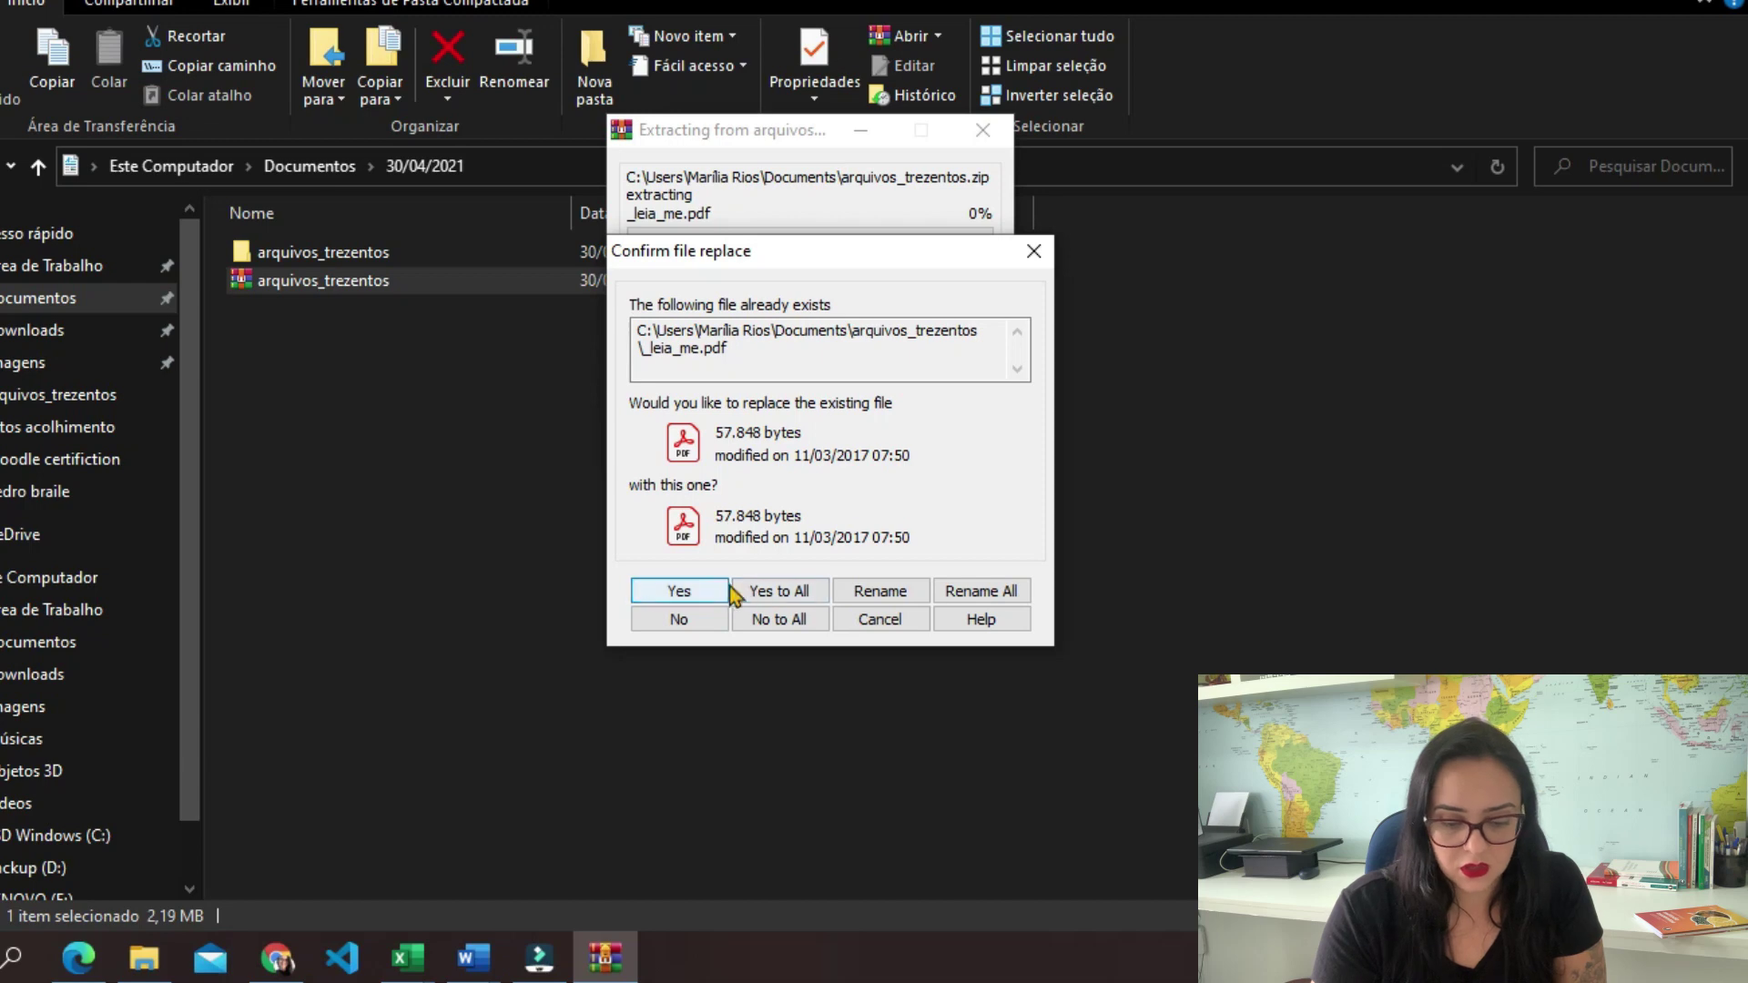
Extract the arquivos_trezentos archive, replacing all existing files, and open the extracted arquivos_trezentos folder
click(781, 593)
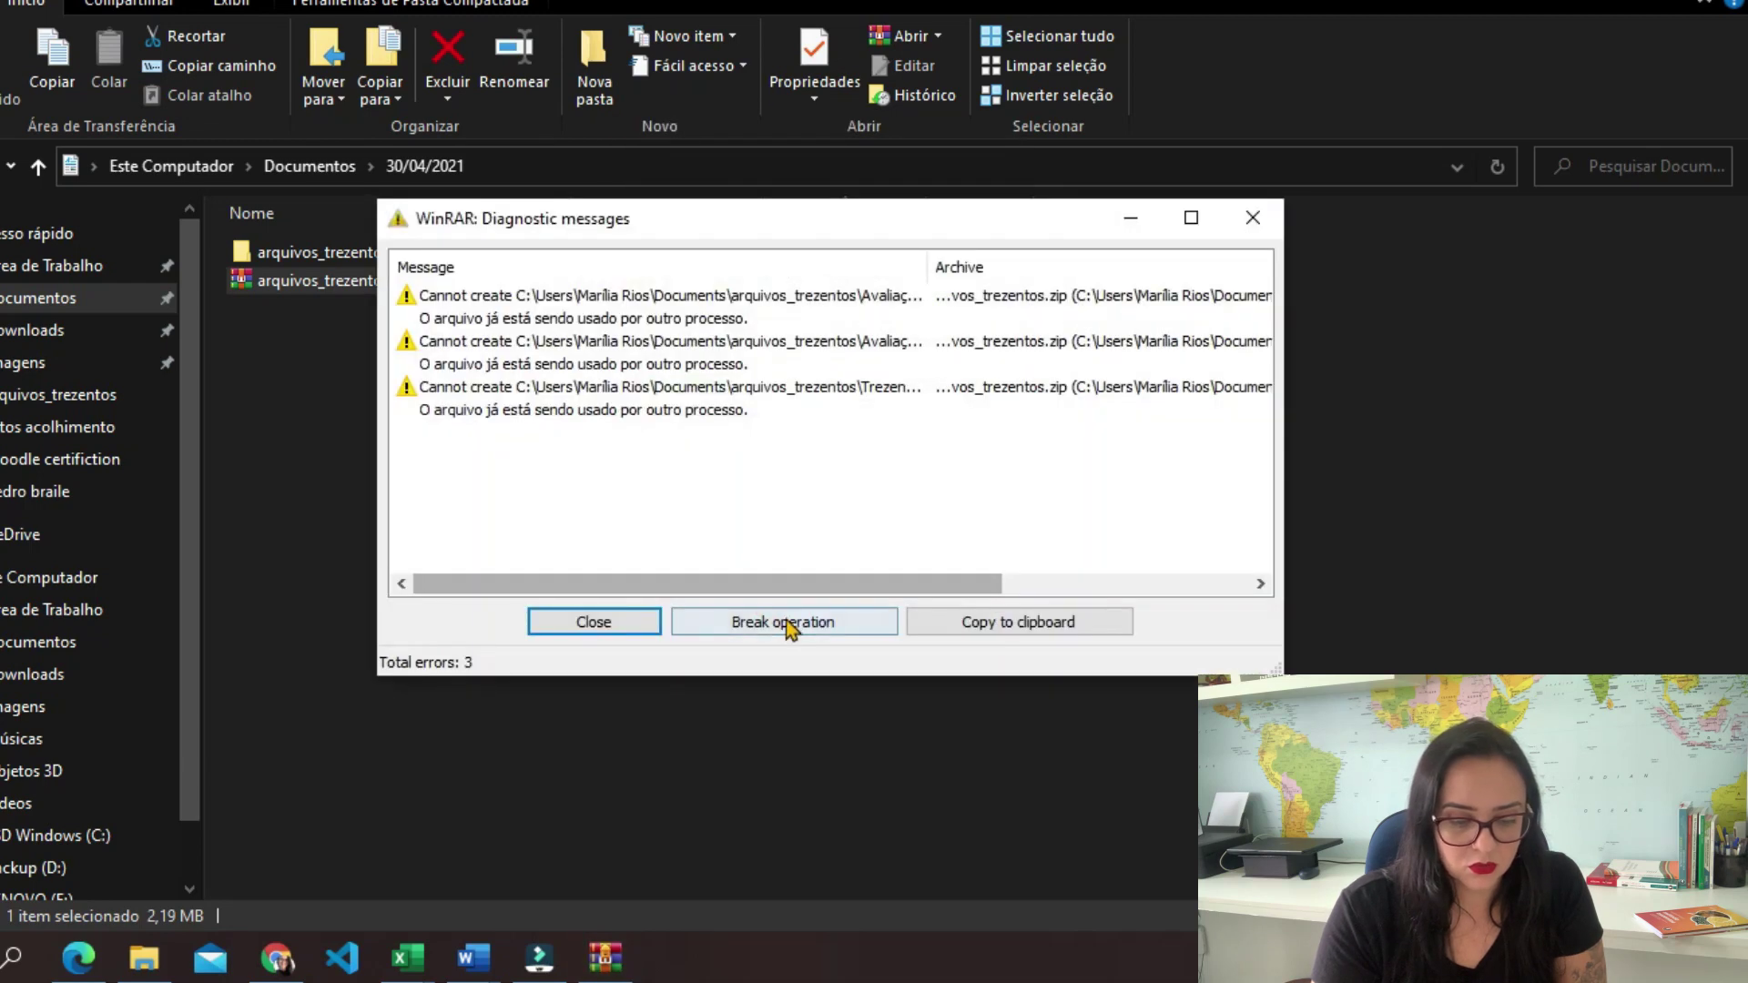
click(642, 623)
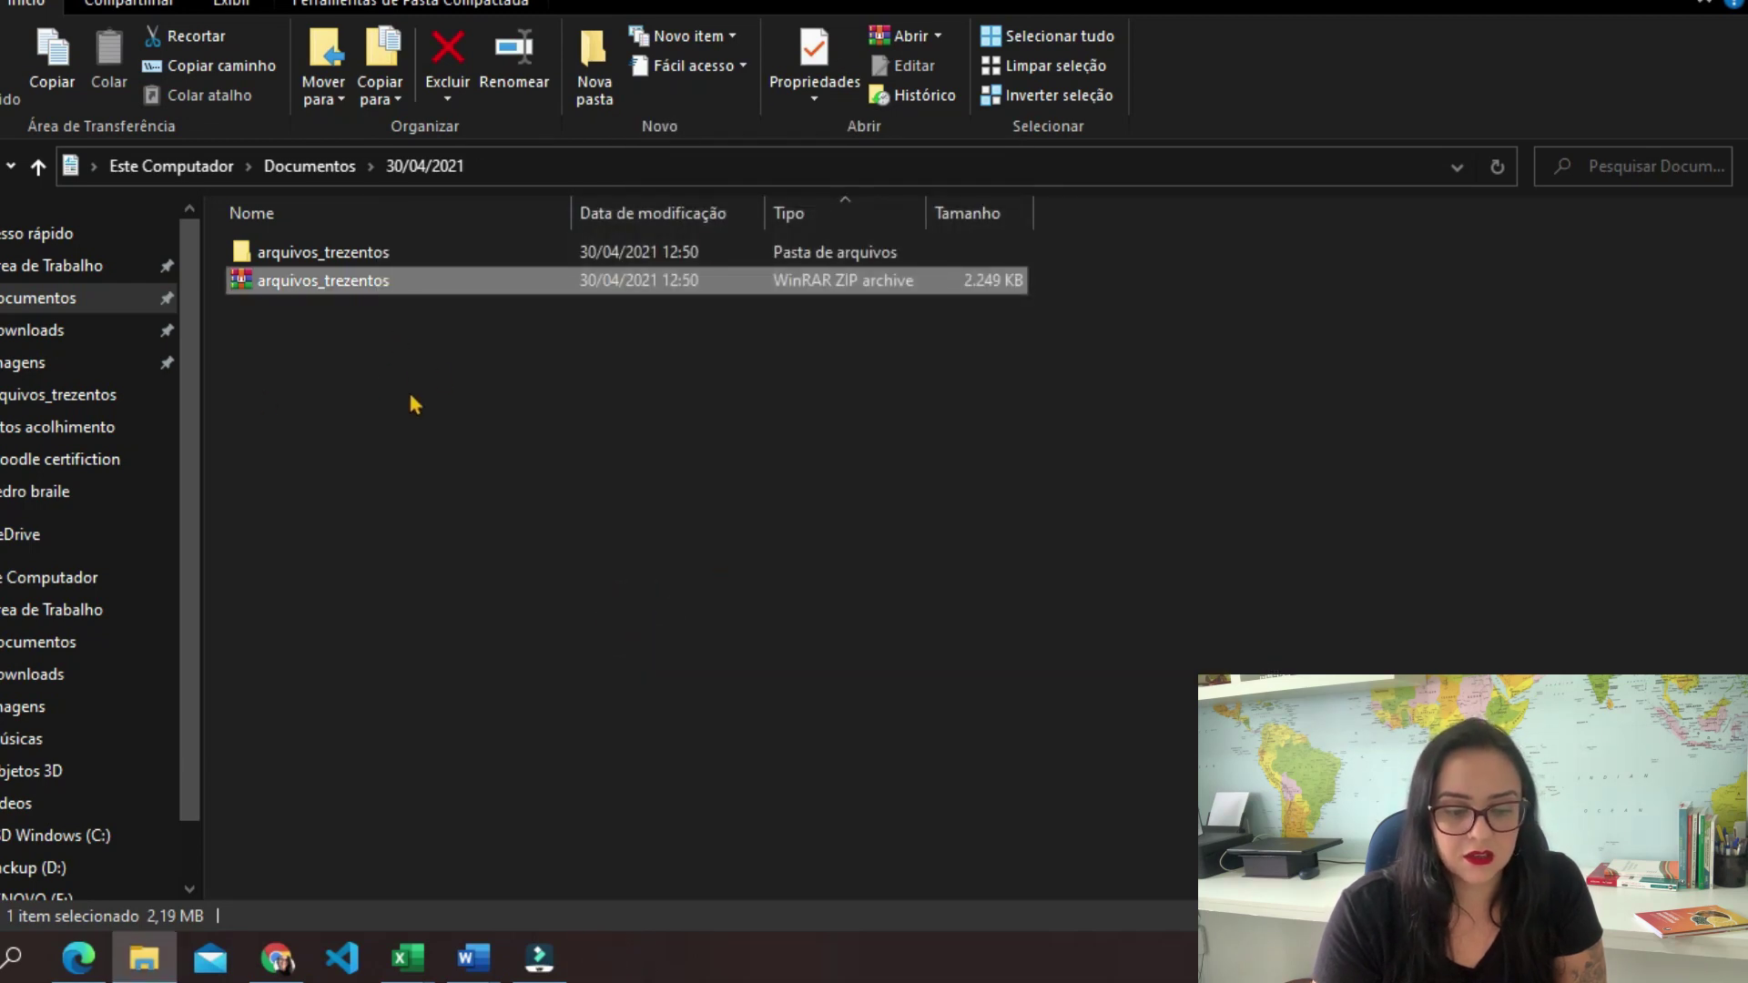
mouse_move(401, 253)
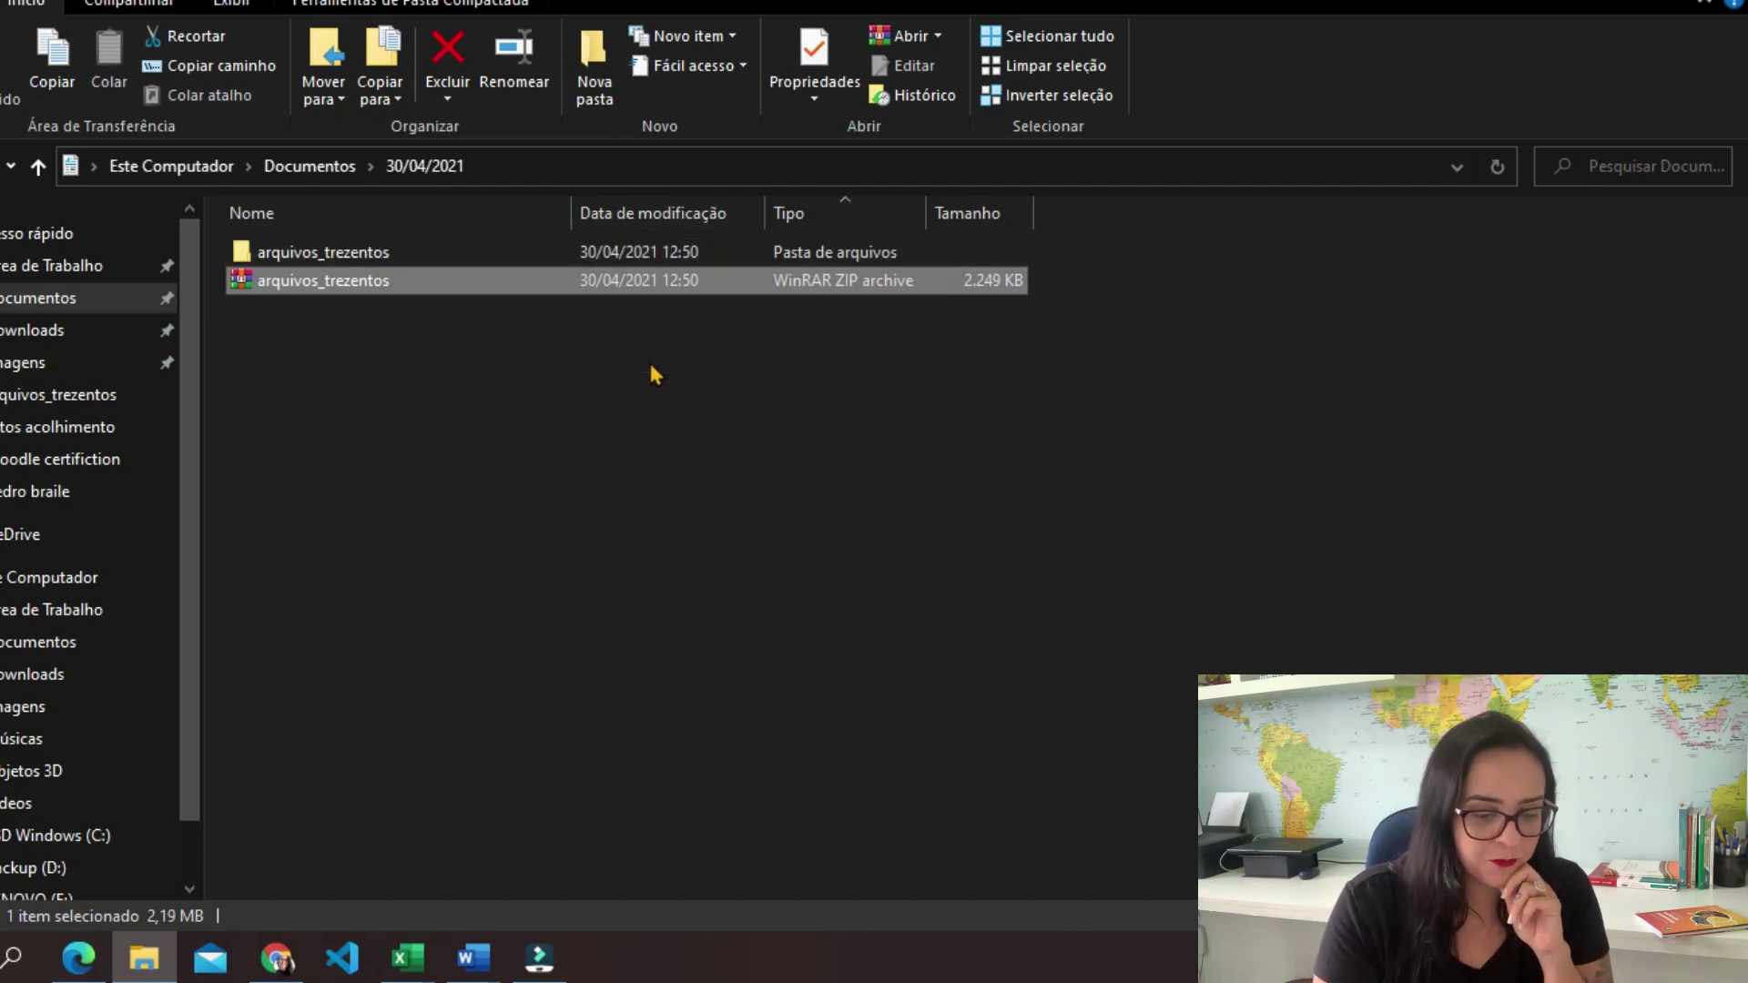
double_click(359, 280)
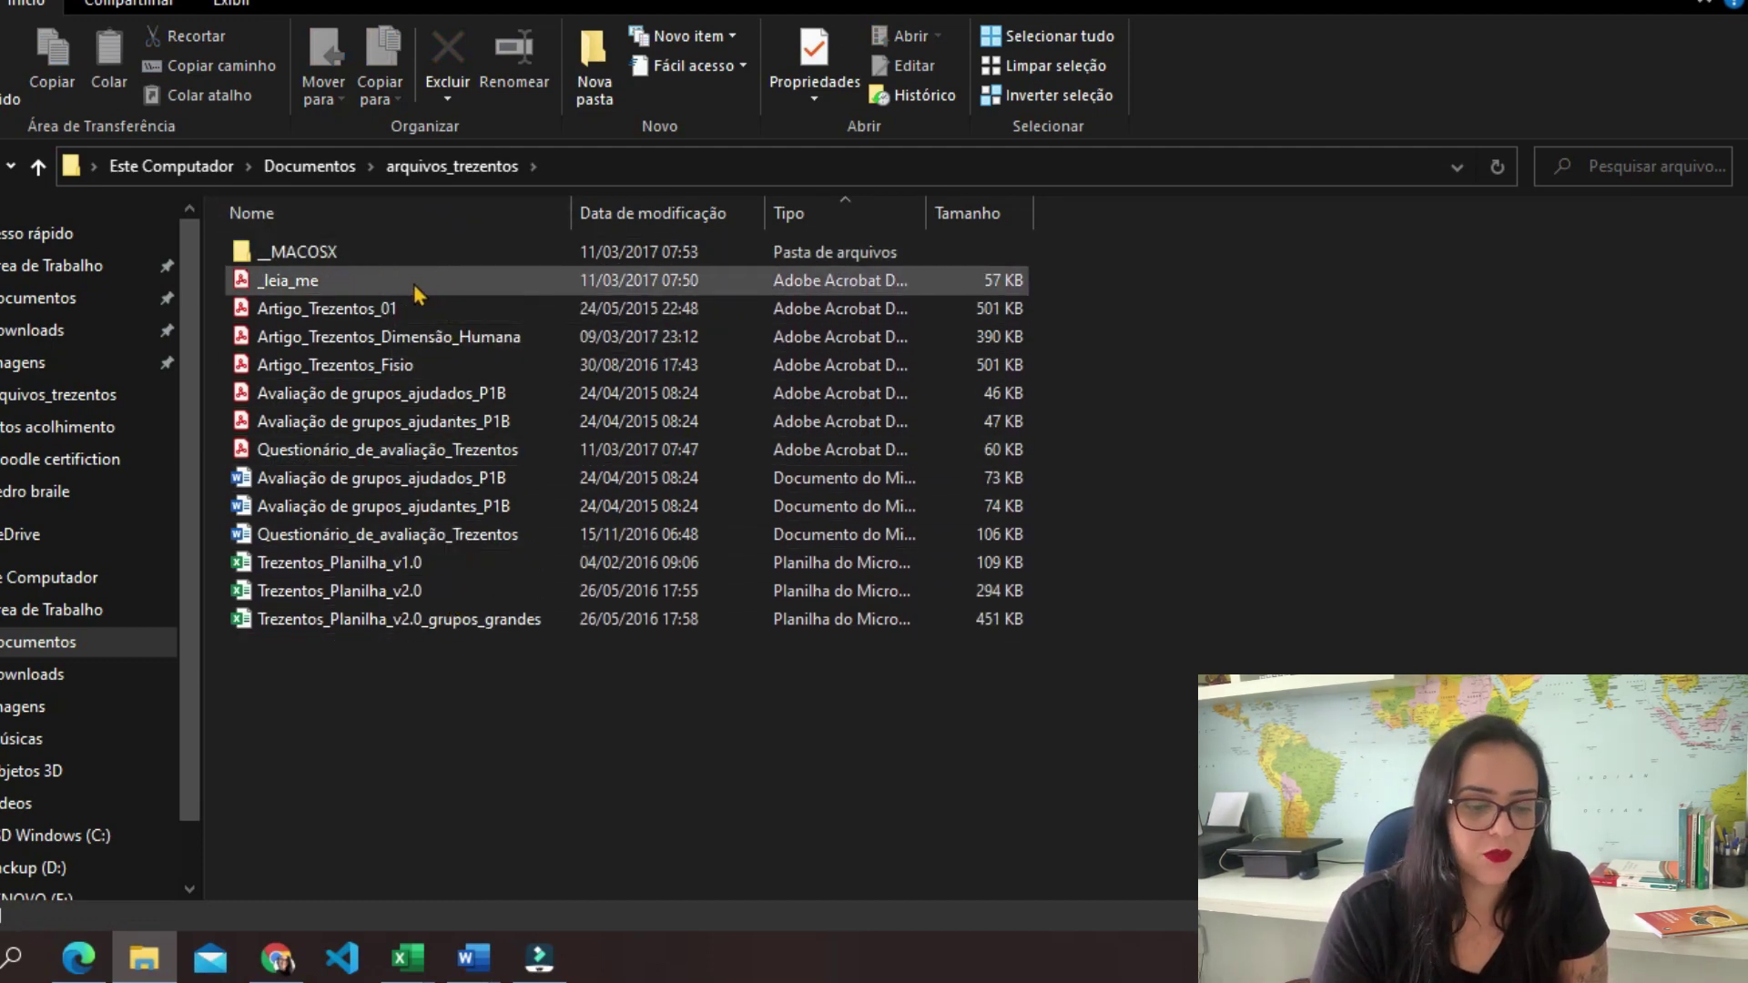
Look through the extracted files: the _leia_me PDF, the Trezentos articles, the group evaluation forms and the Trezentos_Planilha spreadsheets
click(345, 290)
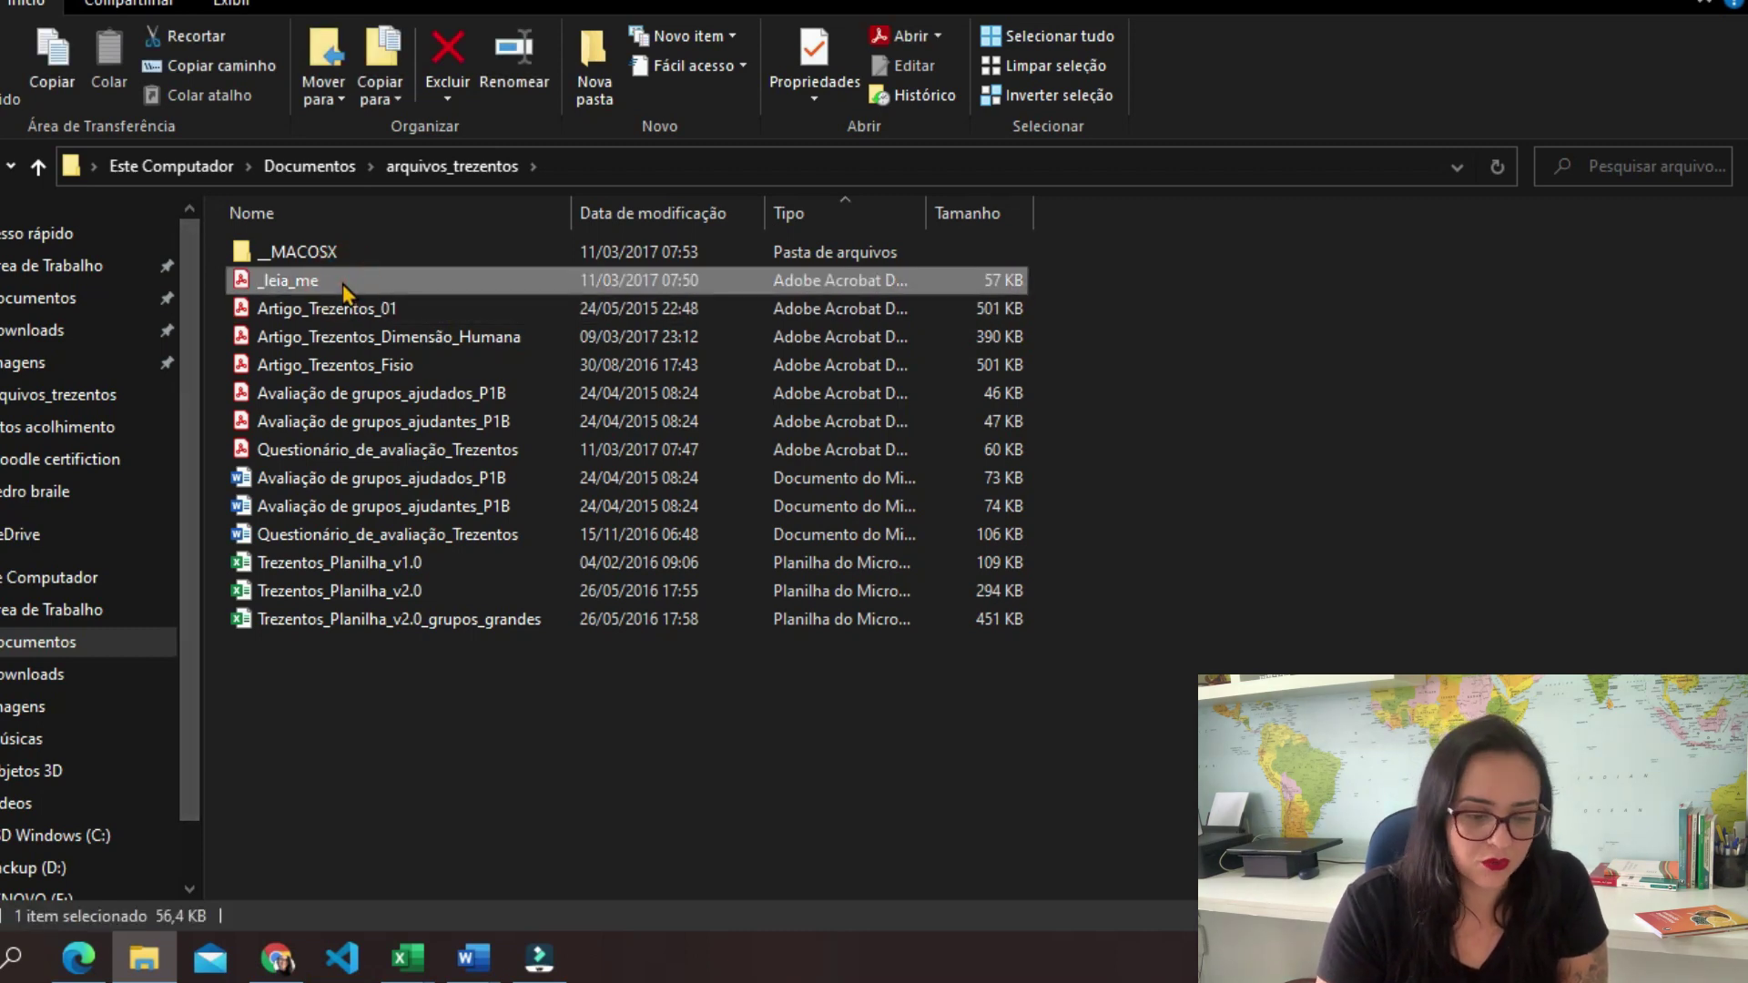
click(351, 309)
click(369, 335)
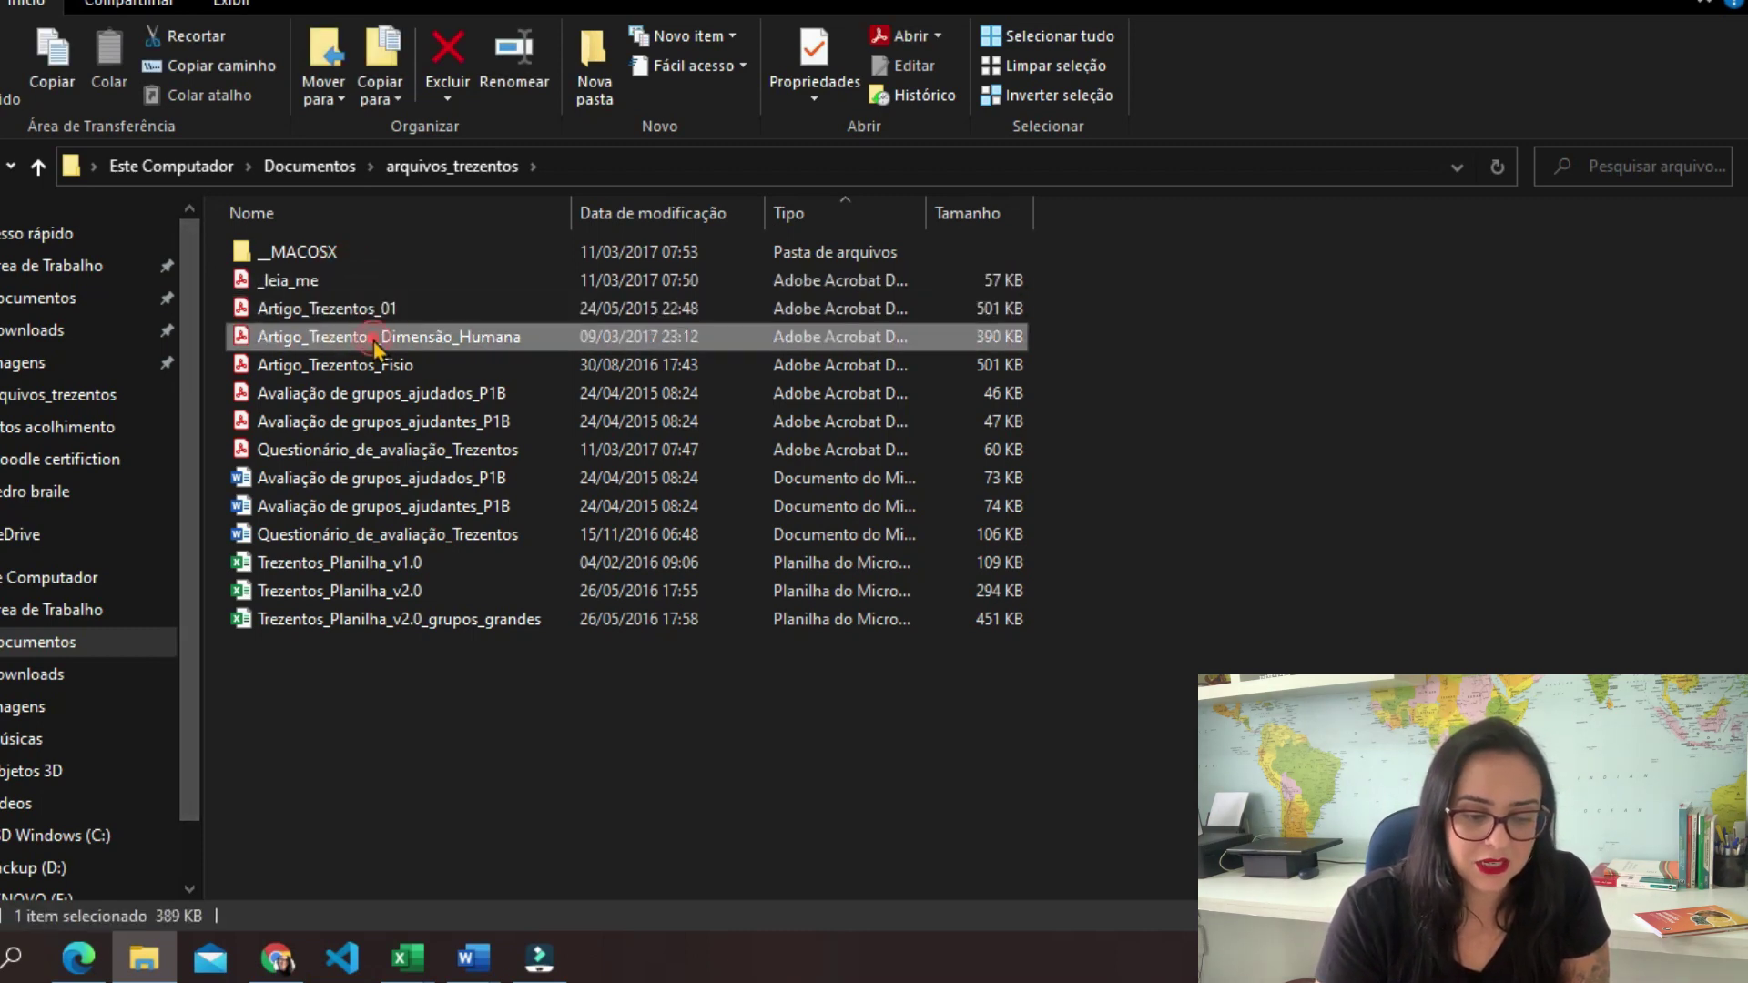
click(395, 366)
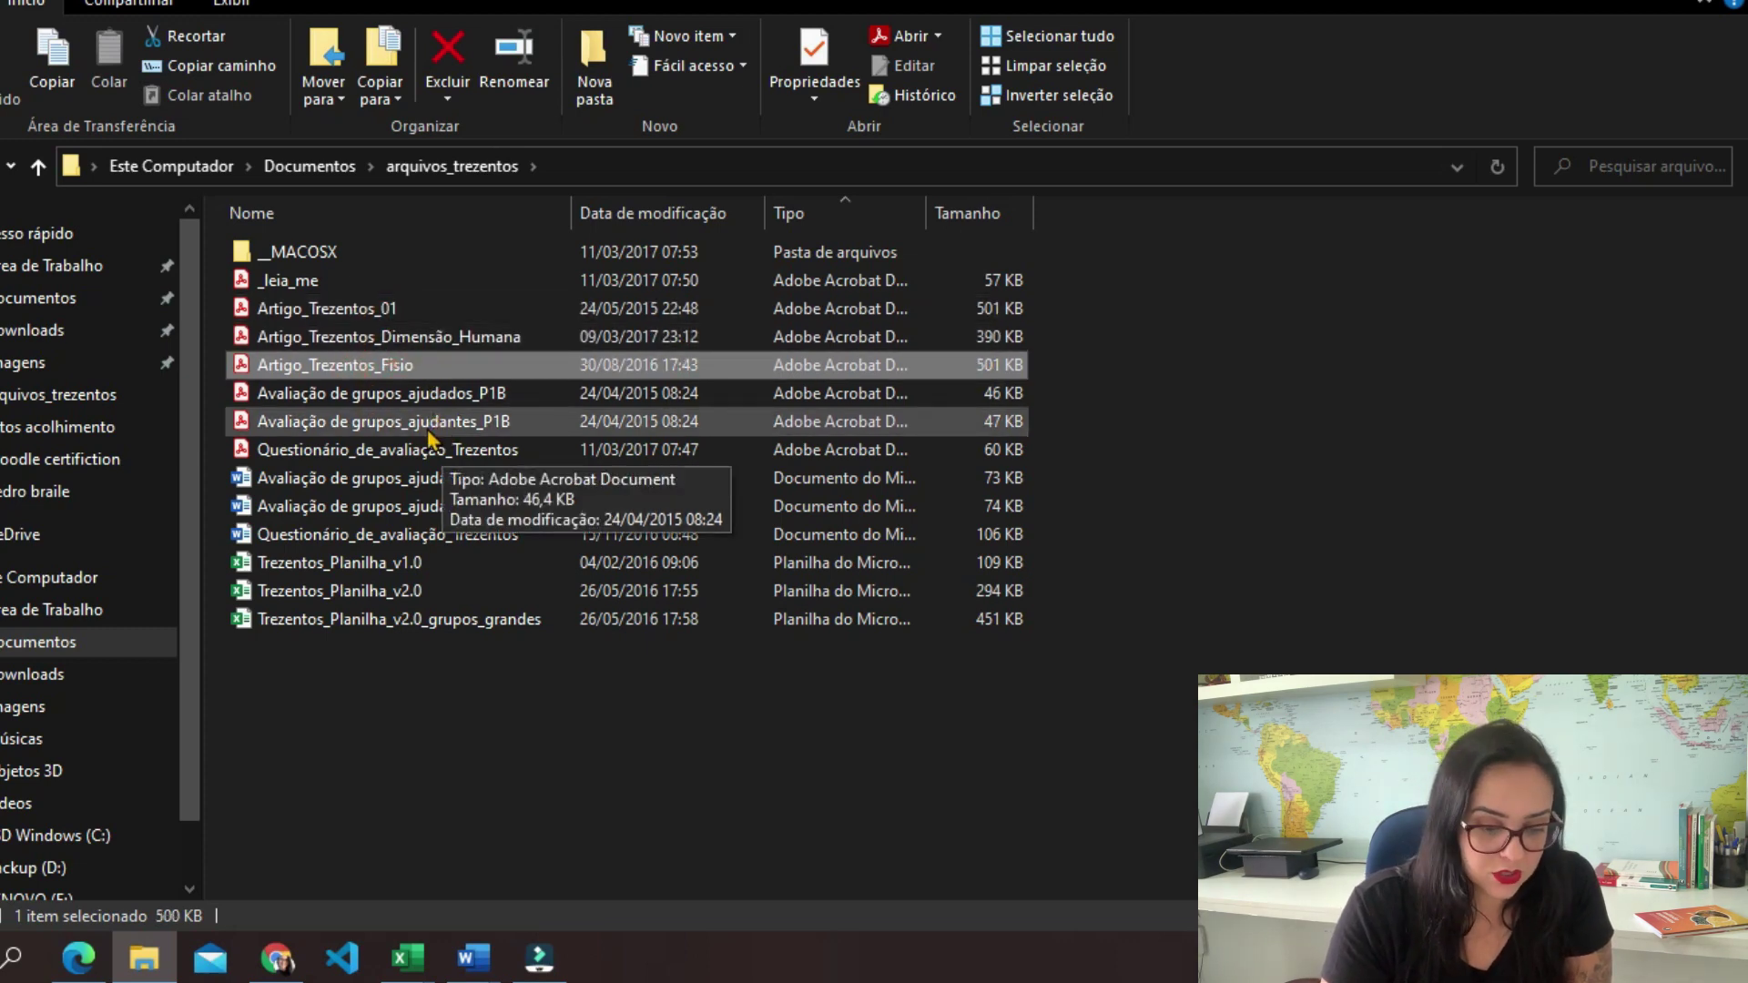
click(424, 397)
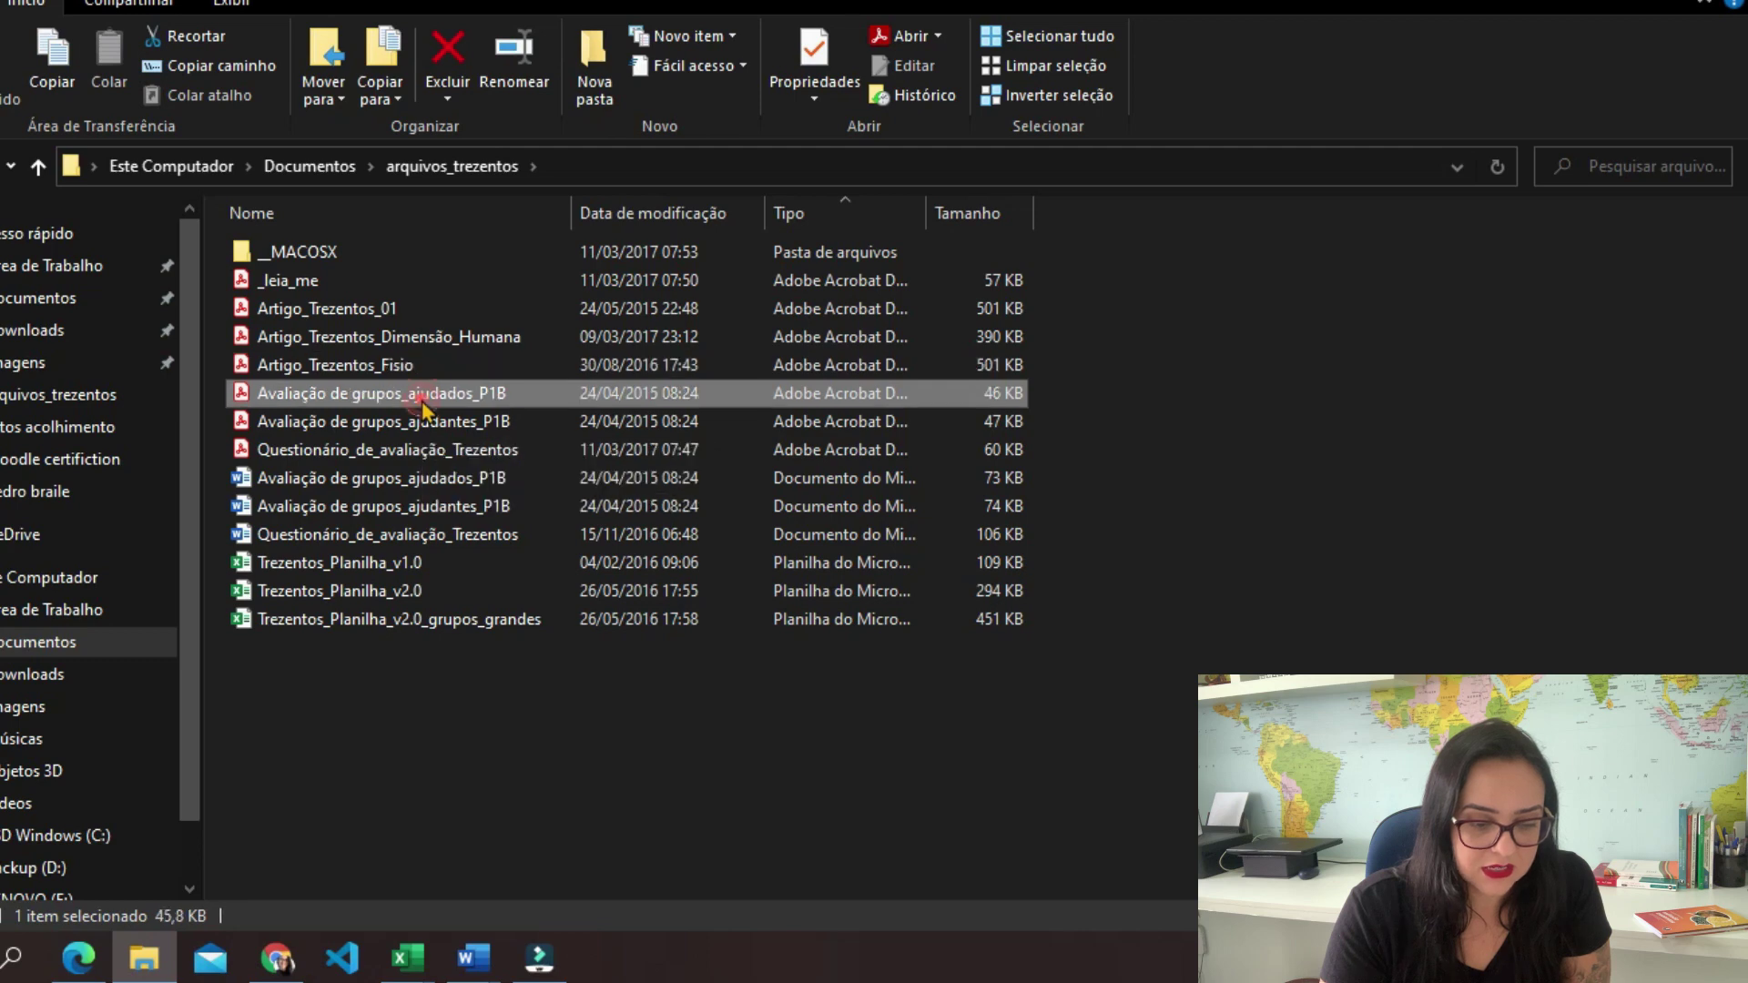
click(429, 420)
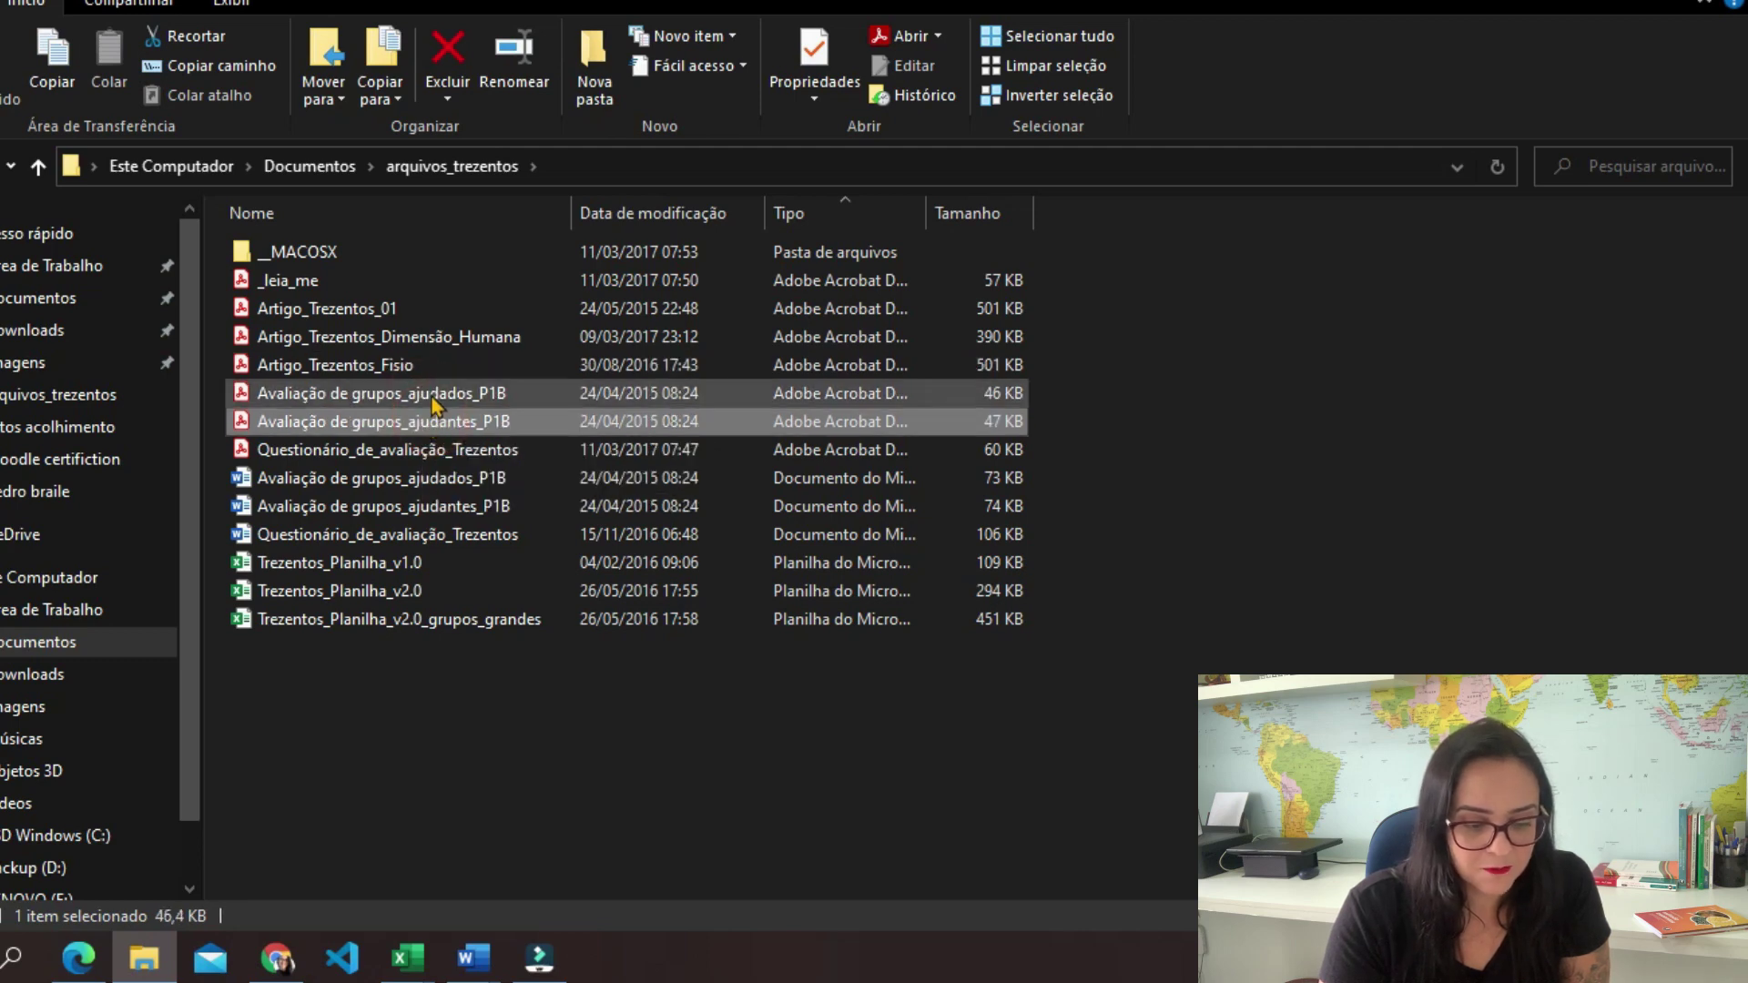
click(432, 566)
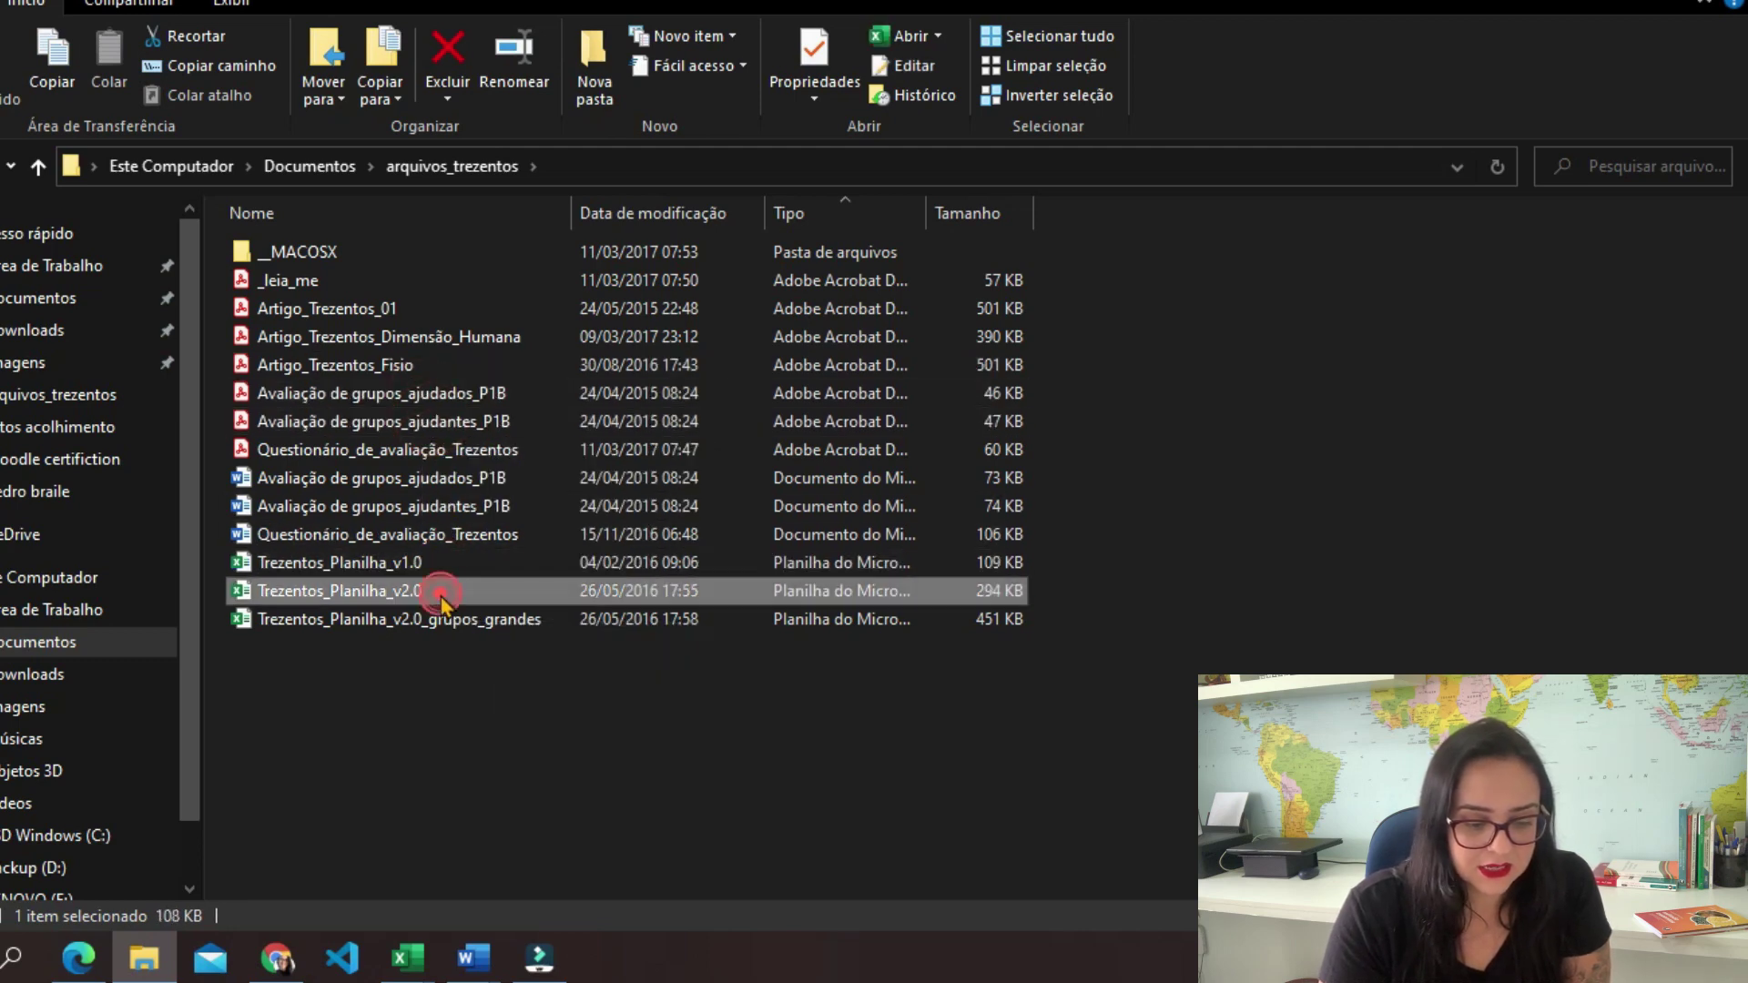
click(455, 621)
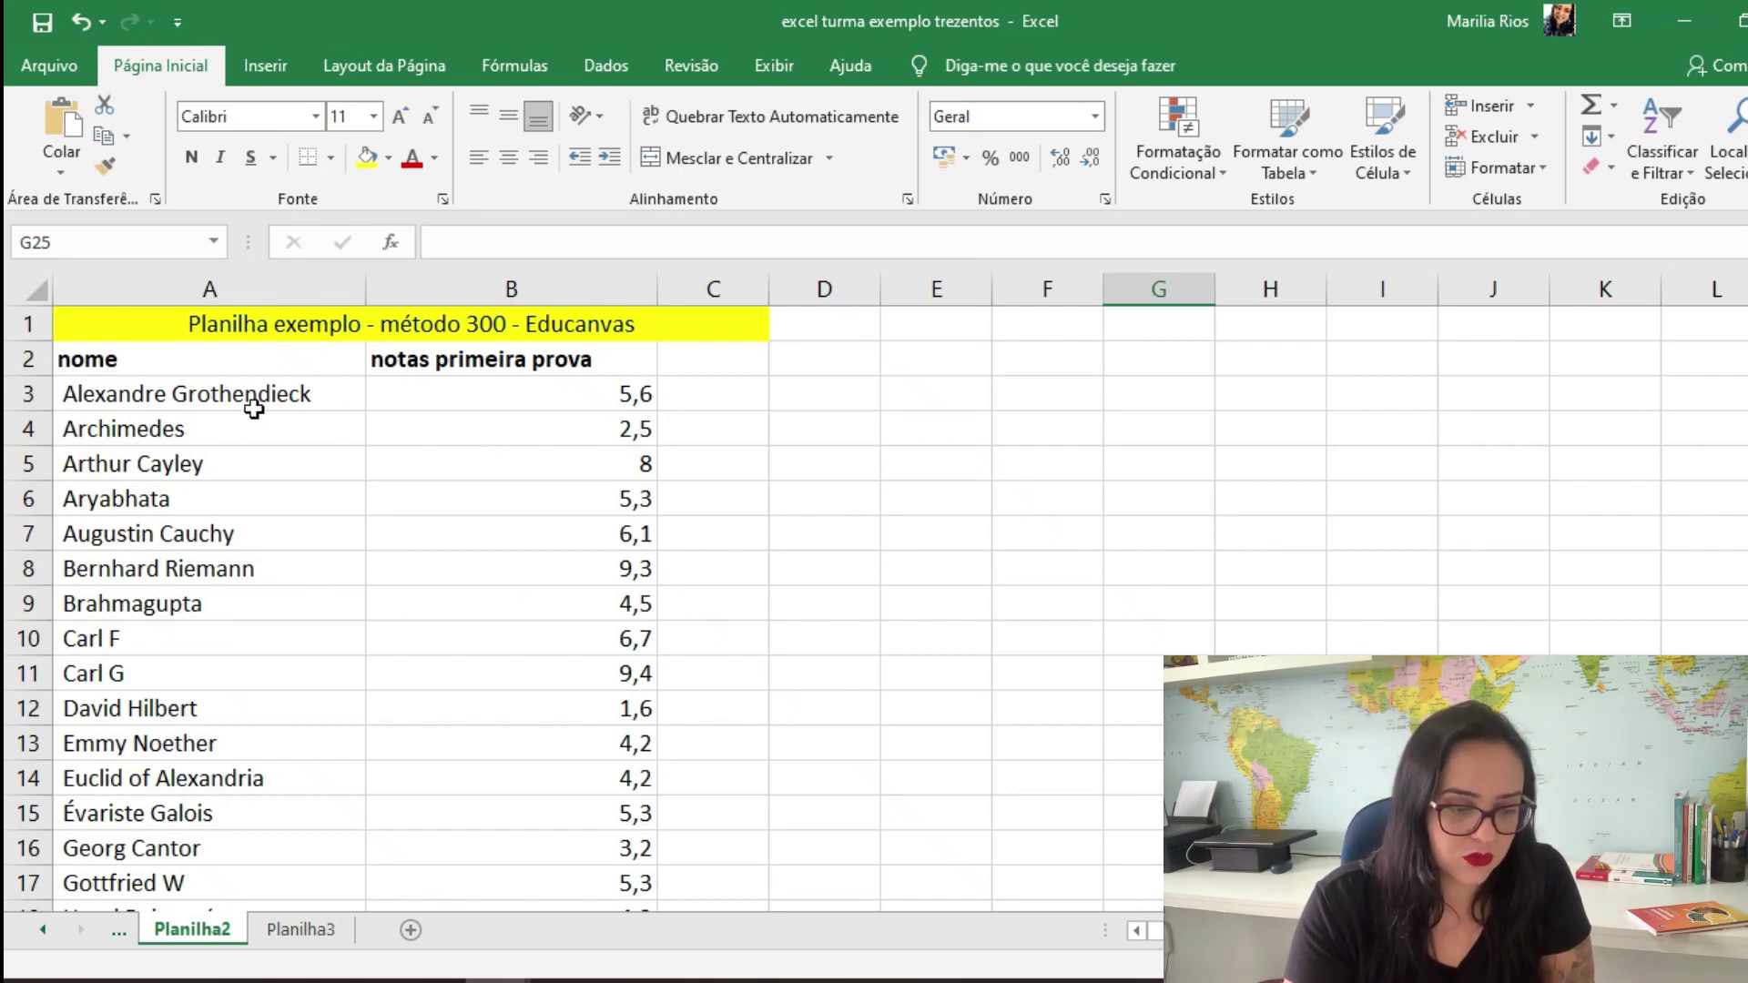
In the Excel workbook "excel turma exemplo trezentos", review the student names and their first-test grades on sheet Planilha2
scroll(457, 464, down, 5)
scroll(456, 473, down, 4)
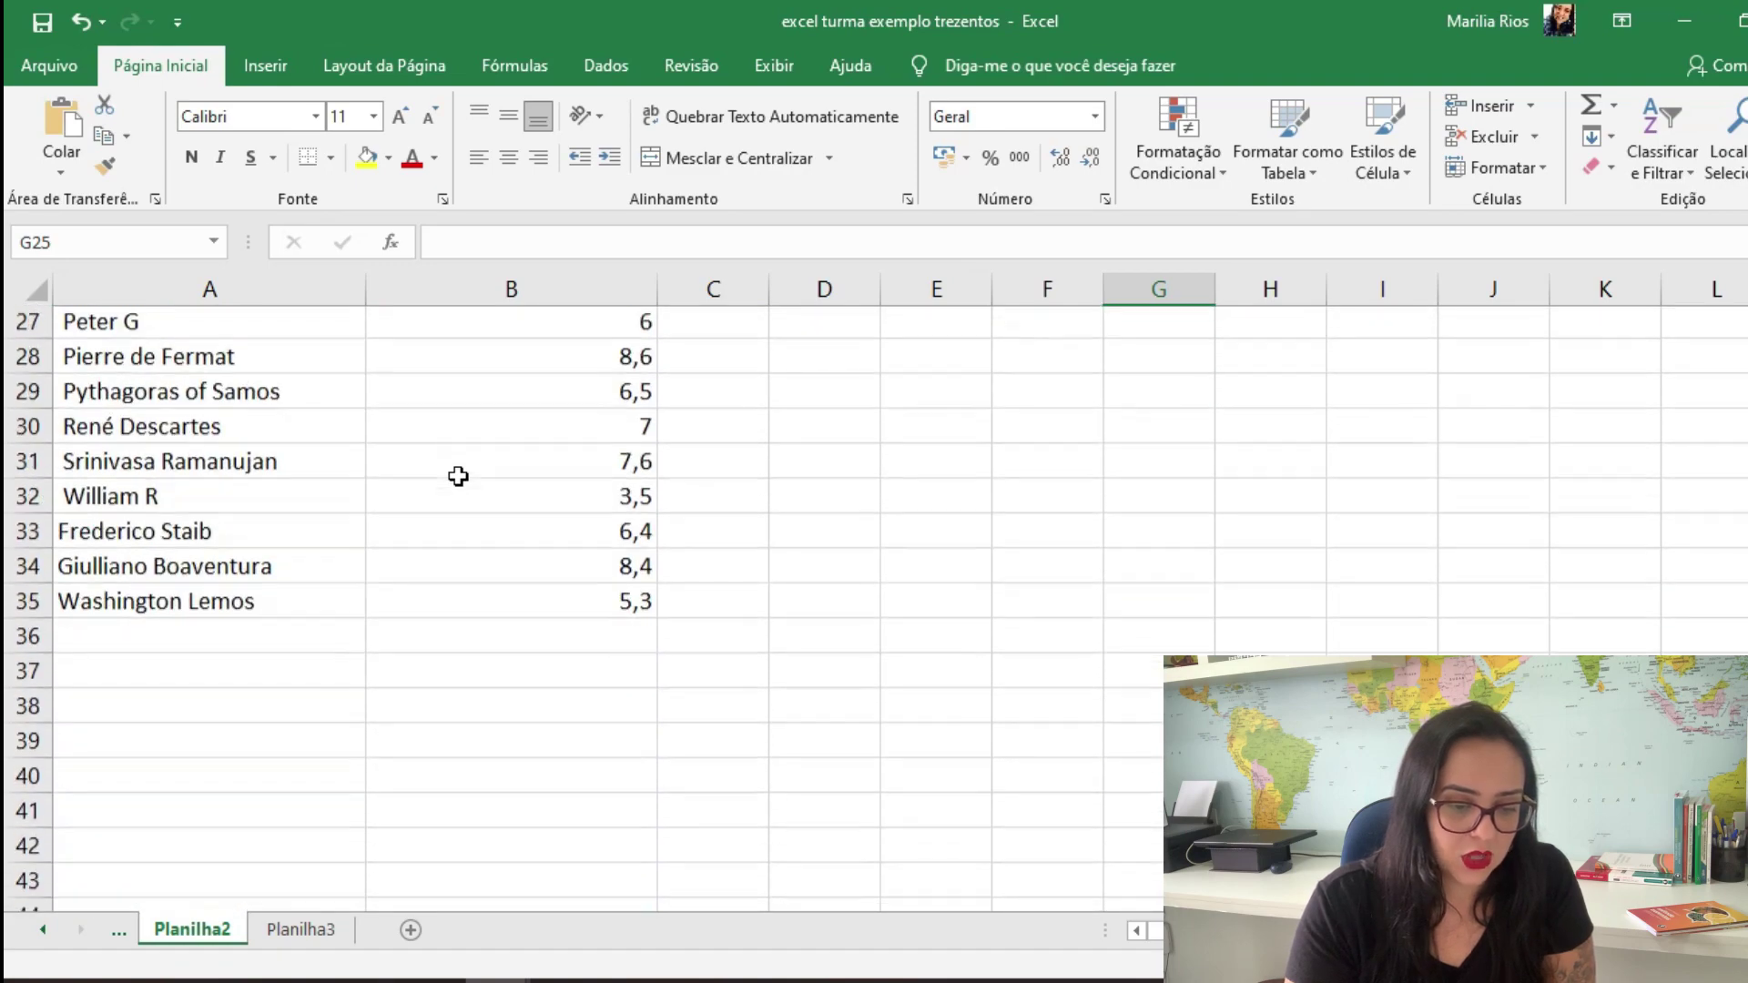
scroll(457, 472, up, 9)
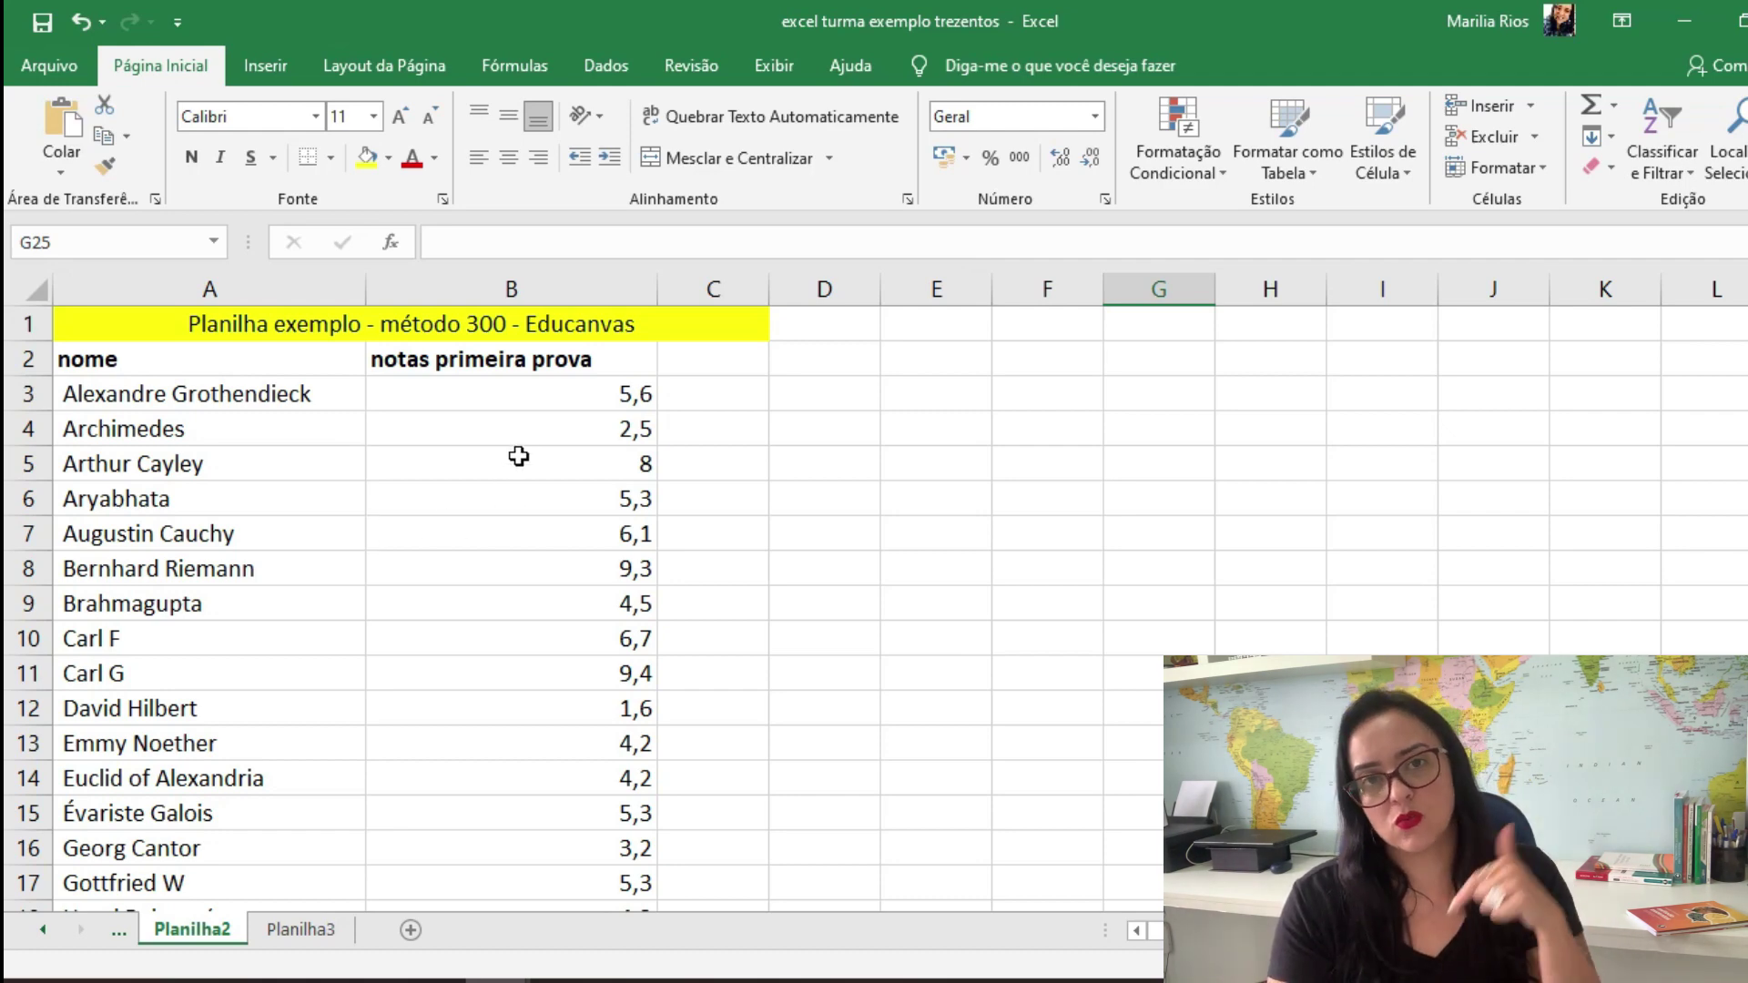
click(573, 421)
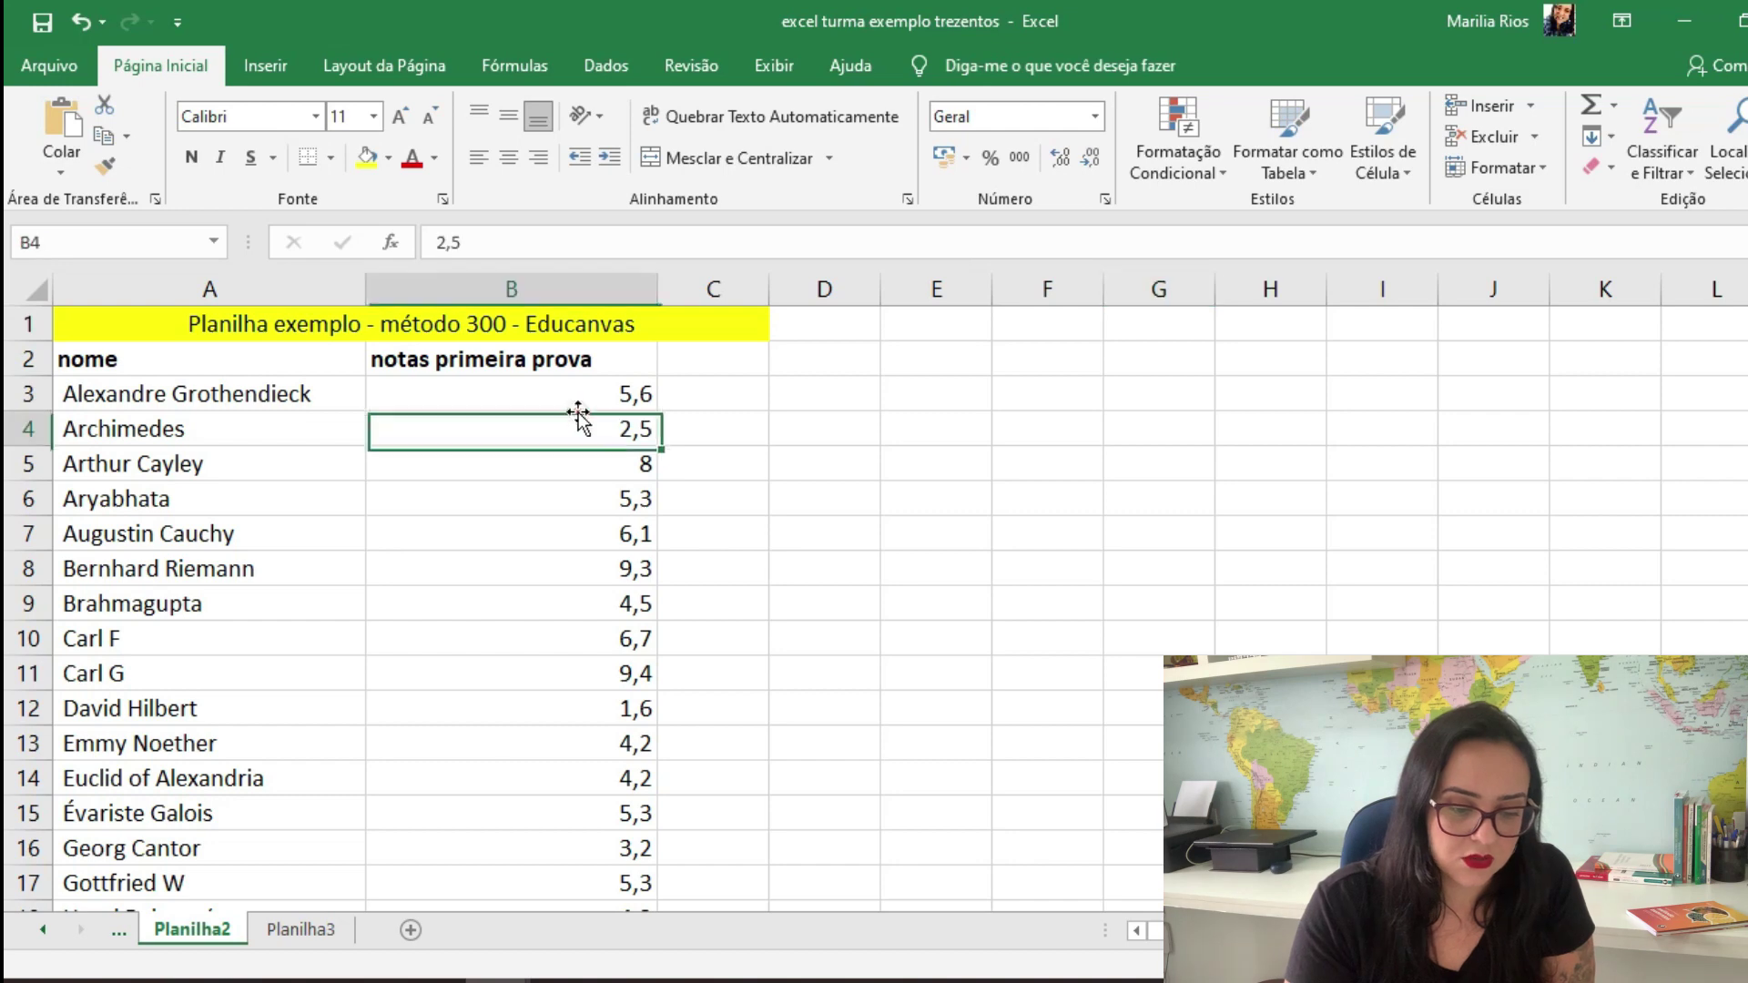
click(577, 461)
click(584, 503)
click(583, 534)
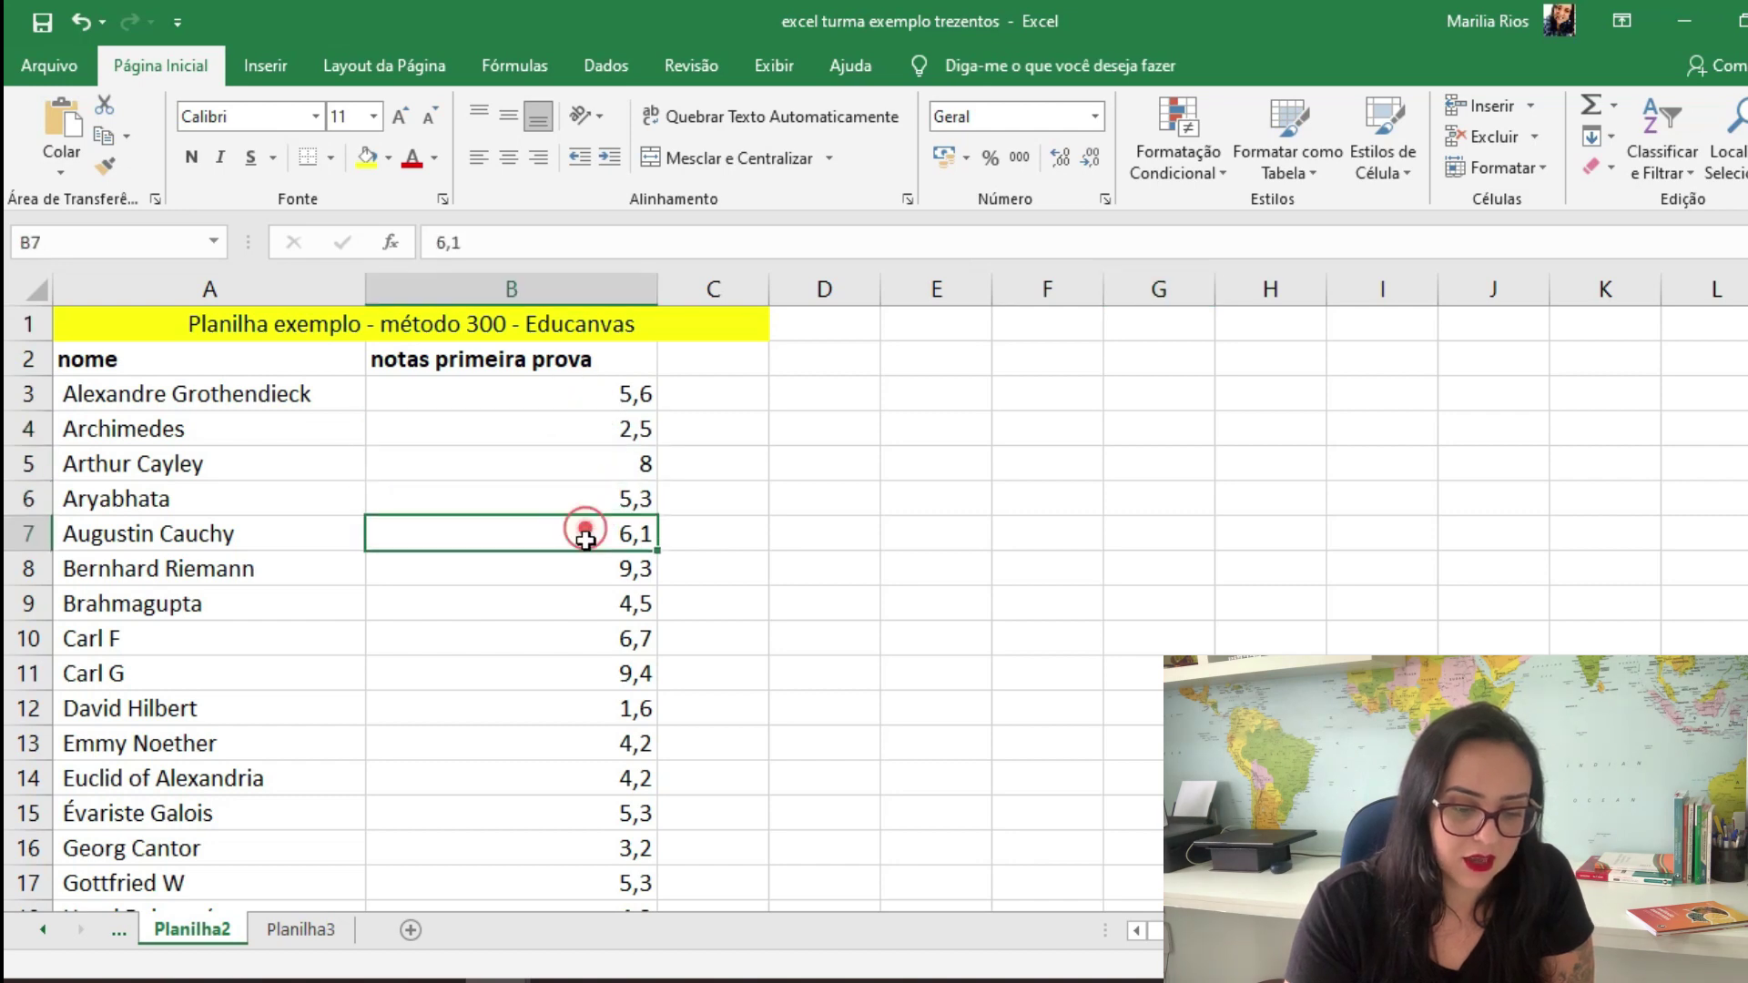
click(581, 566)
click(579, 599)
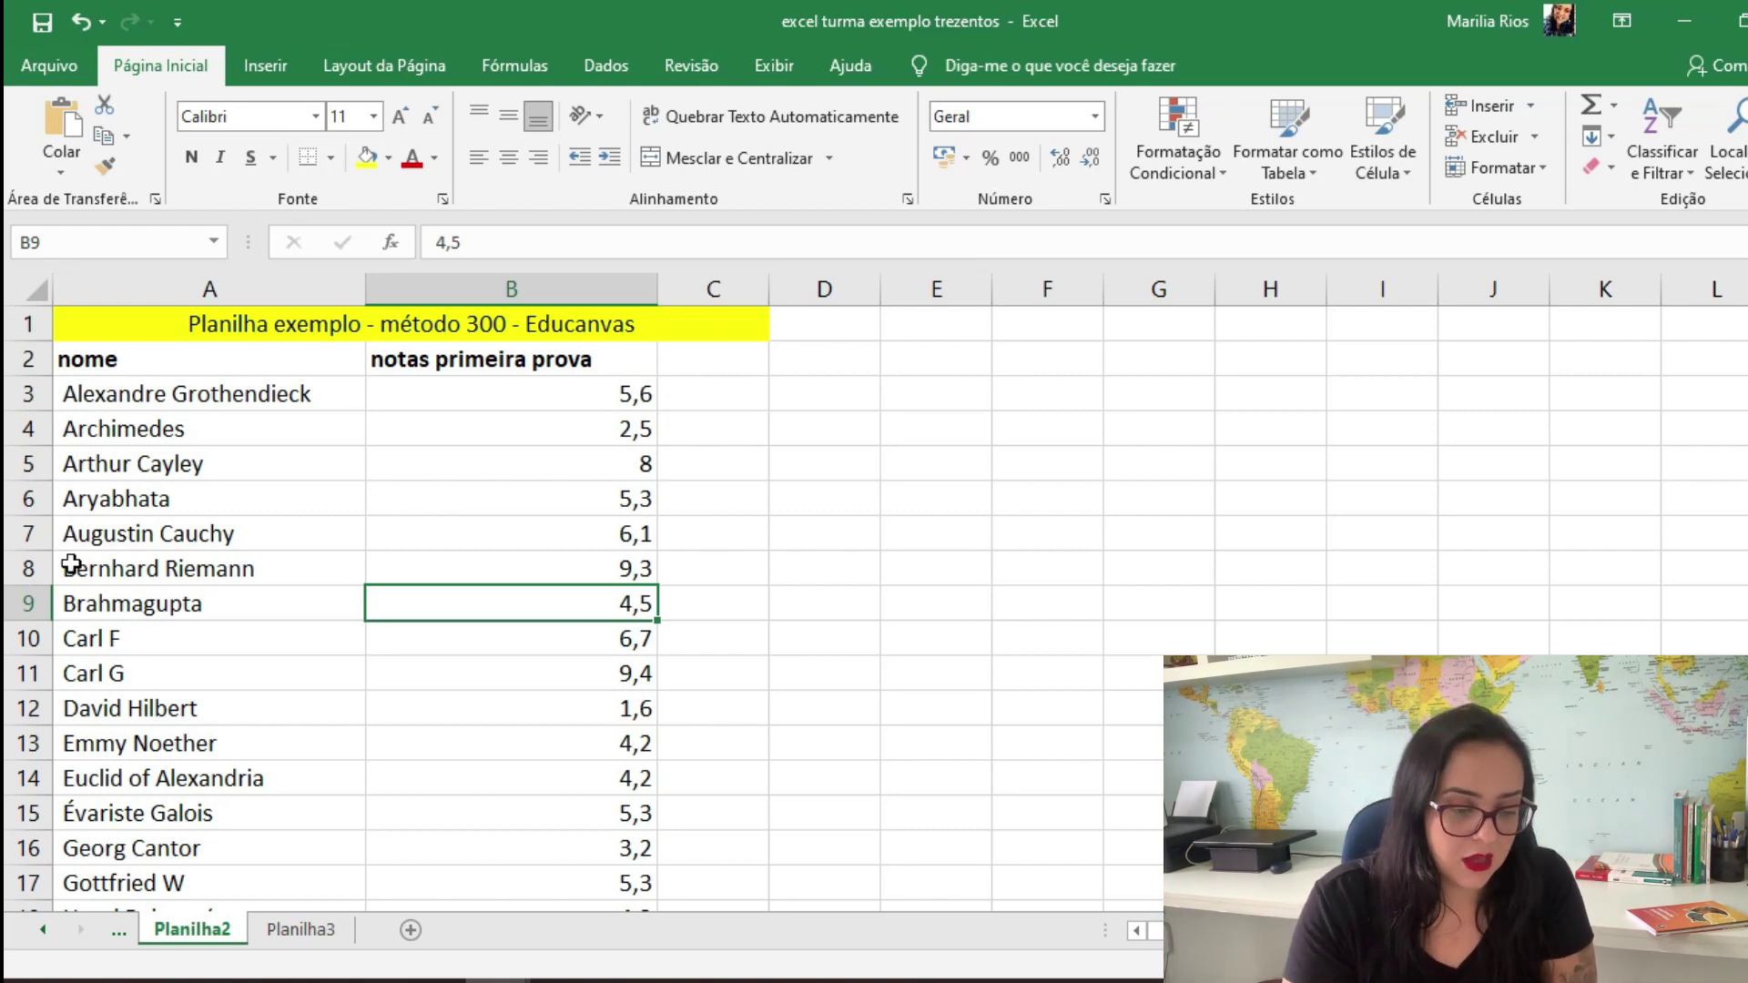
Check the first and last rows of the student list in column A to count the students in the class
scroll(156, 452, down, 3)
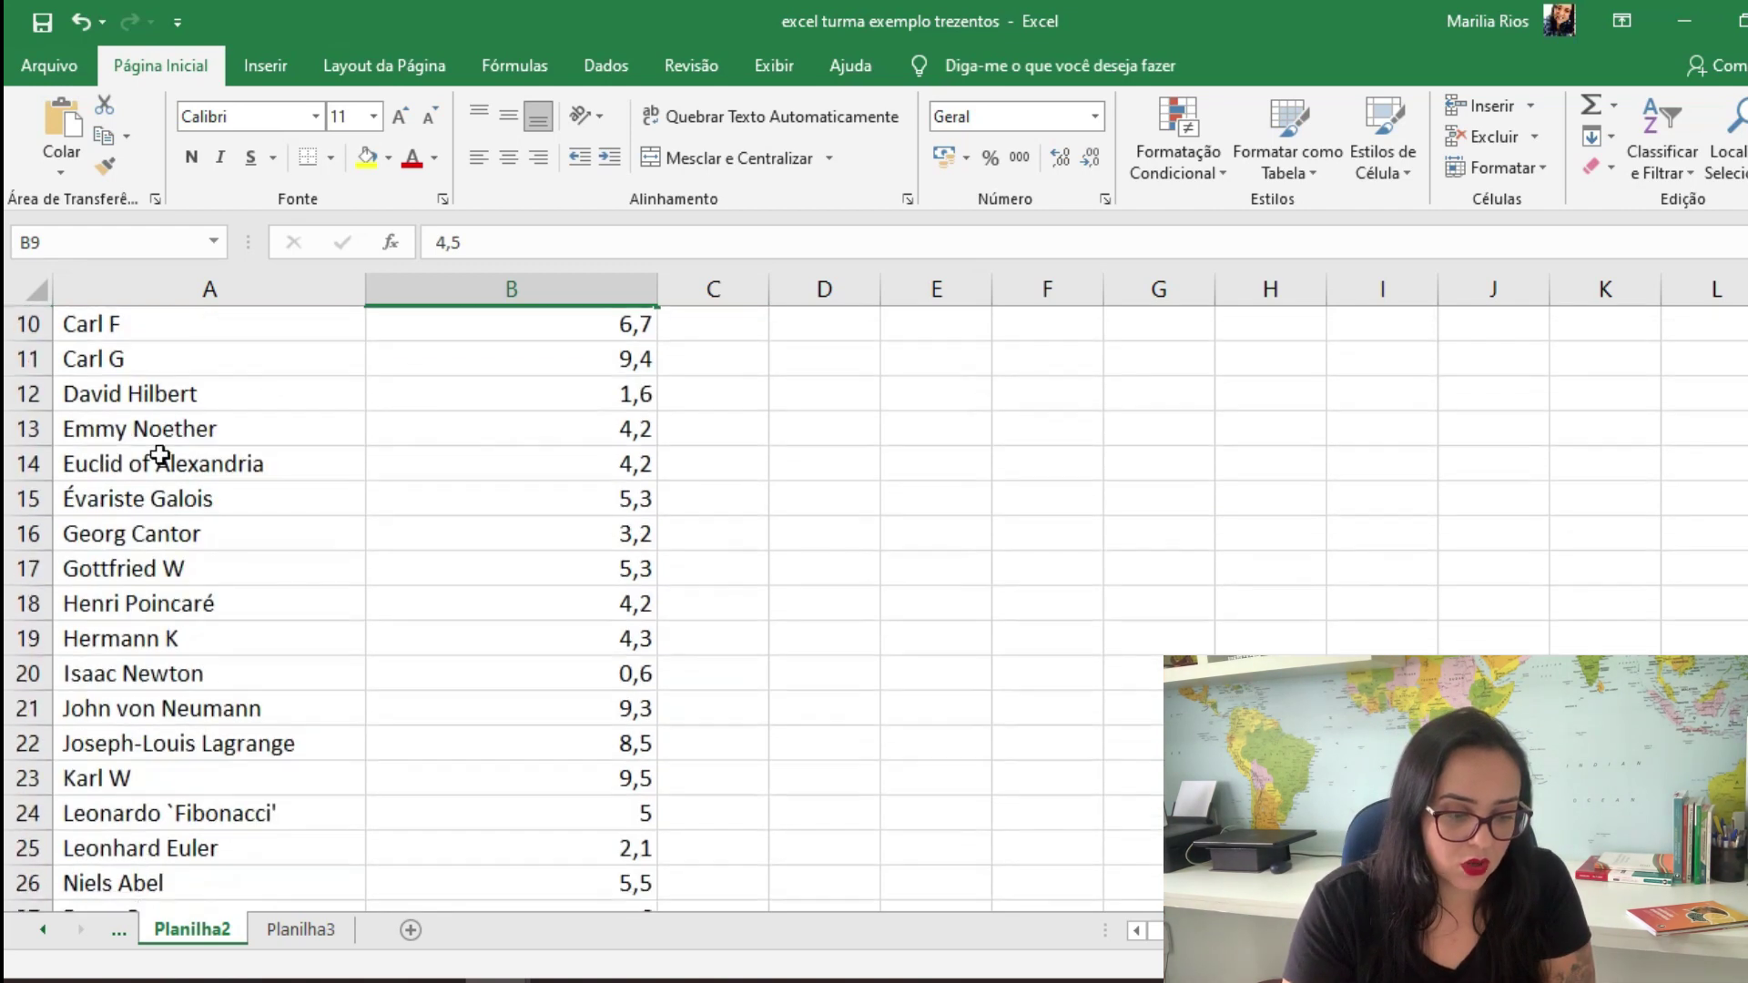
scroll(186, 458, down, 3)
scroll(424, 665, down, 3)
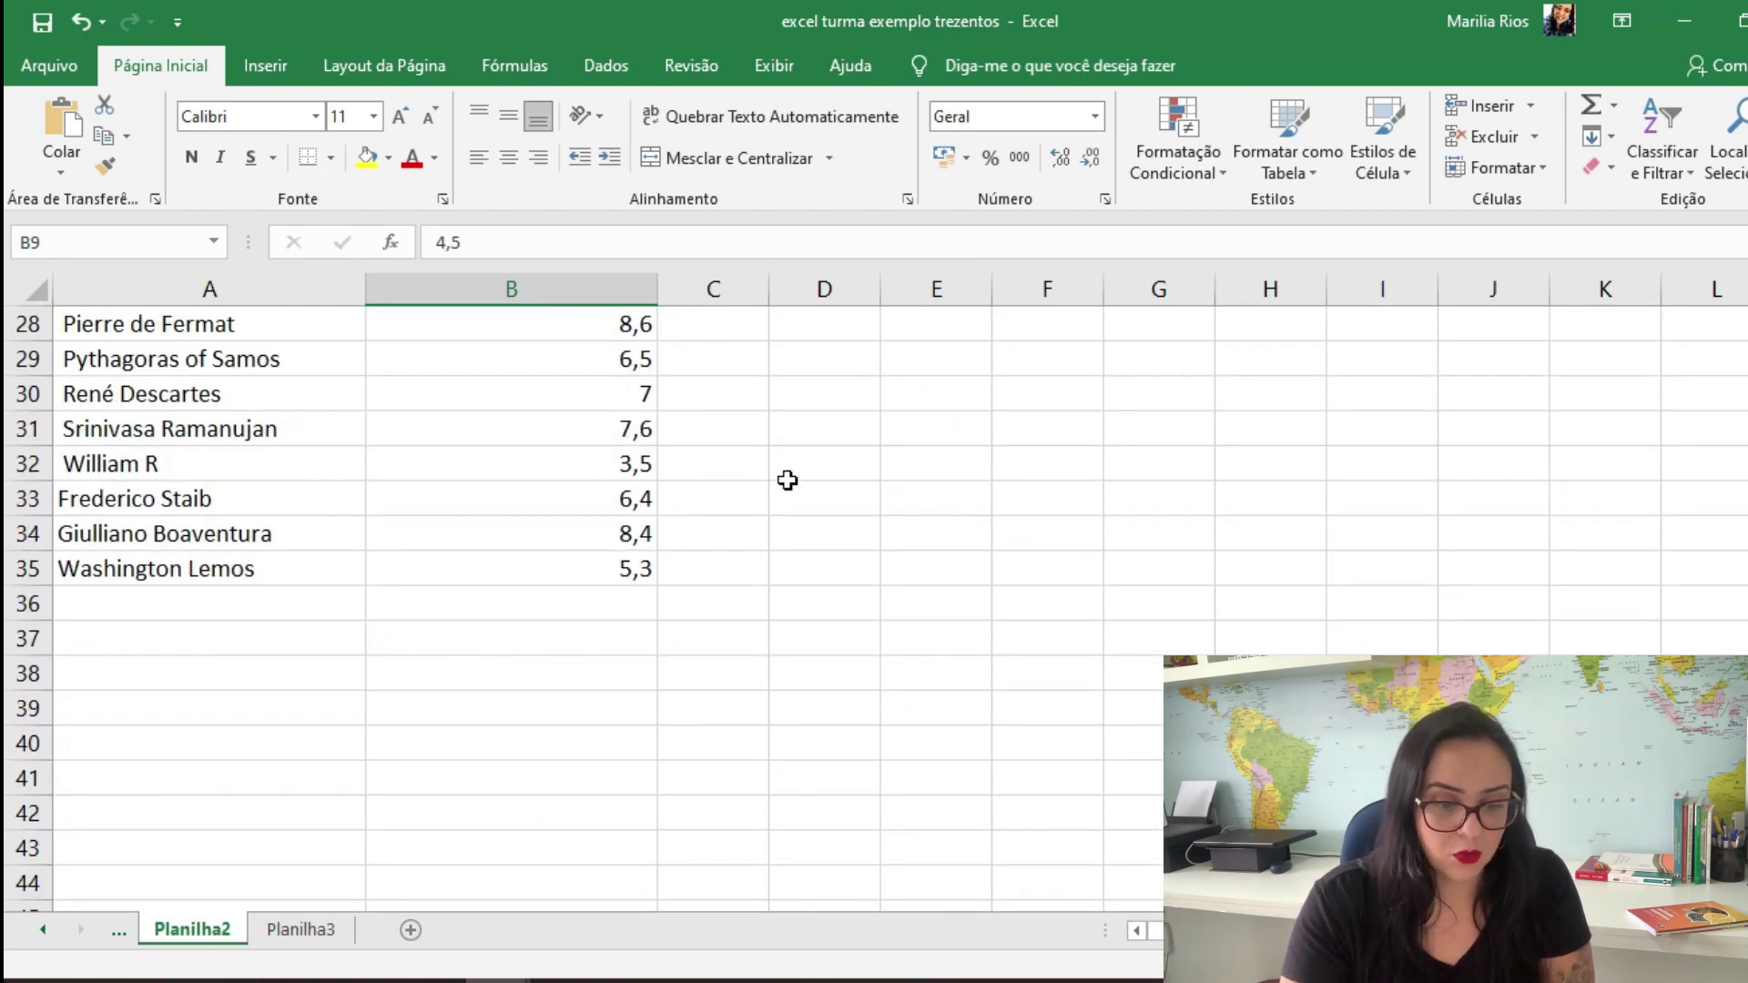
scroll(787, 480, up, 6)
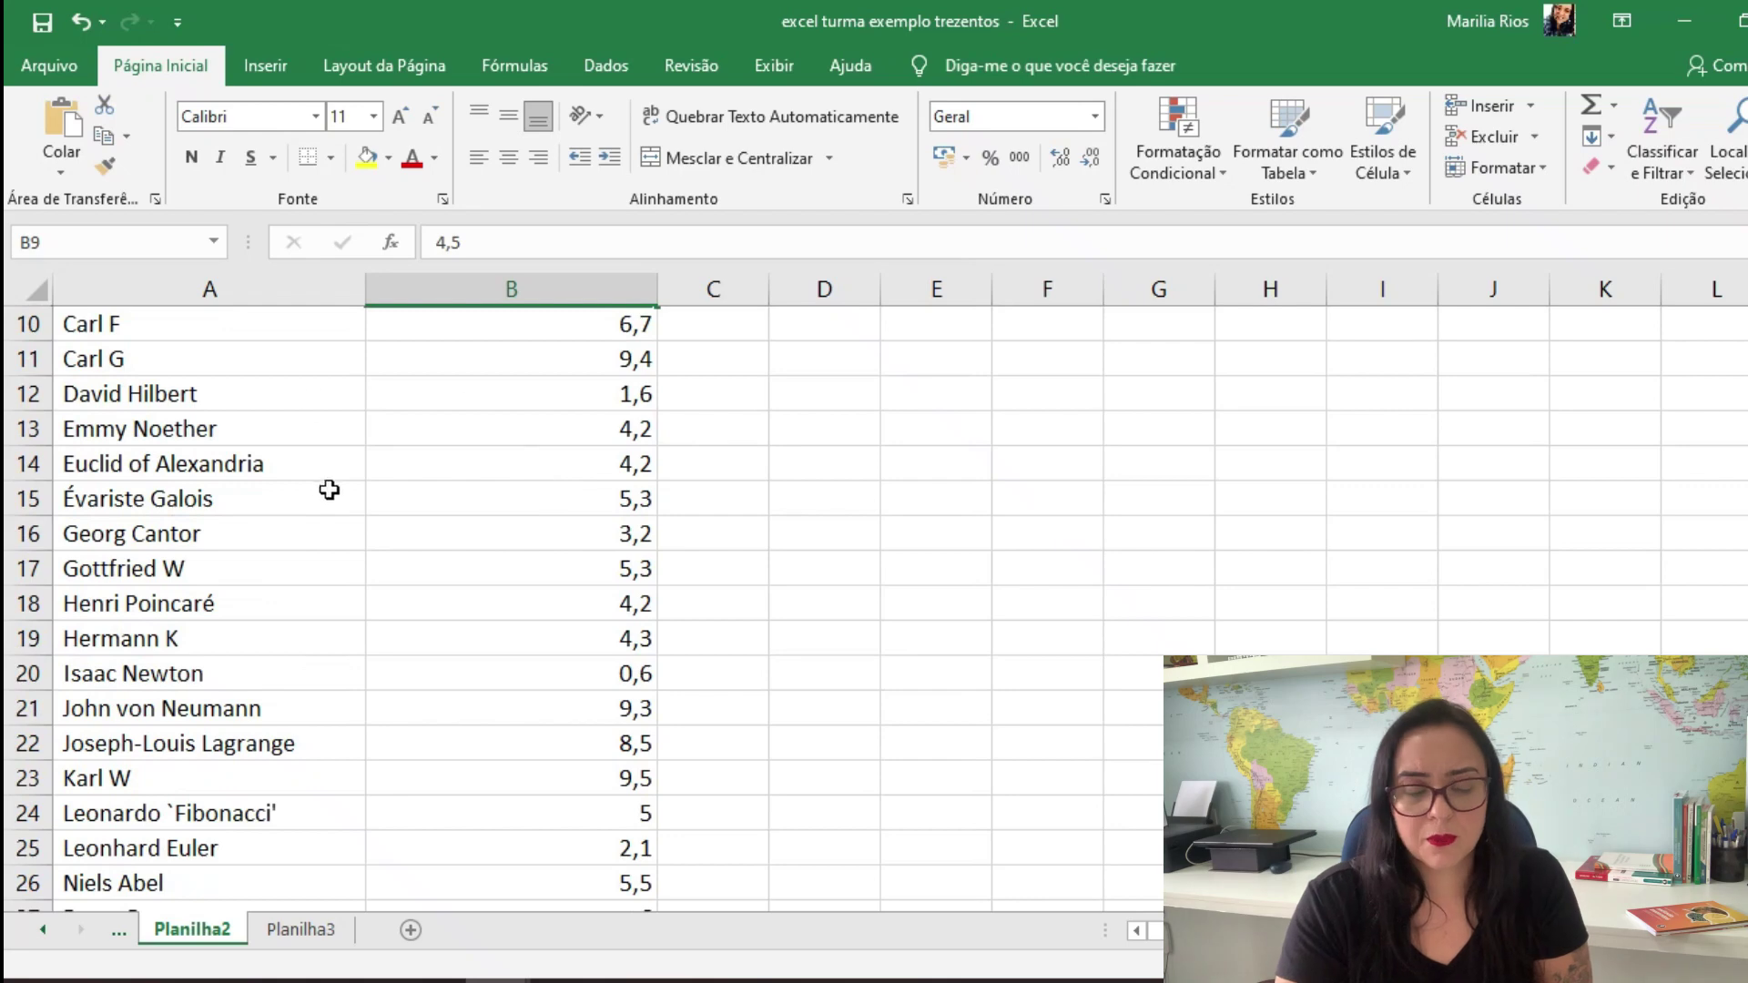
scroll(429, 457, up, 3)
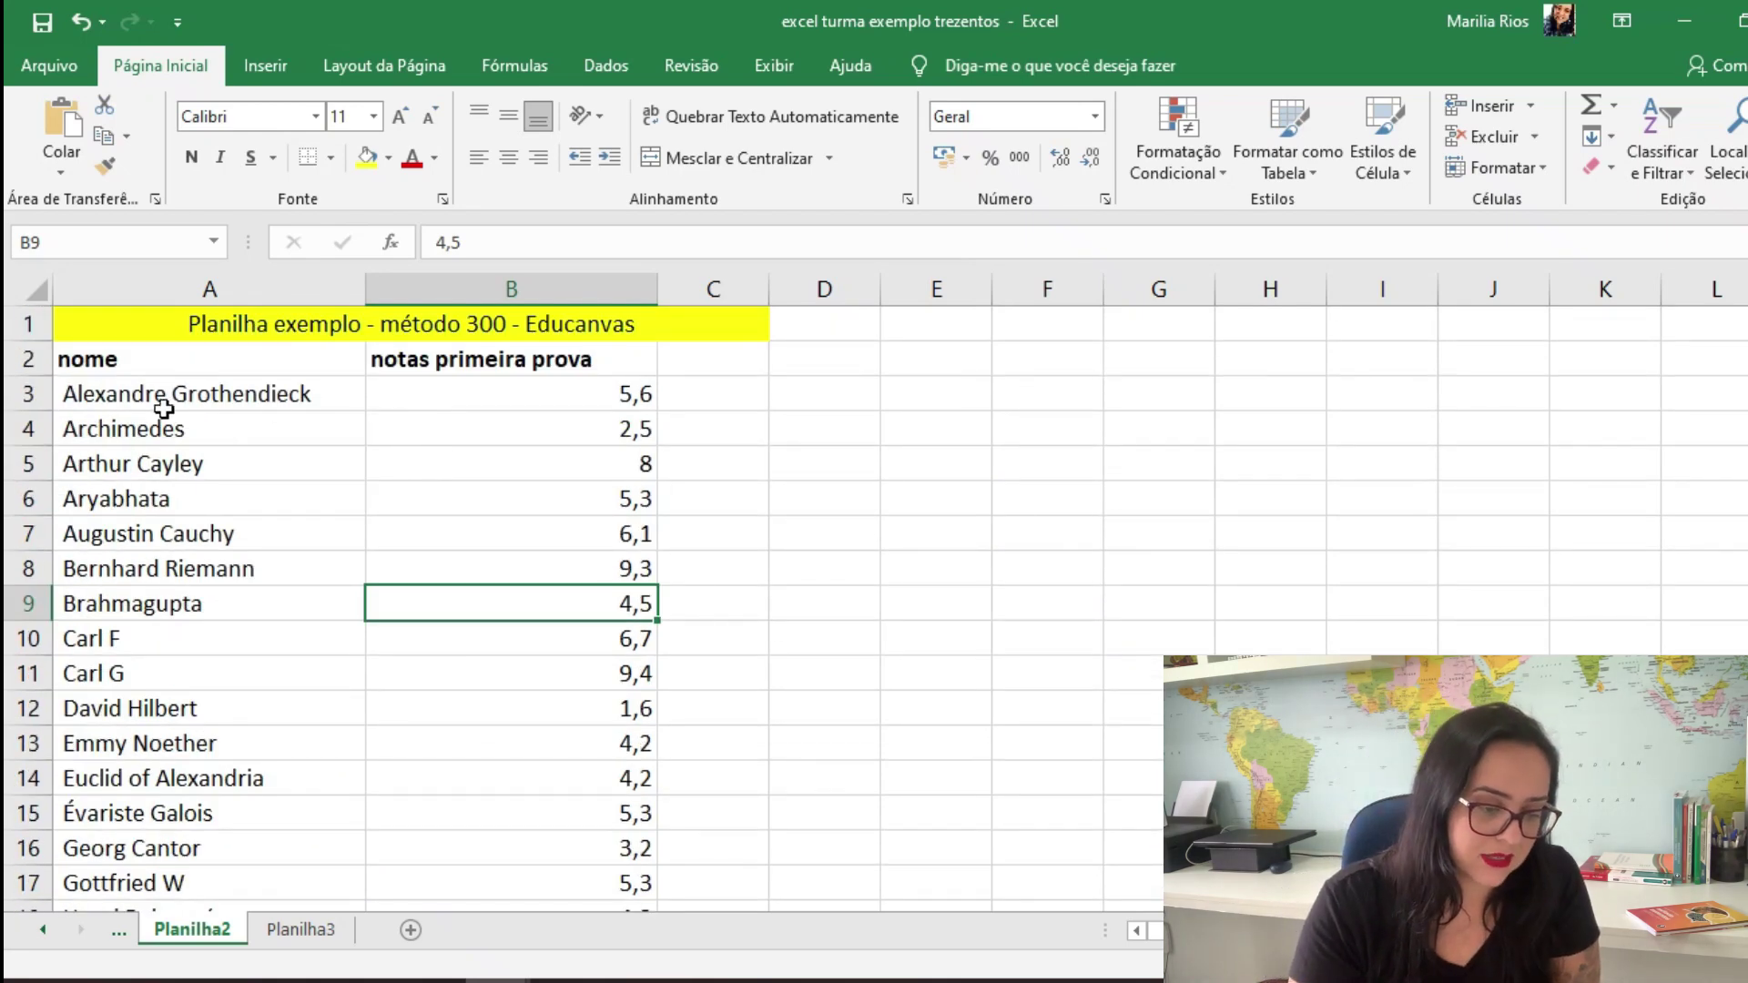
scroll(98, 392, down, 9)
scroll(95, 501, down, 2)
click(74, 359)
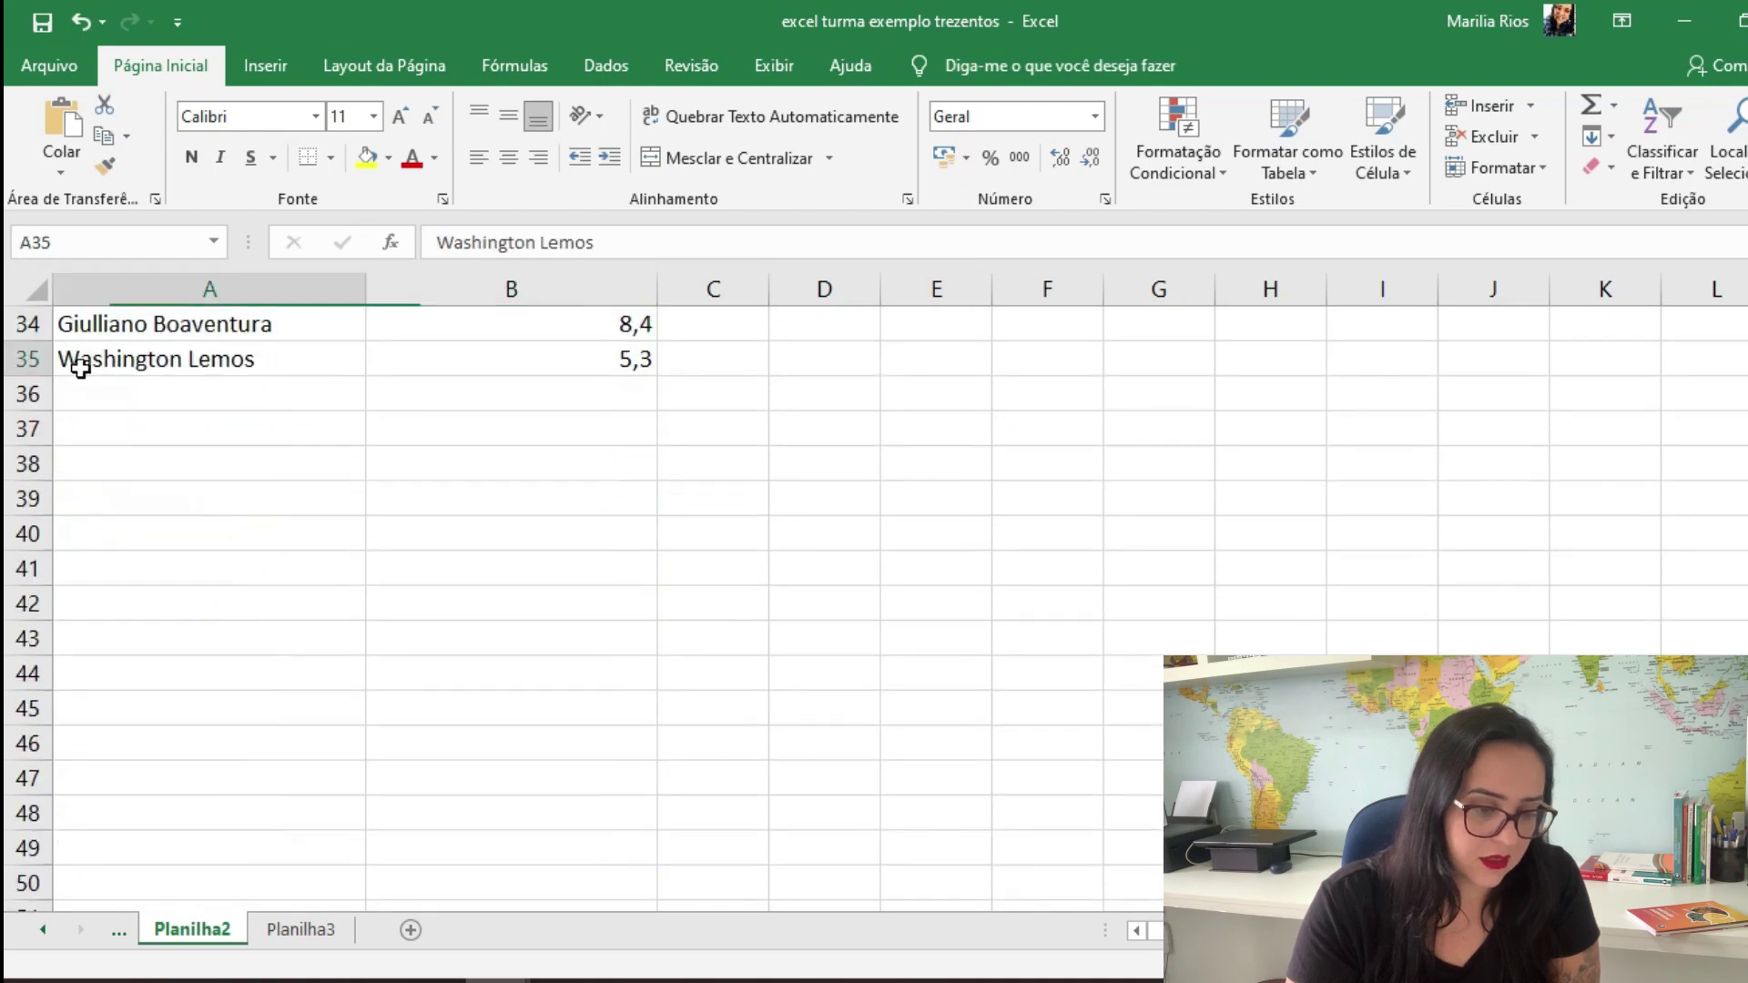
scroll(238, 406, up, 11)
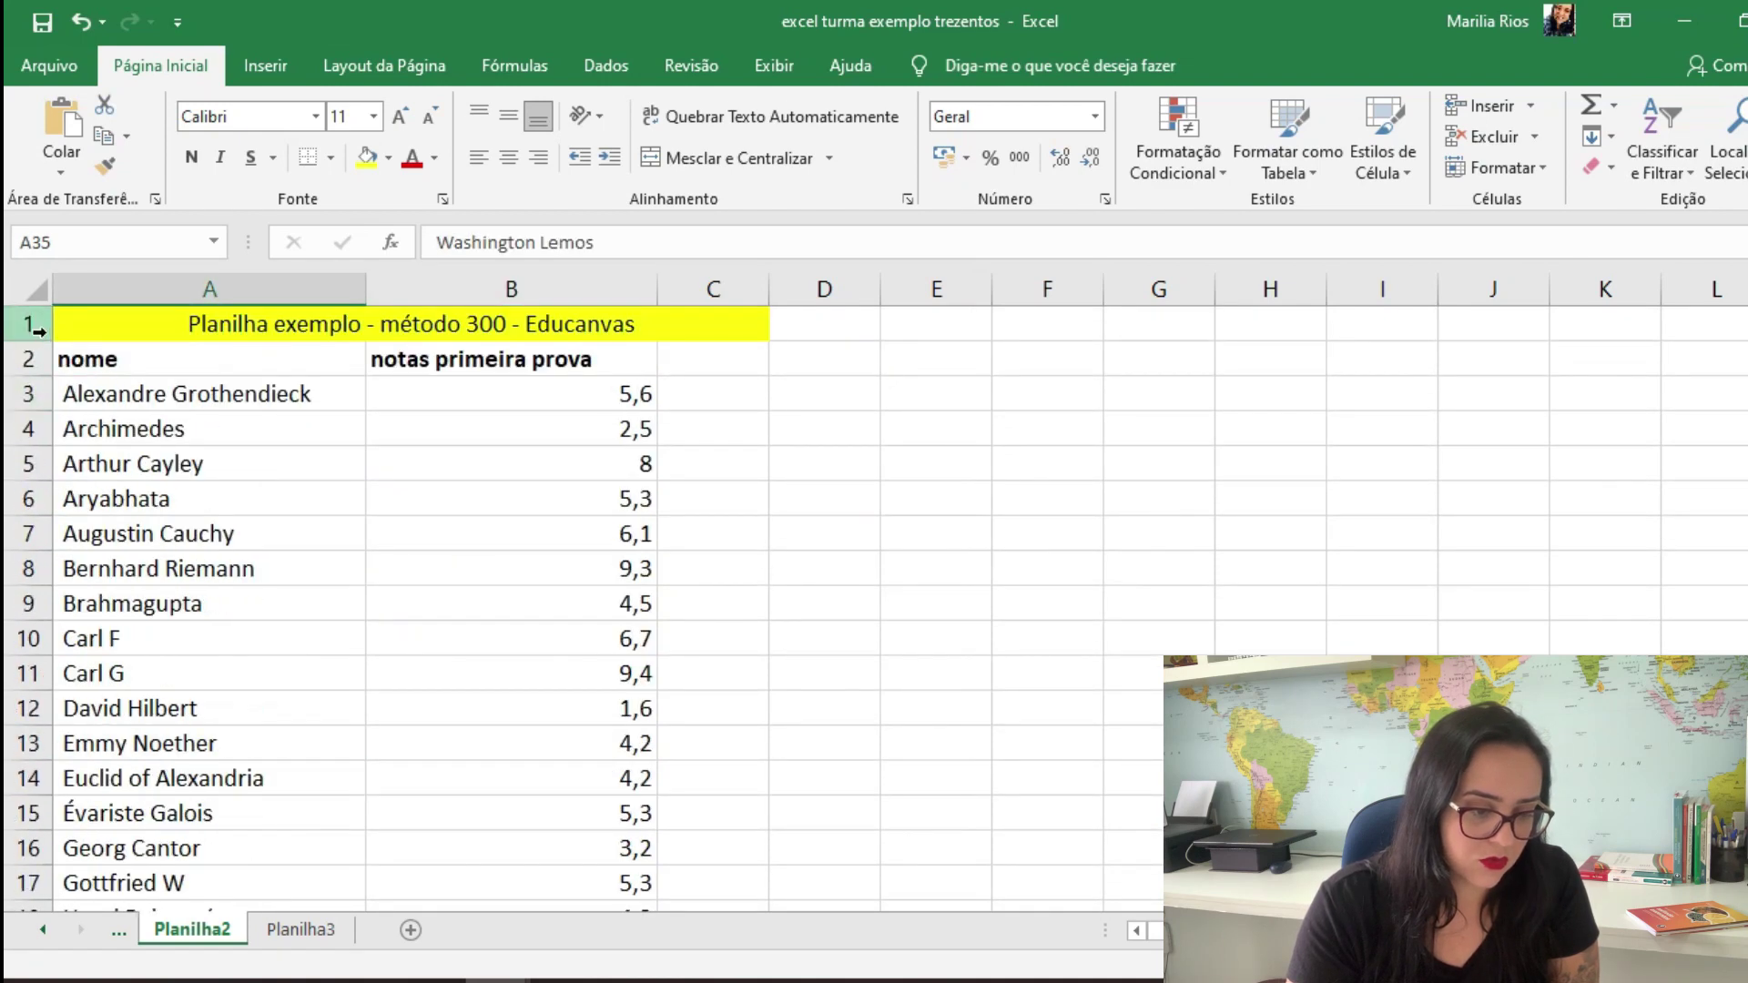
Calculate the number of groups in cell F5 with the formula =33/5
click(1041, 466)
text(=)
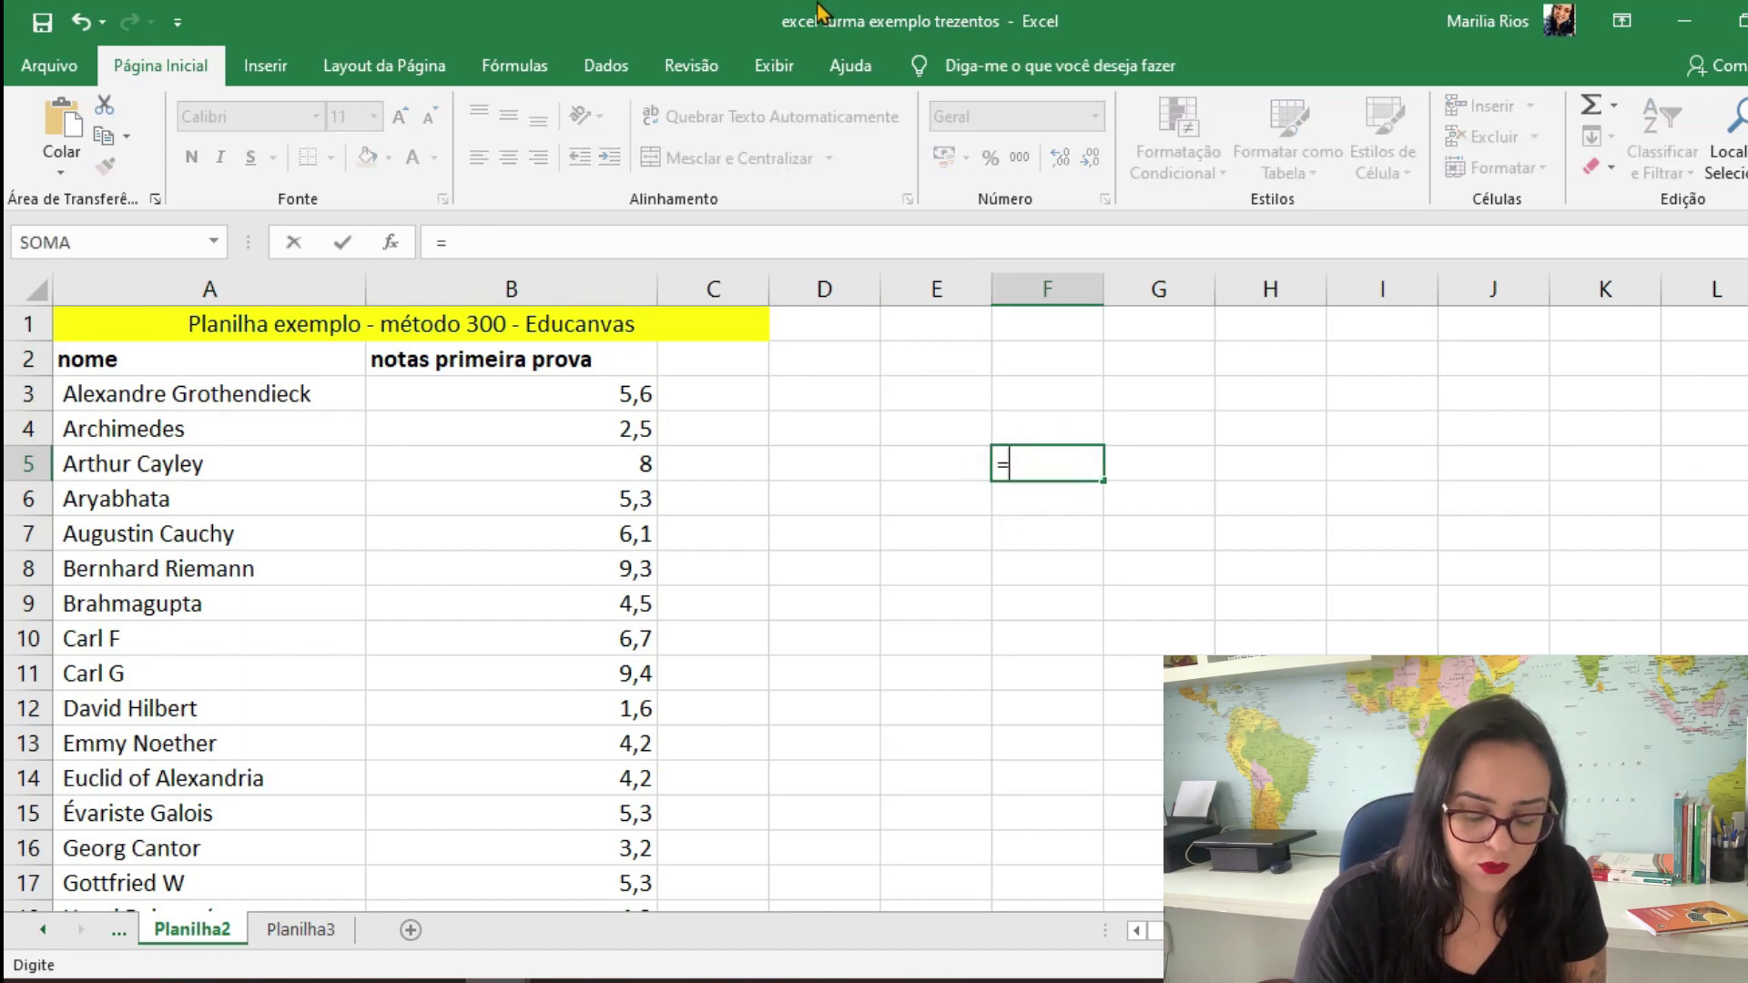
text(33/5)
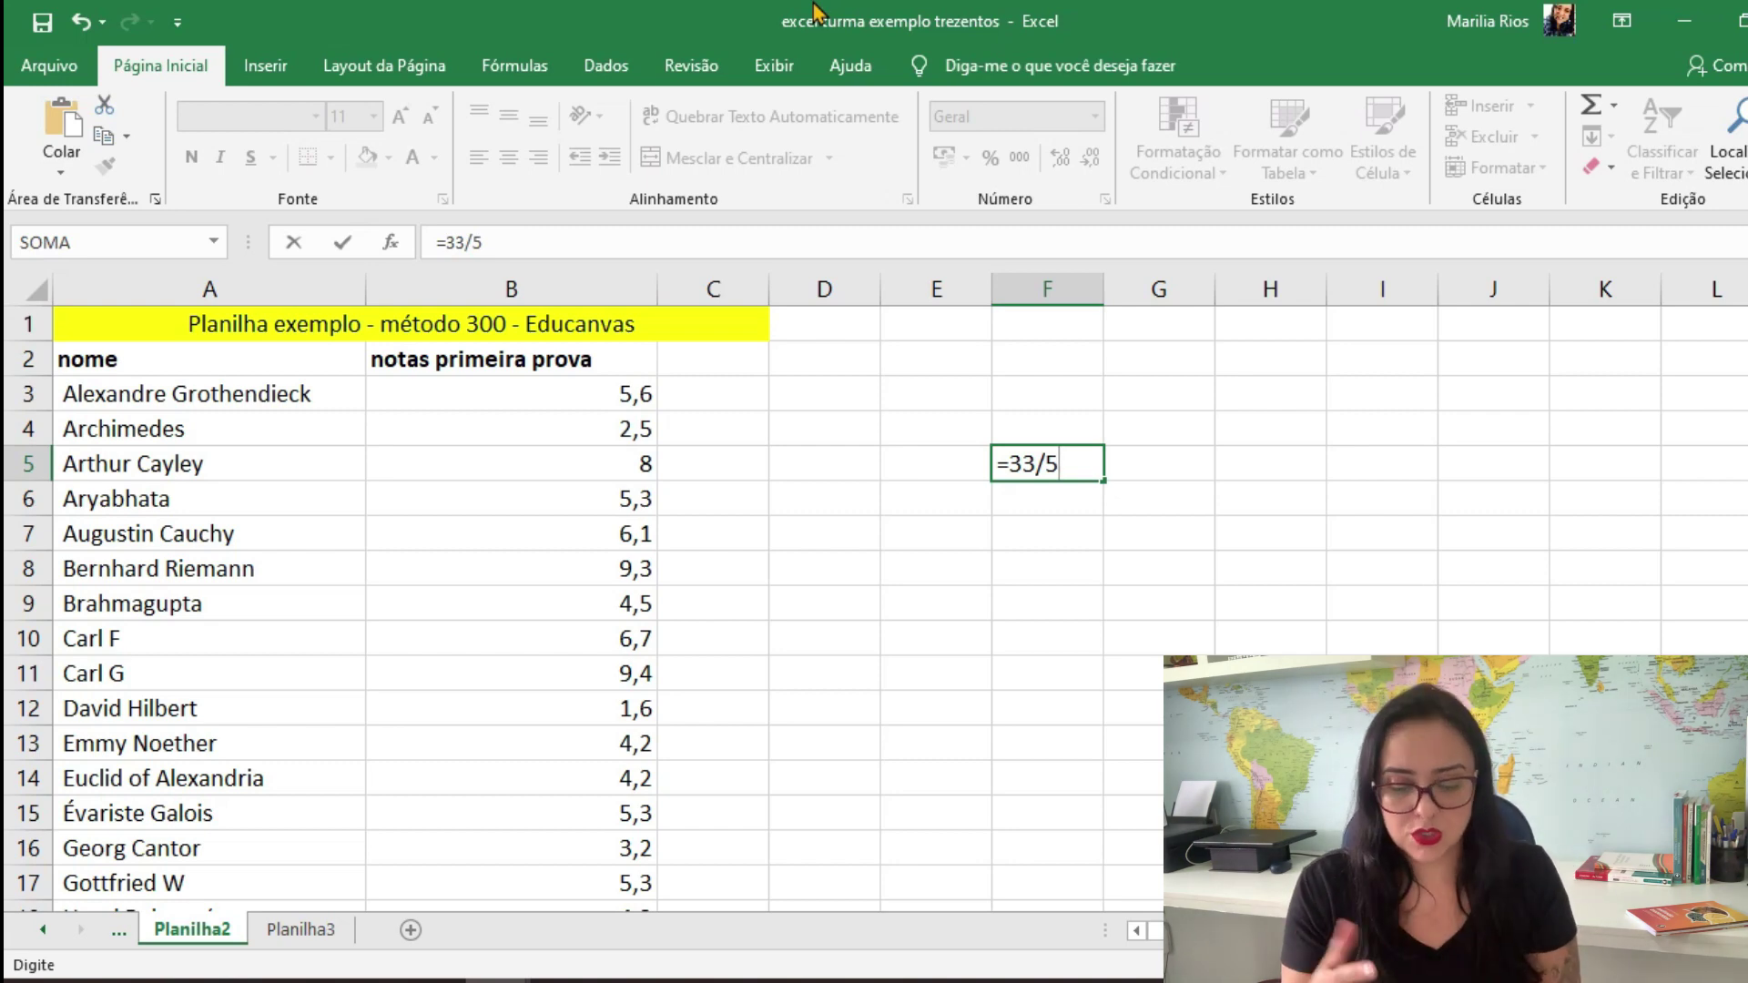
key(Return)
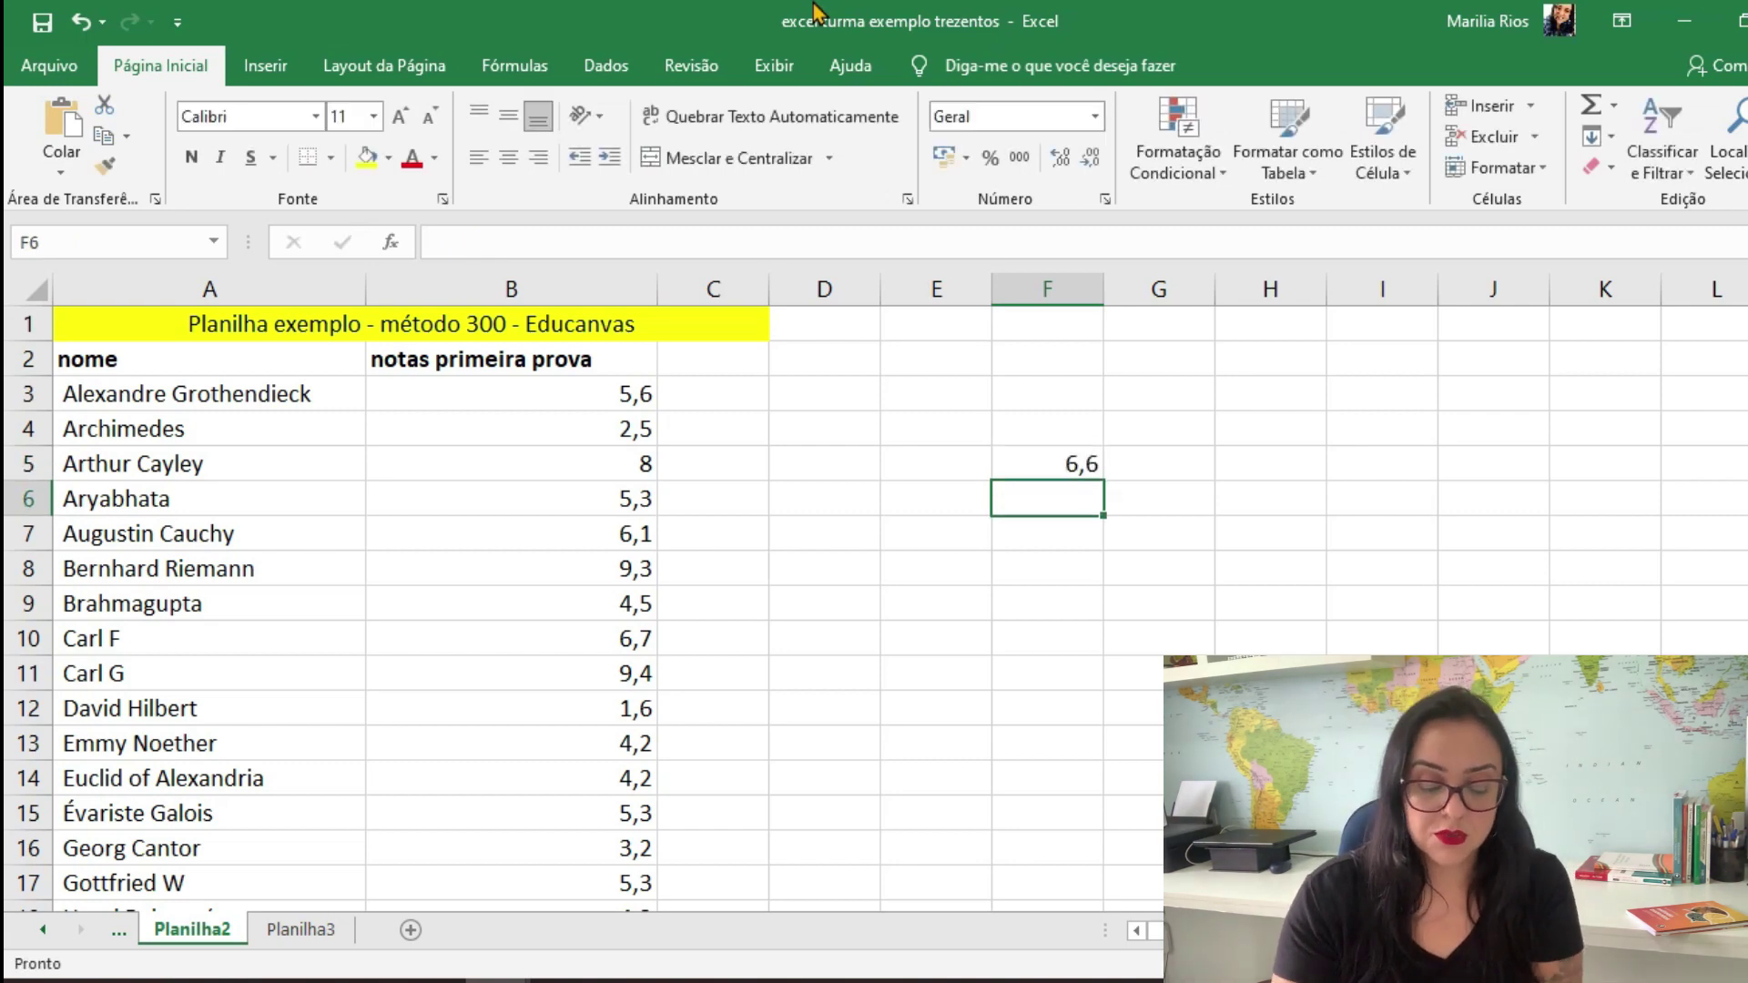
Enter the note "7 grupos" in cell G5, beside the division result
click(1048, 462)
click(1154, 464)
text(7 )
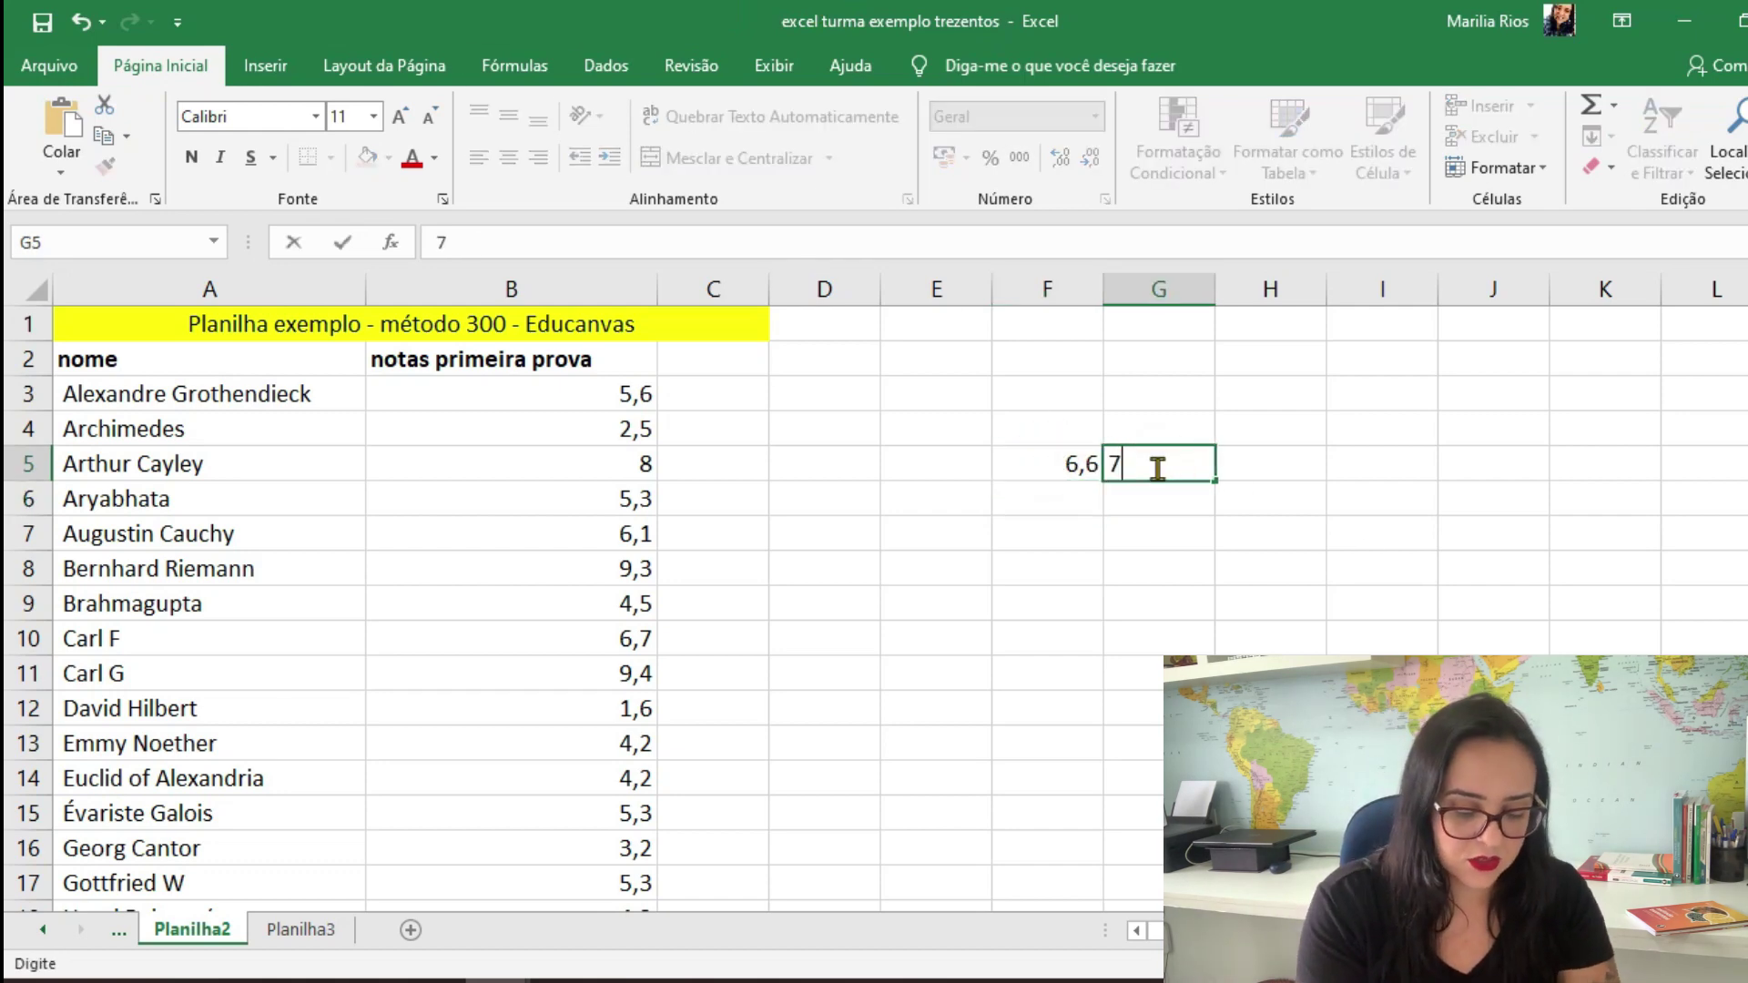
text(grupos)
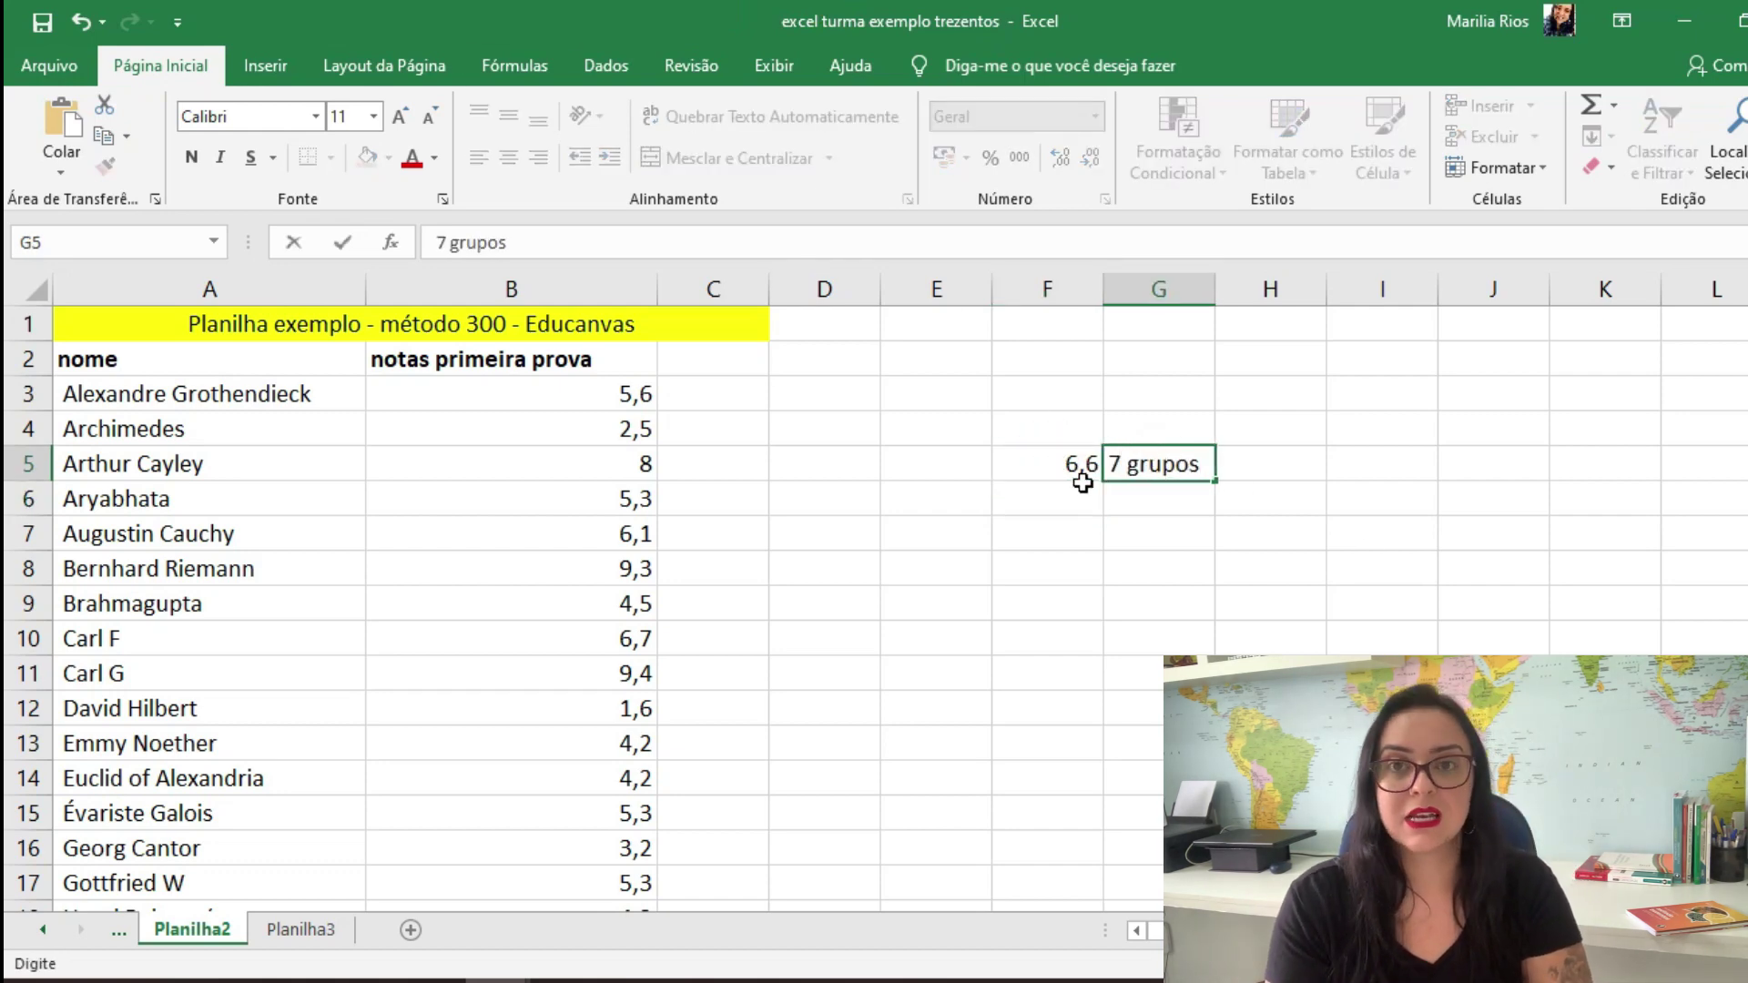
click(755, 405)
Add the column header "grupo" in cell C2, beside the first-test grades header
click(752, 356)
text(g)
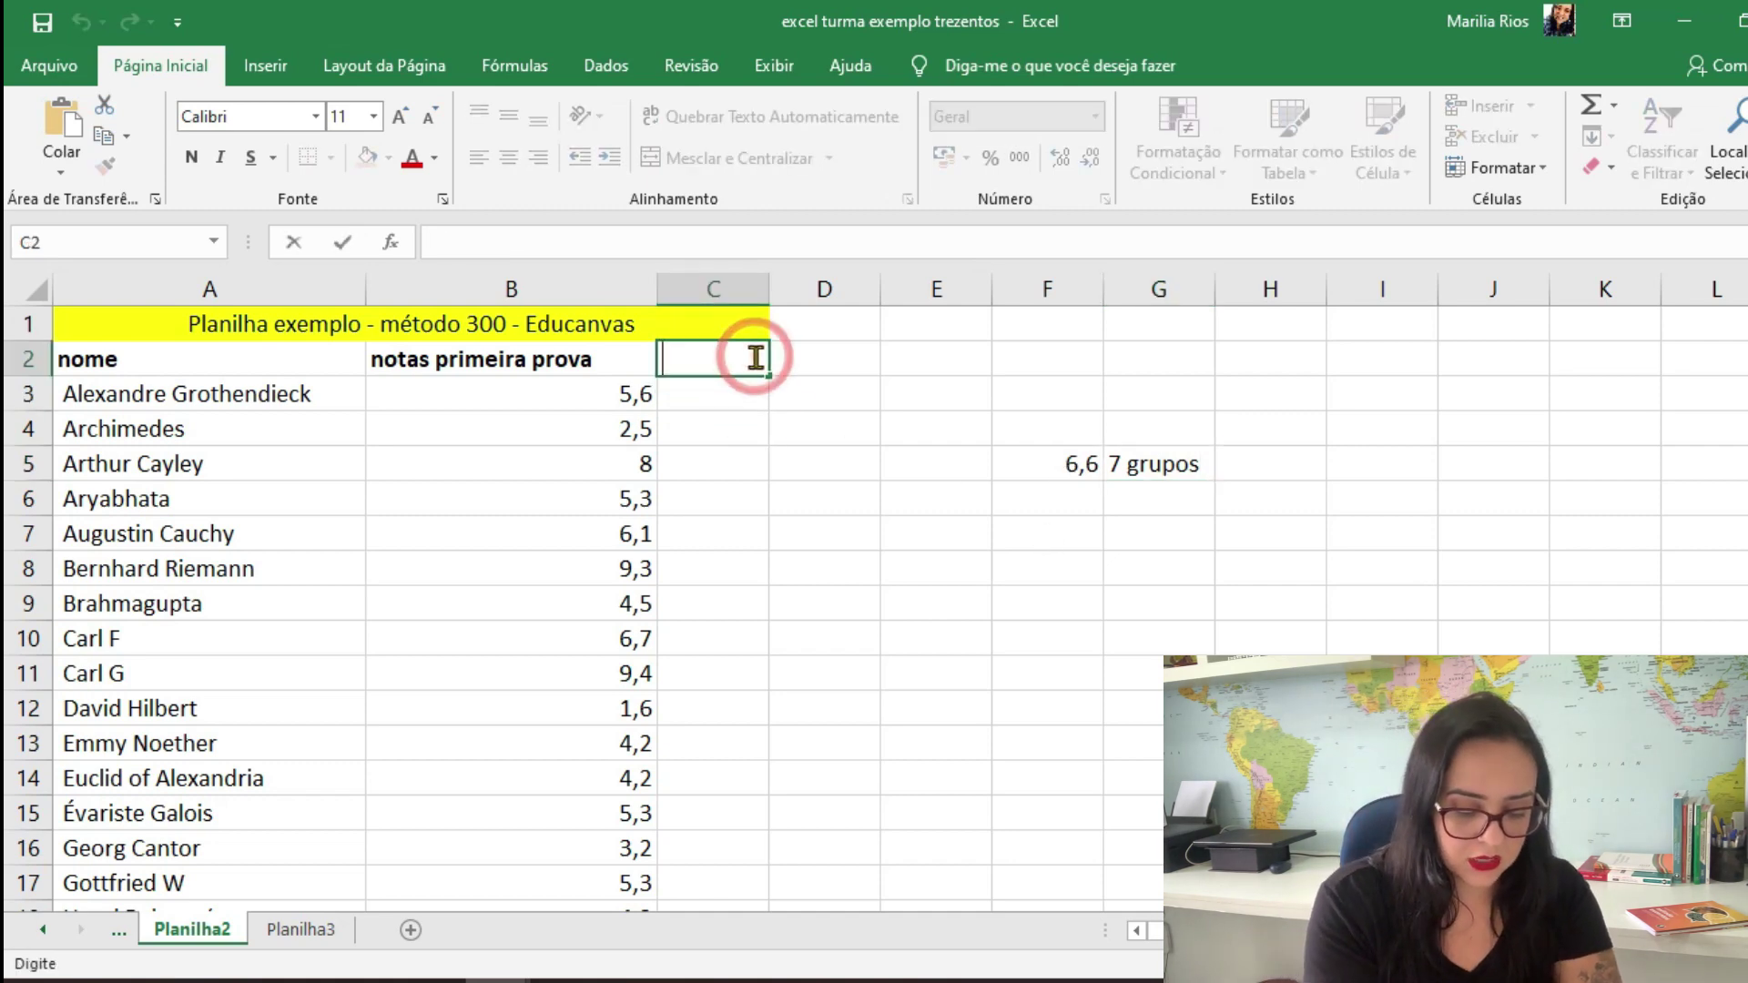
text(rupo)
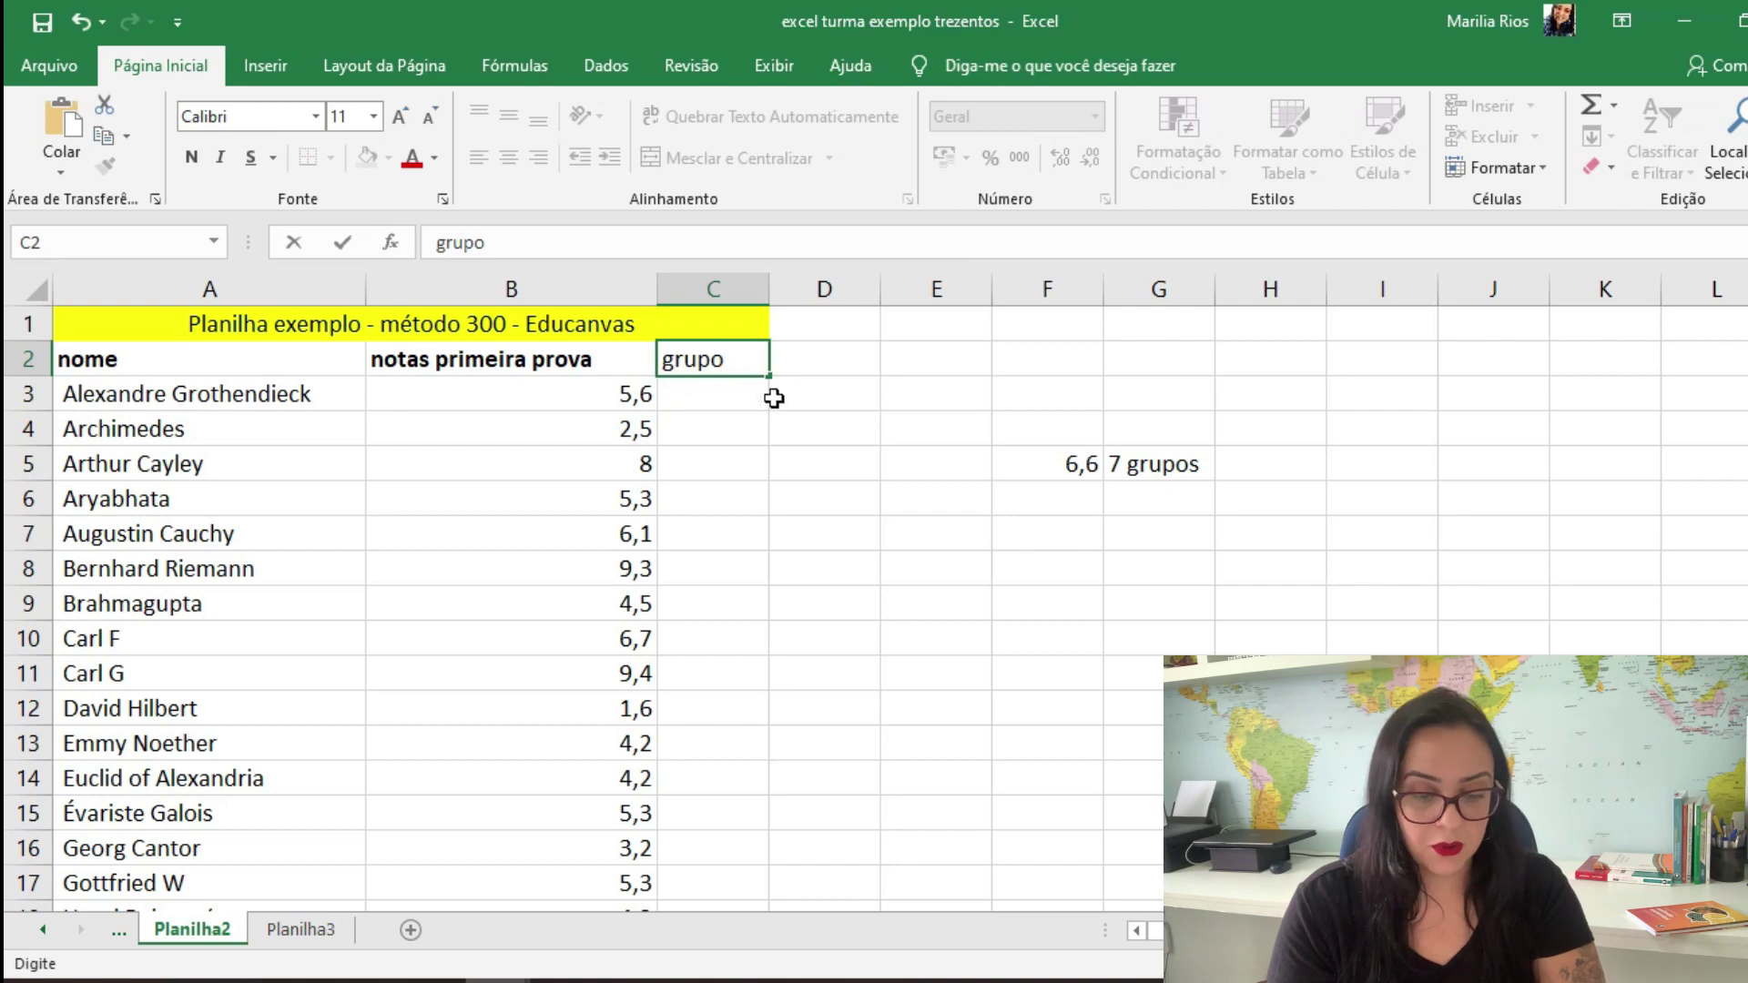
click(799, 384)
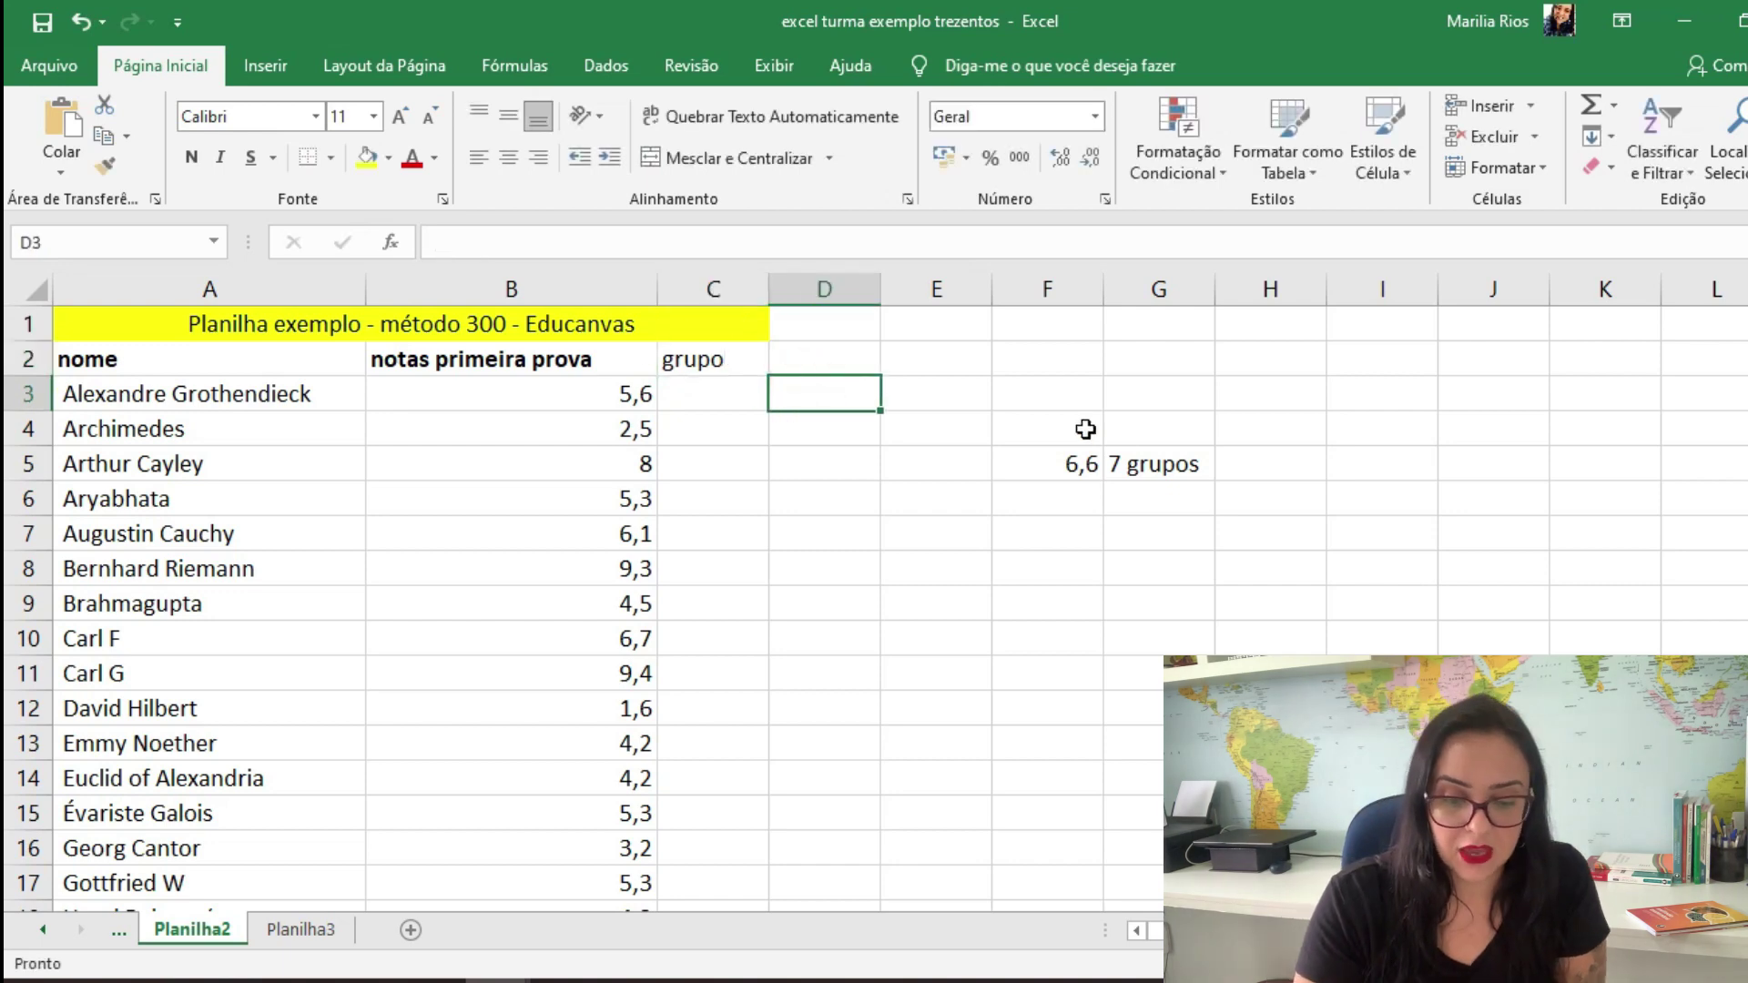
click(1155, 462)
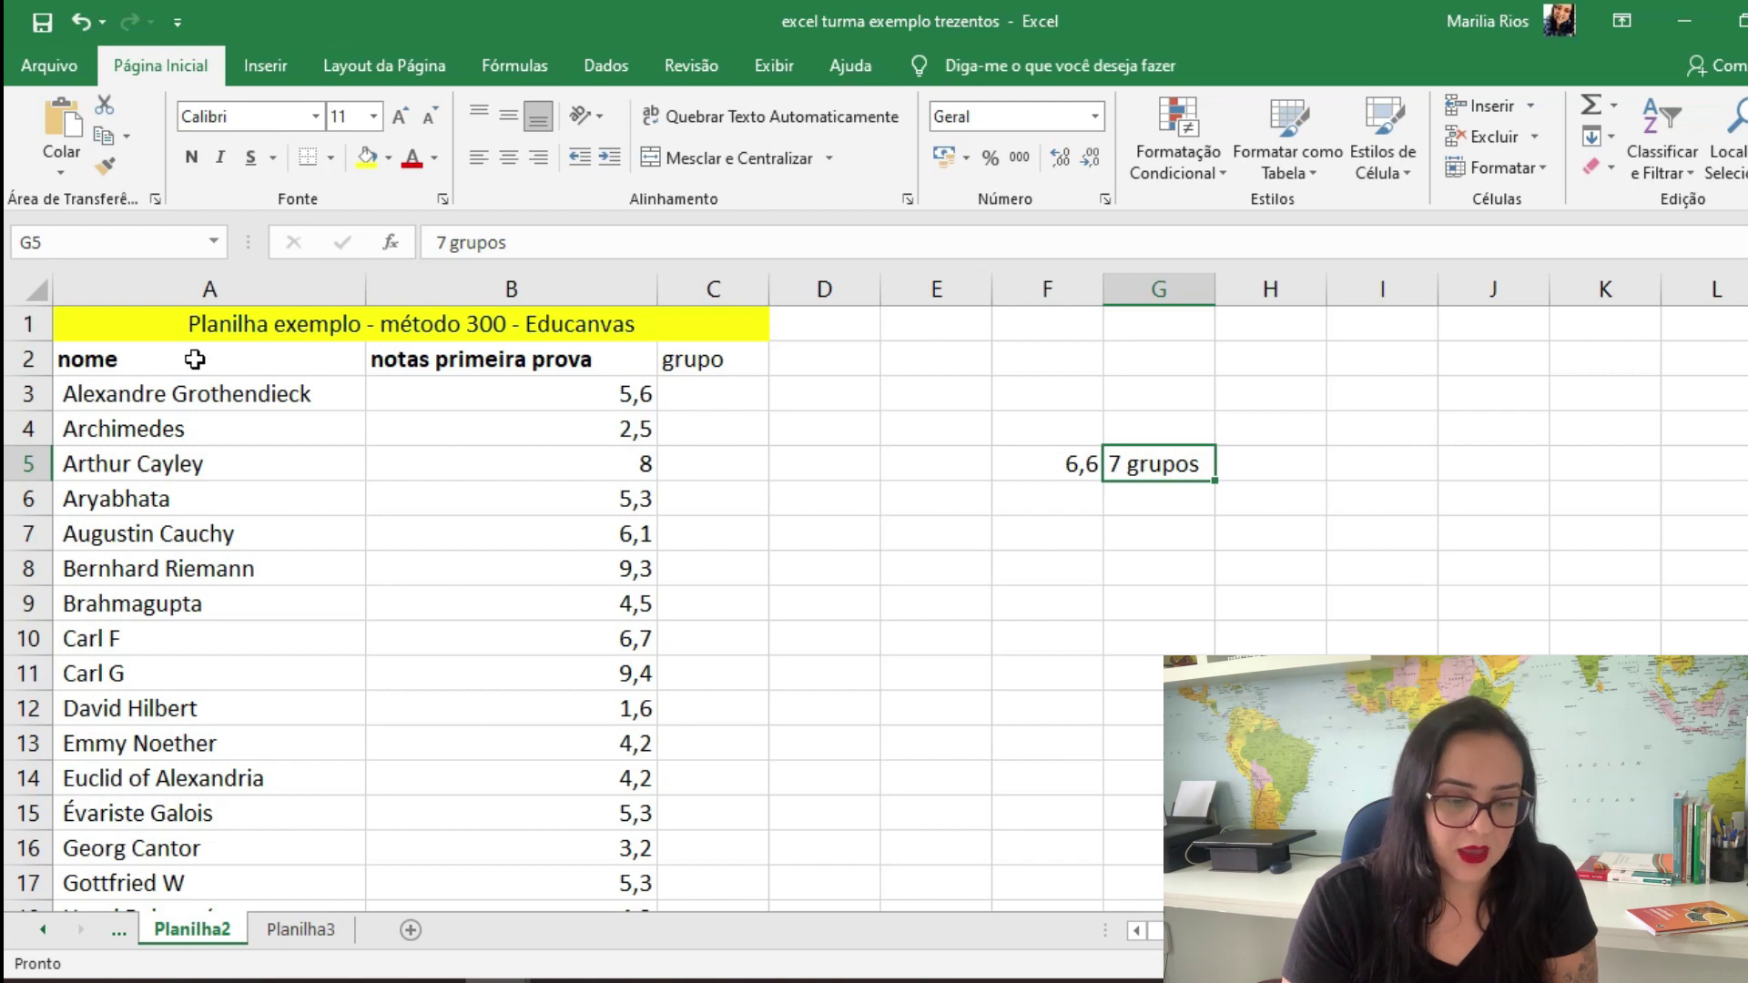
Sort the student table A2:B35 by "notas primeira prova" in the order "Do Maior para o Menor"
drag(195, 359, 468, 845)
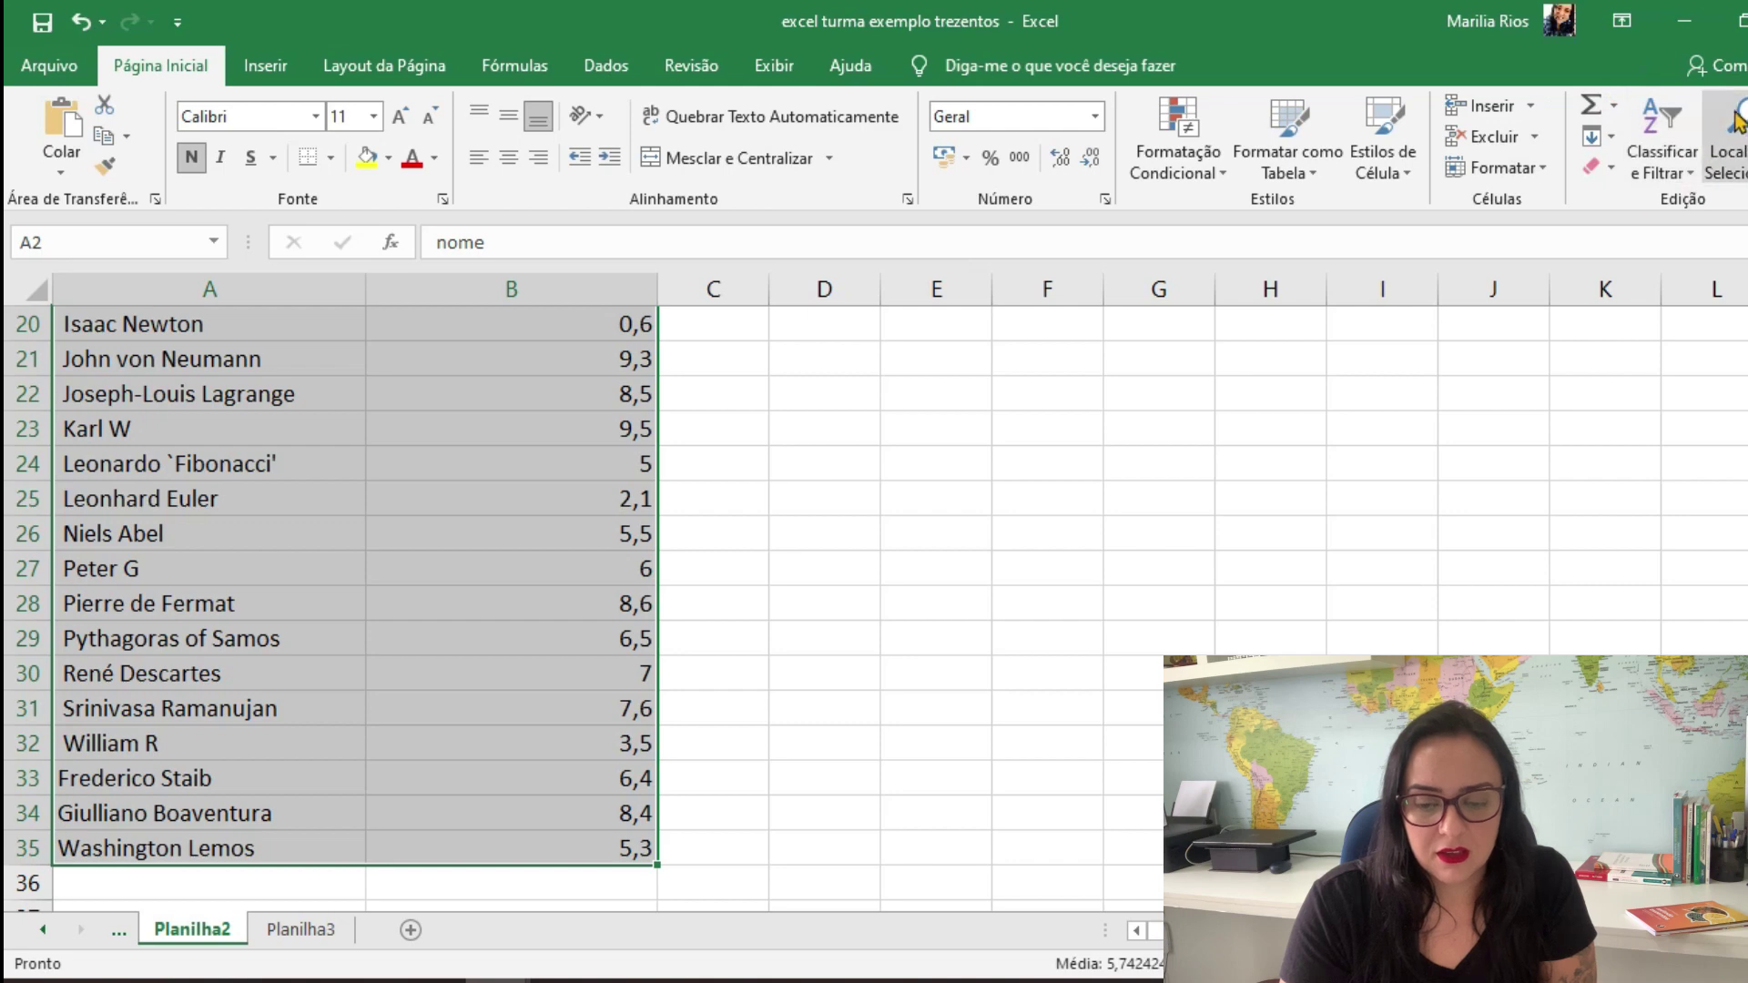
click(1662, 156)
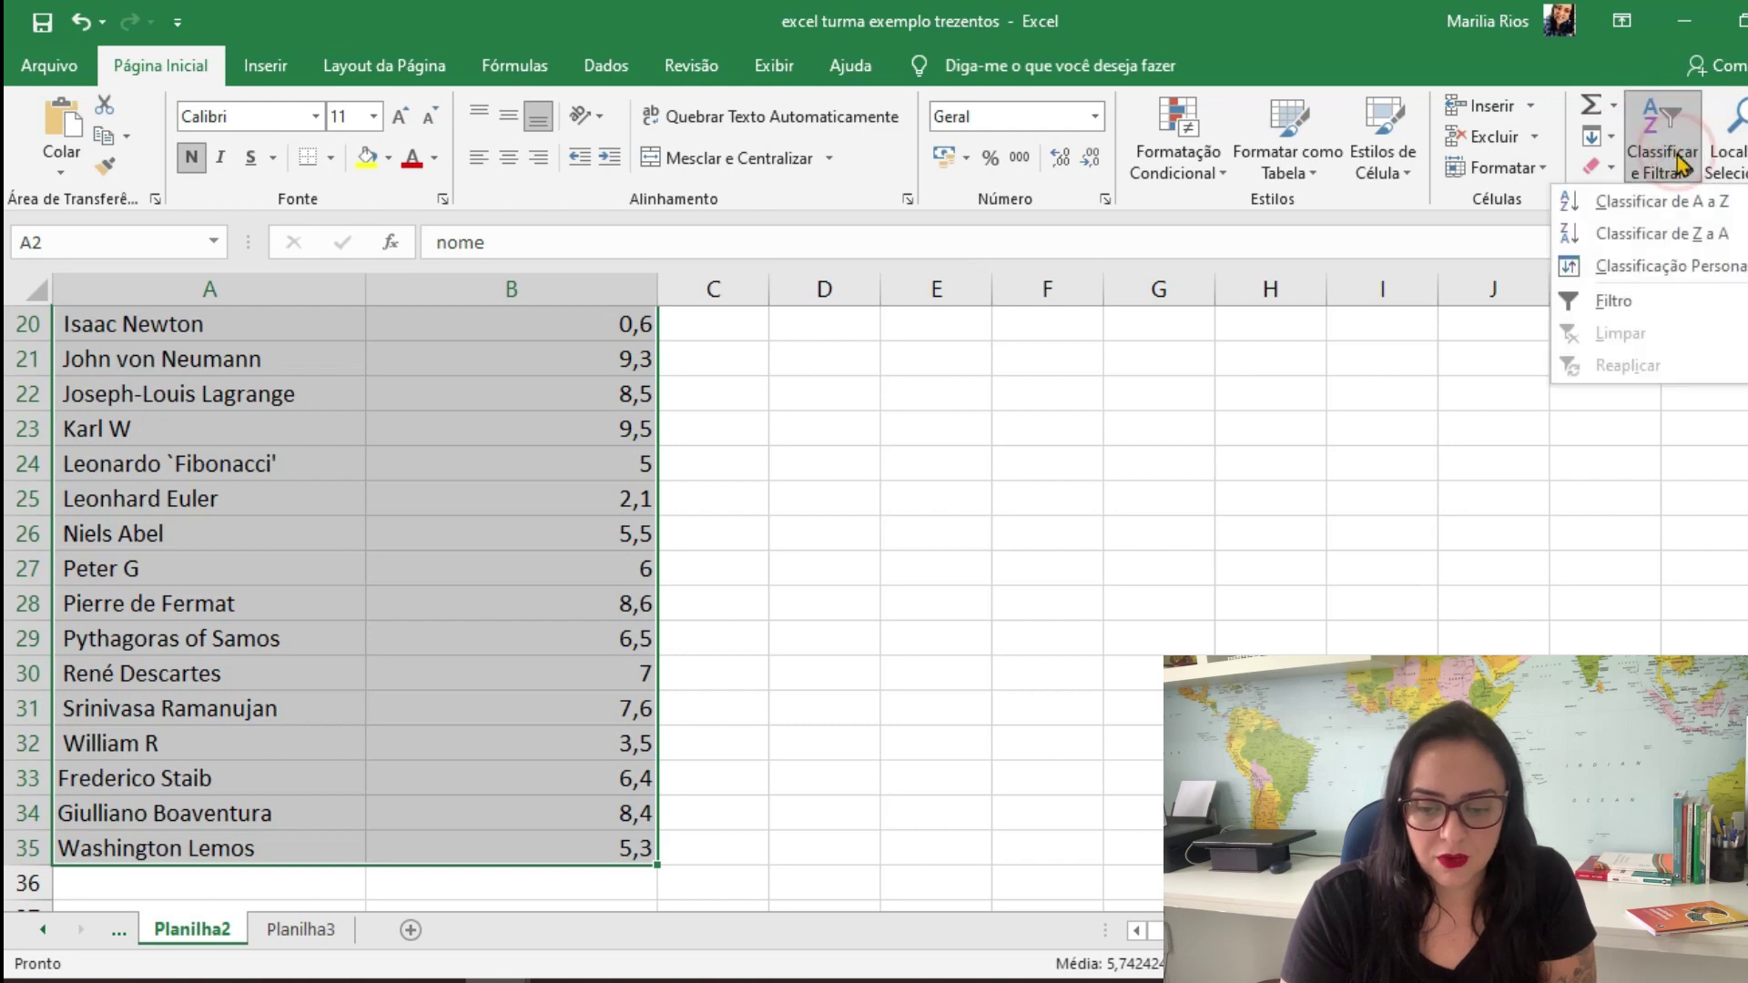
click(1662, 266)
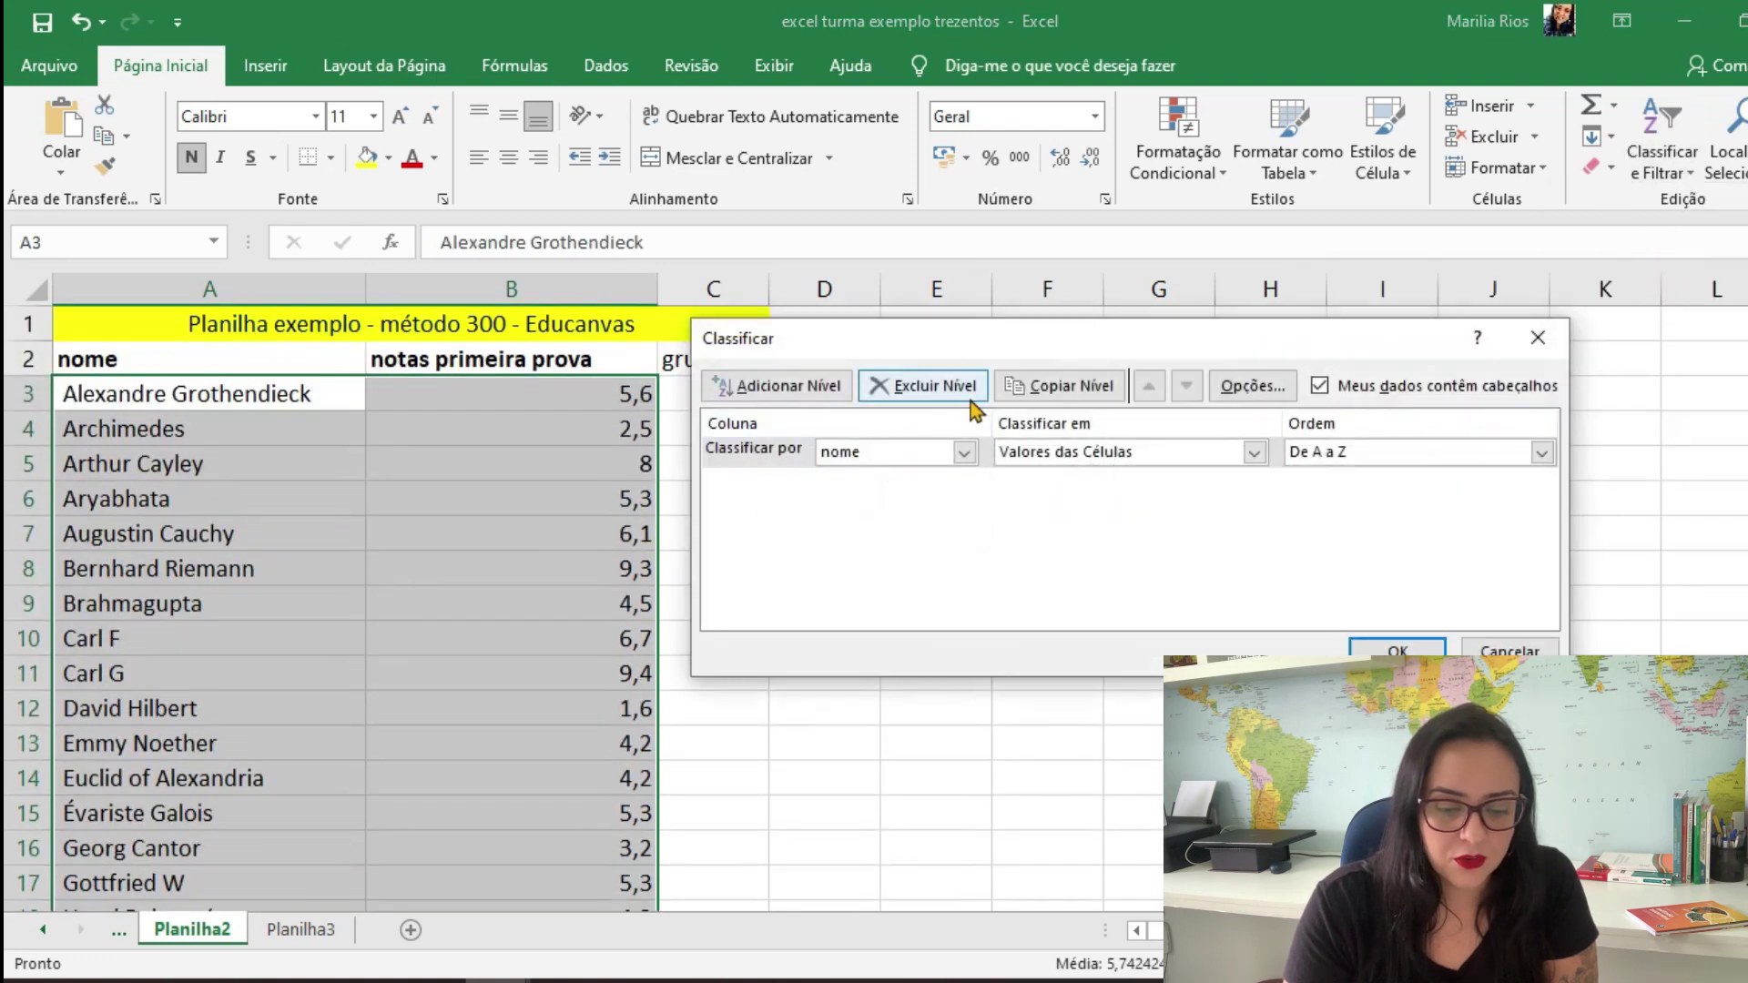
click(957, 455)
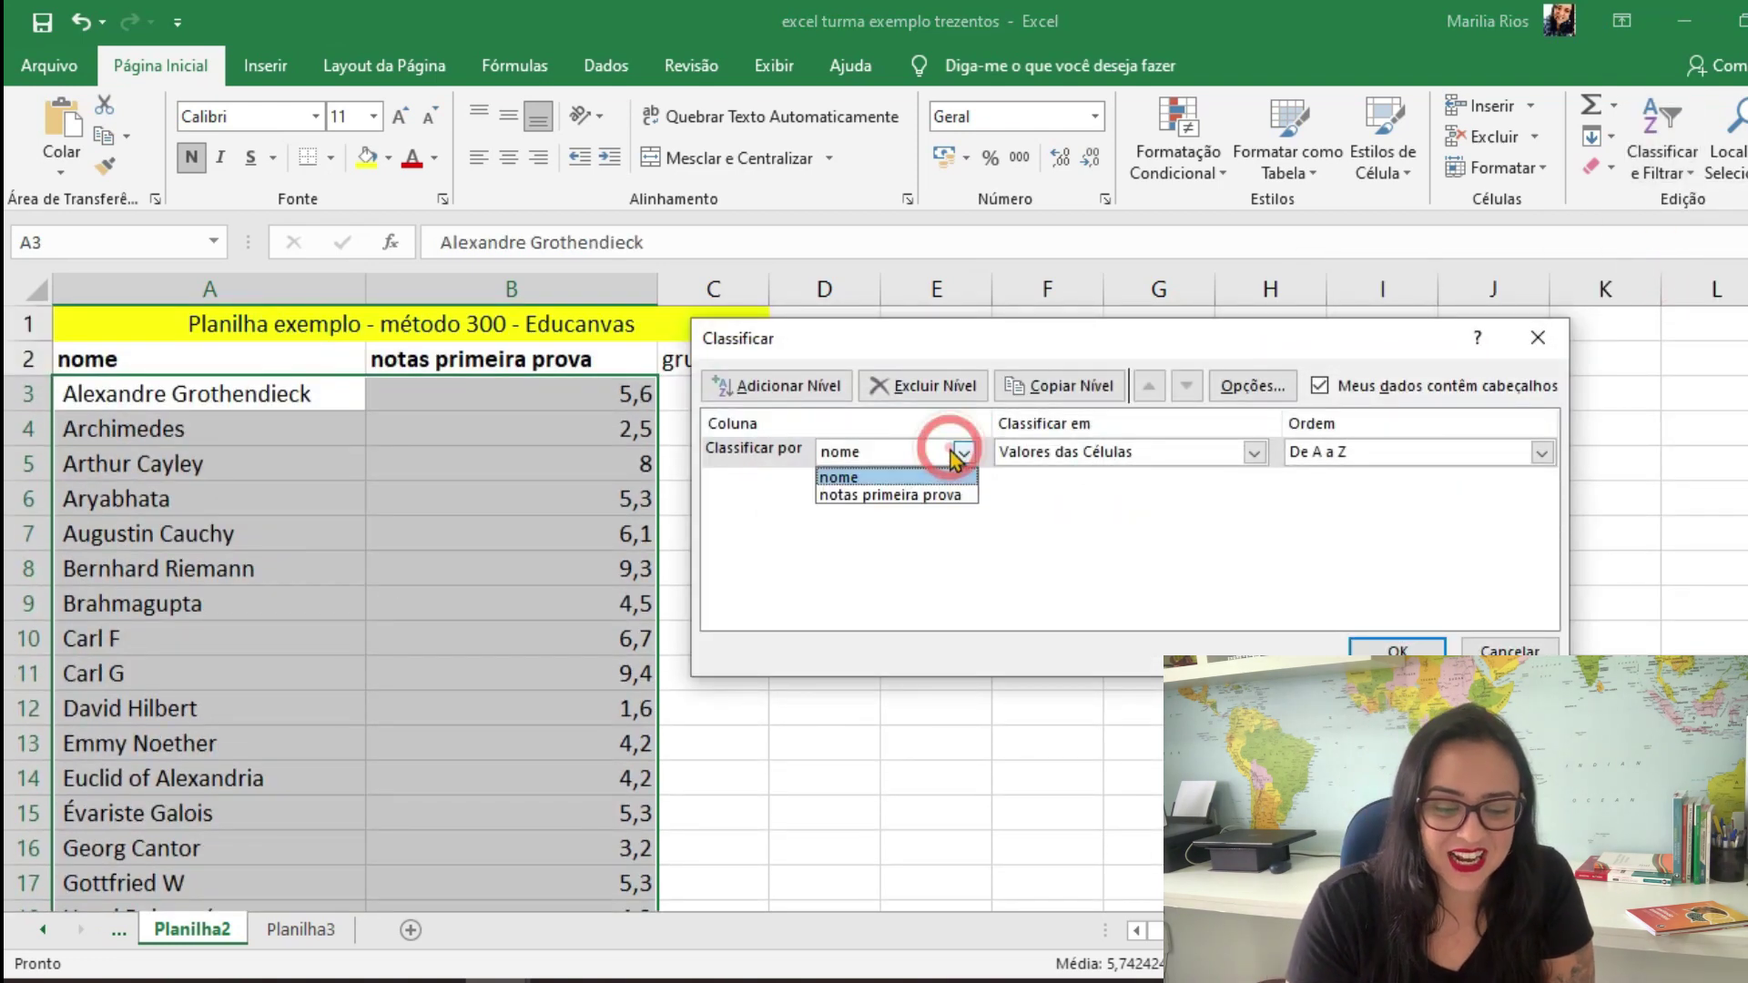
click(963, 496)
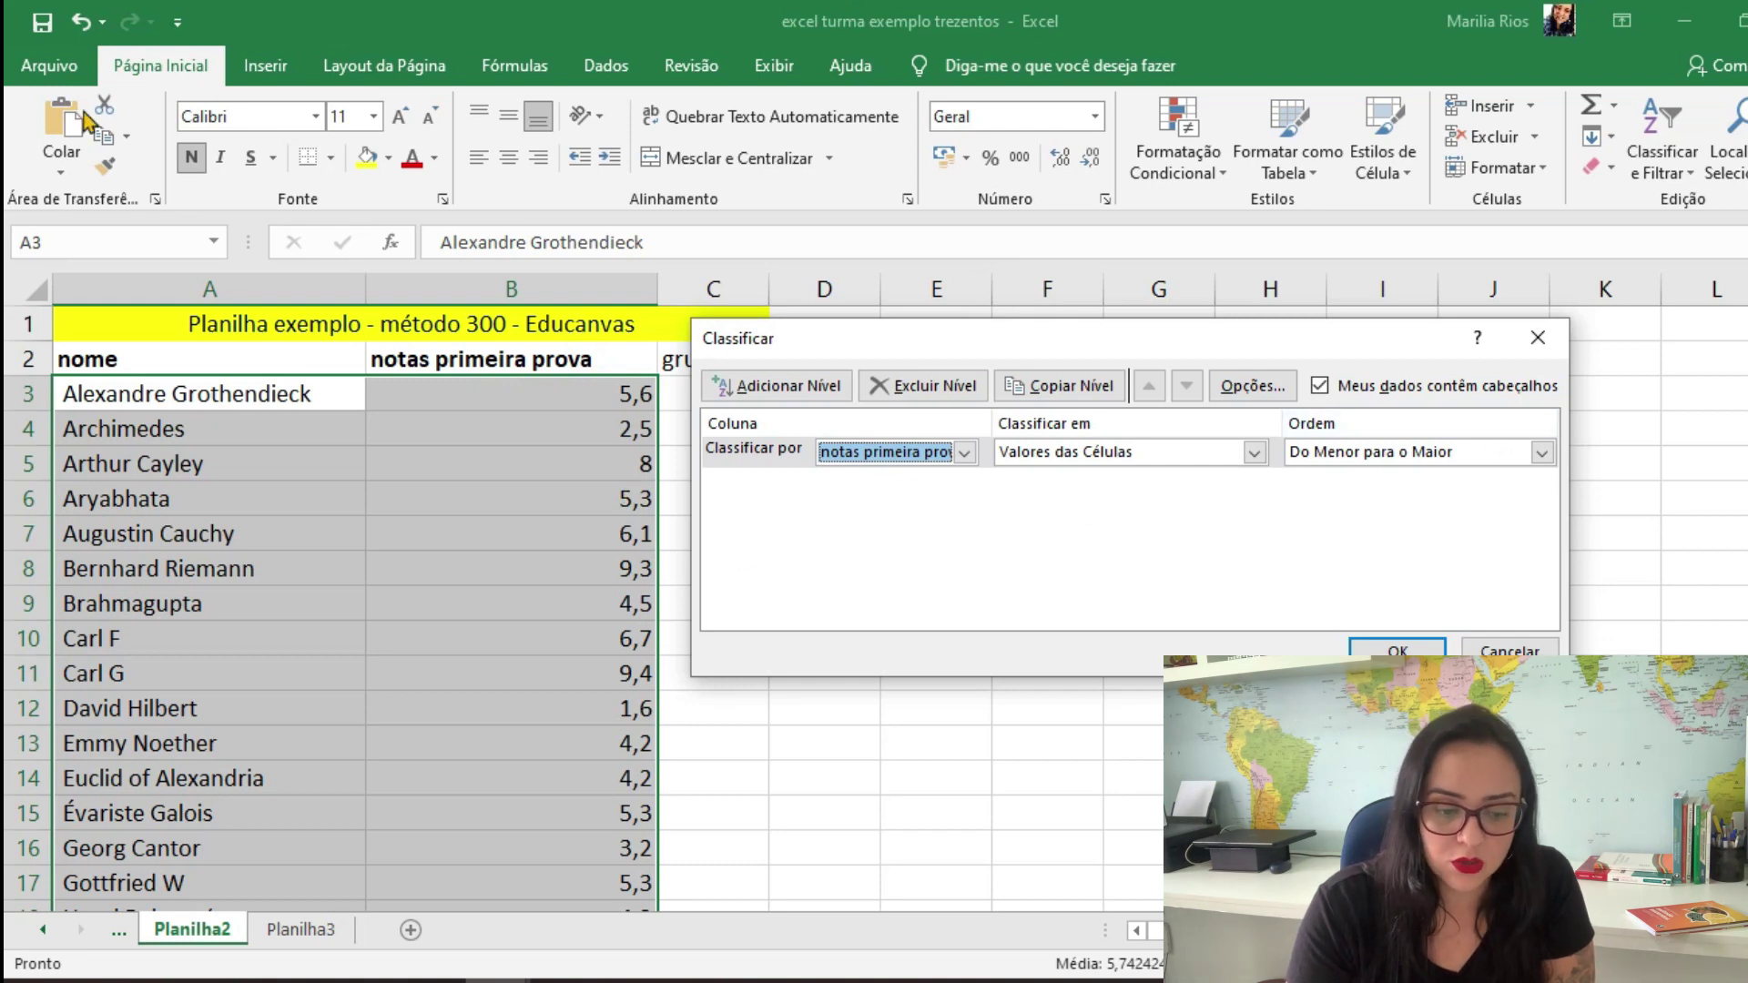
click(1375, 452)
click(1356, 496)
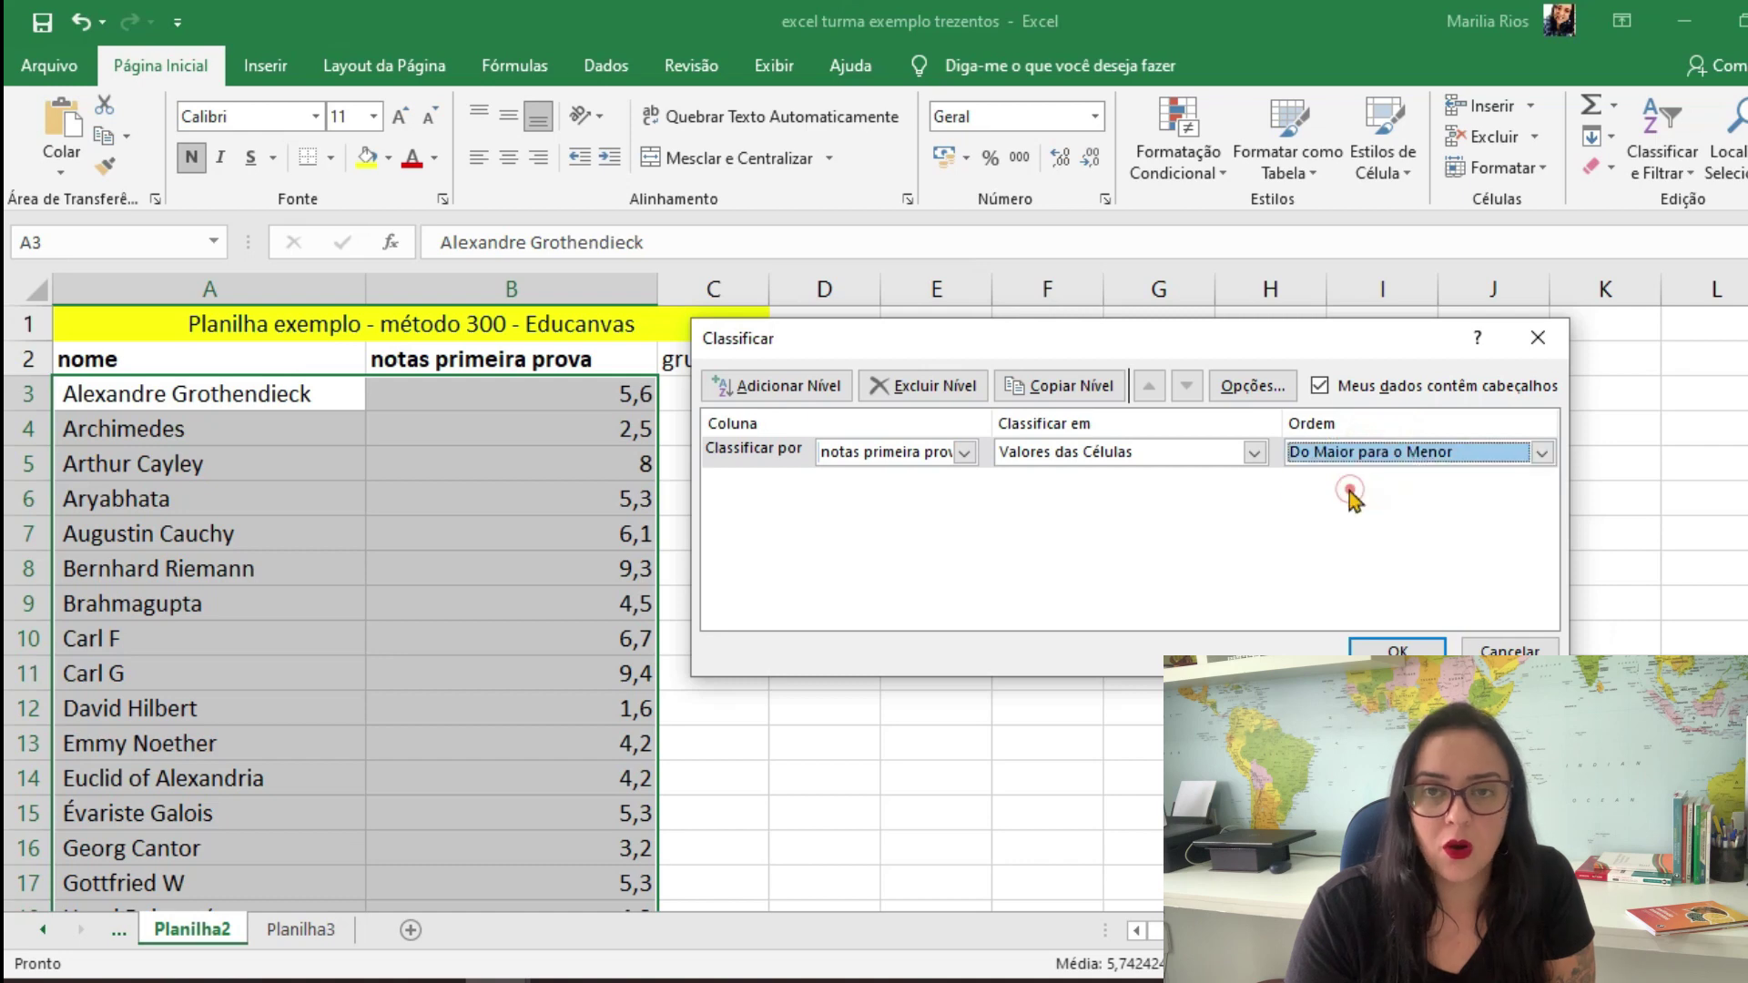
click(1423, 652)
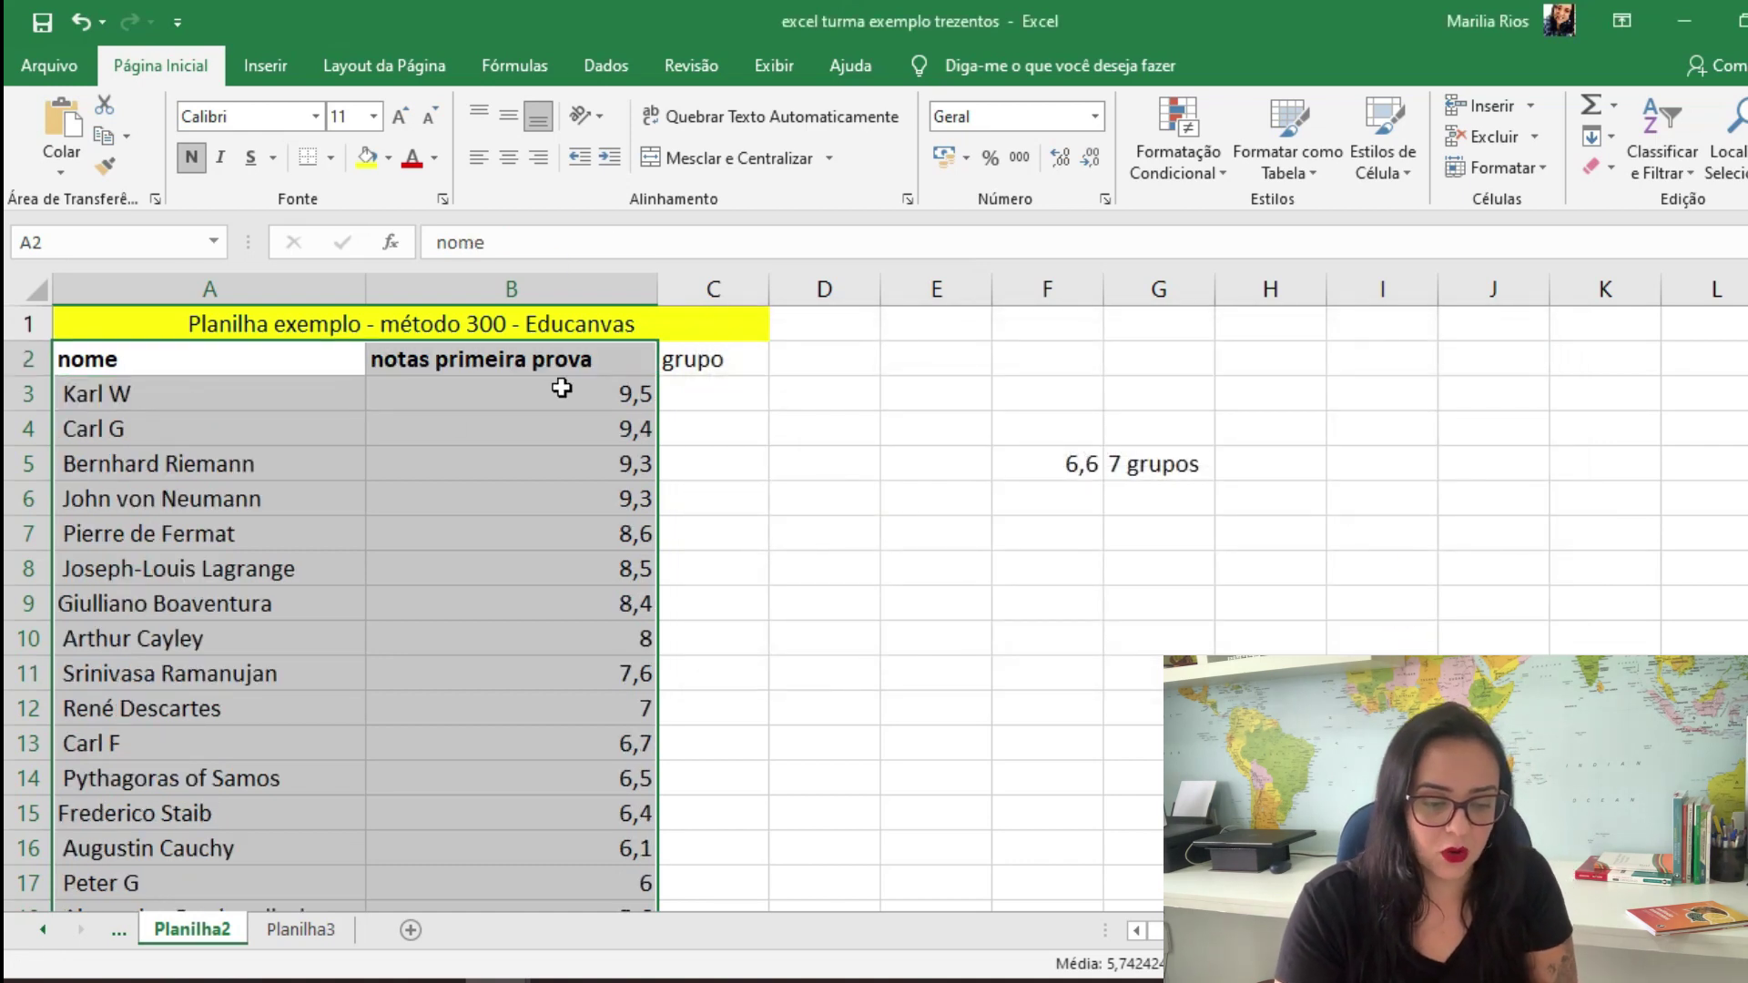
click(781, 464)
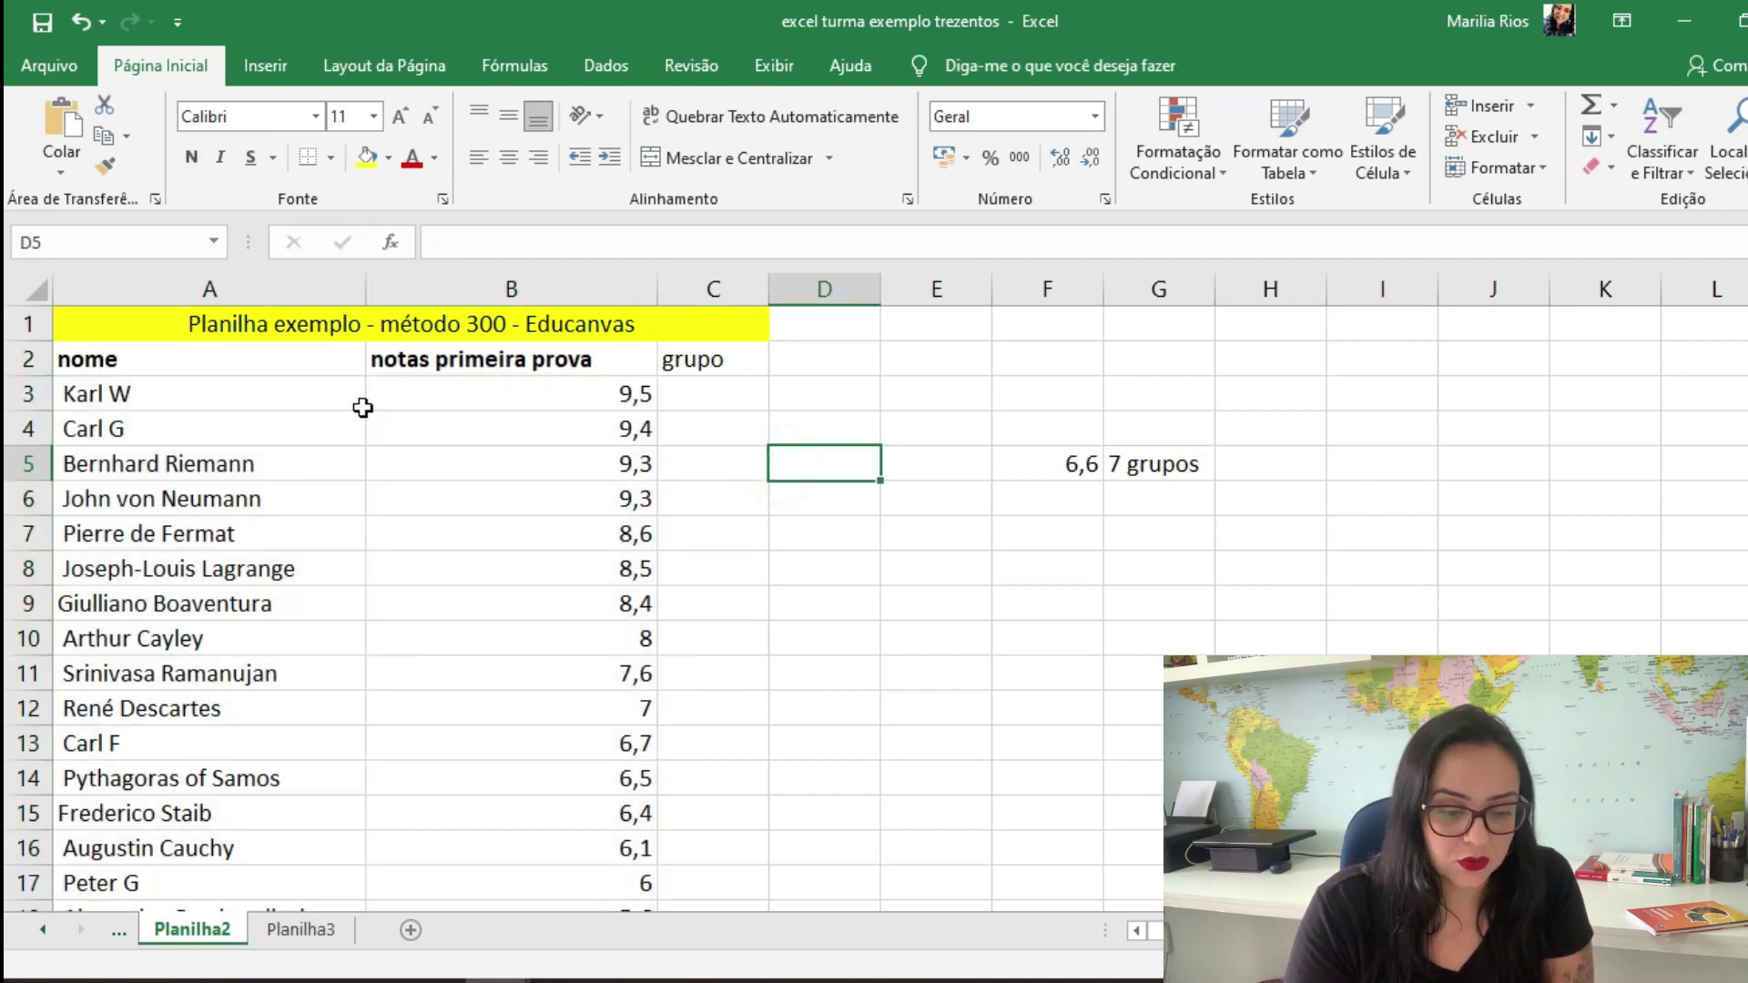
Examine the sorted grades in column B, from the highest in the first student row to the lowest in the last
scroll(442, 414, down, 10)
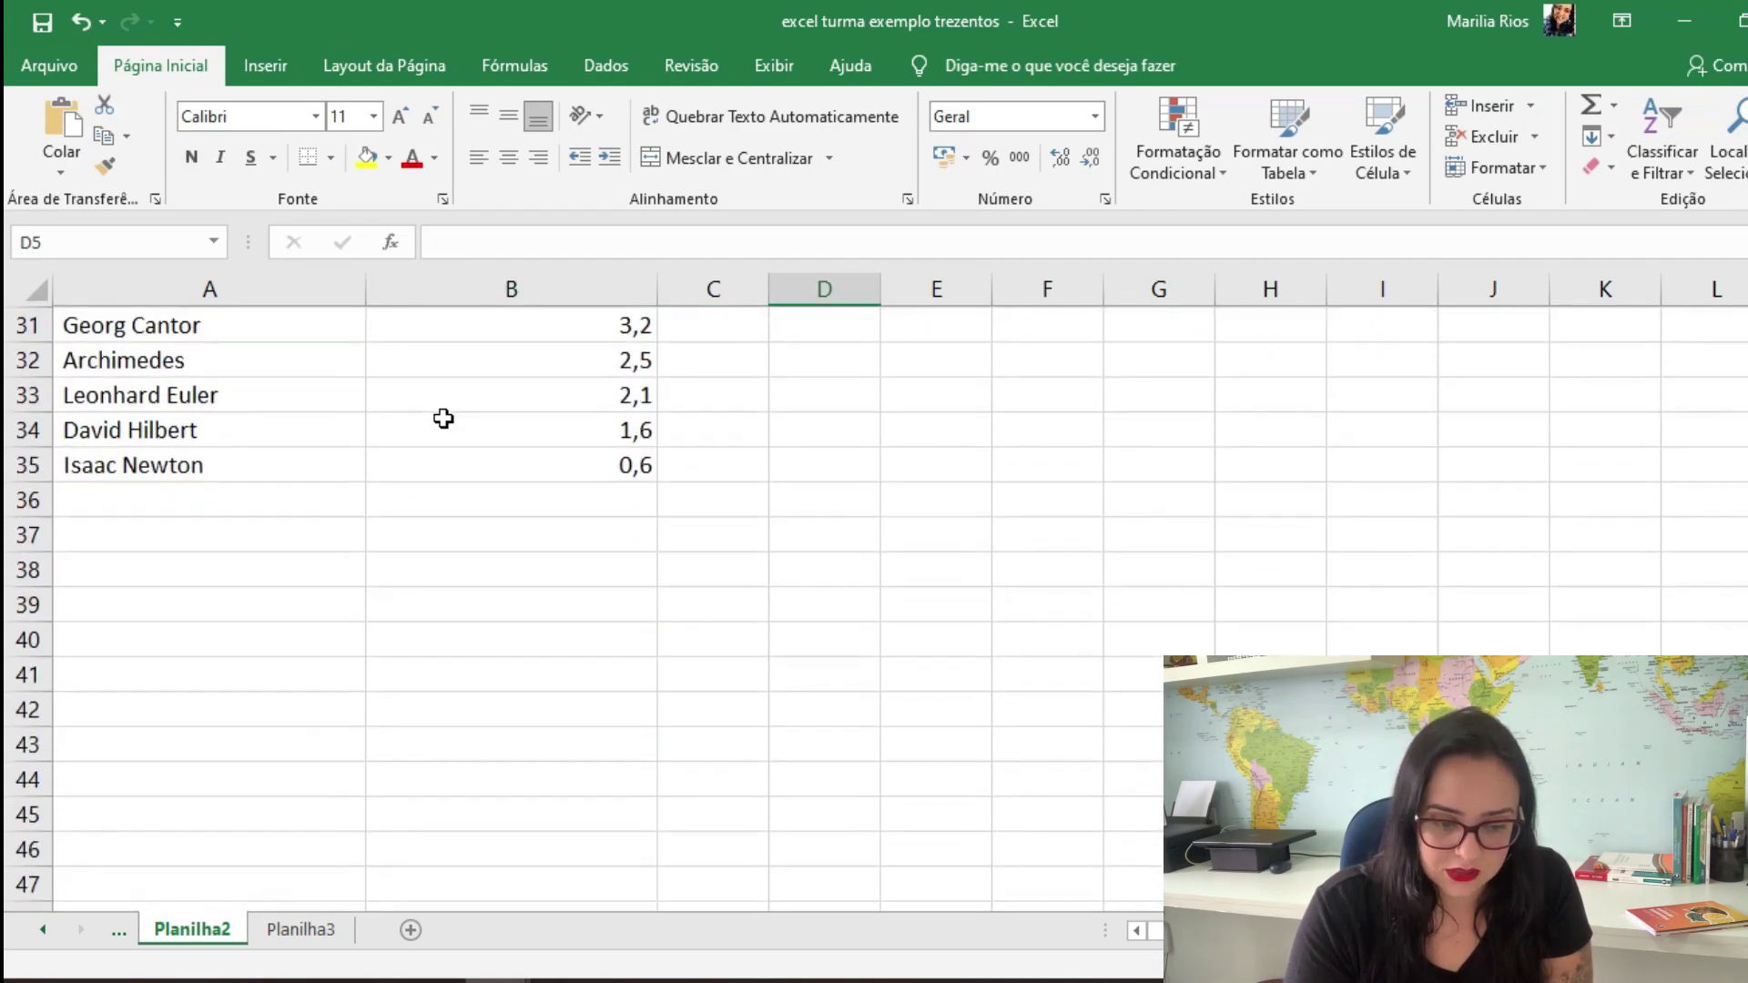
scroll(443, 417, up, 10)
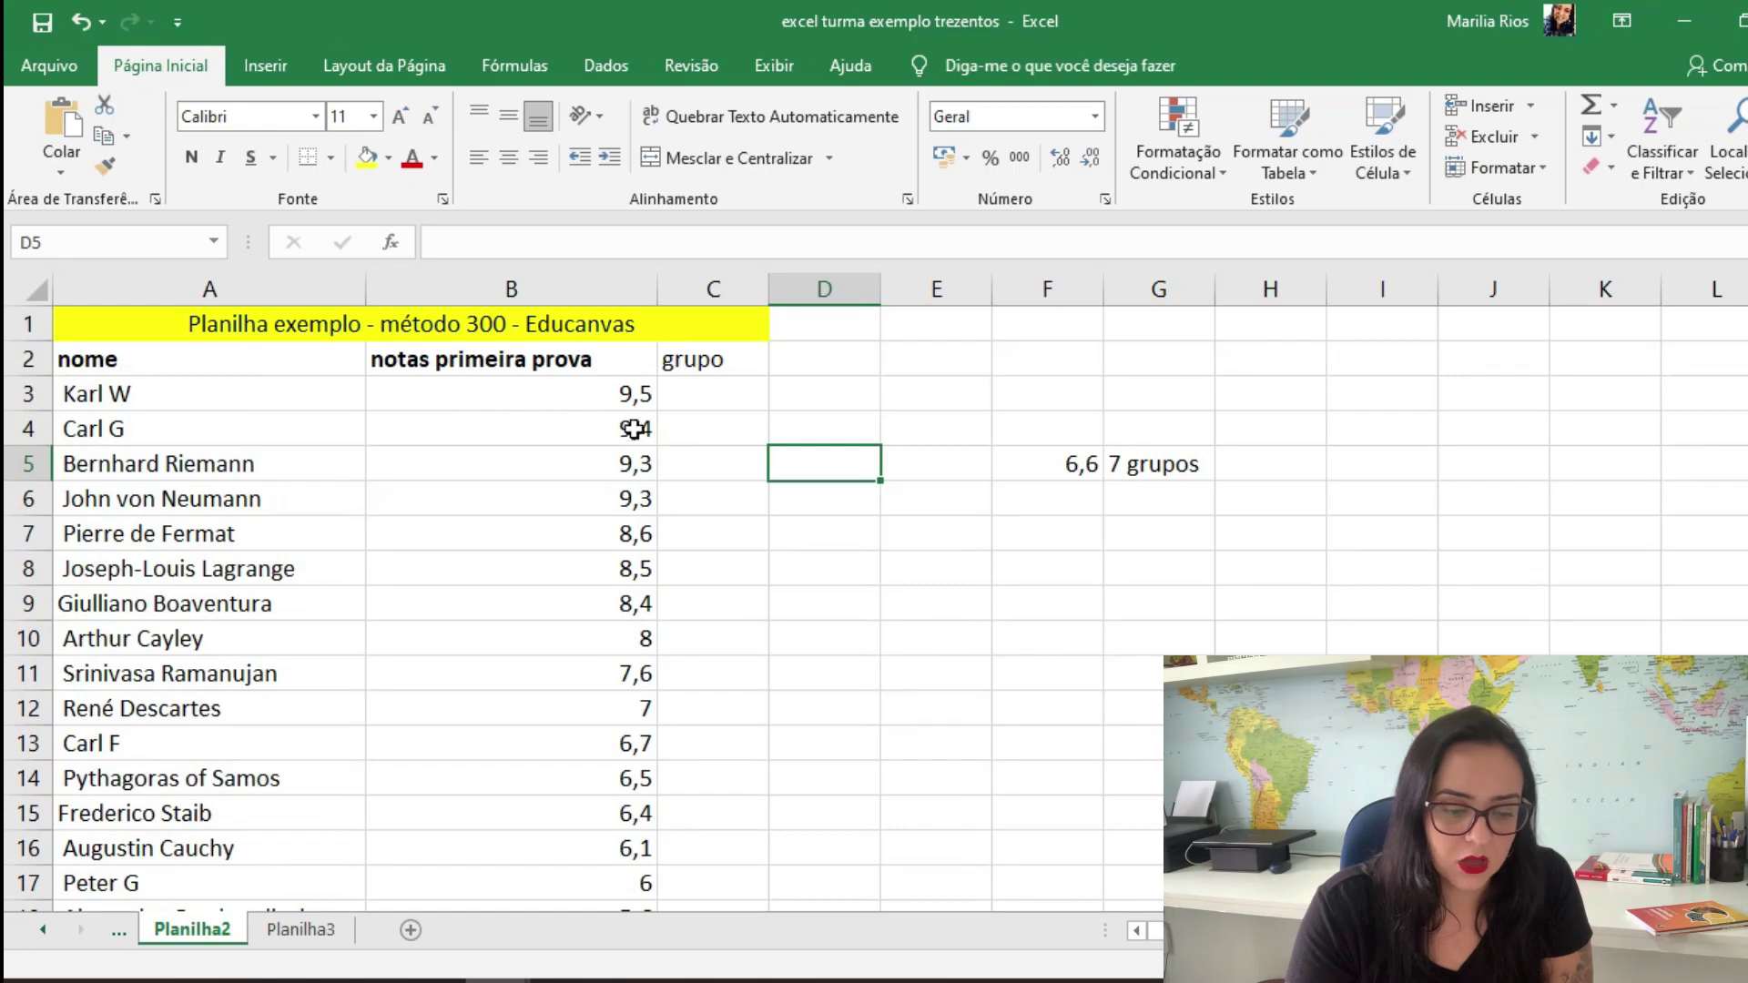
click(612, 394)
scroll(576, 678, down, 7)
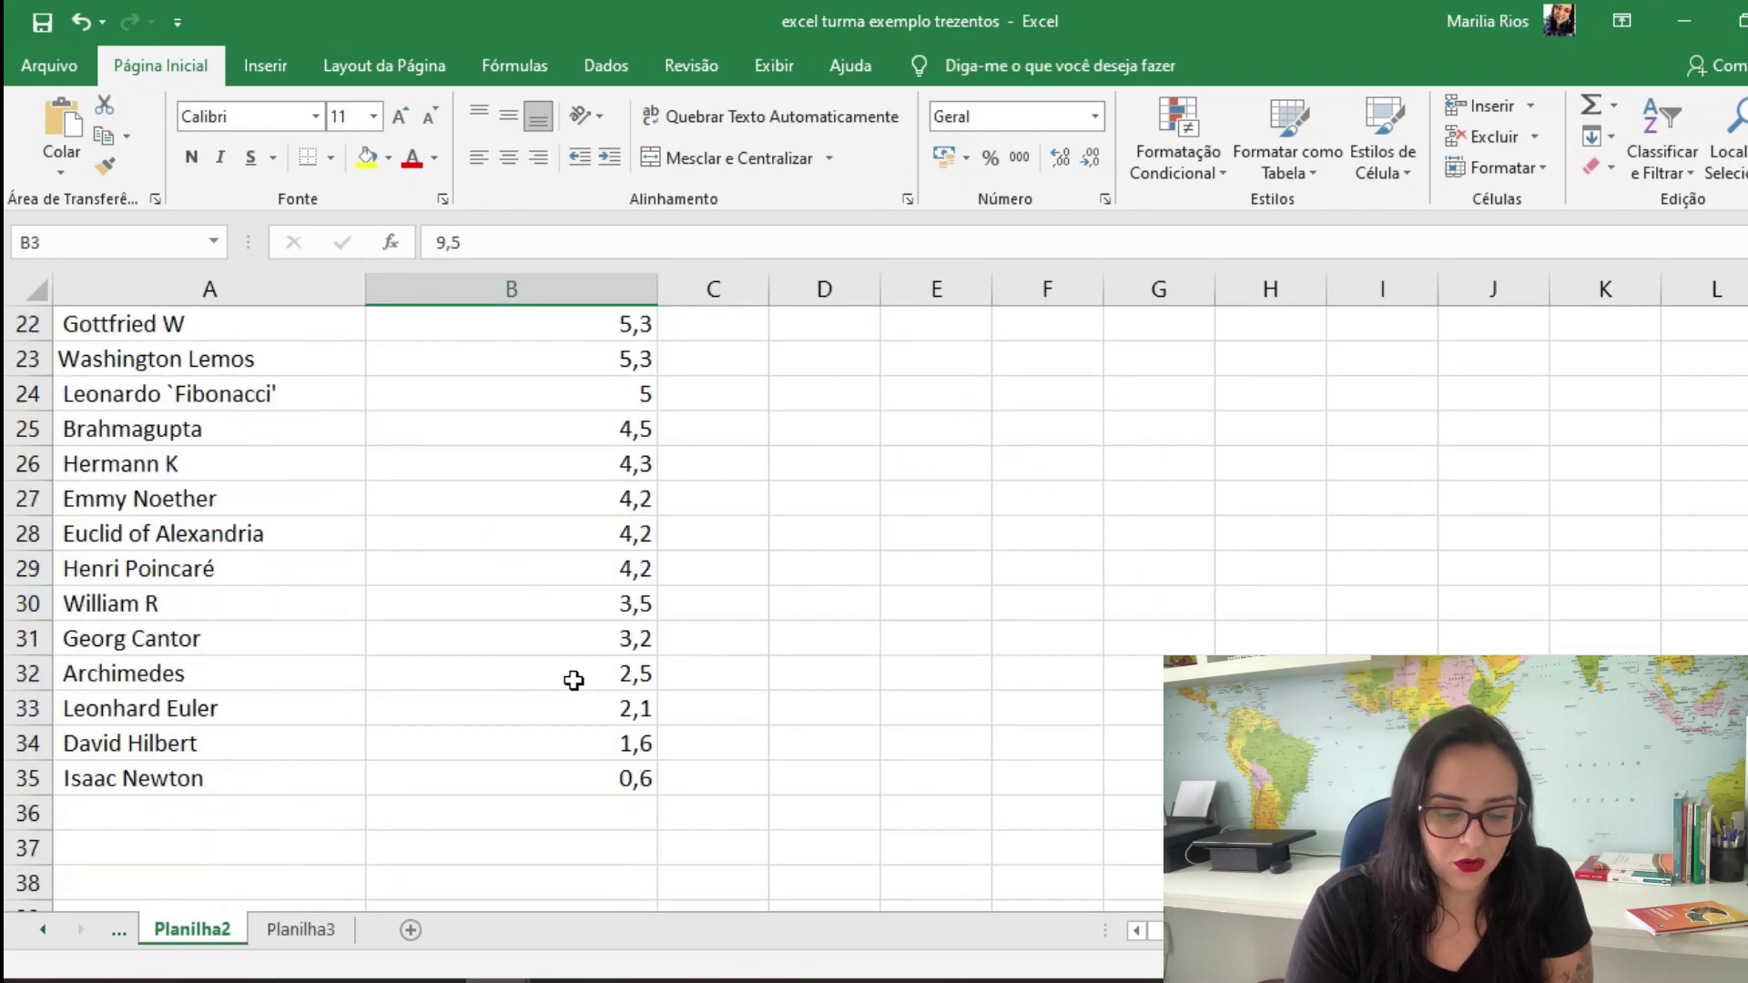
scroll(573, 673, down, 1)
click(573, 669)
scroll(746, 564, up, 7)
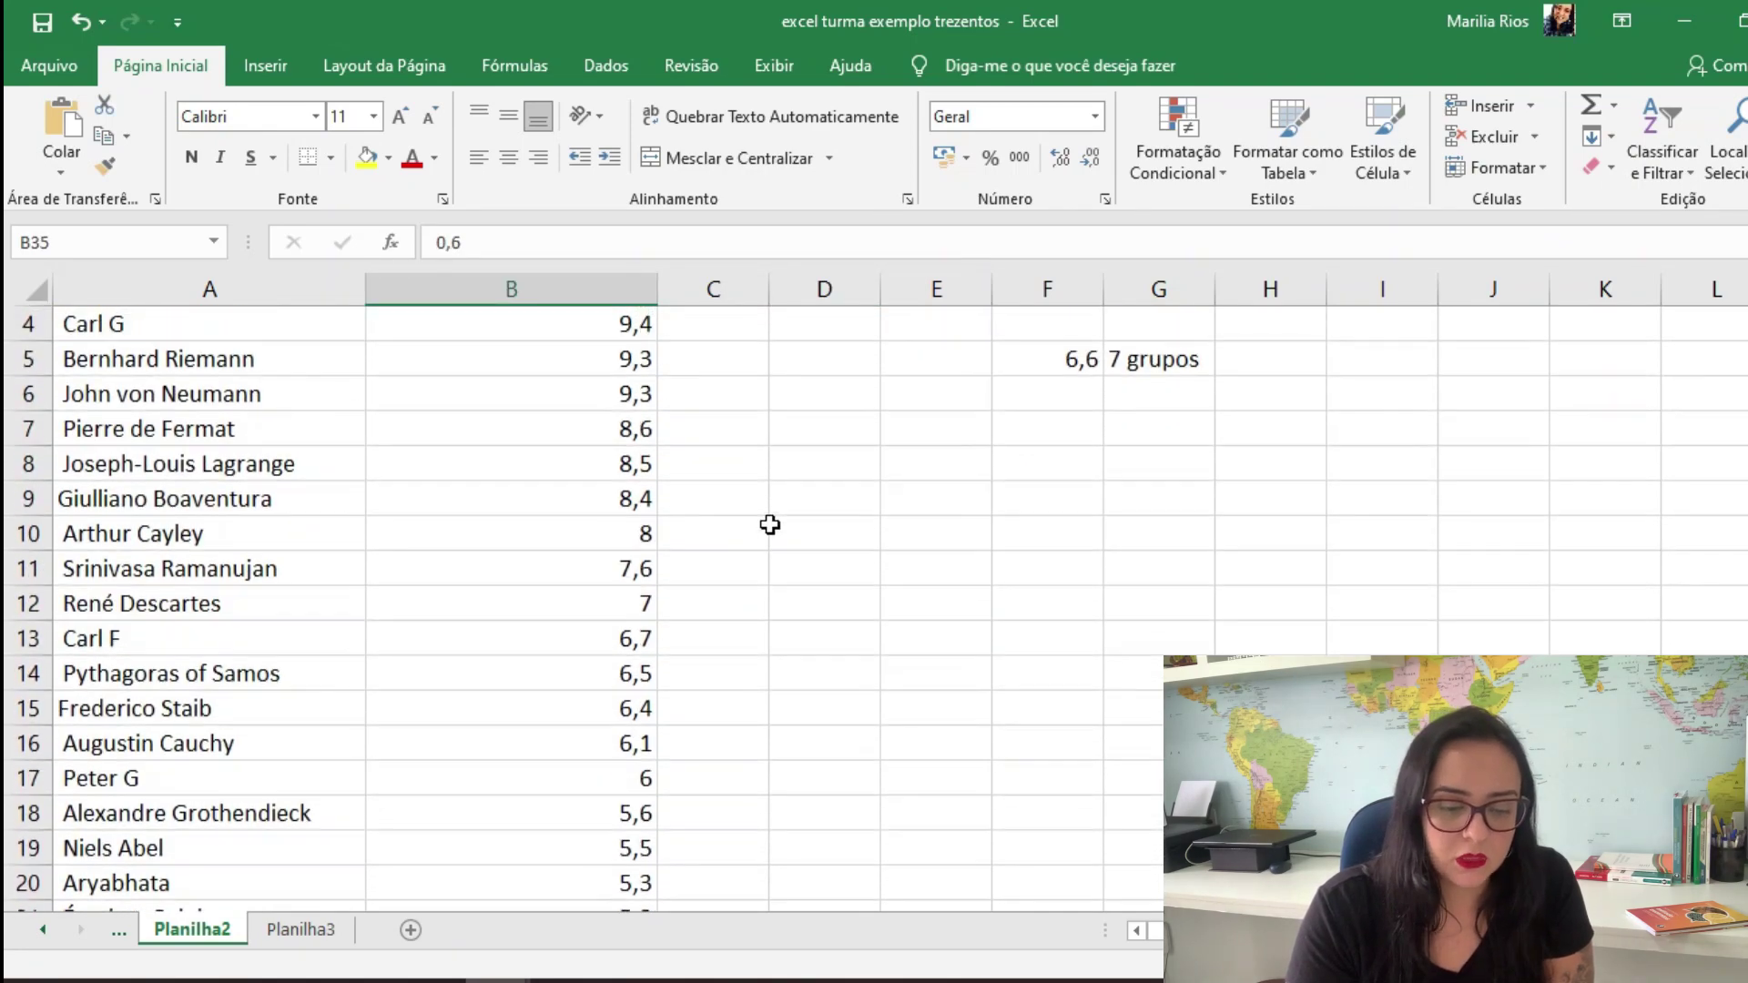
scroll(732, 451, up, 1)
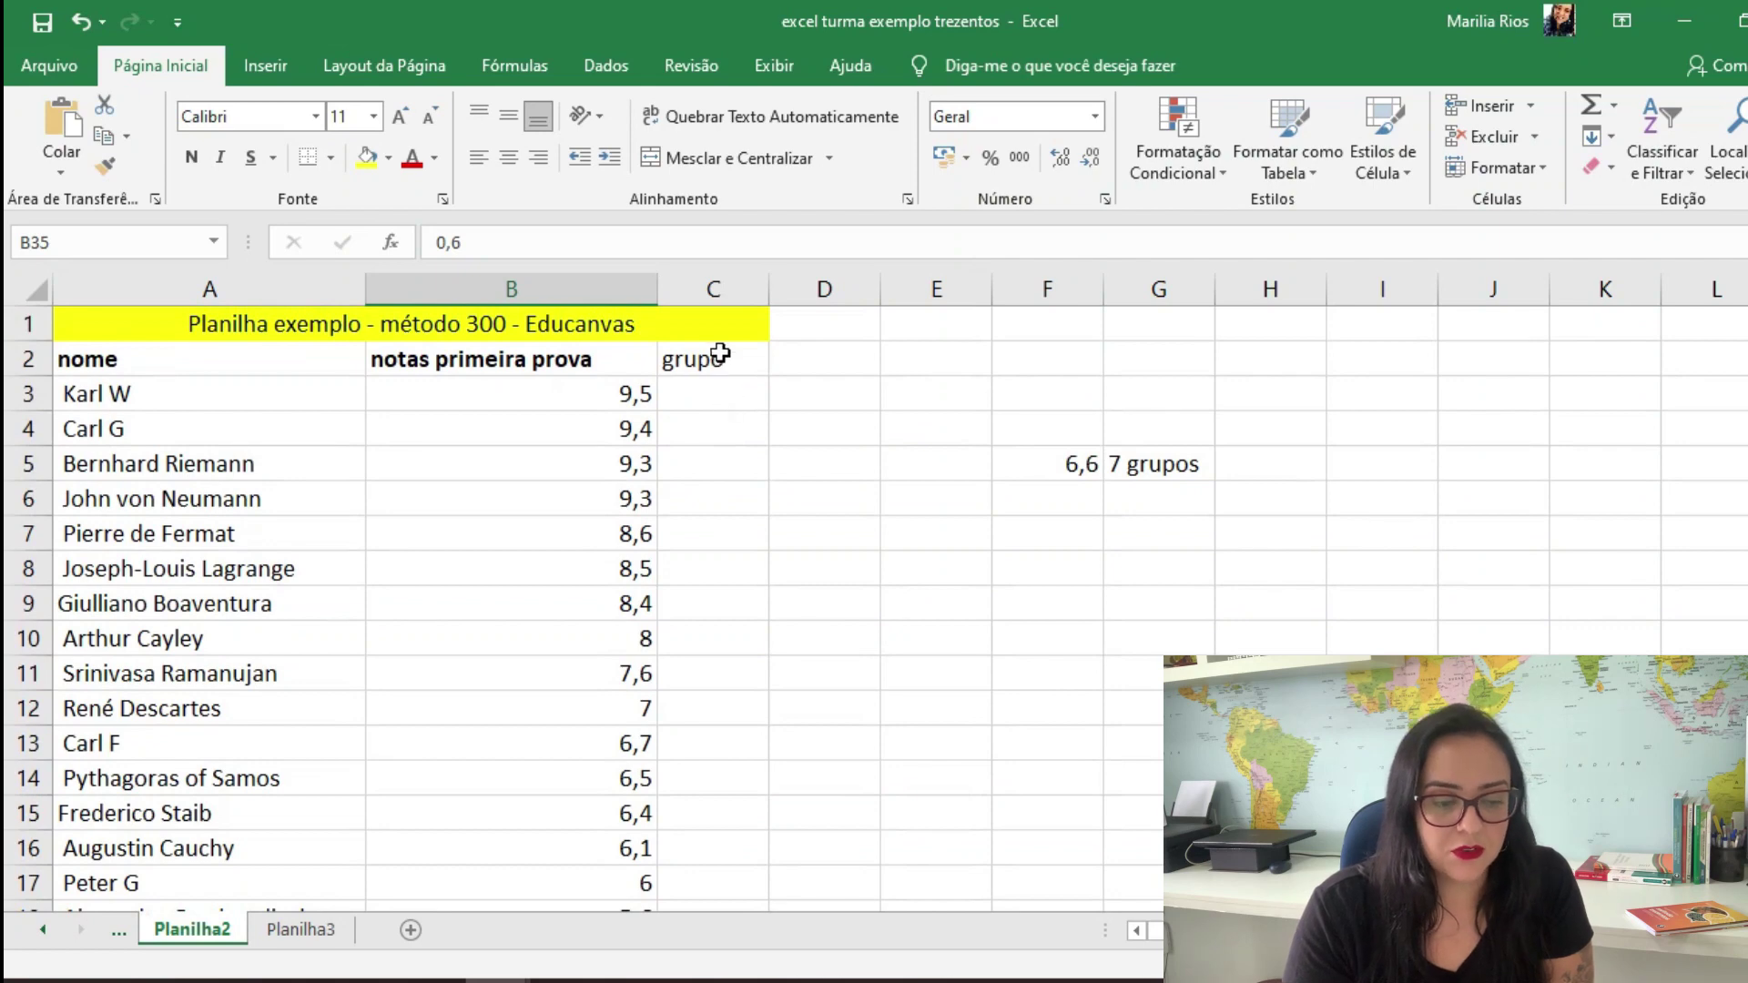
Make the "grupo" header in C2 bold and enter group numbers 1 to 7 in ascending order in C3:C9
click(720, 357)
click(191, 157)
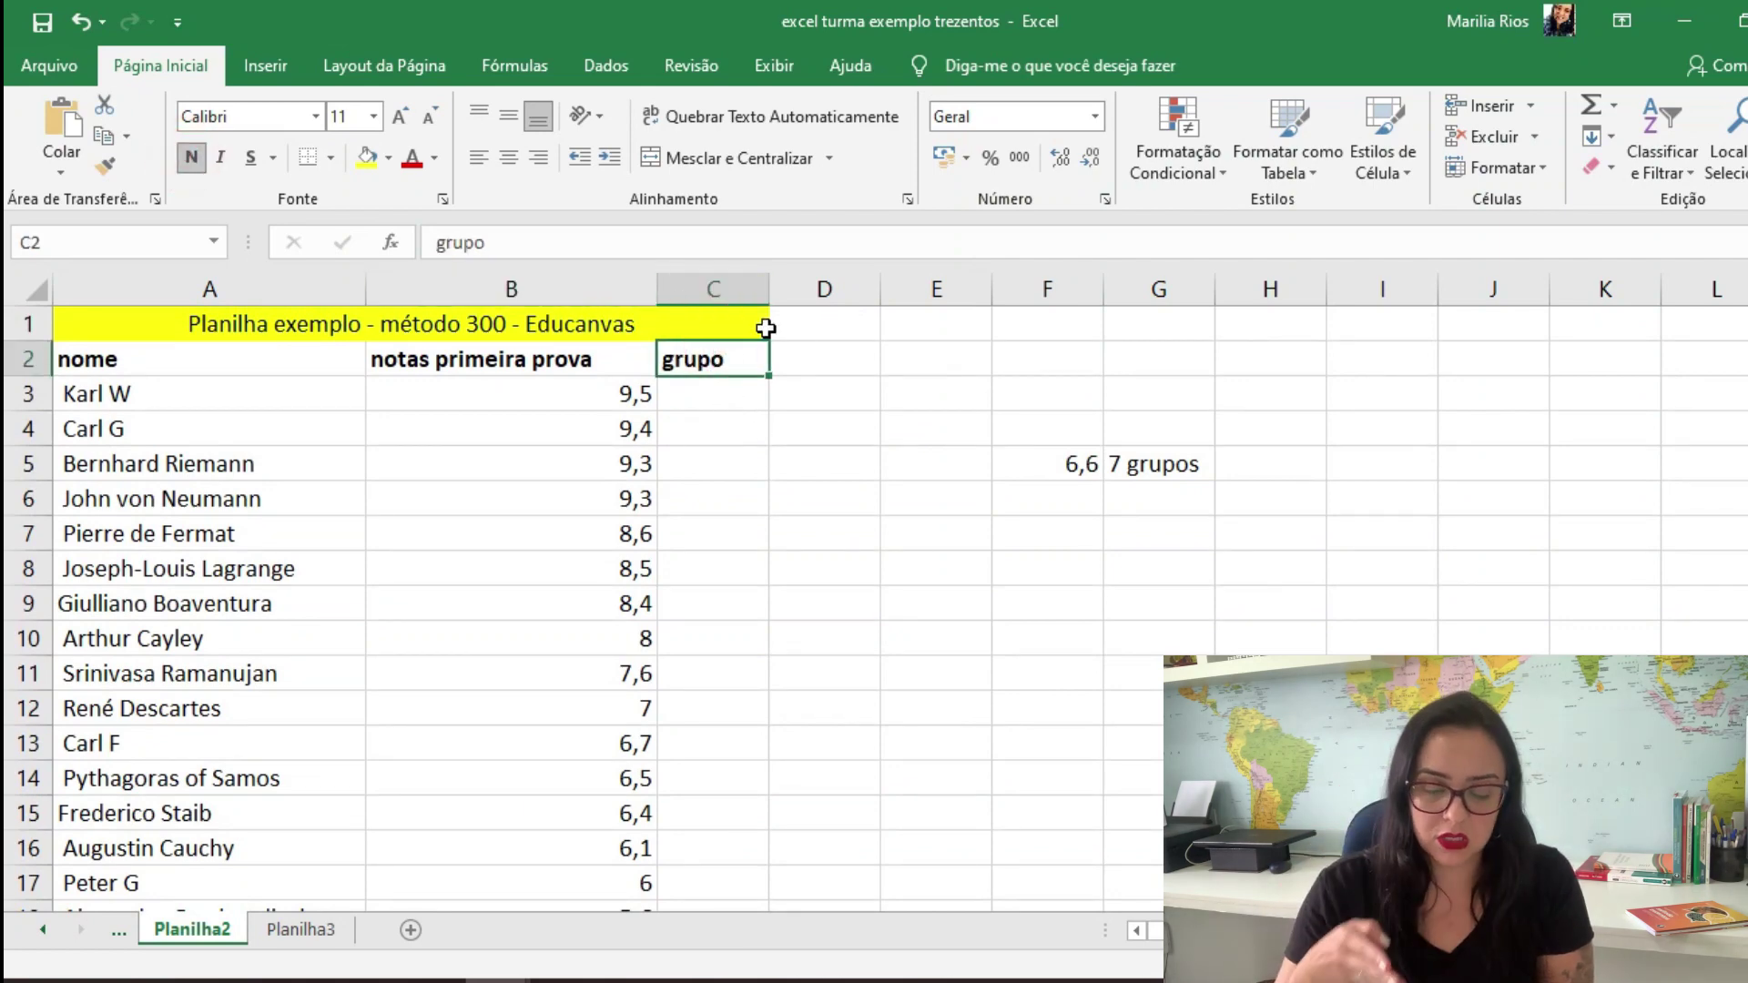
click(741, 397)
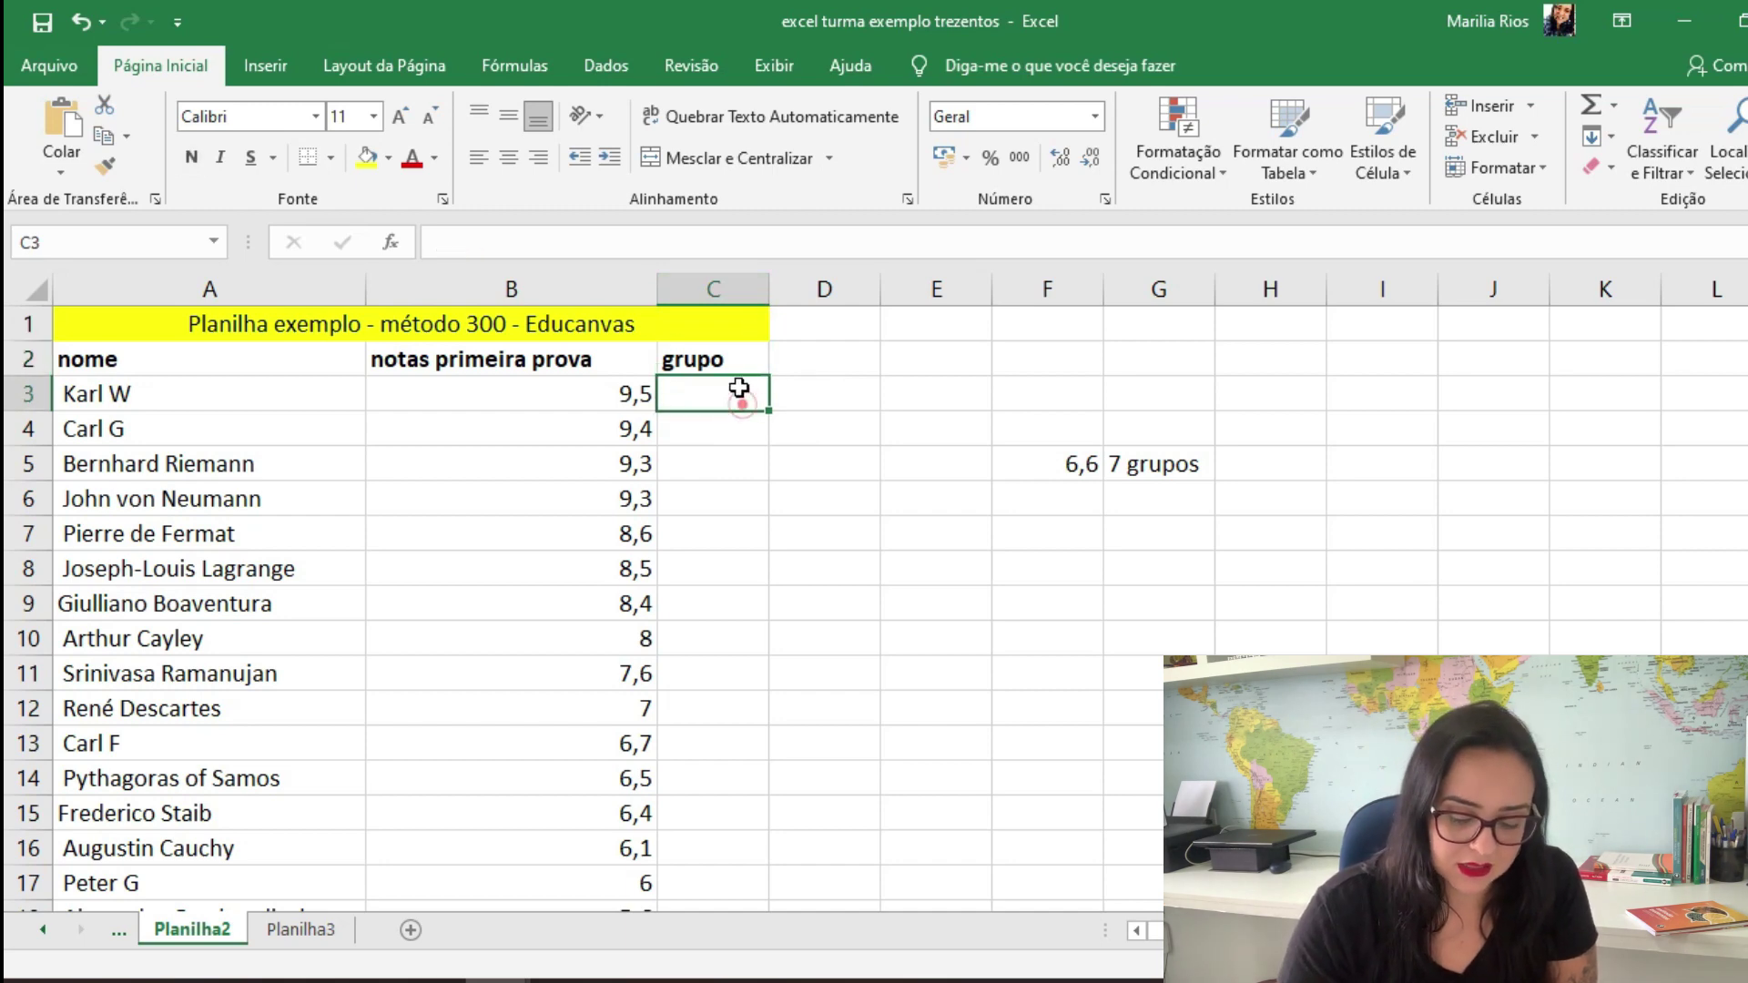
text(1)
key(Return)
text(2)
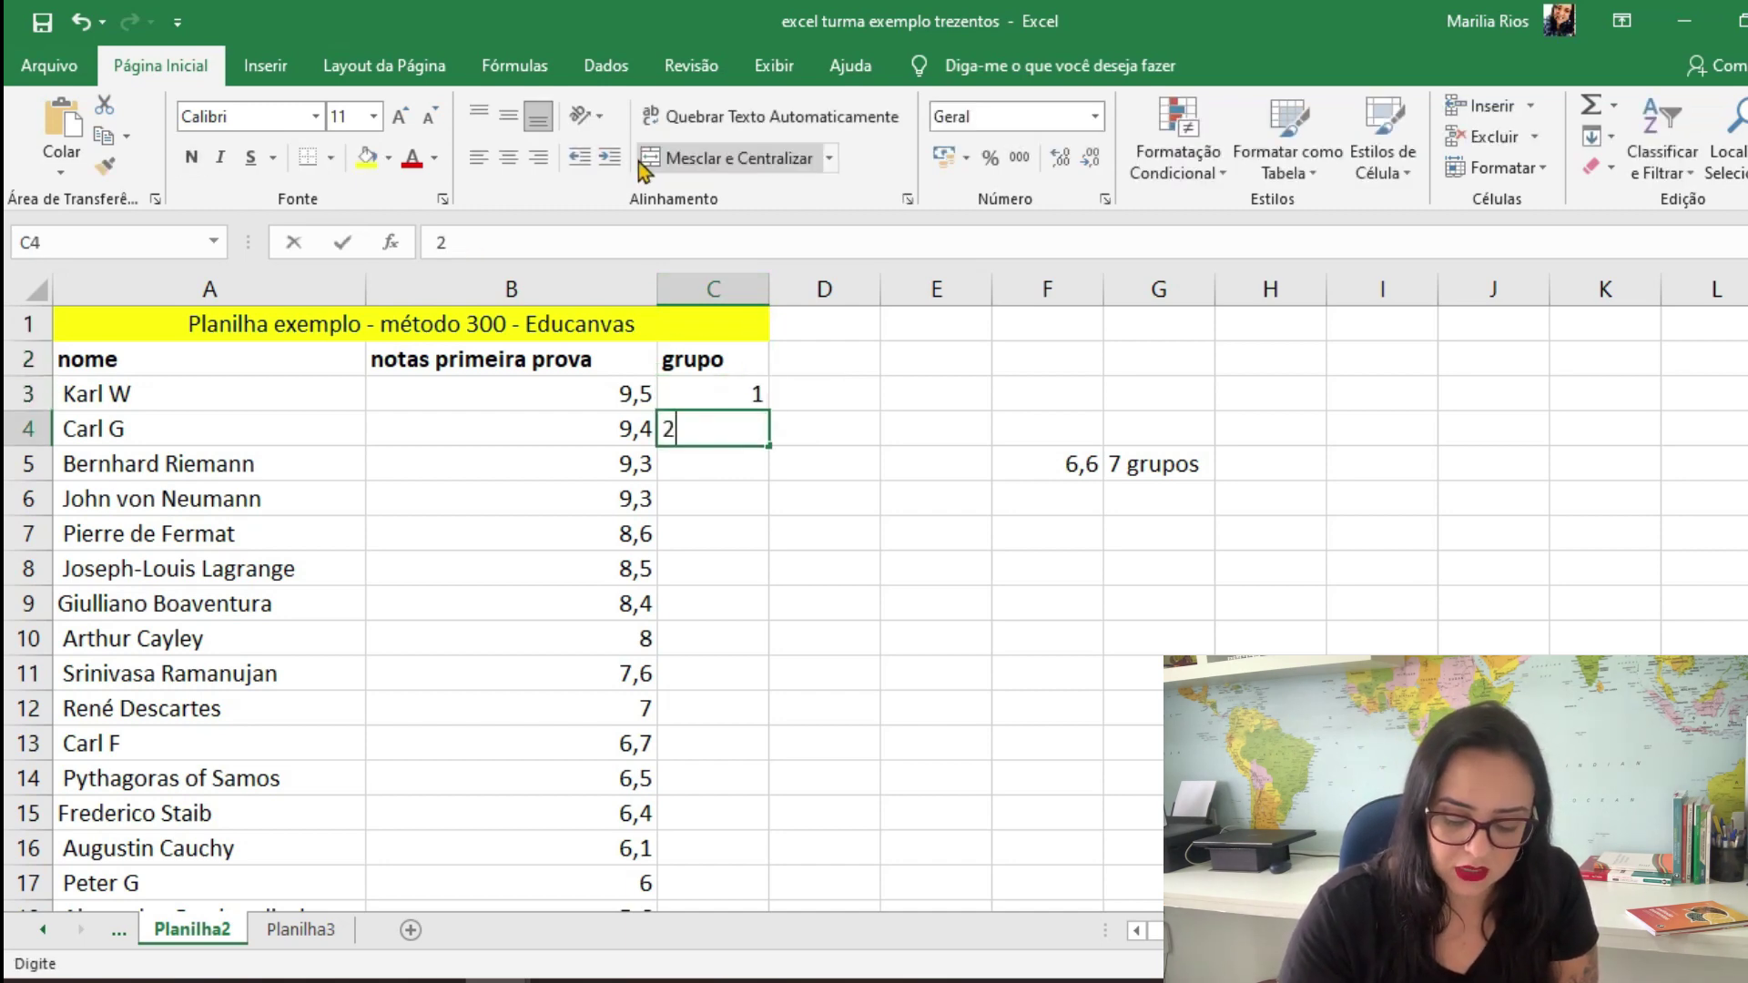
key(Return)
text(3)
key(Return)
text(4)
key(Return)
text(5)
key(Return)
text(6)
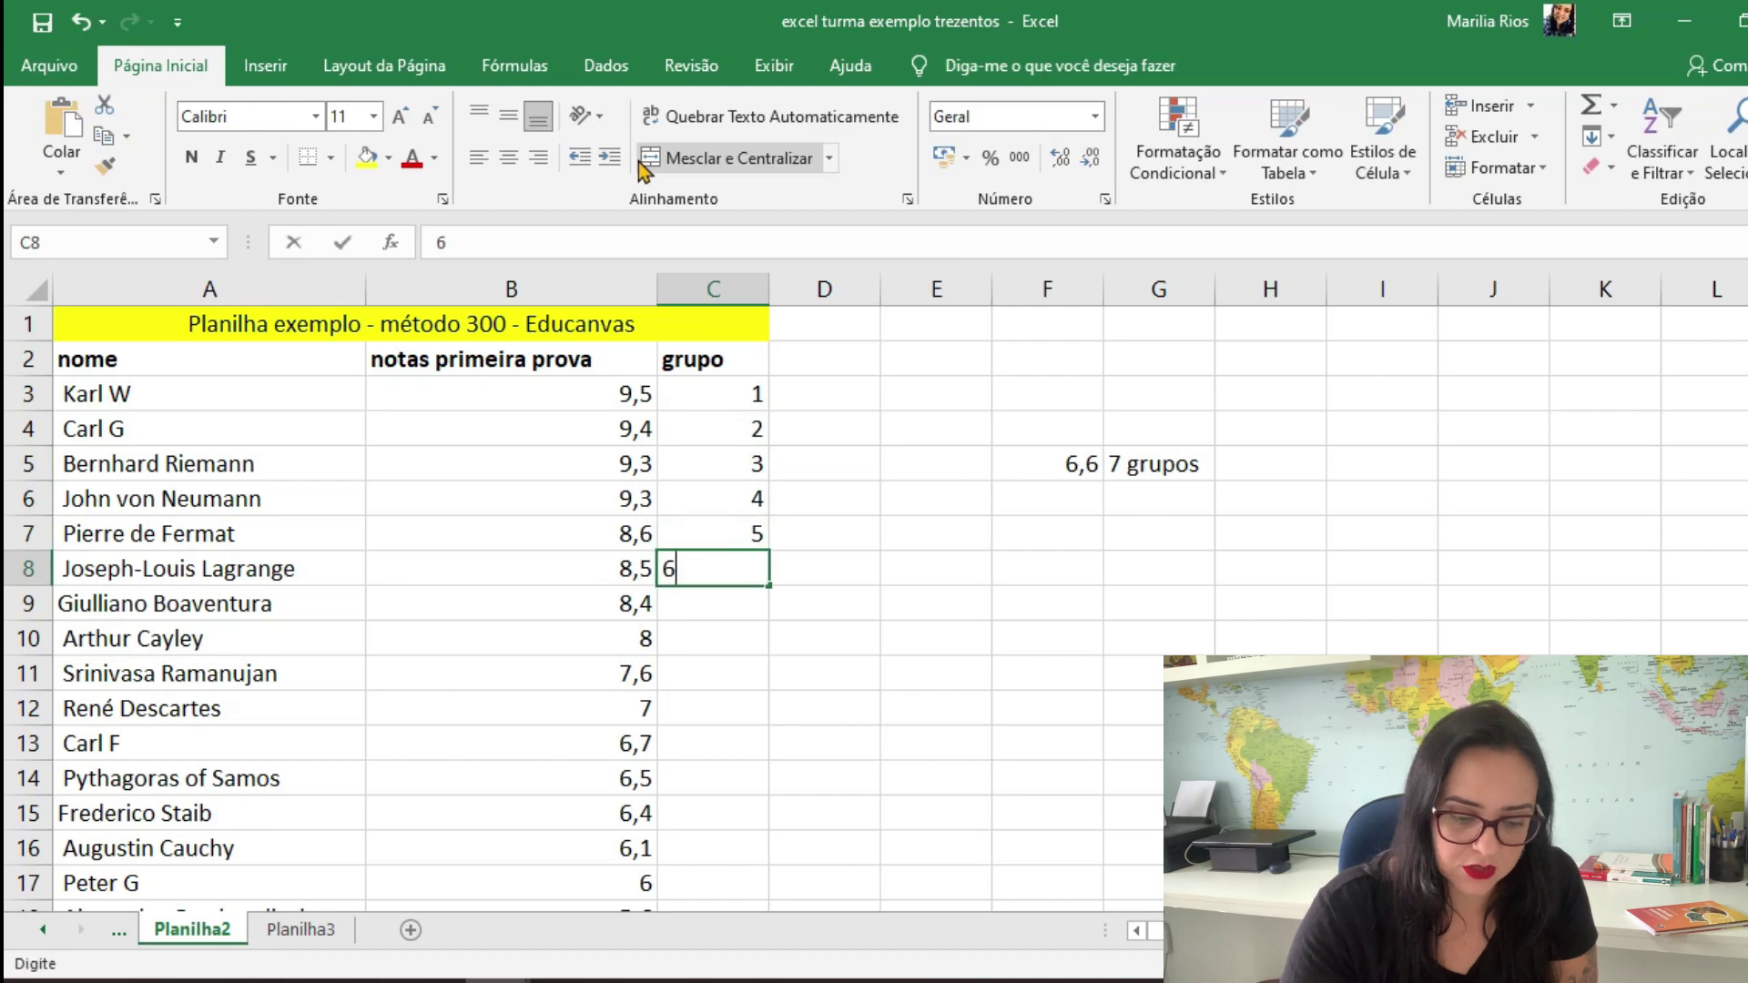
key(Return)
text(7)
key(Return)
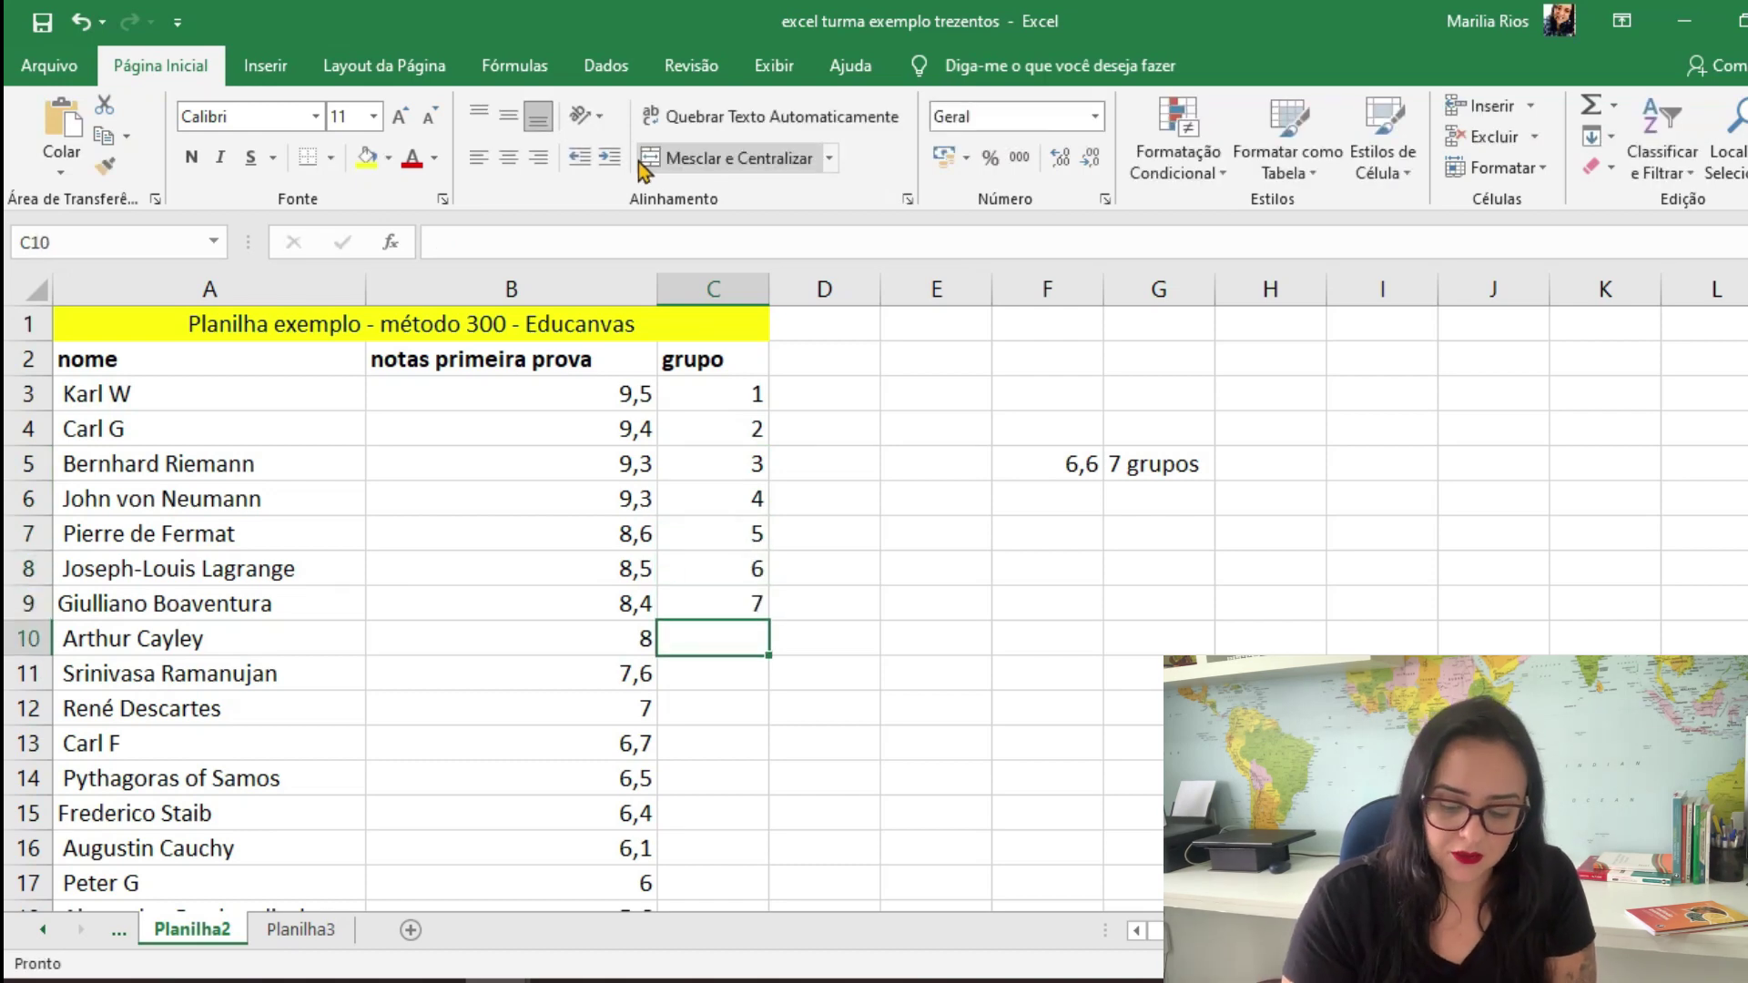
Enter group numbers in descending order from 7 to 1 in cells C10:C16 for the next seven students
text(7)
key(Return)
text(6)
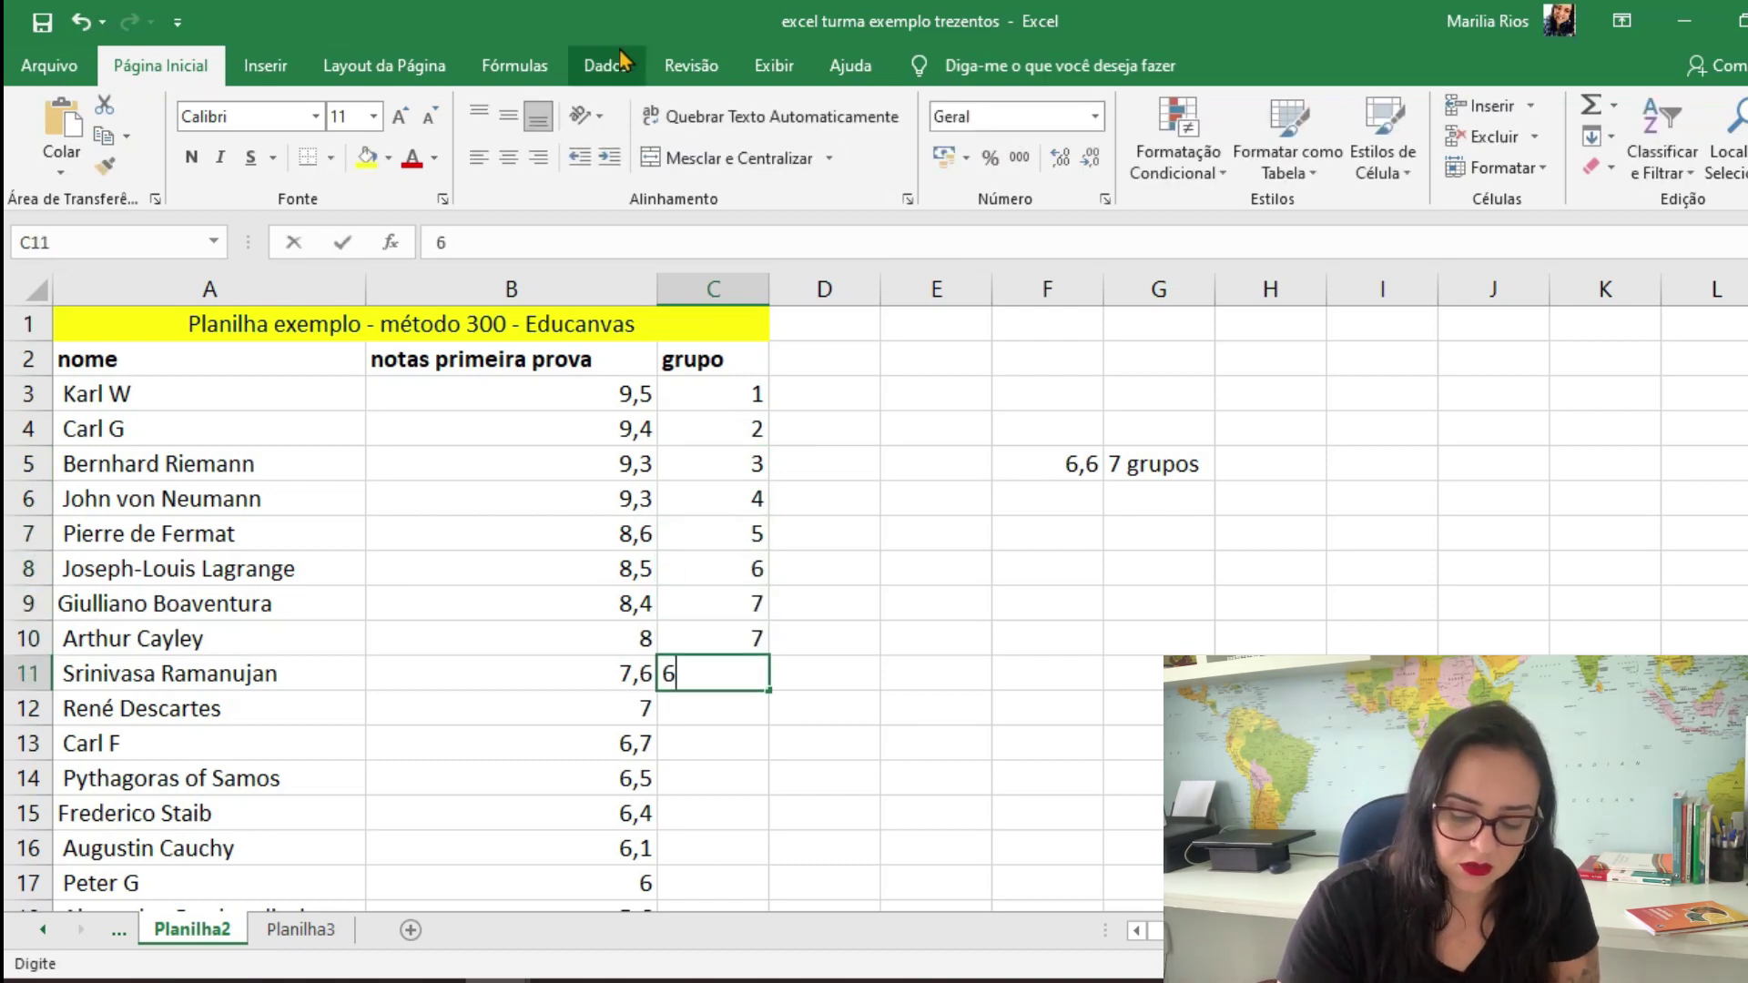
key(Return)
text(5)
key(Return)
text(4)
key(Return)
text(3)
key(Return)
text(2)
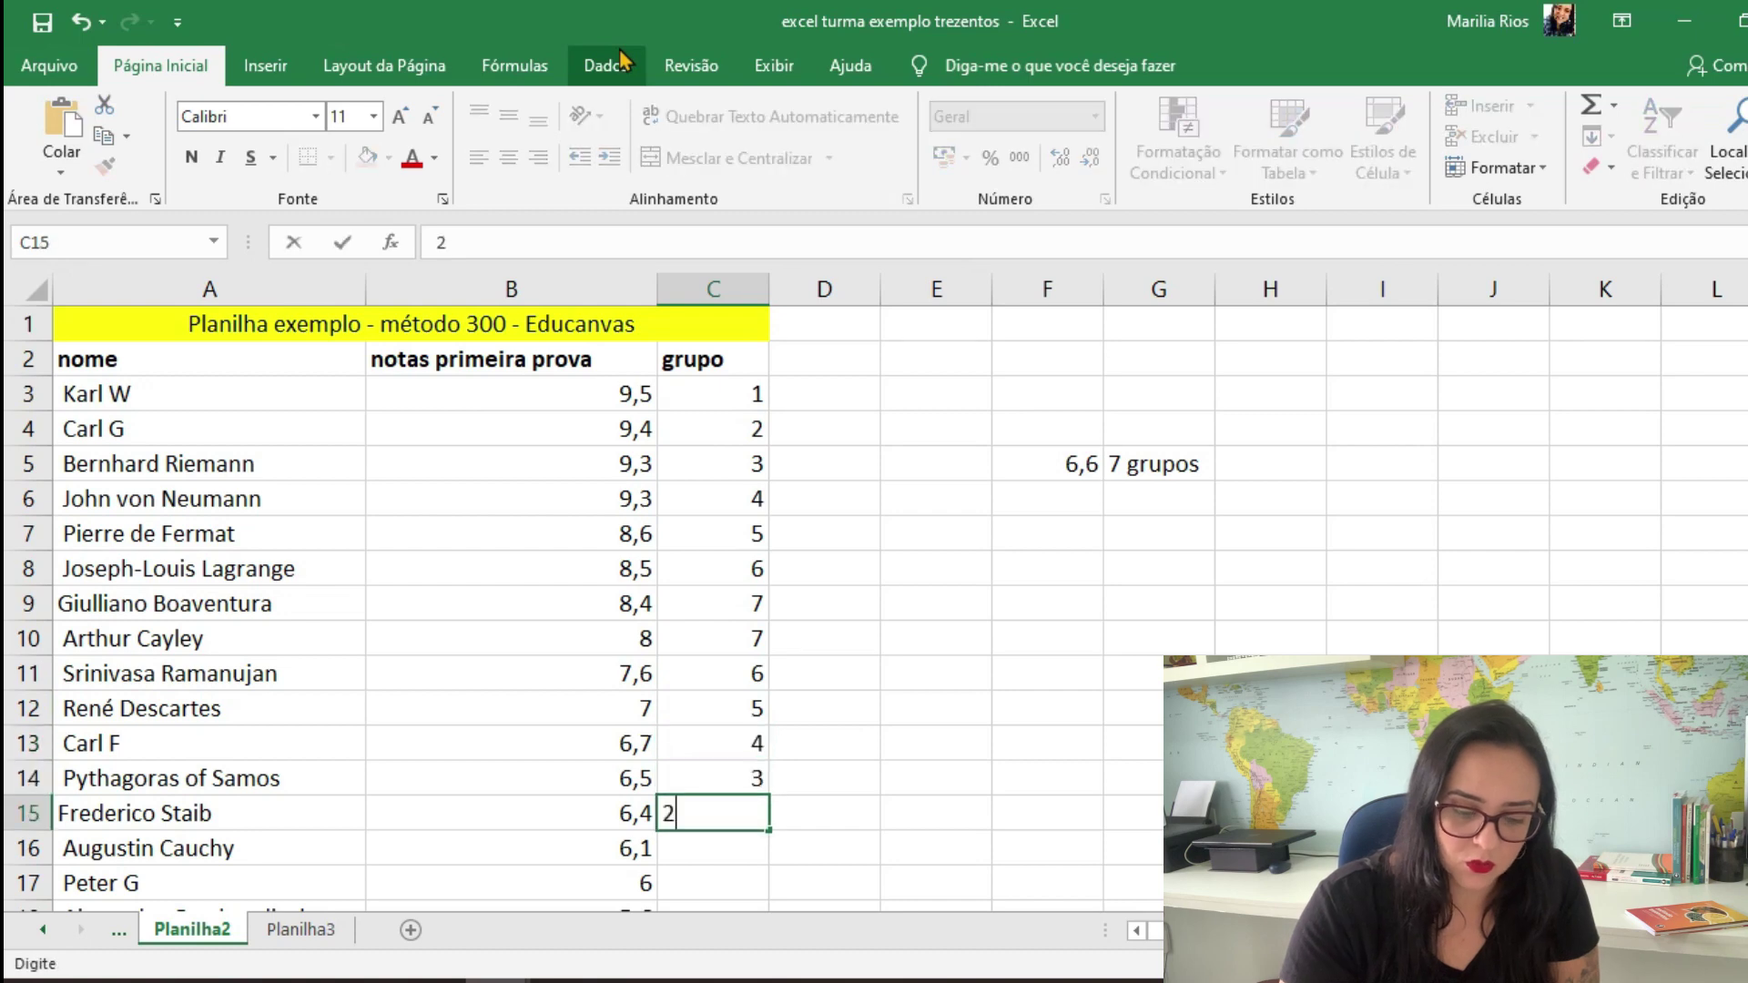
key(Return)
text(1)
key(Return)
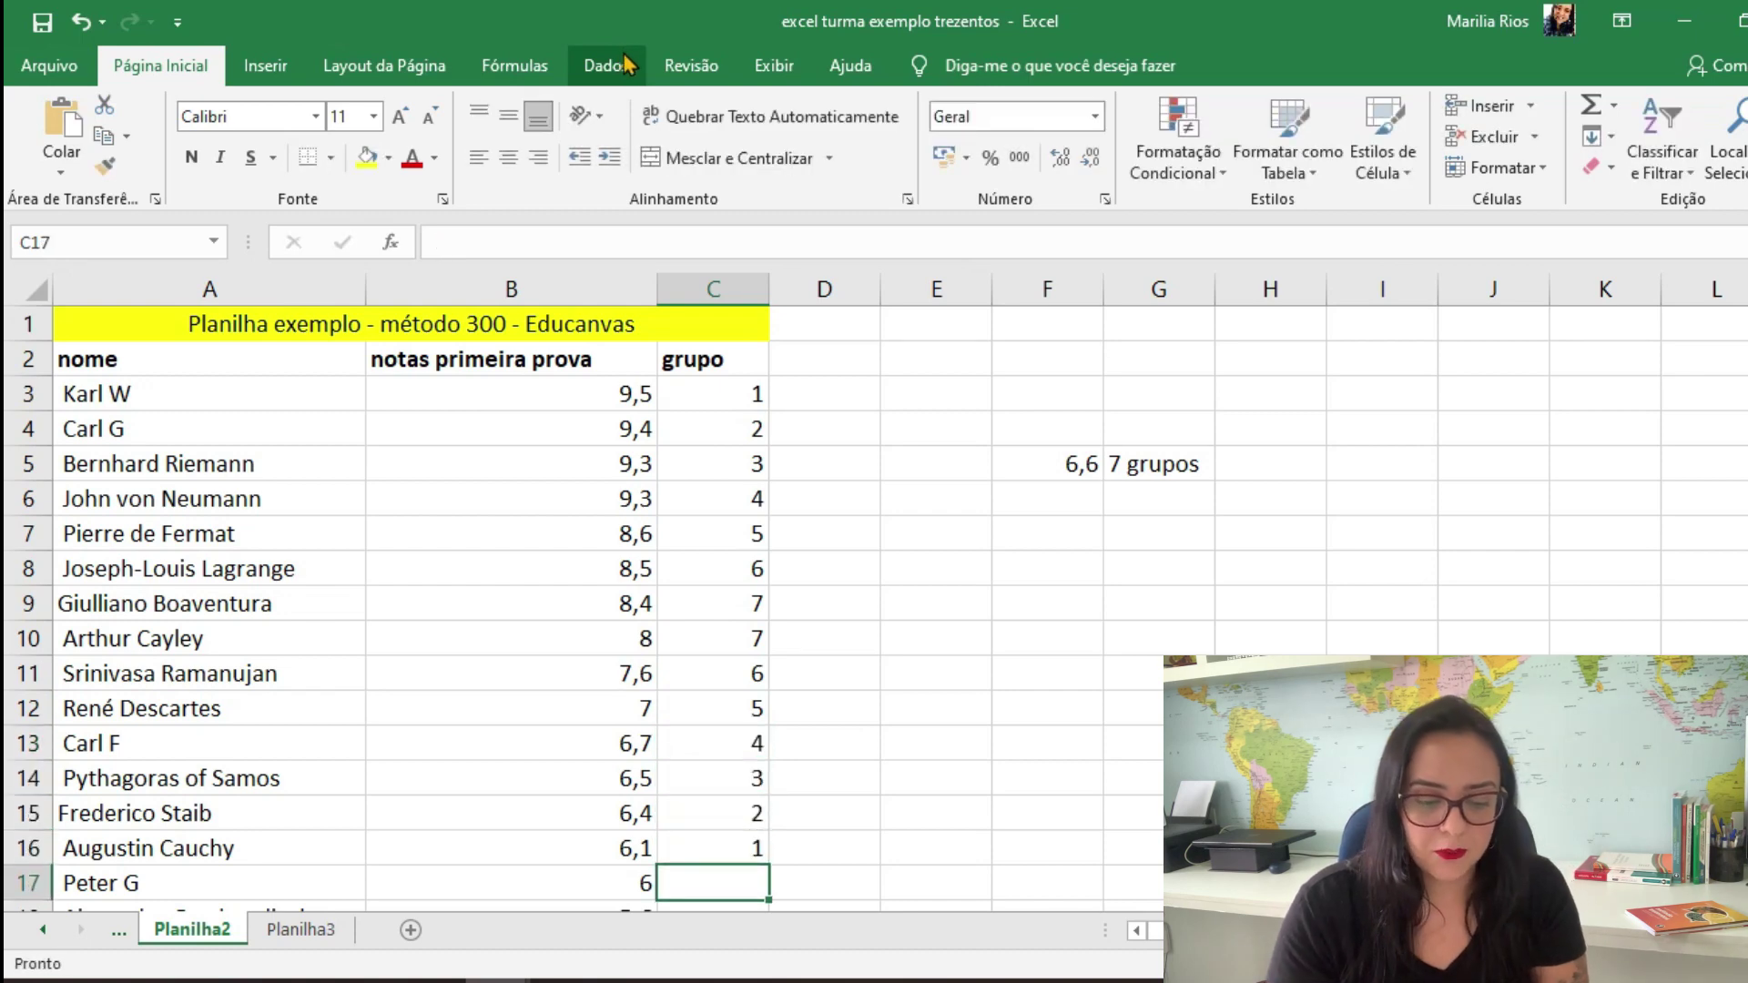
Copy the descending group numbers in C10:C16 and paste them starting at C17, C24 and C31
scroll(619, 54, down, 3)
scroll(1029, 525, down, 2)
scroll(1028, 525, up, 1)
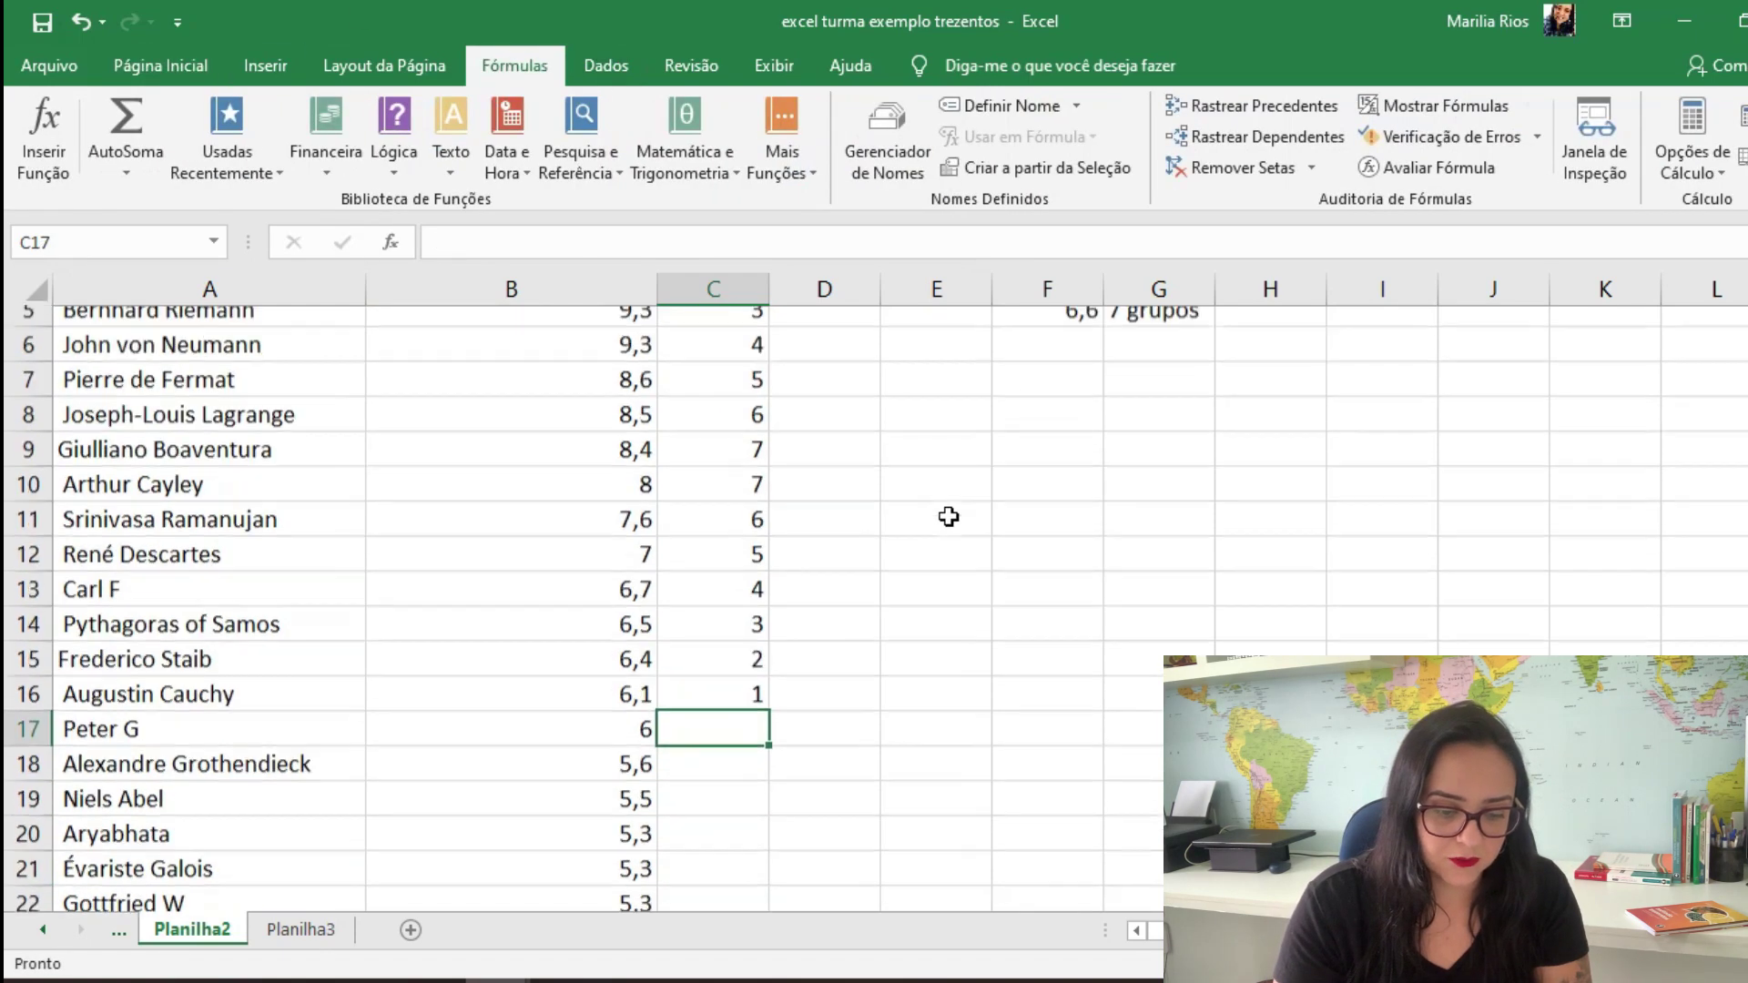
drag(736, 525, 740, 733)
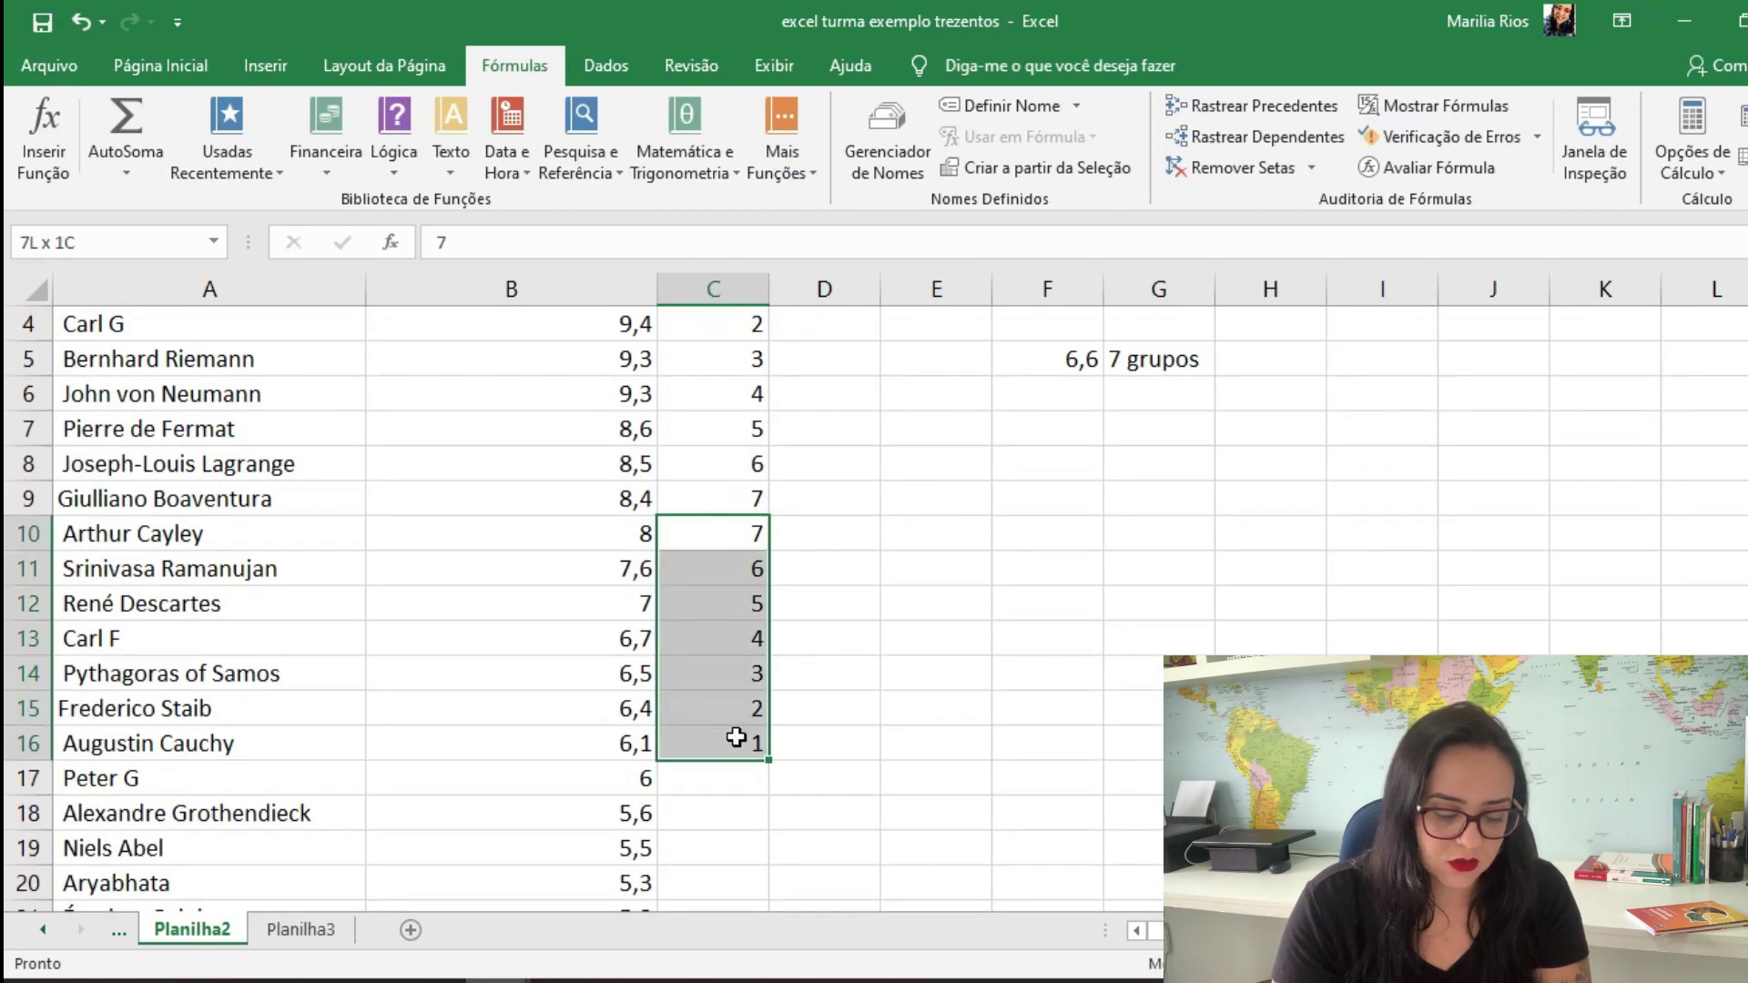
key(ctrl+c)
scroll(1008, 597, down, 3)
click(714, 464)
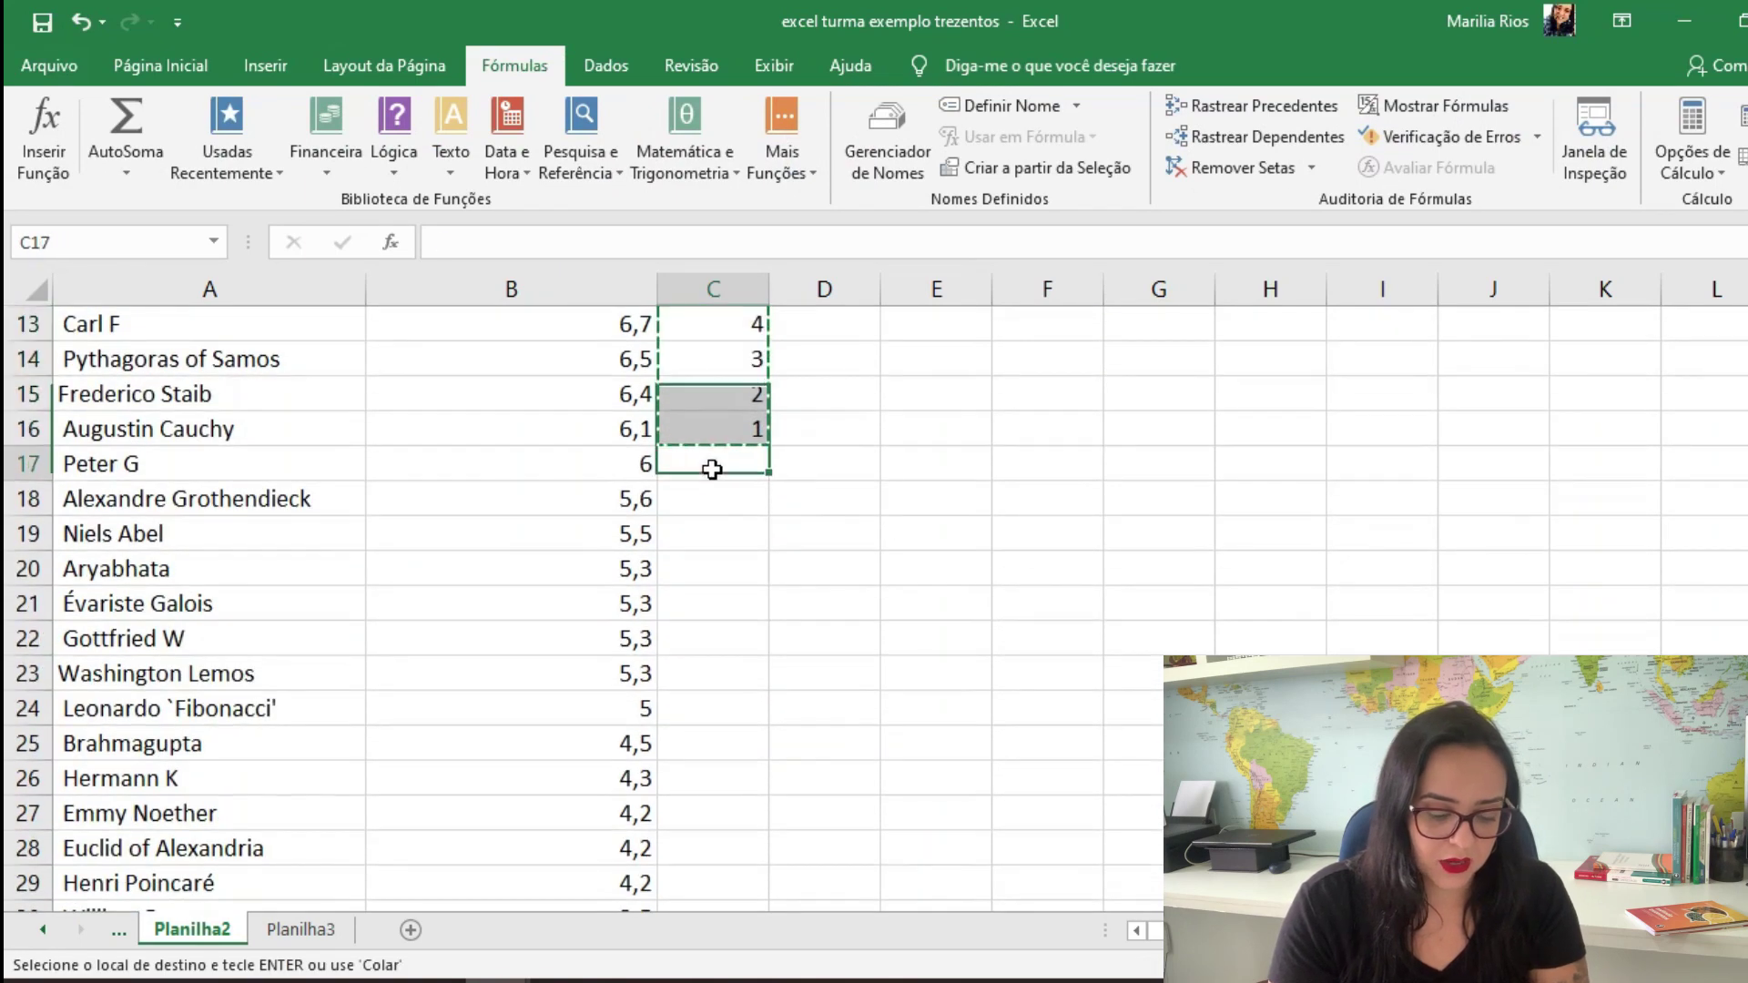
key(ctrl+v)
click(700, 708)
key(ctrl+v)
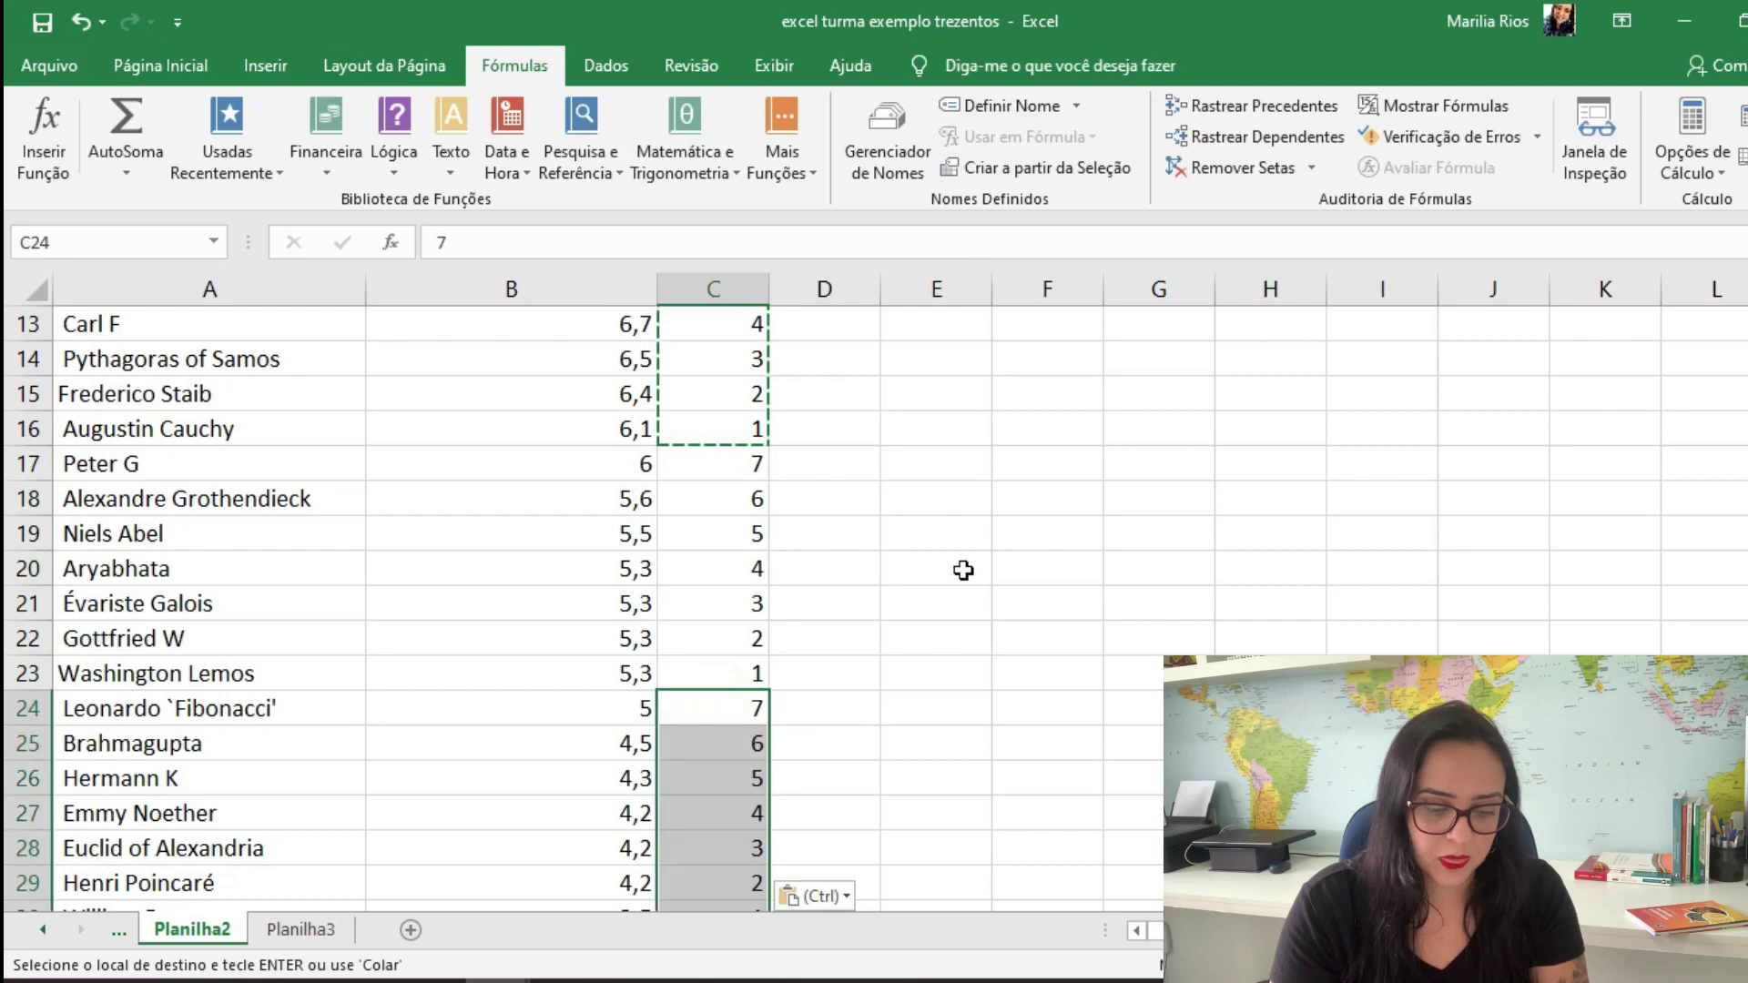
scroll(960, 574, down, 4)
click(718, 538)
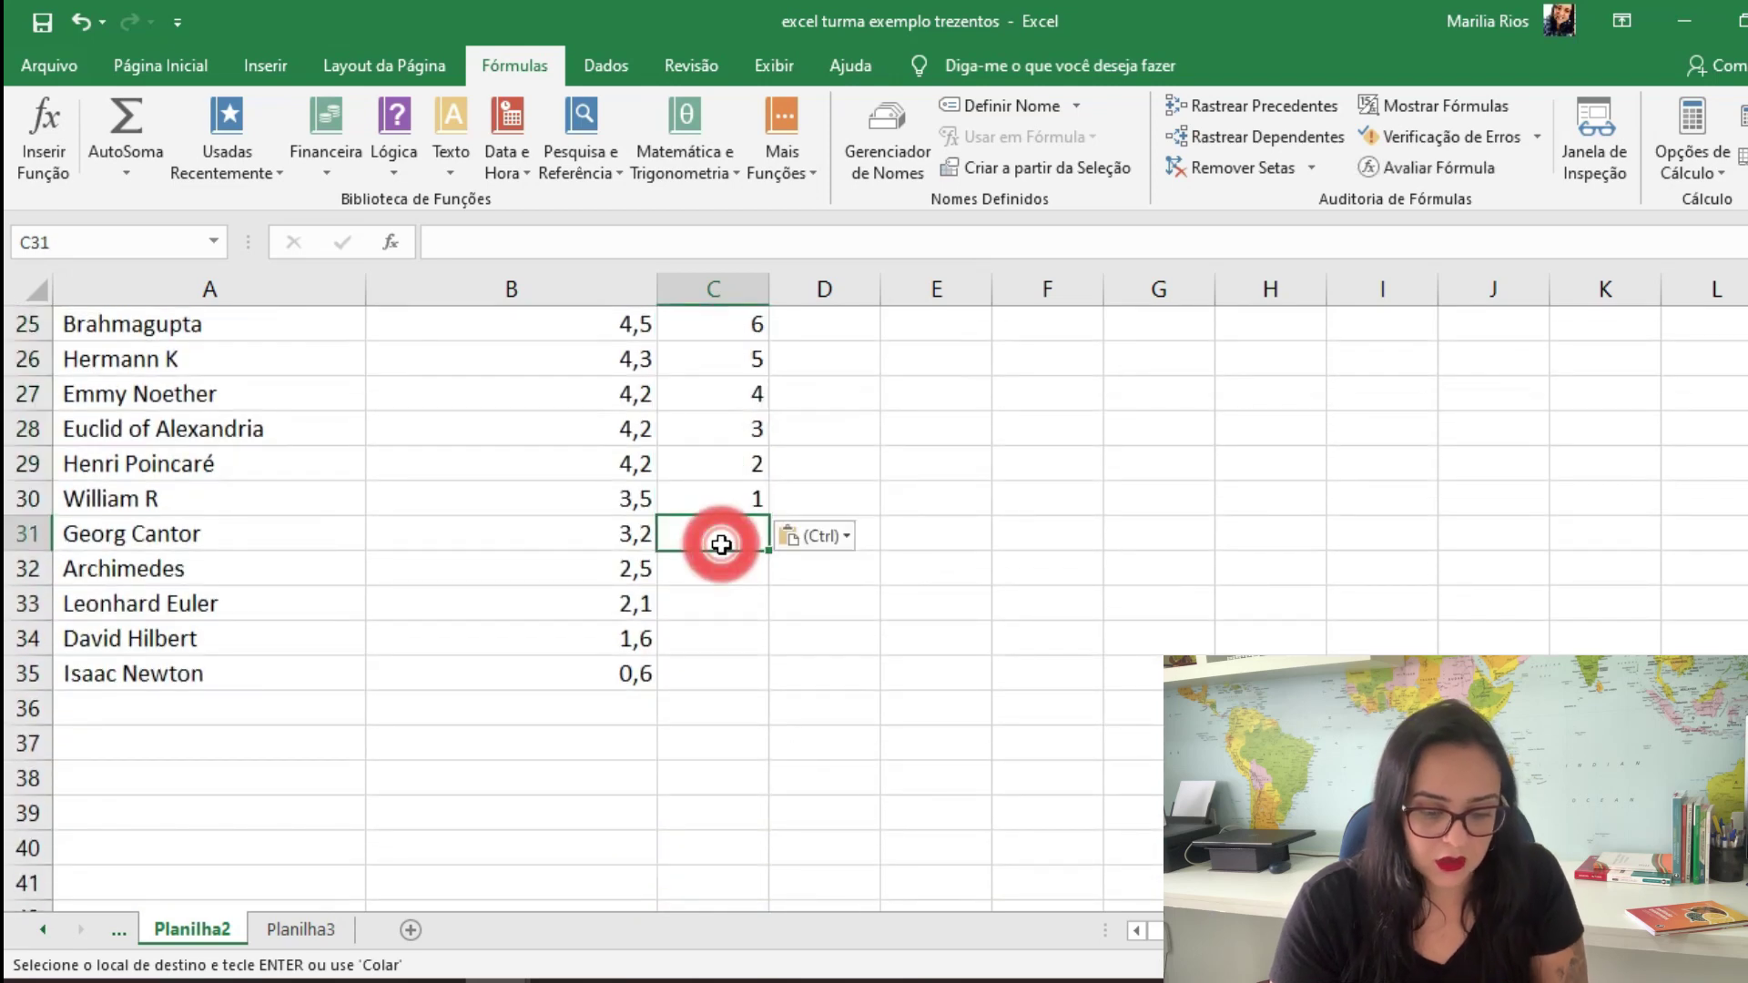
key(ctrl+v)
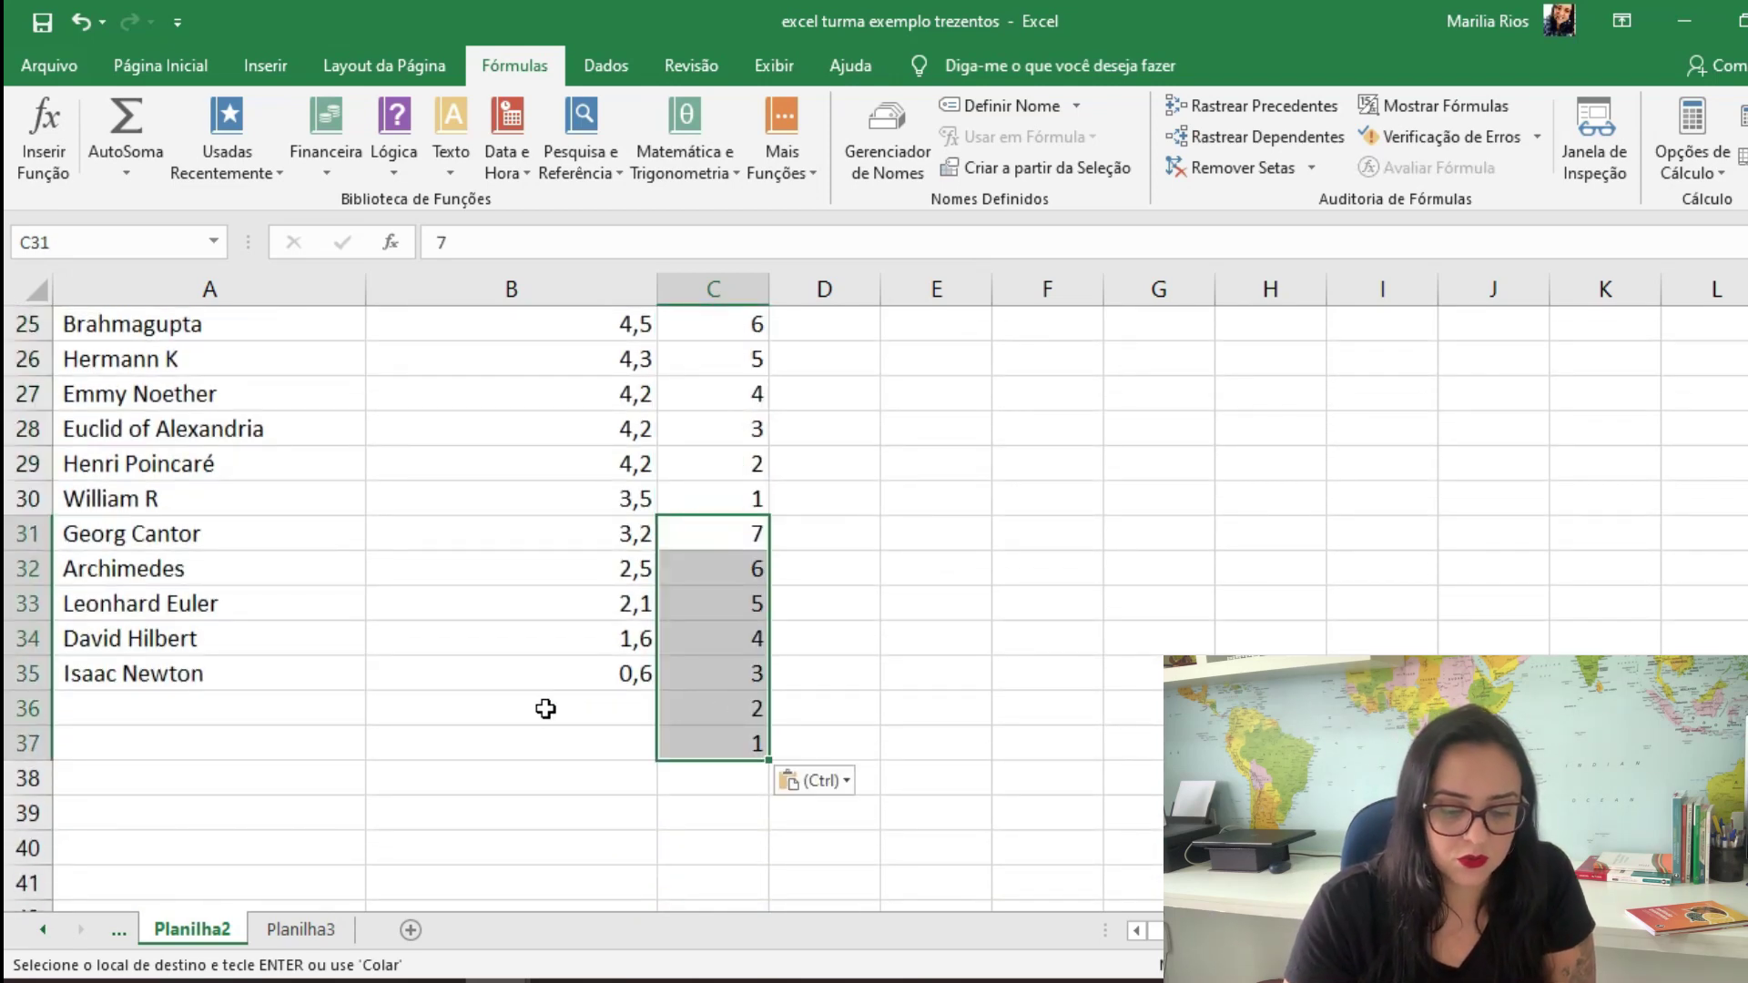
Delete the surplus group numbers in C36:C37, below the last student
click(714, 733)
drag(703, 709, 719, 728)
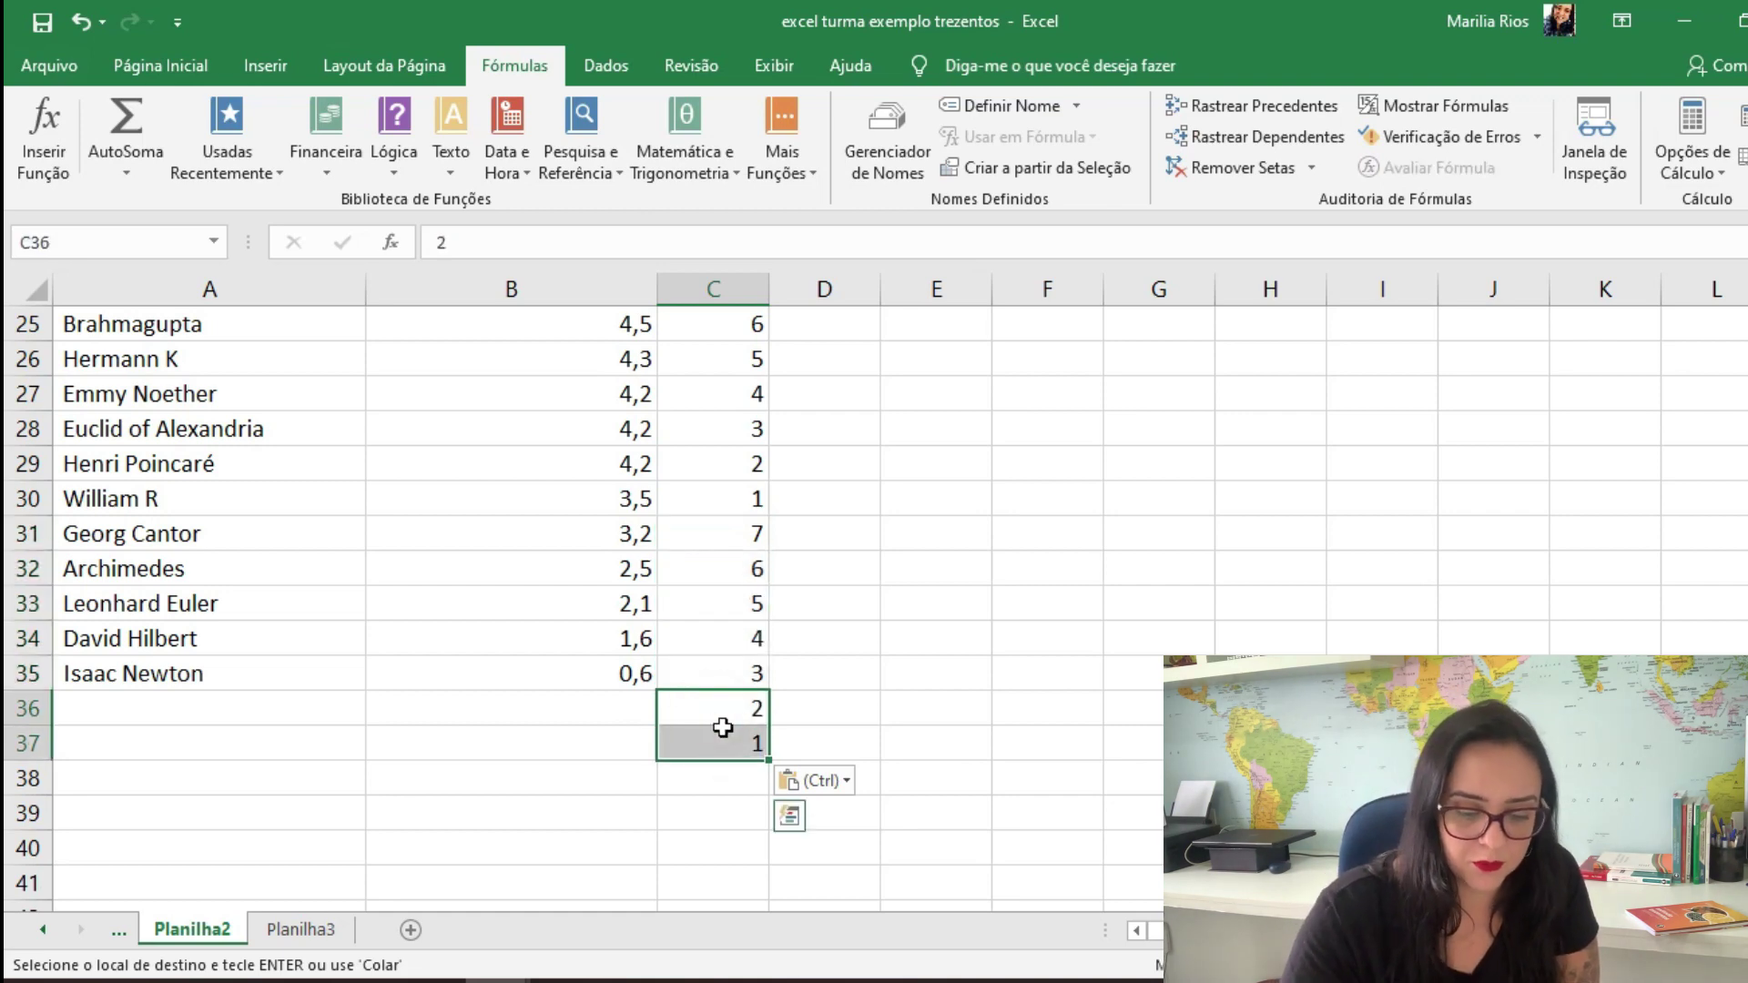
key(Delete)
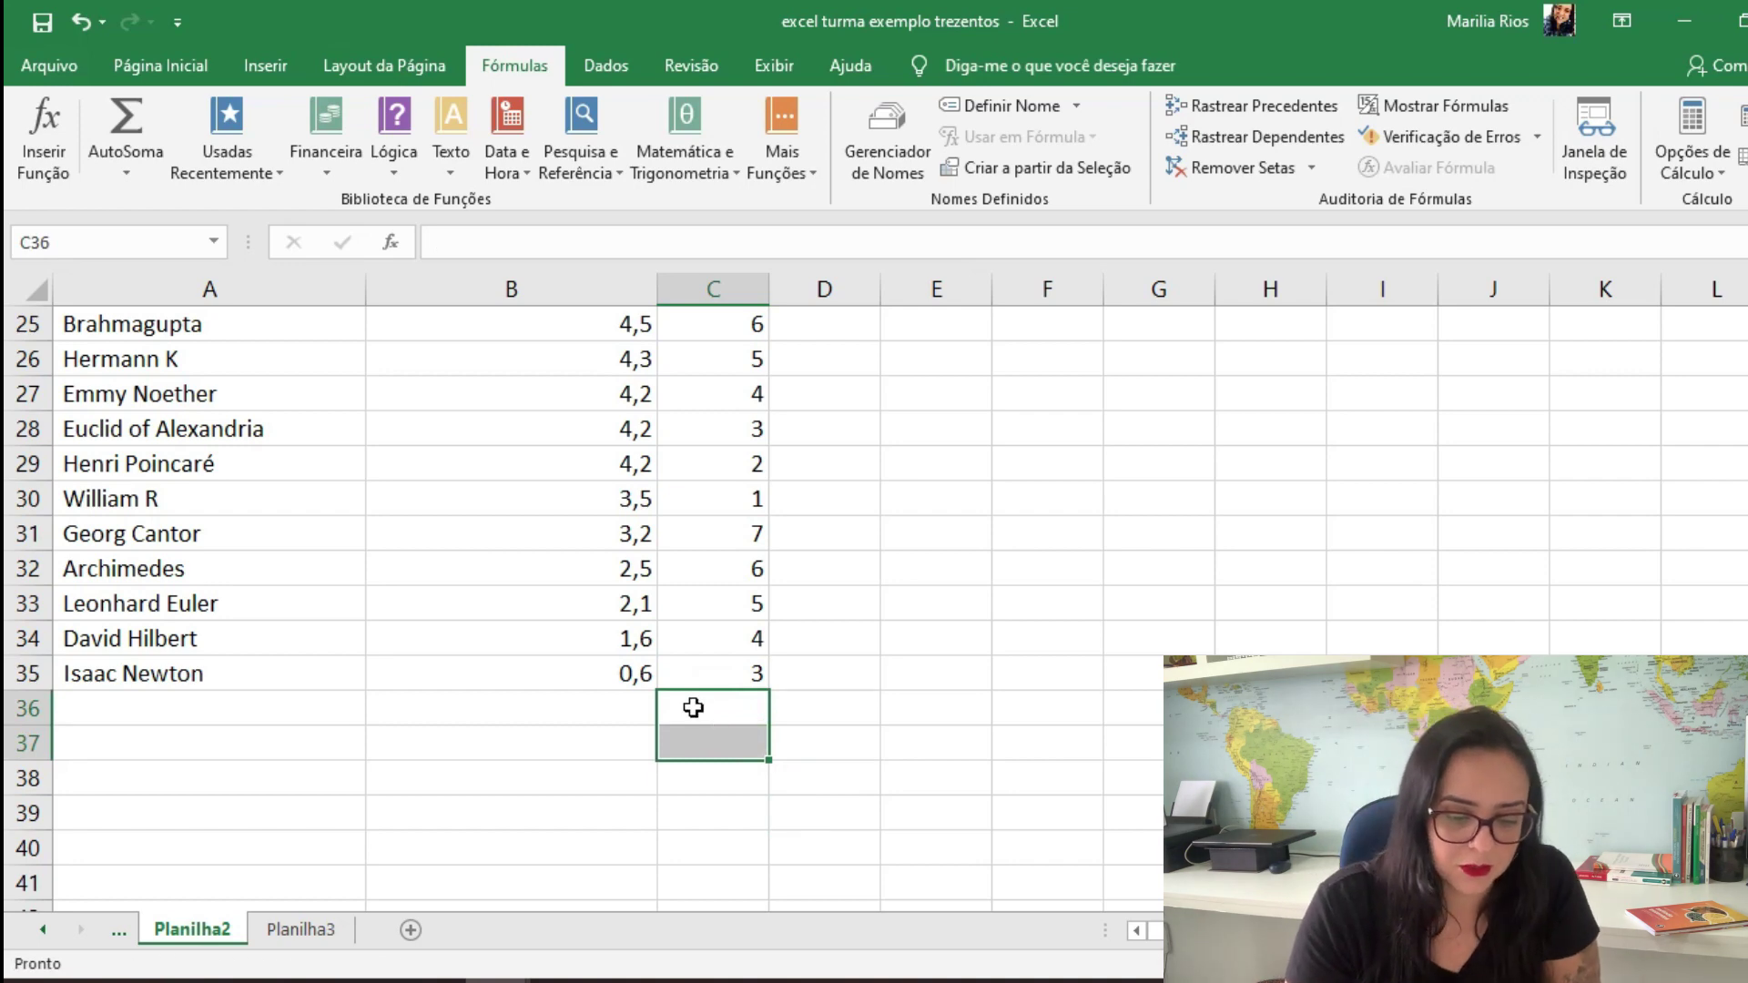
Sort the student table A2:C35 by the grupo column from smallest to largest (Do Menor para o Maior)
scroll(753, 629, up, 8)
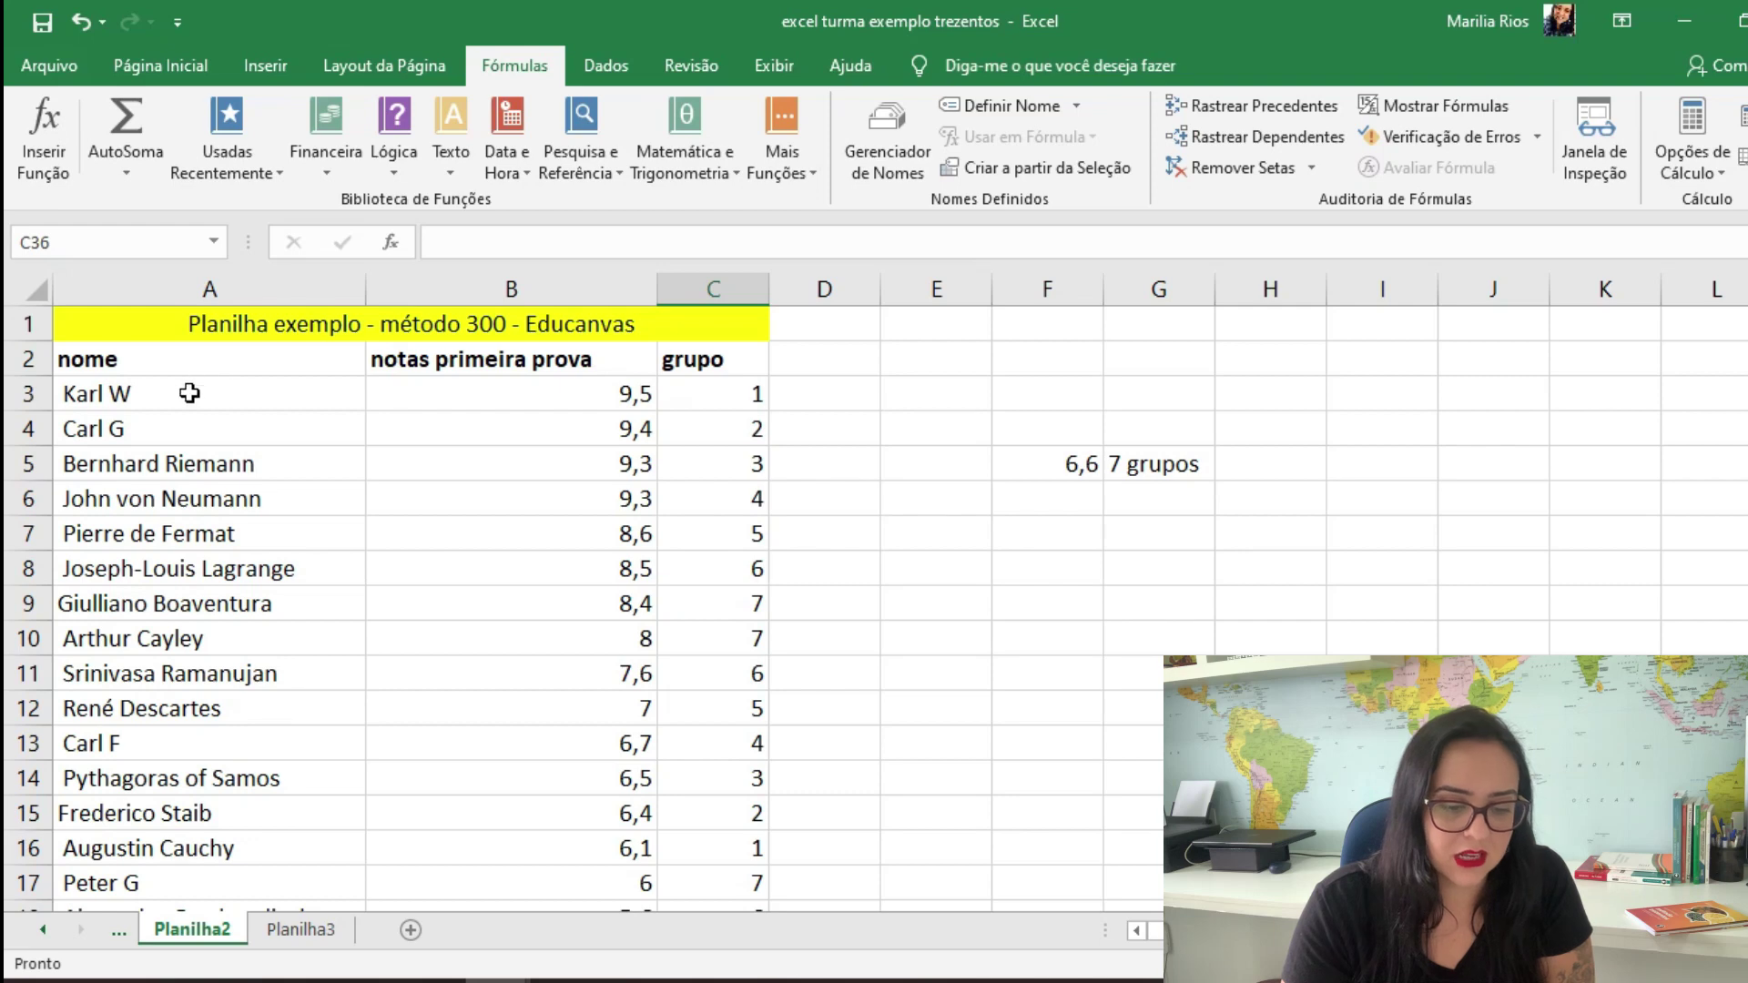
drag(182, 362, 713, 847)
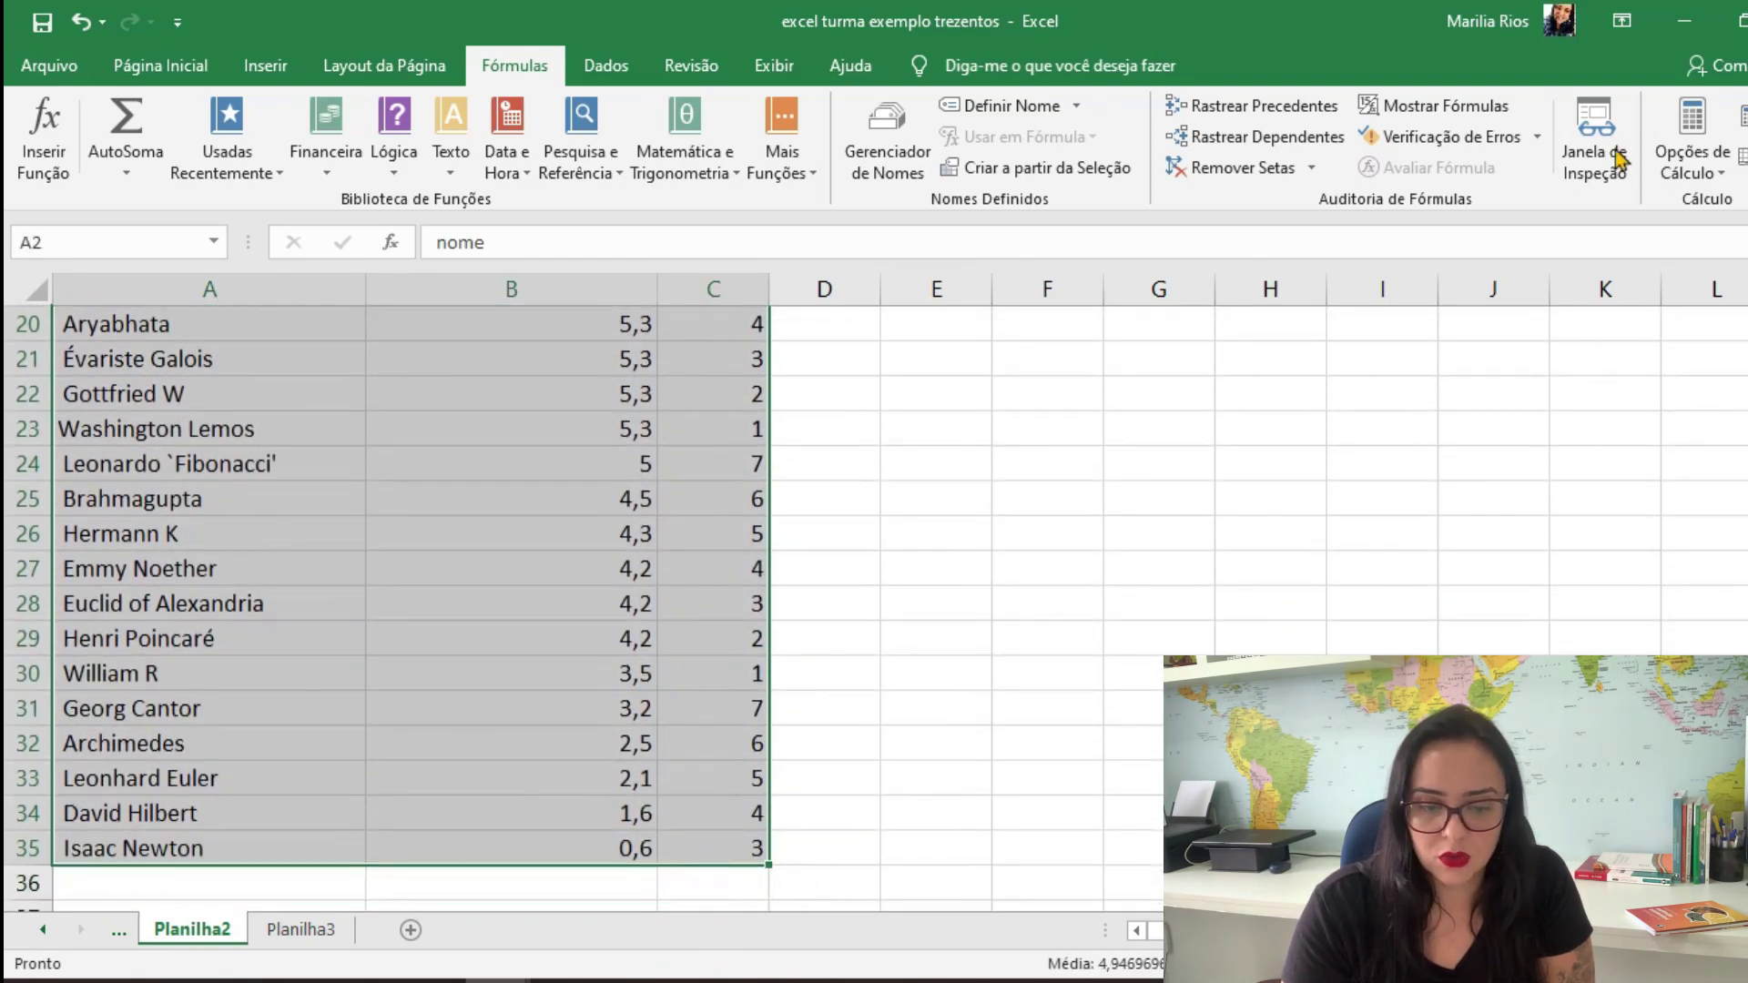
click(175, 66)
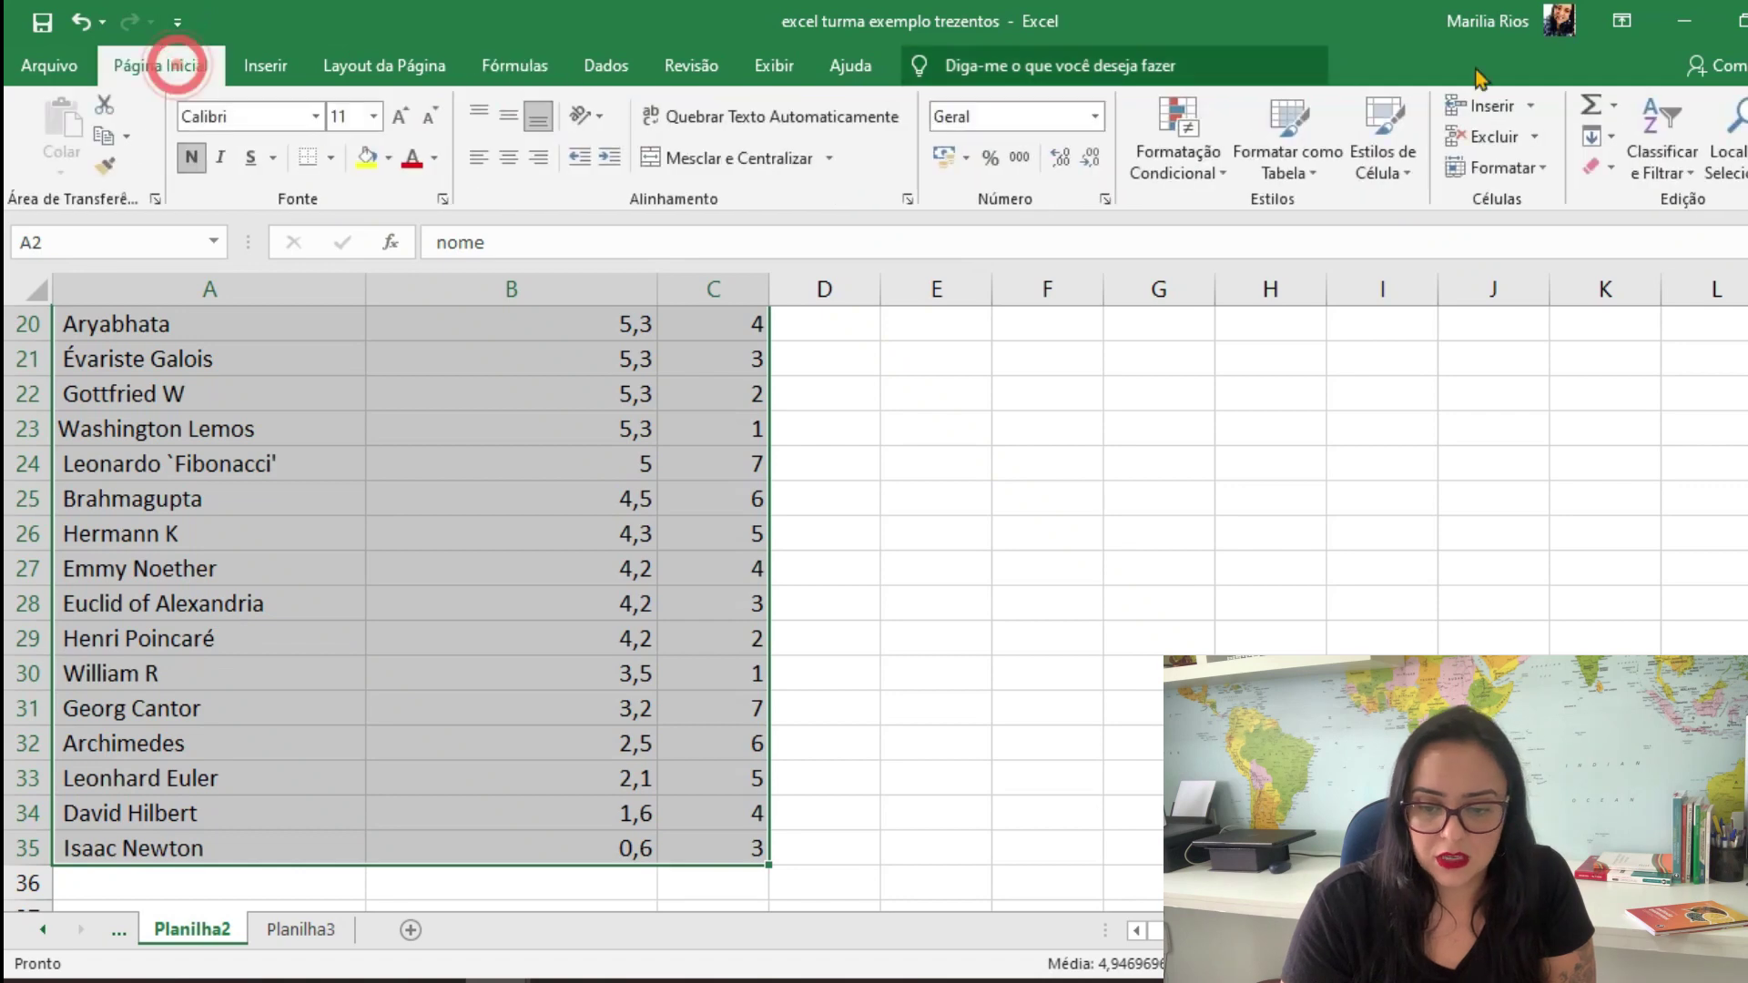
click(1673, 168)
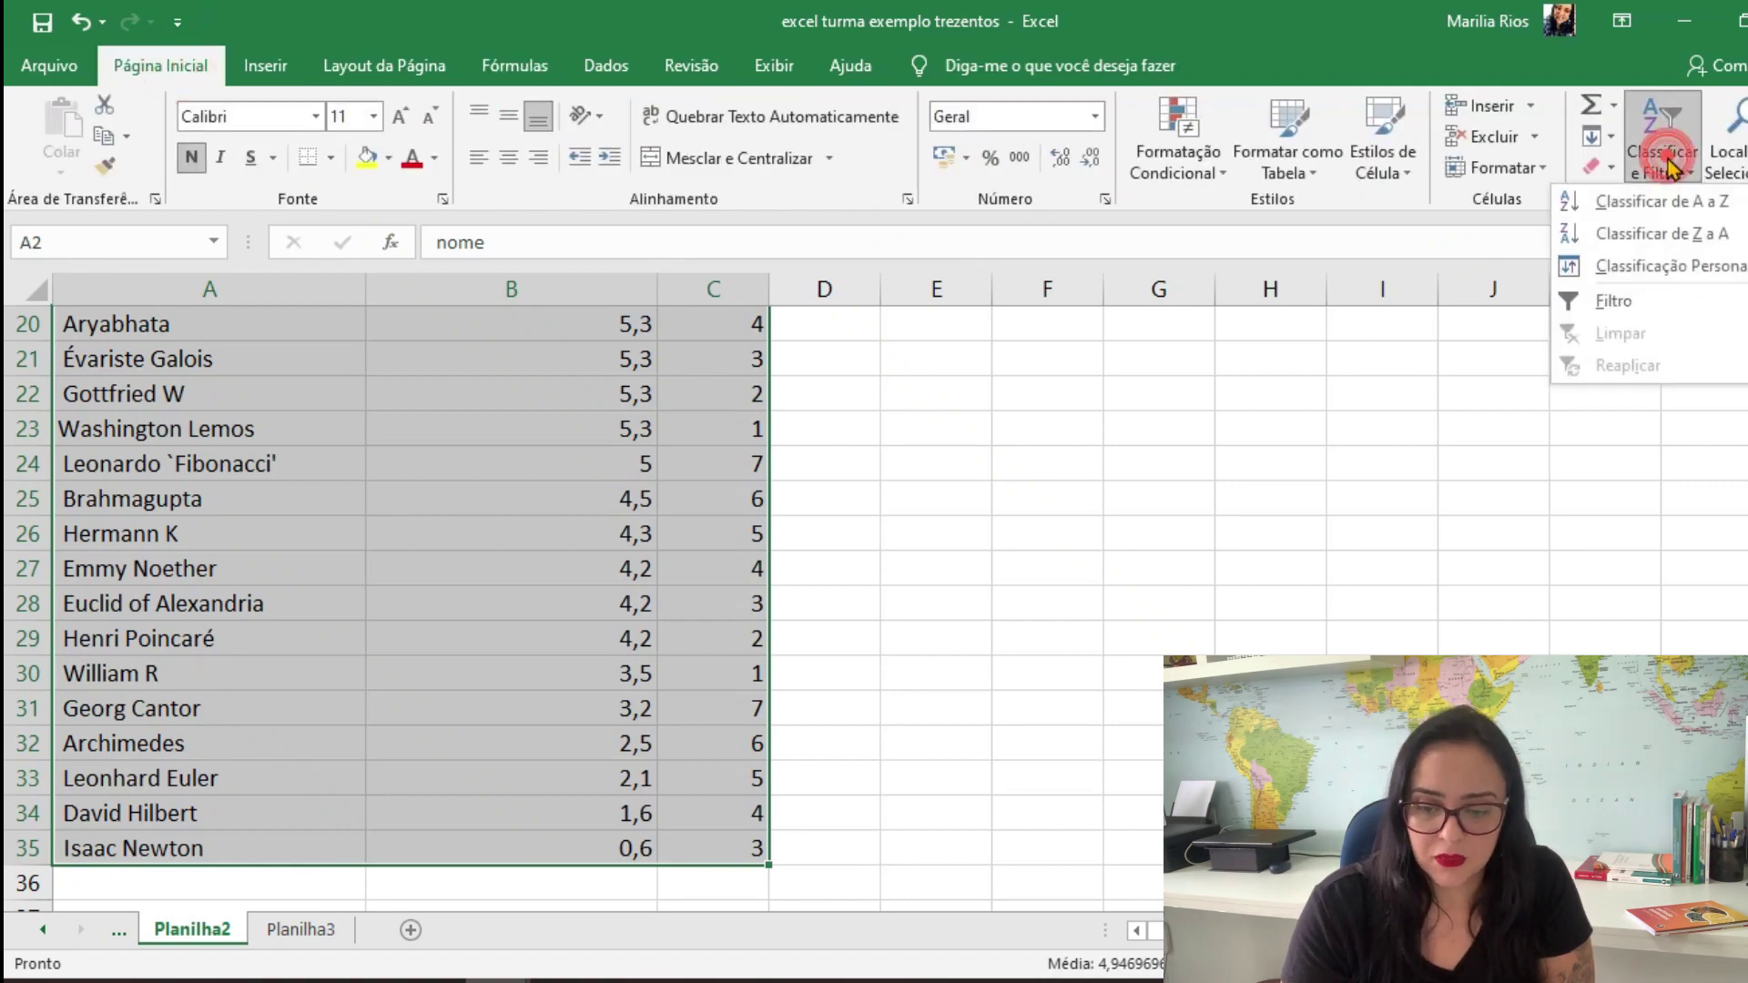
click(1649, 265)
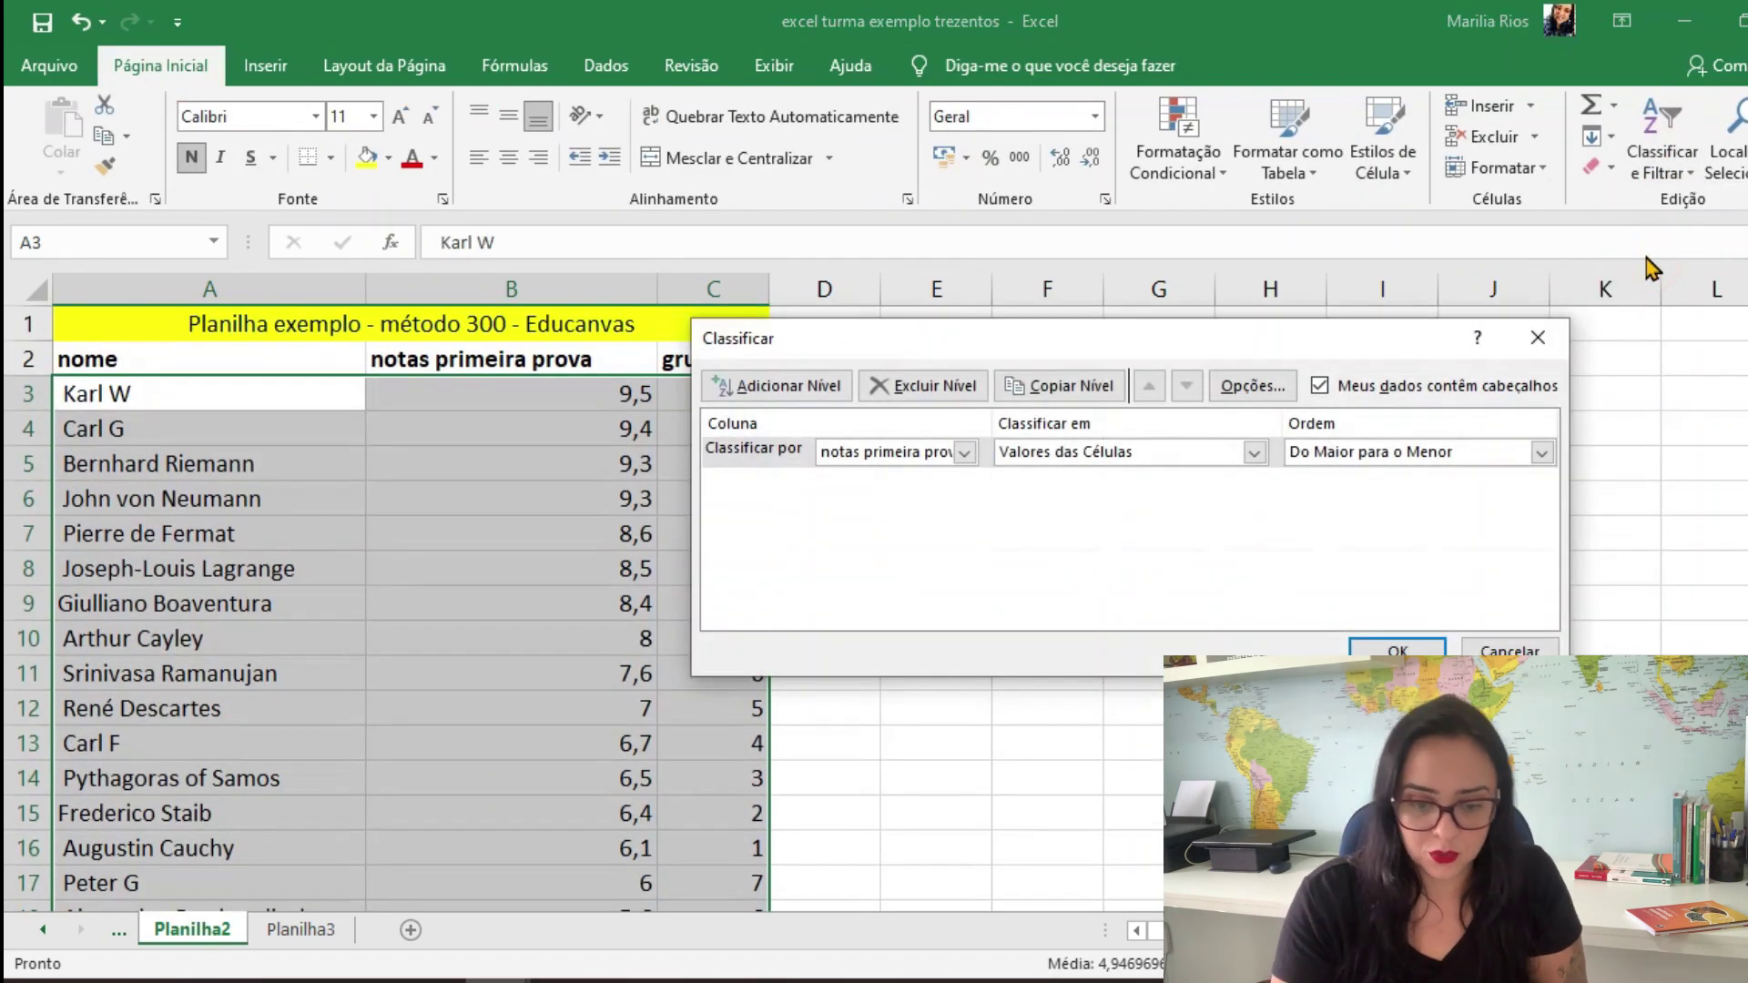
click(957, 453)
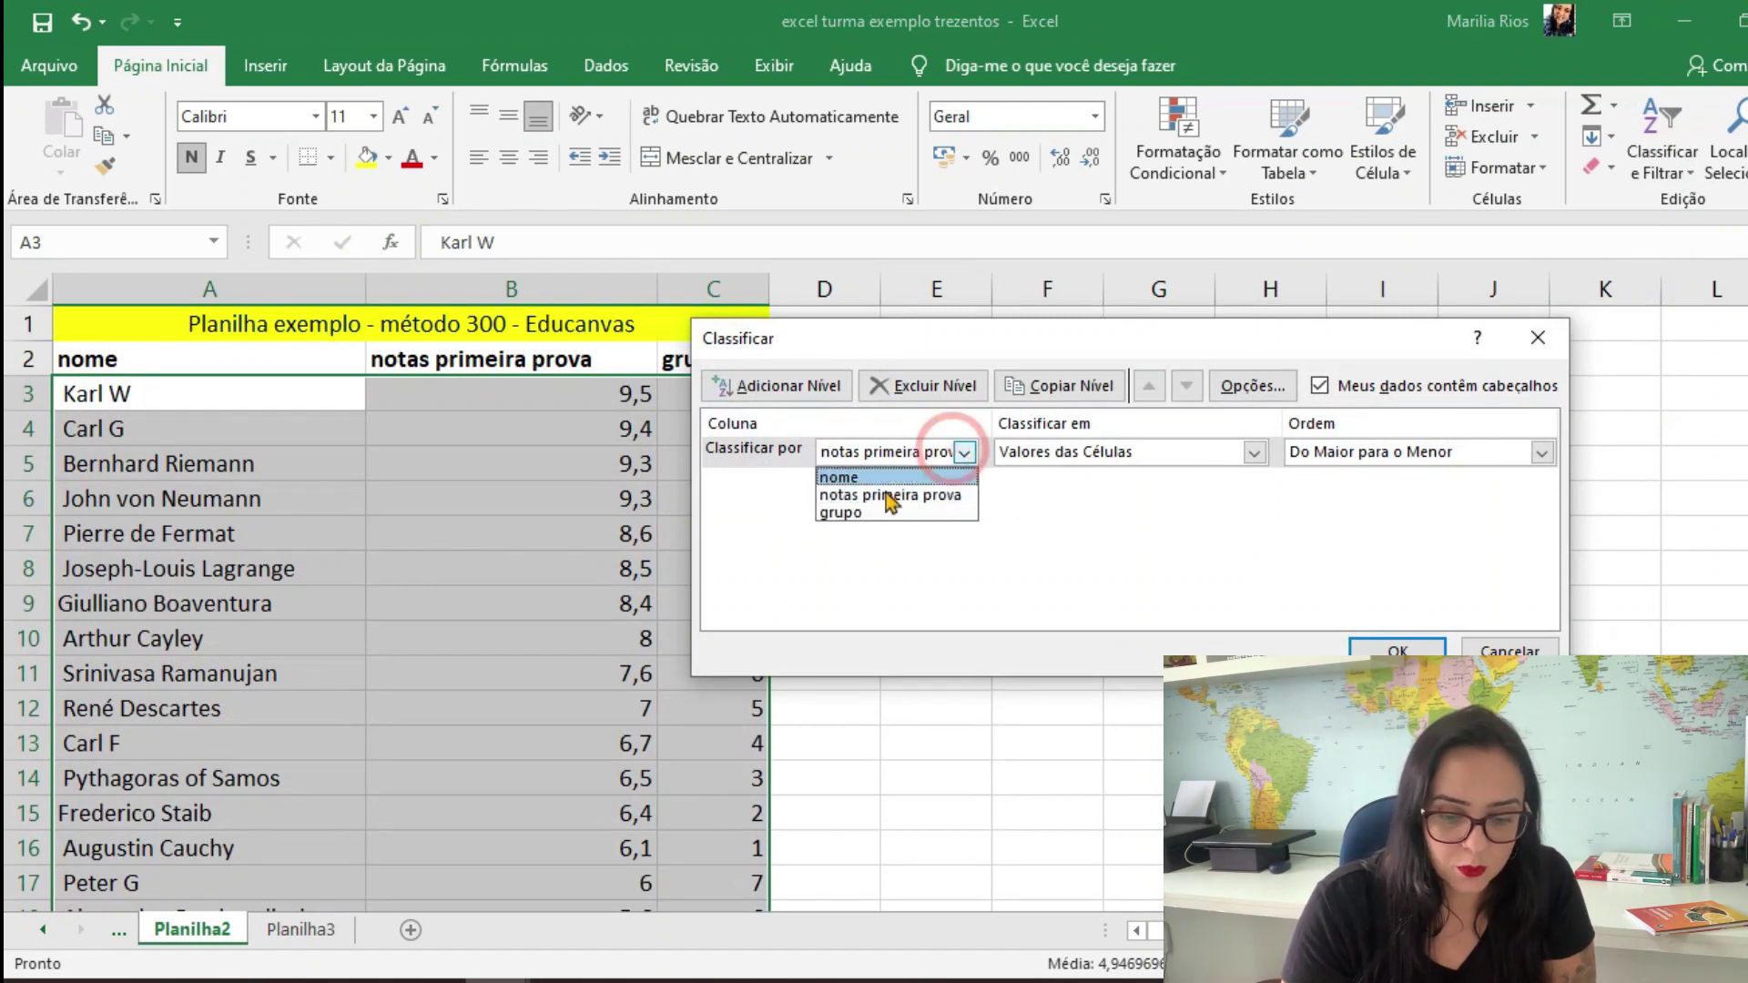
click(878, 511)
click(1470, 446)
click(1391, 475)
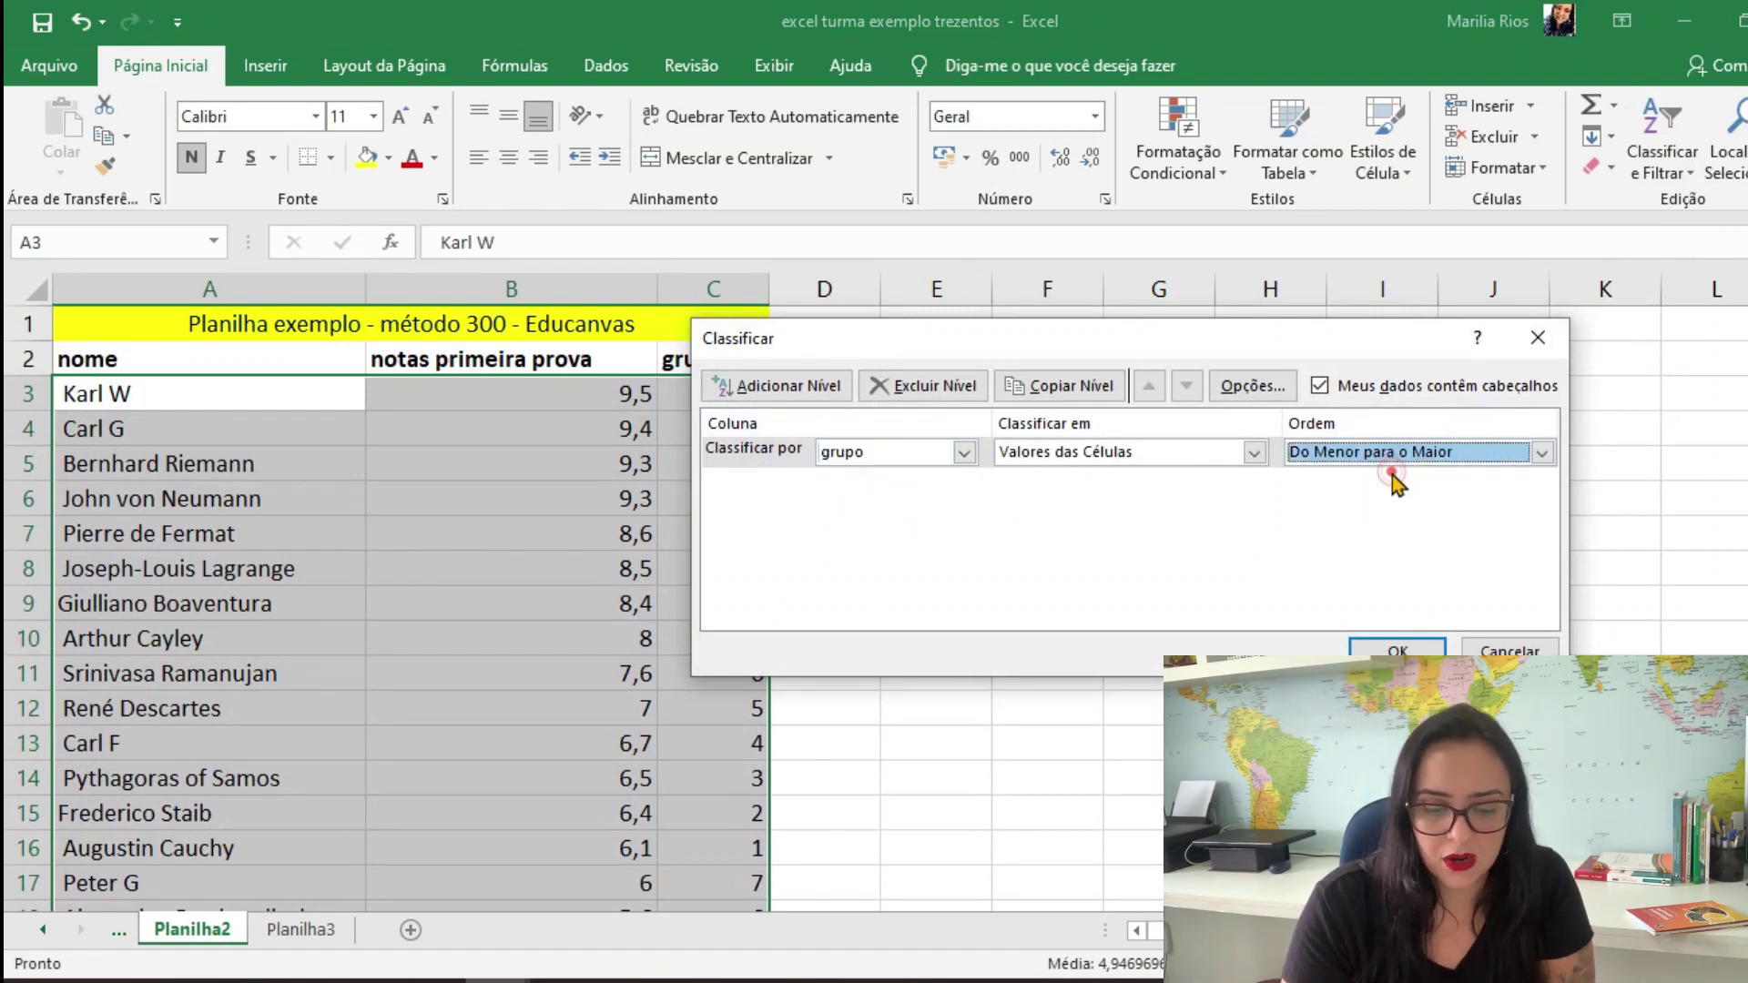
click(1397, 649)
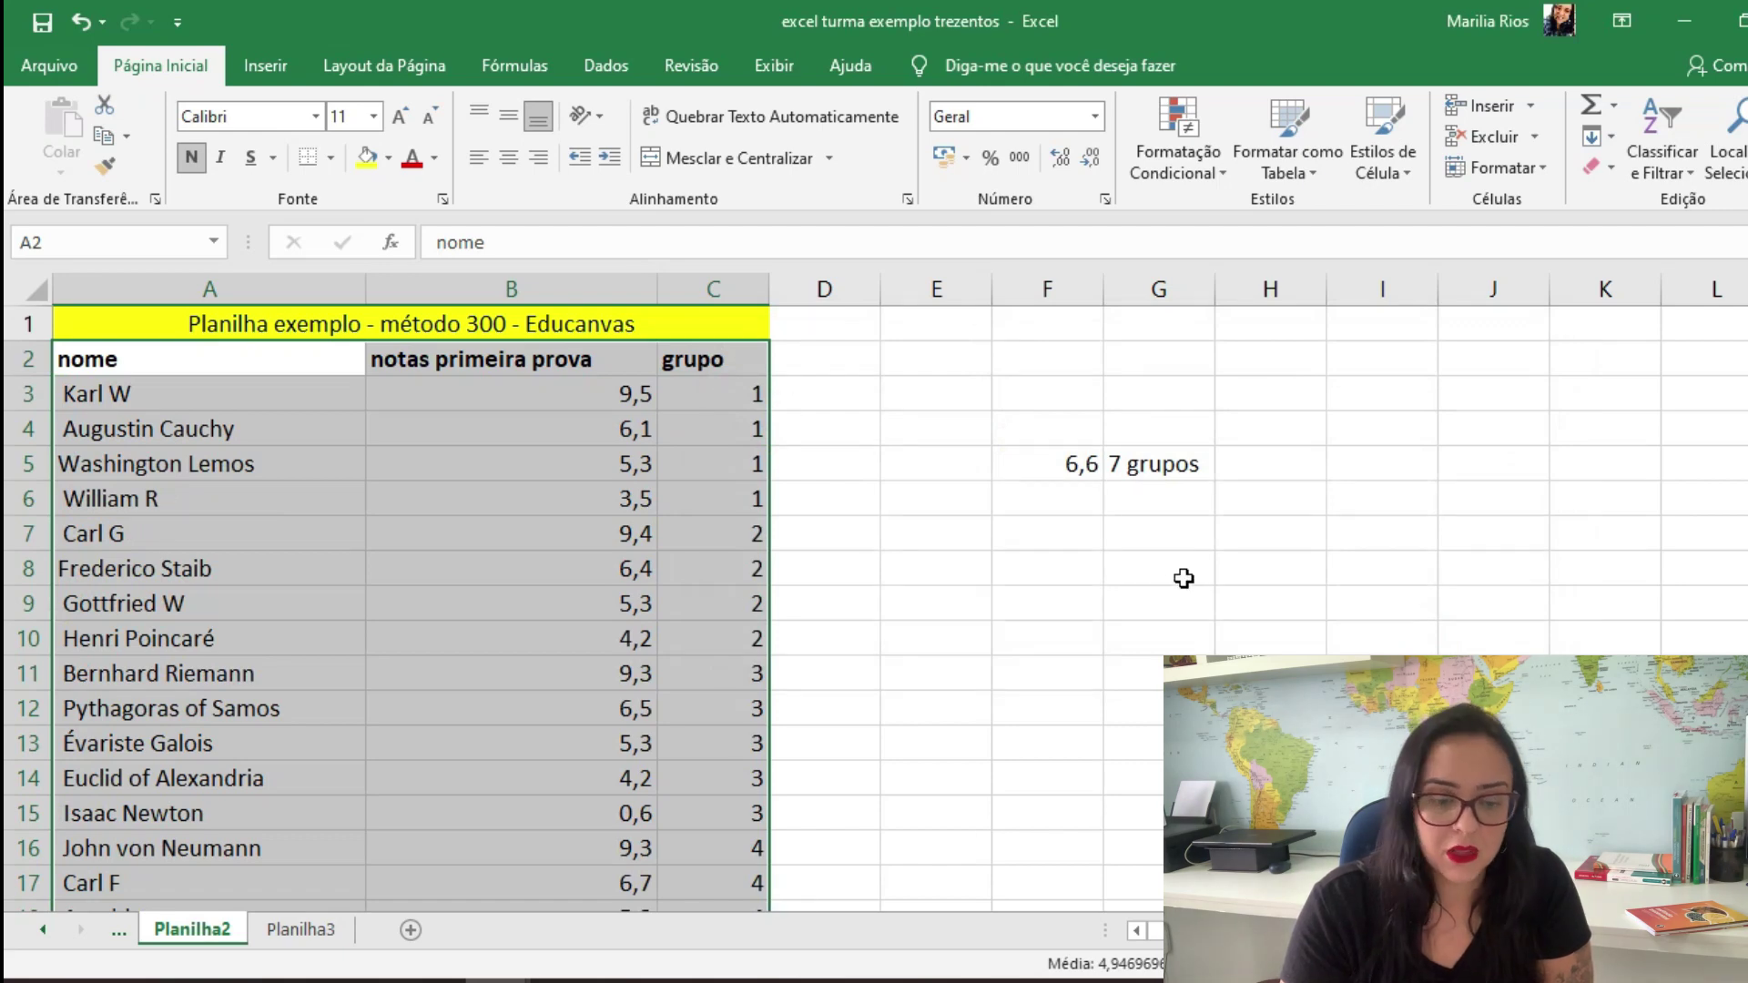
Fill the group 1 rows, cells A3:C6, with orange
click(758, 531)
drag(281, 393, 714, 507)
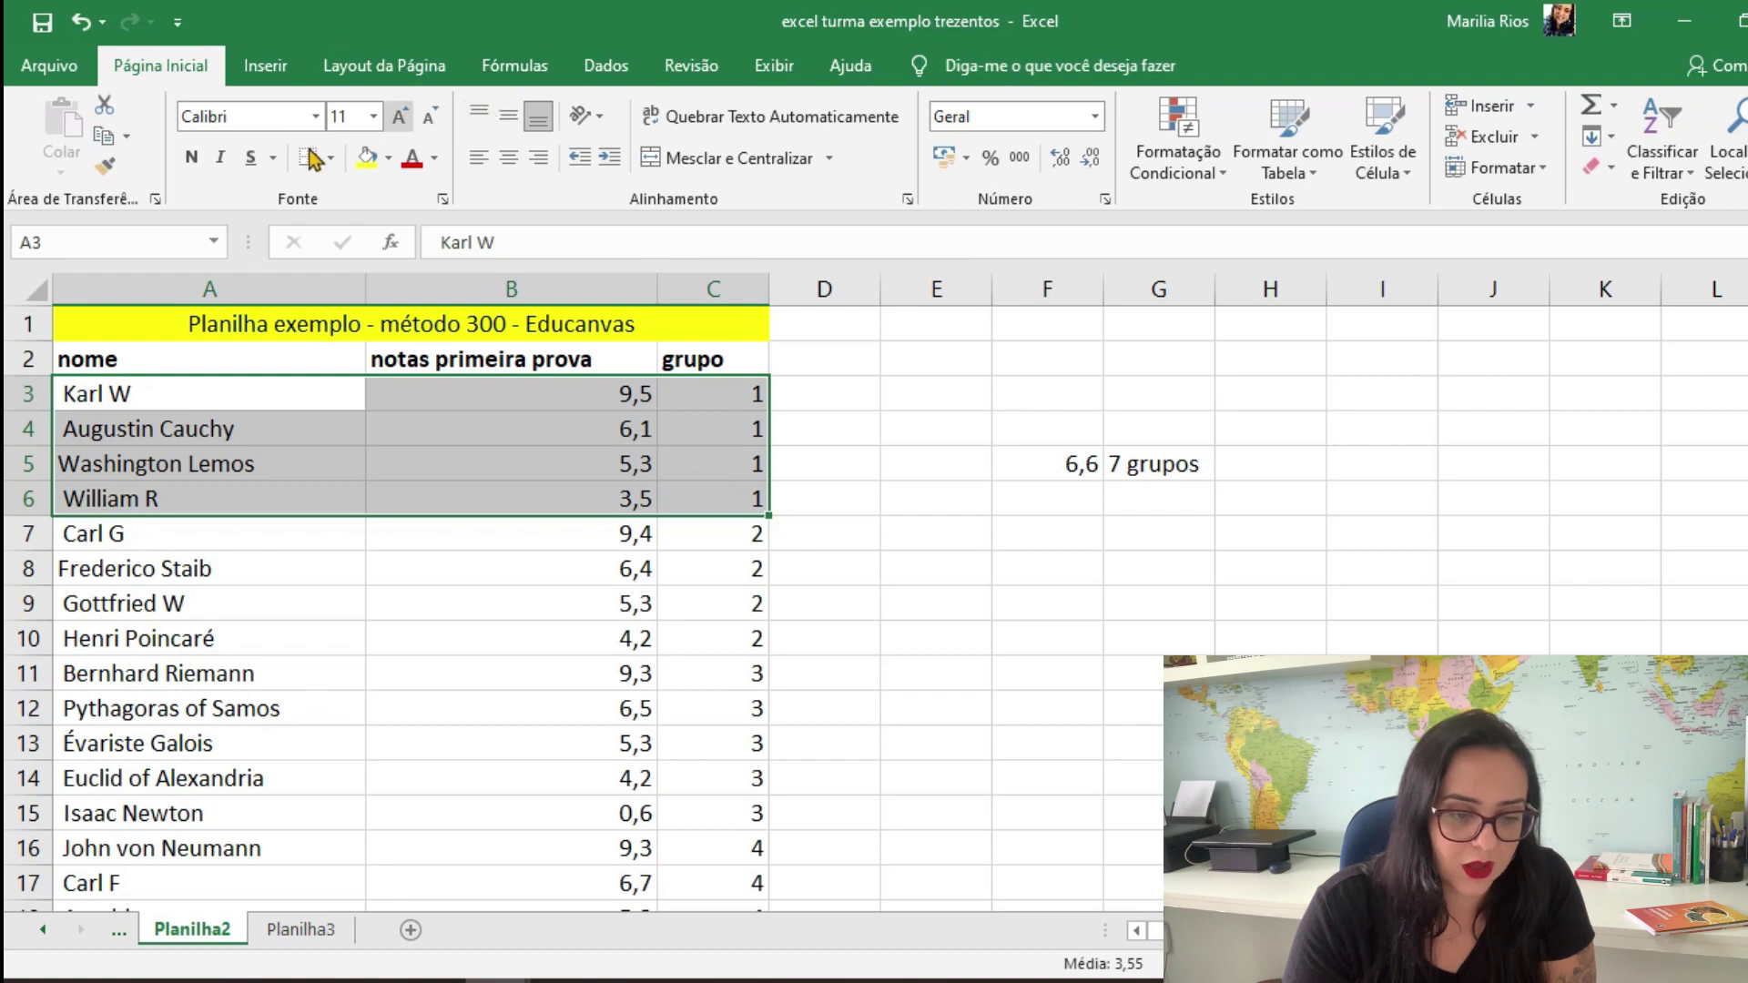
click(389, 162)
click(481, 219)
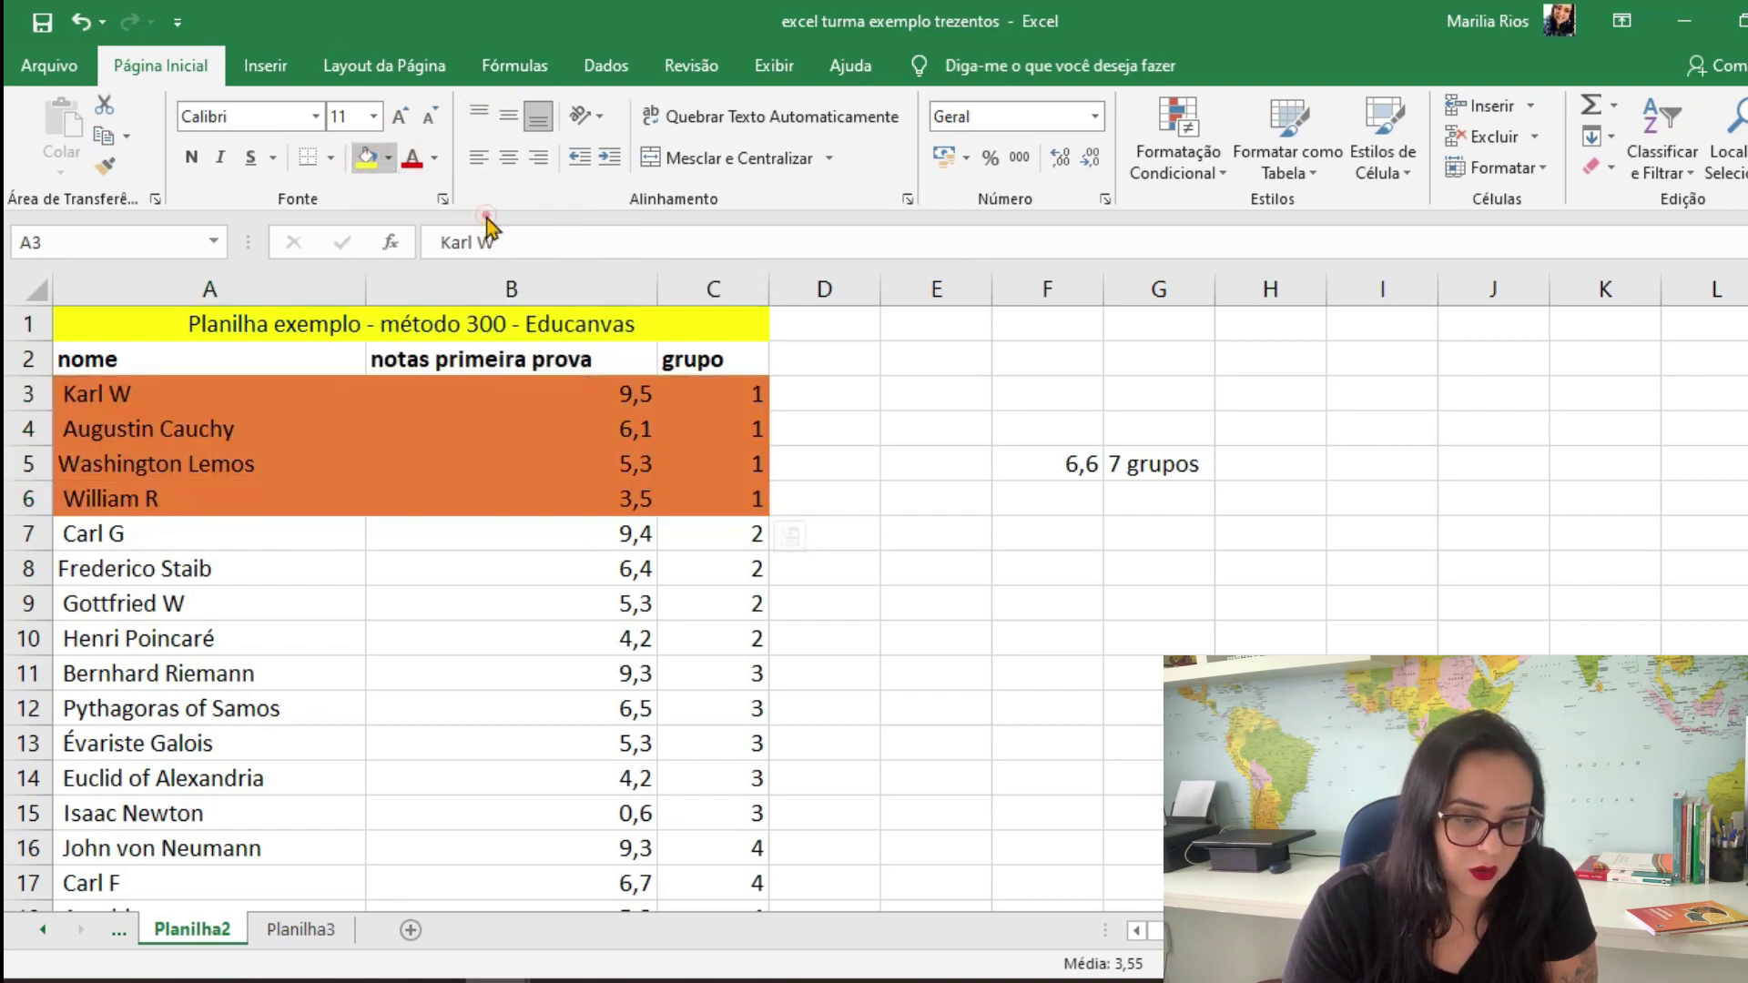
Fill the group 3 rows A11:C15 and the group 5 rows A21:C25 with the same orange
click(221, 524)
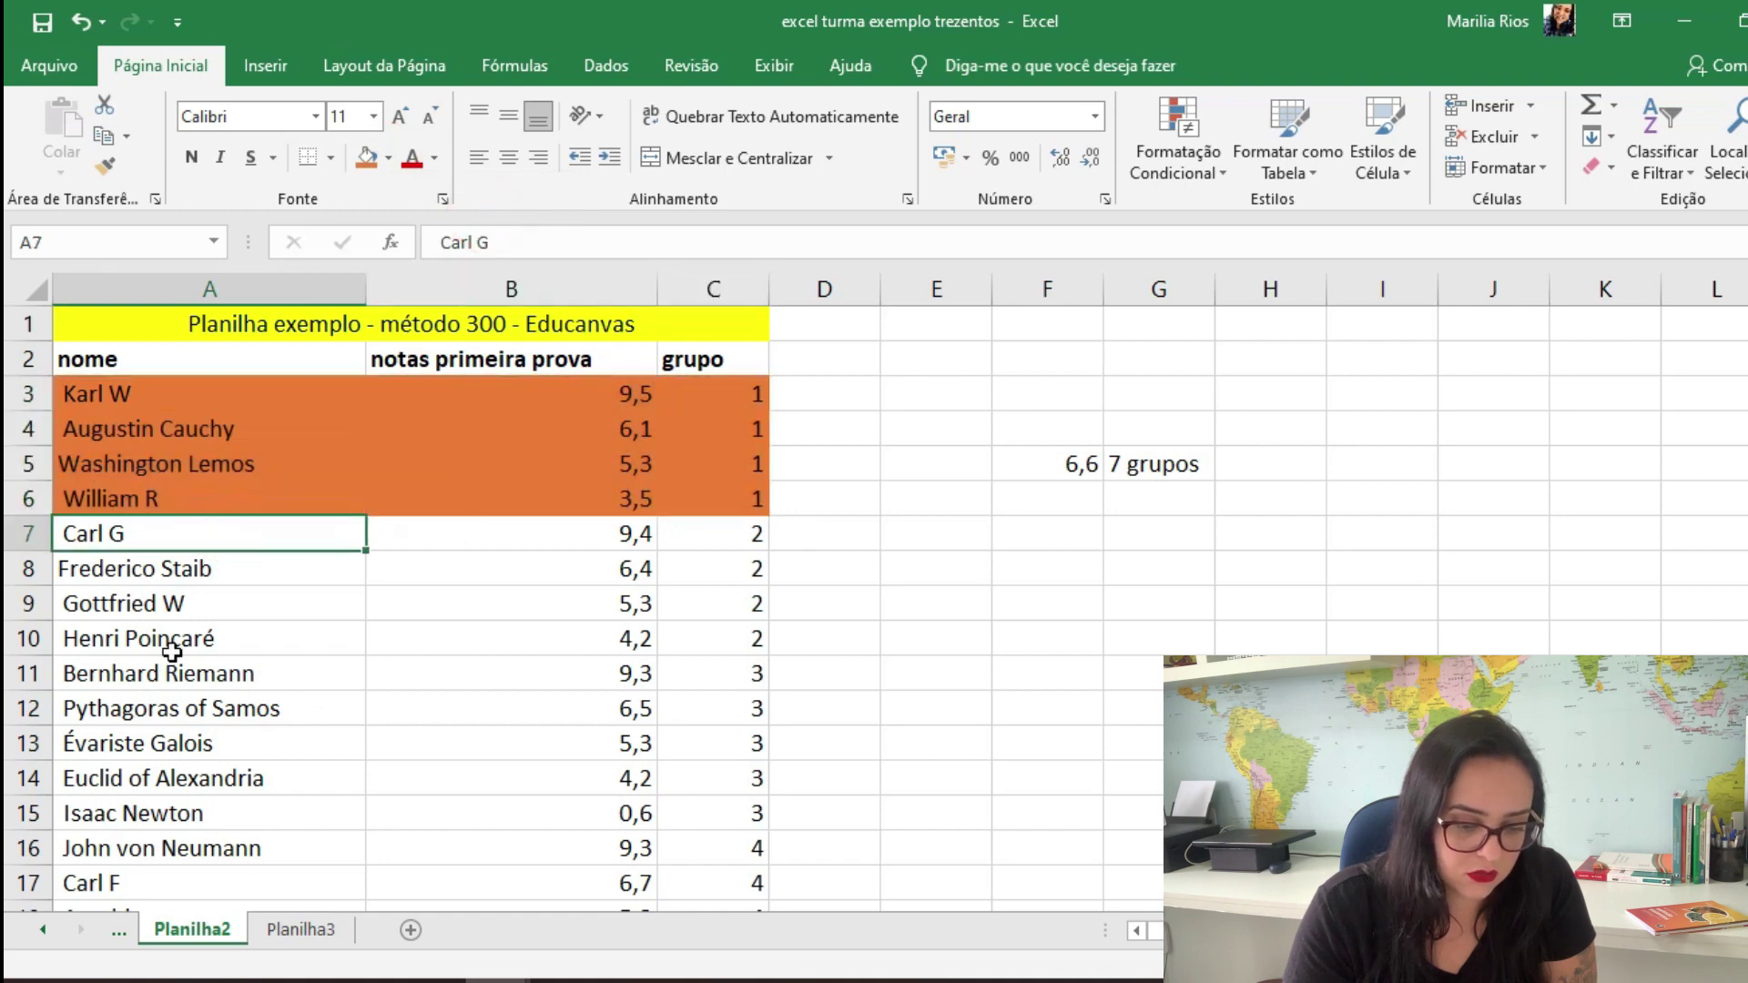
drag(175, 668, 716, 813)
click(365, 157)
scroll(352, 655, down, 2)
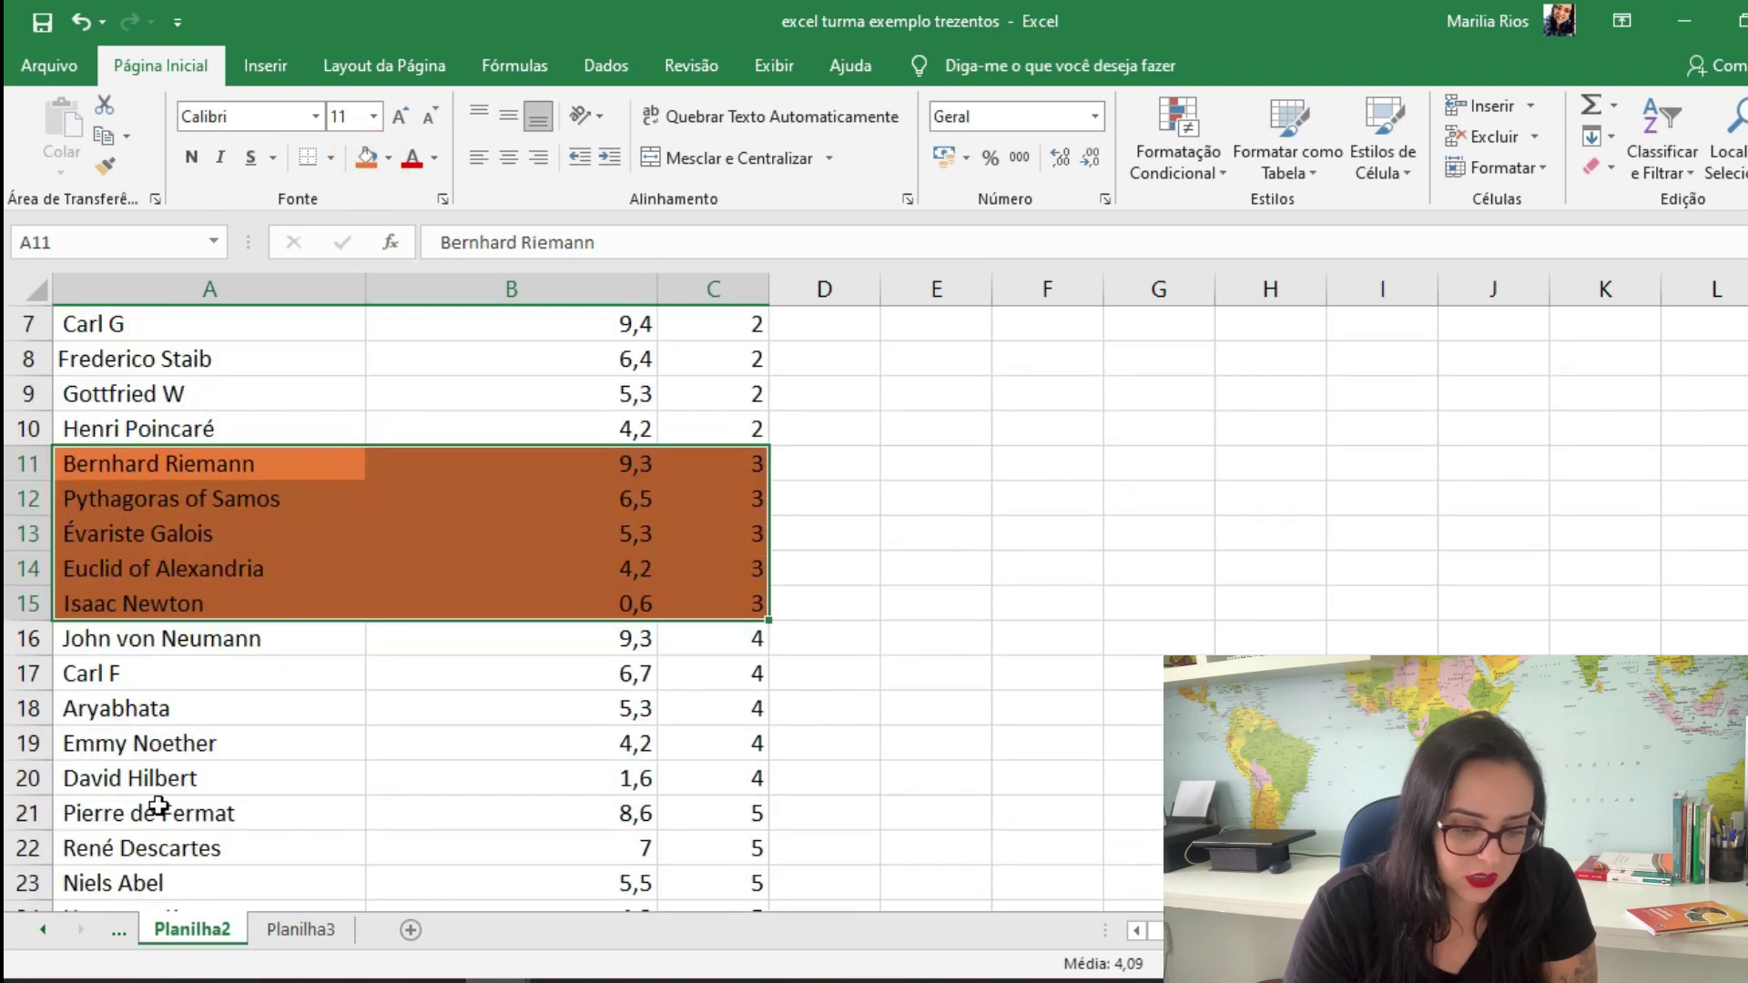
drag(158, 805, 724, 816)
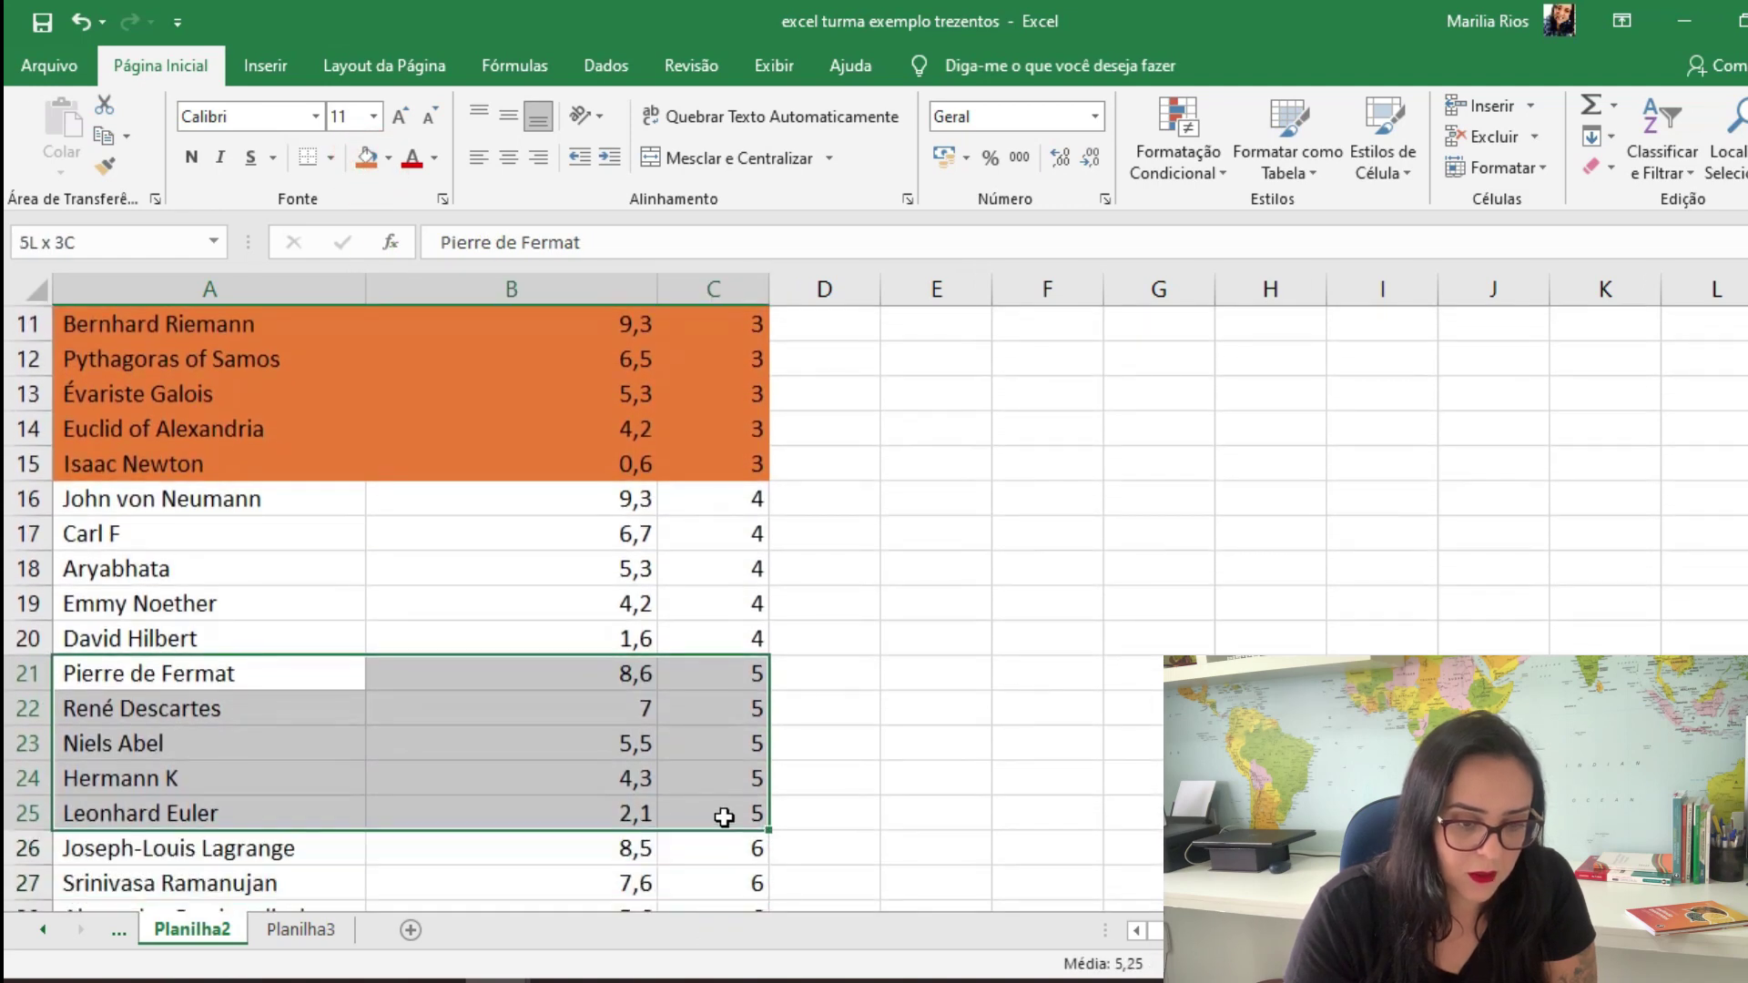
click(365, 157)
scroll(1017, 361, up, 1)
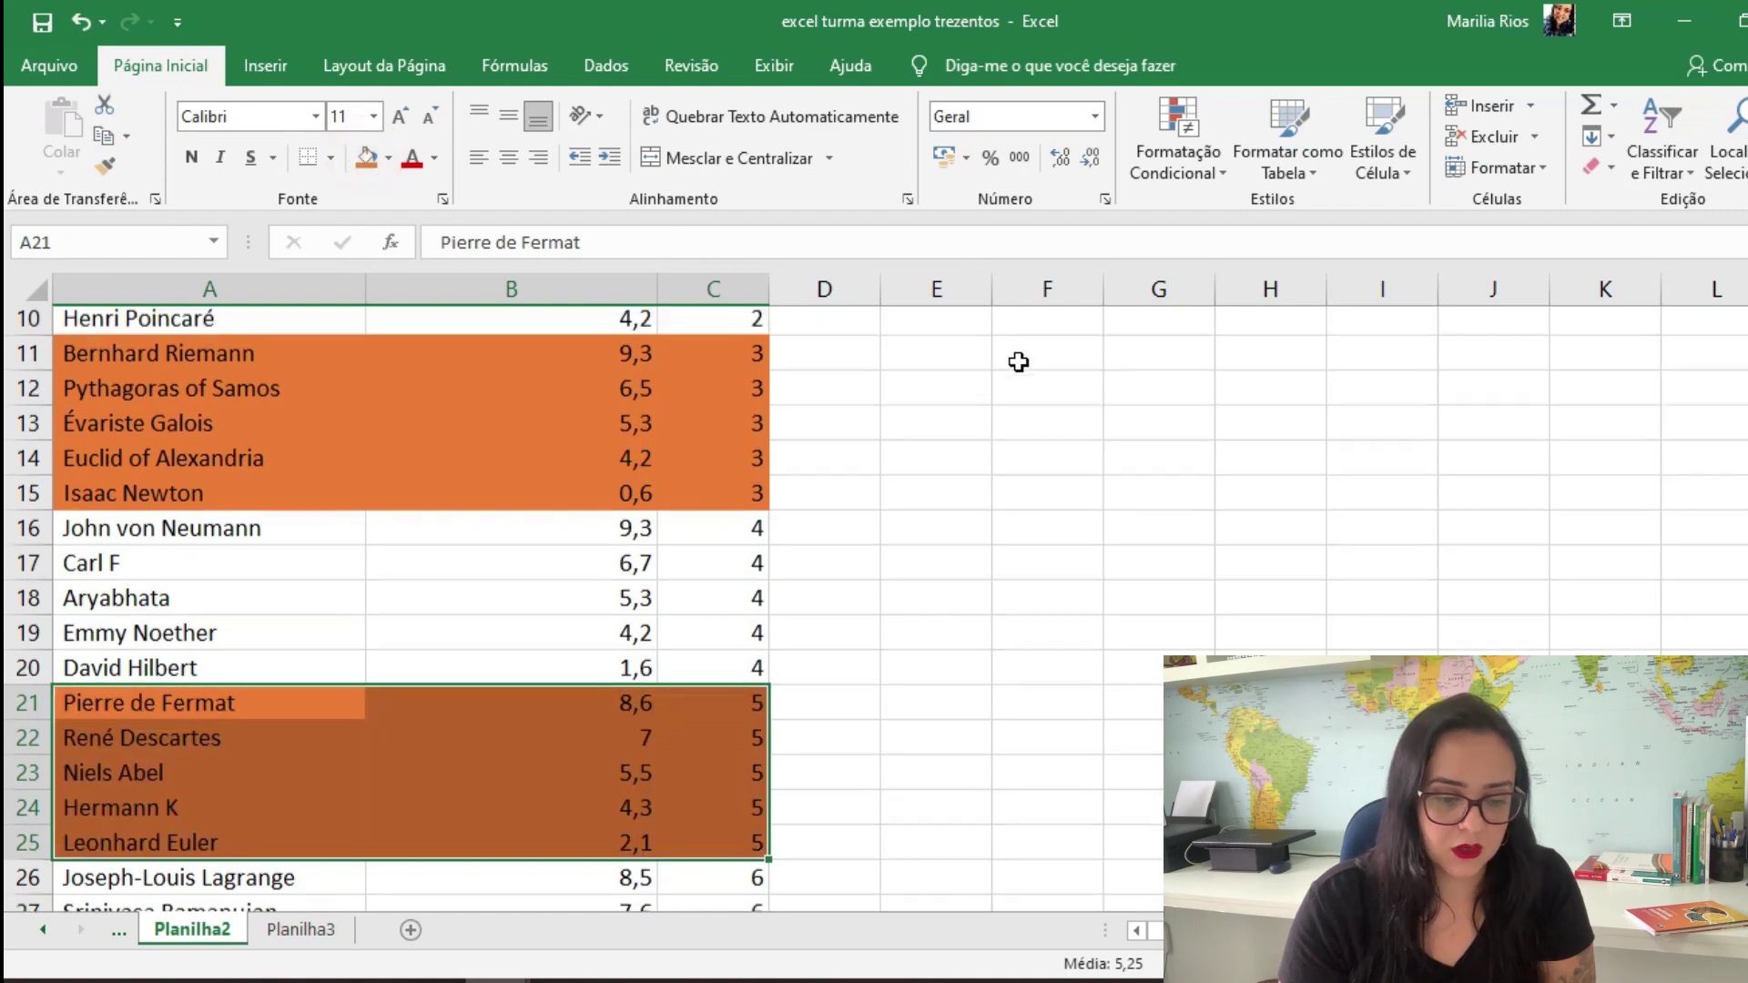
scroll(1018, 362, up, 3)
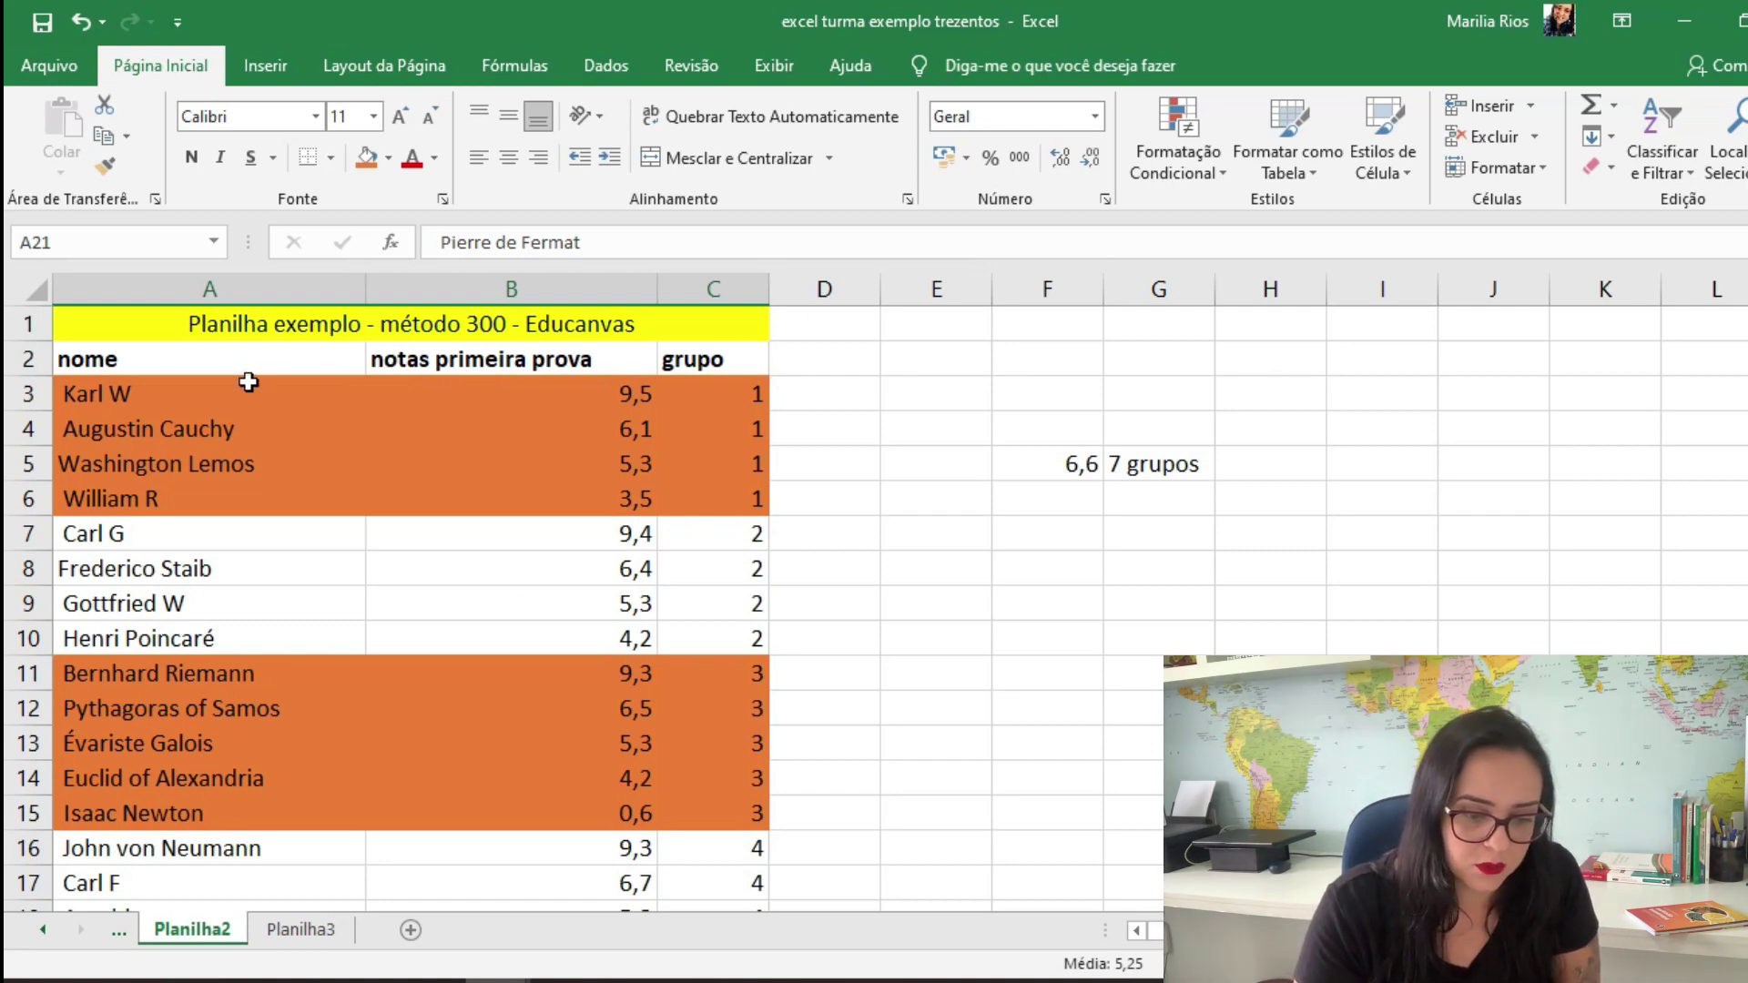
Enter "ajudantes" in D3 and fill it down to D4 for the two best students of group 1
drag(248, 382, 725, 422)
click(874, 393)
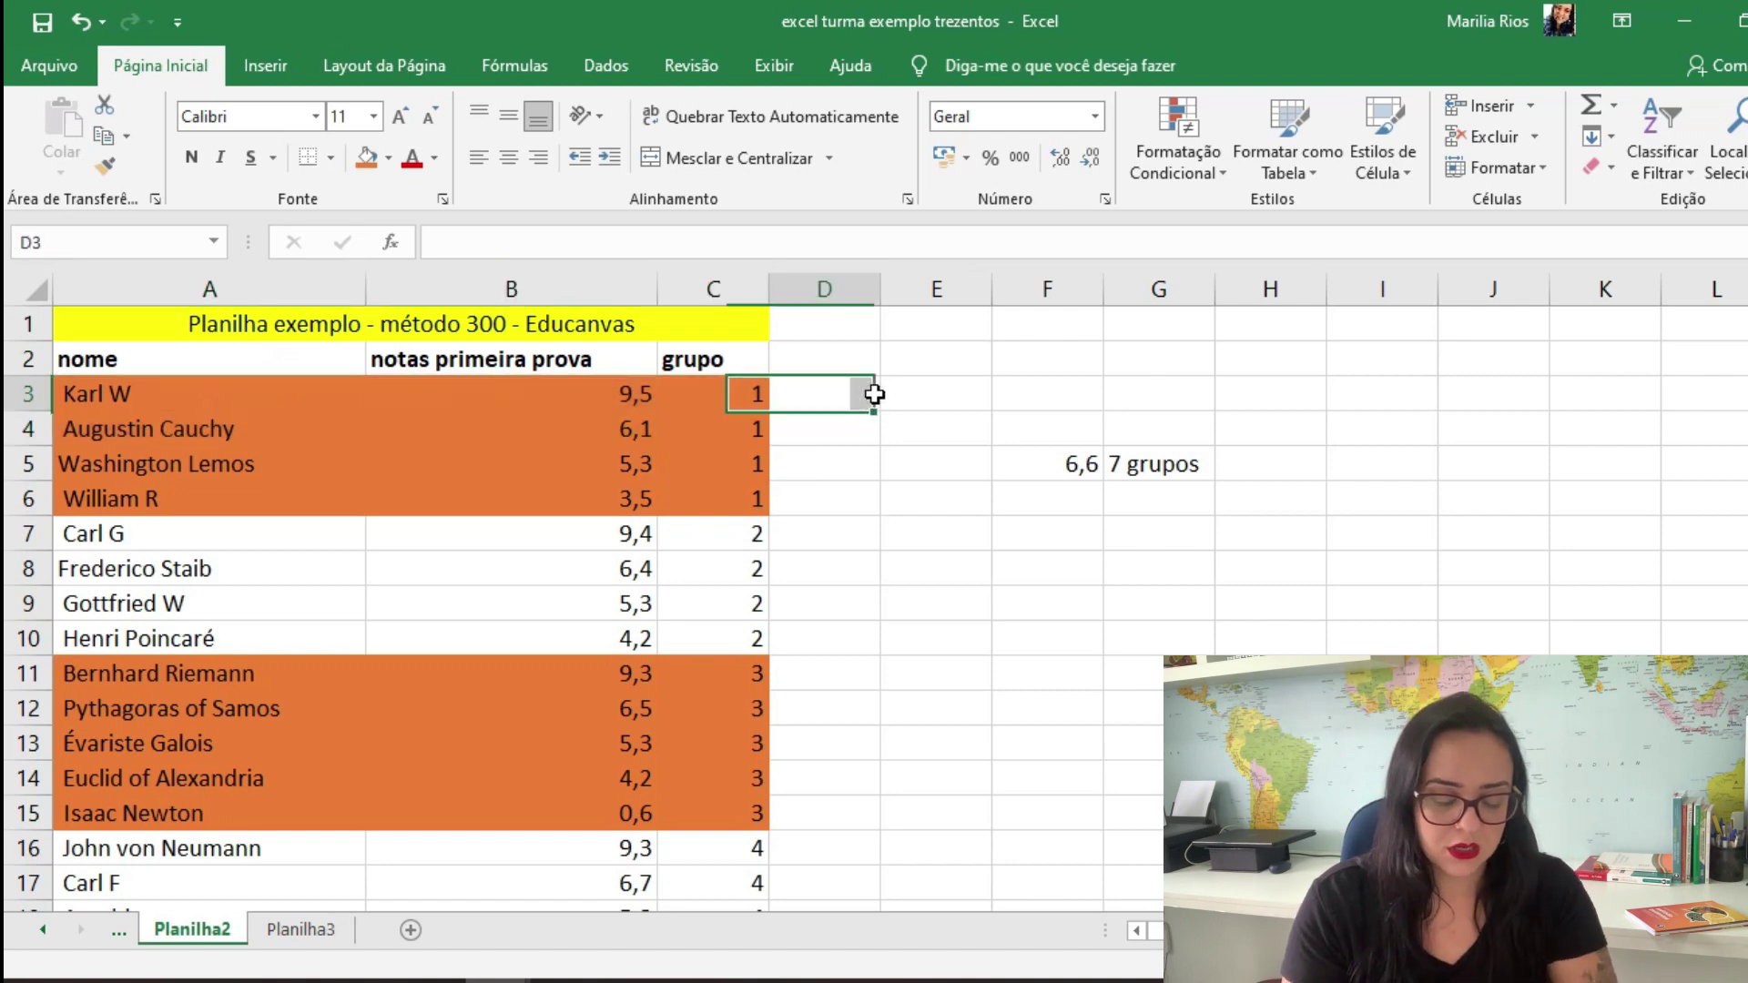
text(ajudantes)
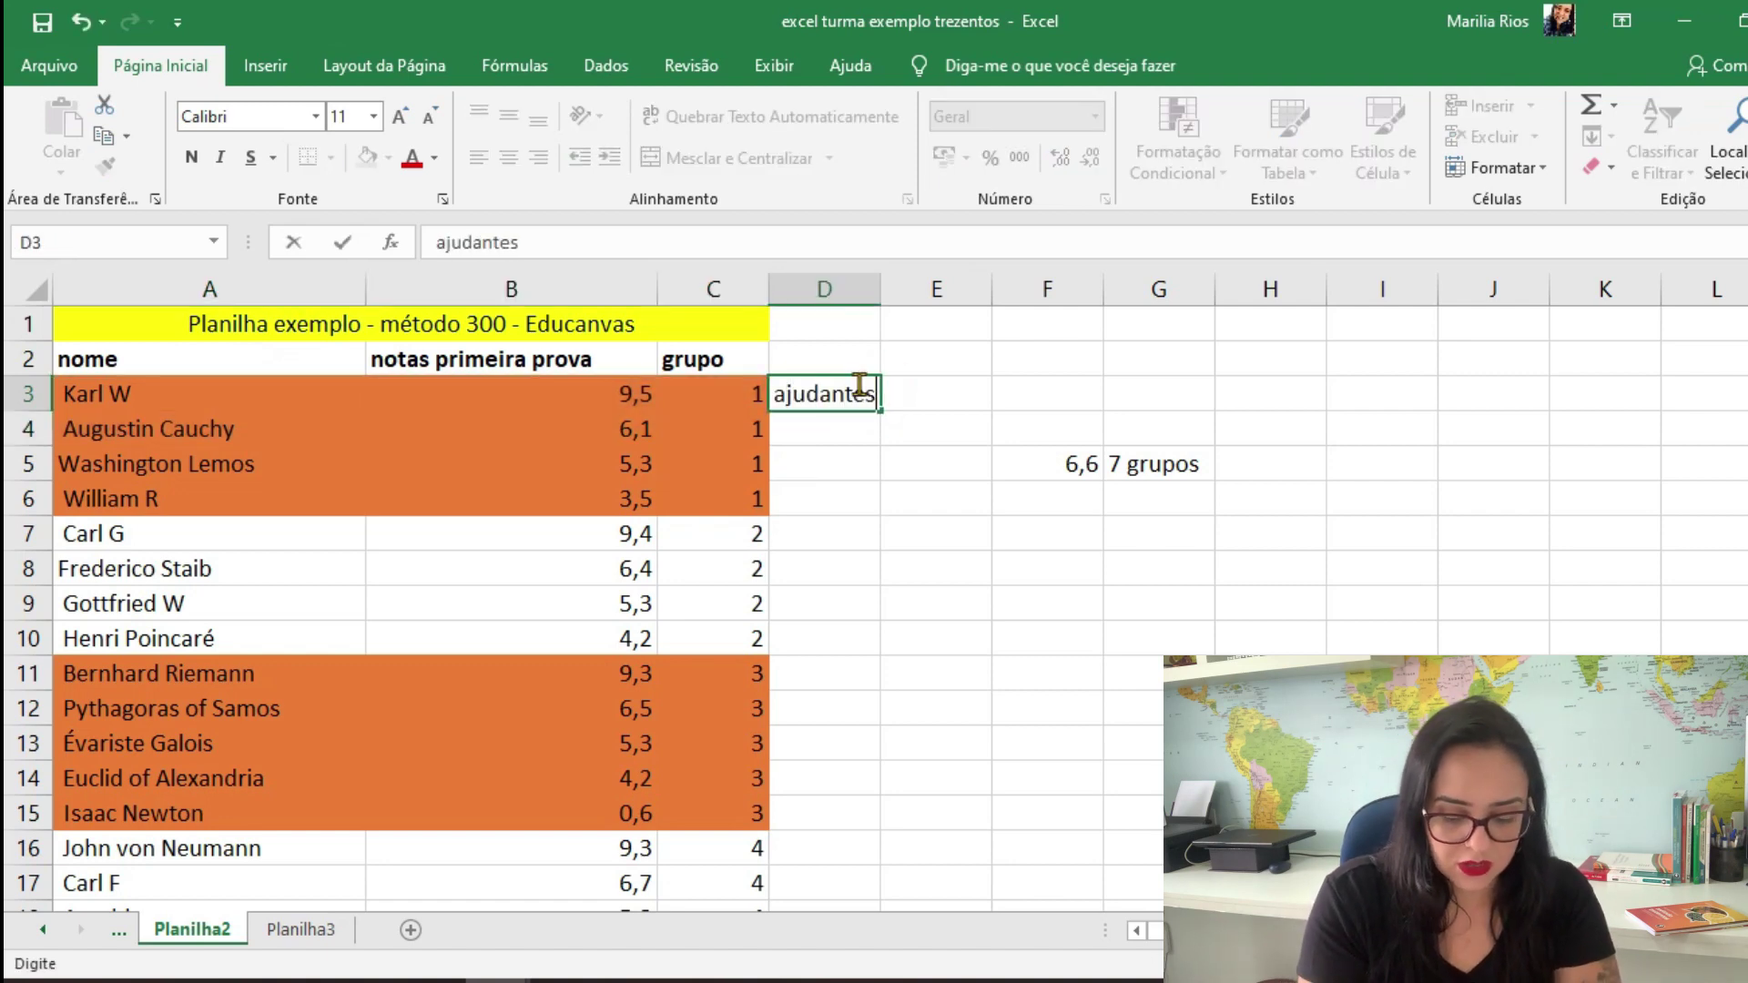
key(Return)
click(858, 385)
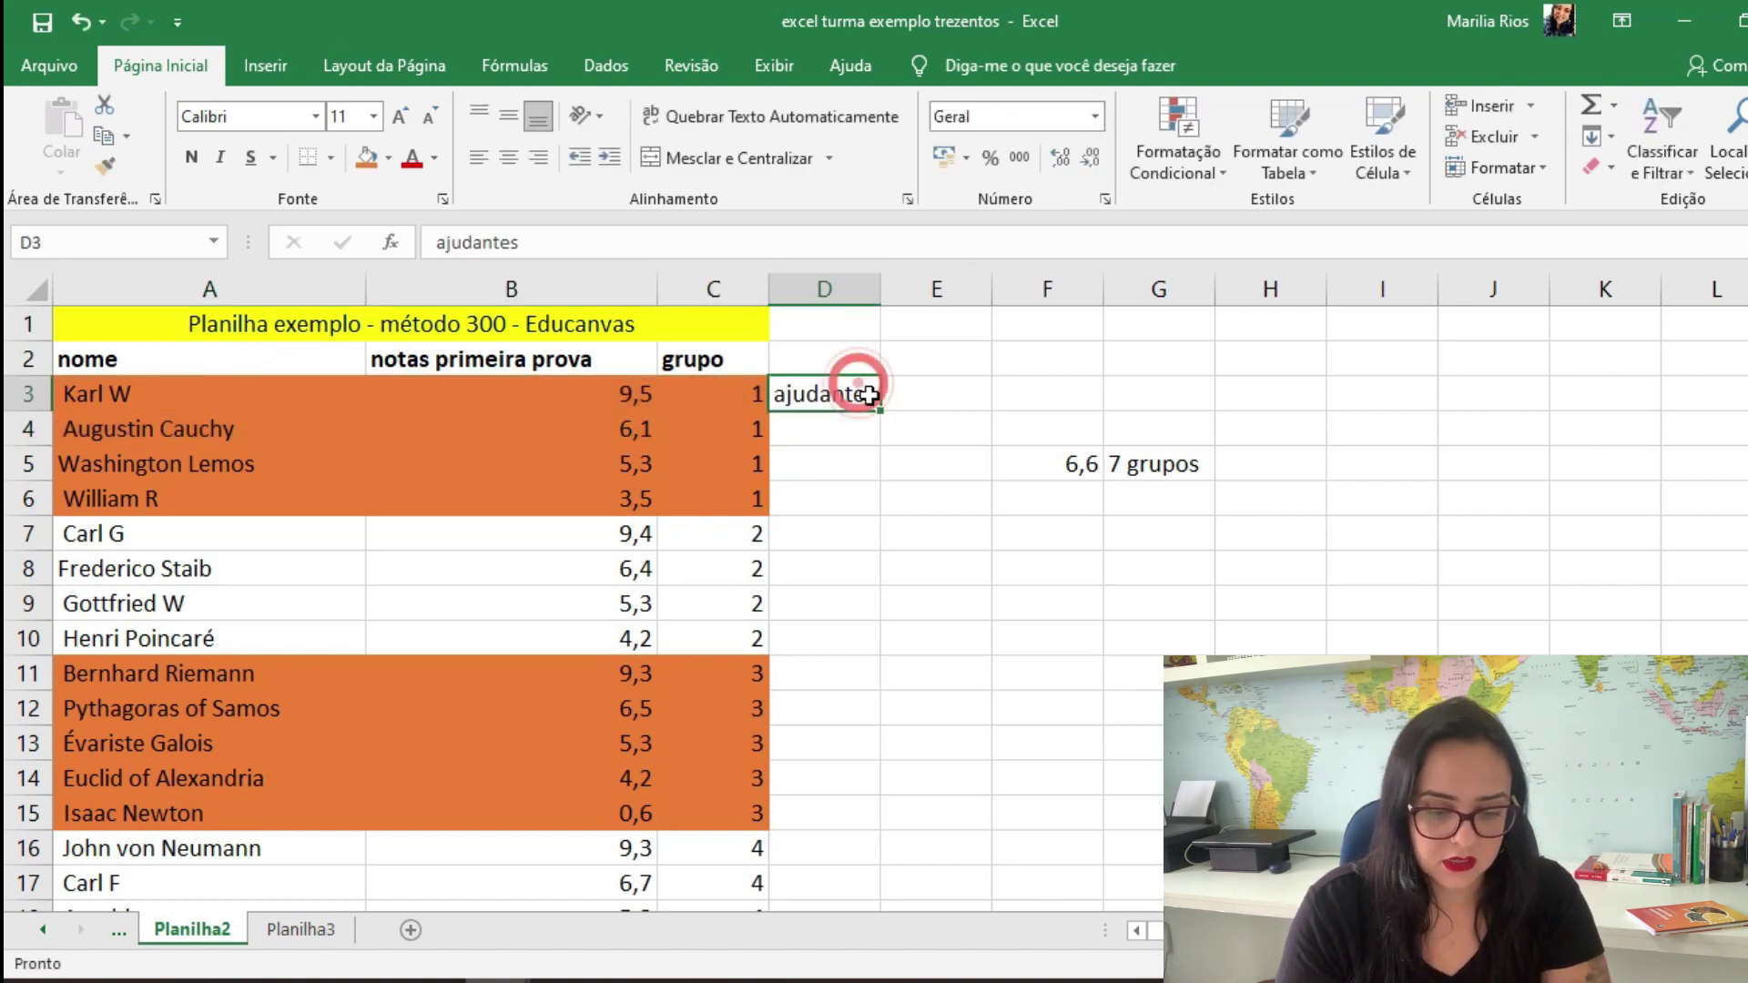
drag(880, 411, 874, 442)
Enter "ajudados" in D5 and fill it down to D6 for the other two students of group 1
click(821, 462)
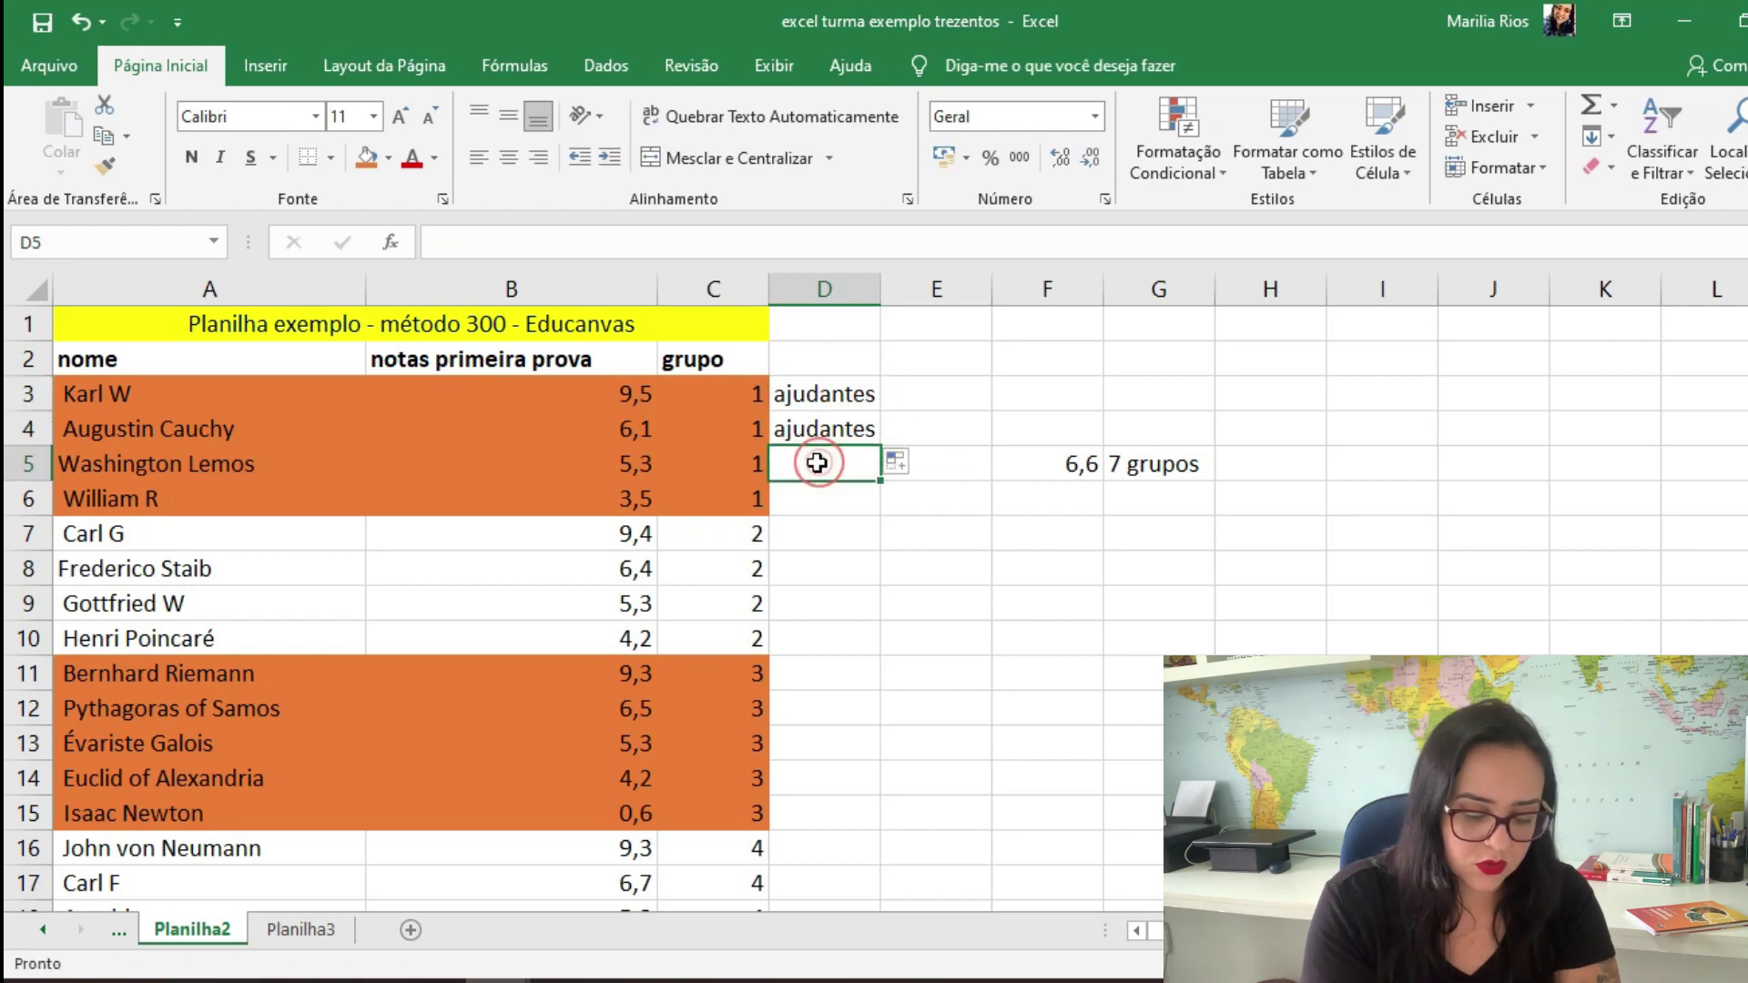
text(ajudados)
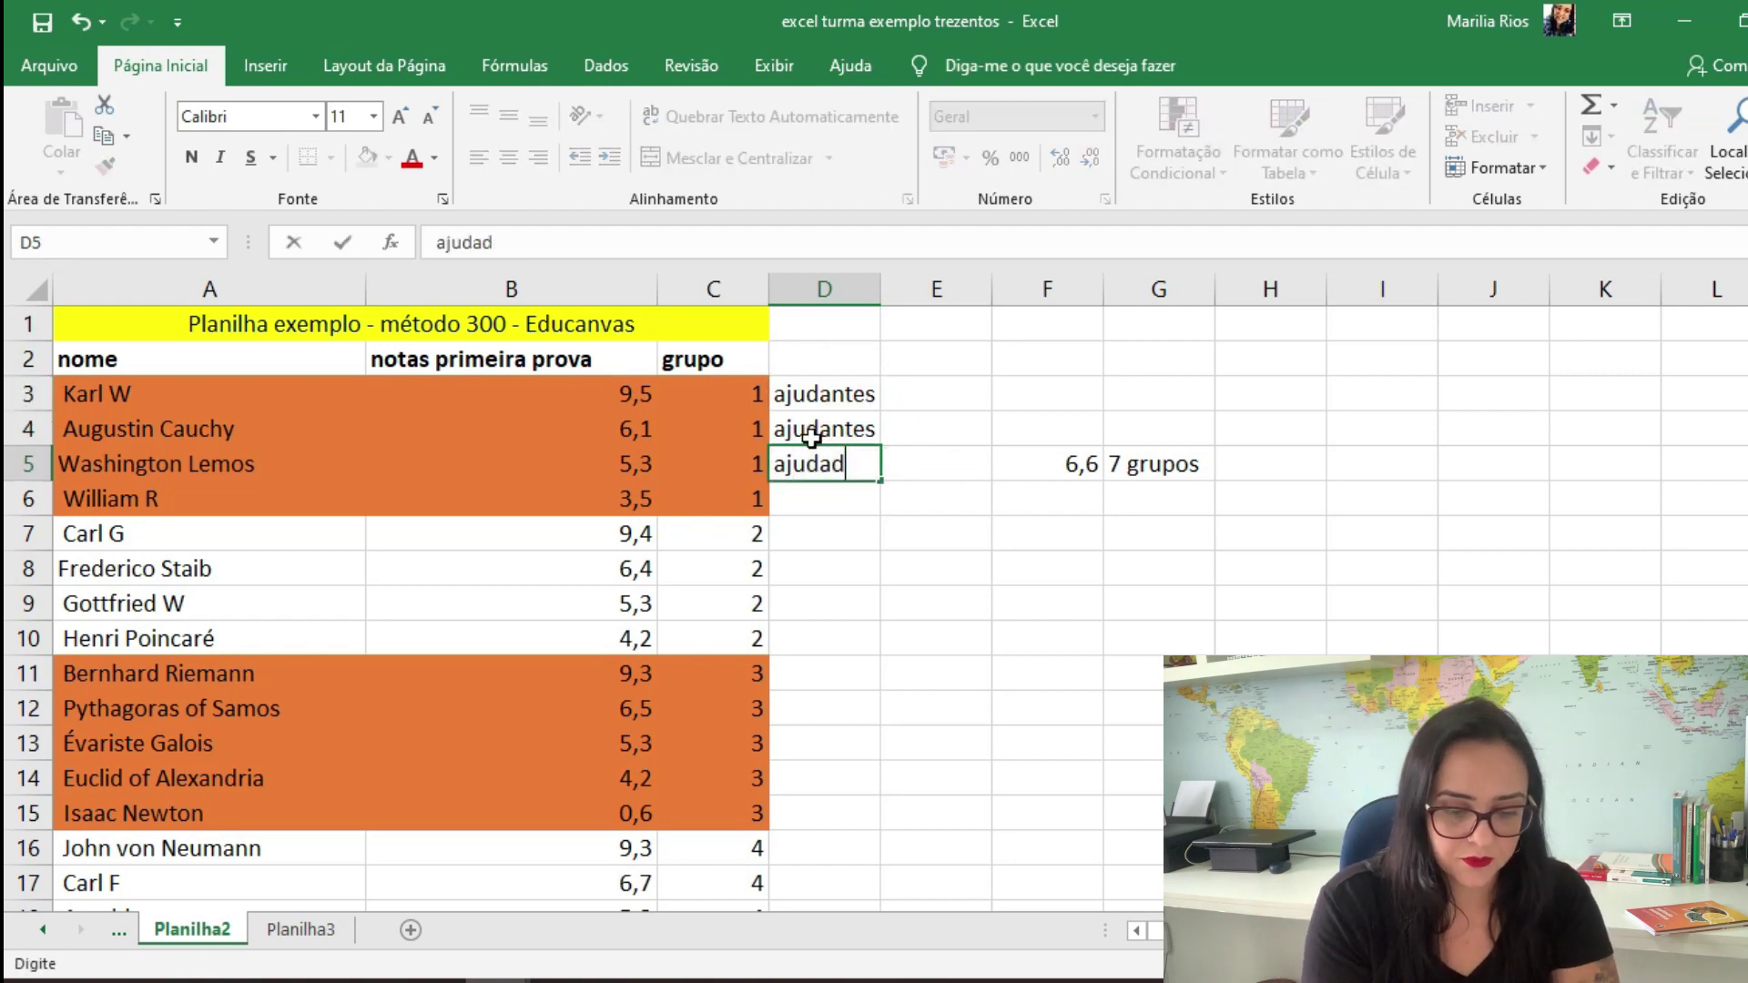
click(898, 483)
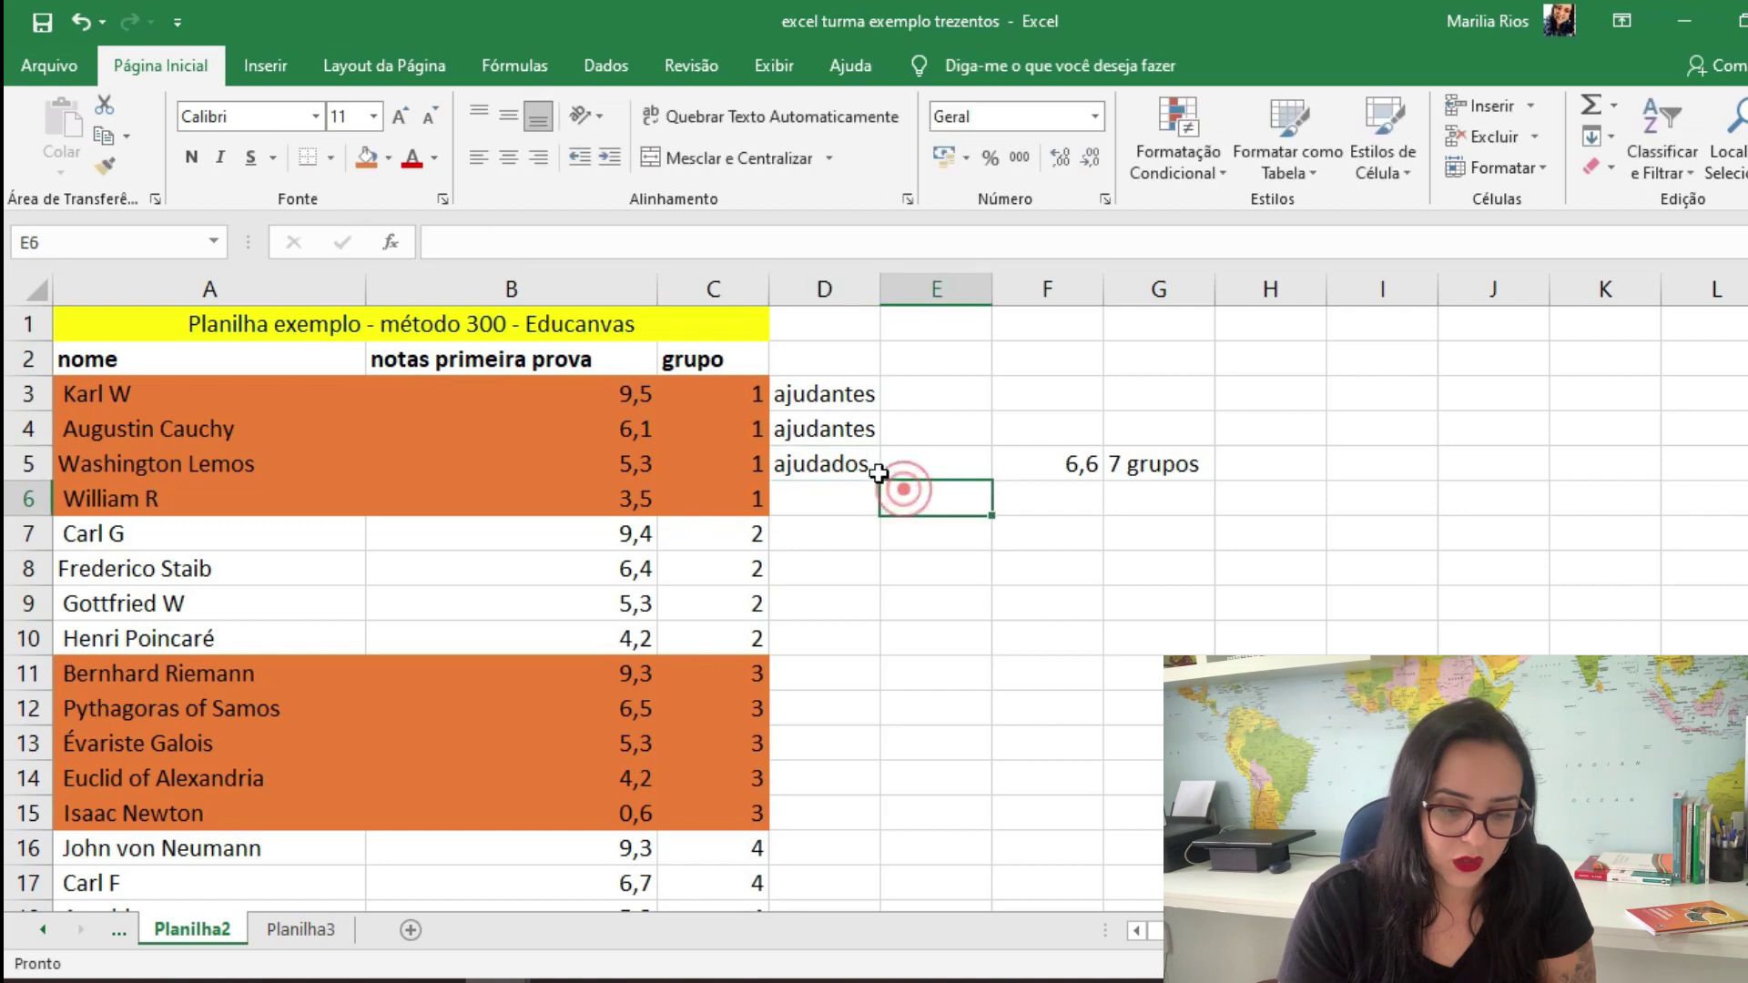
click(858, 466)
drag(880, 481, 878, 520)
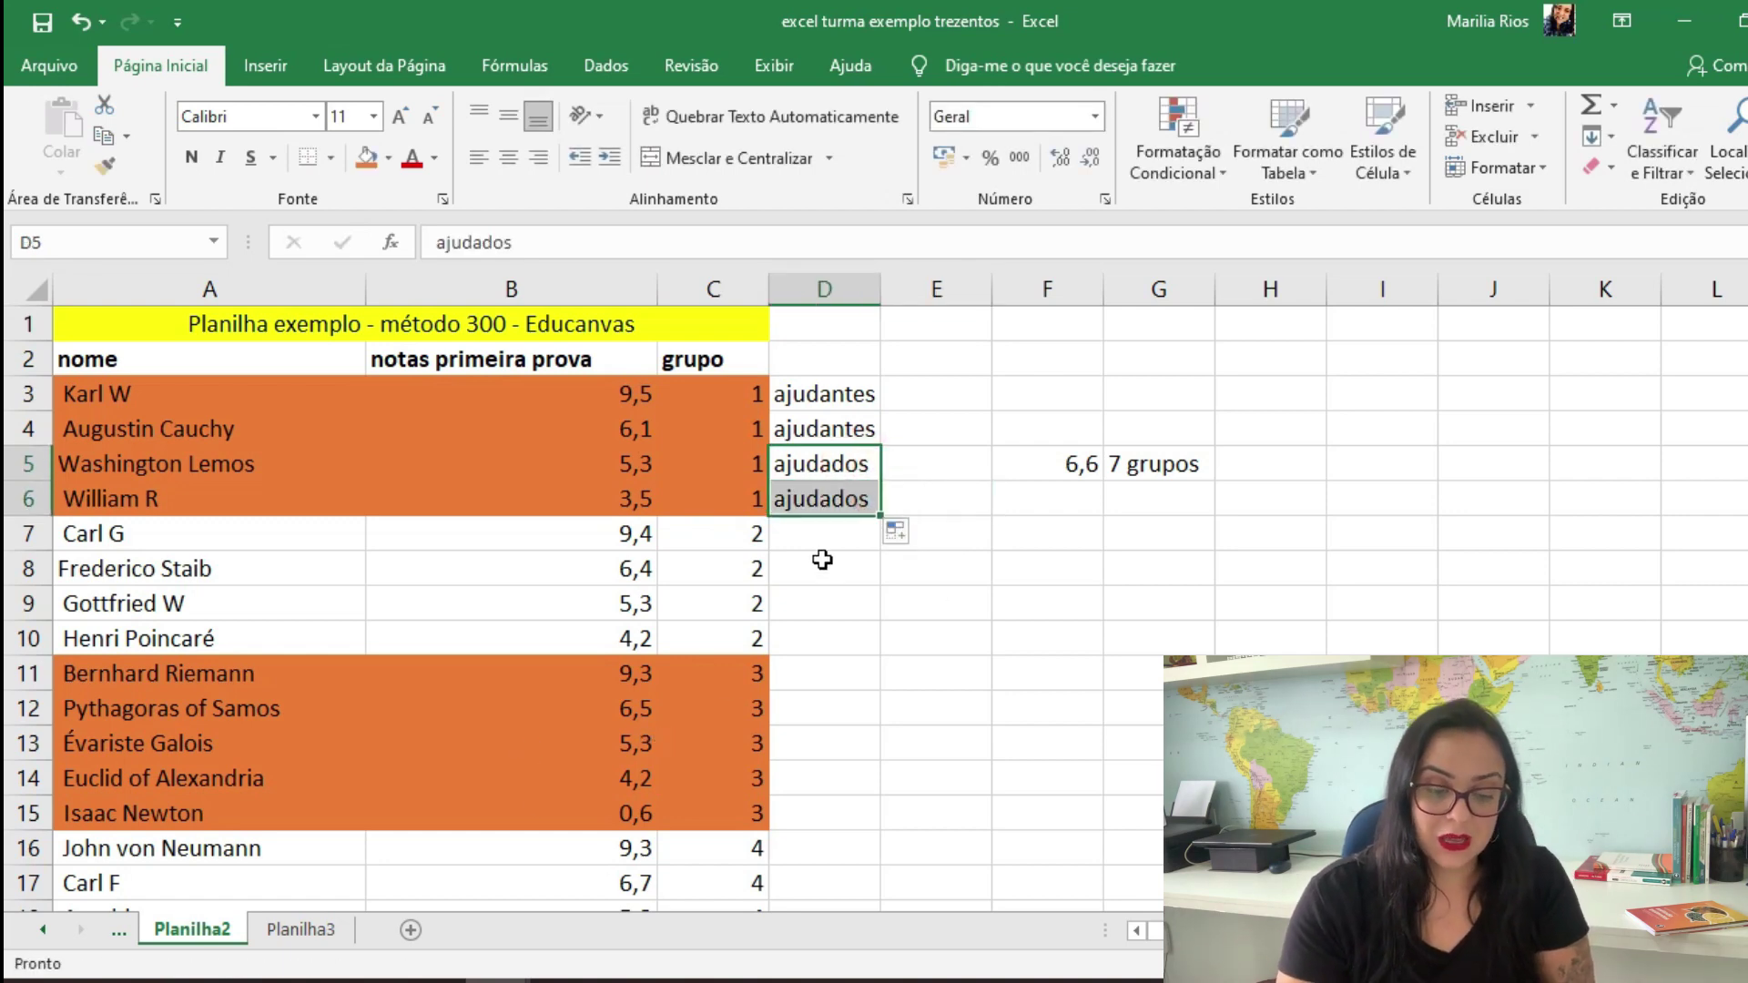
Examine the first-test grades within groups 4 to 7 to compare helpers with helped students
scroll(788, 592, down, 3)
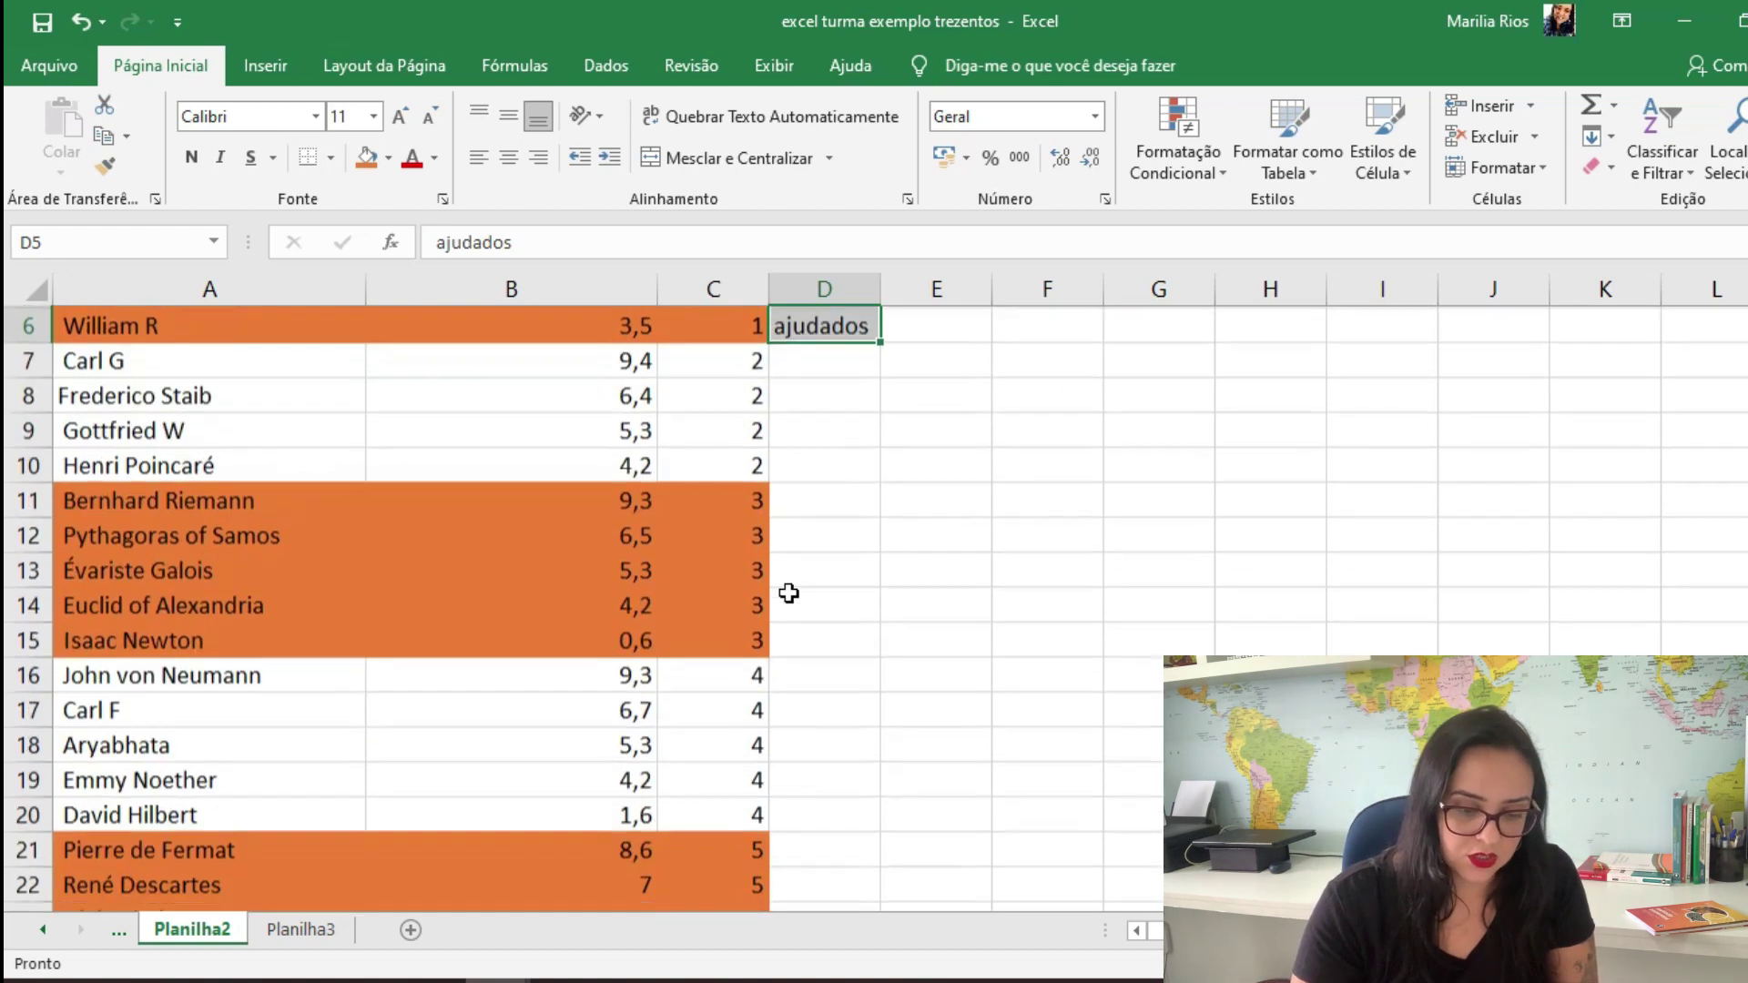
click(616, 584)
scroll(616, 583, down, 2)
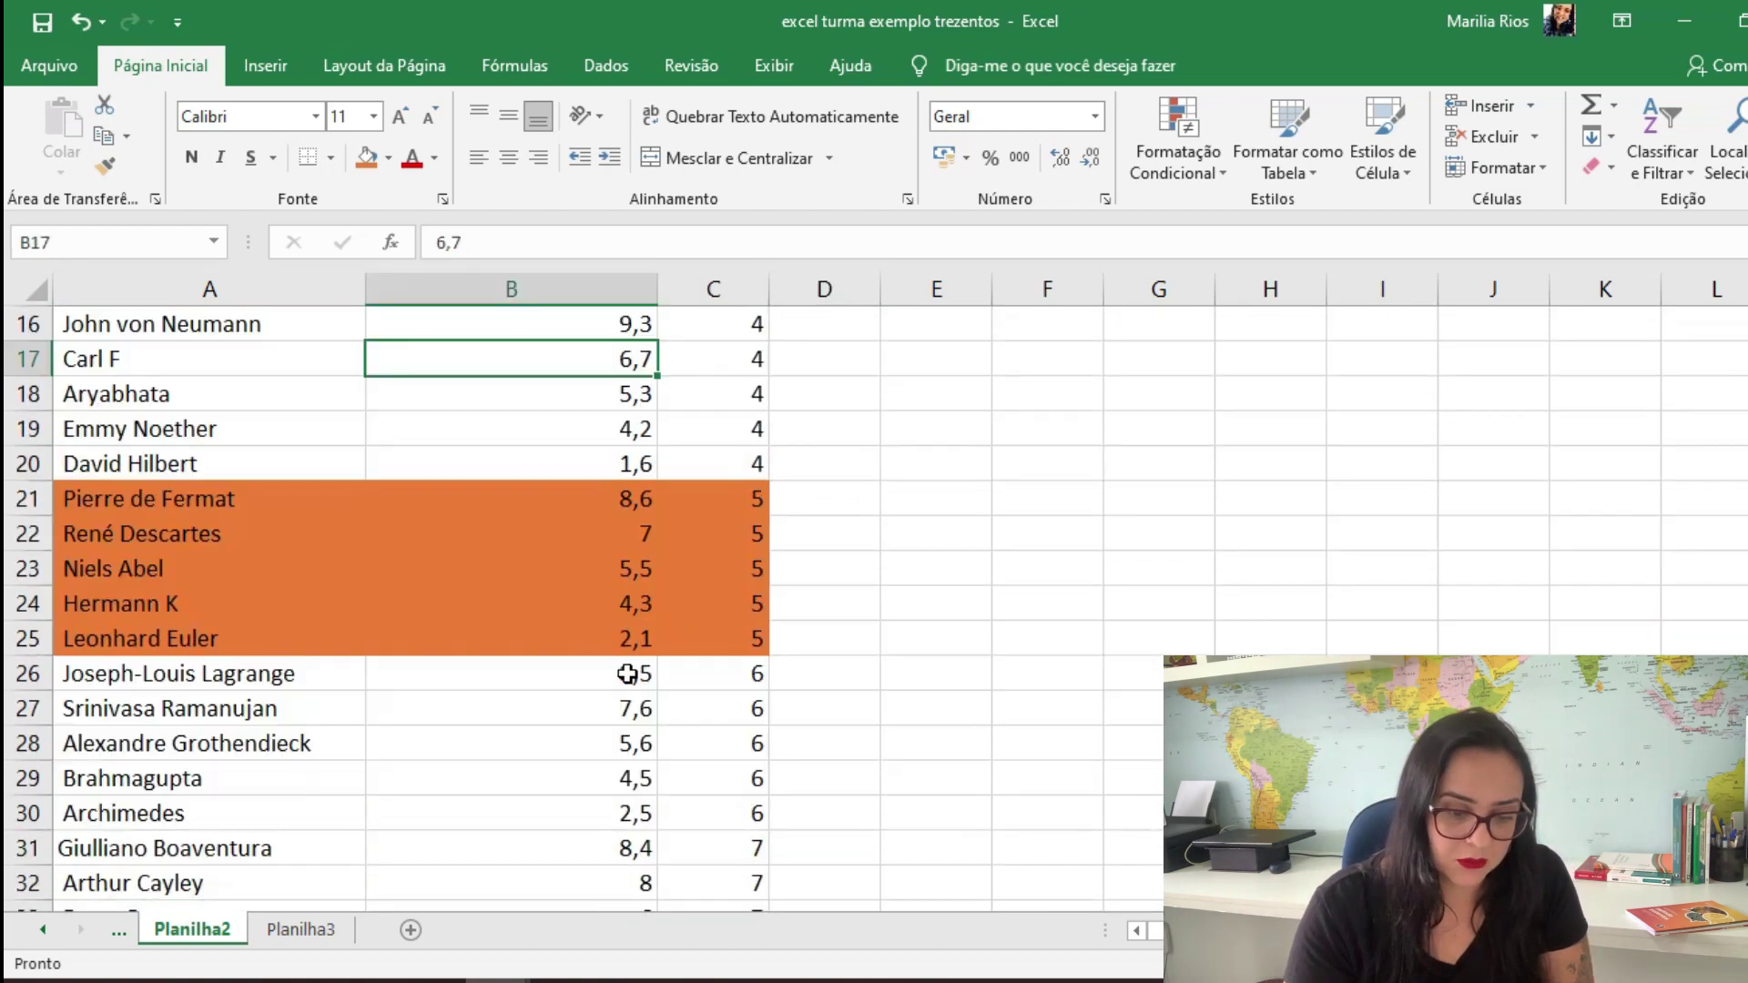
click(601, 544)
click(593, 706)
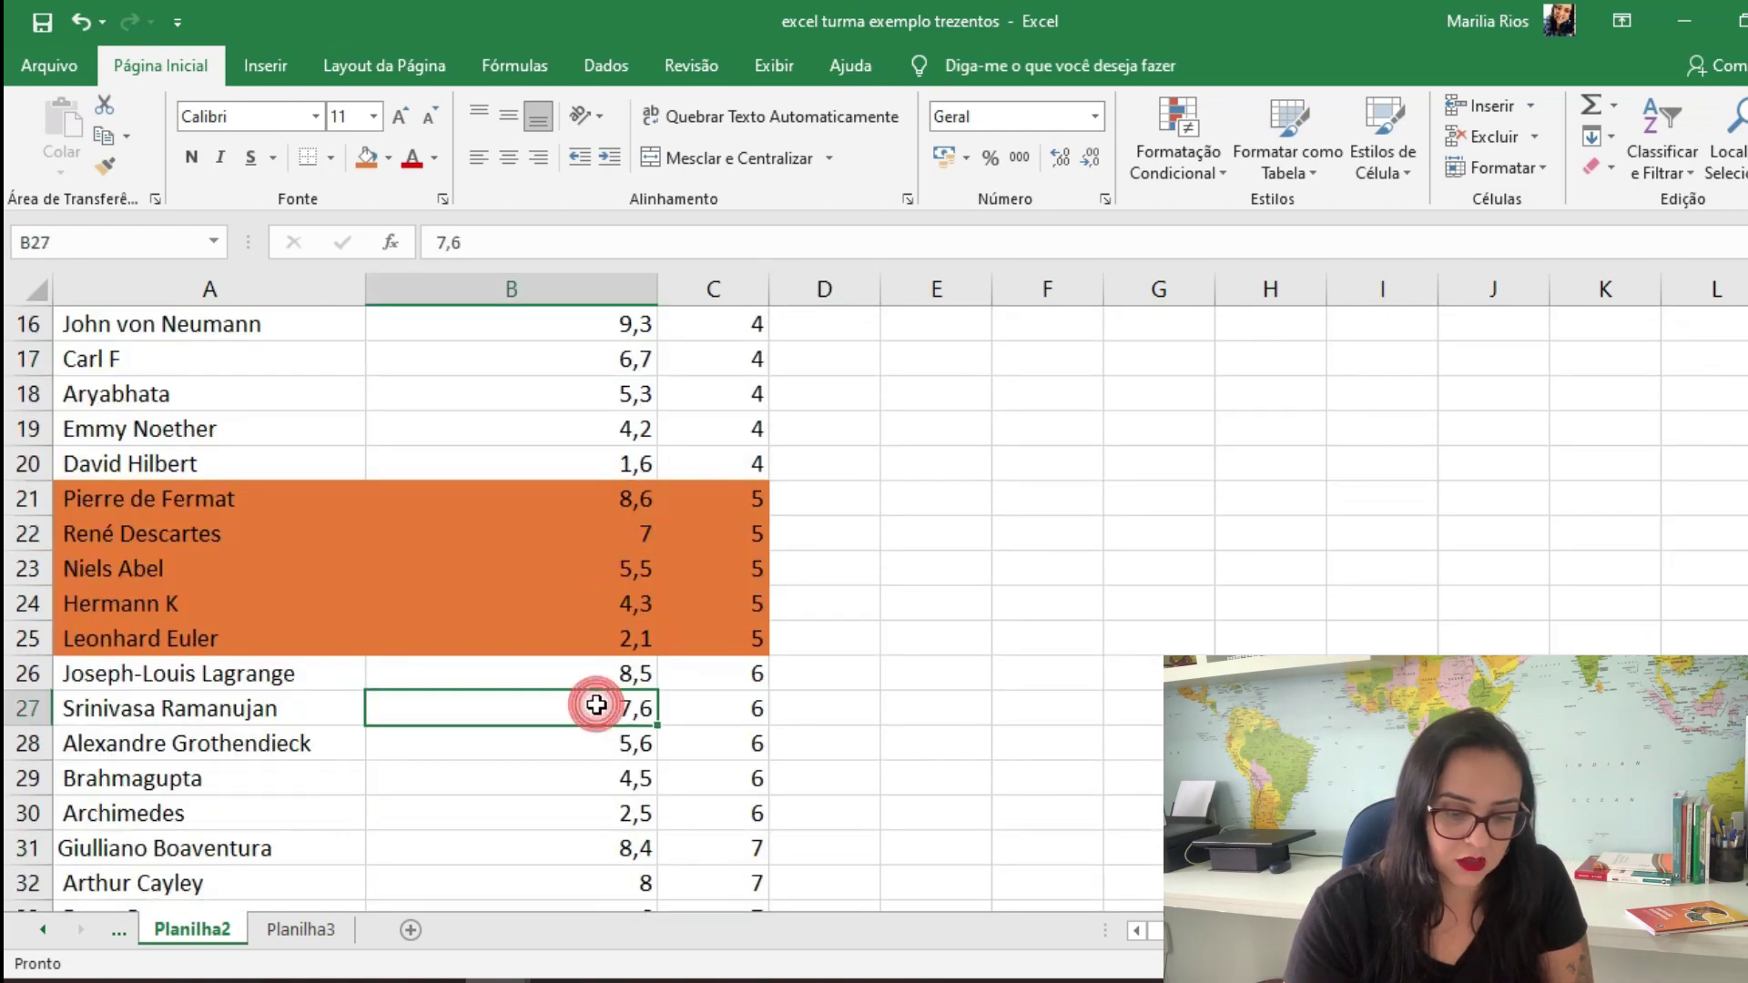
scroll(610, 673, down, 2)
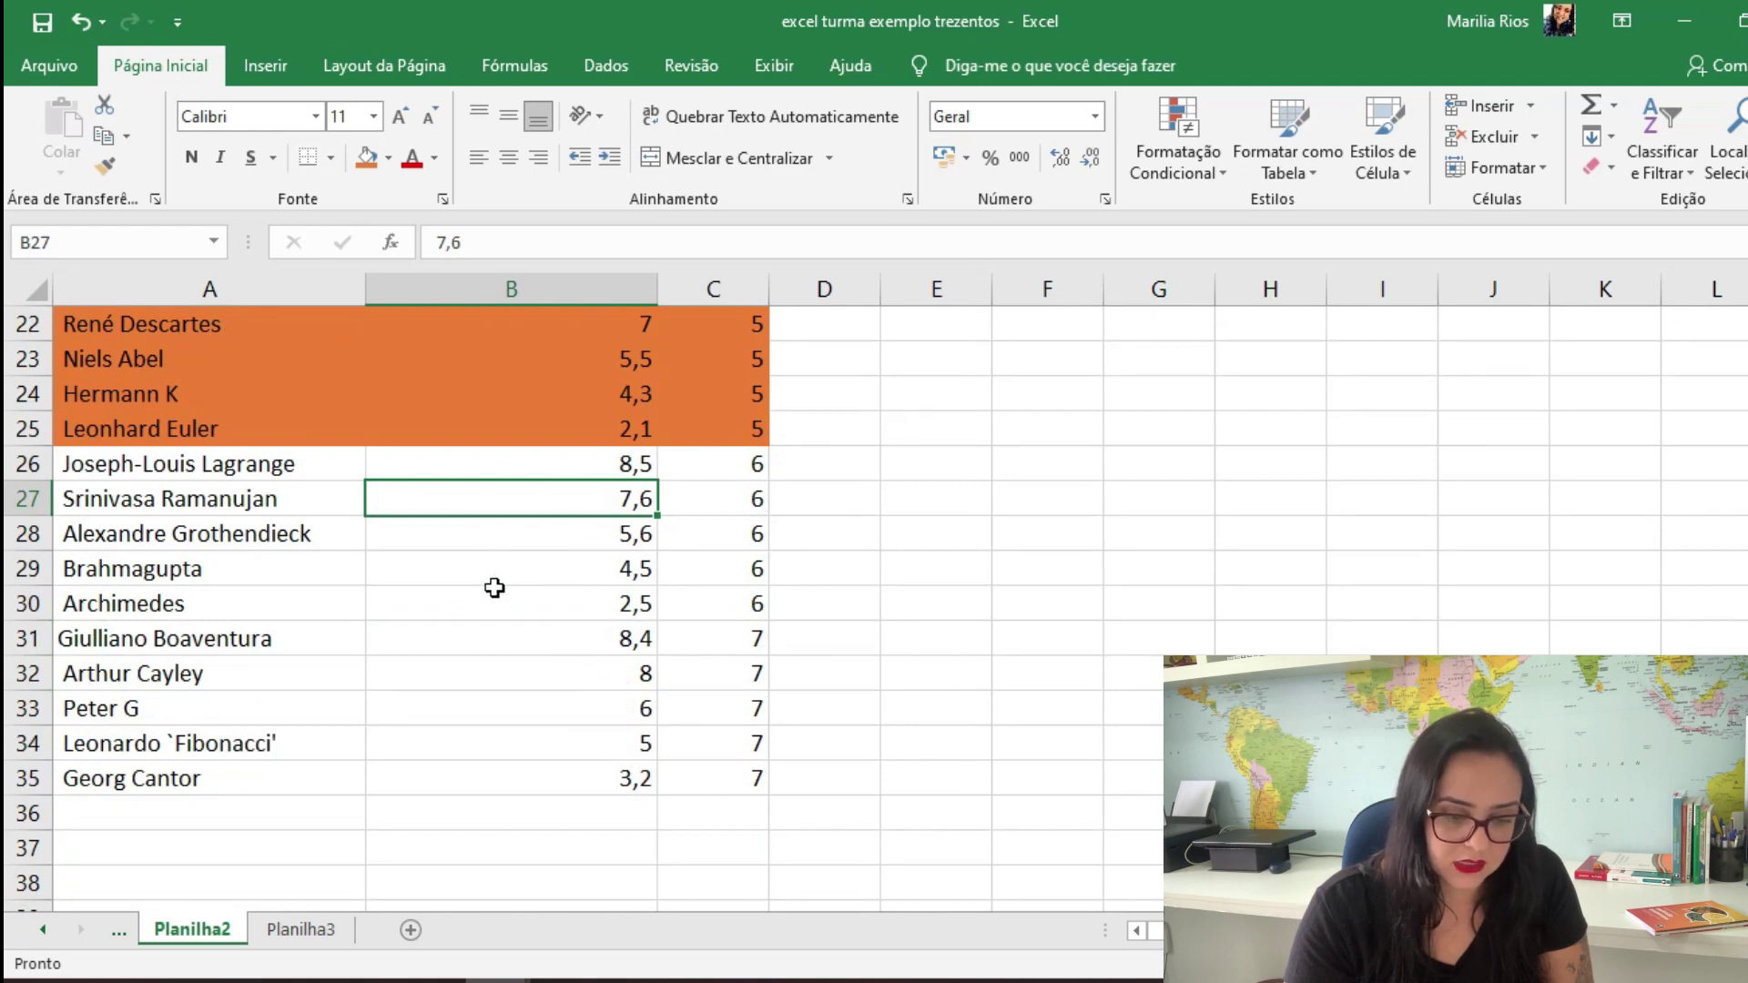
click(589, 645)
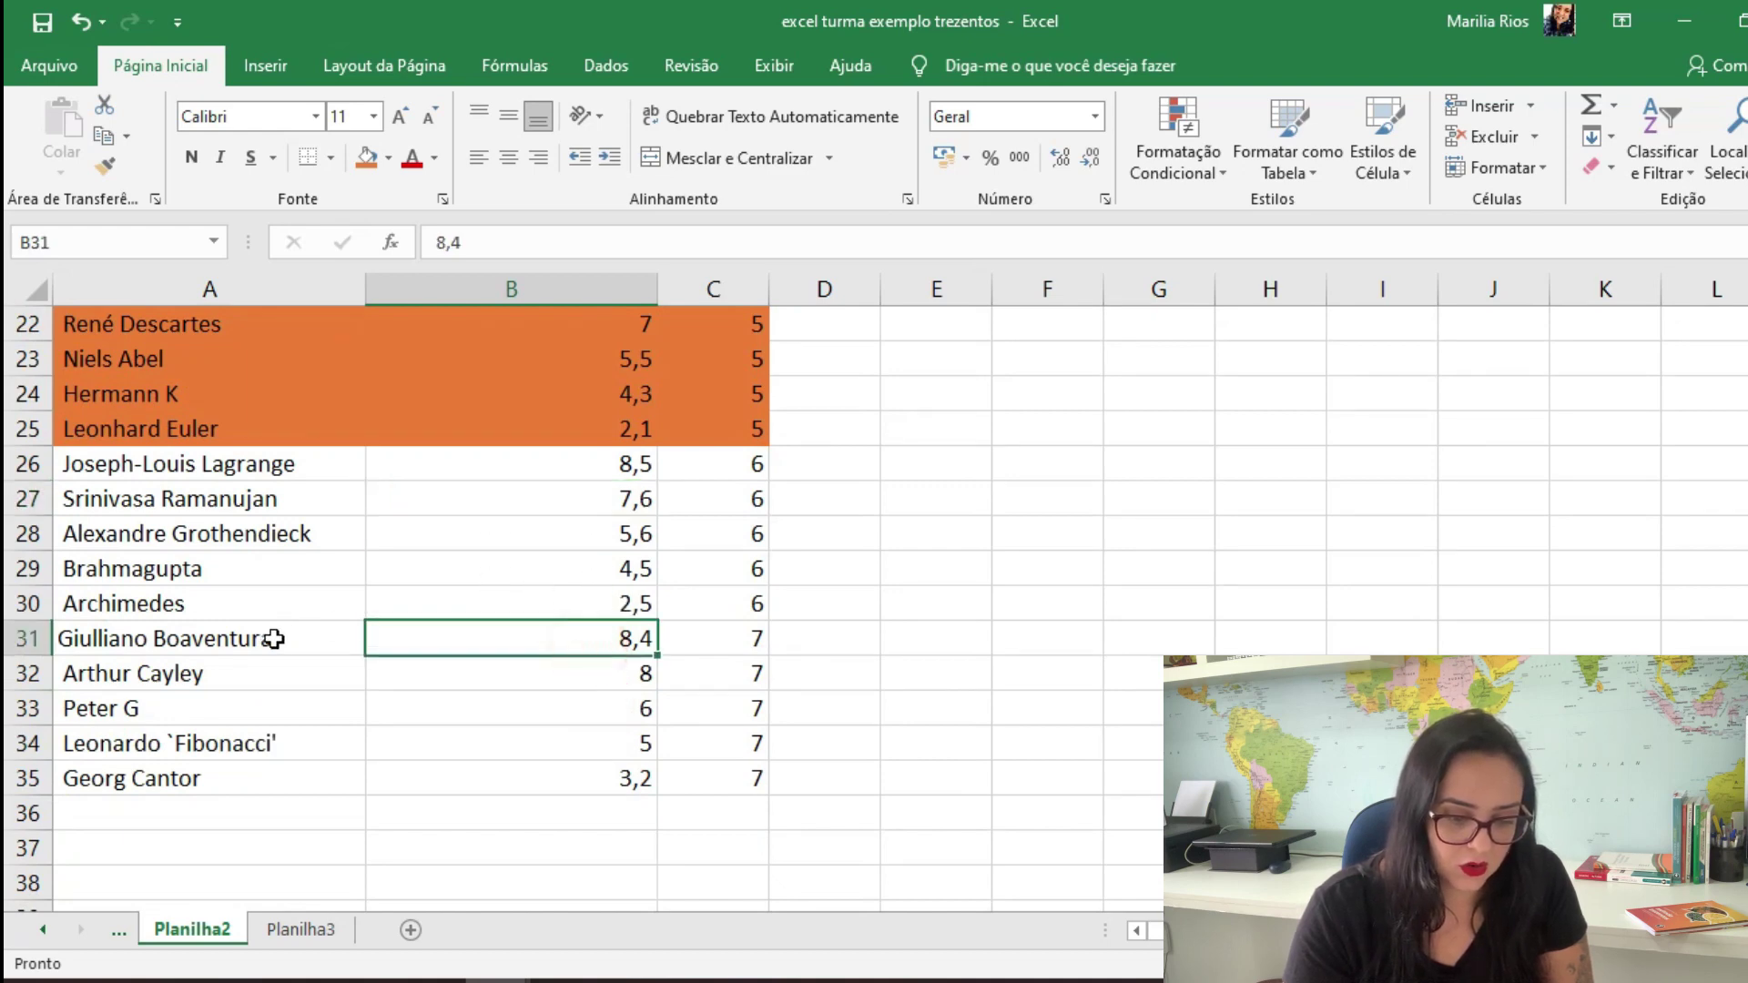
Fill the group 7 rows, cells A31:C35, with the same orange
drag(273, 637, 741, 790)
click(735, 805)
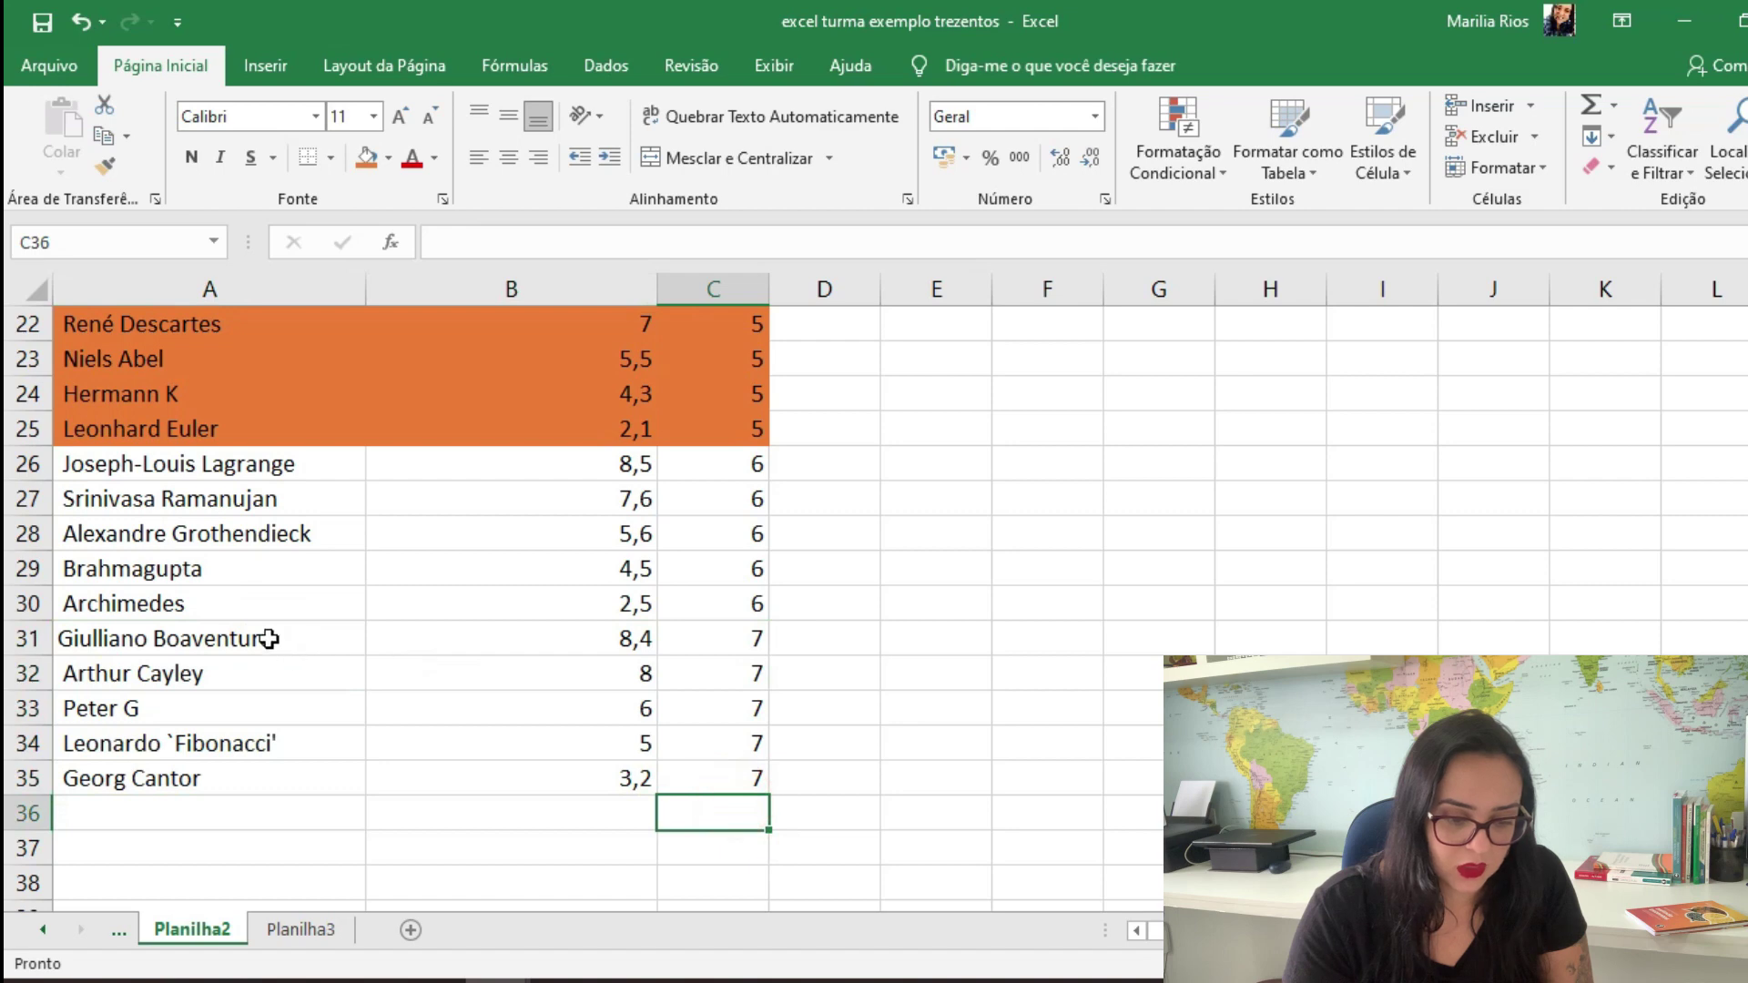
drag(265, 636, 700, 781)
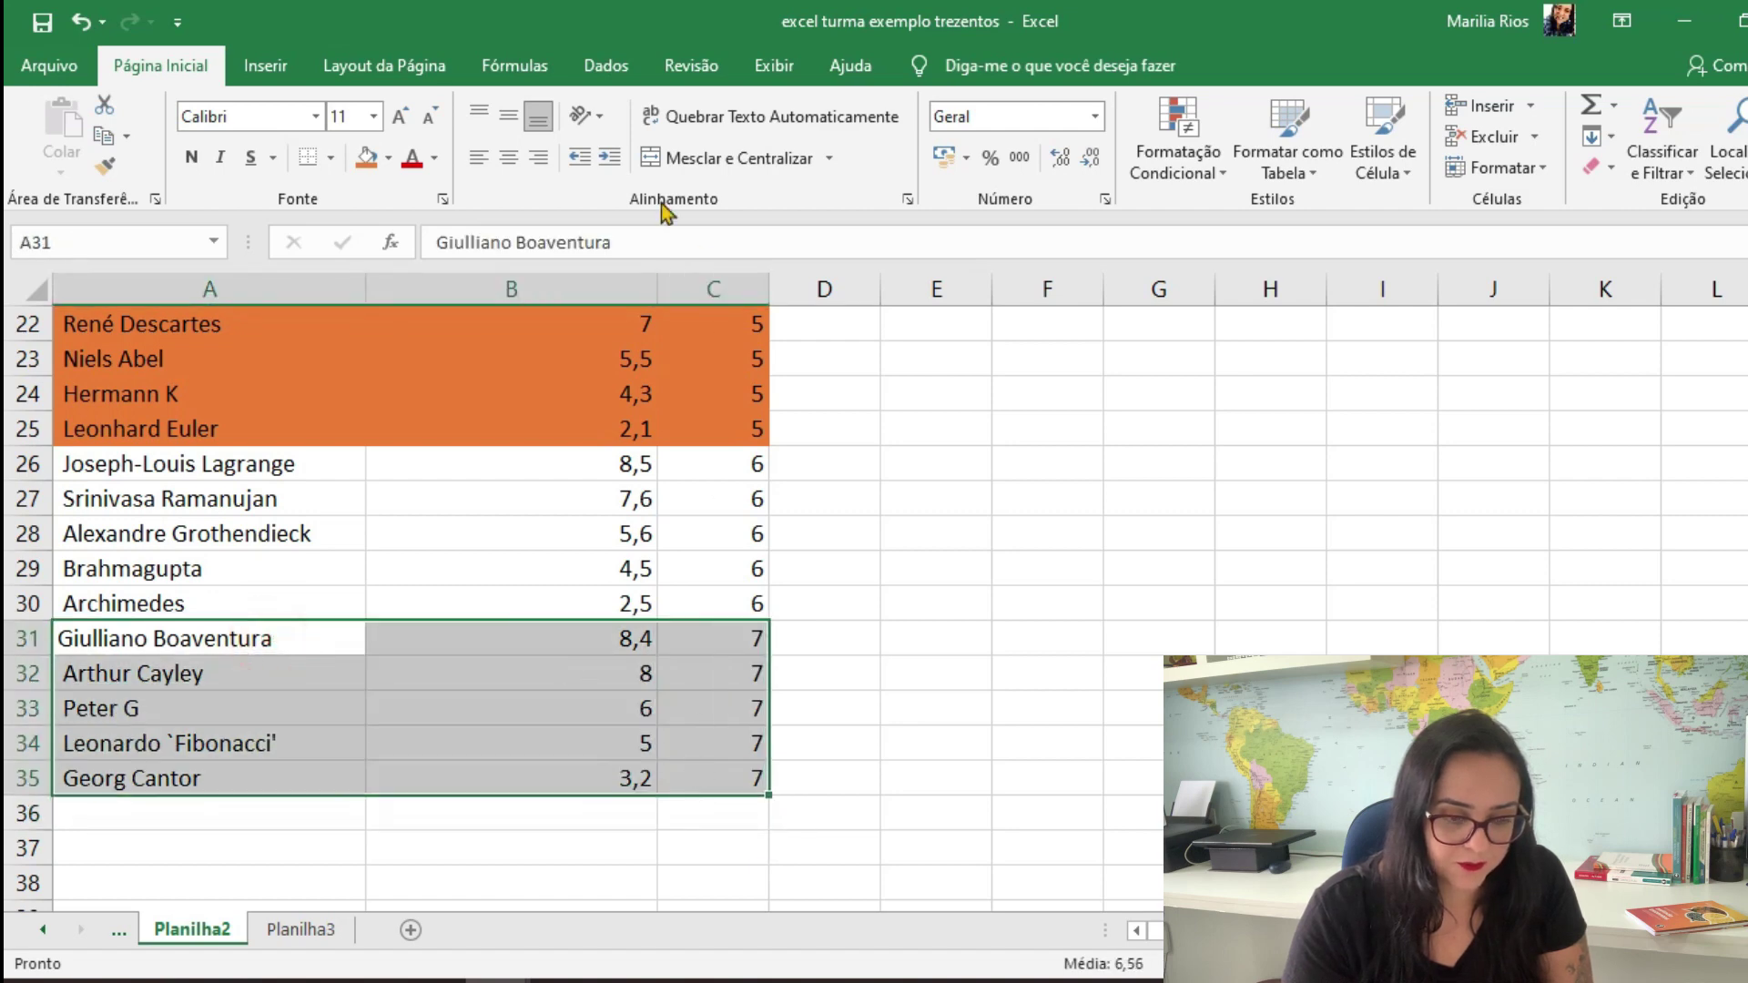
click(367, 157)
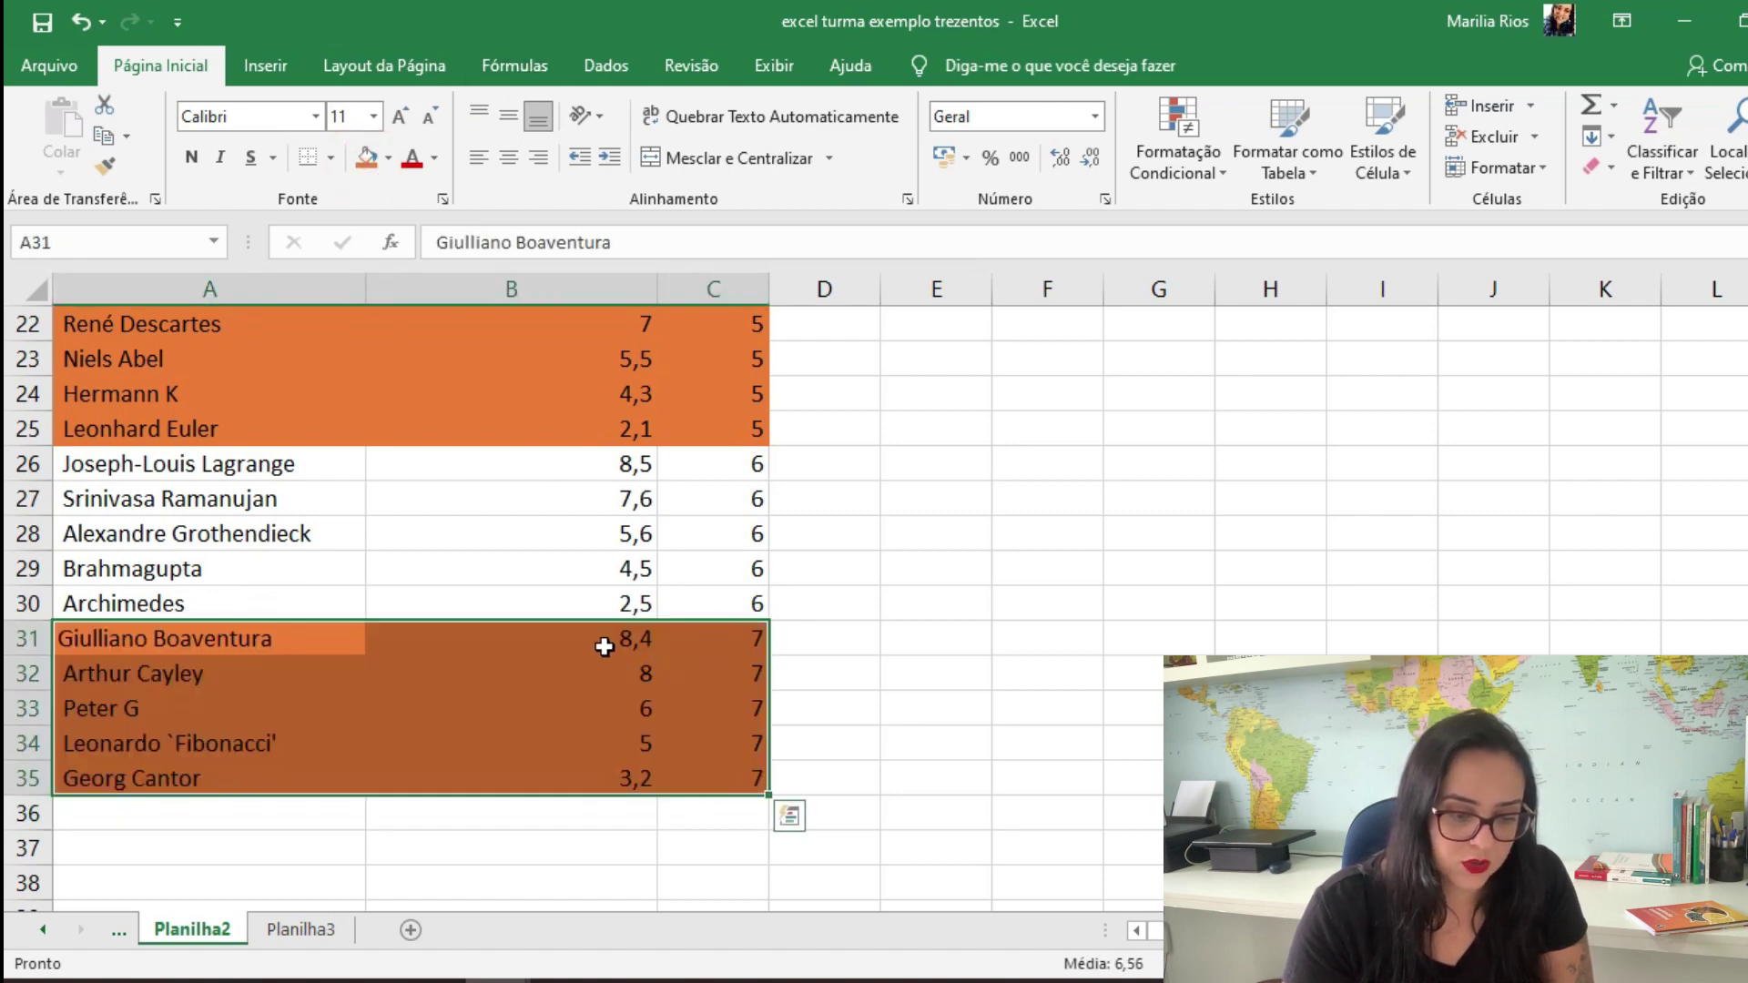
Compare the second-highest grade of group 7 with those of the groups above, back up to group 1
click(625, 669)
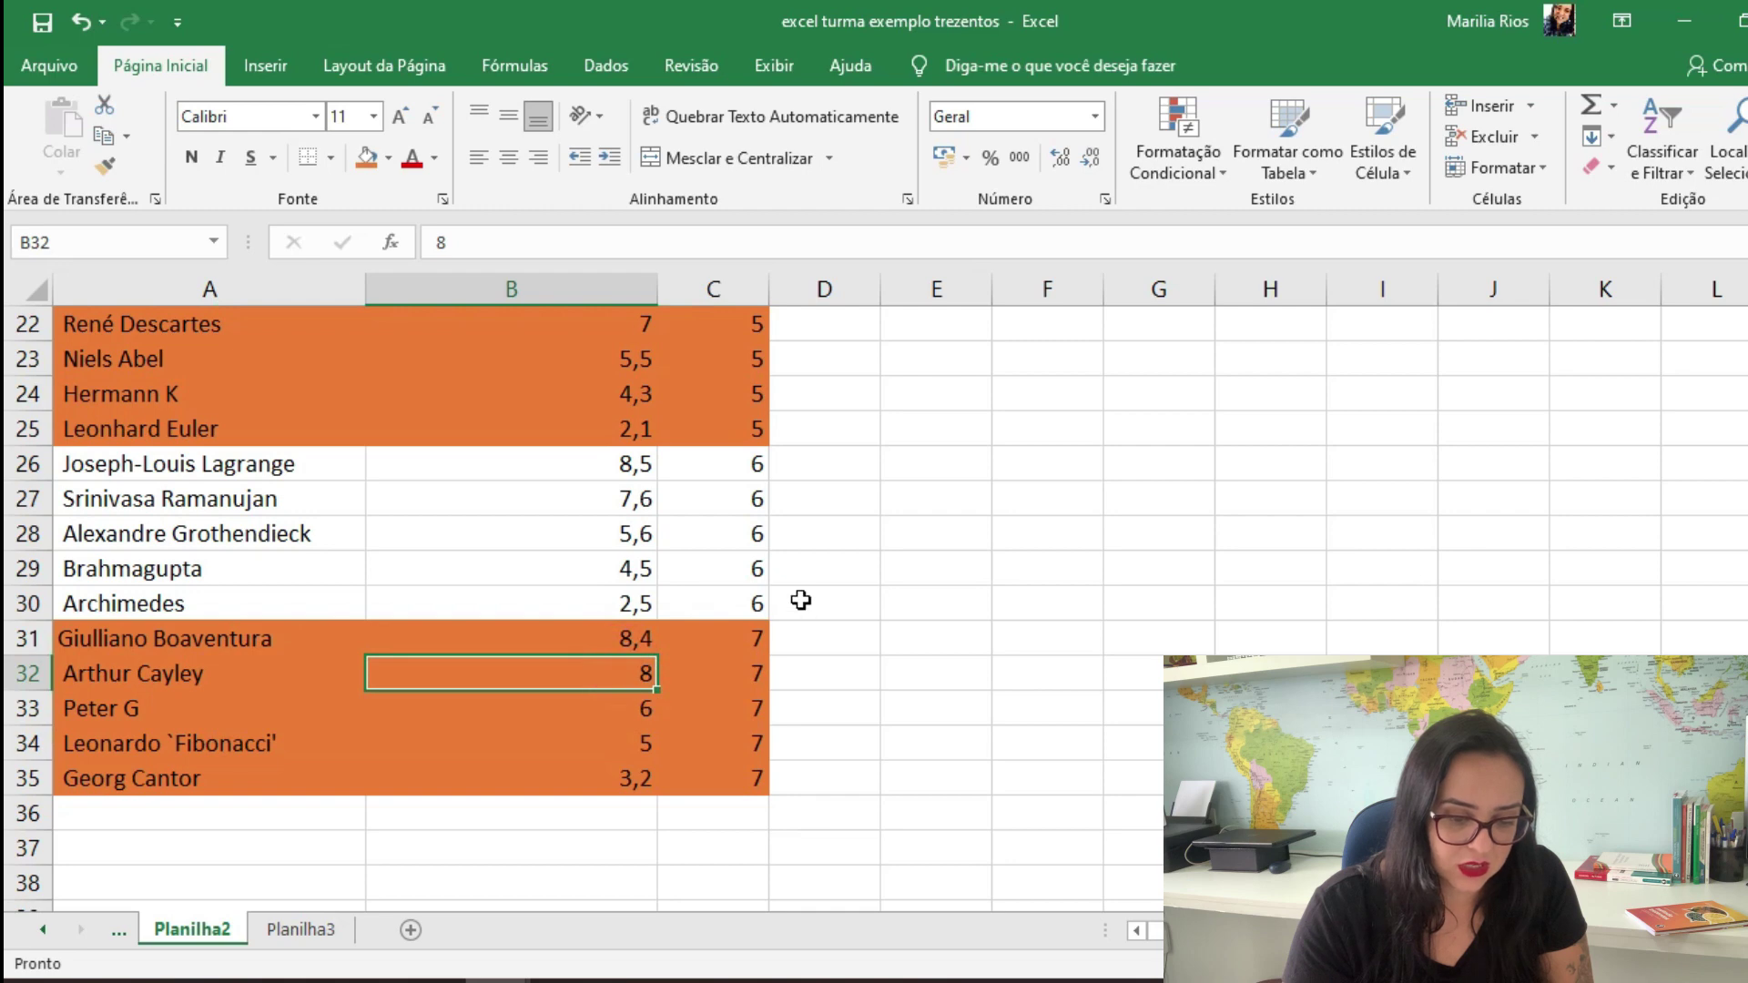
scroll(644, 667, up, 5)
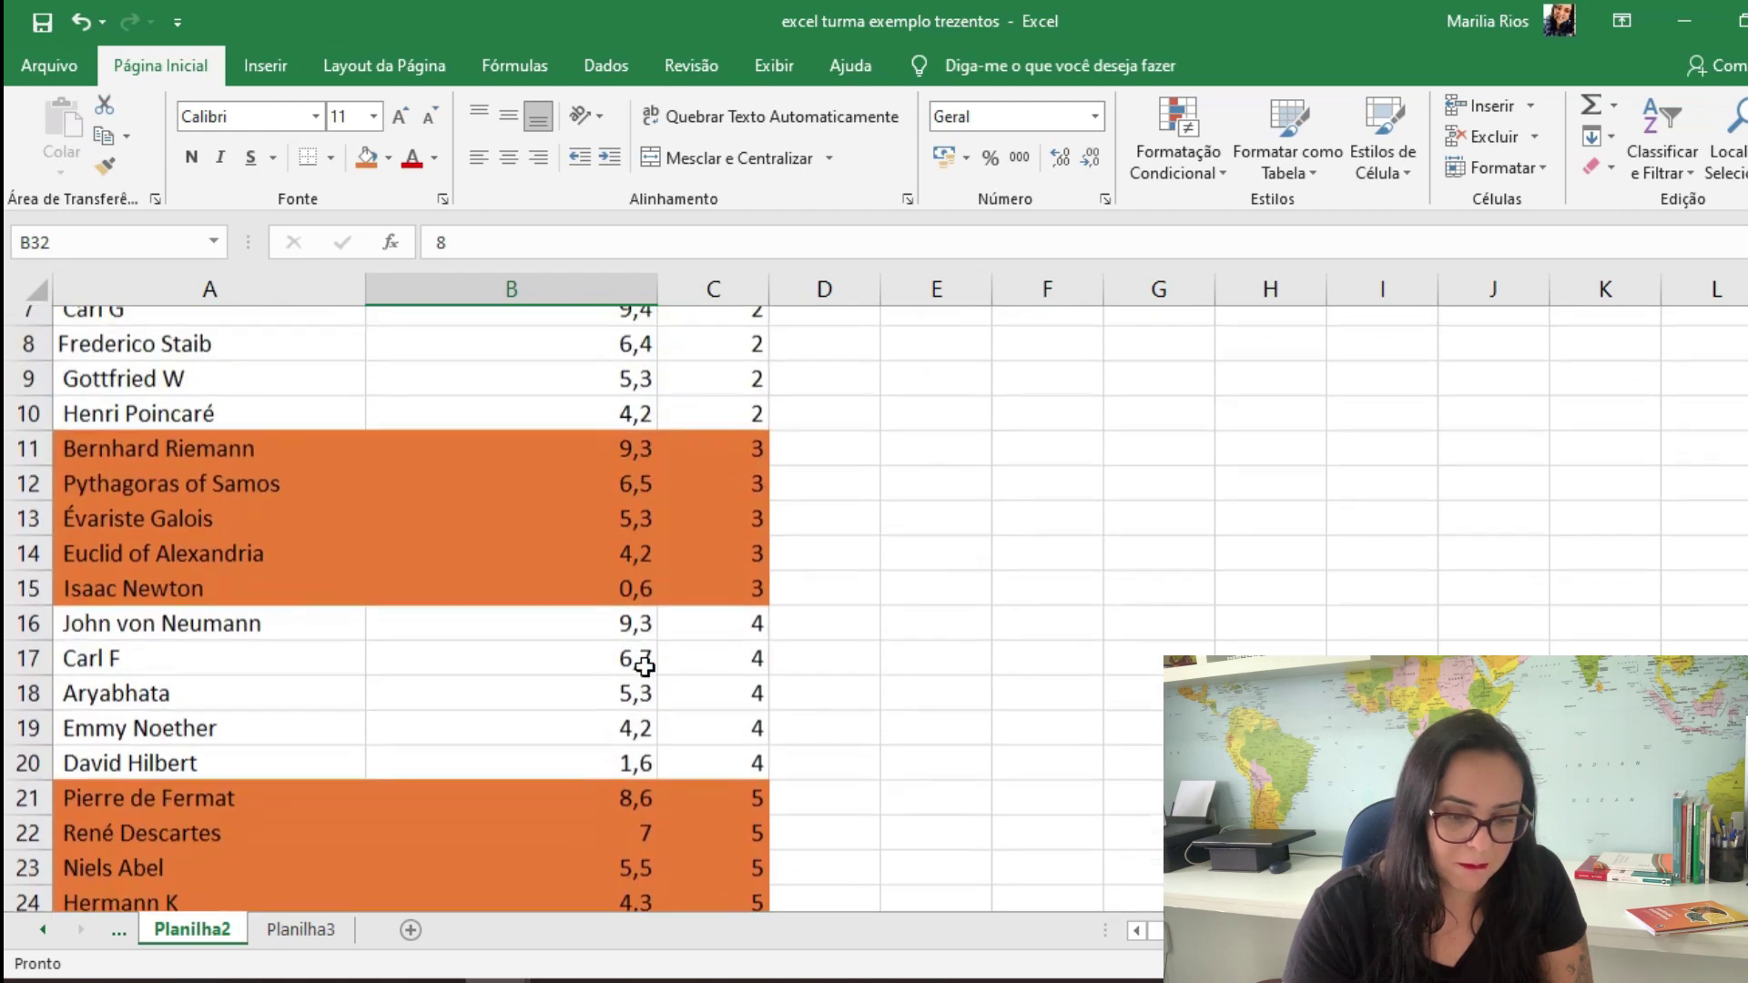
scroll(645, 667, up, 2)
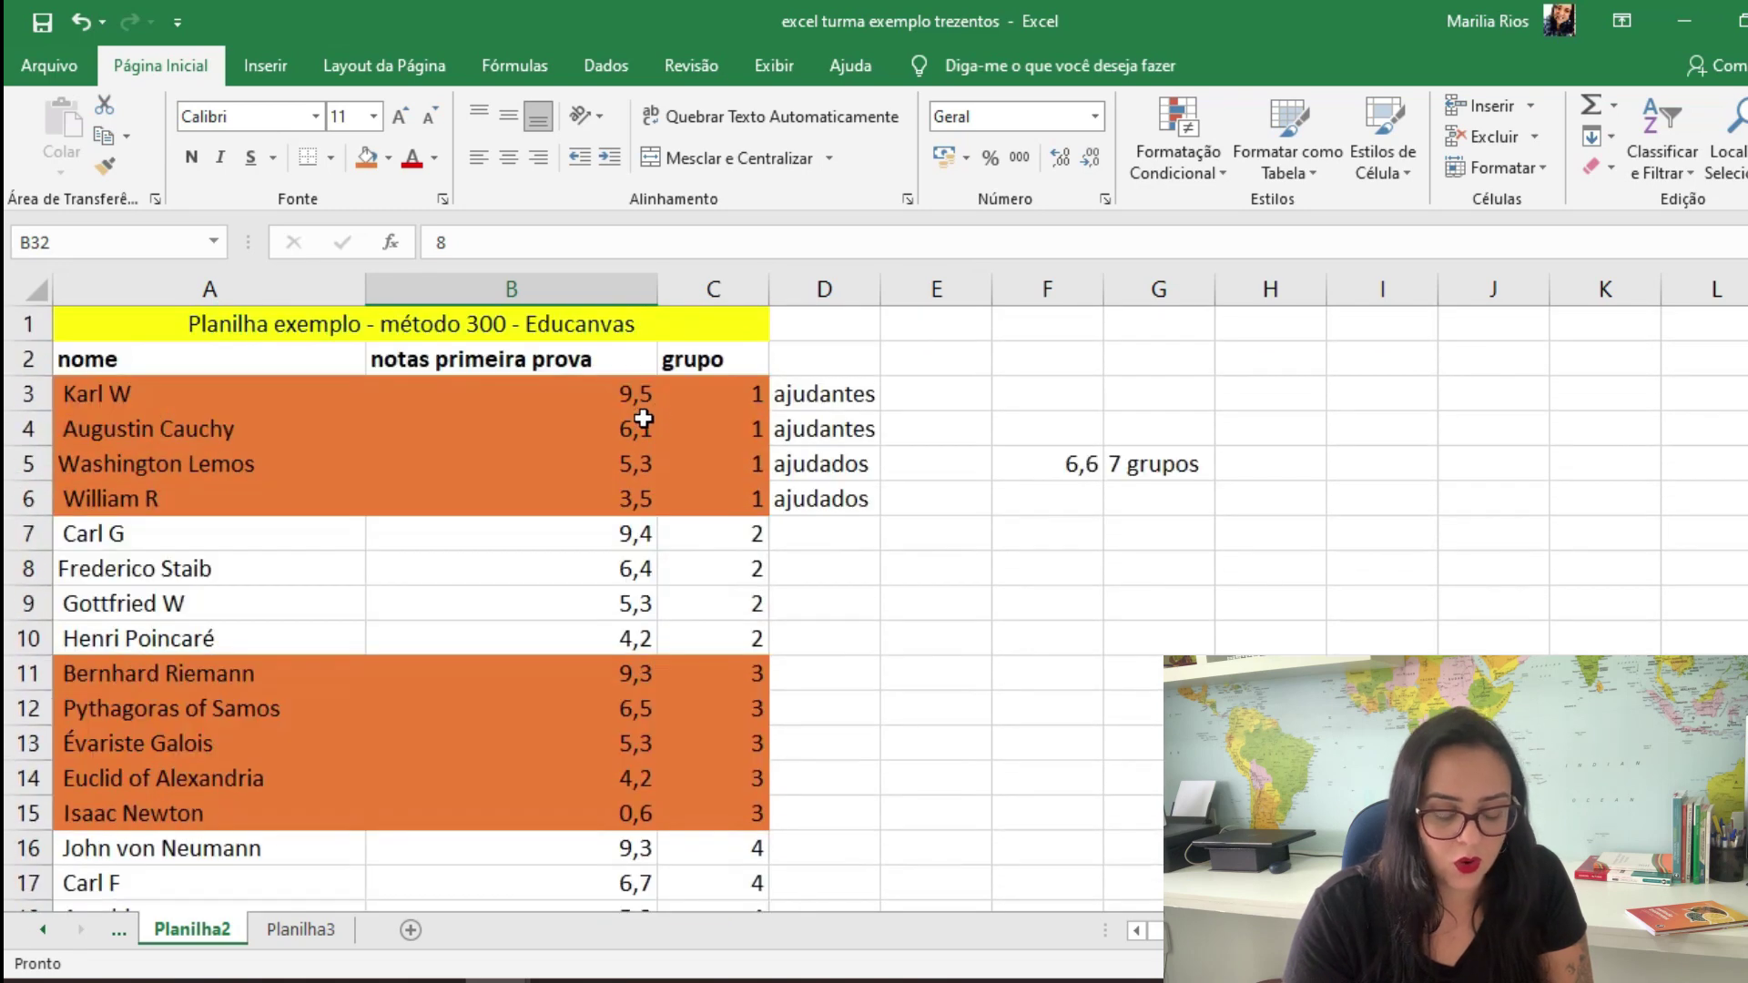
click(642, 427)
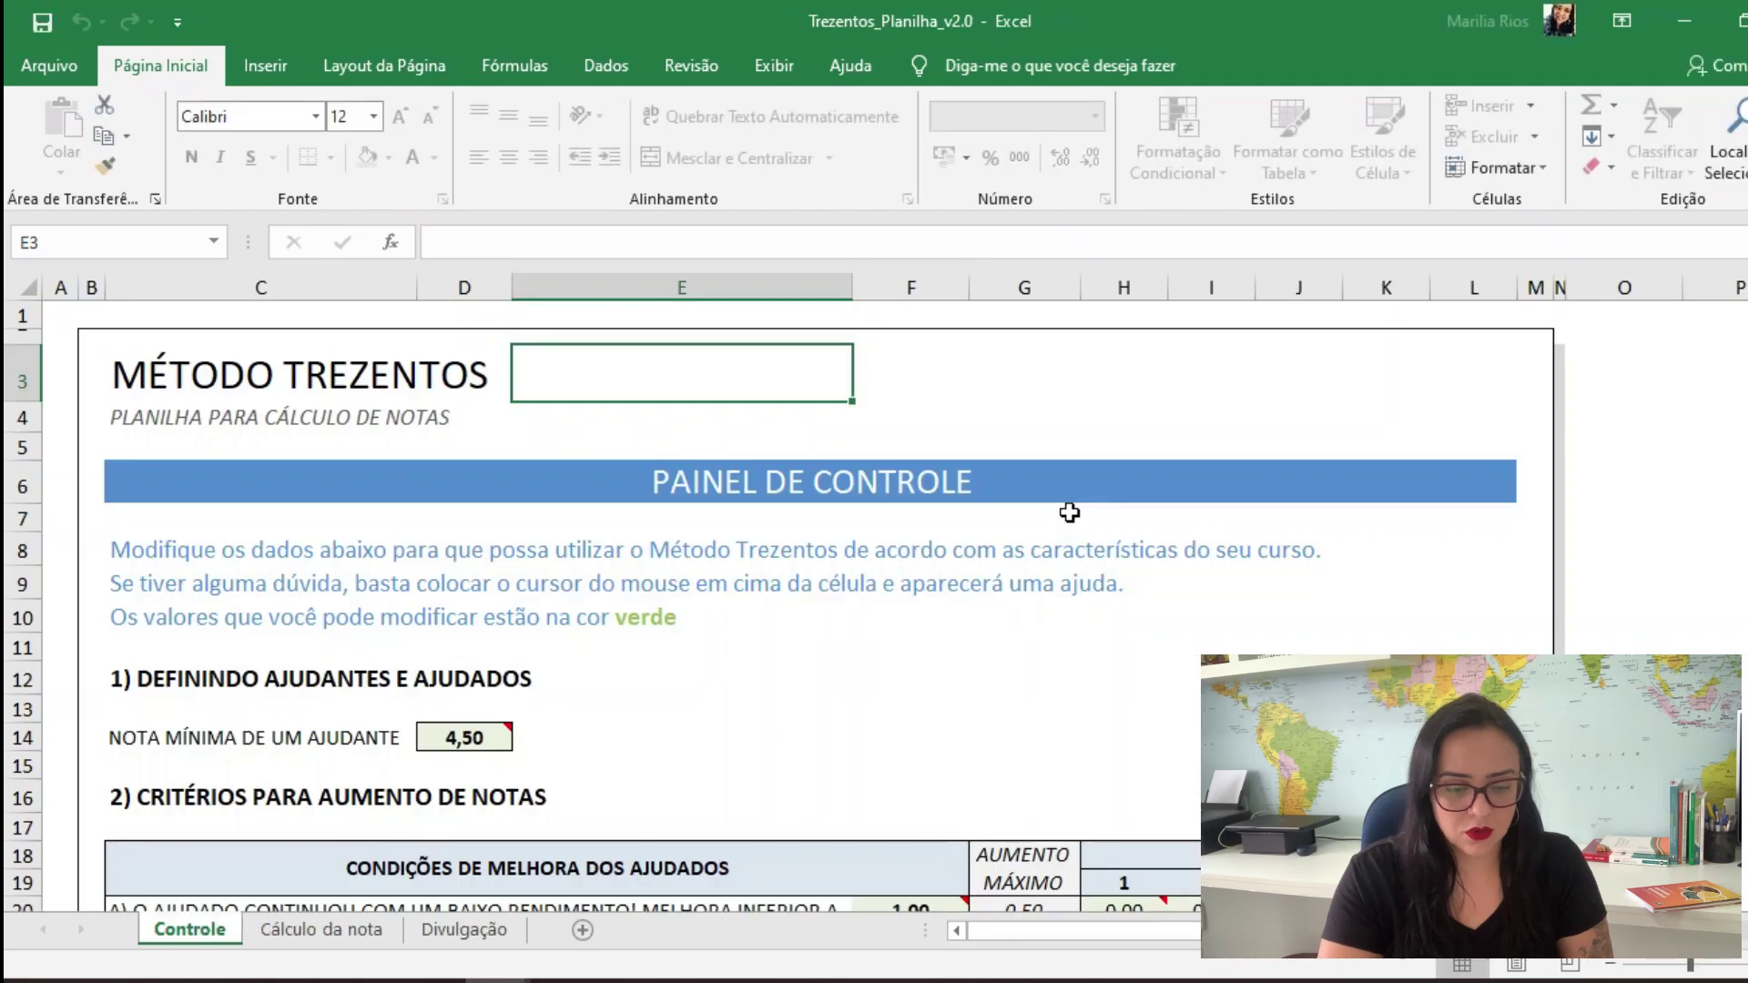
Examine the Controle sheet's minimum helper grade, grade-increase criteria, help evaluation and final-grade settings
scroll(982, 576, down, 1)
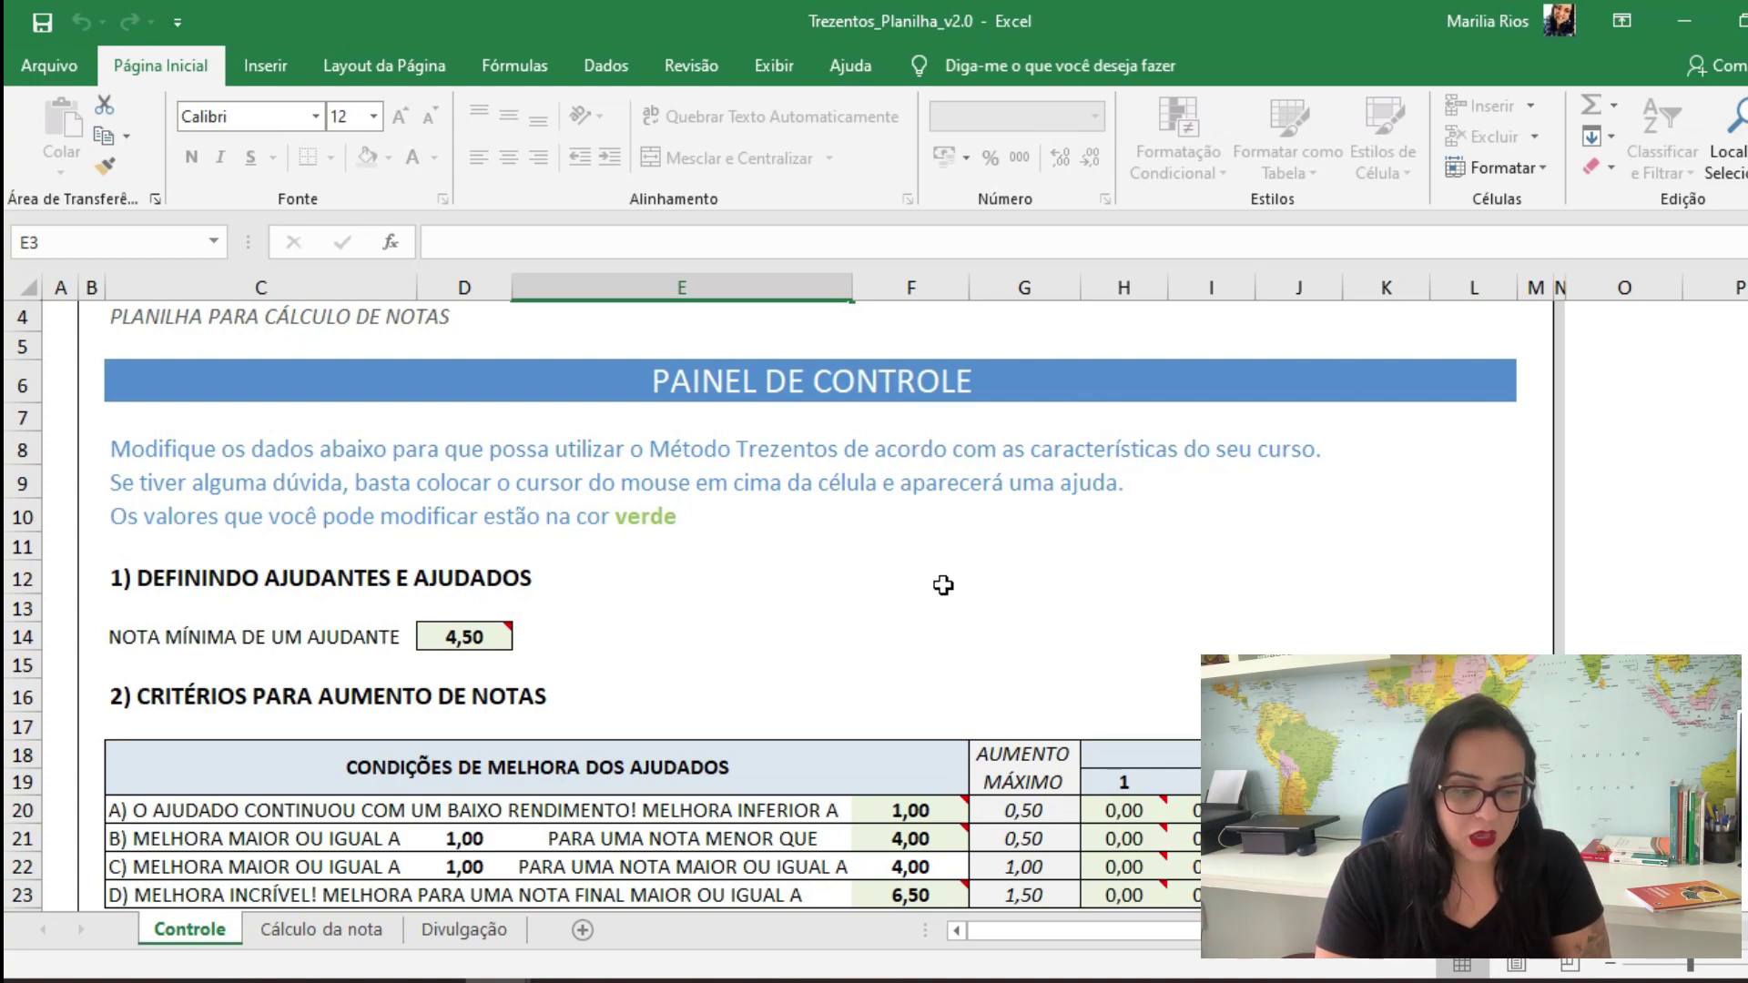
scroll(674, 503, down, 2)
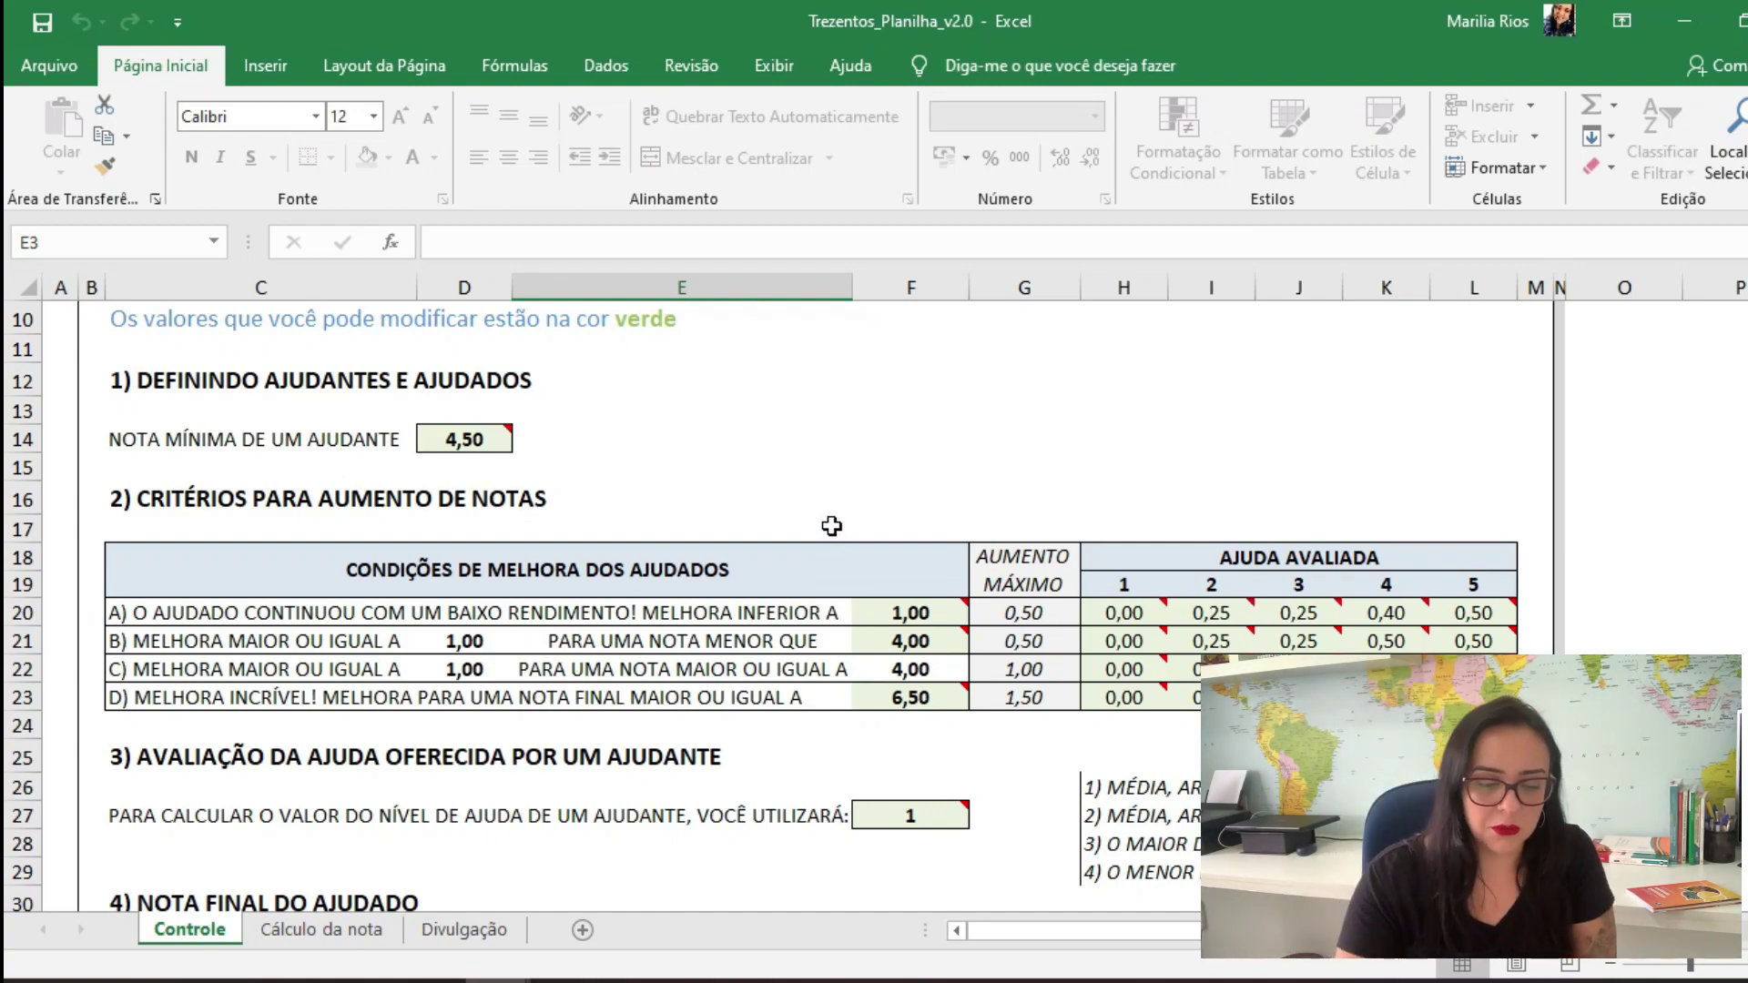
scroll(853, 464, down, 2)
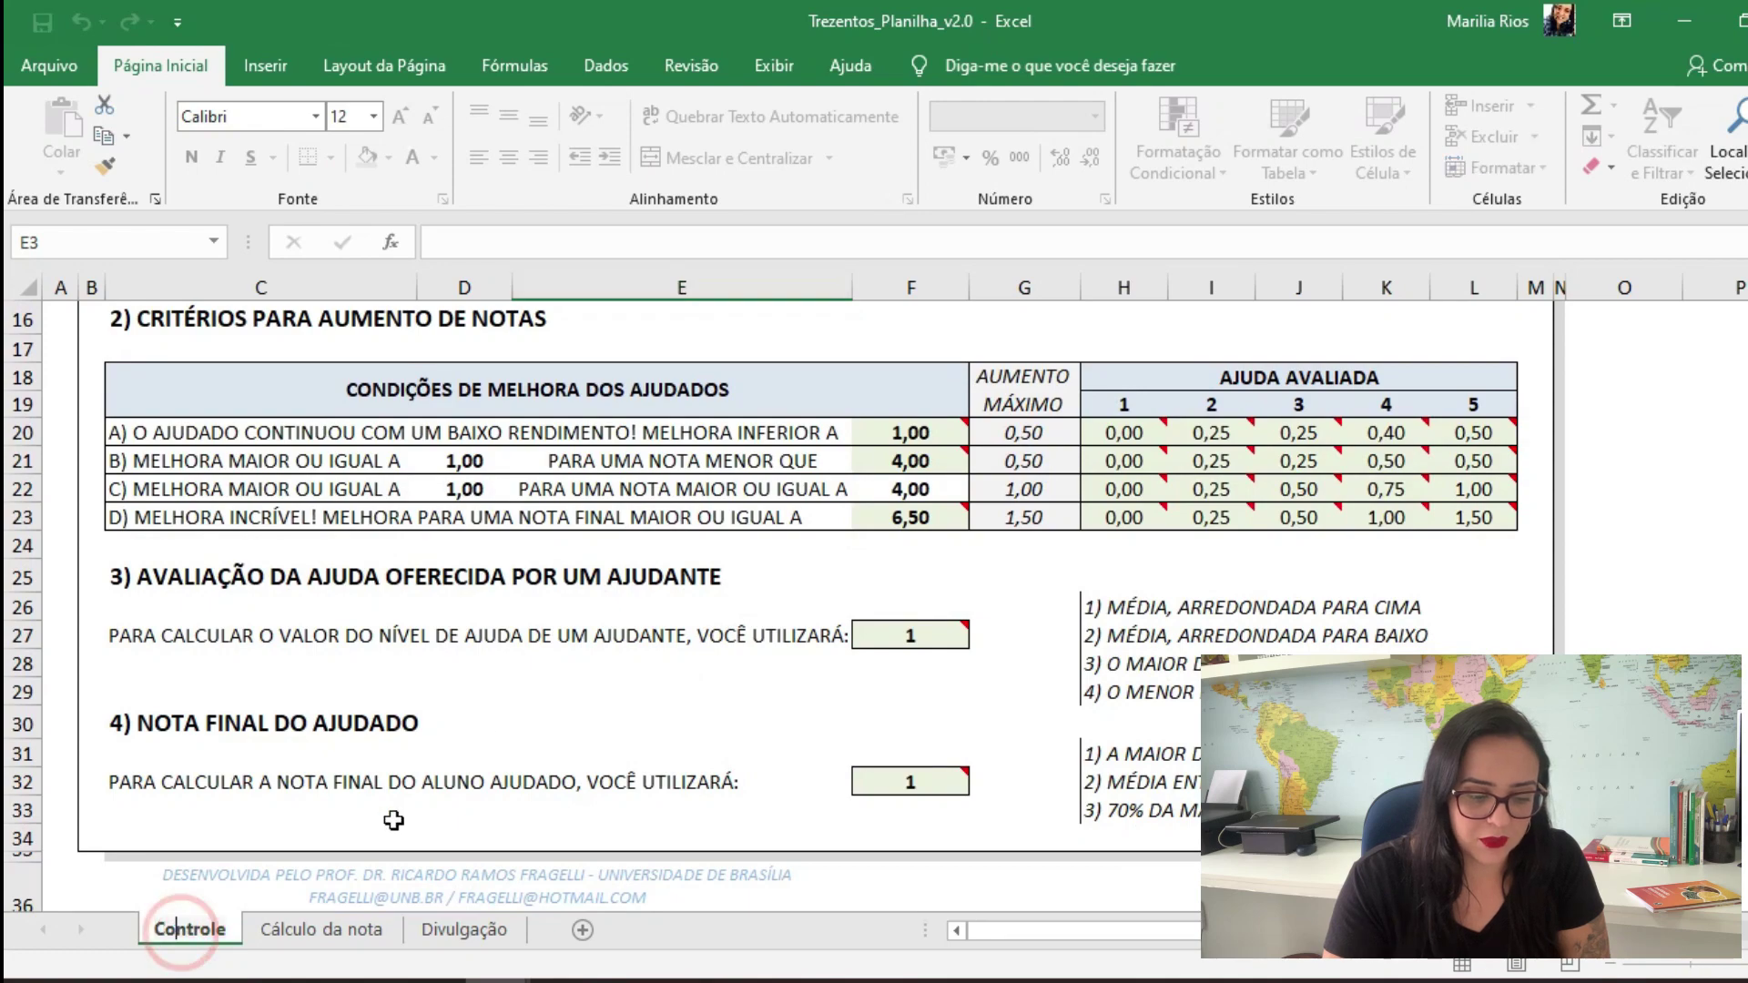
click(546, 631)
scroll(797, 443, up, 5)
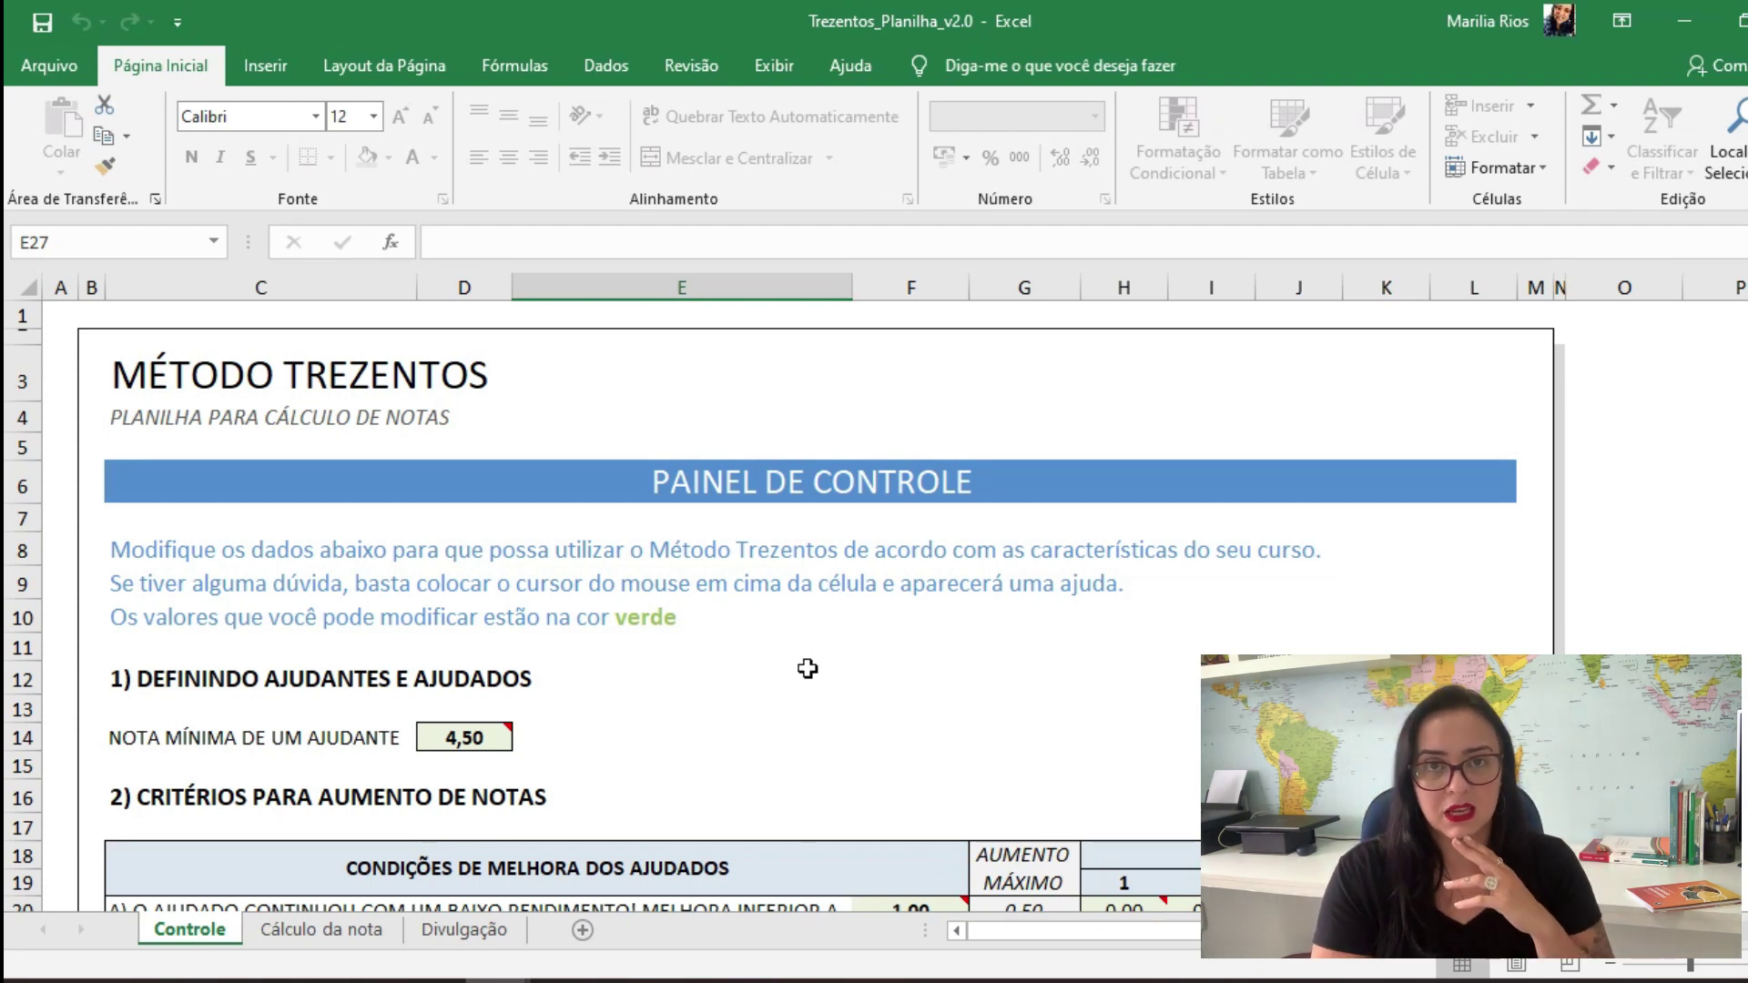
scroll(807, 669, down, 2)
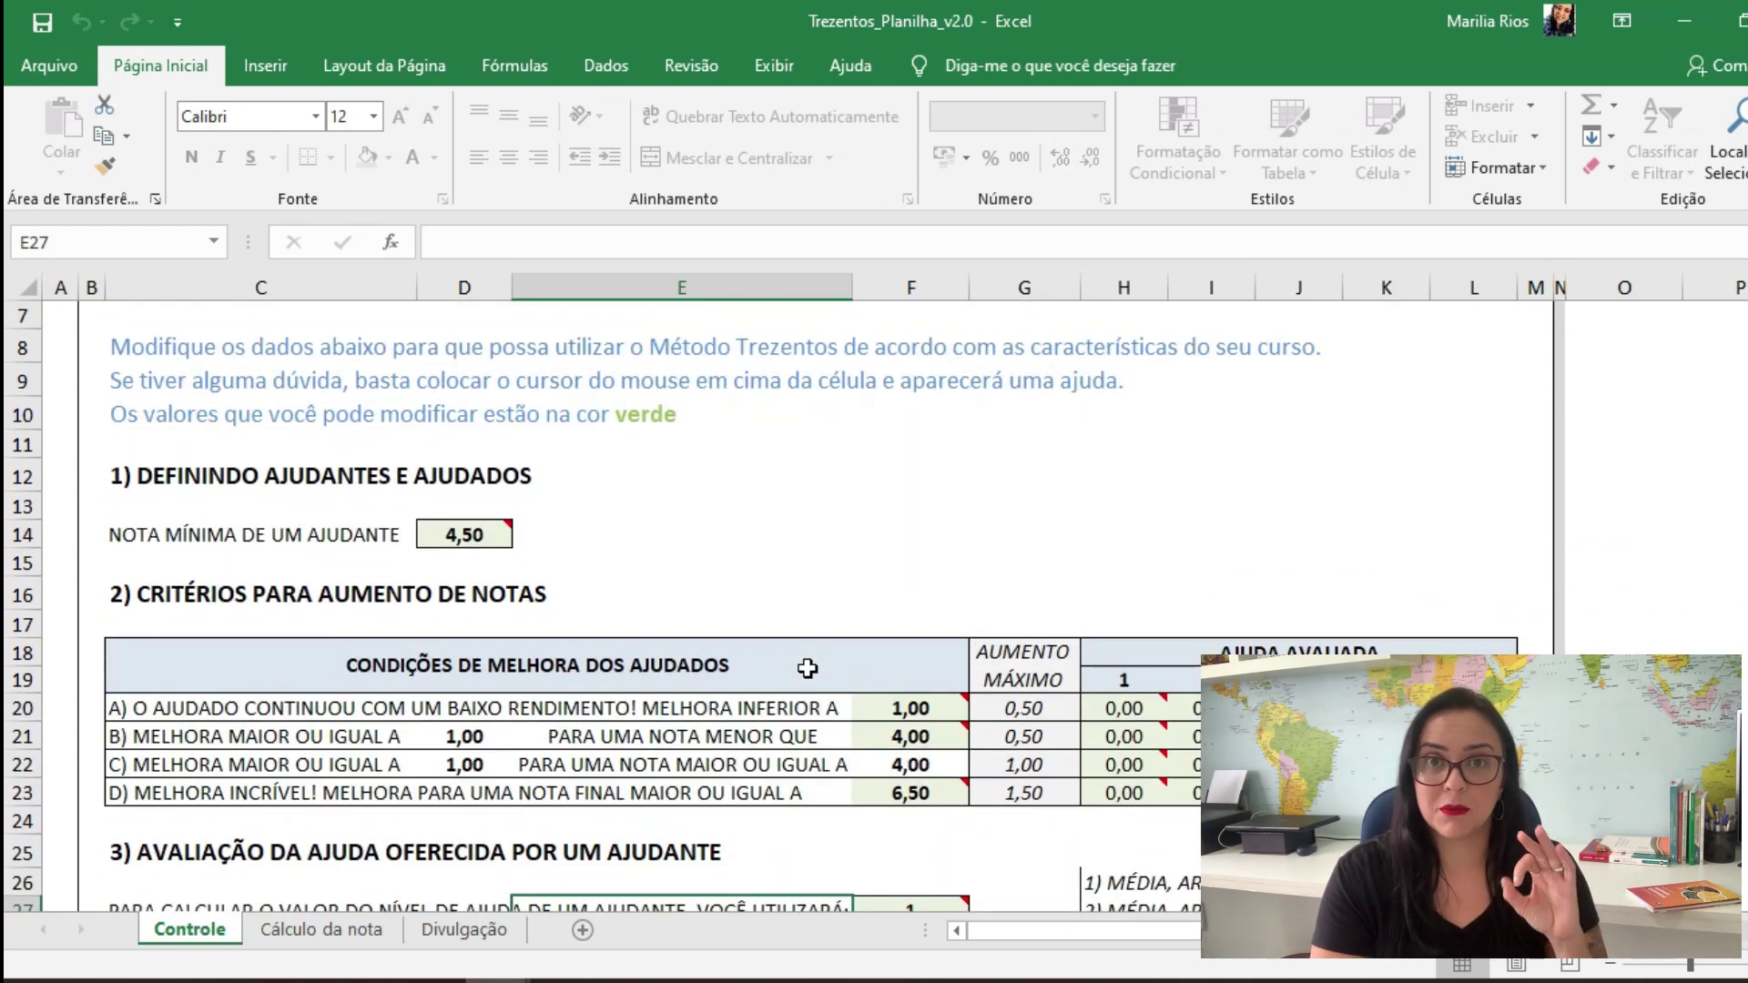
Switch to the class example workbook and check the second-highest first-test grades of groups 1 and 3
mouse_move(465, 956)
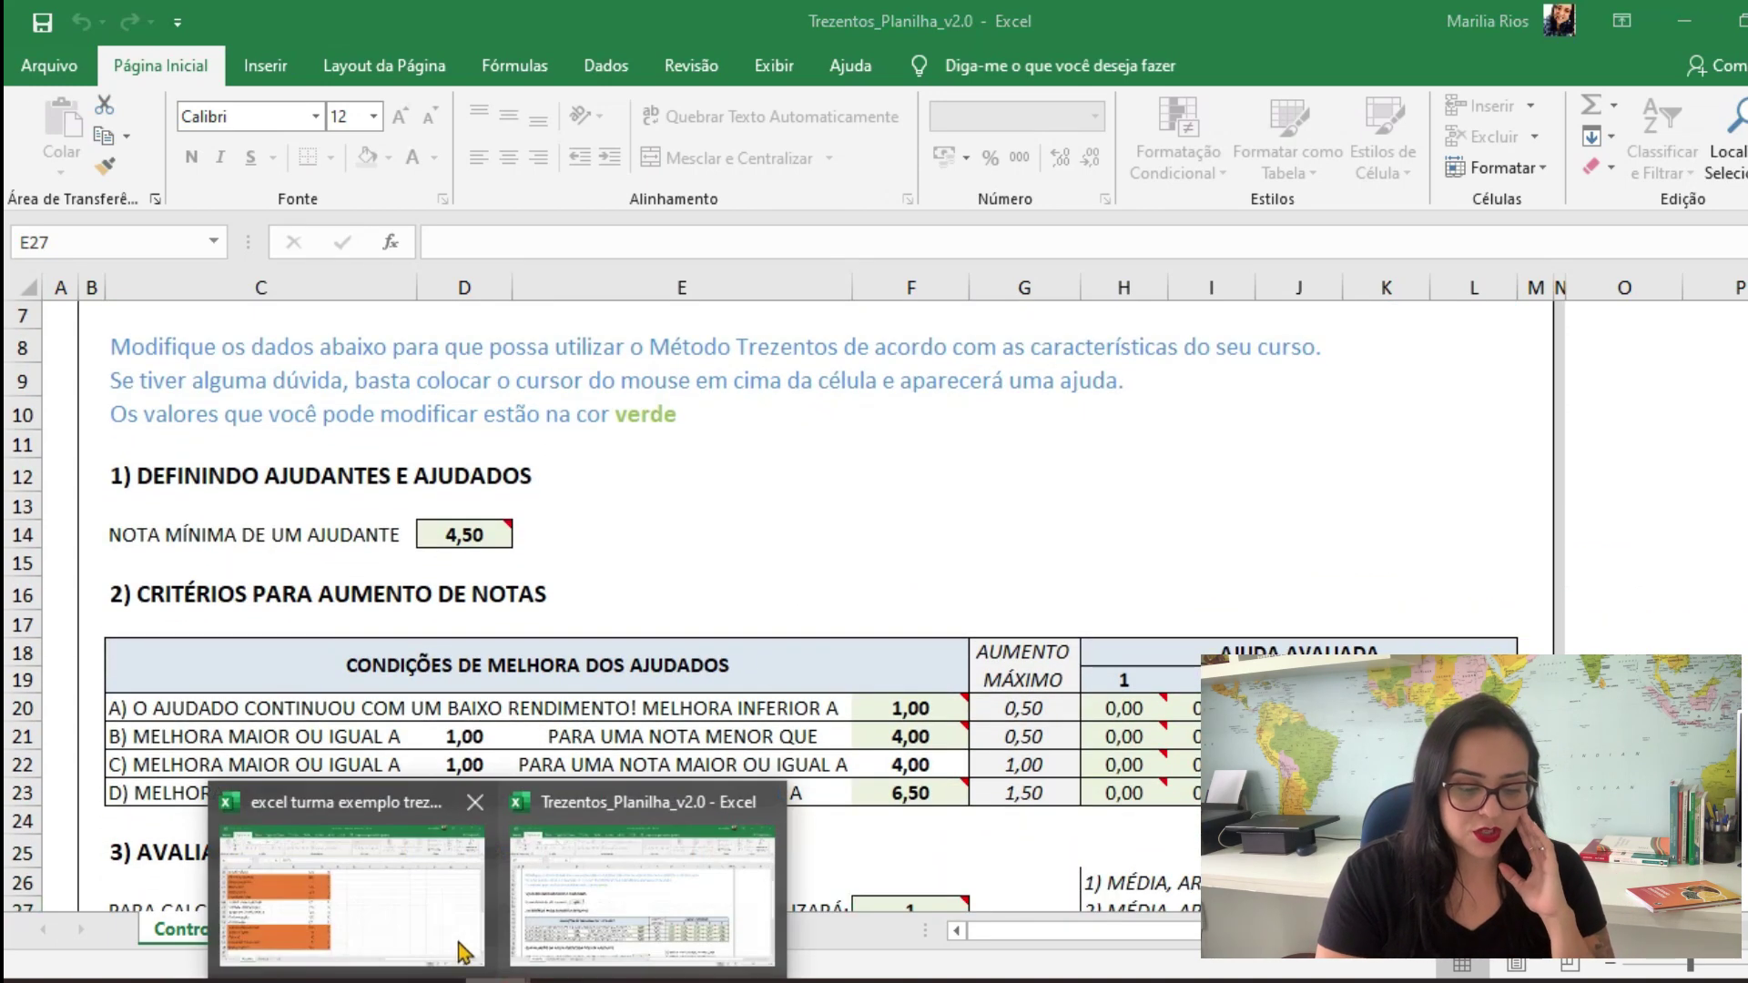
click(441, 924)
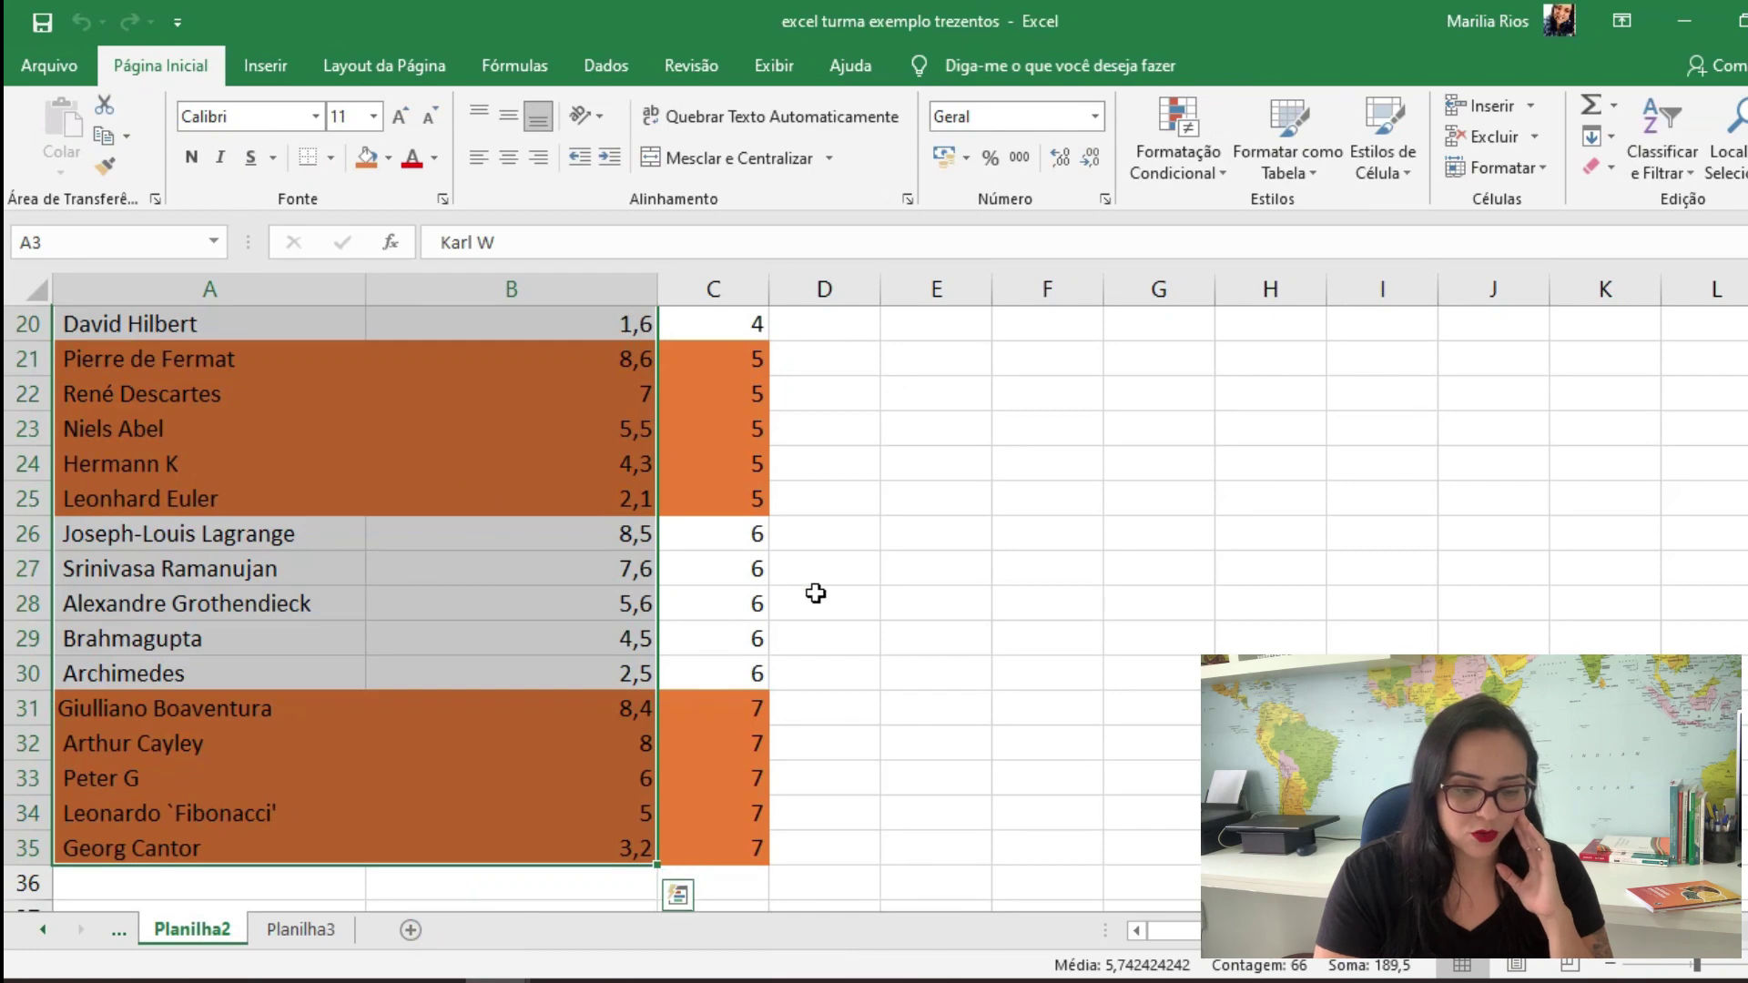
scroll(815, 593, up, 6)
click(566, 392)
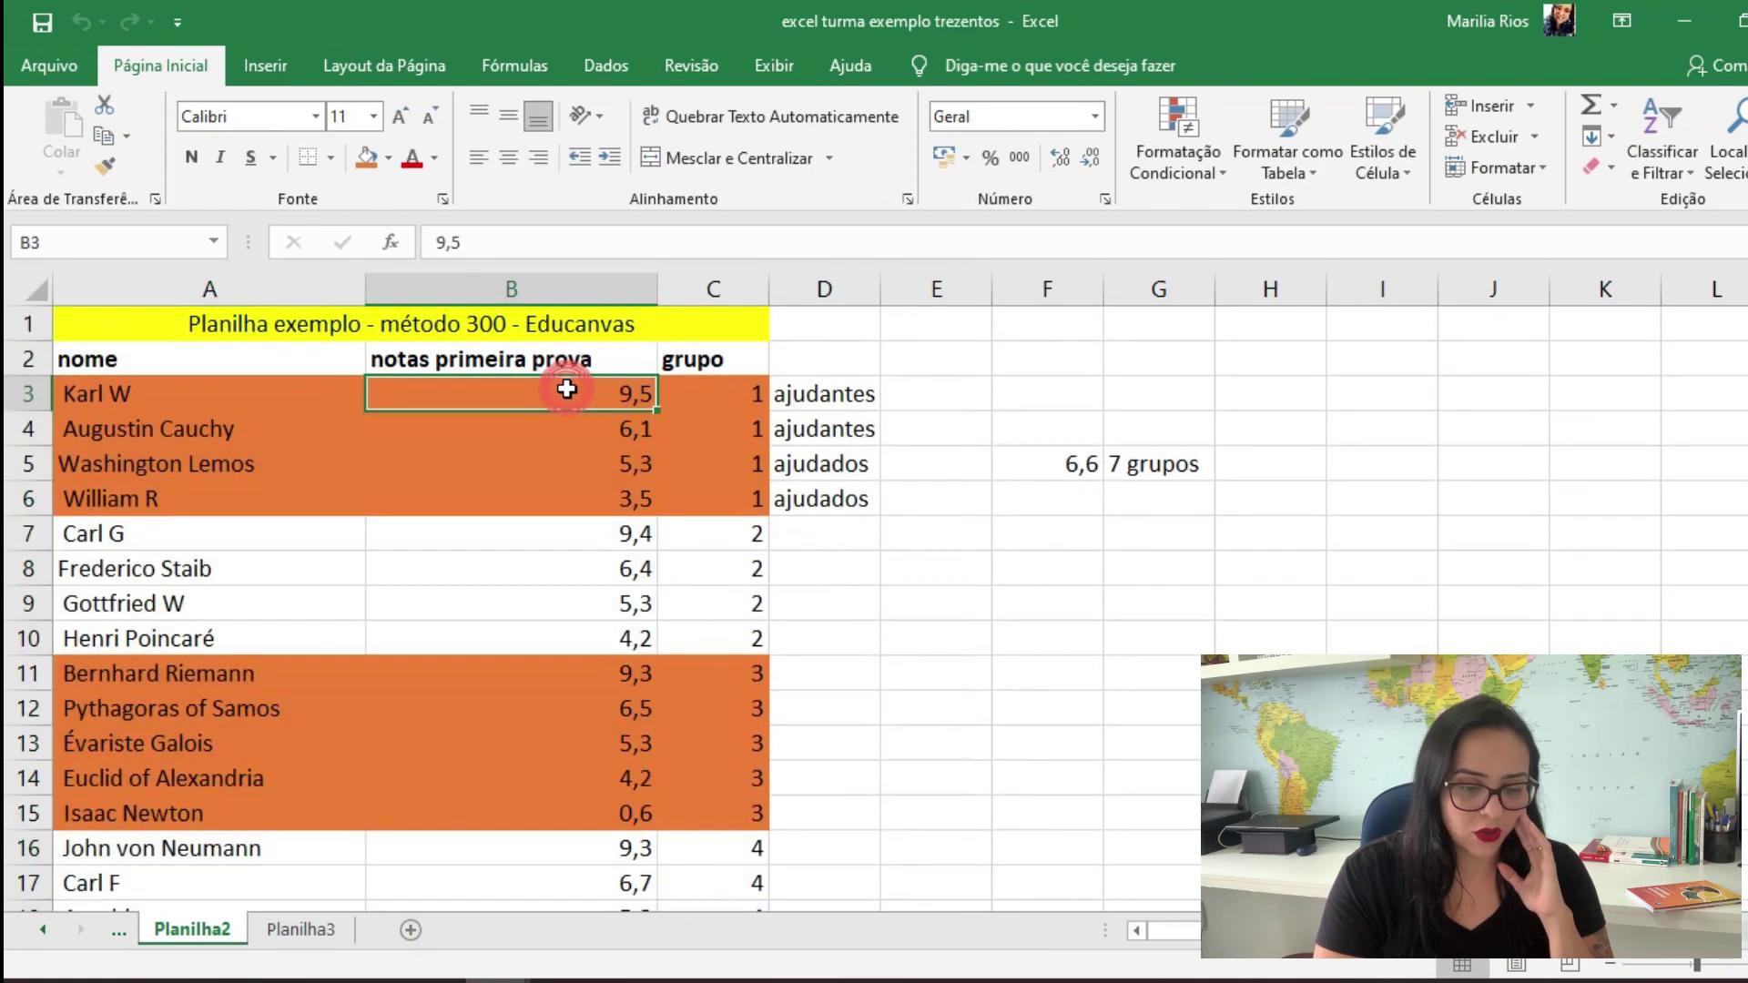
click(483, 440)
drag(483, 439, 227, 443)
drag(624, 710, 301, 710)
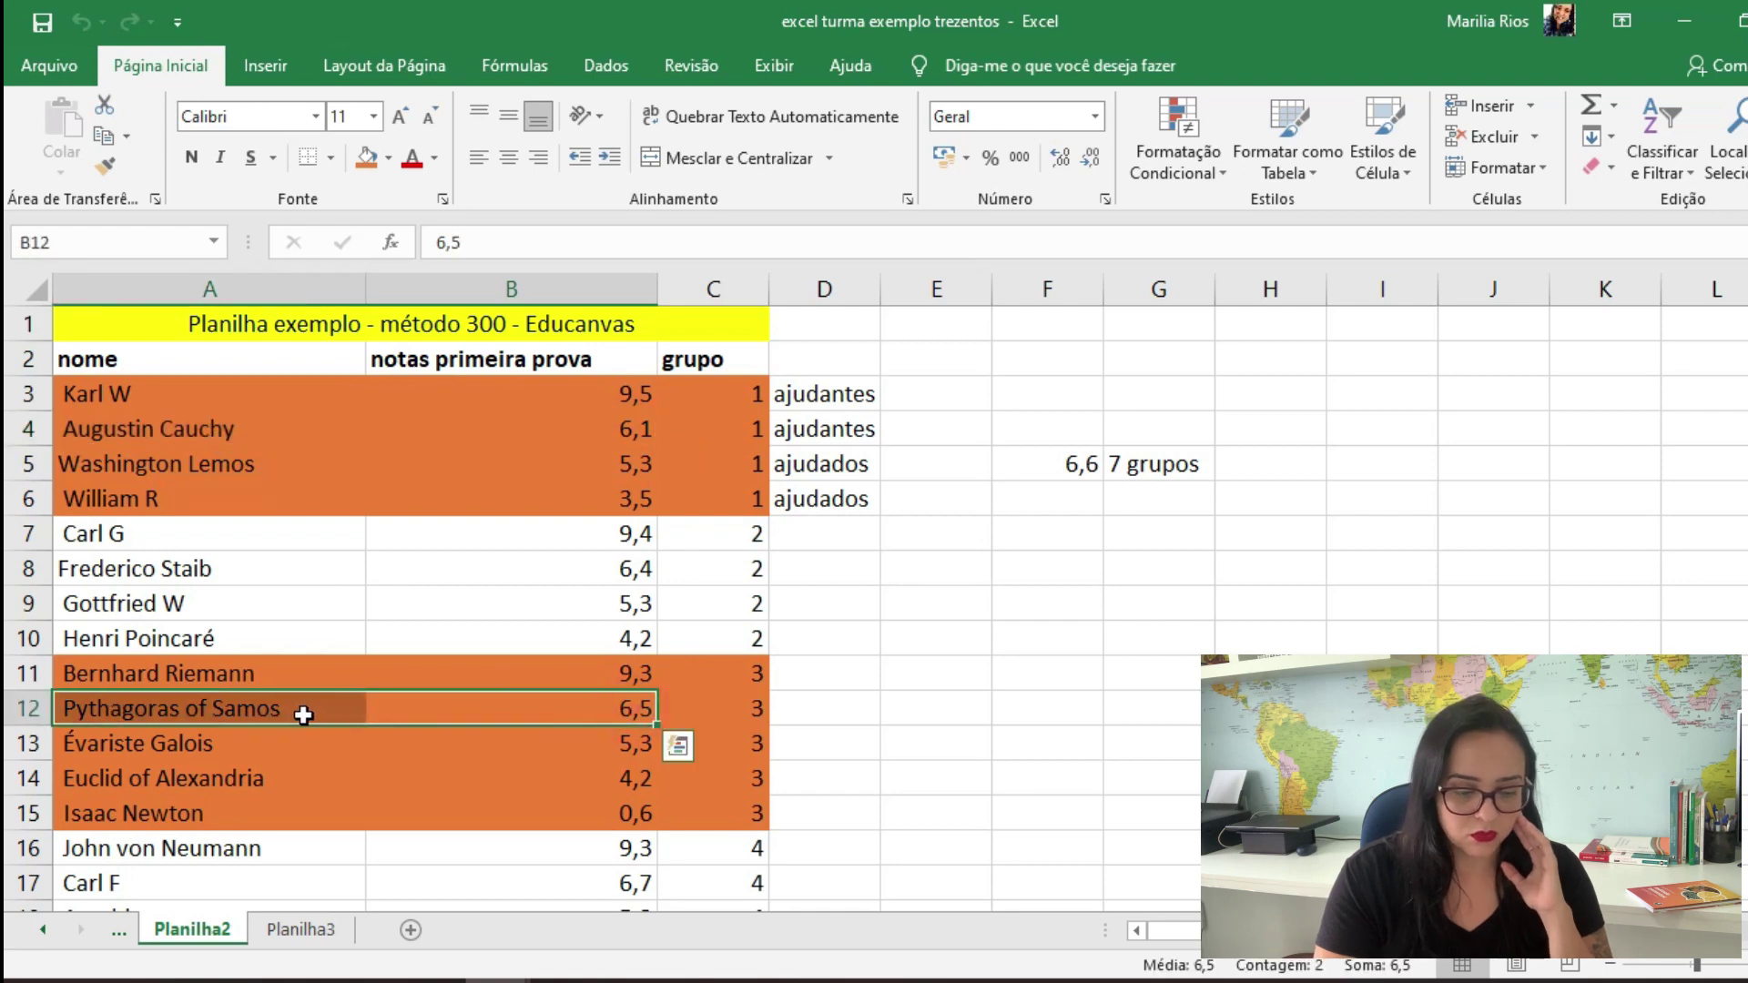
Check the second-highest first-test grade in each of groups 4 to 7
scroll(319, 710, down, 4)
drag(646, 473, 242, 472)
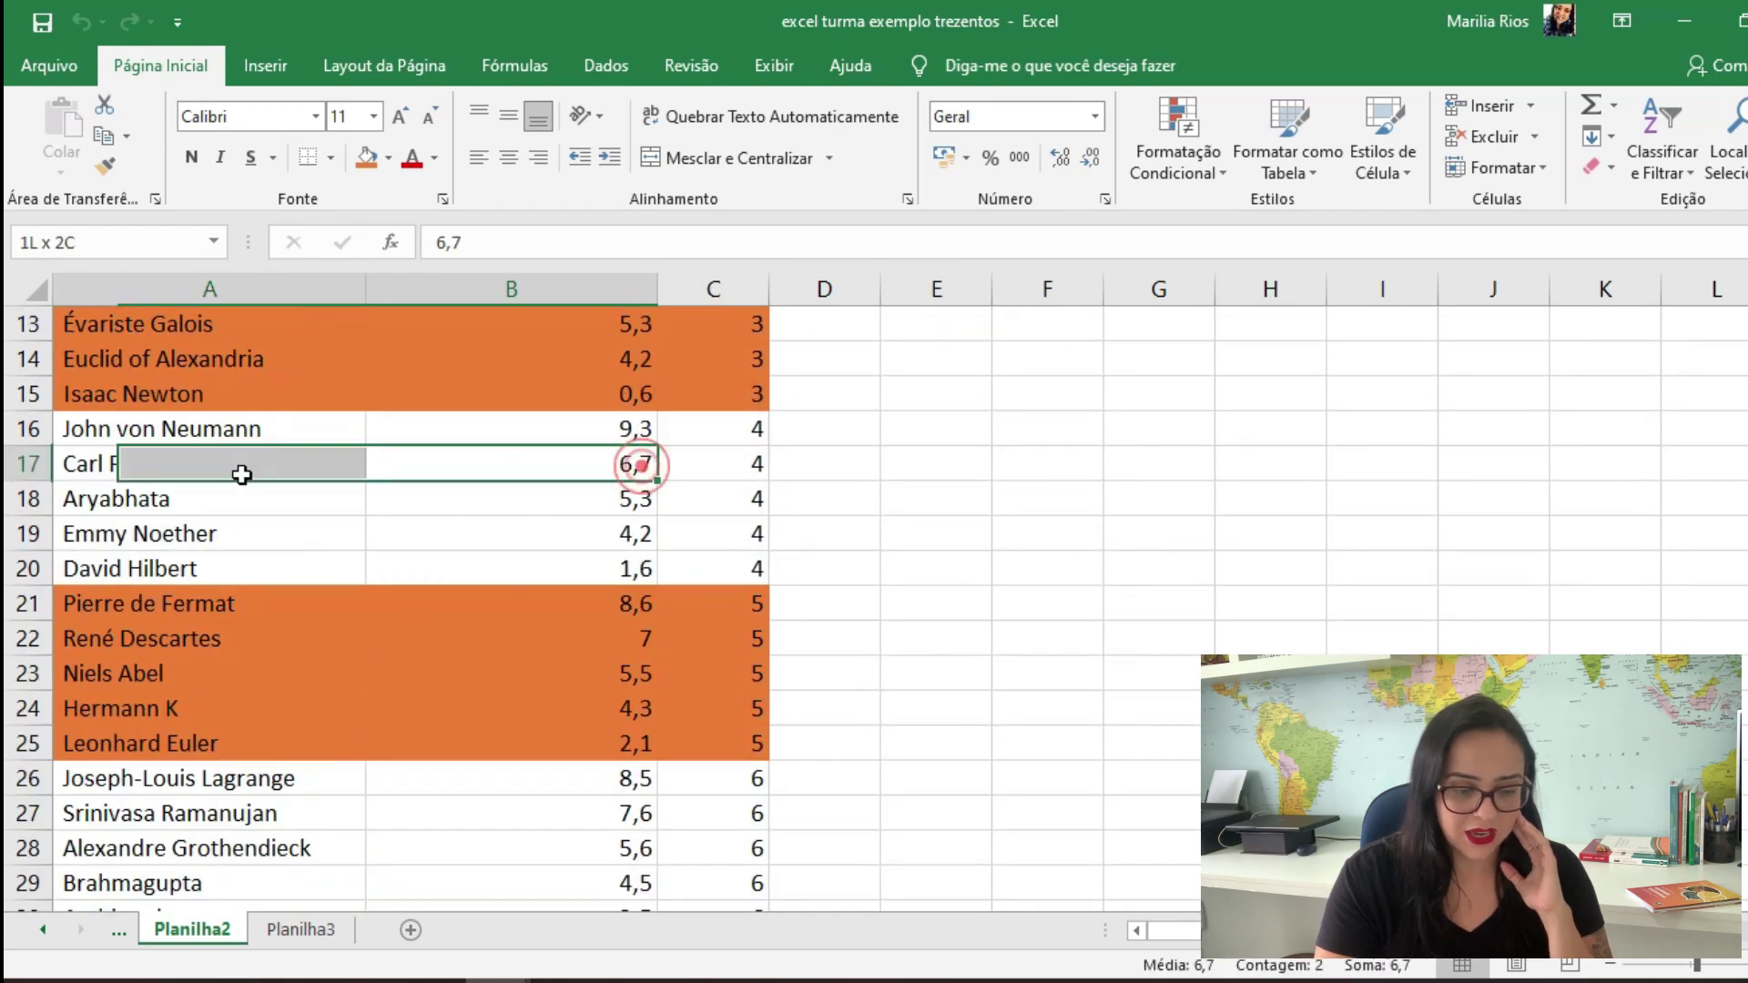
drag(628, 637, 302, 627)
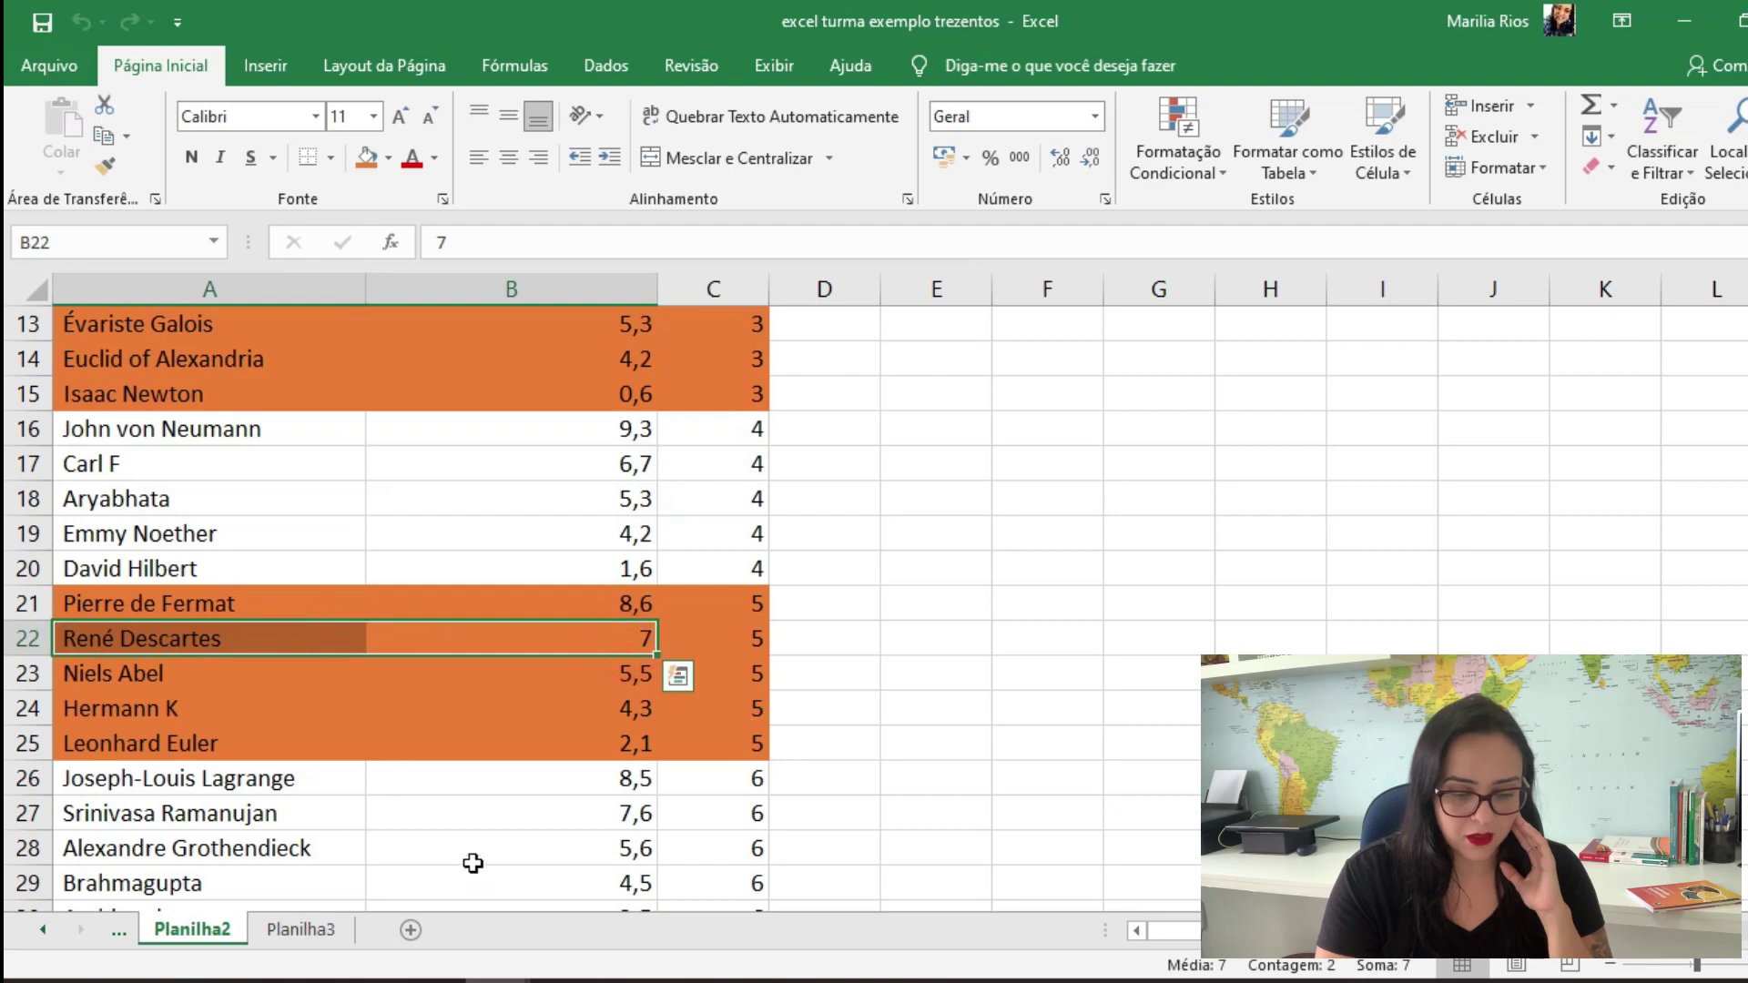
drag(602, 800, 282, 795)
scroll(381, 771, down, 2)
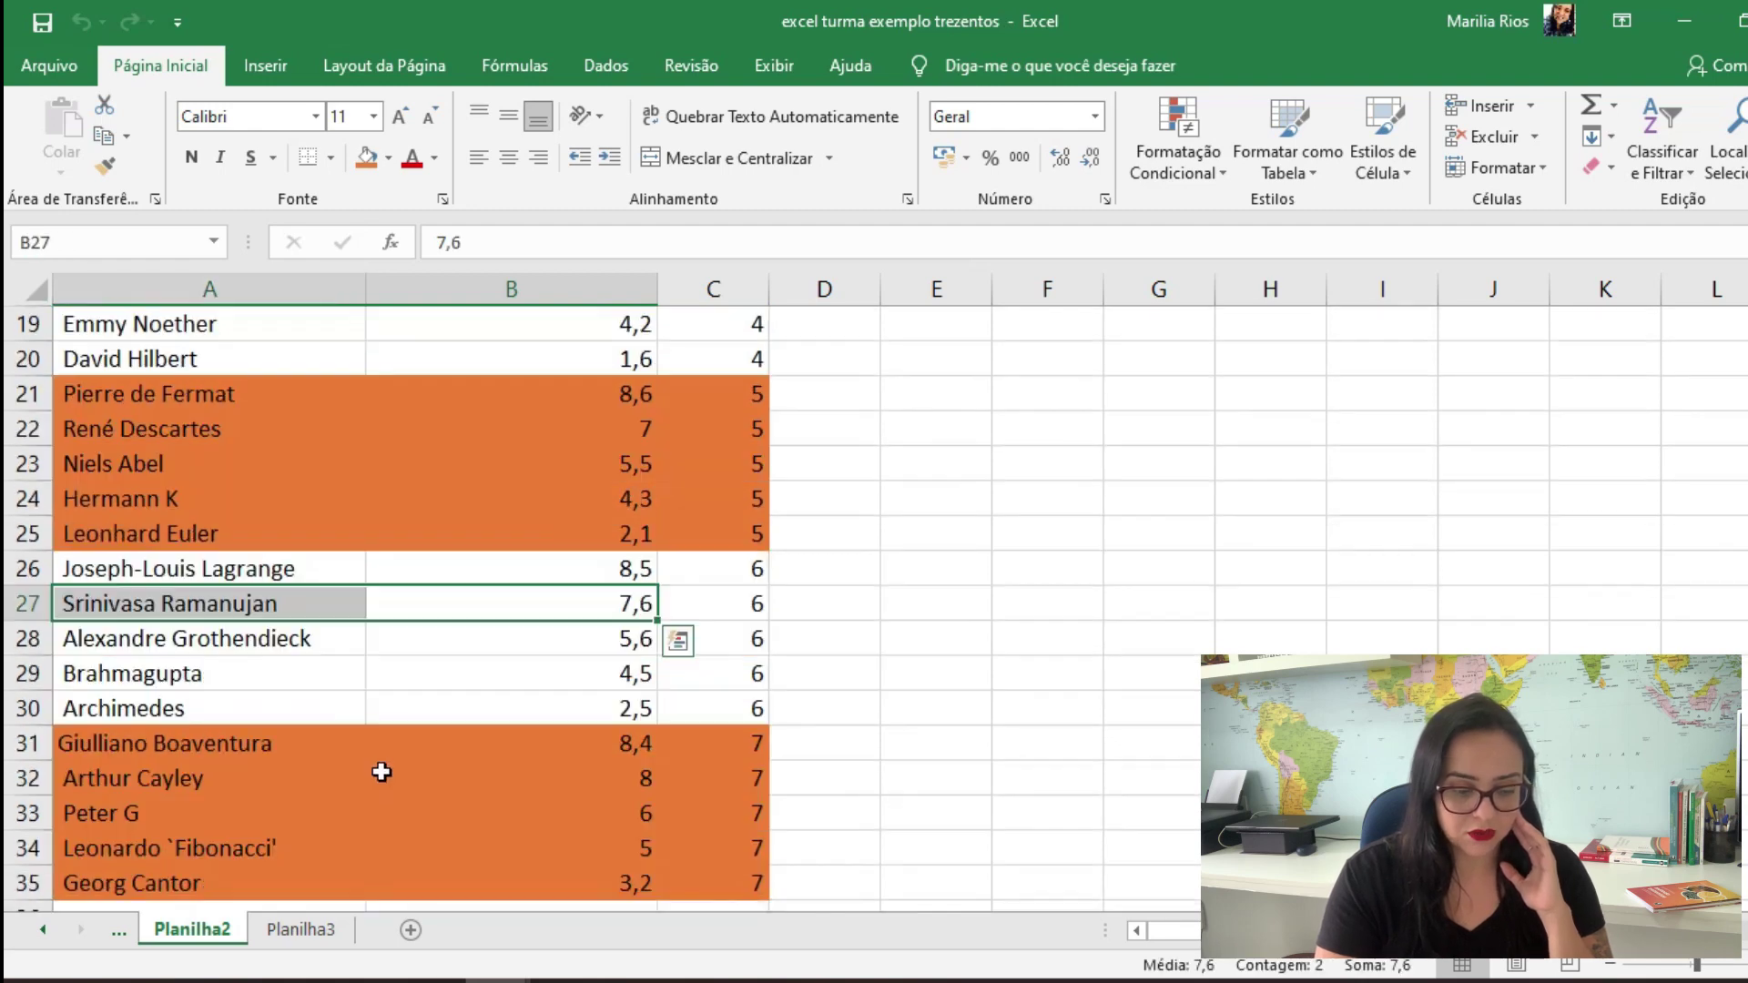
drag(618, 783, 312, 780)
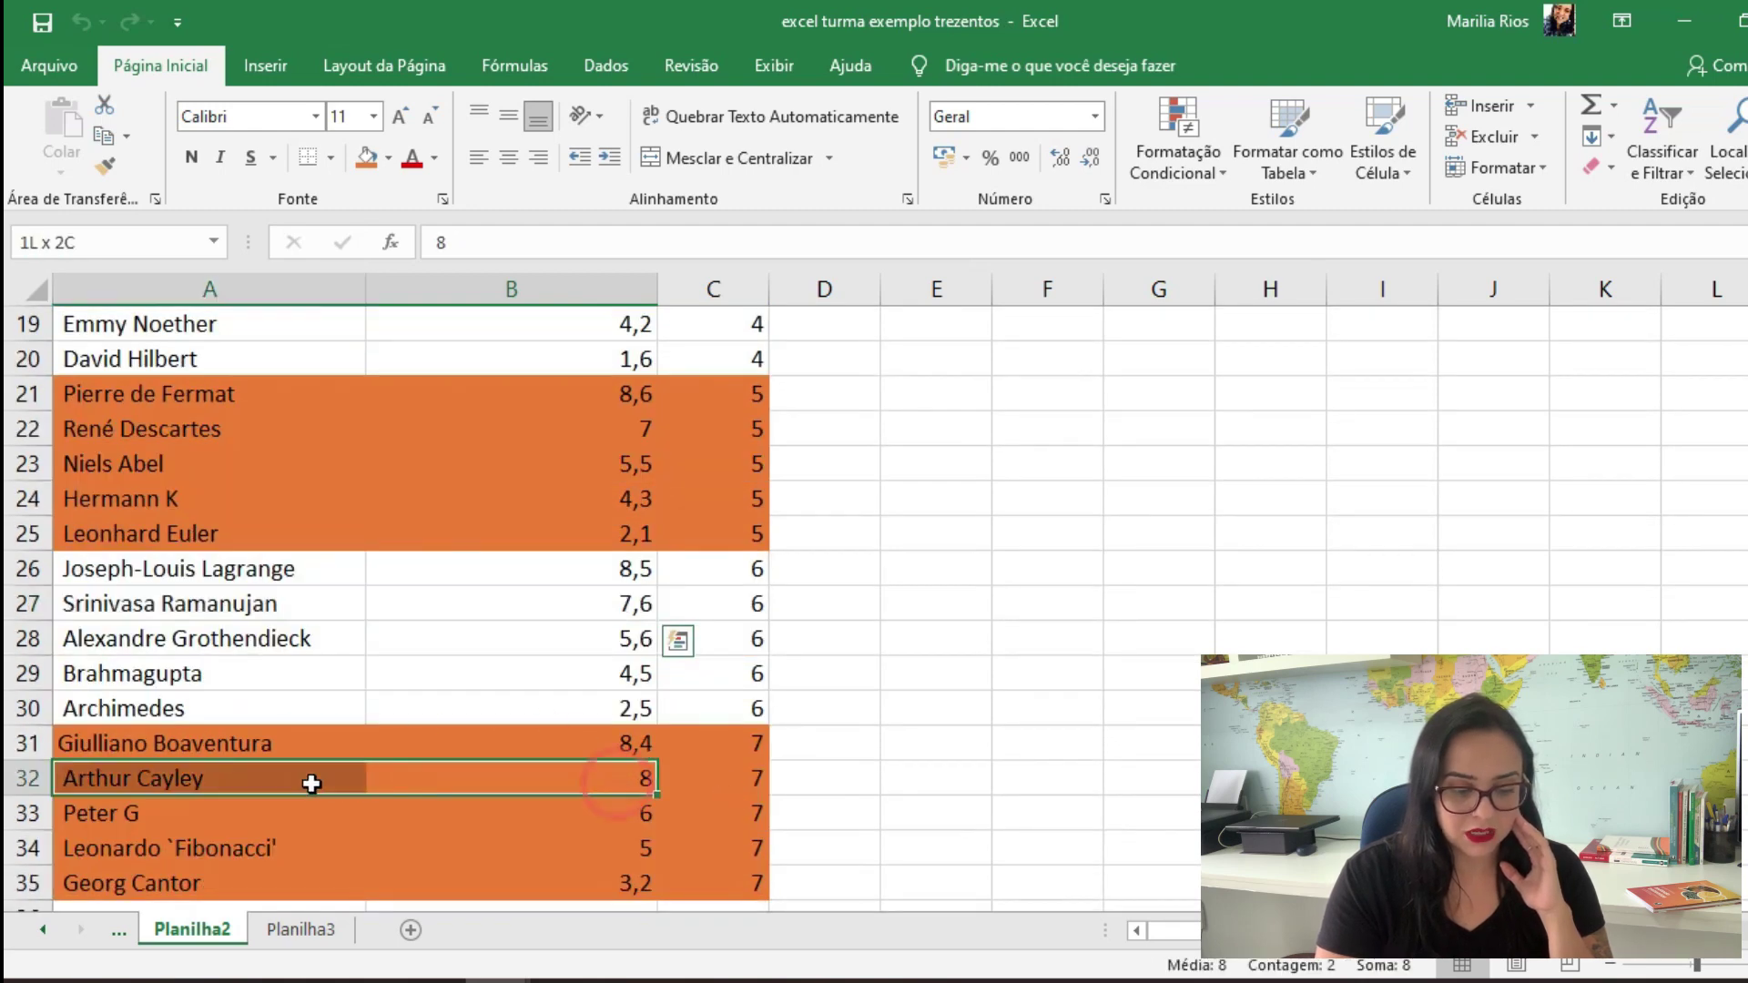
scroll(395, 800, down, 1)
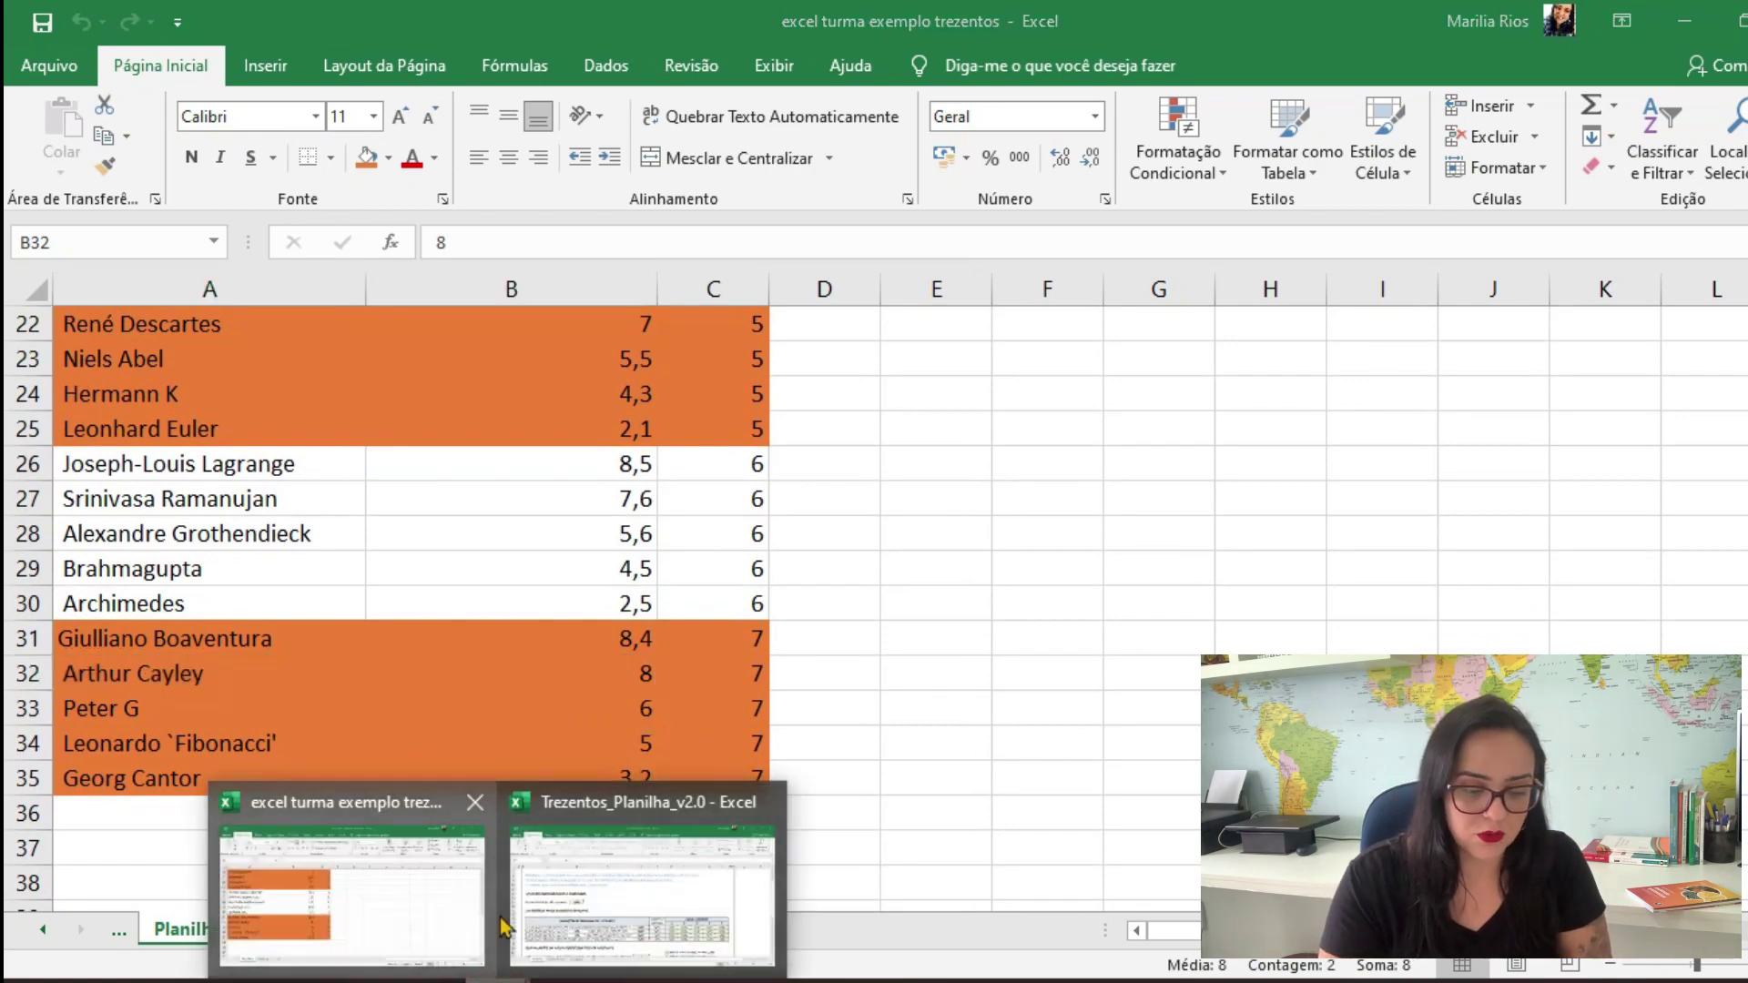
In the Trezentos_Planilha_v2.0 workbook, set the minimum grade for a helper in D14 to 6,1
click(638, 910)
click(481, 539)
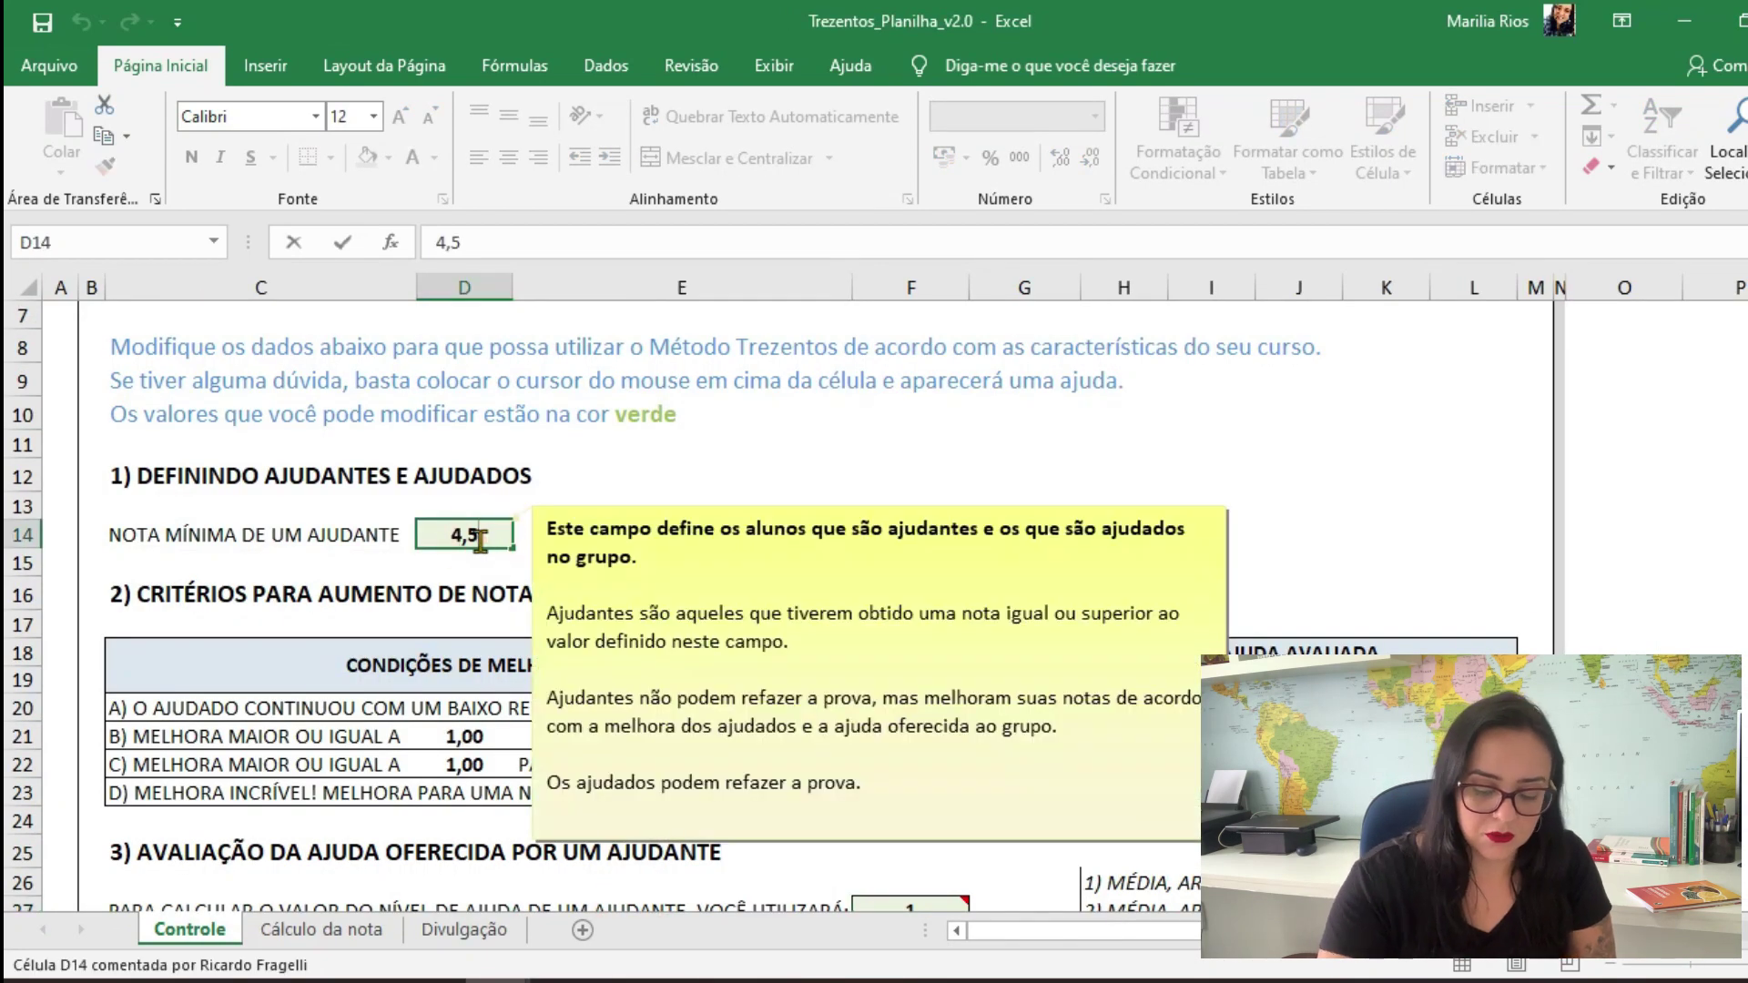
text(4)
text(,)
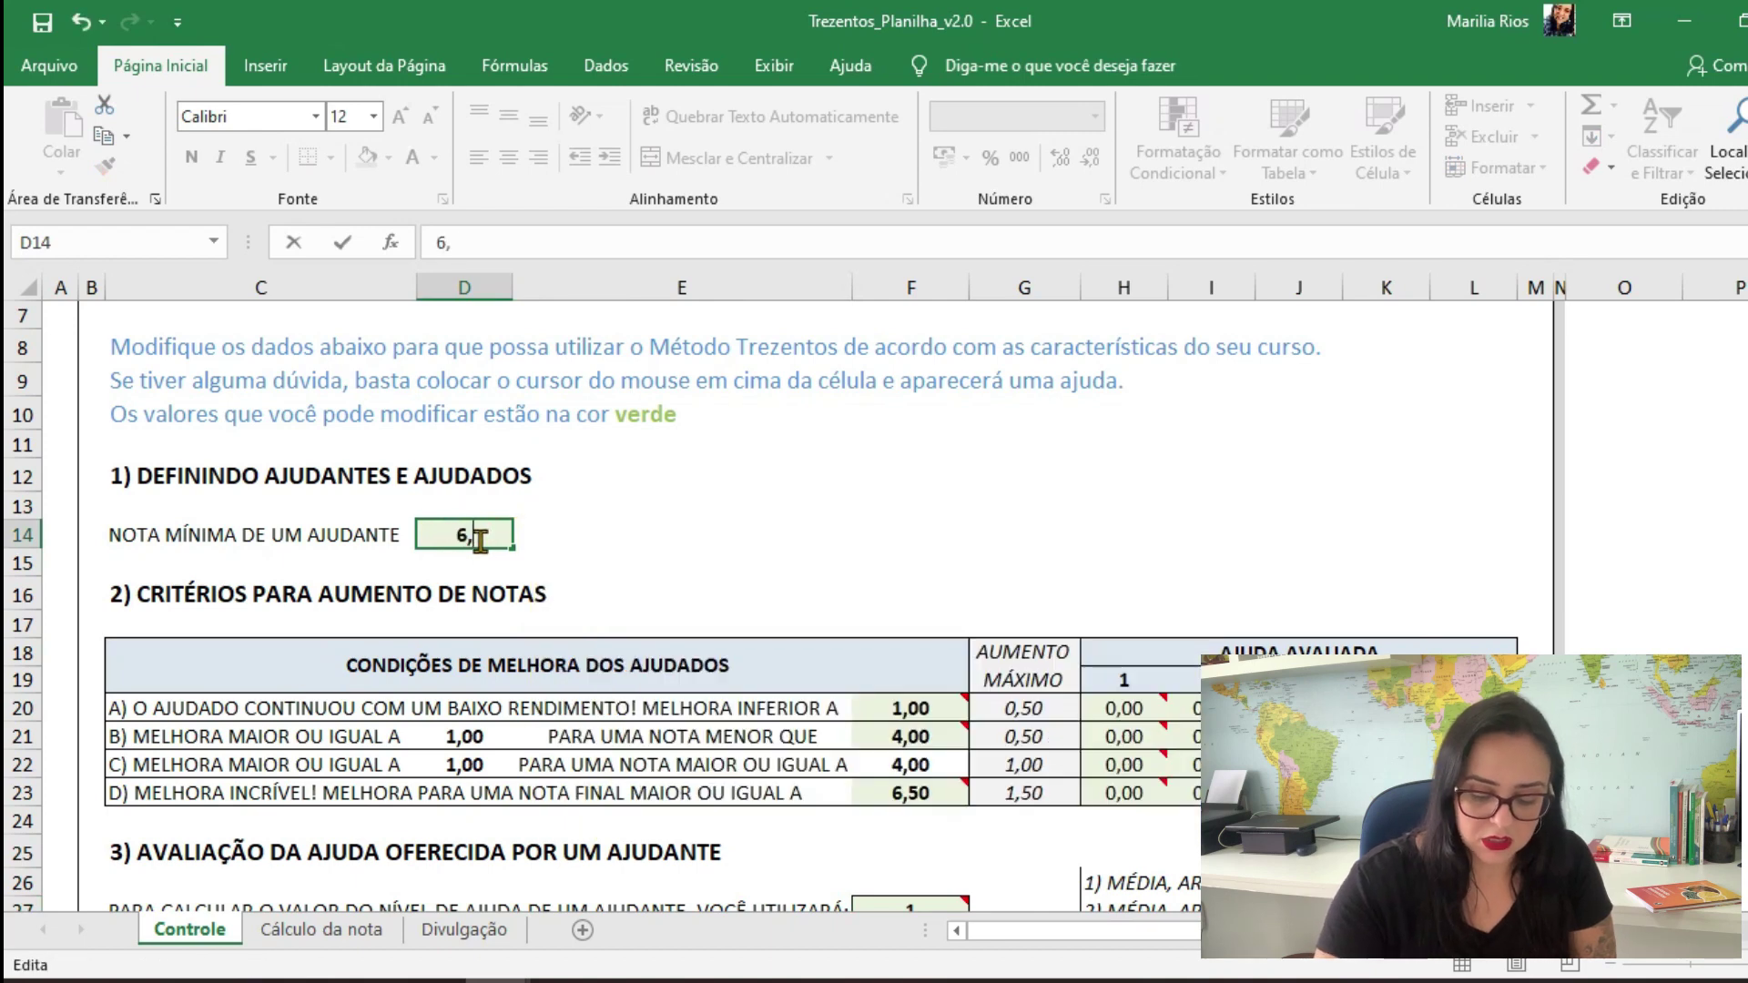
text(1)
key(Return)
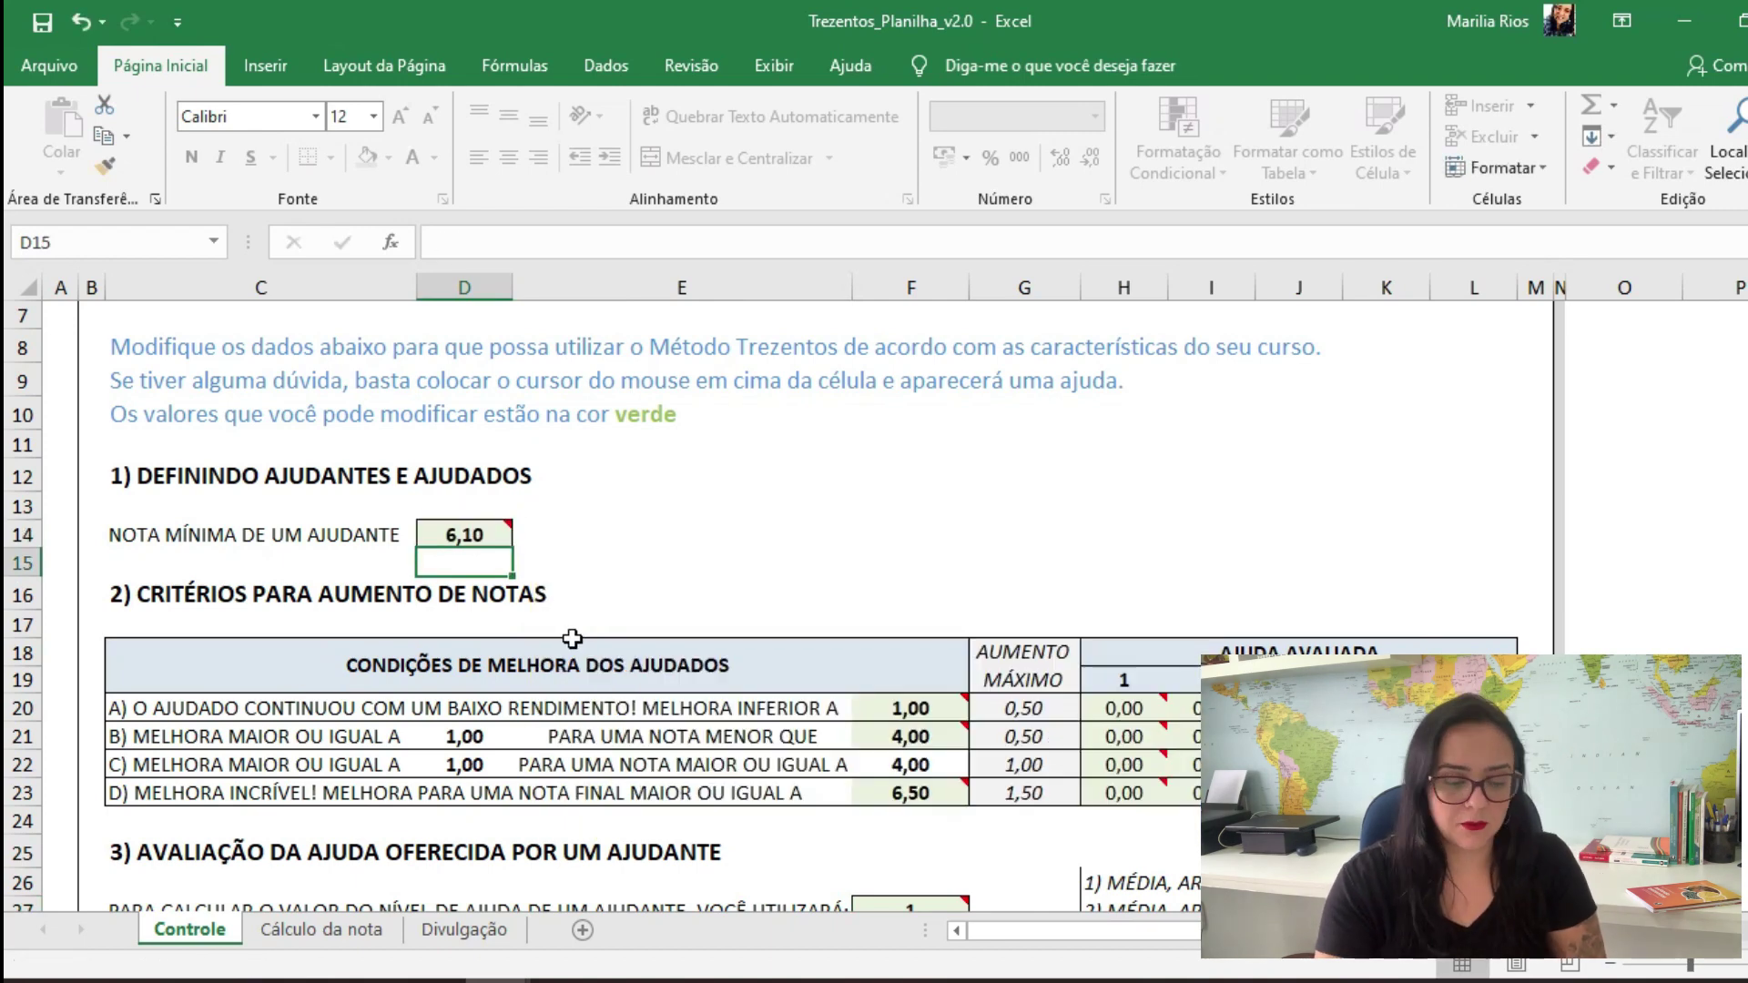
Copy all student names and first-test grades, cells A3:B35, from Planilha2 of the class example workbook
click(363, 860)
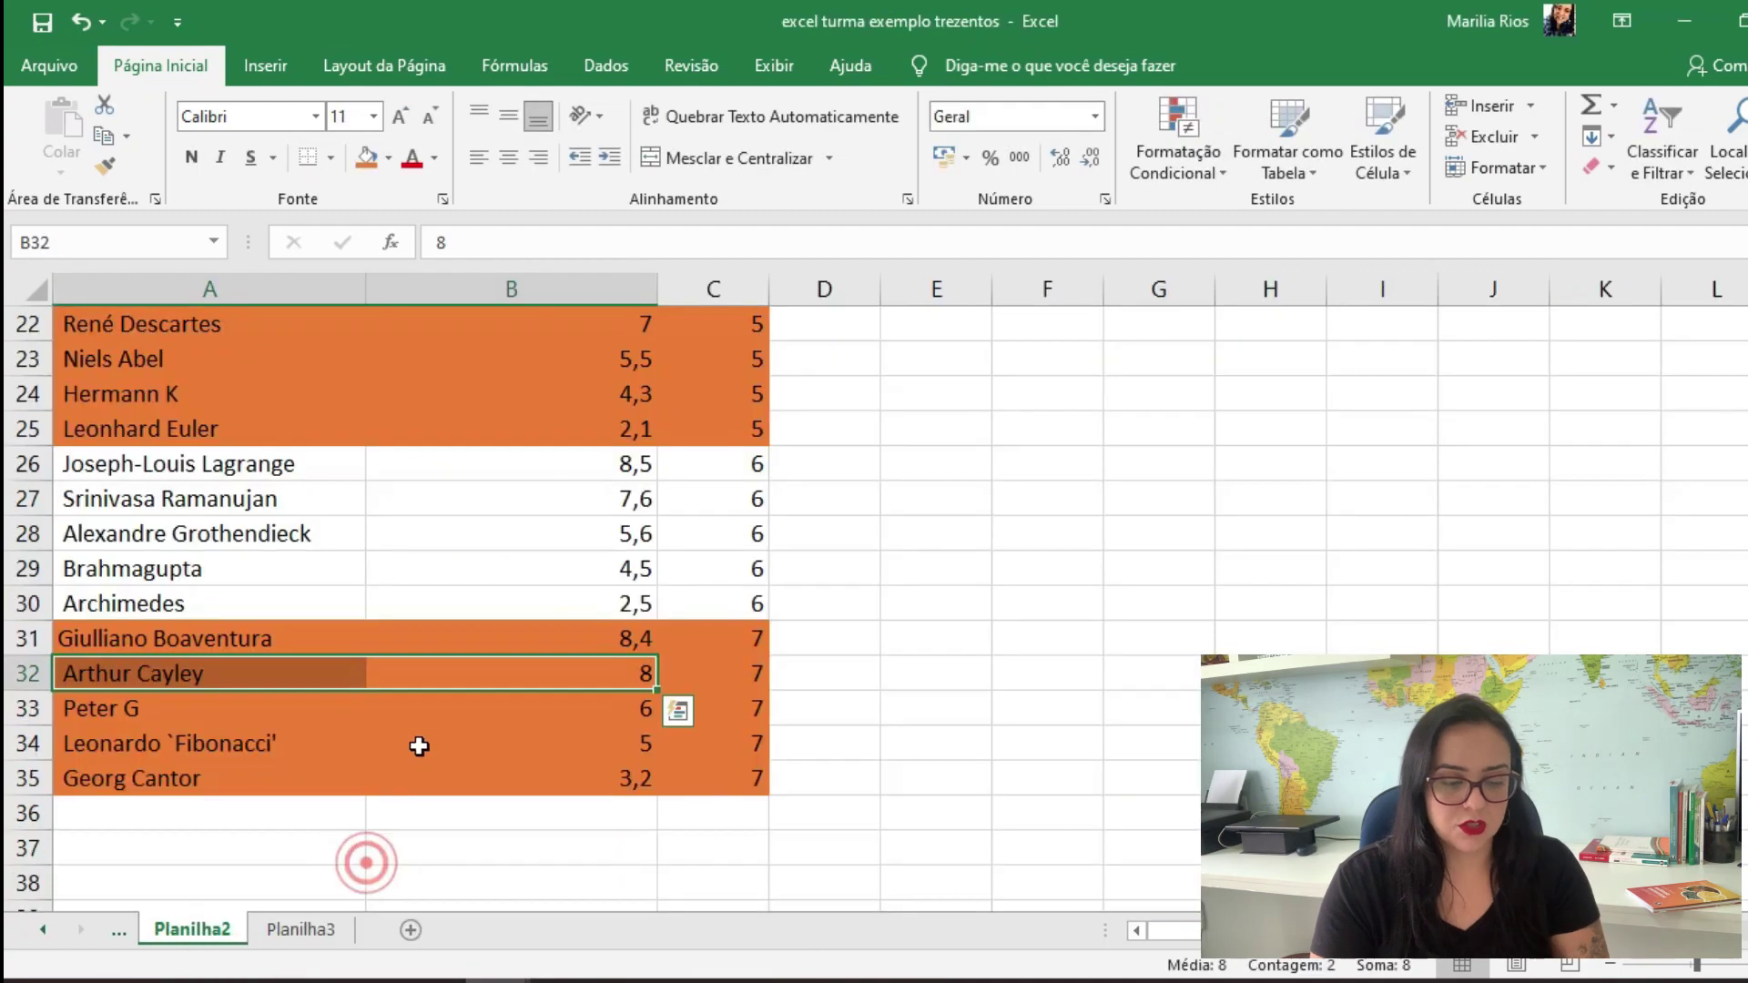
scroll(418, 741, up, 7)
drag(196, 393, 556, 849)
key(ctrl+c)
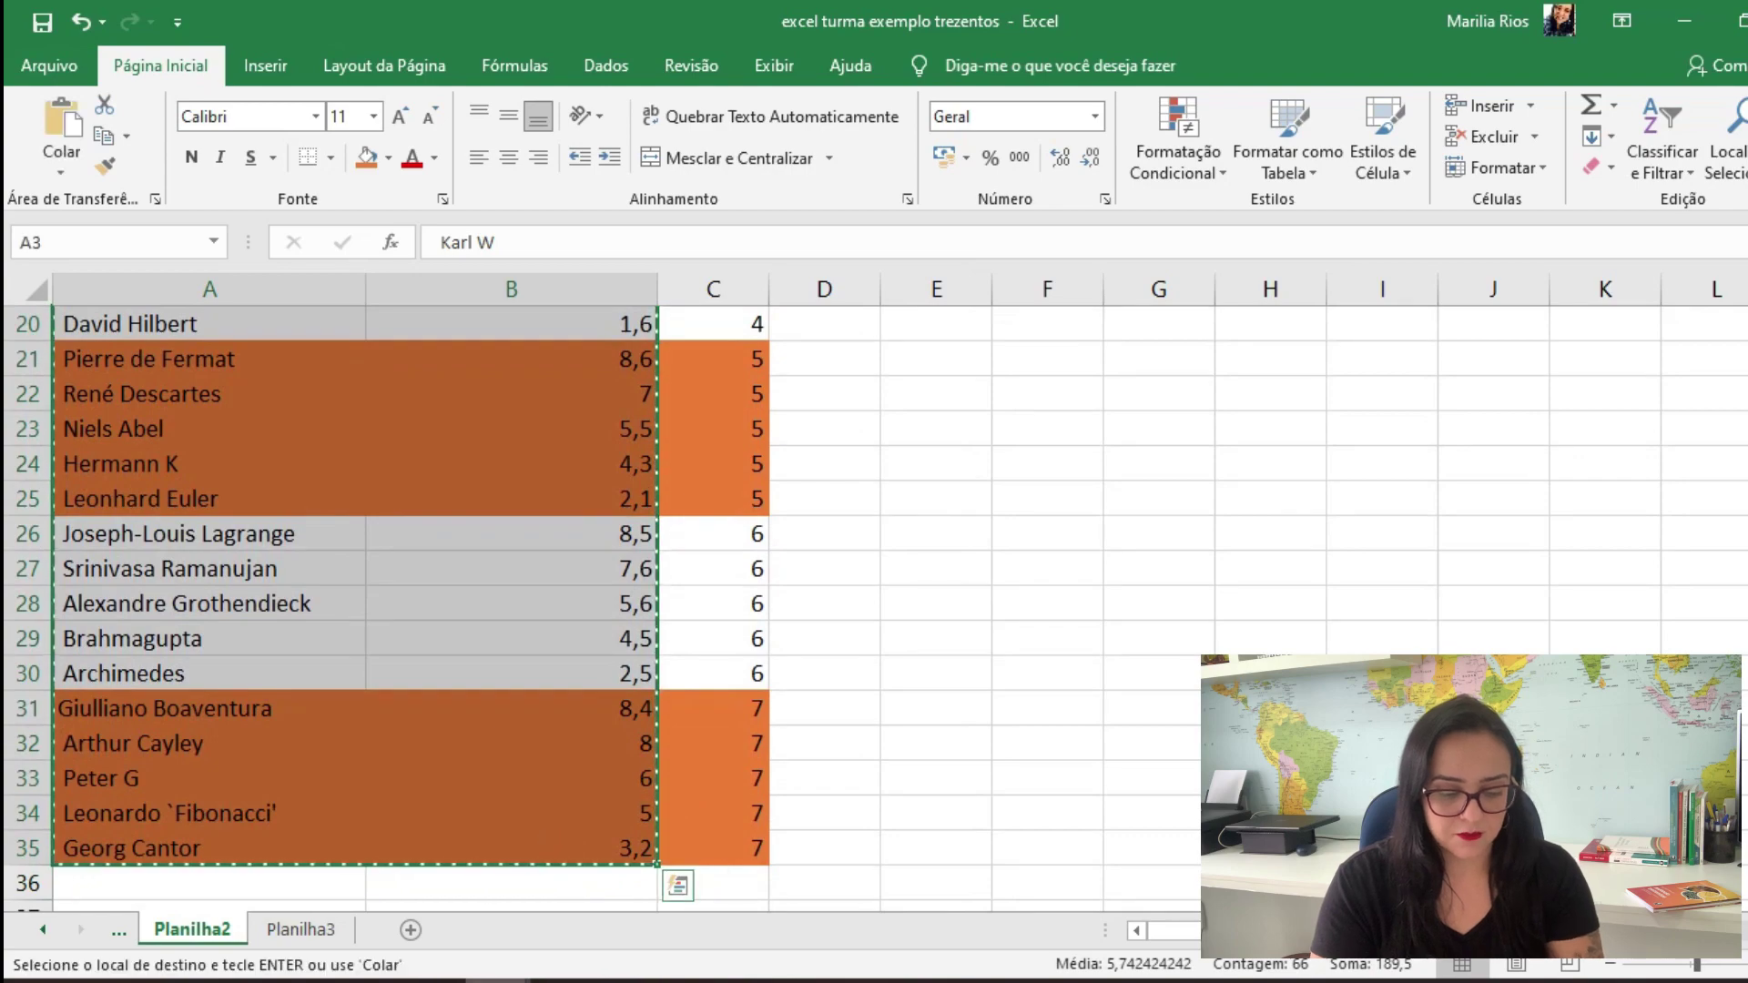
Paste the copied names and grades into the NOME and P1 columns of the Cálculo da nota sheet, starting at B9
click(646, 915)
click(346, 928)
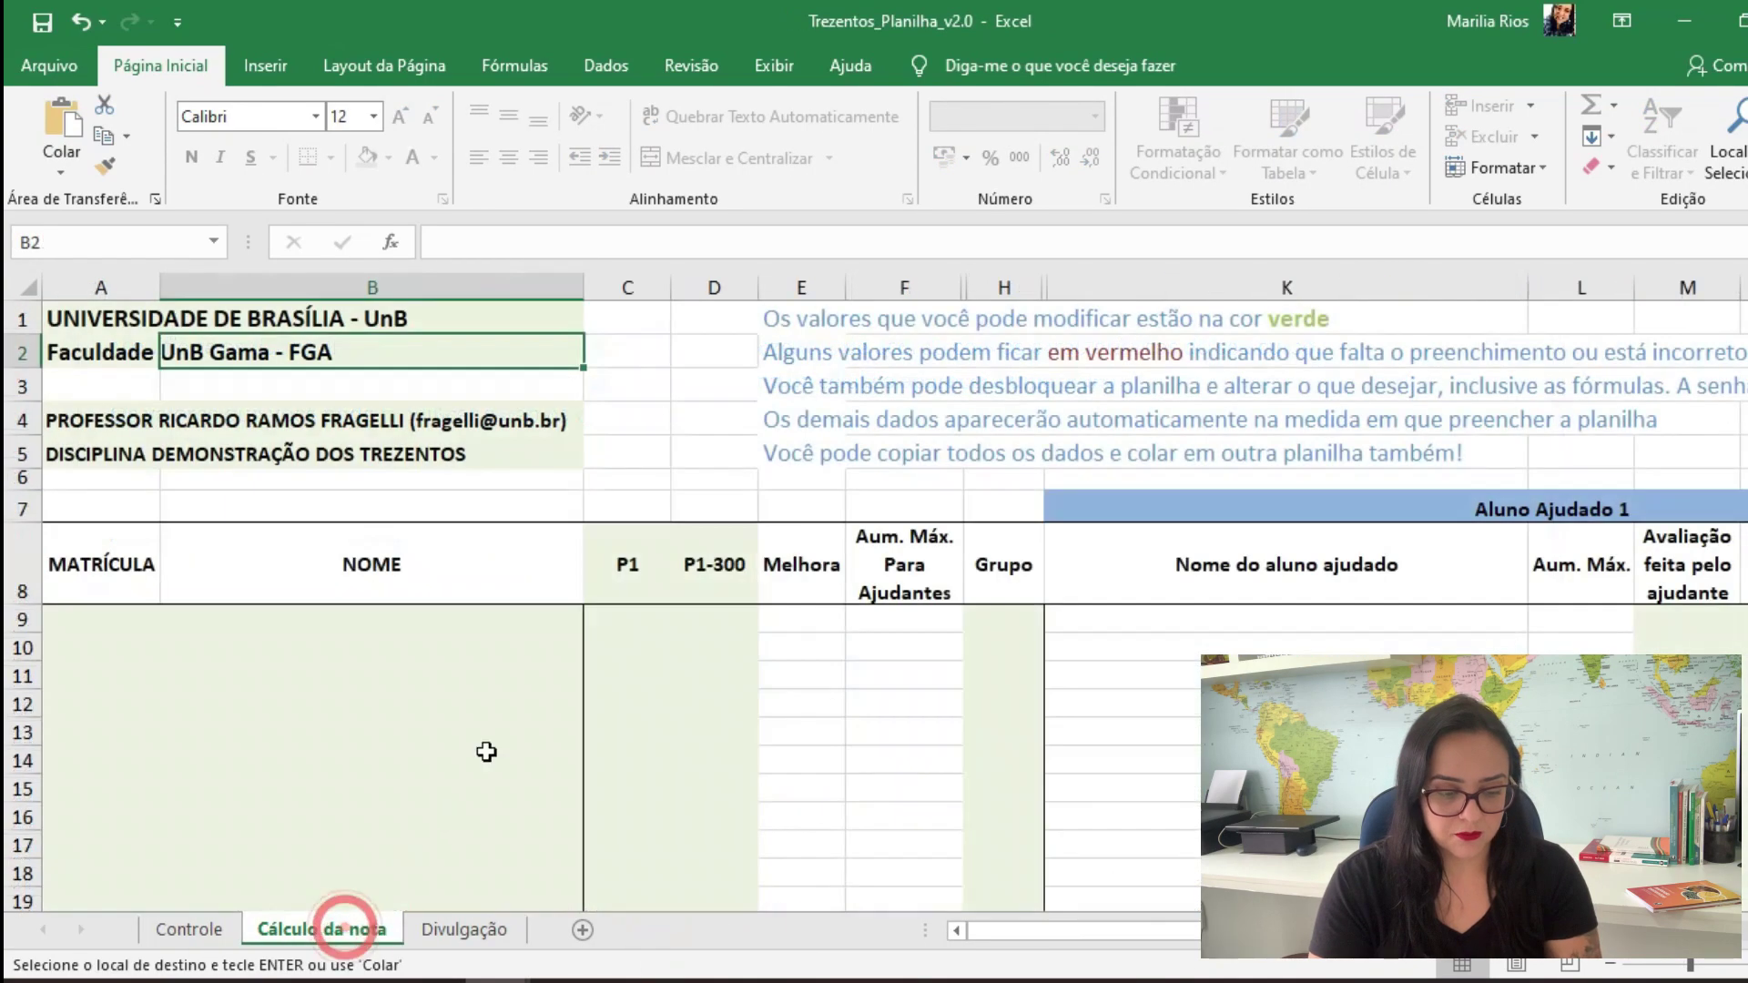
click(414, 630)
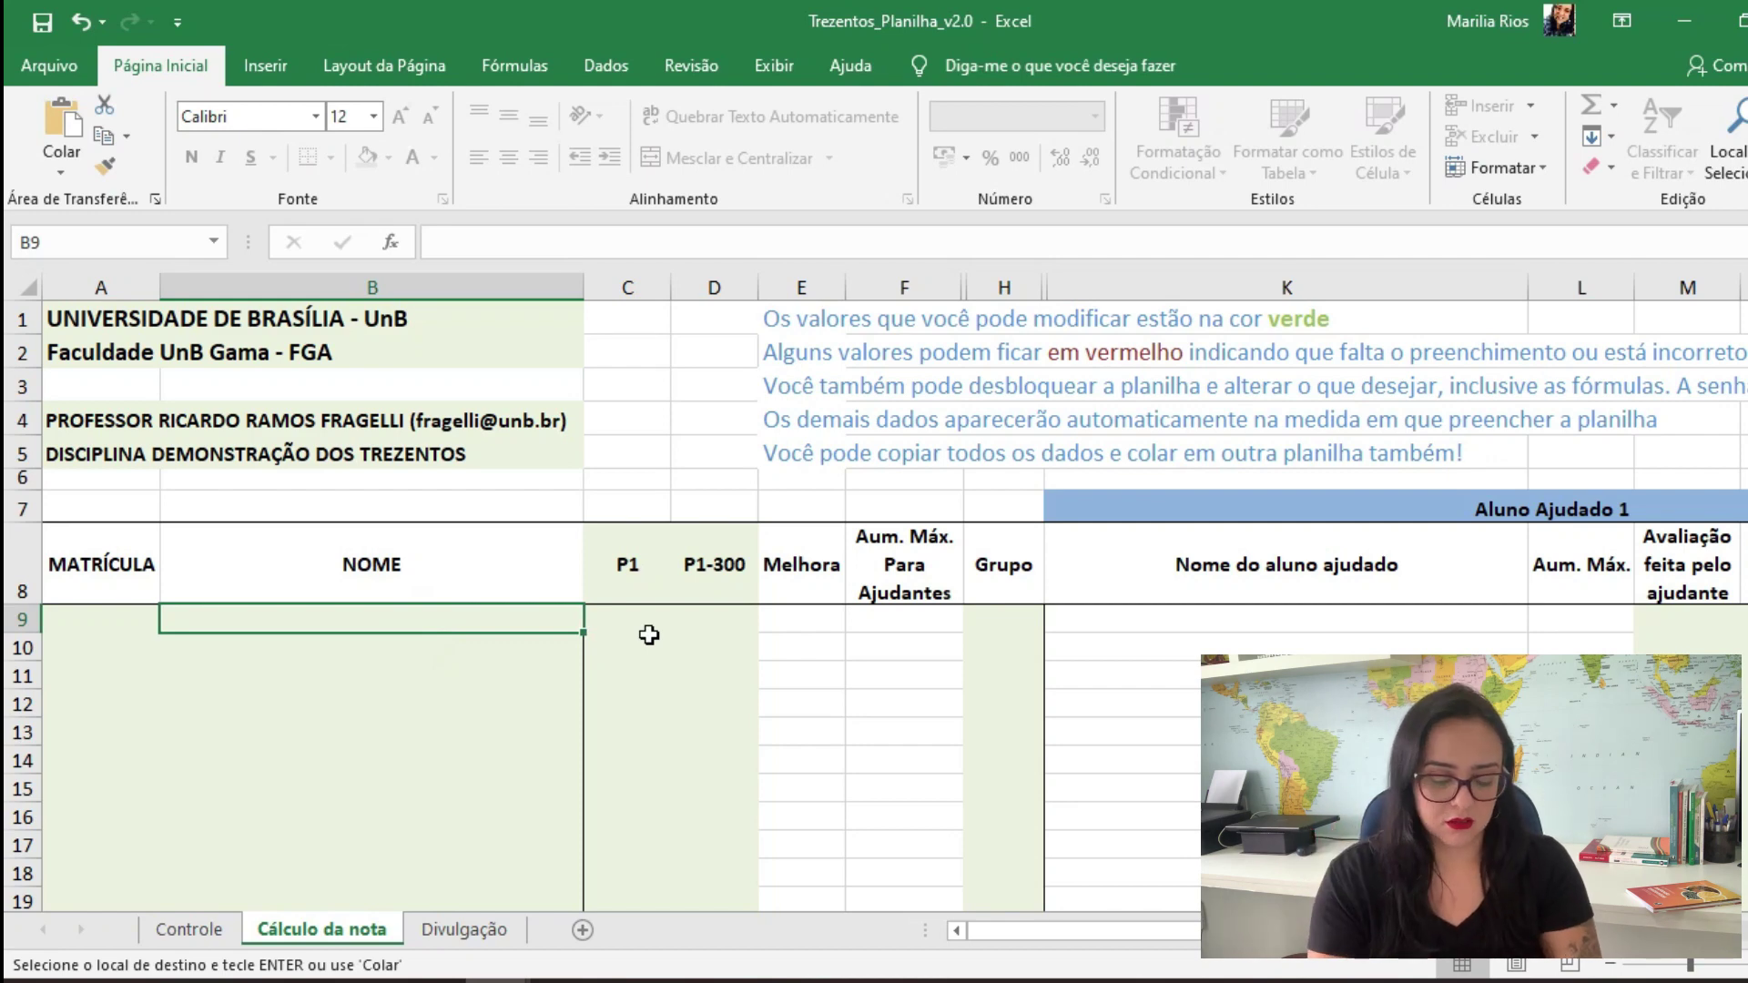
click(625, 623)
click(445, 626)
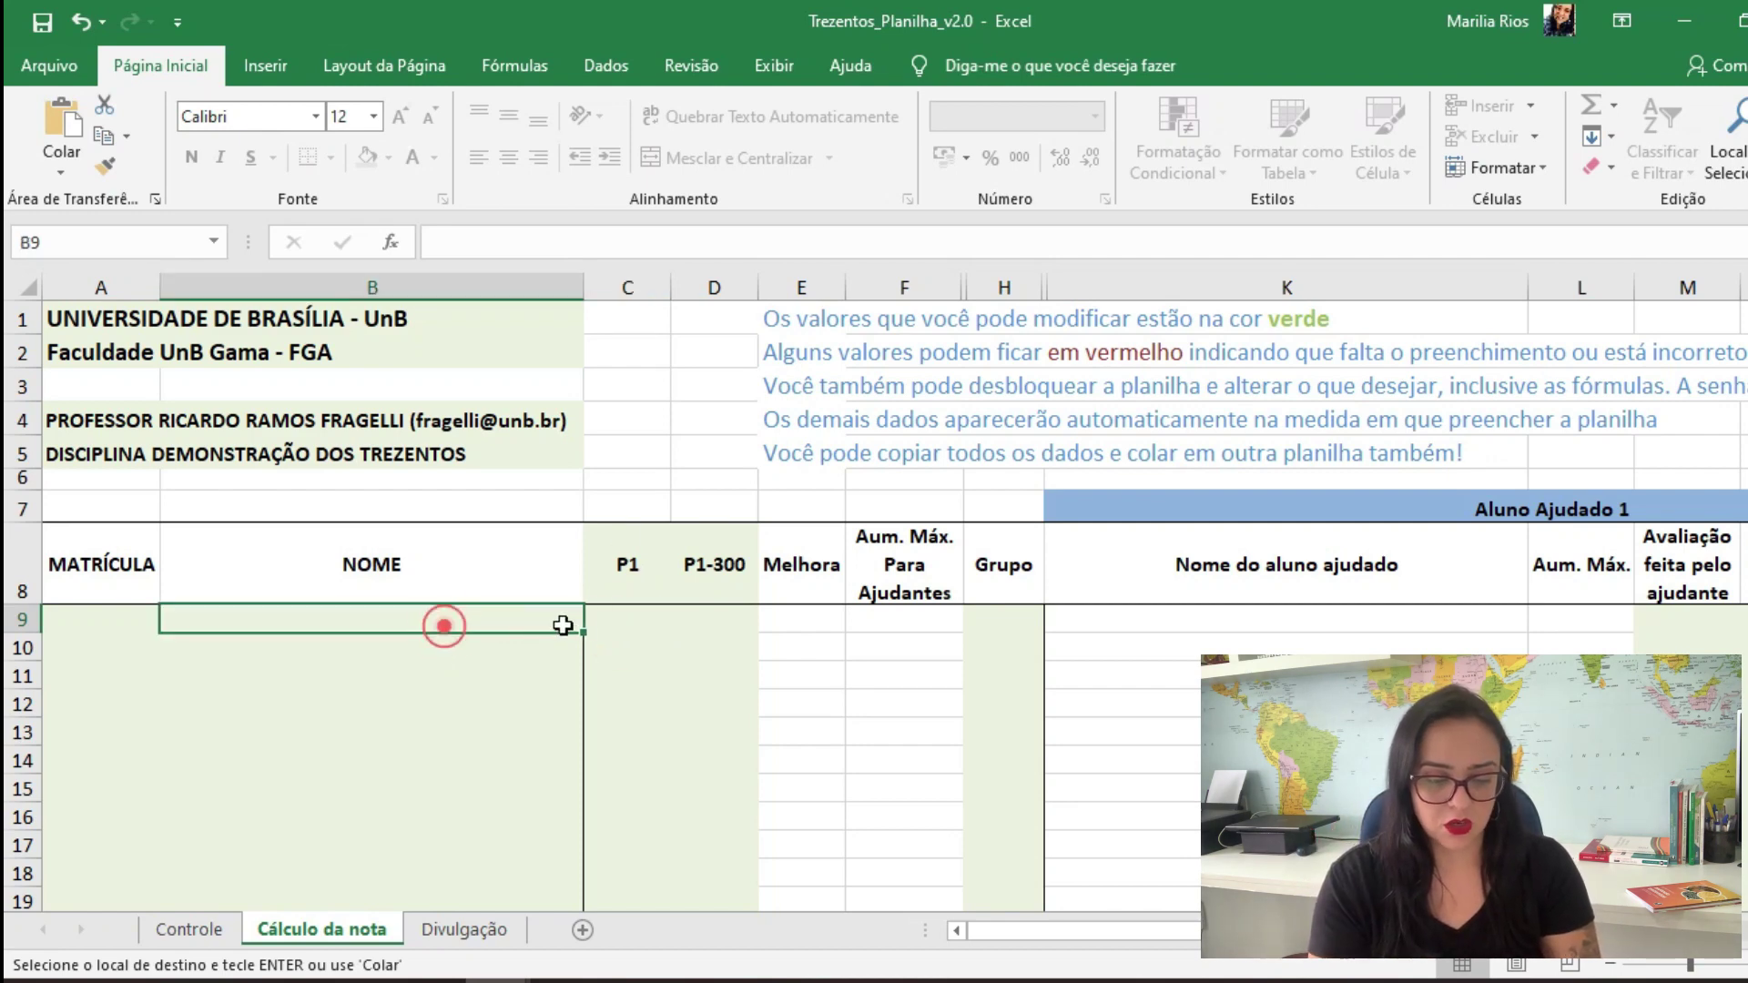
click(631, 621)
click(620, 624)
shift+click(510, 624)
key(ctrl+v)
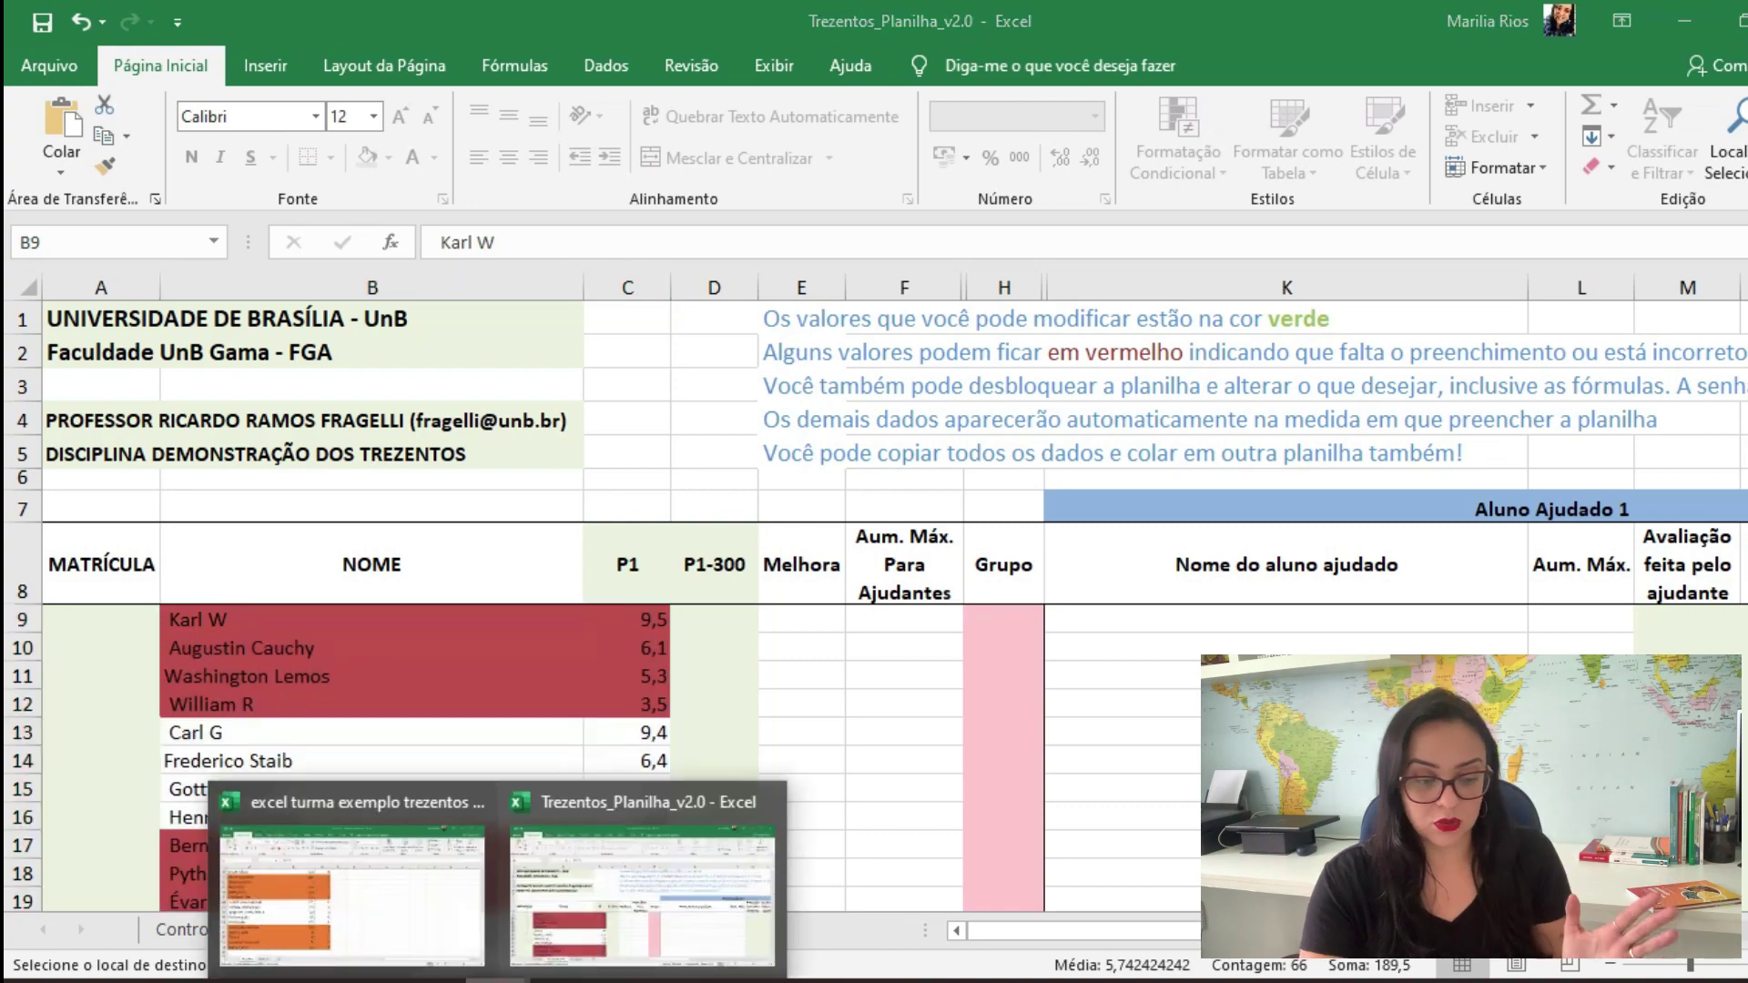
Copy the group numbers C3:C35 from the class example workbook and paste them into the Grupo column starting at H9
click(352, 902)
scroll(782, 393, up, 6)
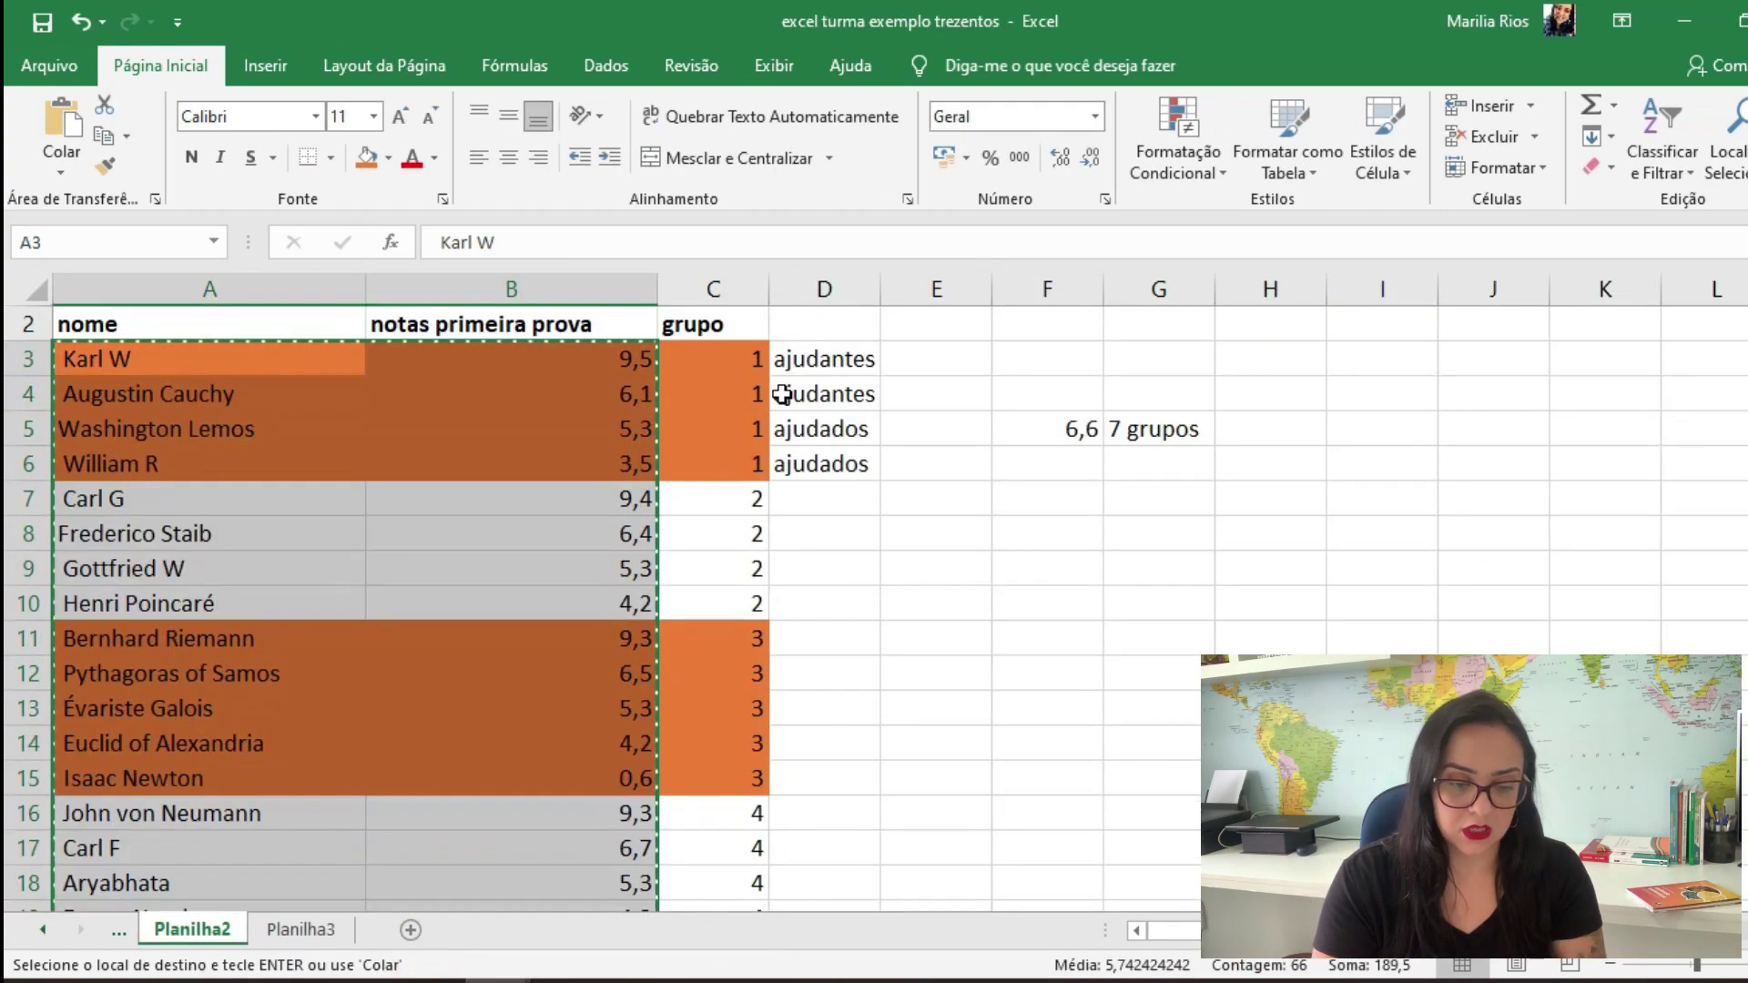
drag(722, 359, 741, 866)
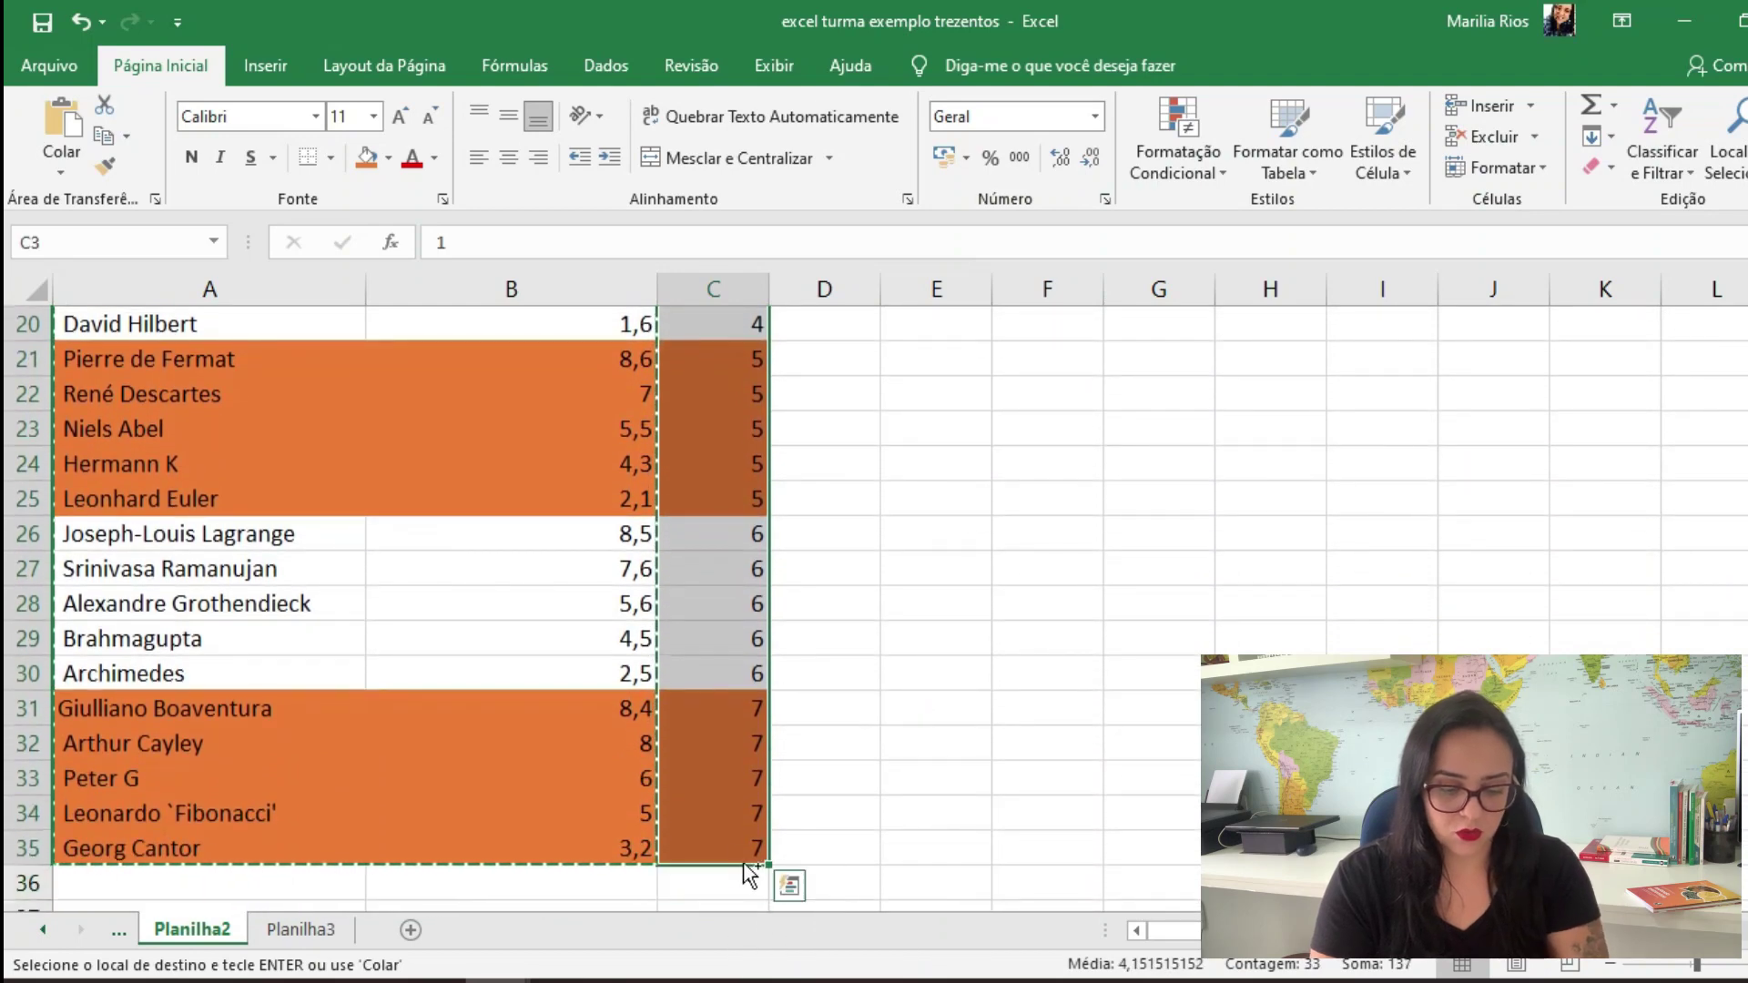
key(ctrl+c)
key(alt+Tab)
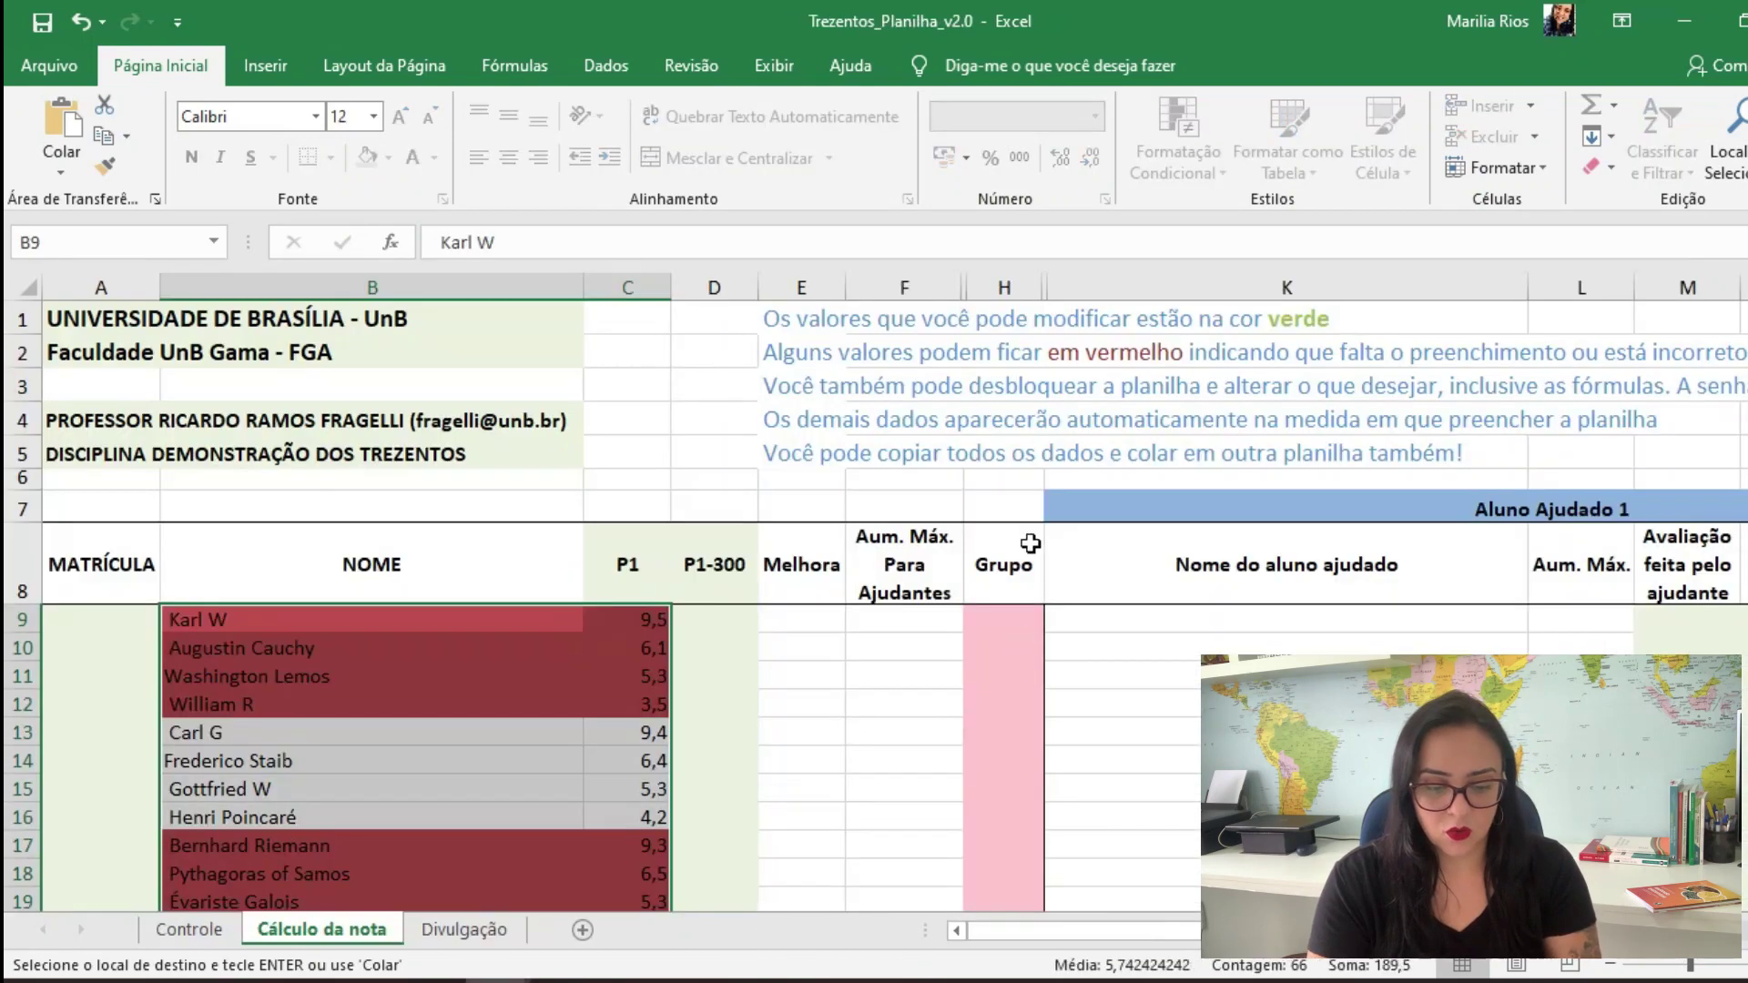
click(995, 618)
key(ctrl+v)
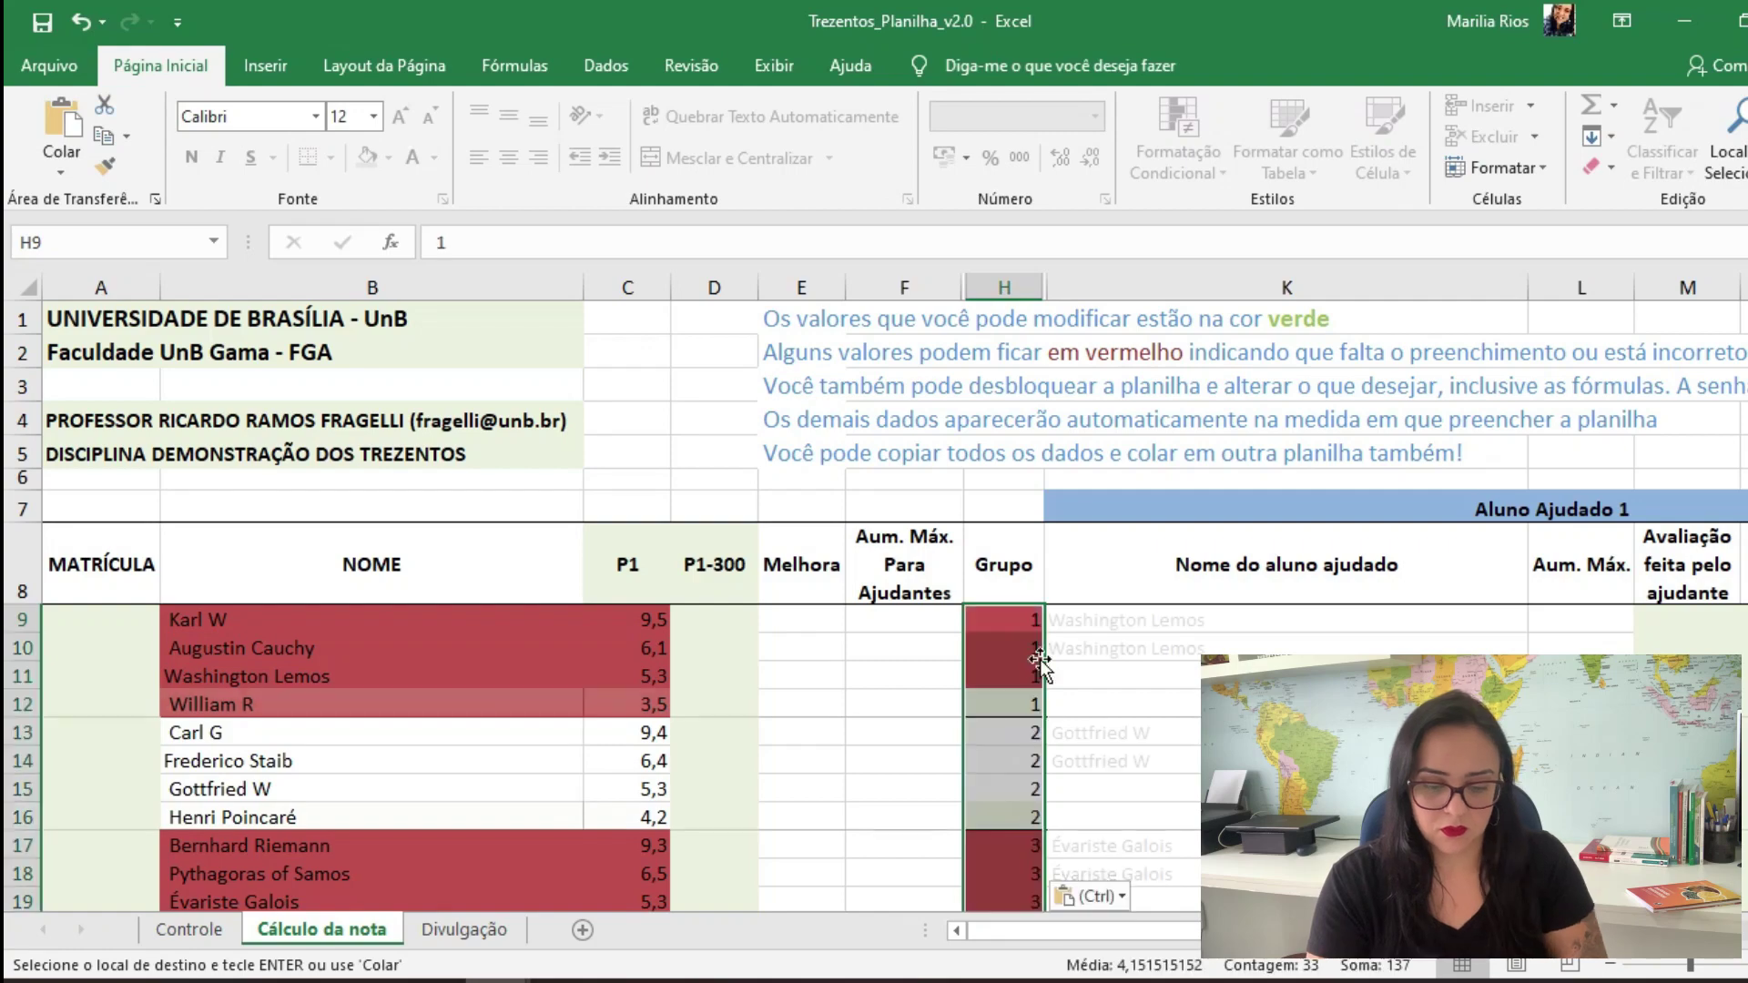
Review which helped student is assigned to the helpers of groups 1, 3 and 5 in the Aluno Ajudado 1 column
scroll(1132, 591, down, 1)
click(1131, 582)
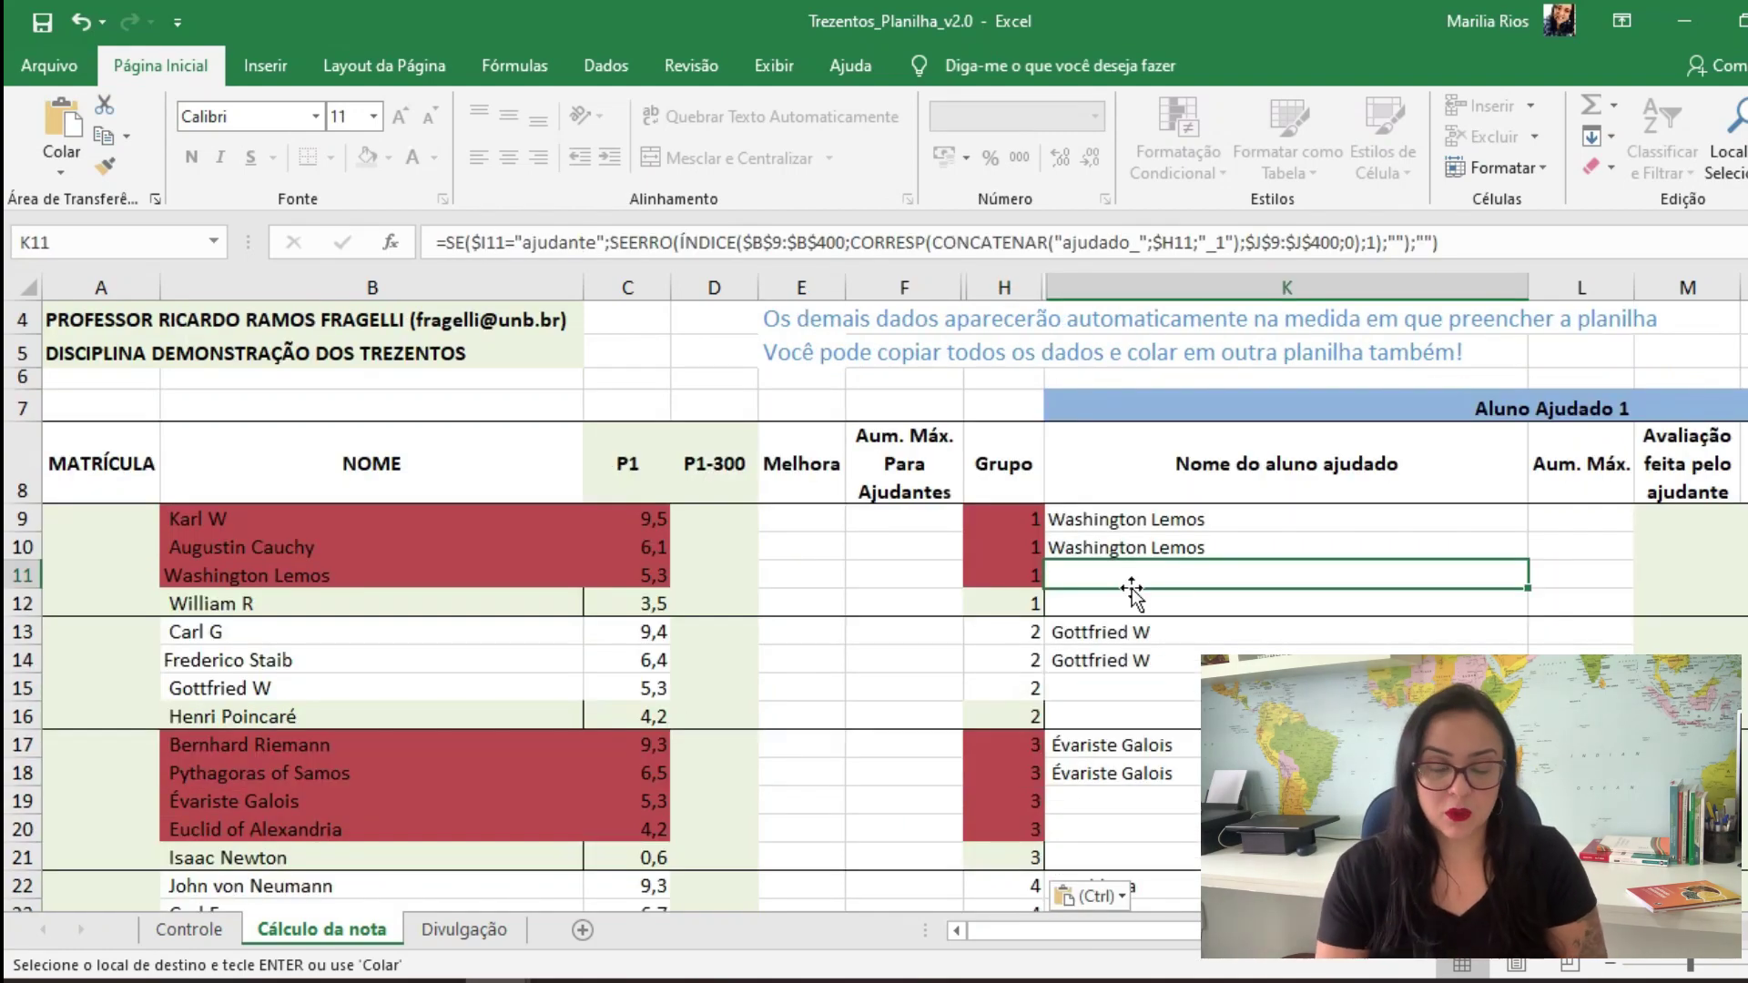
drag(412, 507, 1133, 514)
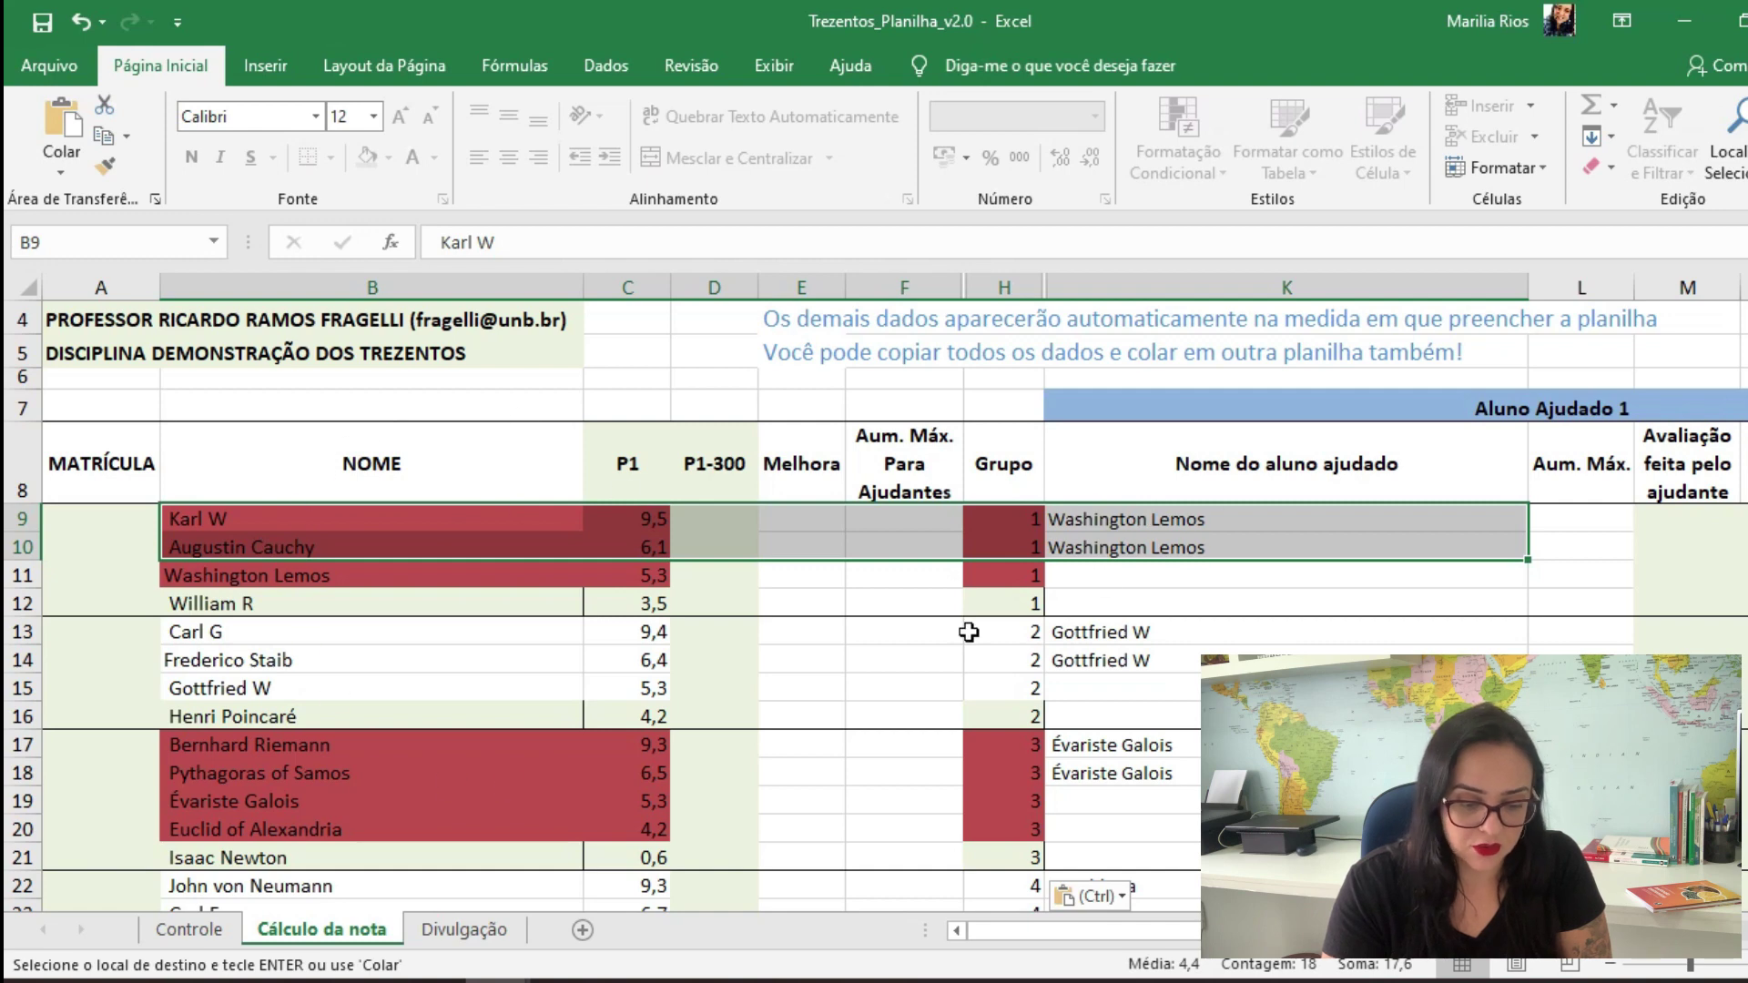
drag(559, 744, 1115, 763)
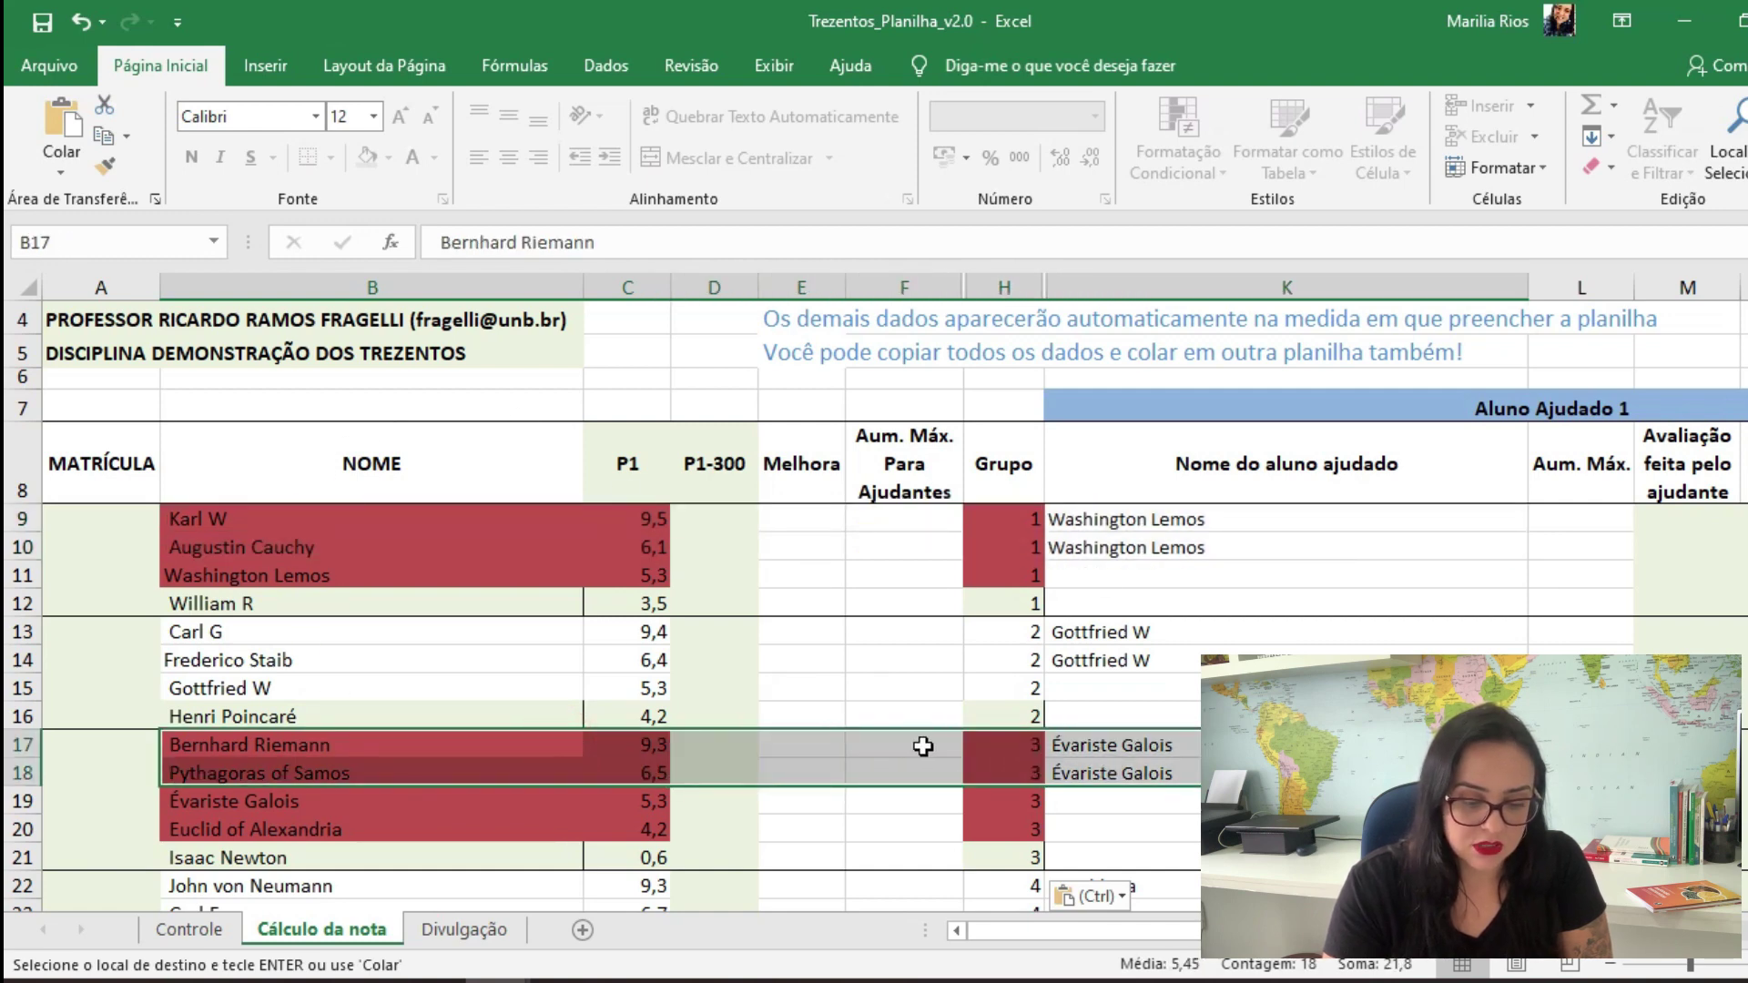
scroll(925, 741, down, 3)
drag(410, 706, 1067, 744)
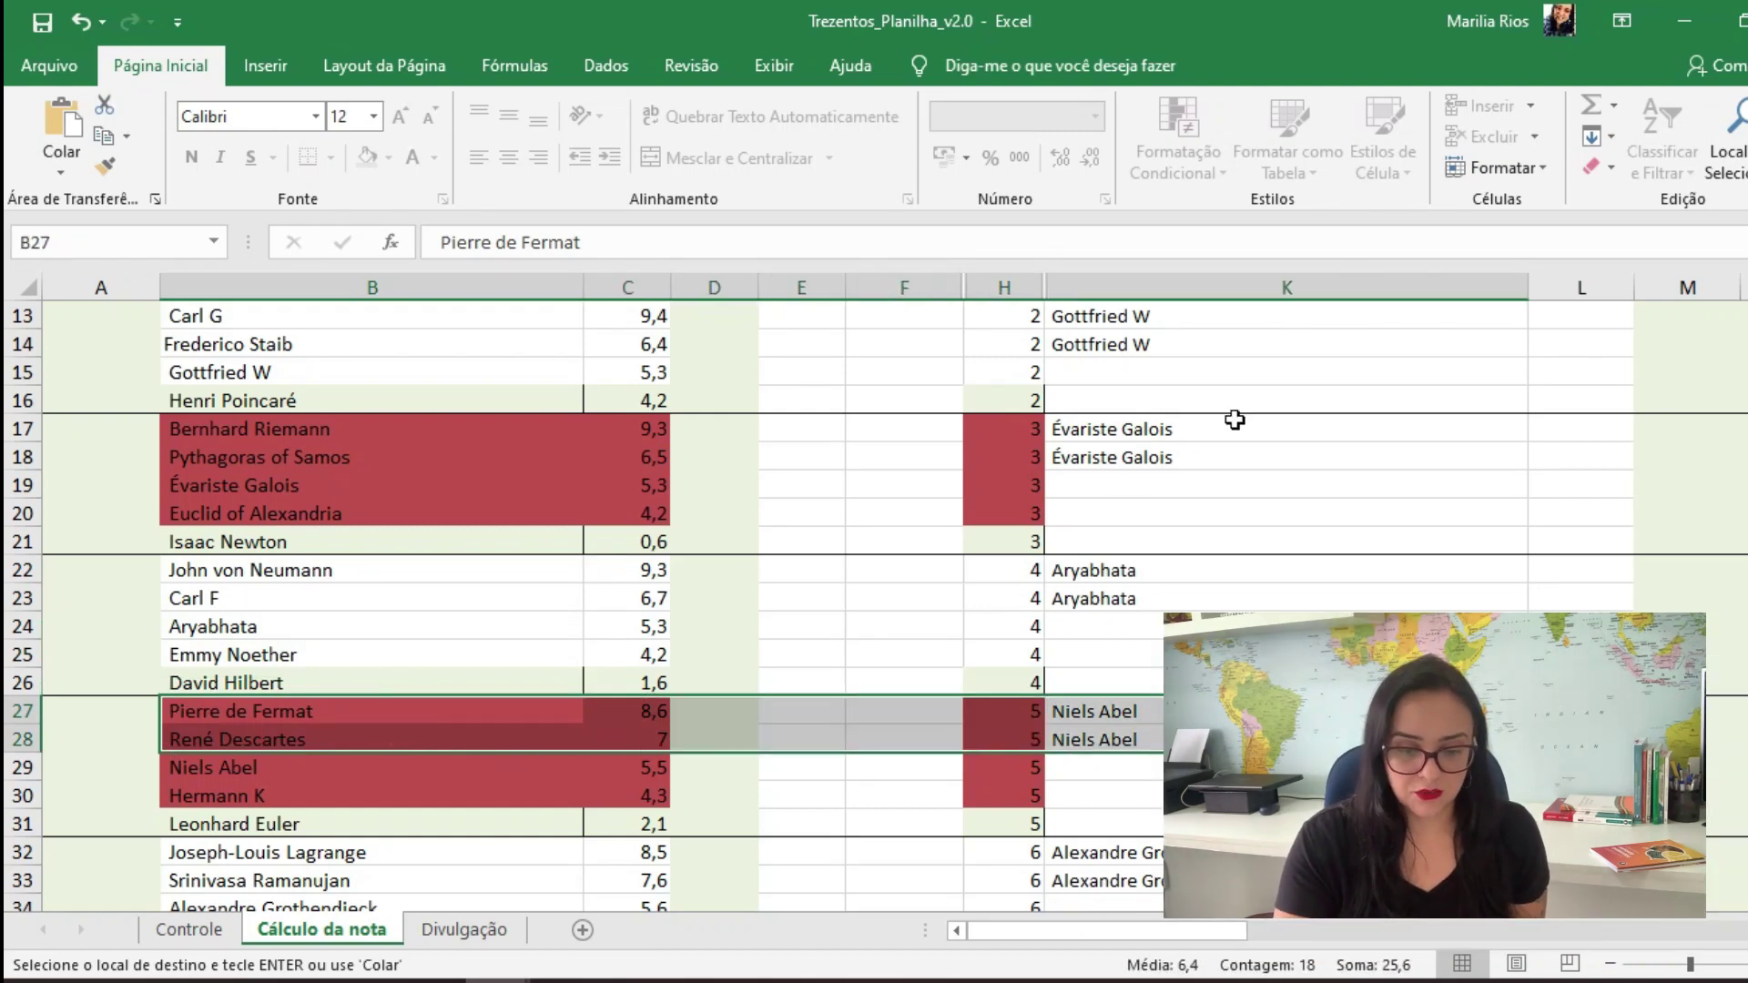
scroll(1235, 420, up, 4)
scroll(877, 605, down, 2)
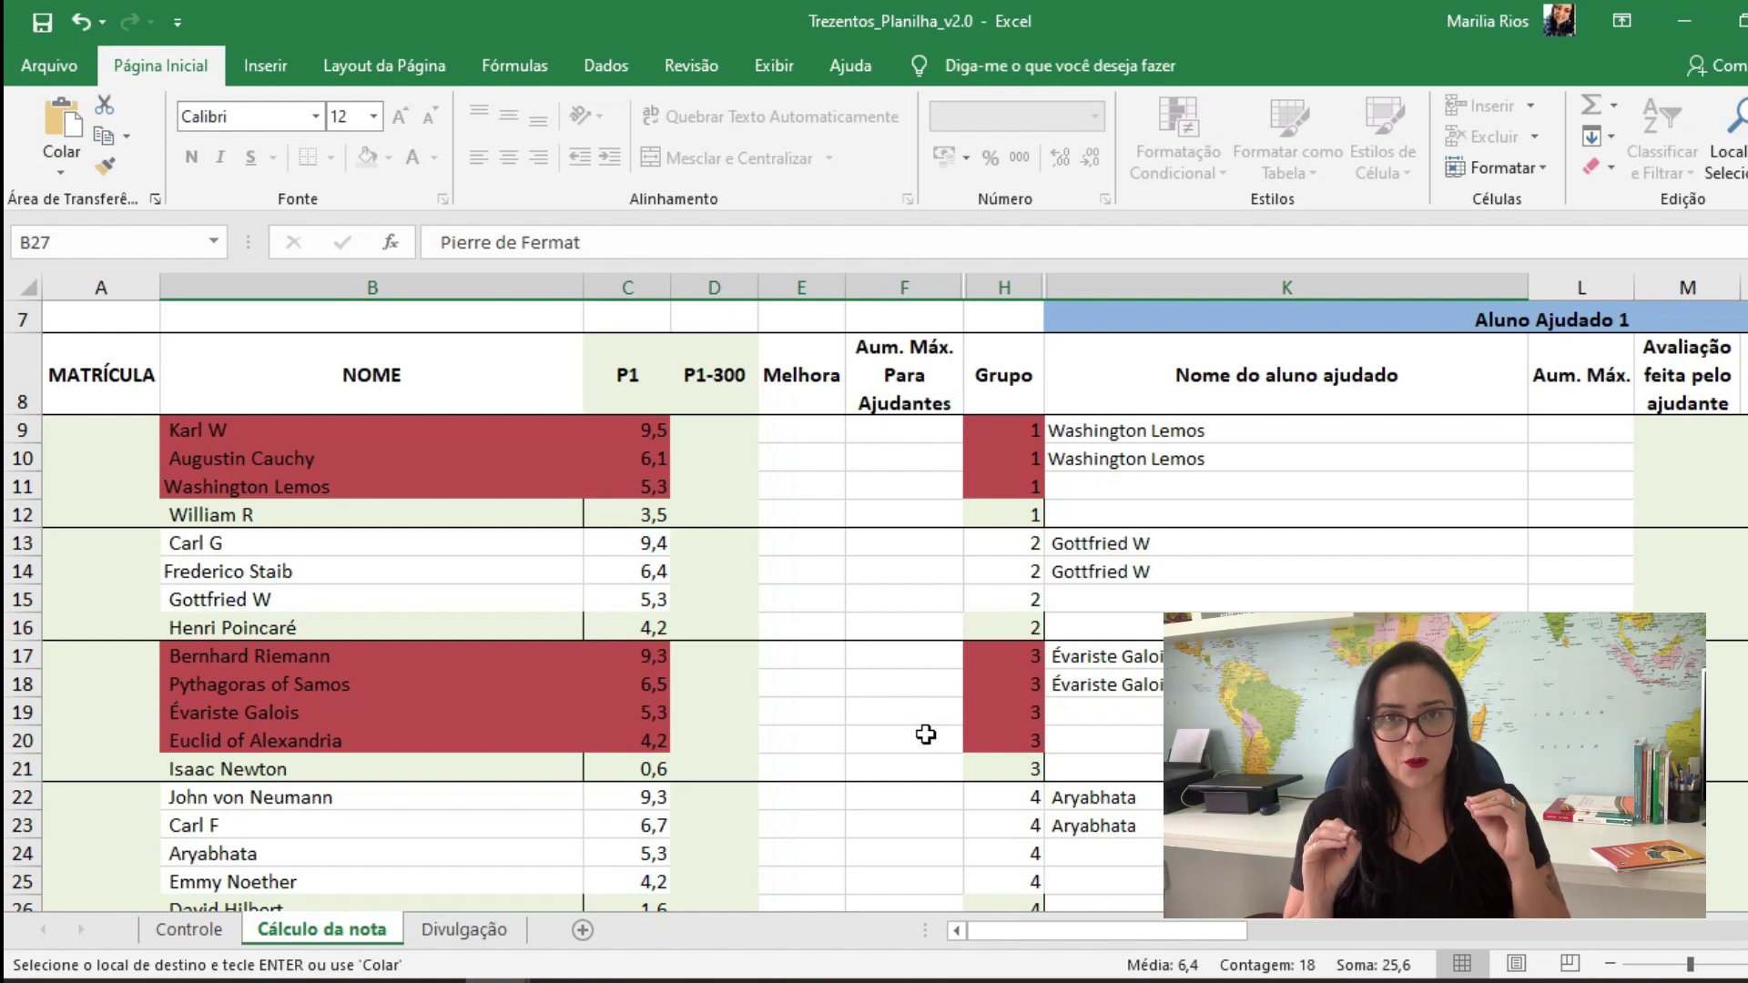
Check group 2's two helpers against the helped student assigned to them in column K
click(906, 628)
click(254, 550)
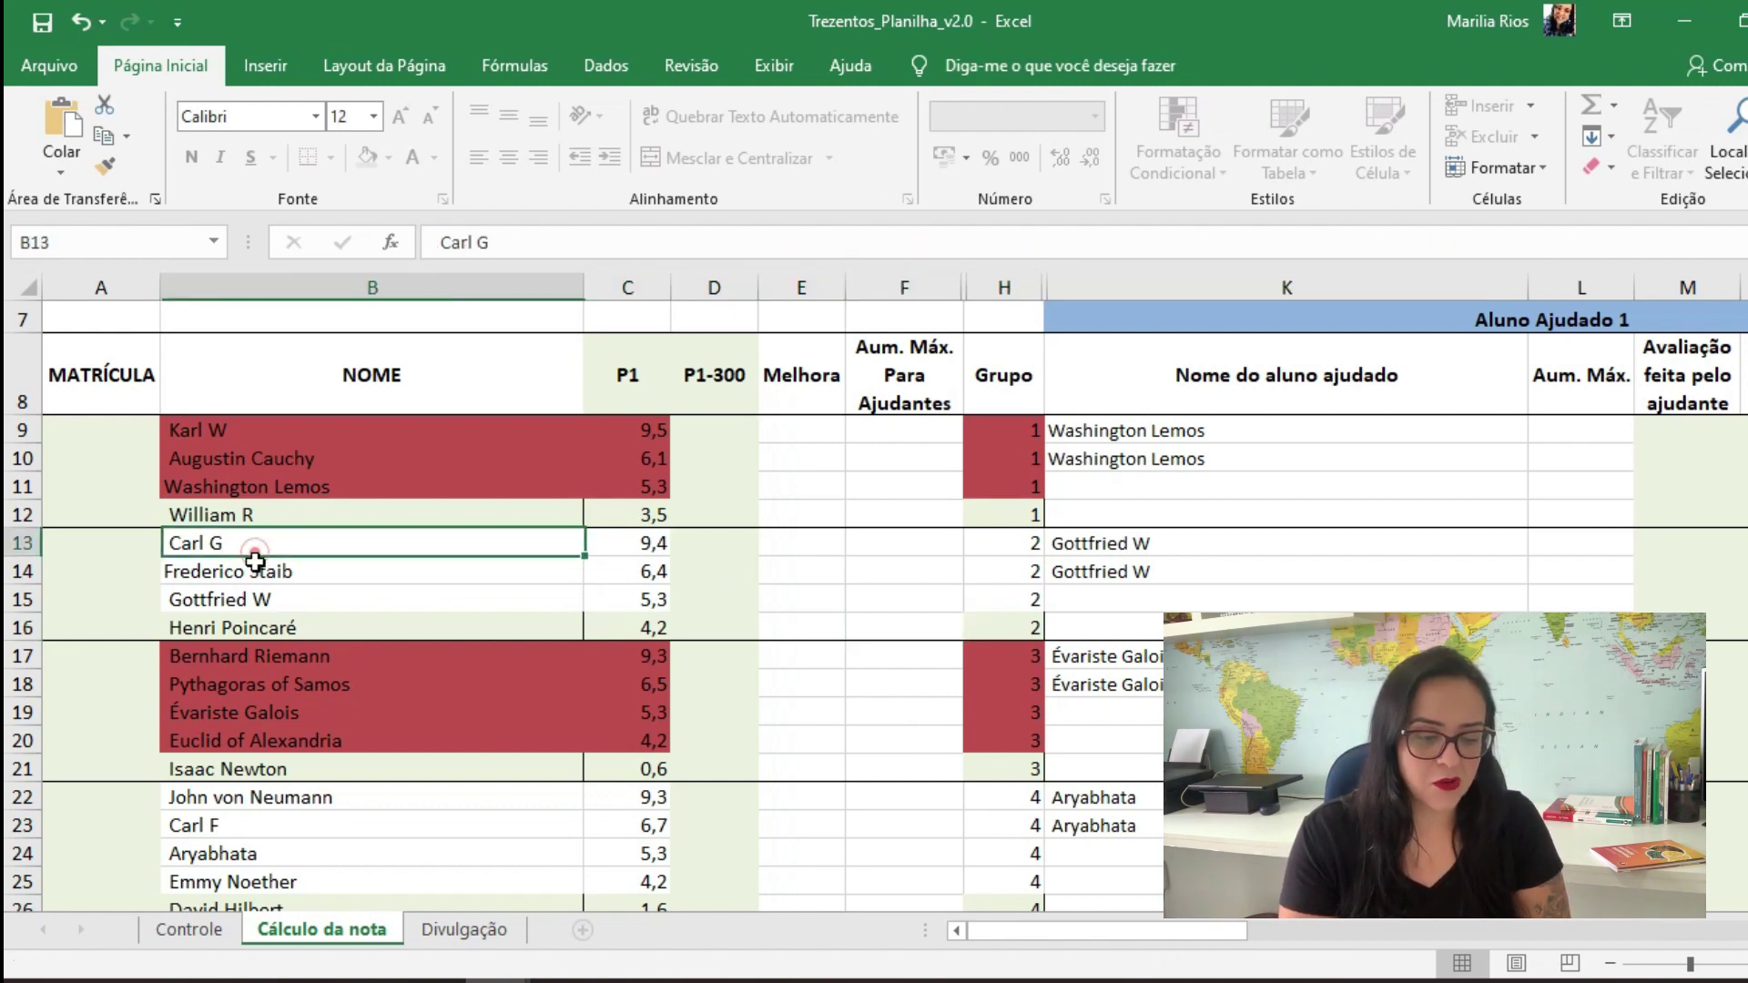
click(259, 596)
click(264, 571)
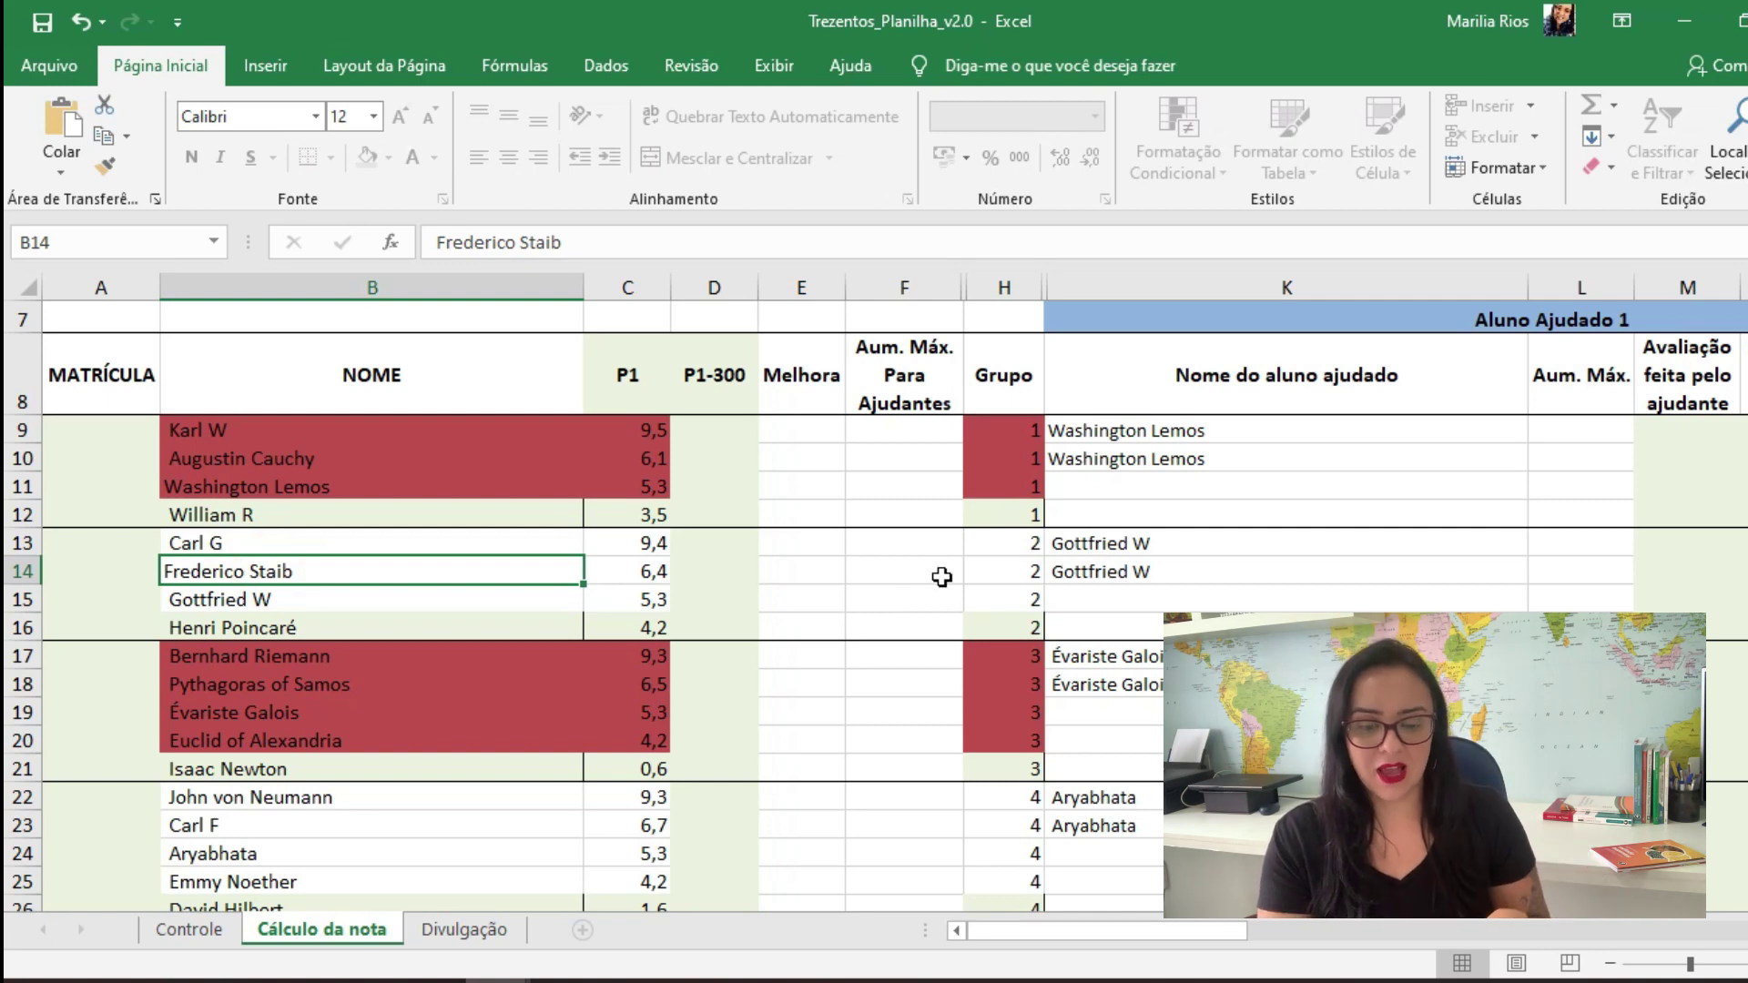
click(1165, 544)
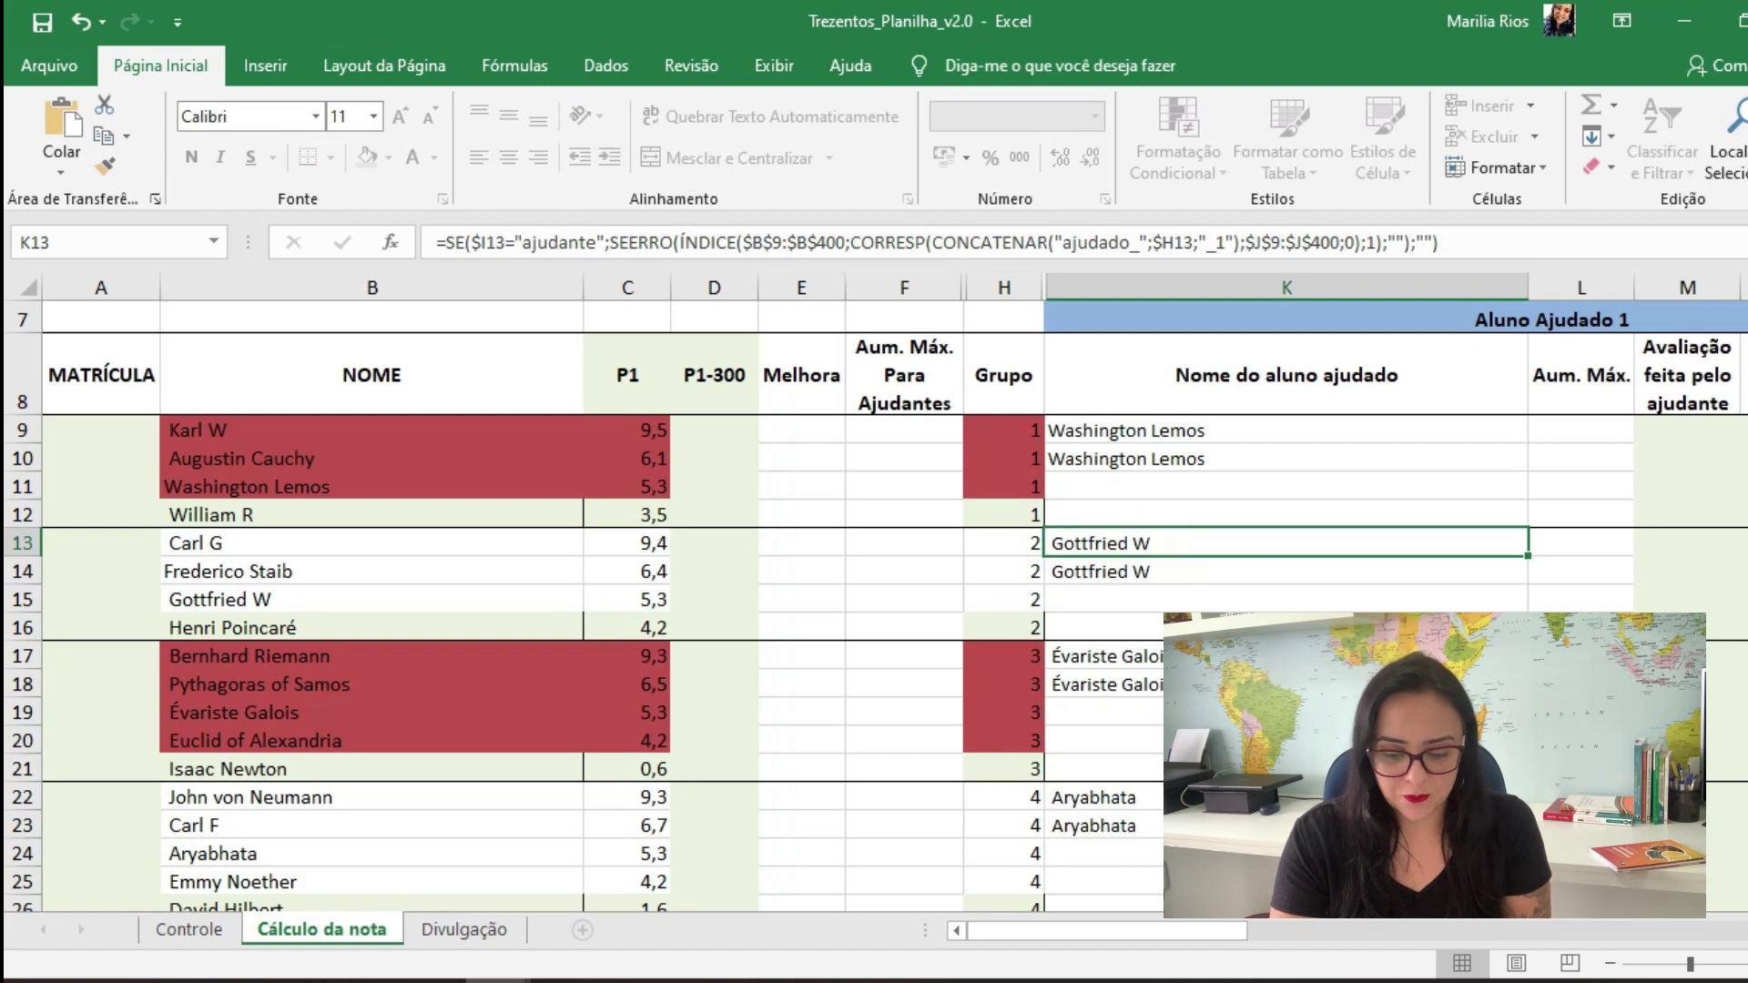
Compare the helped students assigned to group 2's two helpers in the Aluno Ajudado 1 and Aluno Ajudado 2 blocks
drag(1201, 930, 1265, 930)
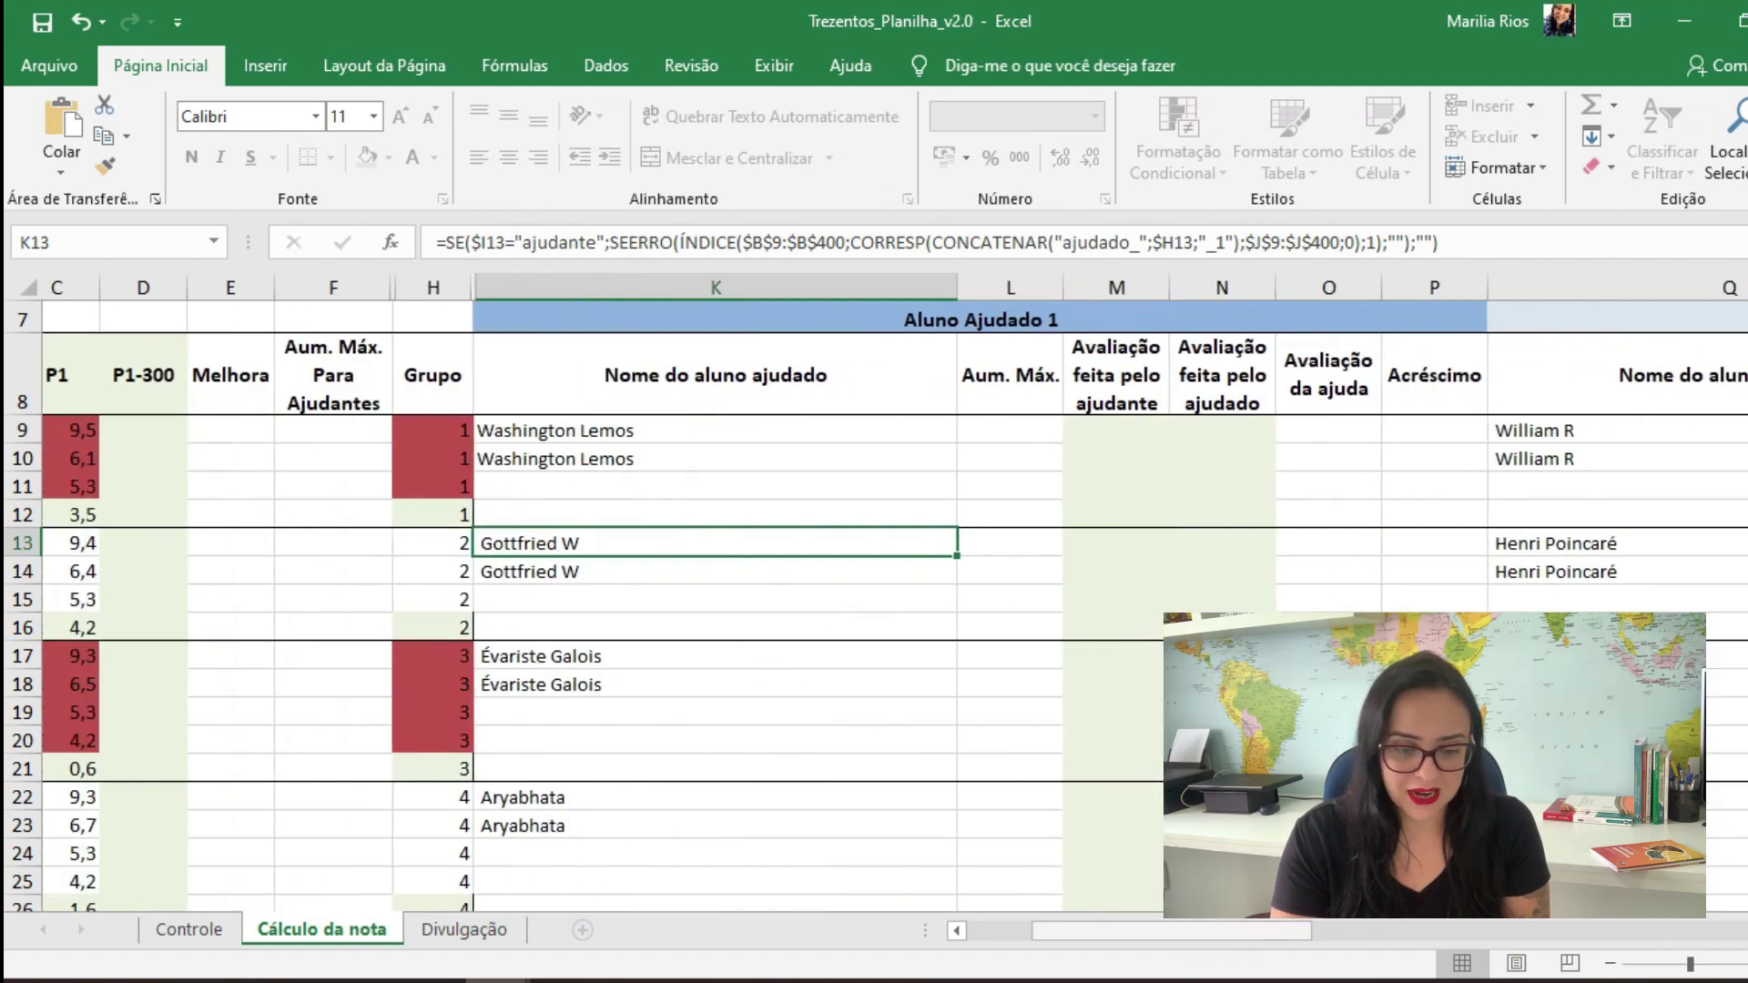
scroll(947, 310, right, 1)
click(956, 323)
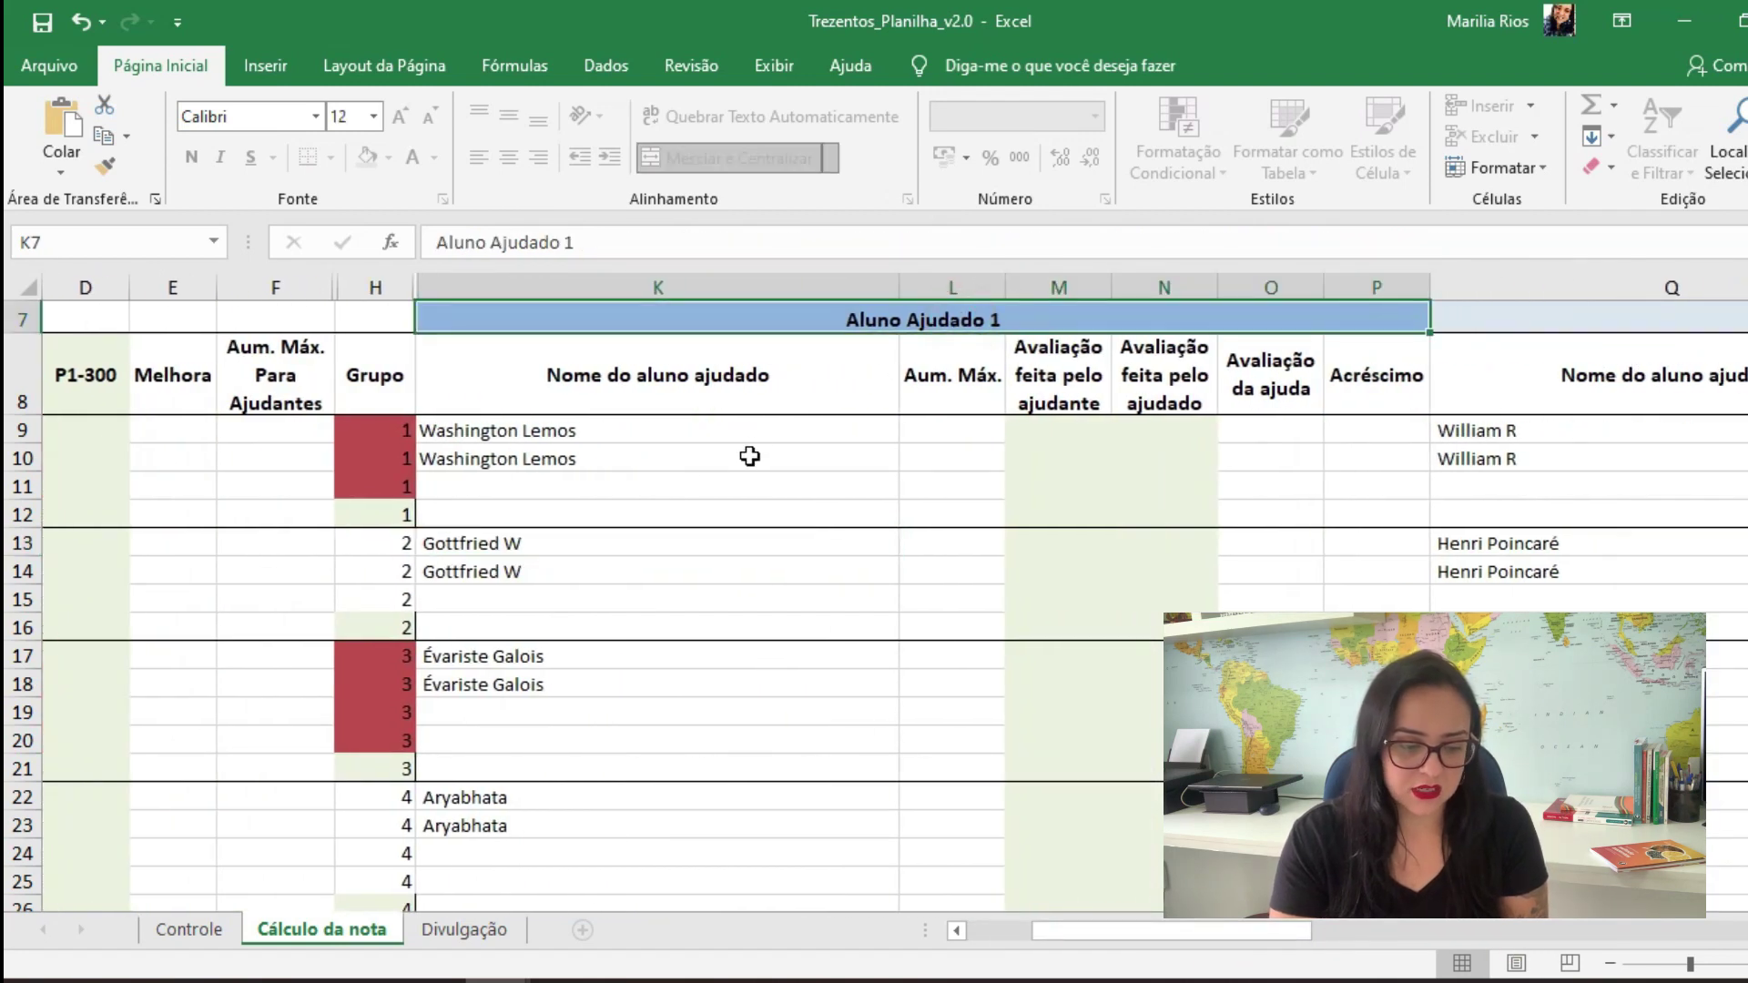
click(546, 543)
click(555, 570)
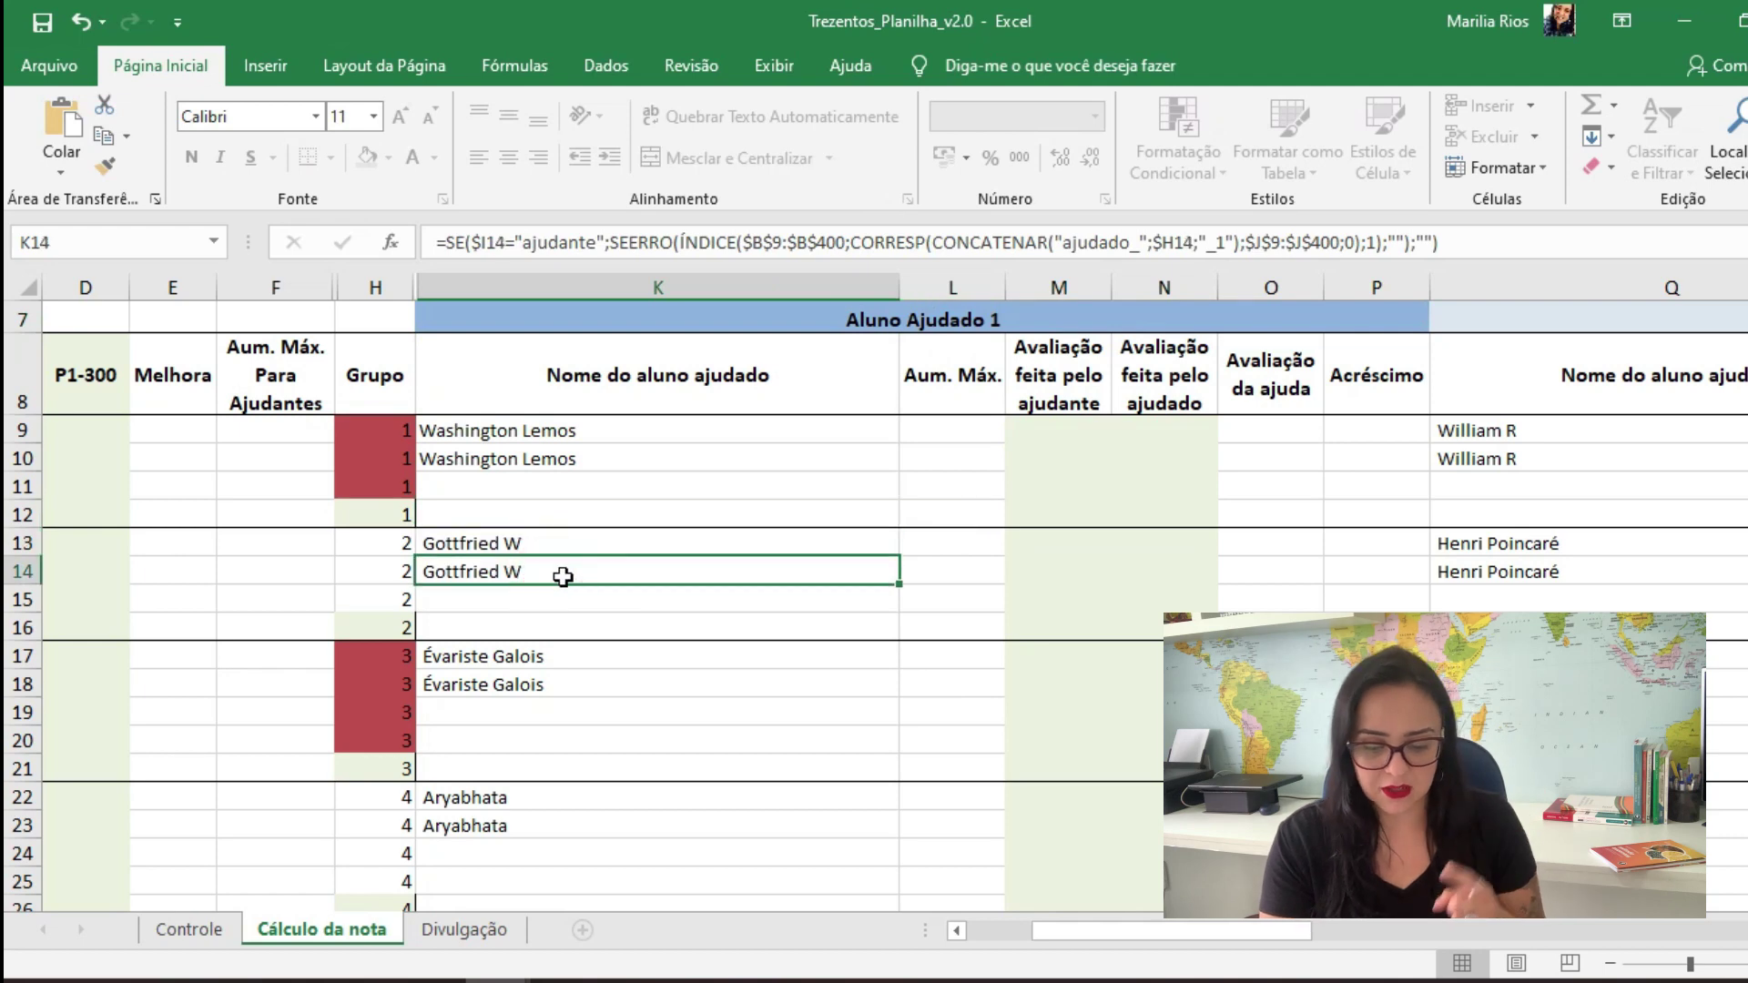
drag(1281, 928, 1406, 951)
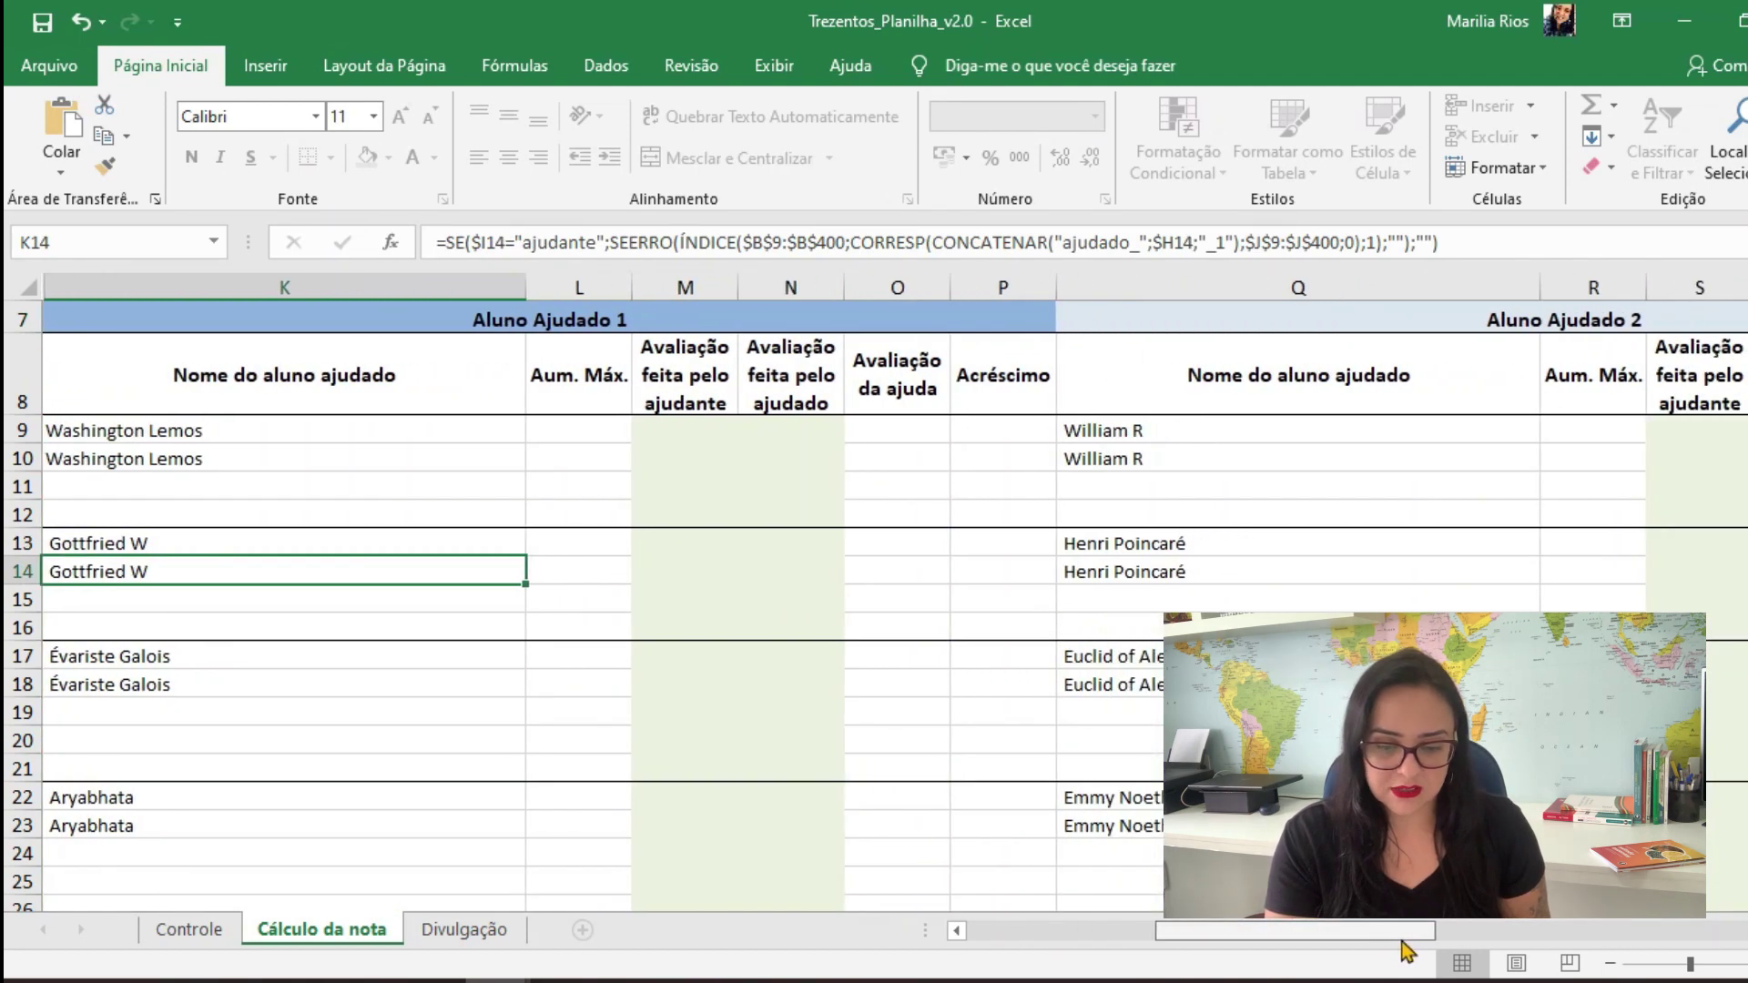
click(1636, 326)
click(1198, 545)
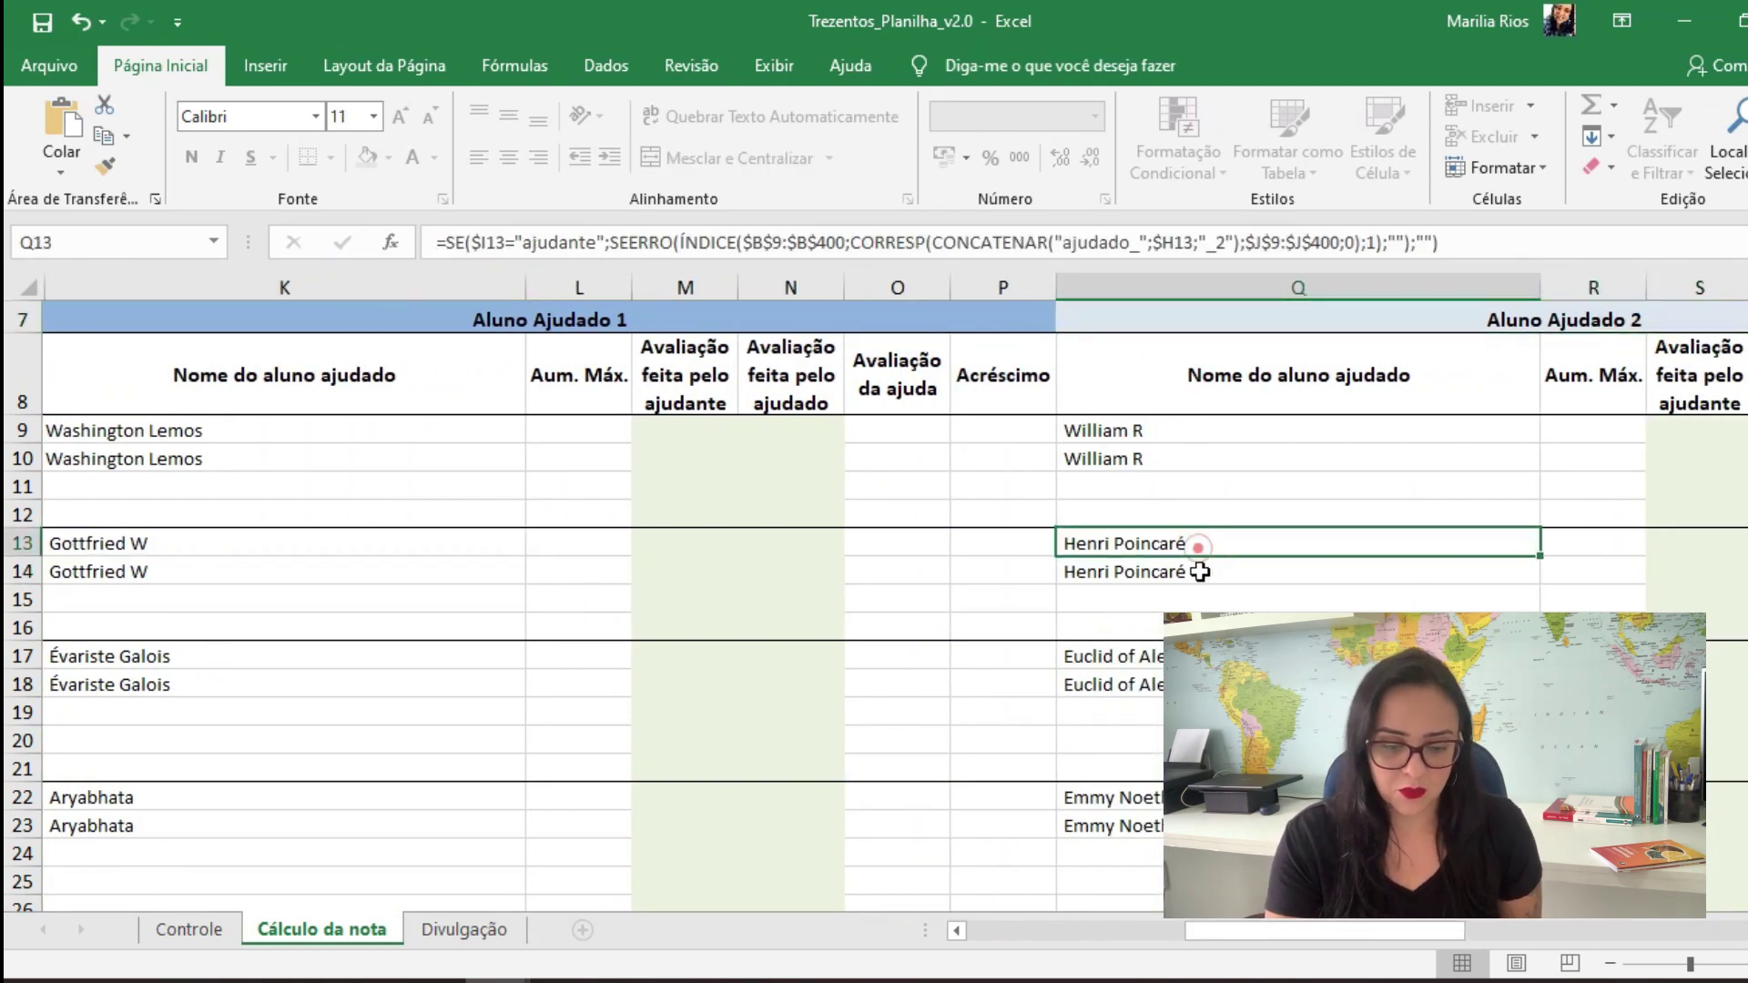
click(1200, 571)
Examine the Aluno Ajudado 3 column to see which groups have a third helped student
drag(1303, 936, 1409, 938)
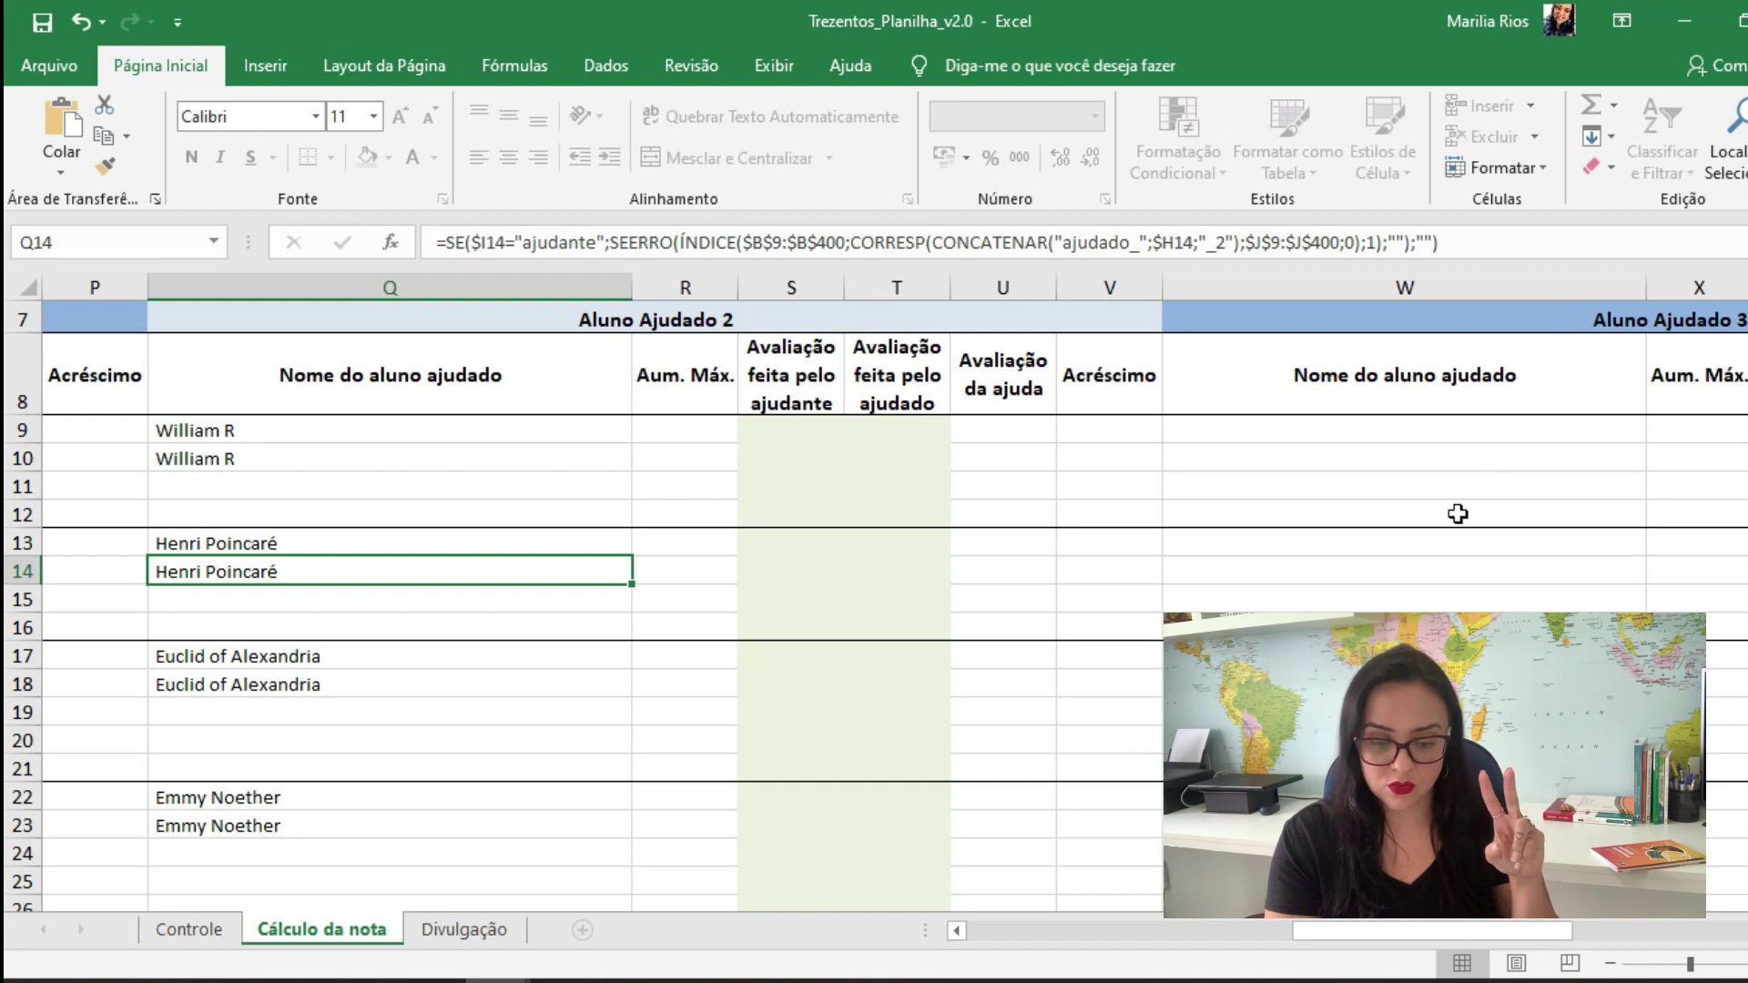
scroll(1420, 524, down, 1)
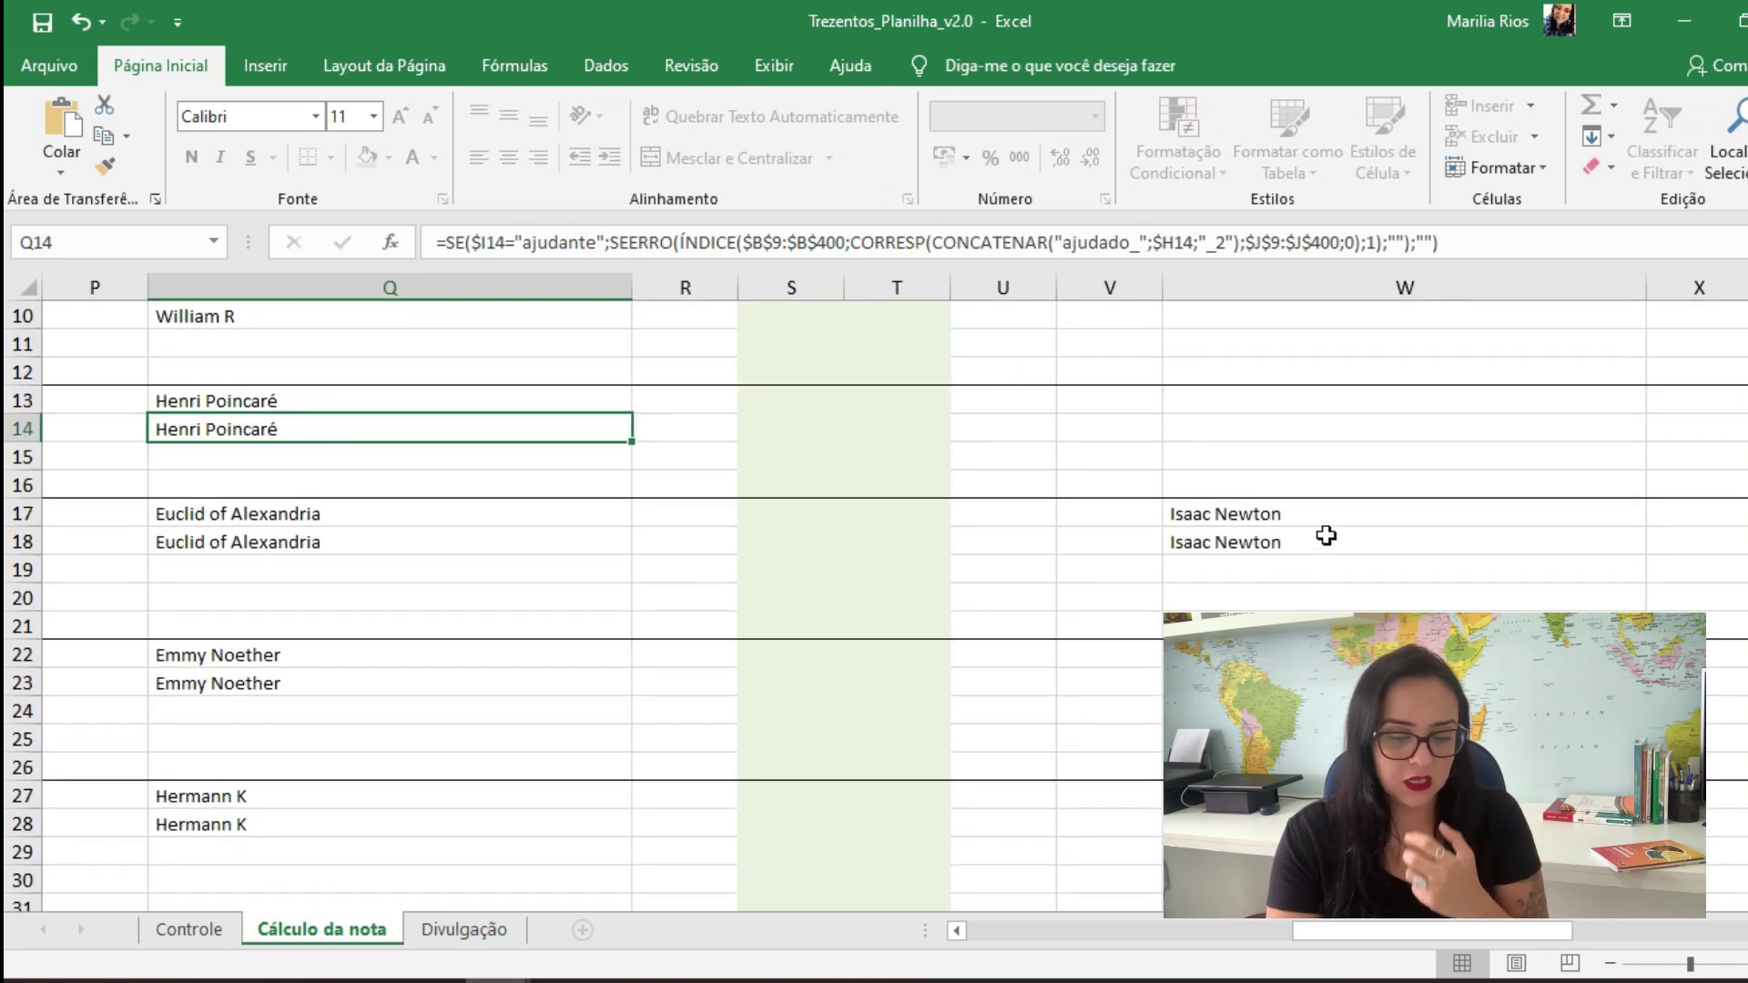
scroll(1325, 536, down, 3)
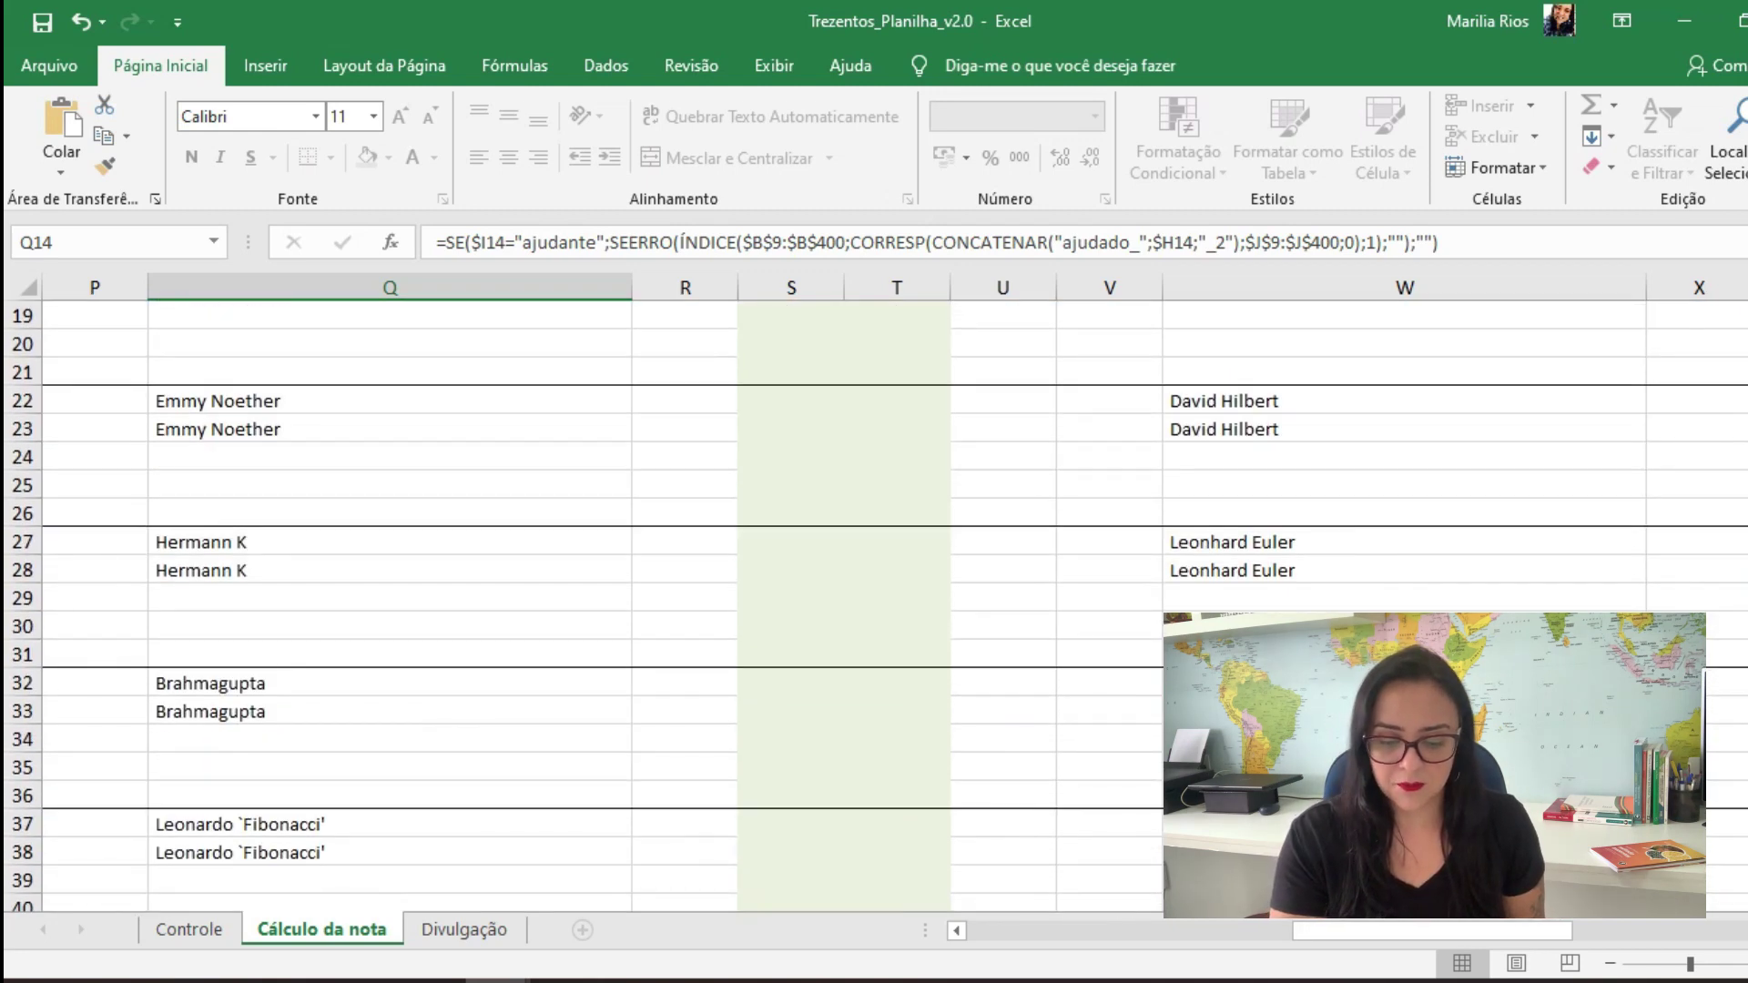
drag(1439, 930, 994, 890)
scroll(1276, 559, up, 5)
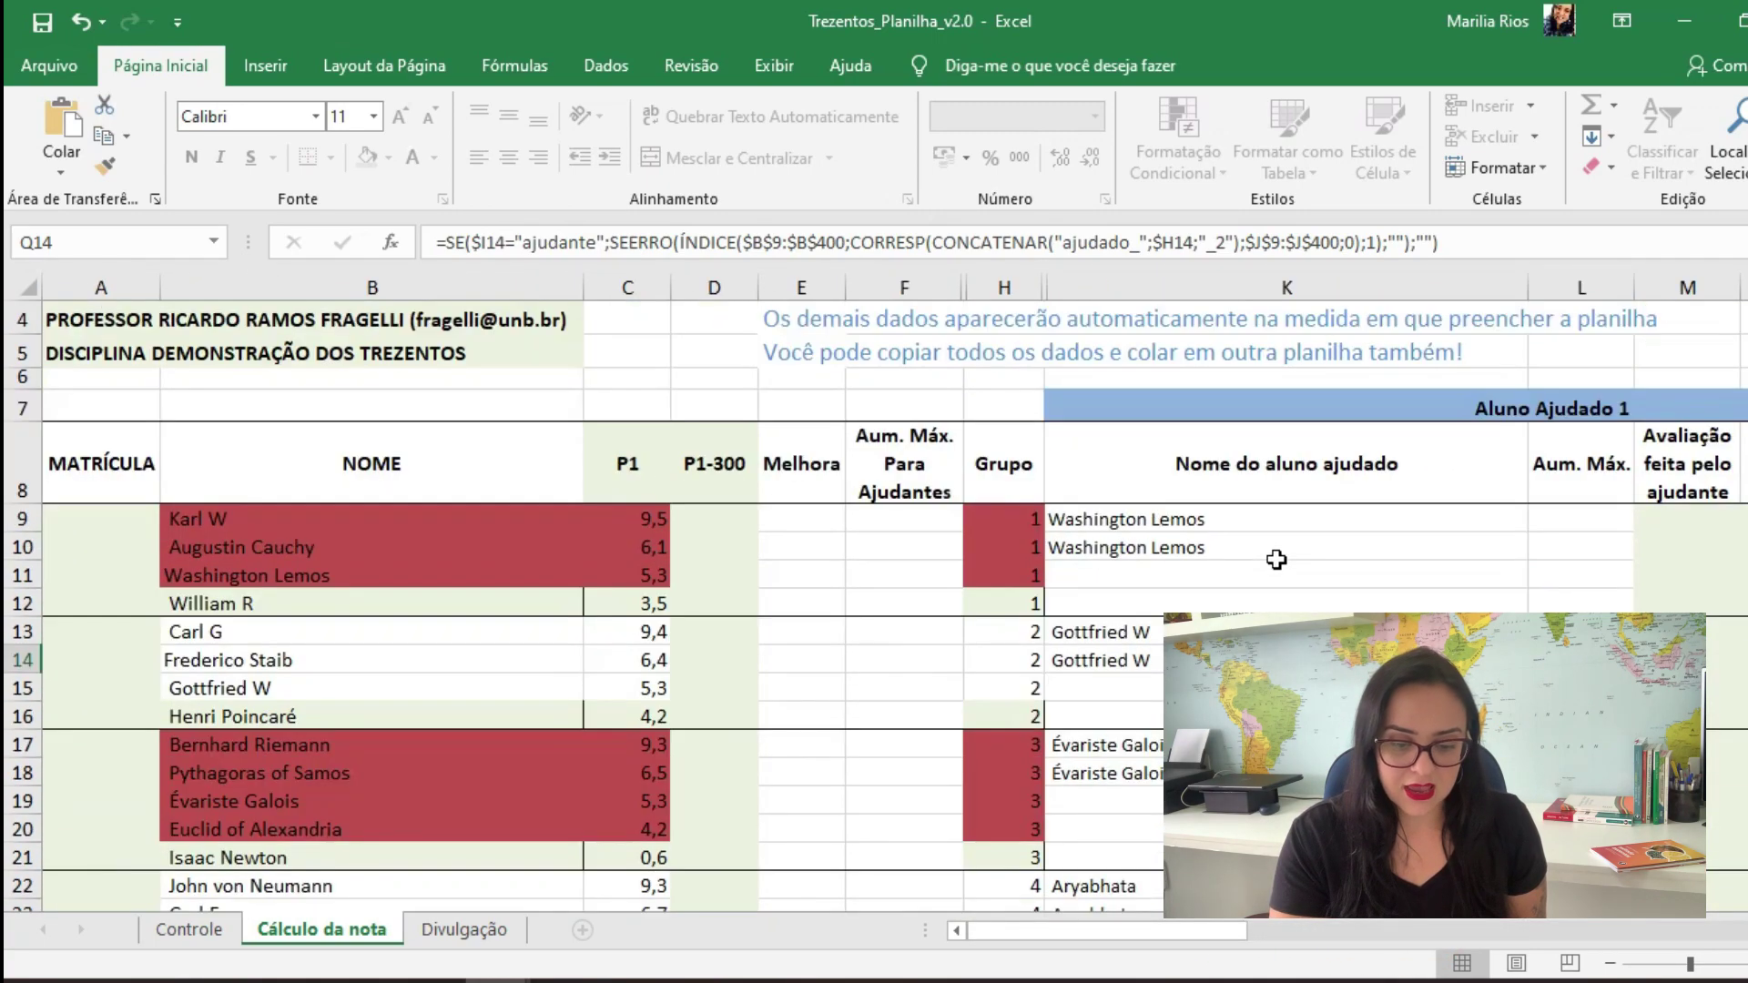
Check group 1's two helpers in rows 9 and 10 against their assigned student in column K, including cell K11 below
click(1274, 521)
drag(1204, 932, 1247, 932)
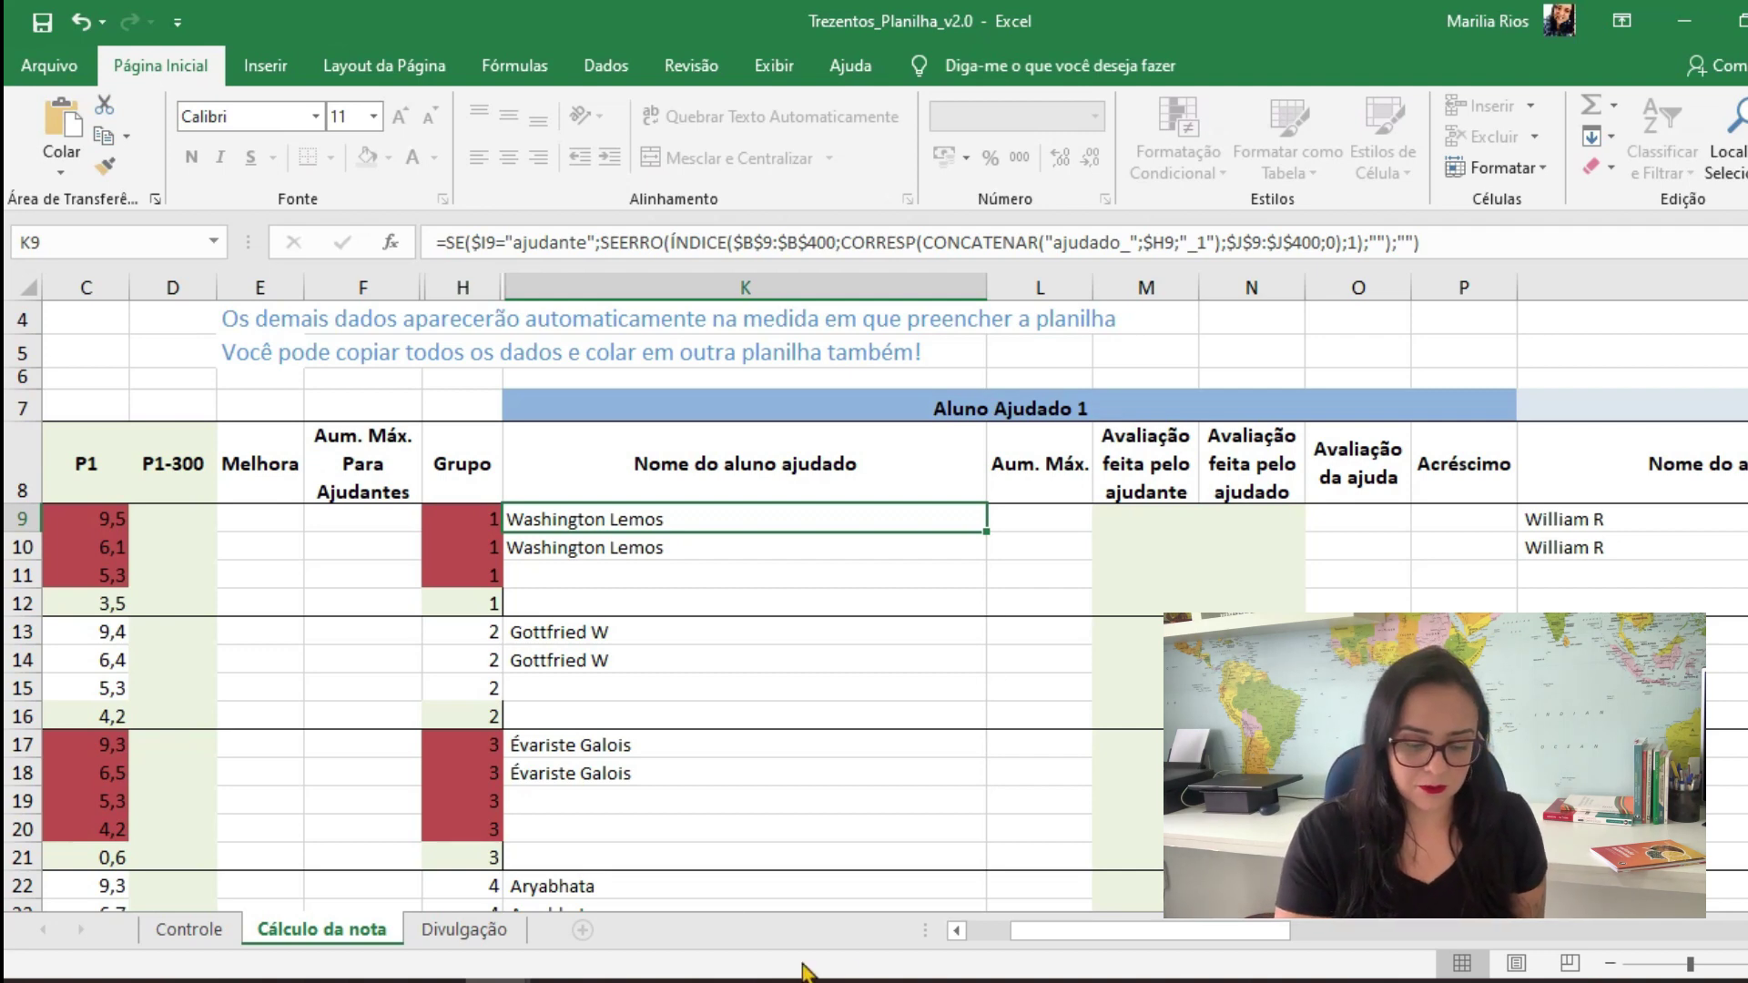
drag(1162, 929, 1119, 929)
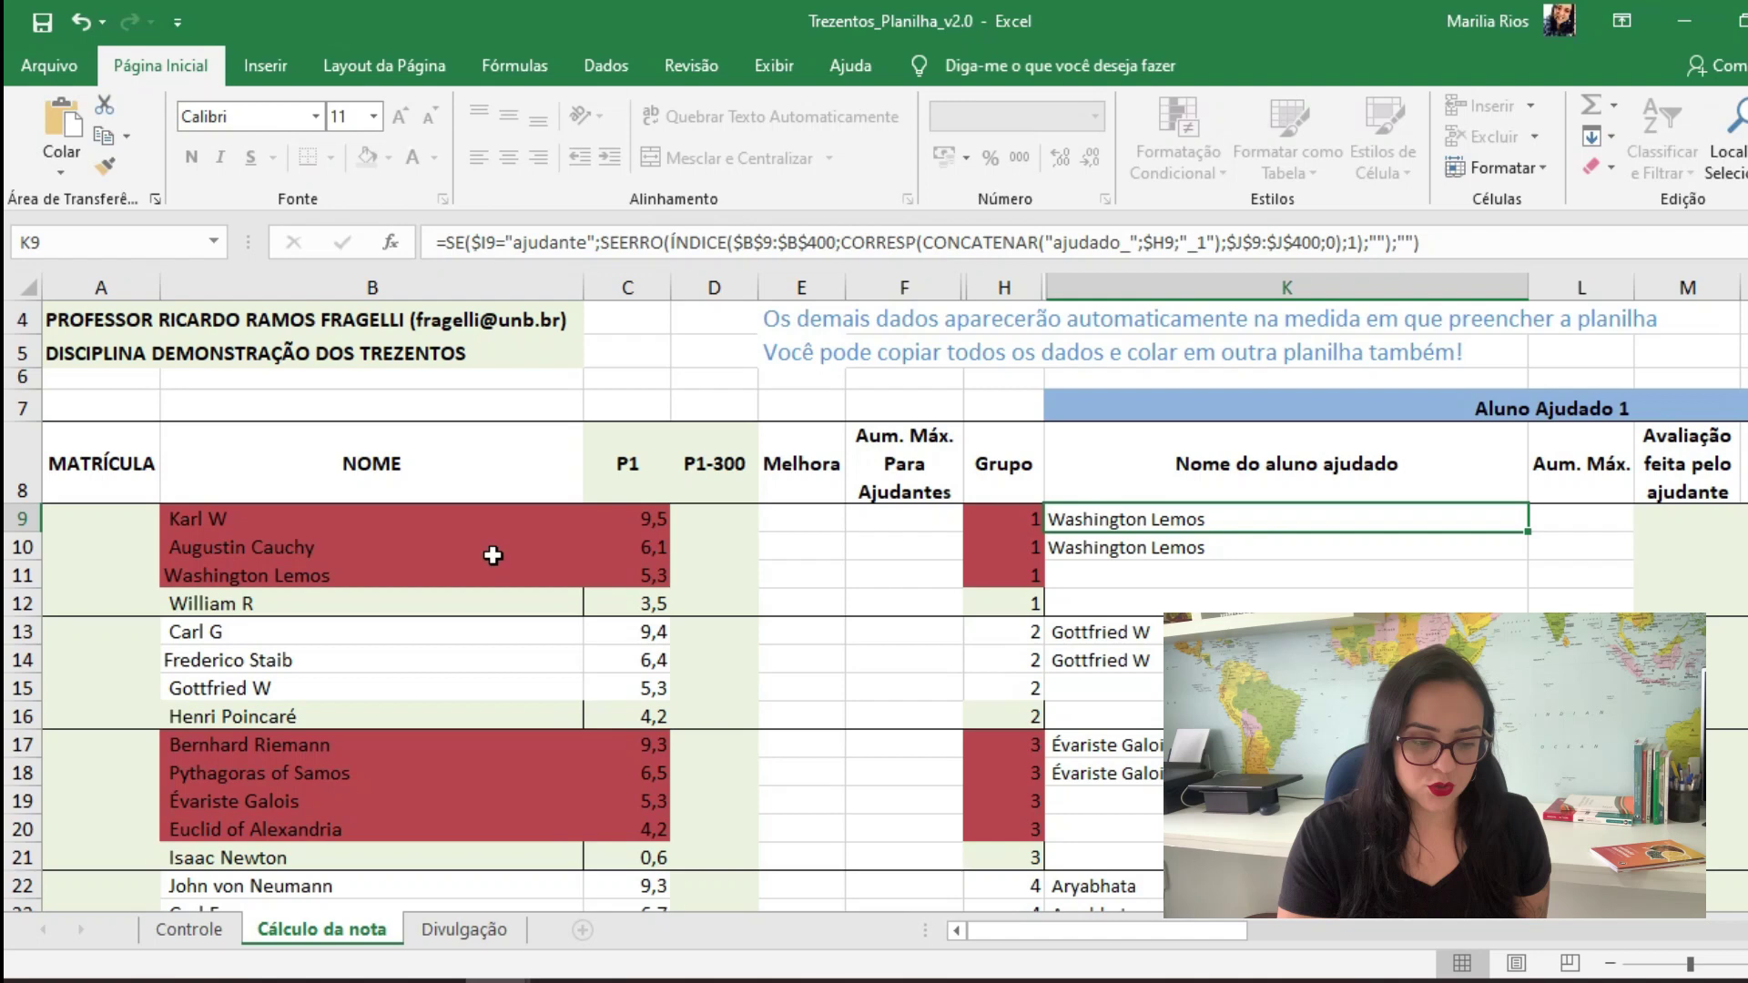
click(532, 520)
drag(492, 526, 1149, 521)
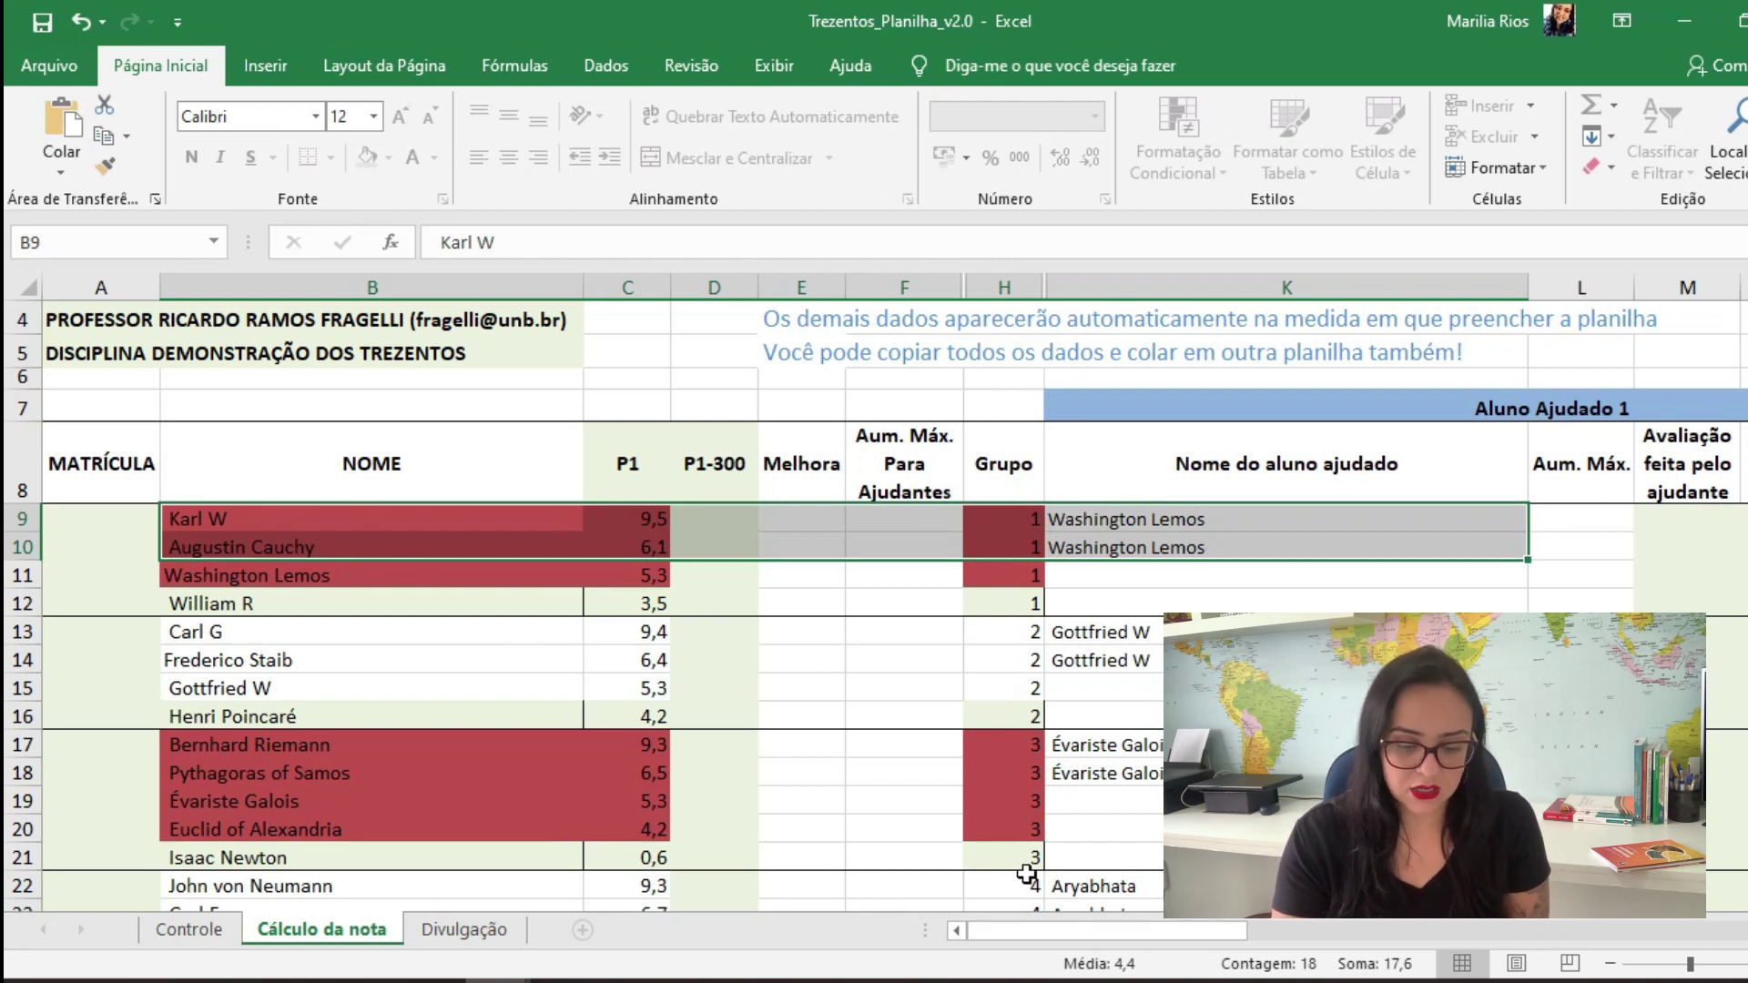
mouse_move(1106, 926)
mouse_down()
mouse_move(1220, 931)
mouse_move(1274, 972)
mouse_move(1481, 932)
mouse_move(1072, 924)
mouse_up()
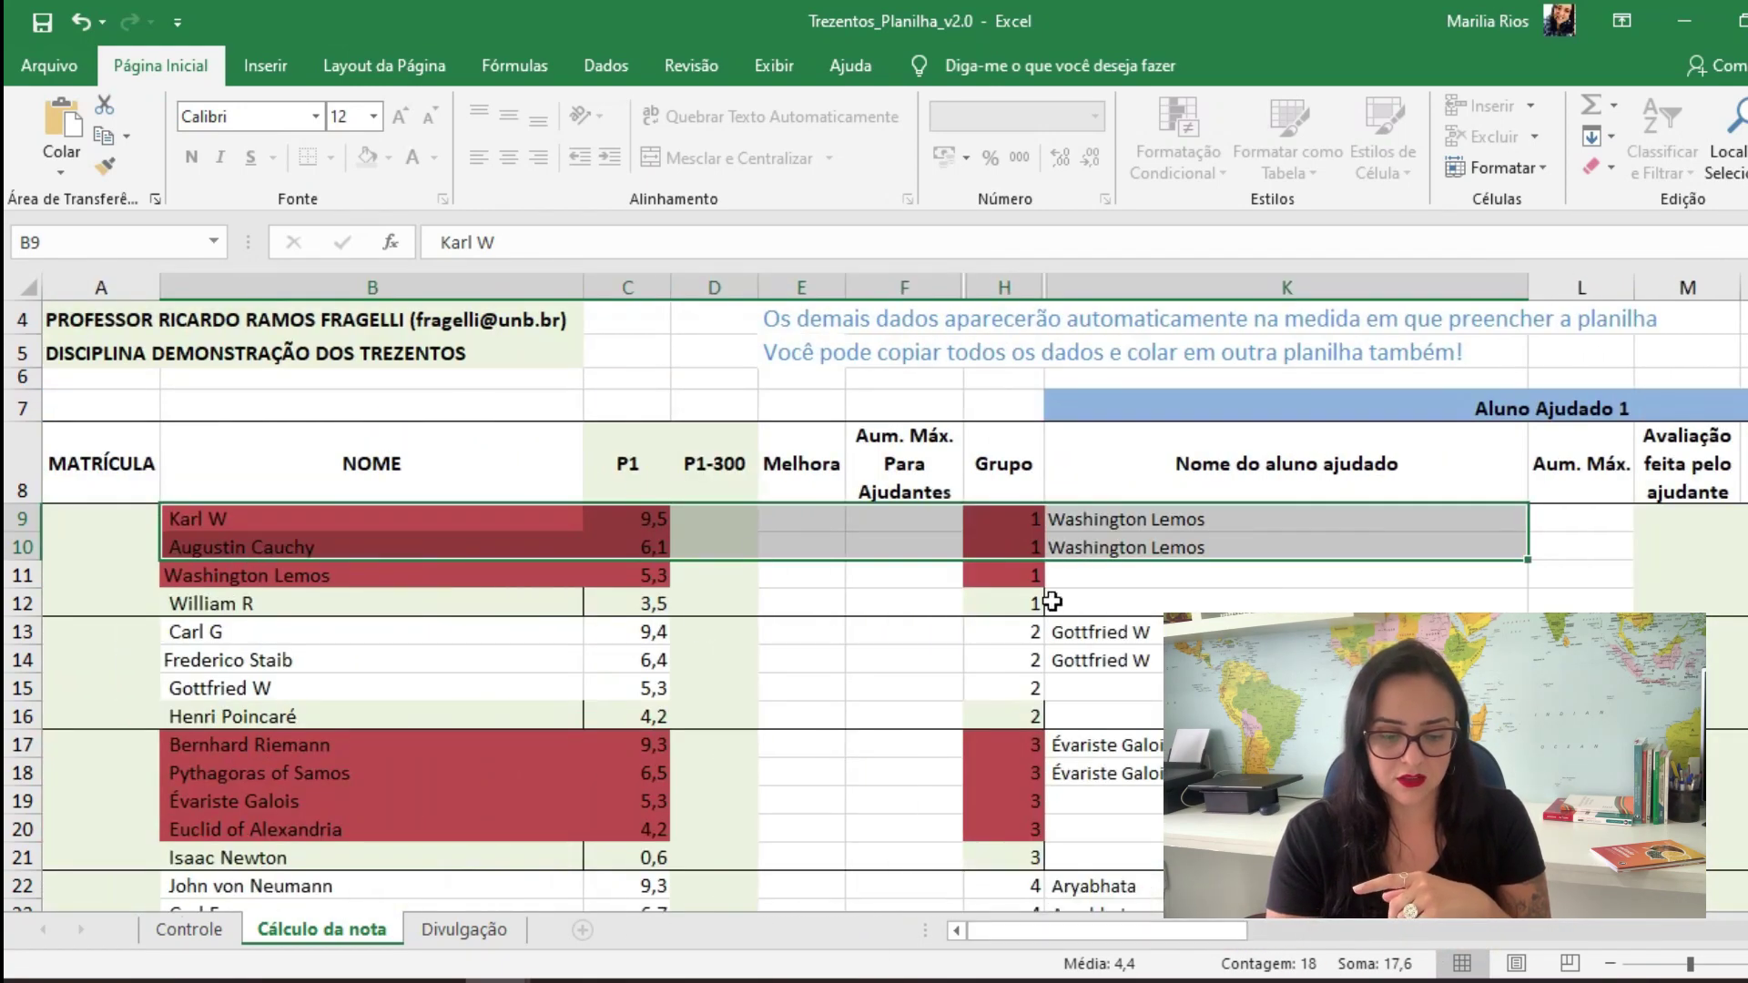
click(1119, 594)
click(1119, 573)
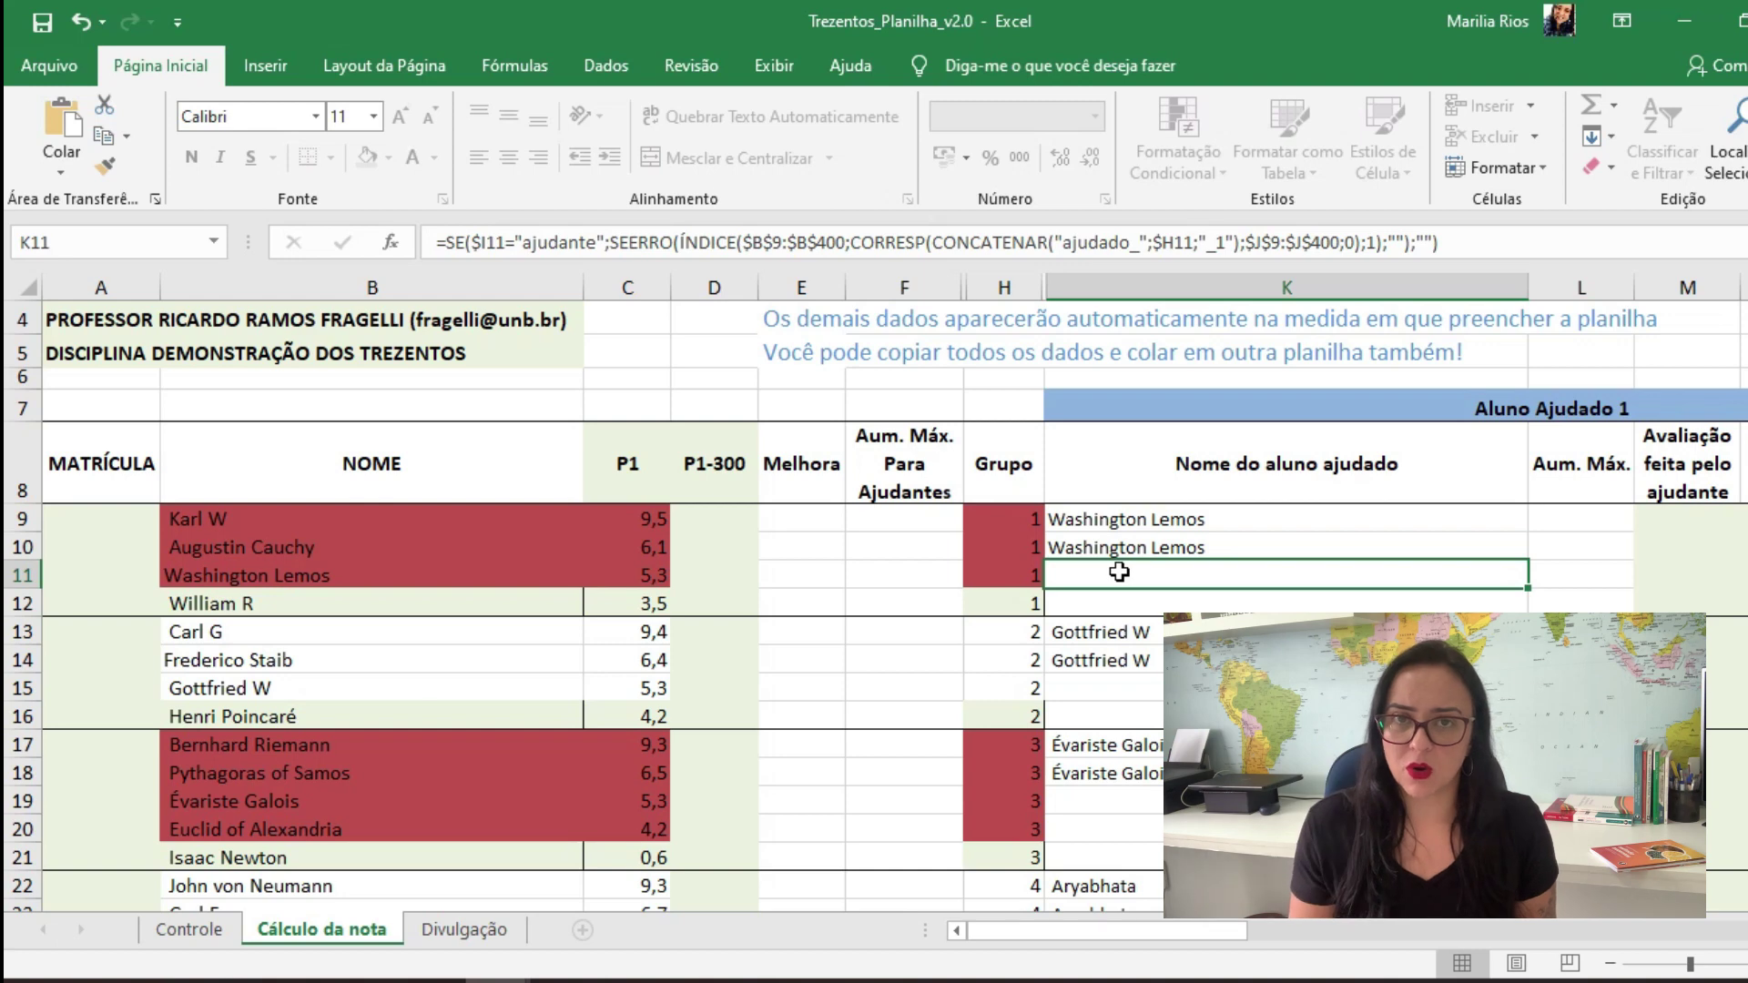
Enter the P1-300 grades 6,0 and 7,0 for group 1's two helped students in D11:D12
click(716, 590)
click(716, 574)
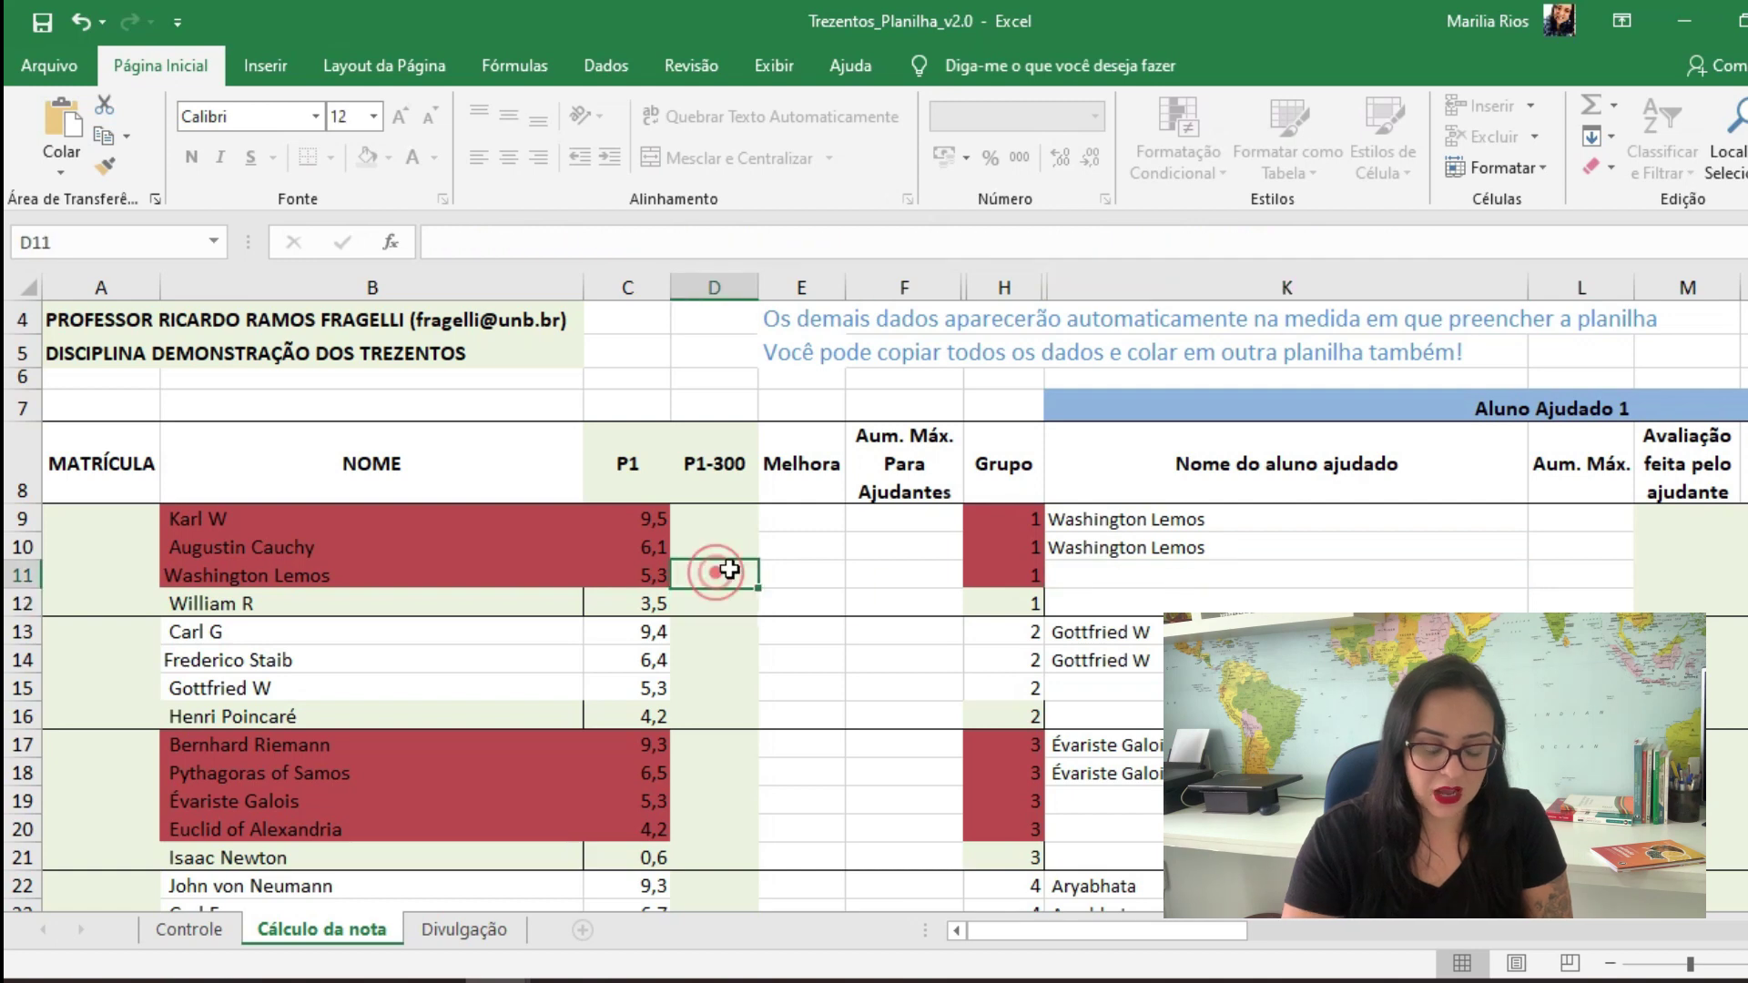
text(6)
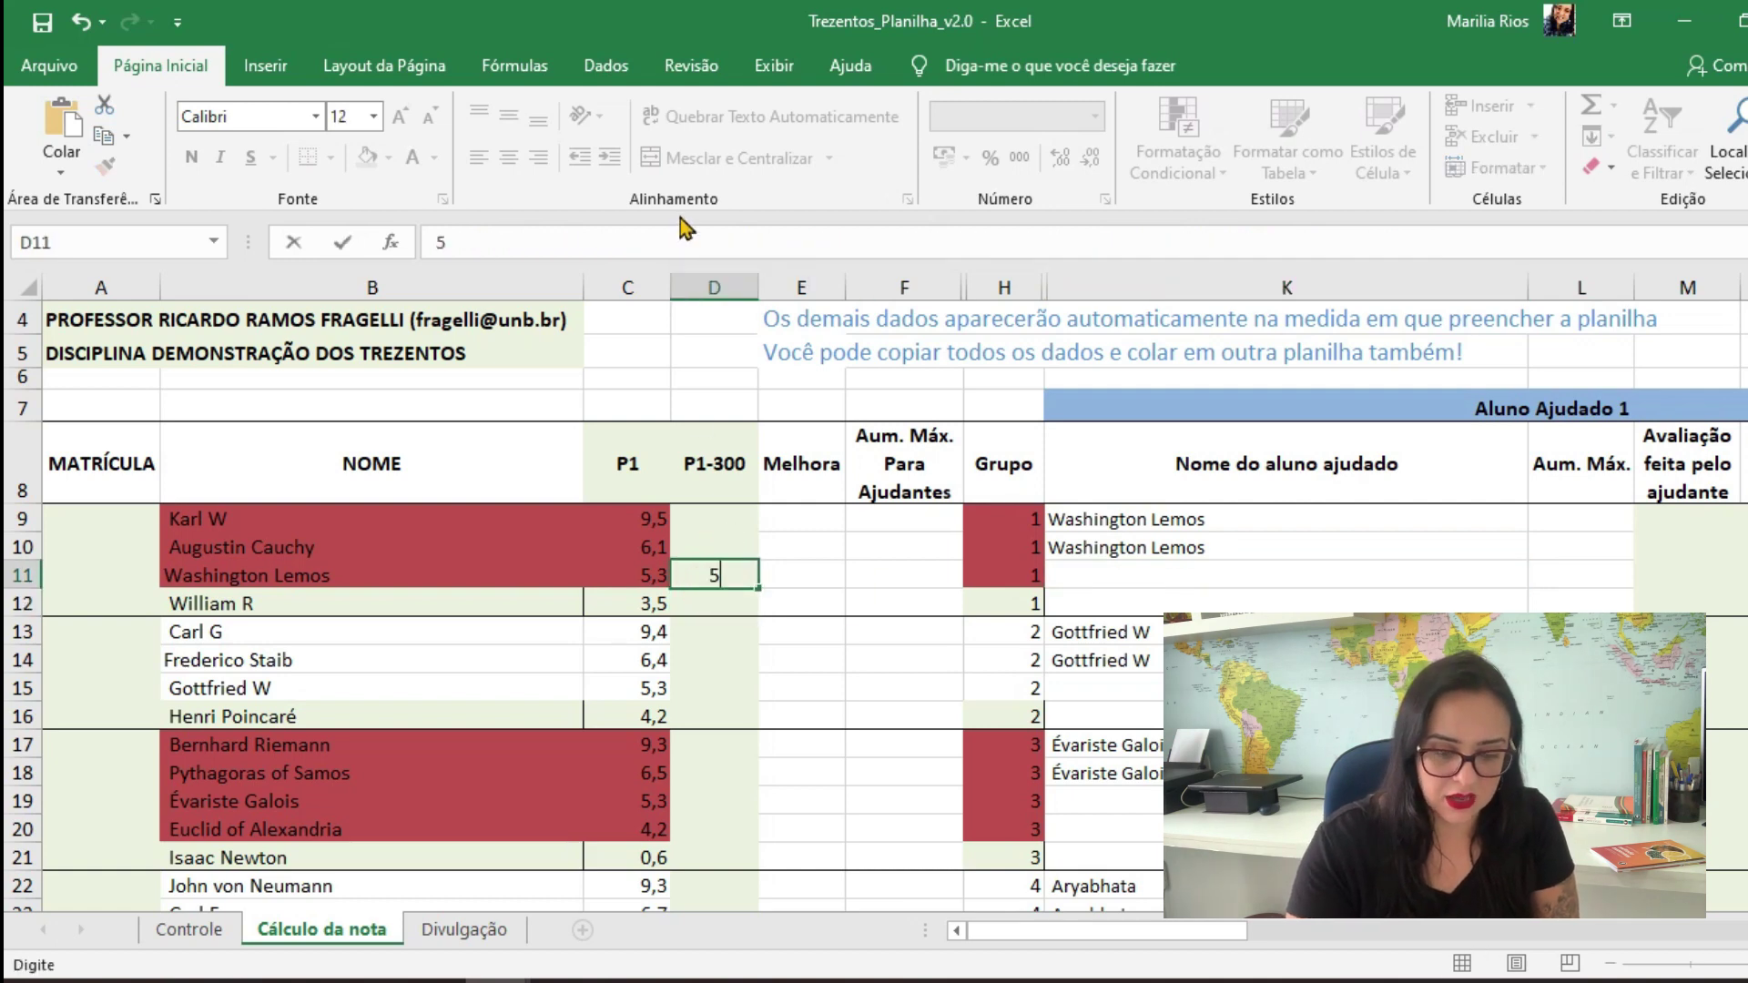
key(BackSpace)
text(6,0)
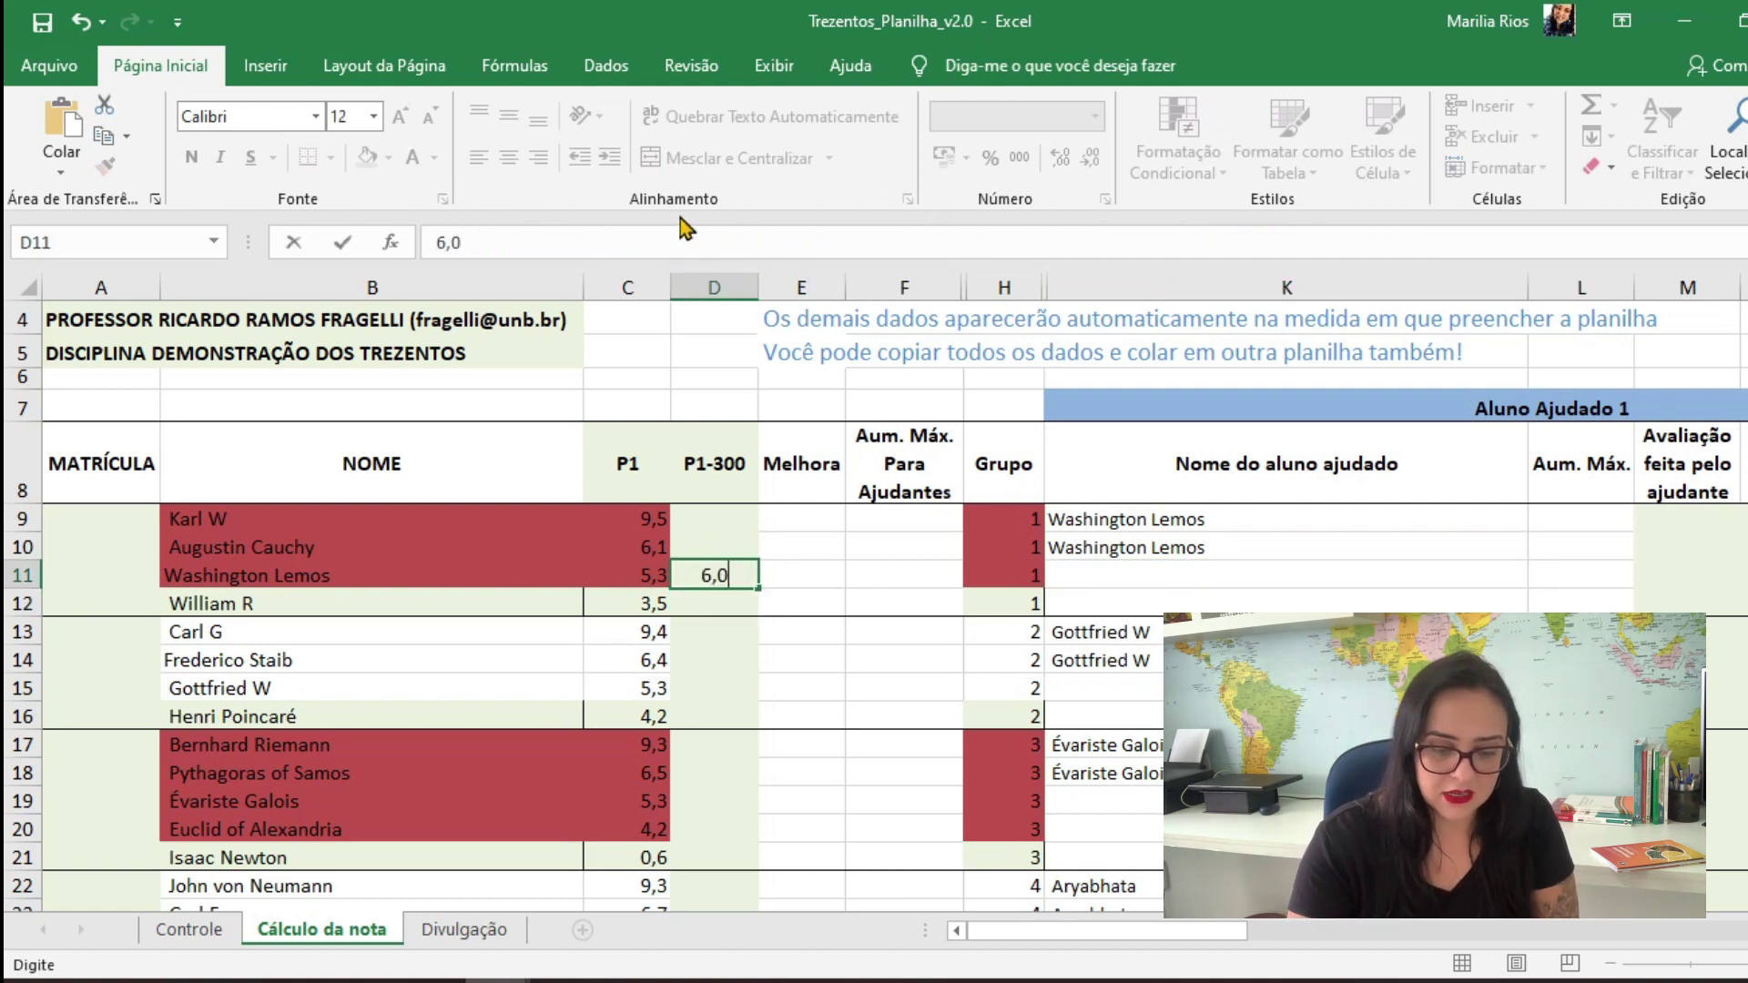
key(Return)
text(7,0)
key(Return)
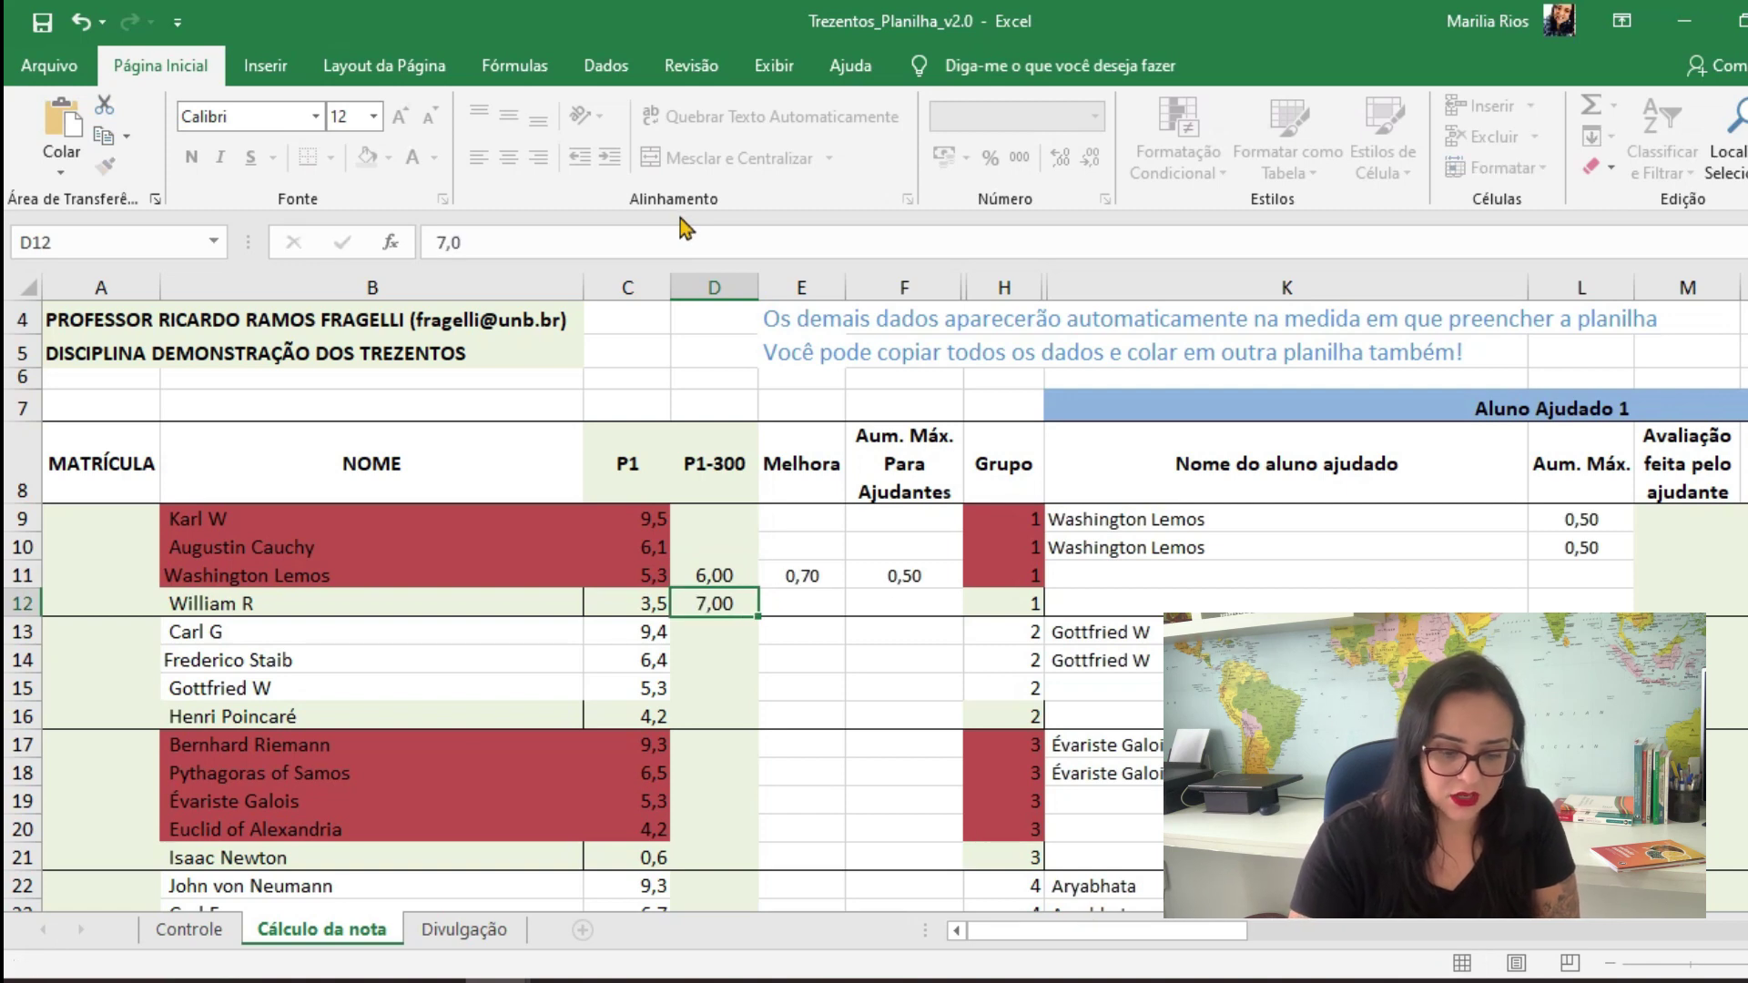
Enter the P1-300 grades 5,5 and 7,0 for group 2's two helped students in D15:D16
key(Return)
key(Return)
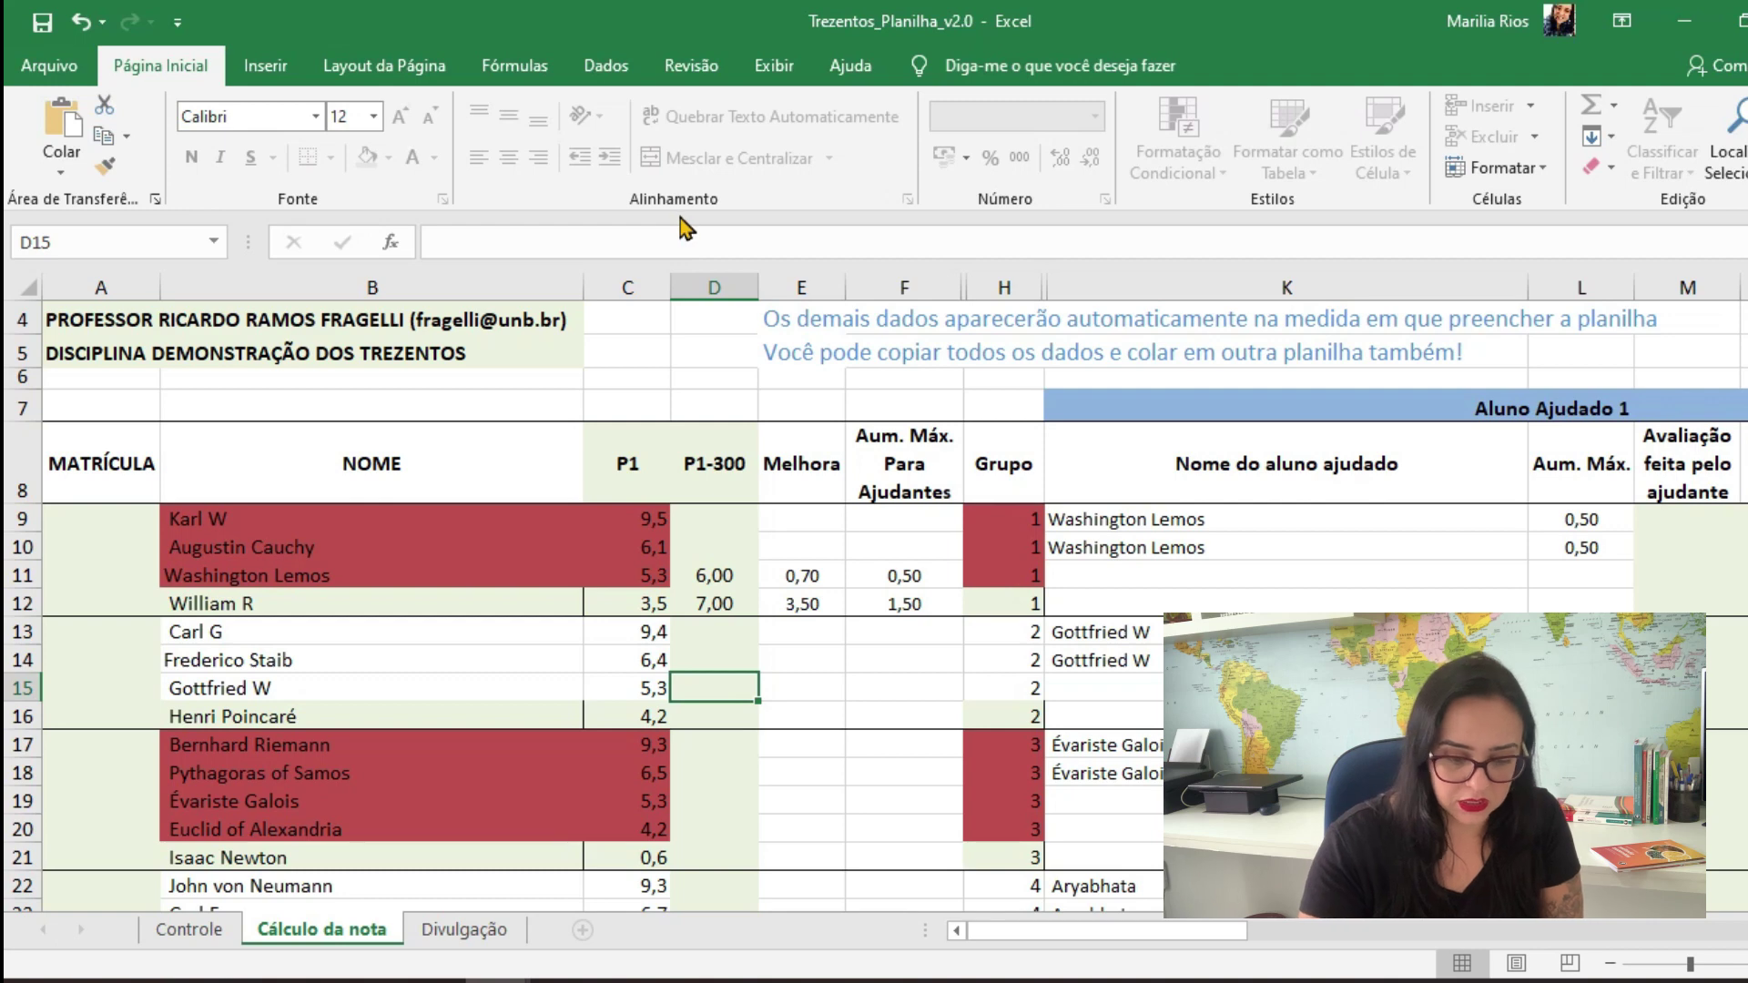
text(5,5)
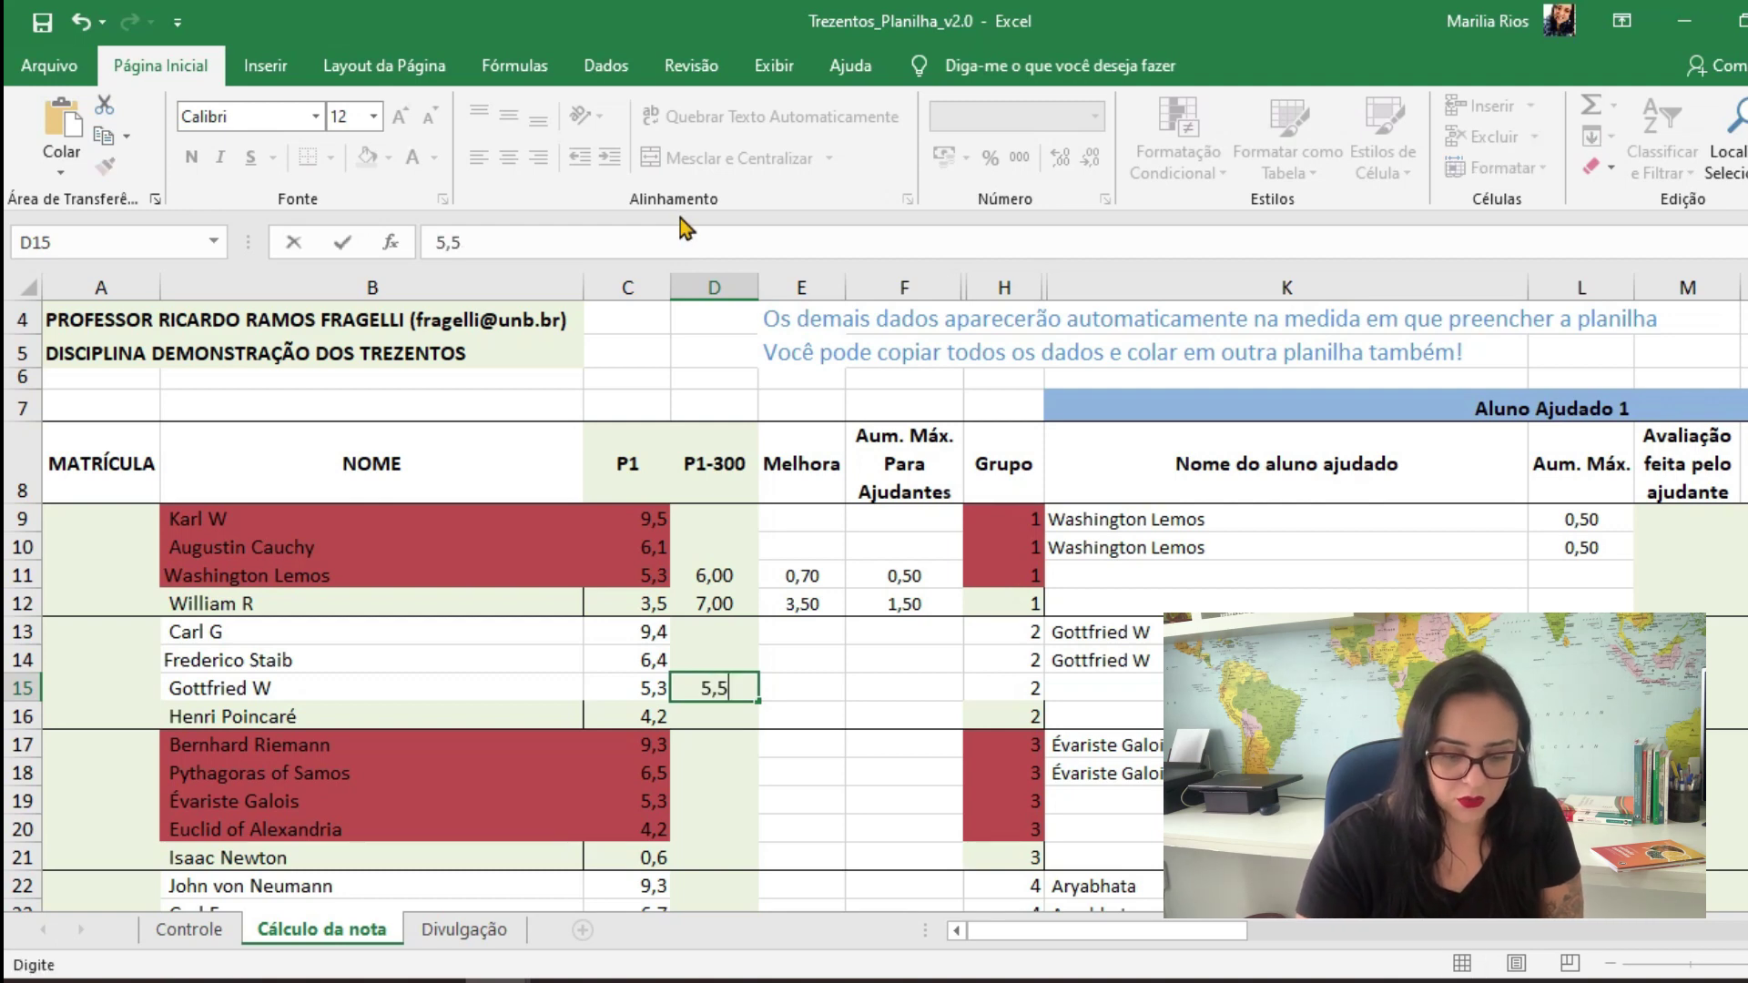
key(Return)
text(7,0)
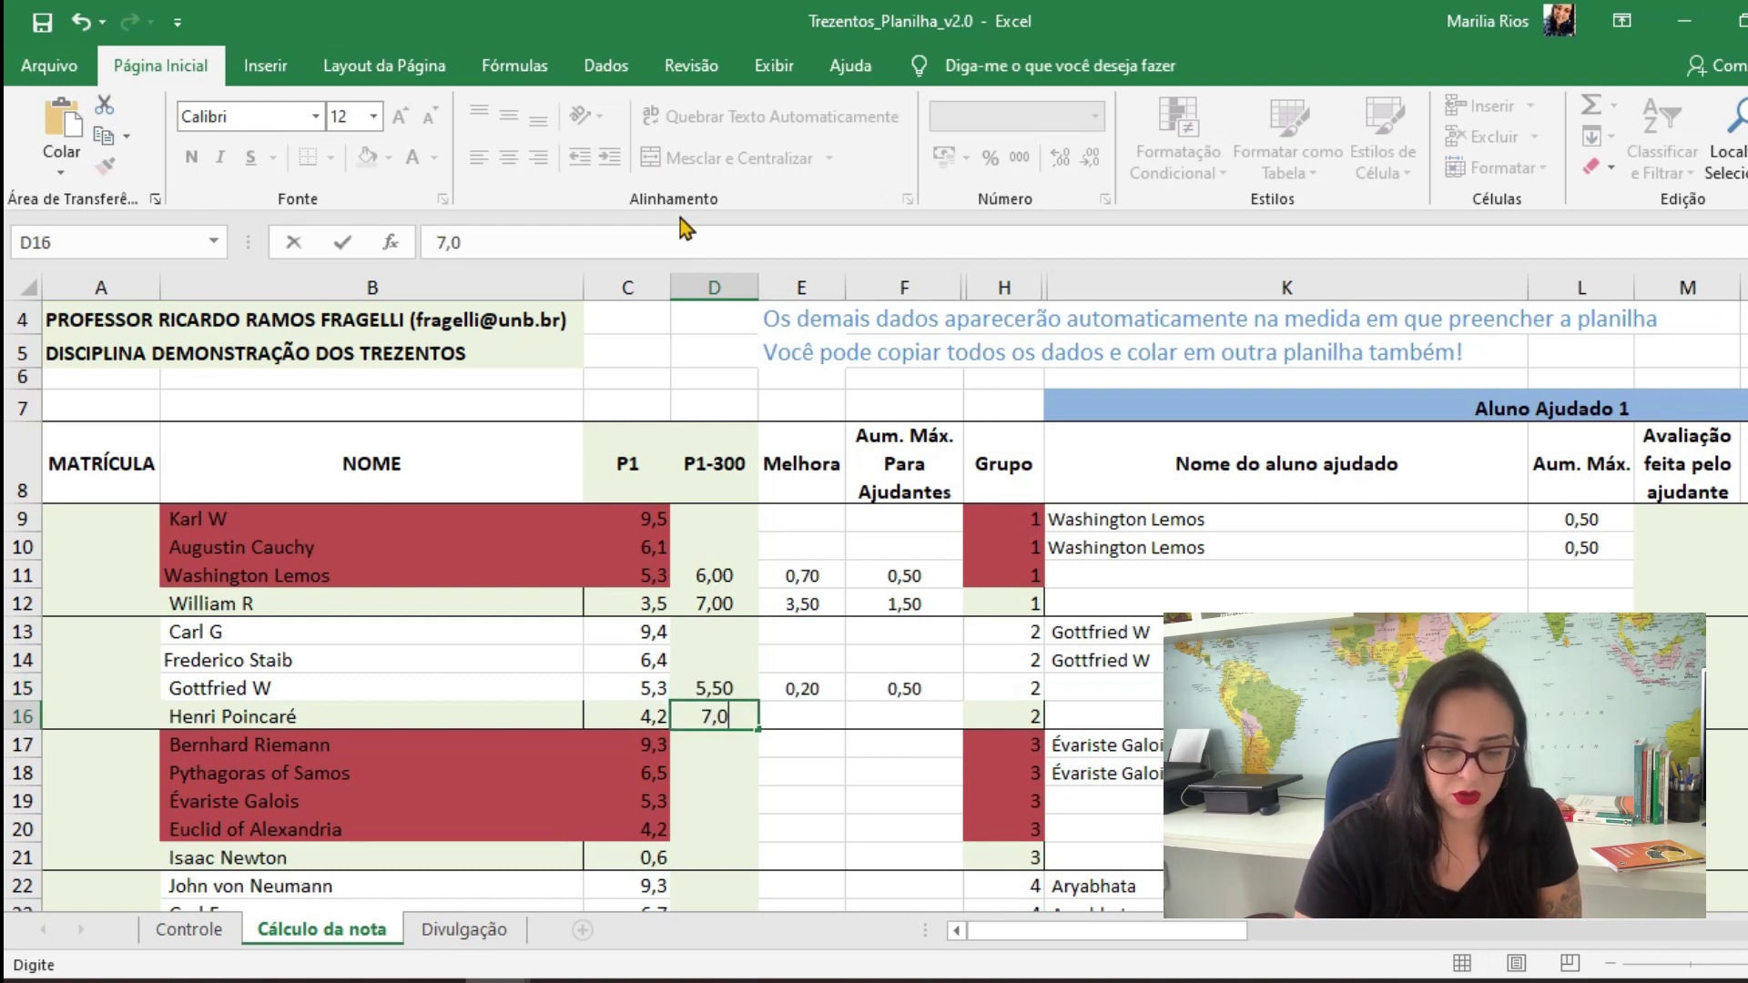
key(Return)
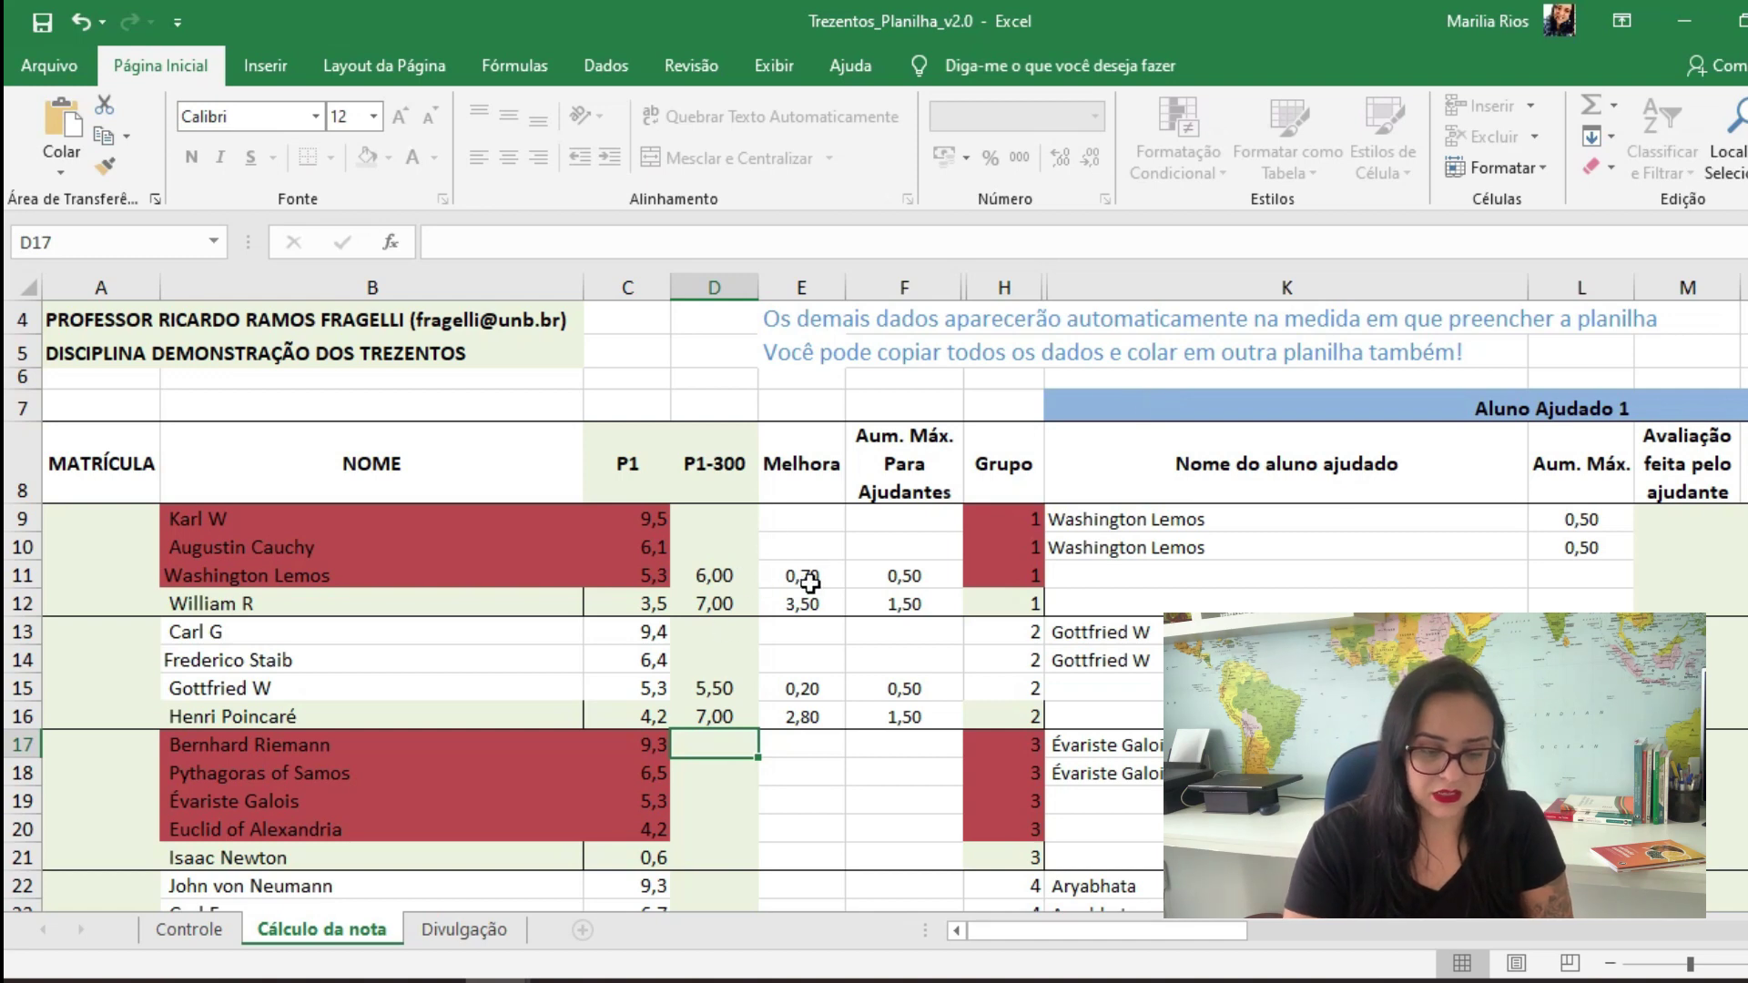
Review the P1-300 grades of the helped students in groups 1 and 2 and their Melhora values in E11:E16
click(726, 603)
click(728, 692)
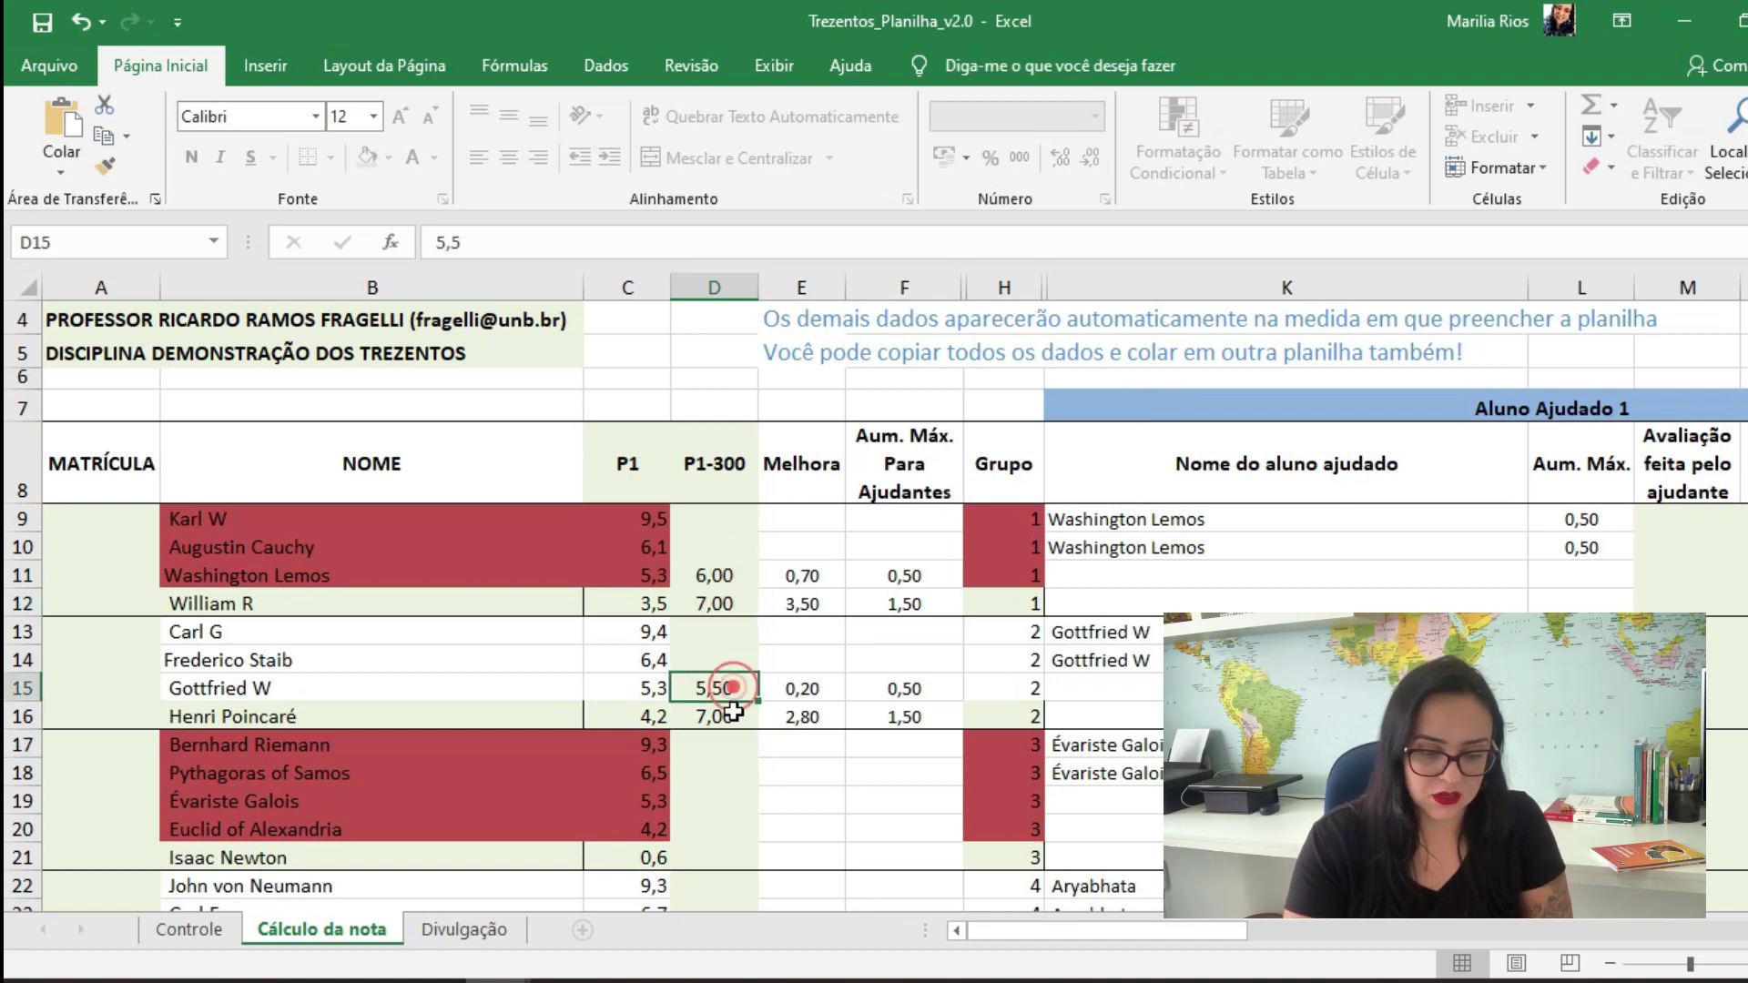
click(722, 716)
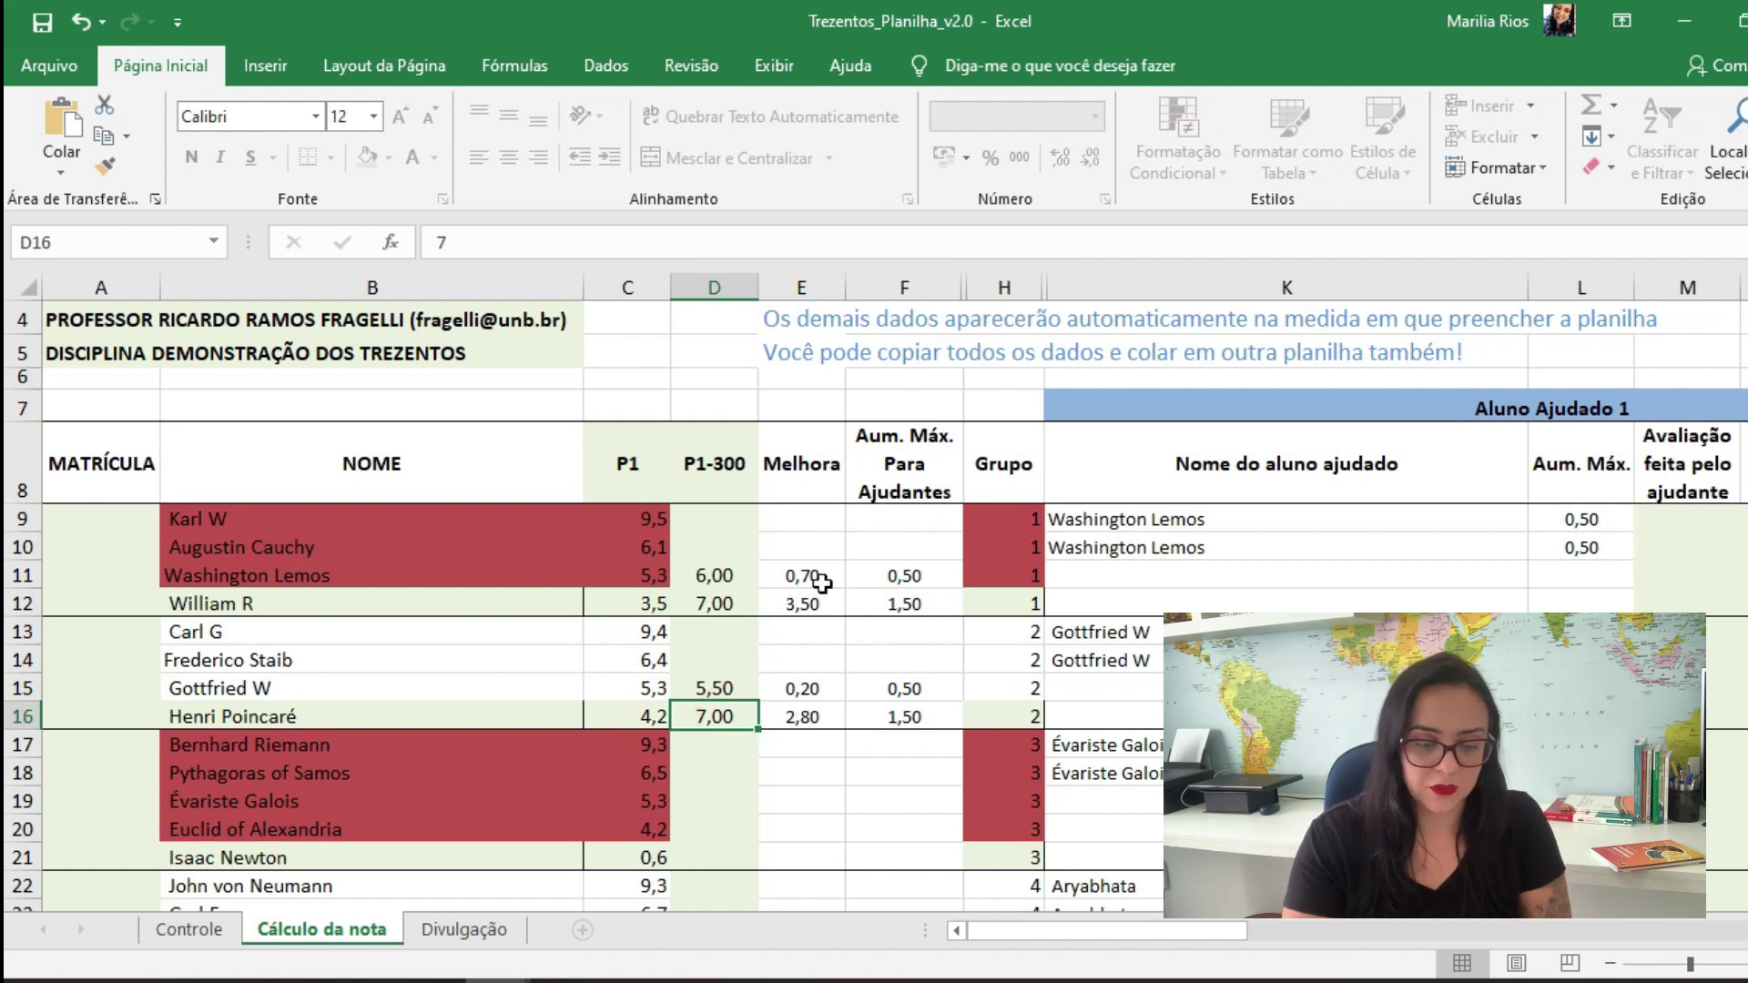
drag(821, 571, 816, 715)
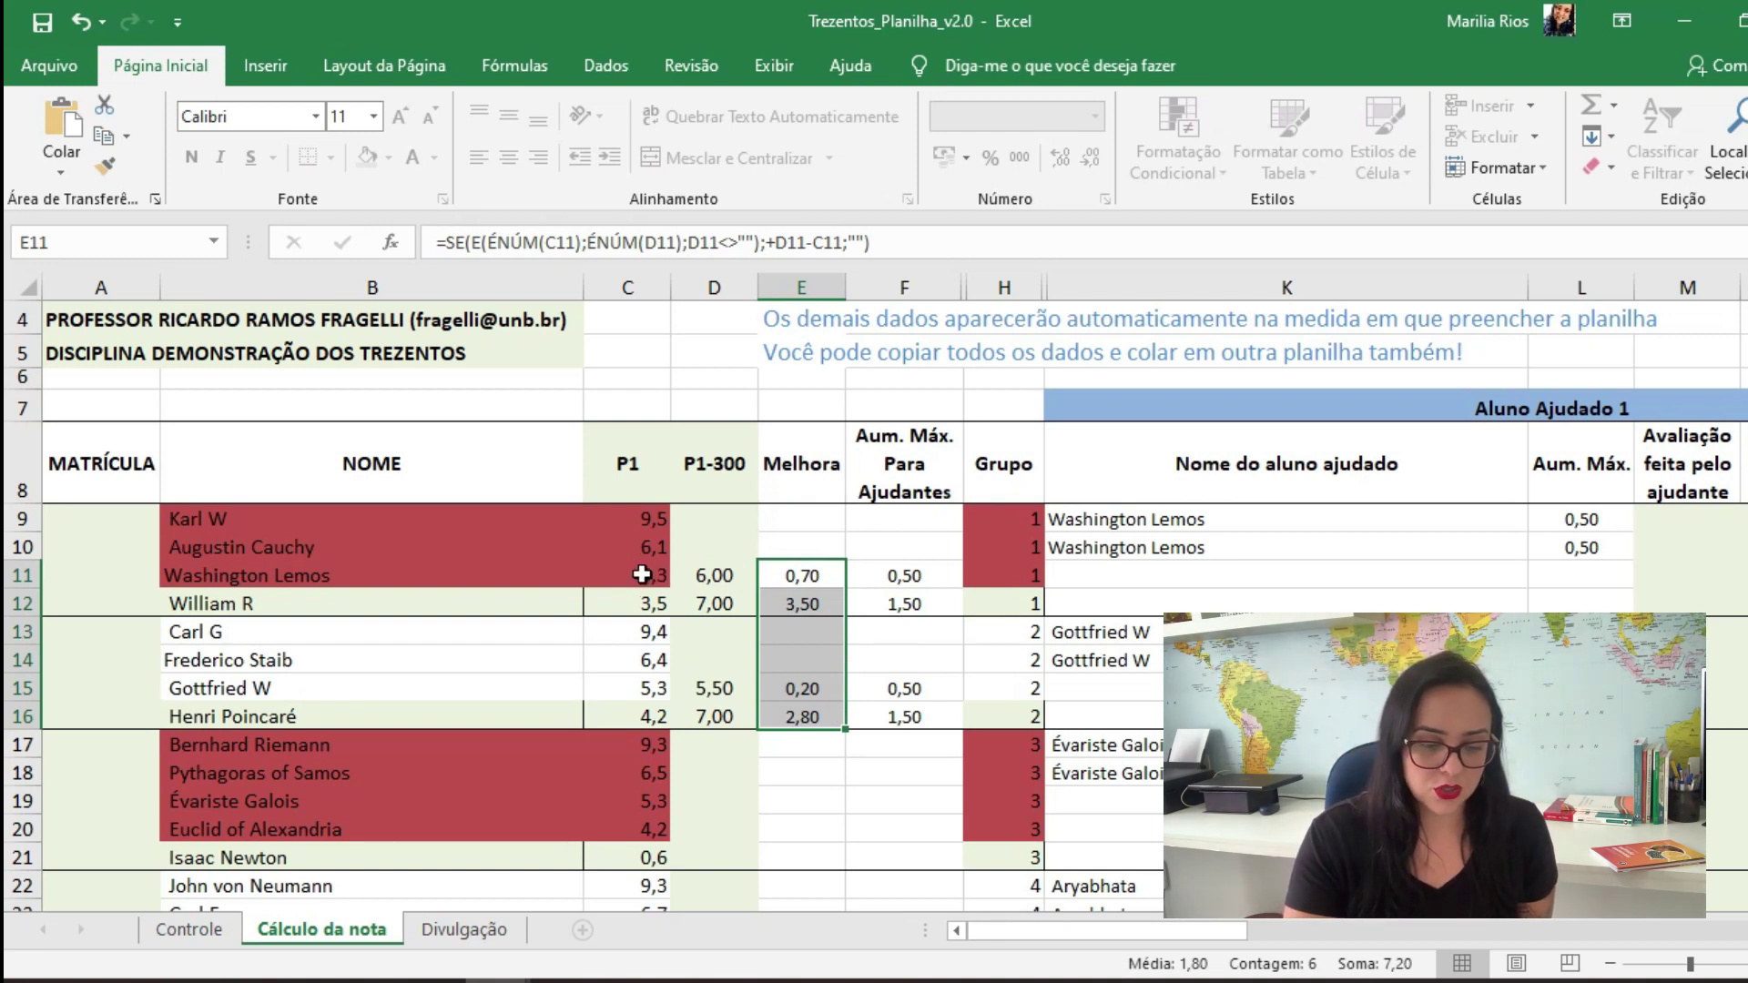
Compare P1, P1-300 and Melhora for rows 11 and 12 with the maximum increase for helpers in column F
click(642, 575)
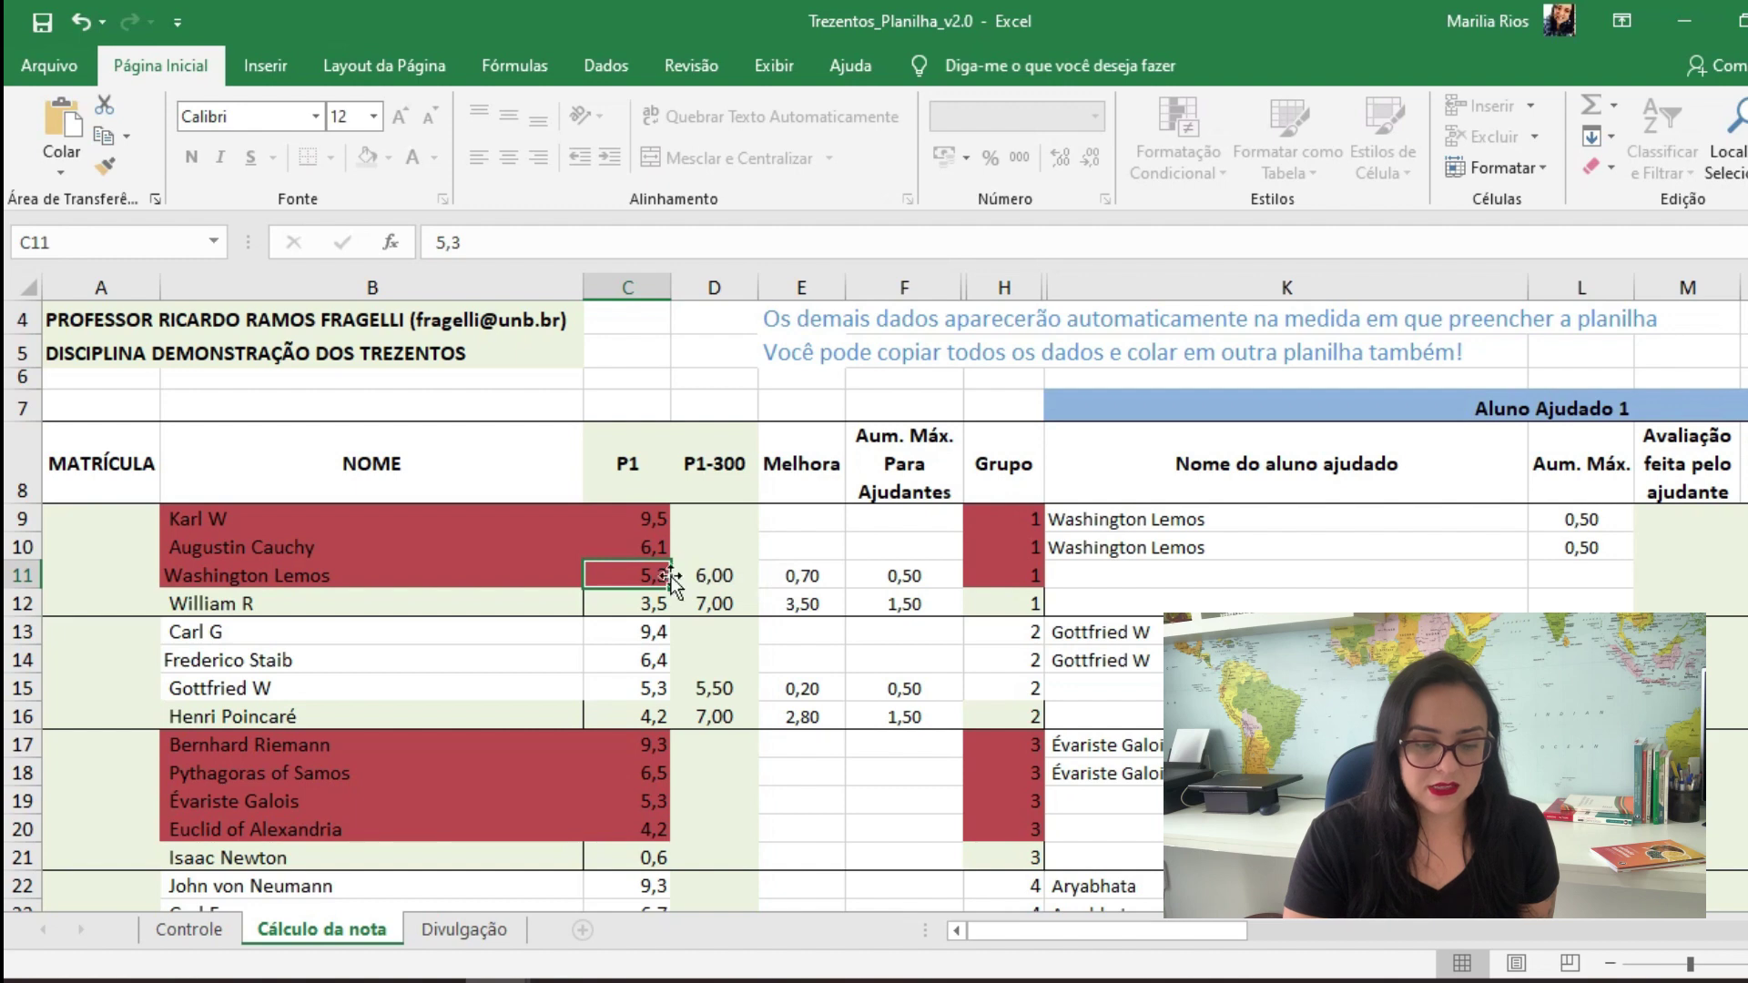
click(730, 583)
click(822, 581)
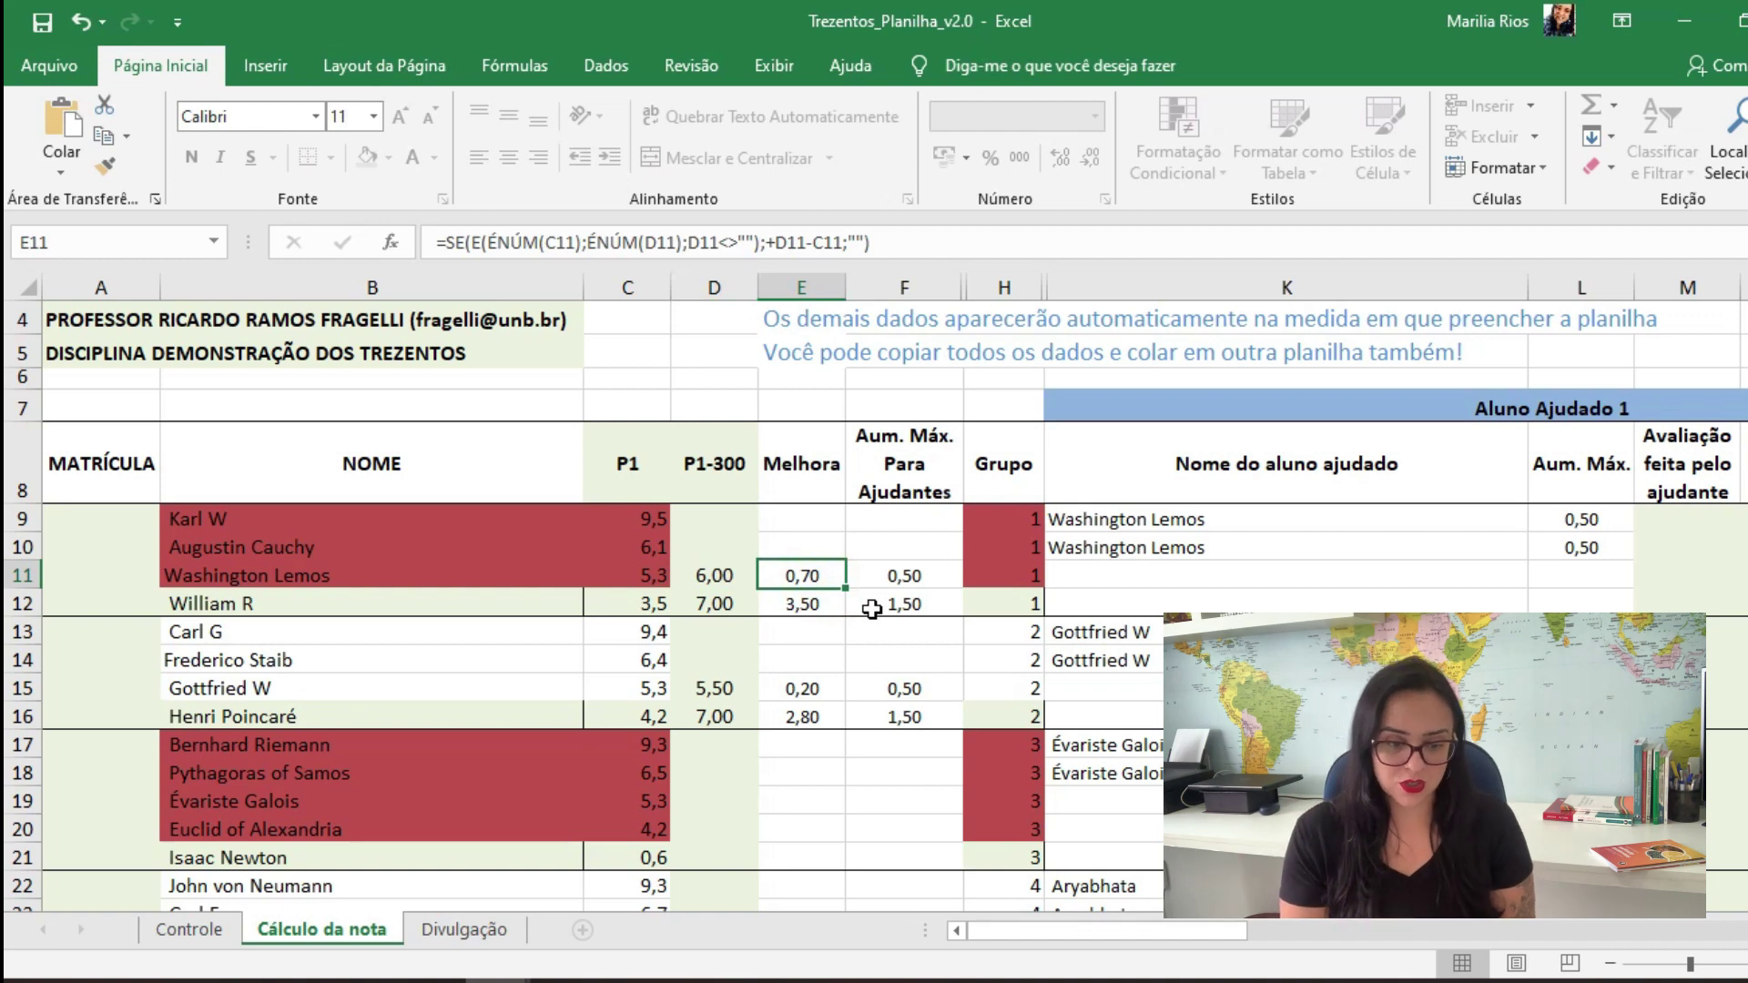
click(656, 604)
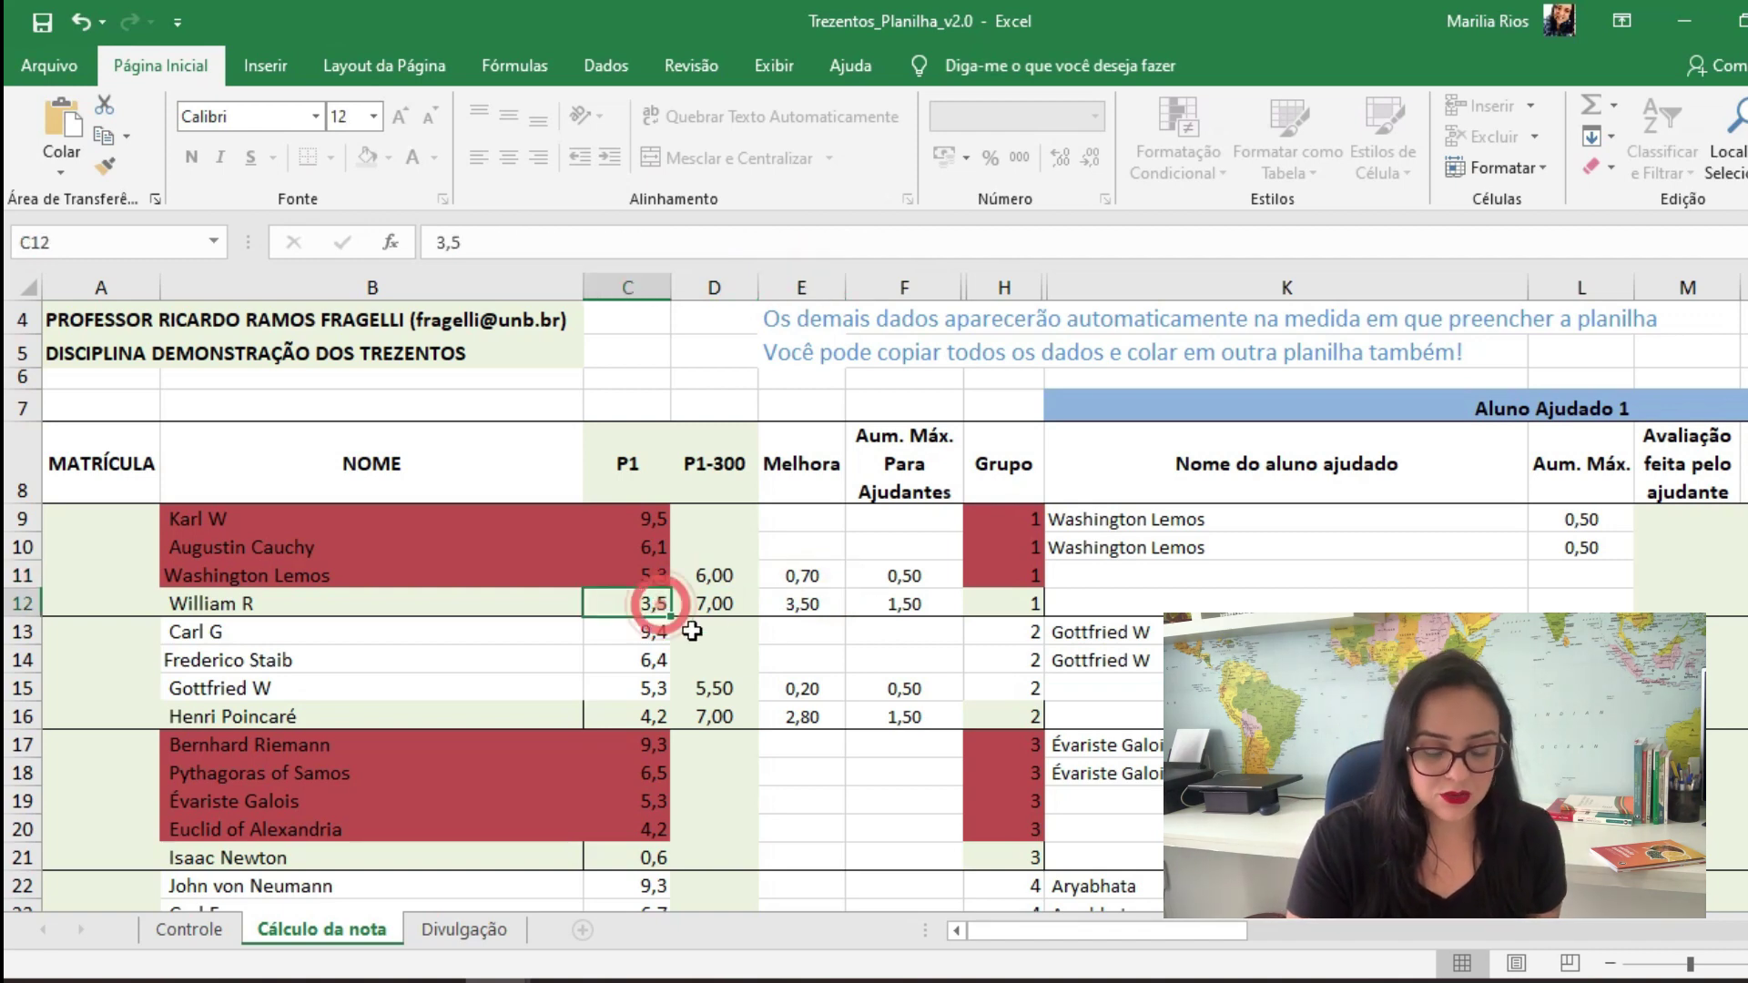
click(719, 604)
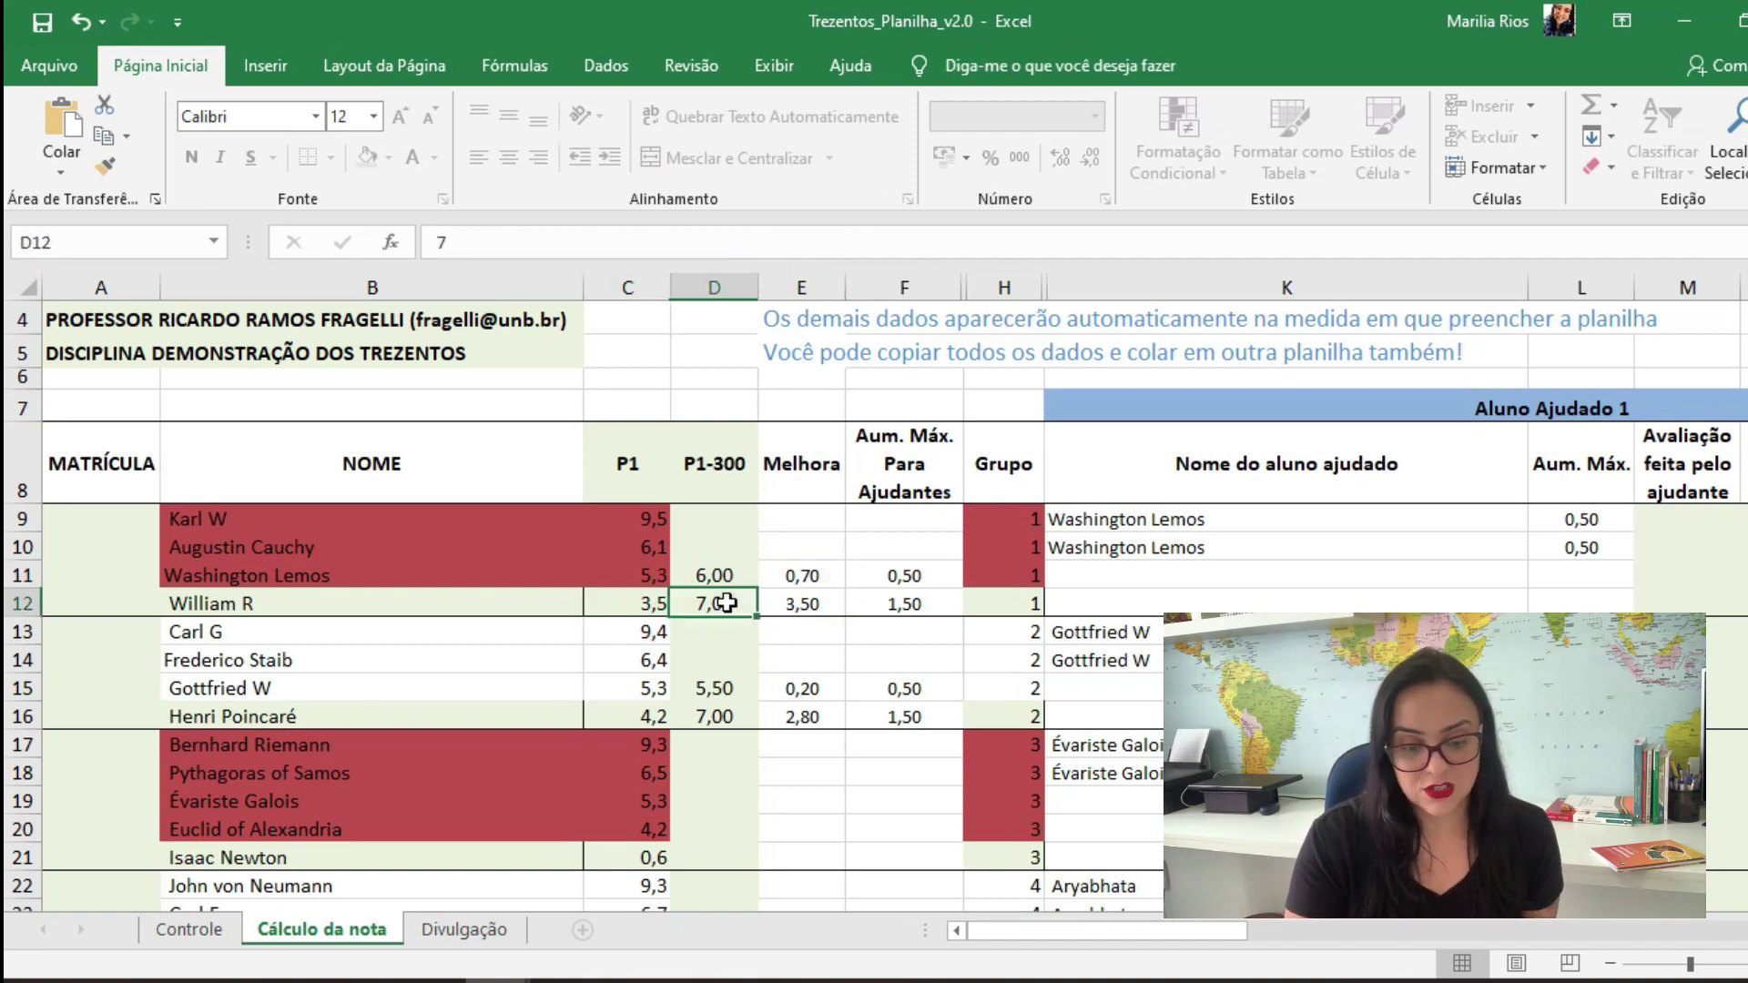
click(825, 605)
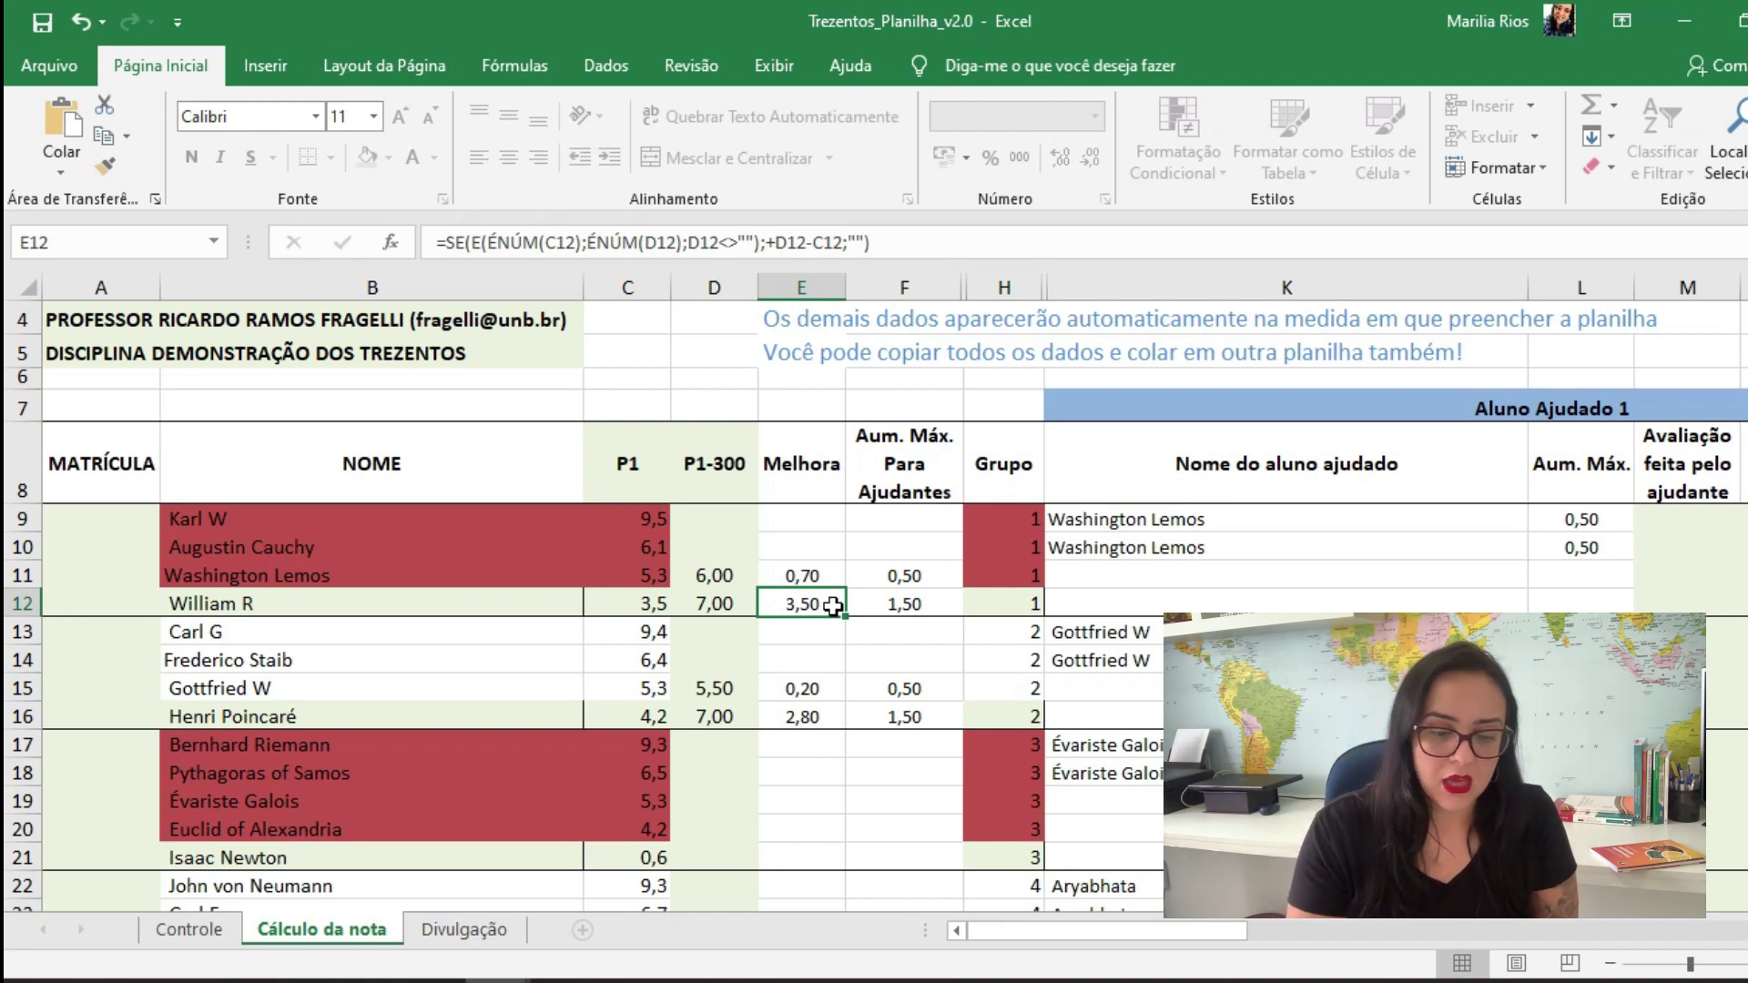
drag(823, 572, 826, 579)
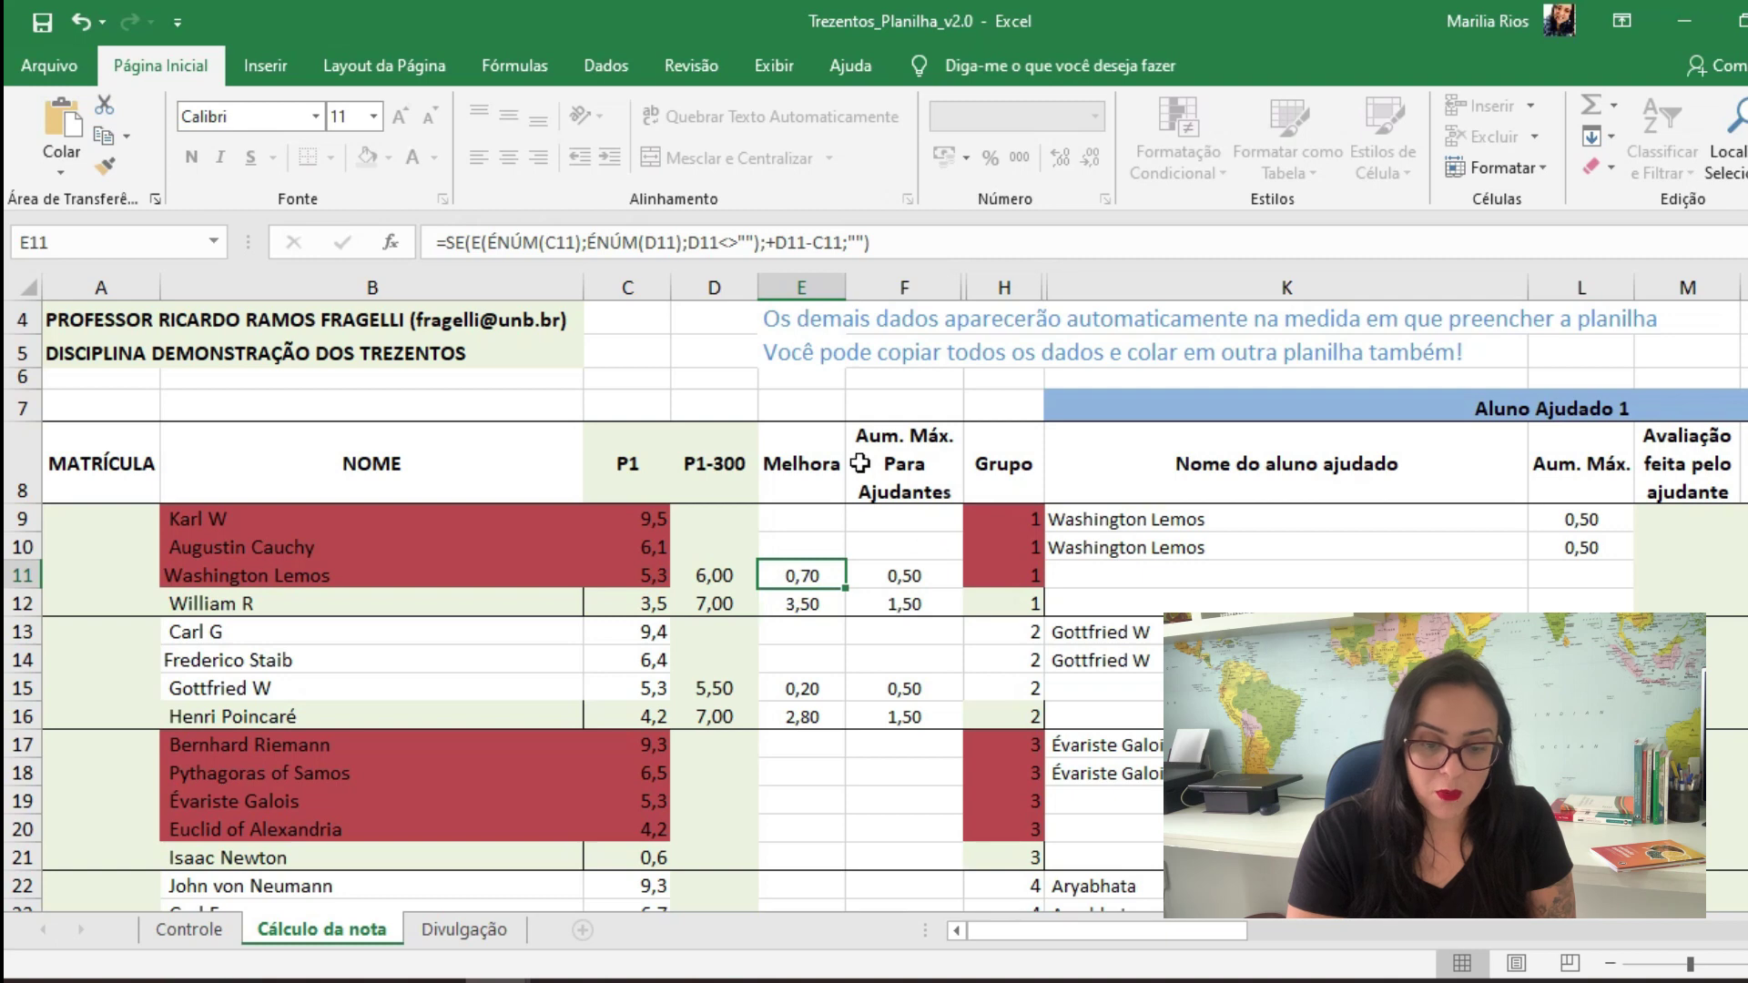
drag(928, 573, 930, 599)
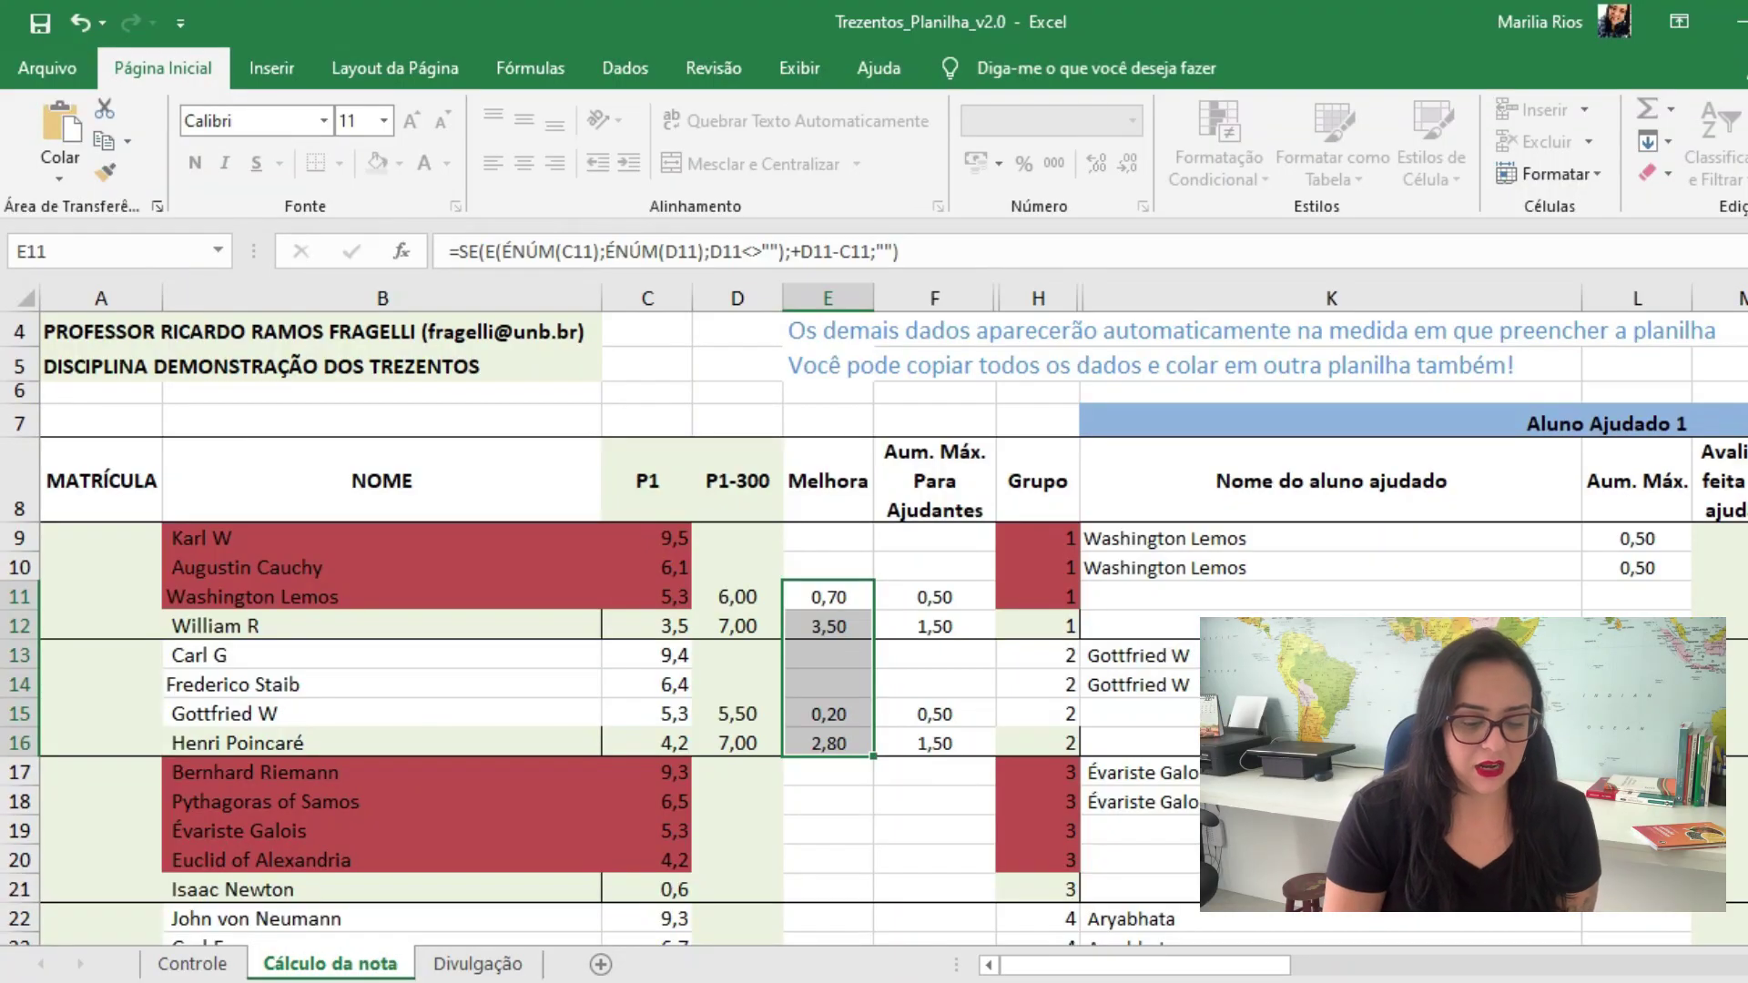
Switch to File Explorer's arquivos_trezentos folder and locate the Word documents Avaliação de grupos_ajudados_P1B and Avaliação de grupos_ajudantes_P1B
key(alt+Tab)
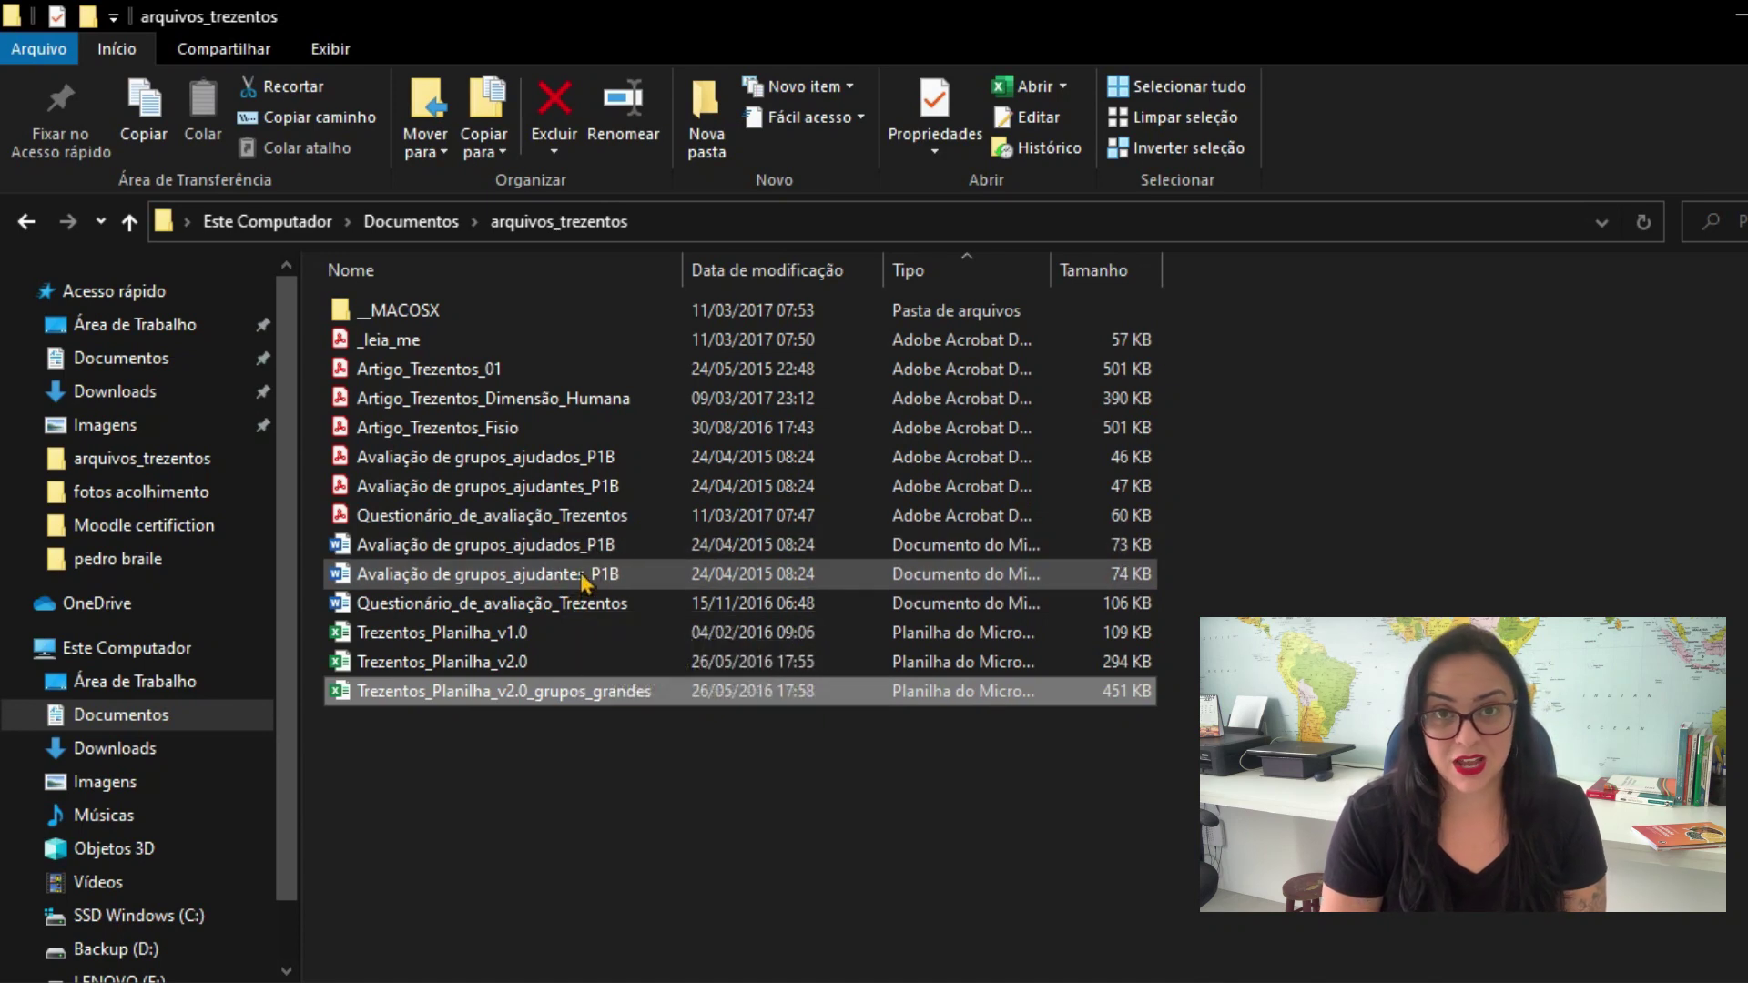
click(529, 546)
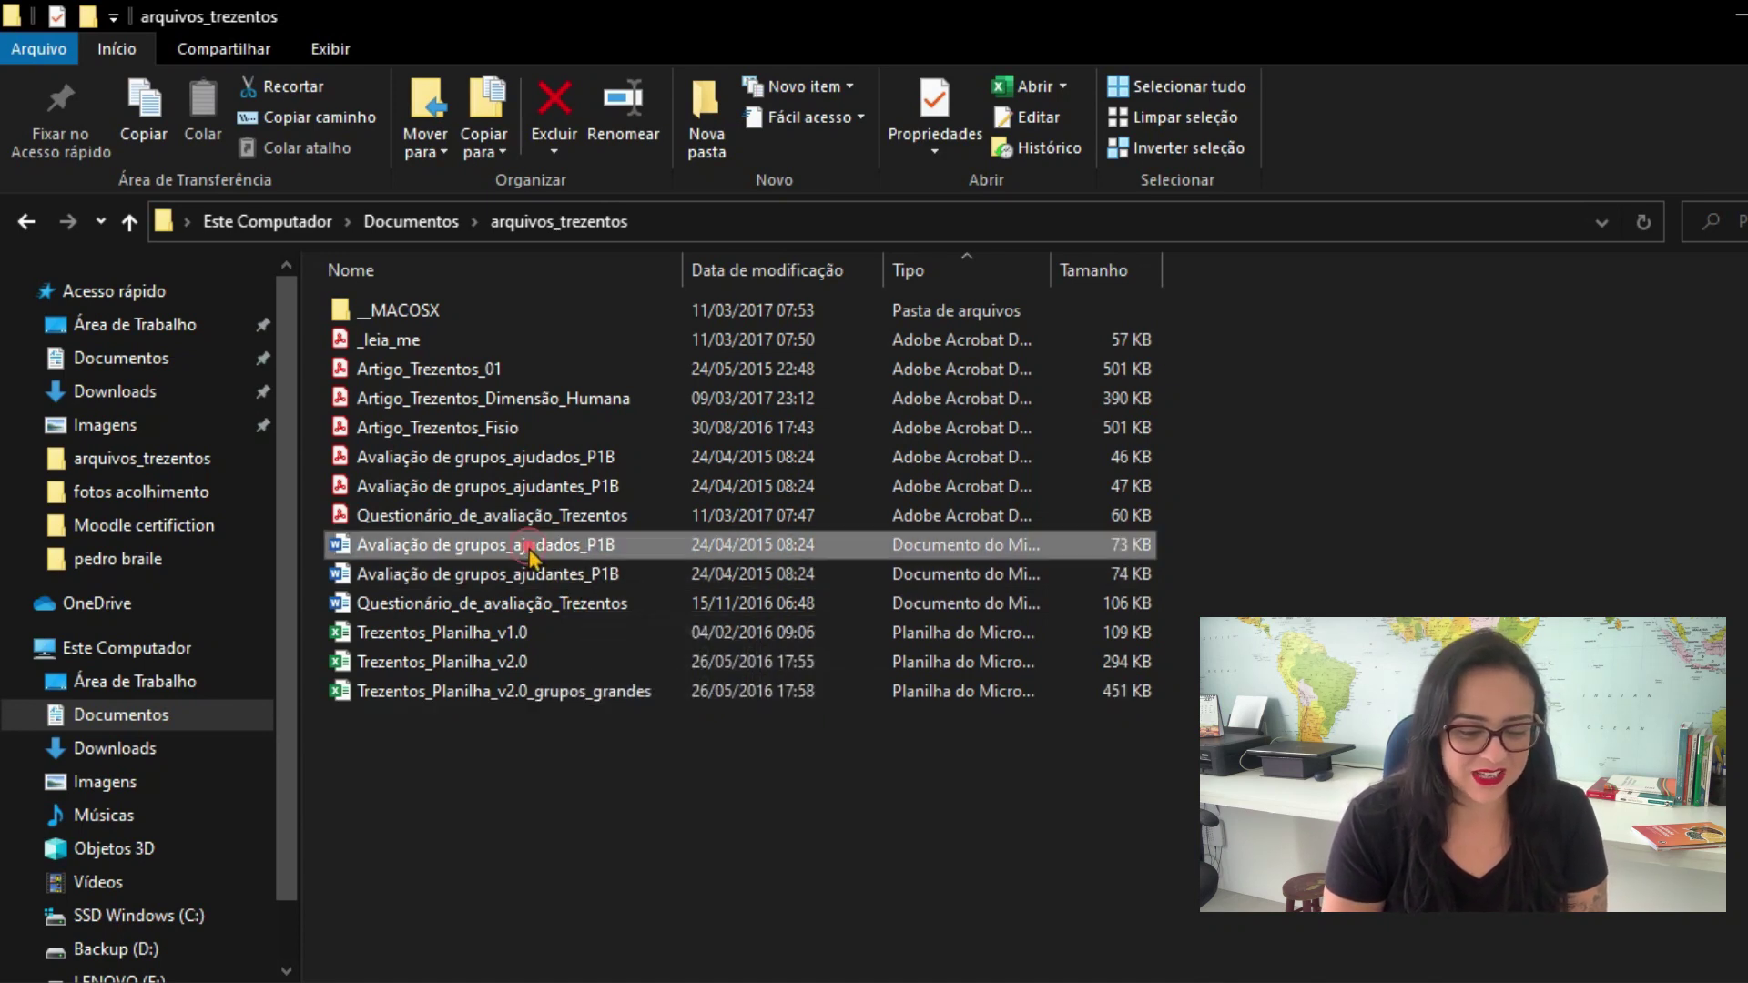
click(571, 576)
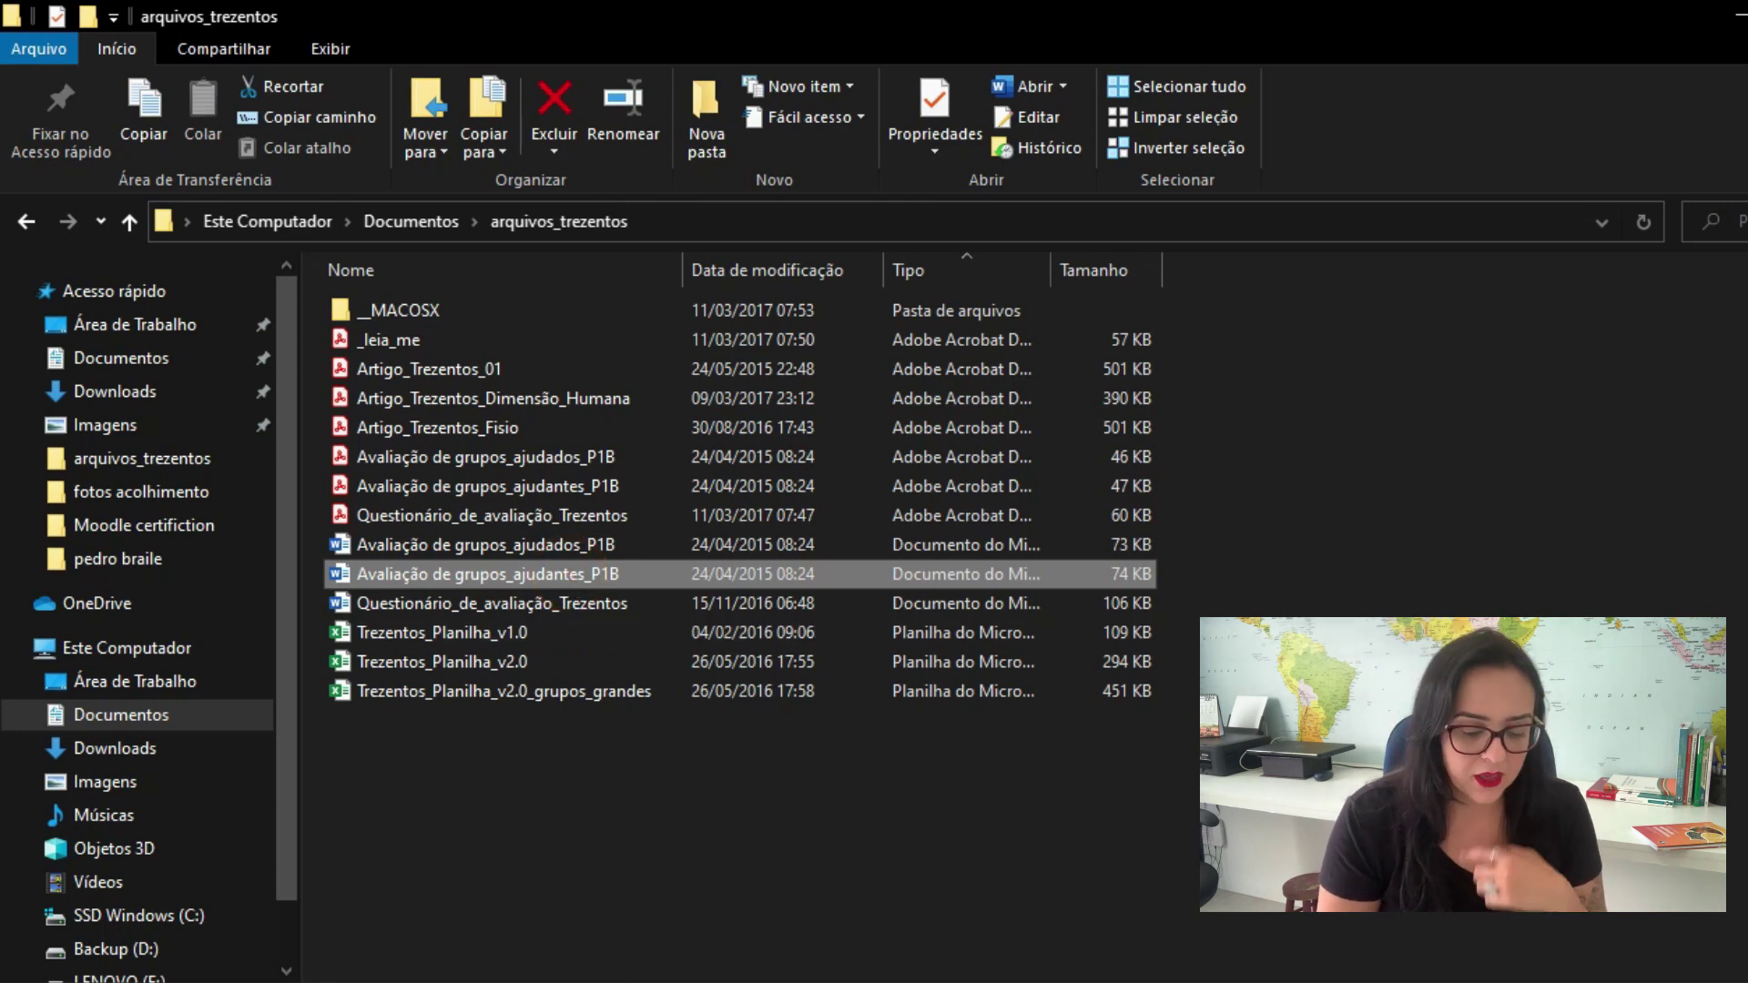
Switch to the Word document Avaliação de grupos_ajudantes_P1B and place the cursor in the first form's Nome field
click(580, 979)
click(762, 910)
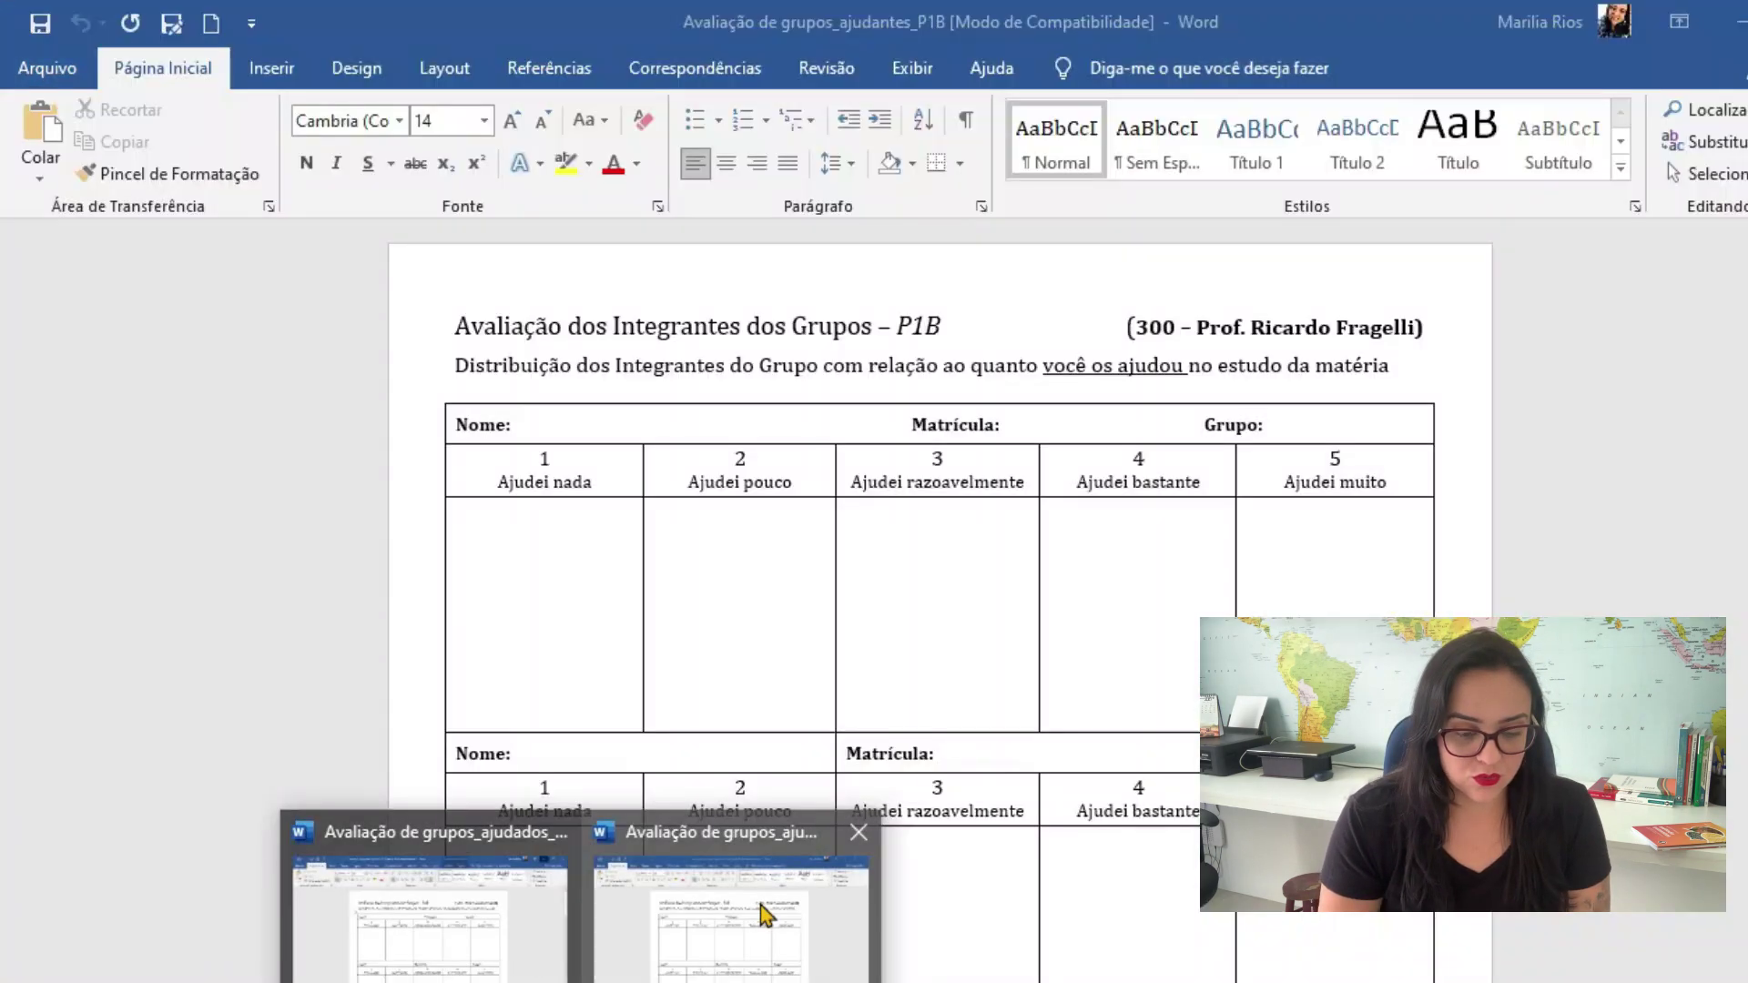
click(763, 910)
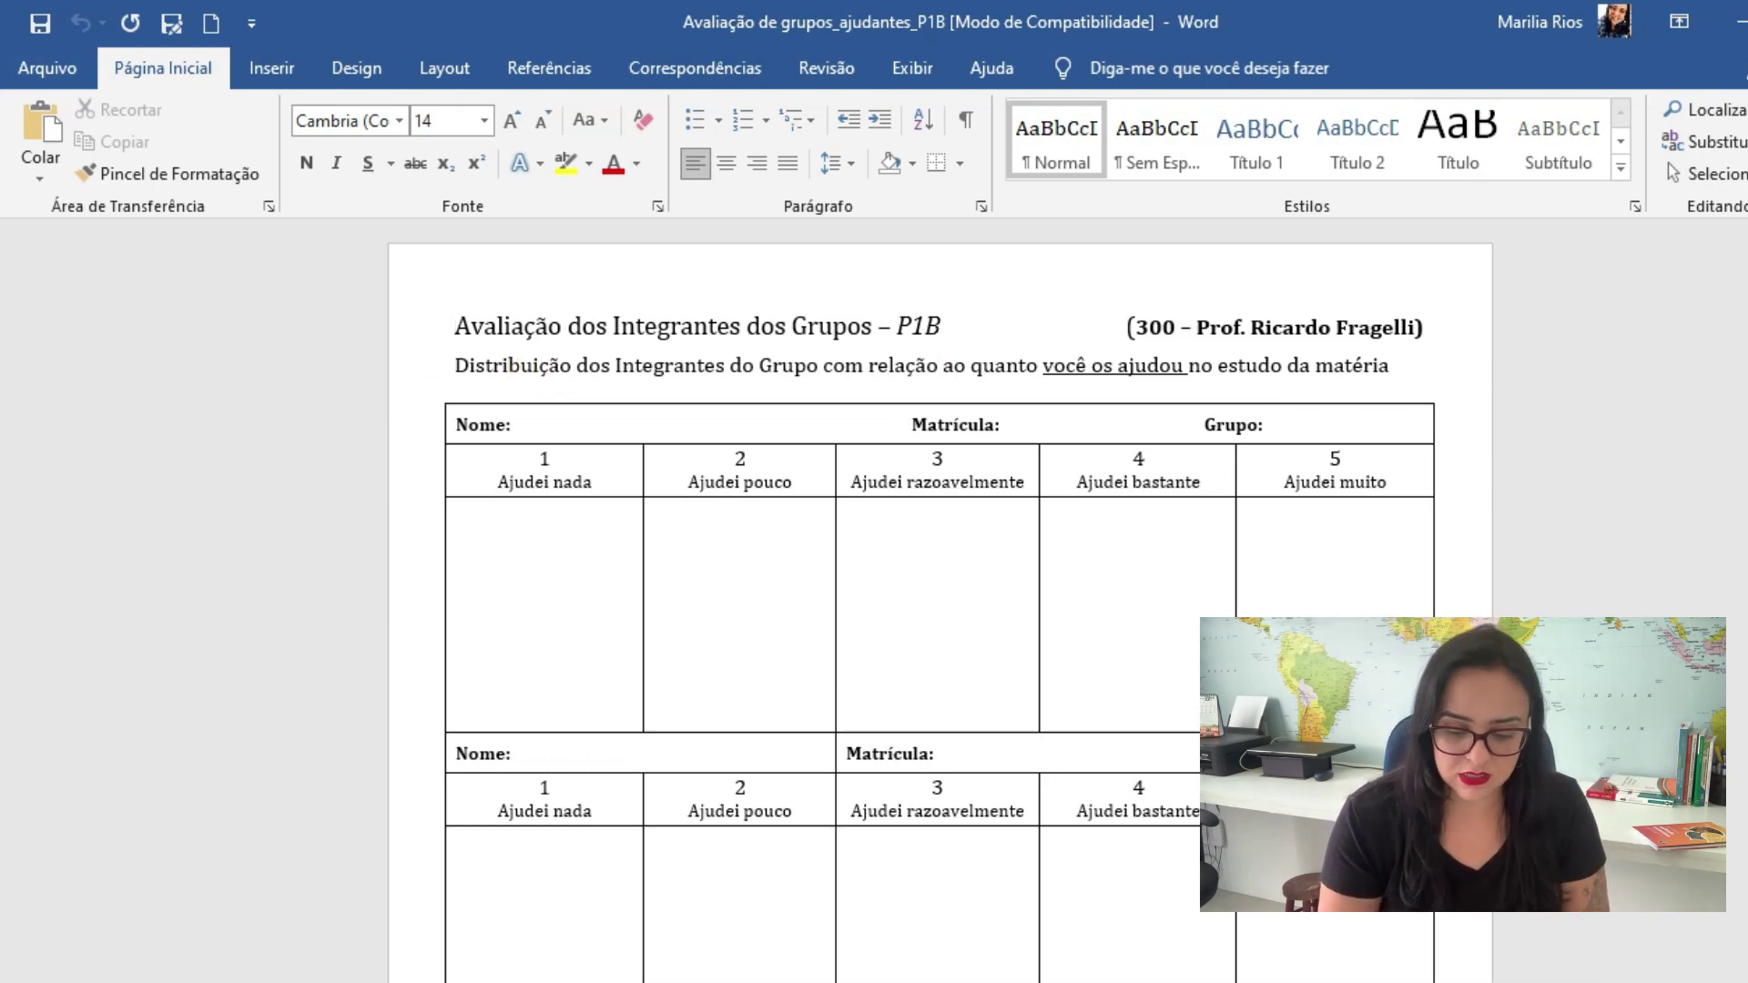
ctrl+scroll(255, 245, up, 7)
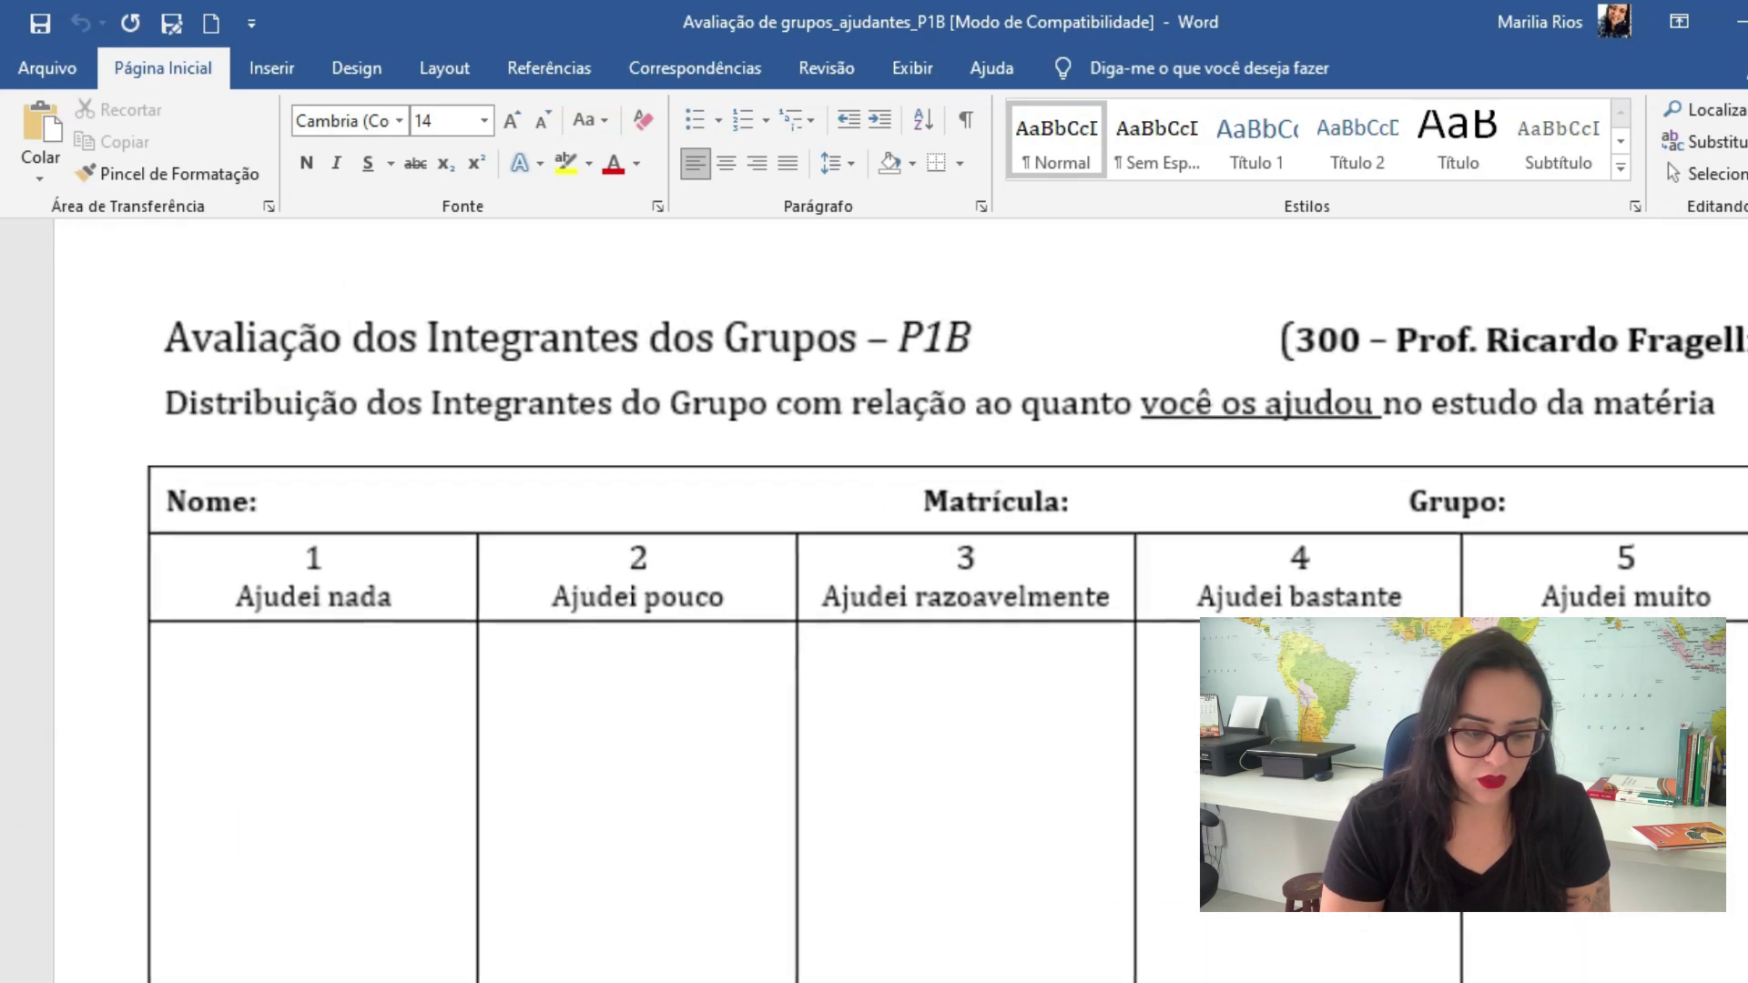
scroll(1147, 378, down, 2)
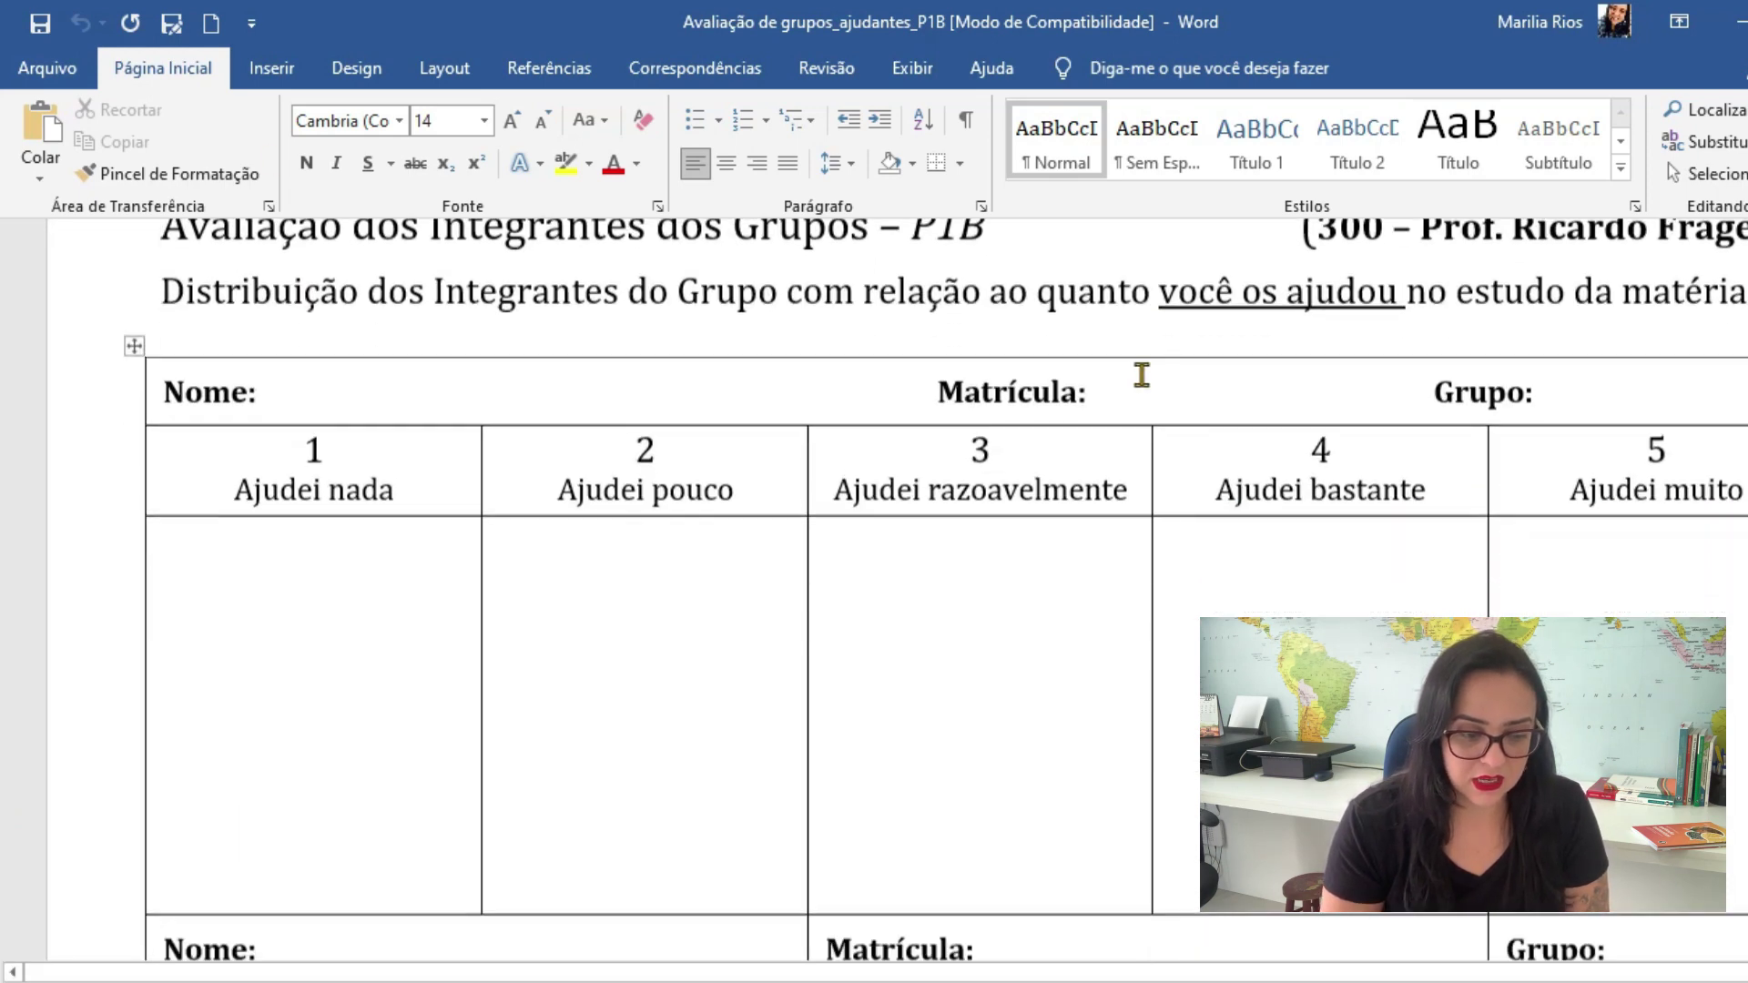
click(463, 392)
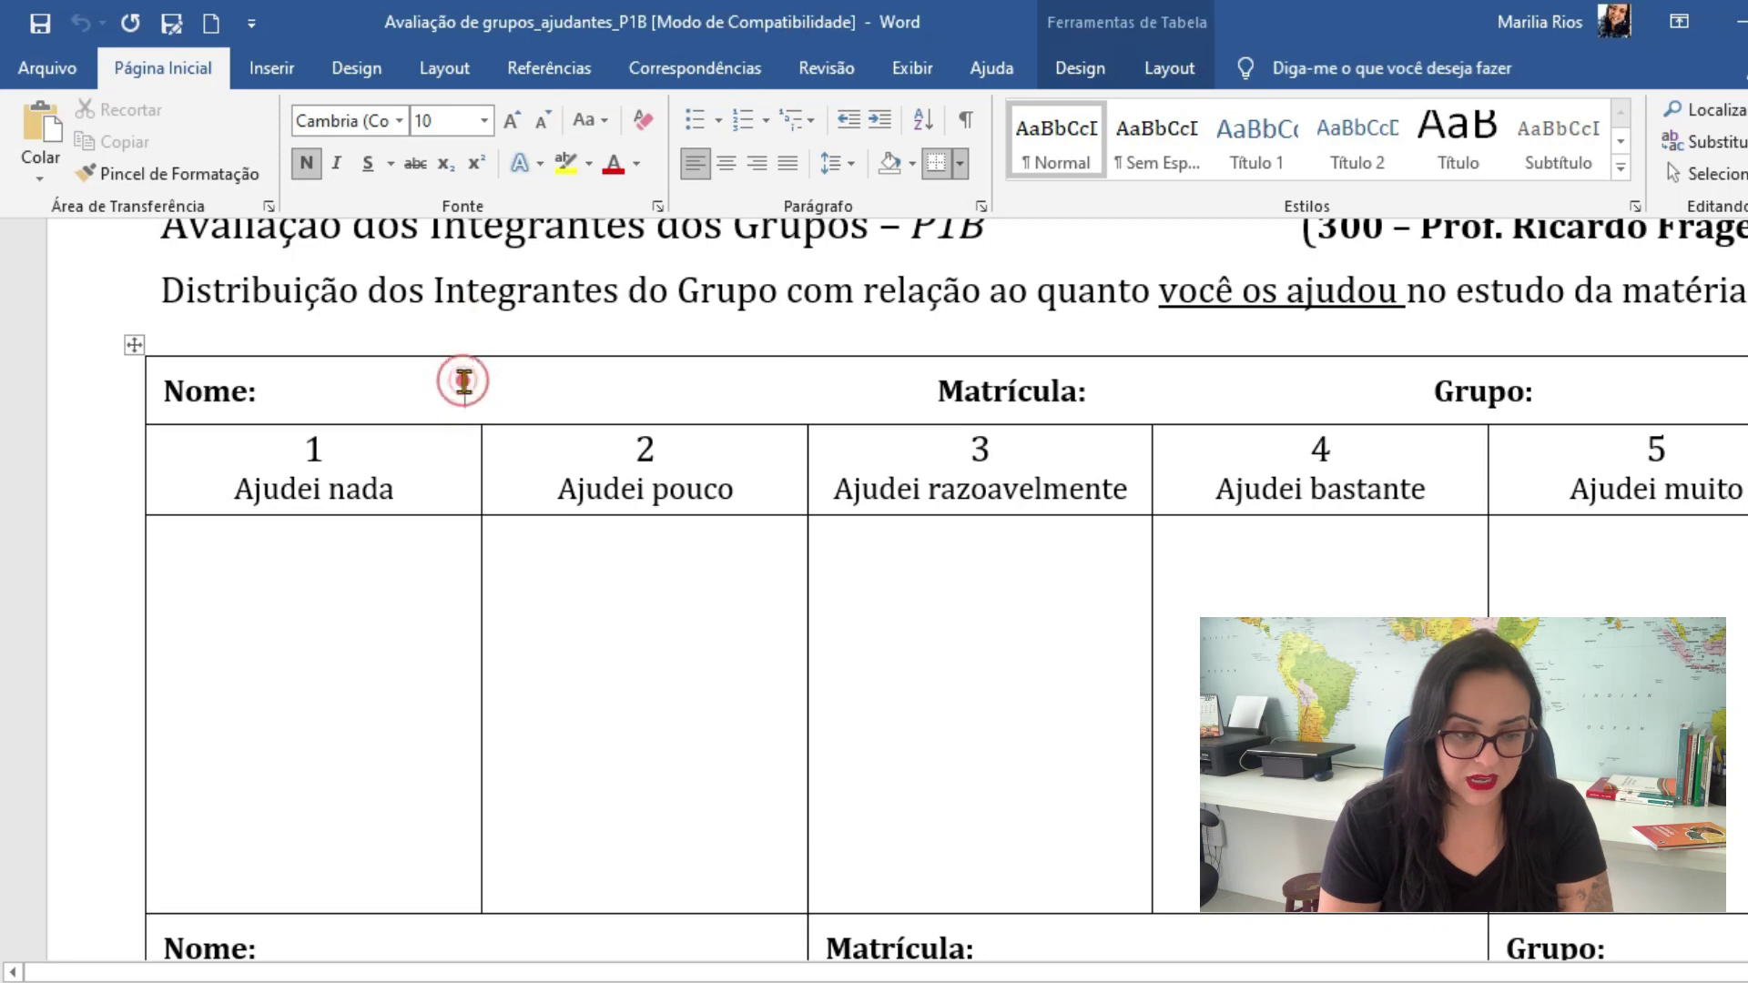
Switch to the Excel workbook Trezentos_Planilha_v2.0 and copy the name of group 1's first helper from B9
key(alt+Tab)
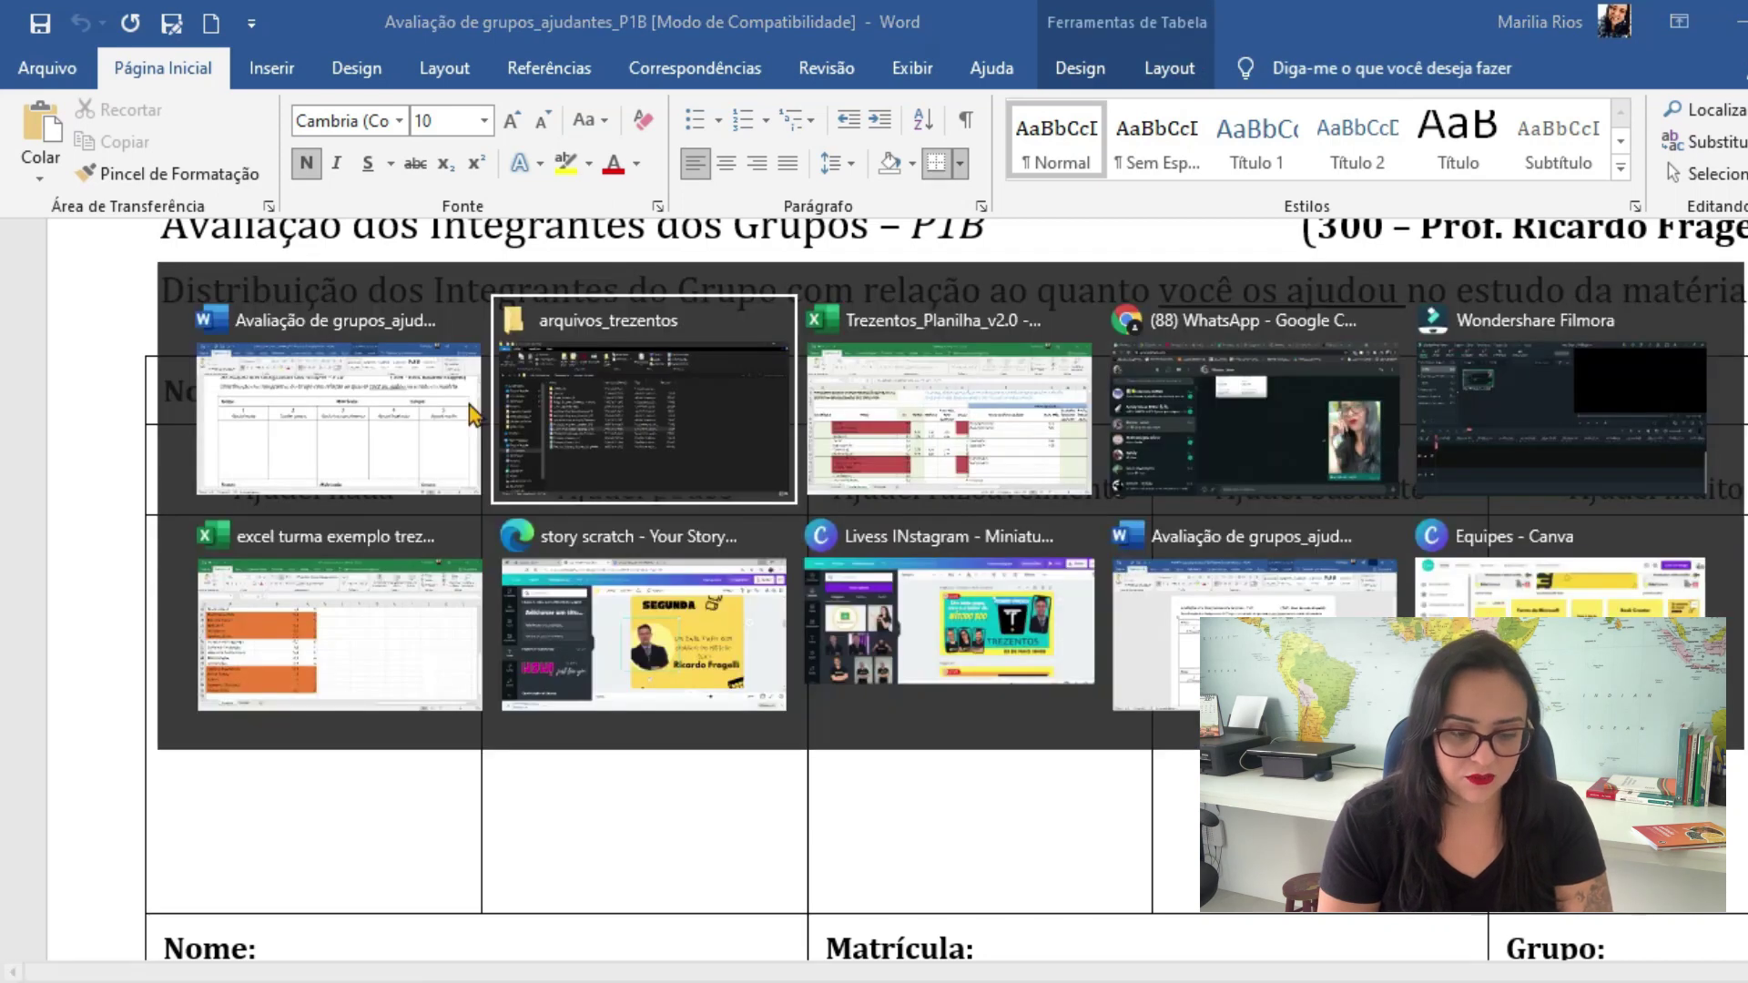
click(1001, 378)
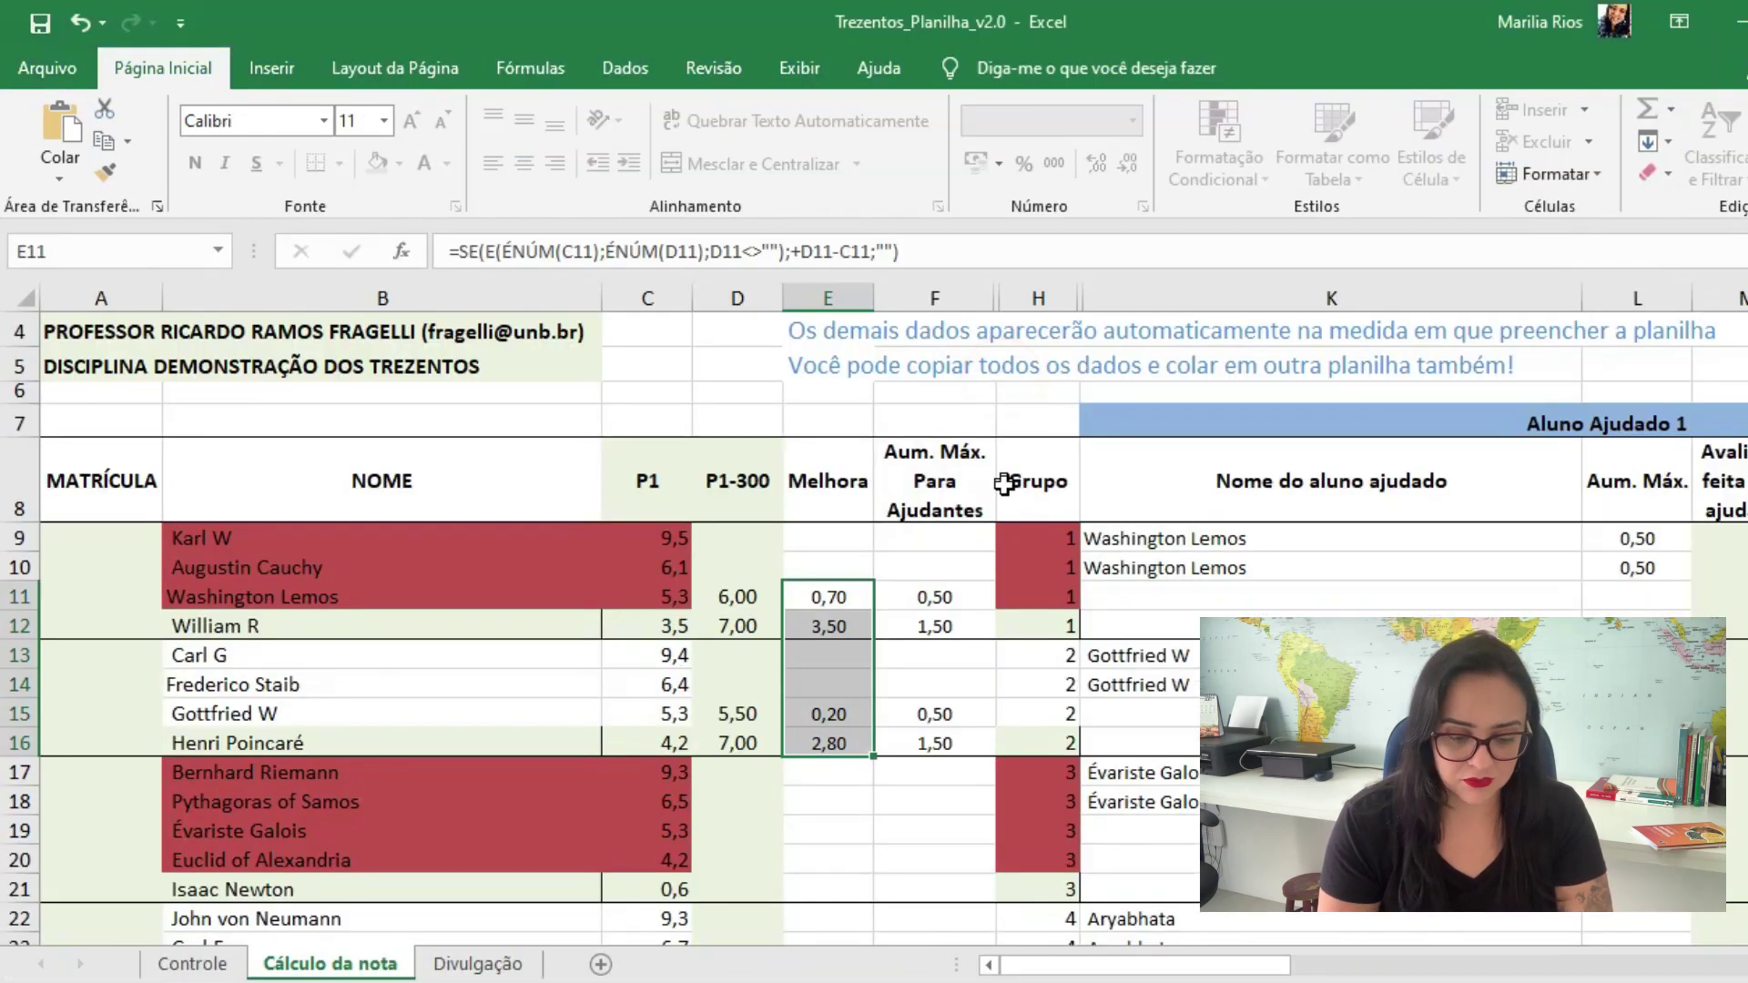
click(632, 559)
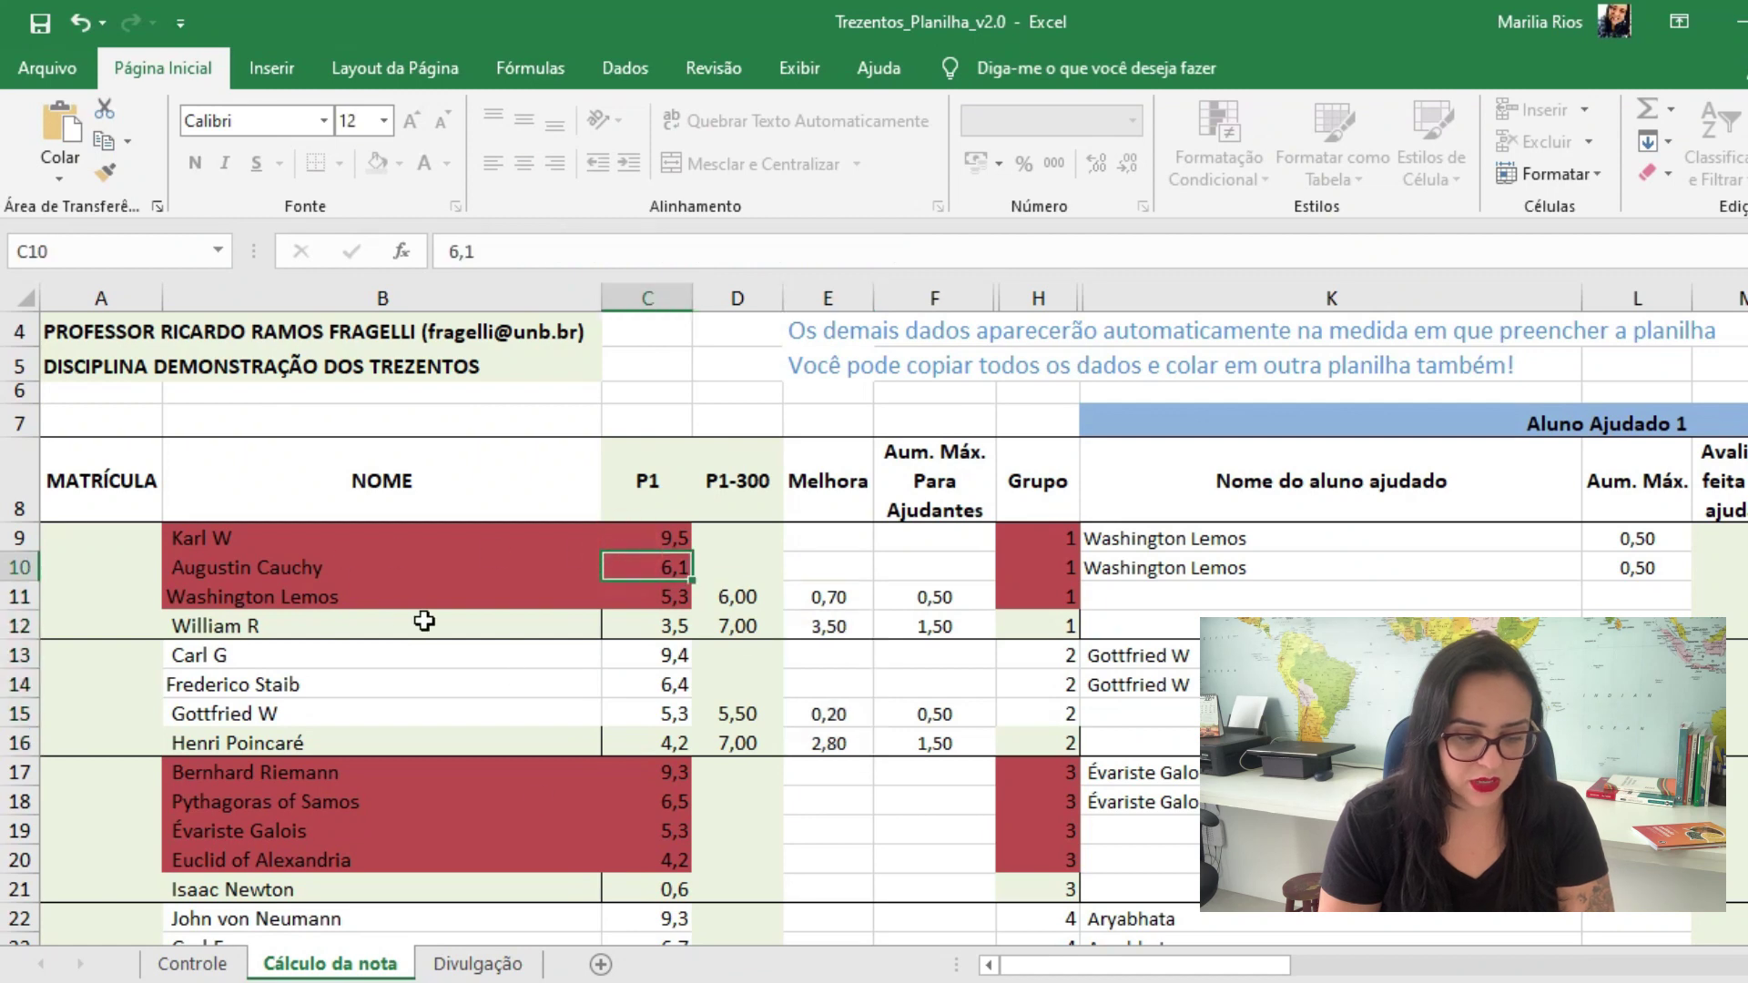
click(273, 537)
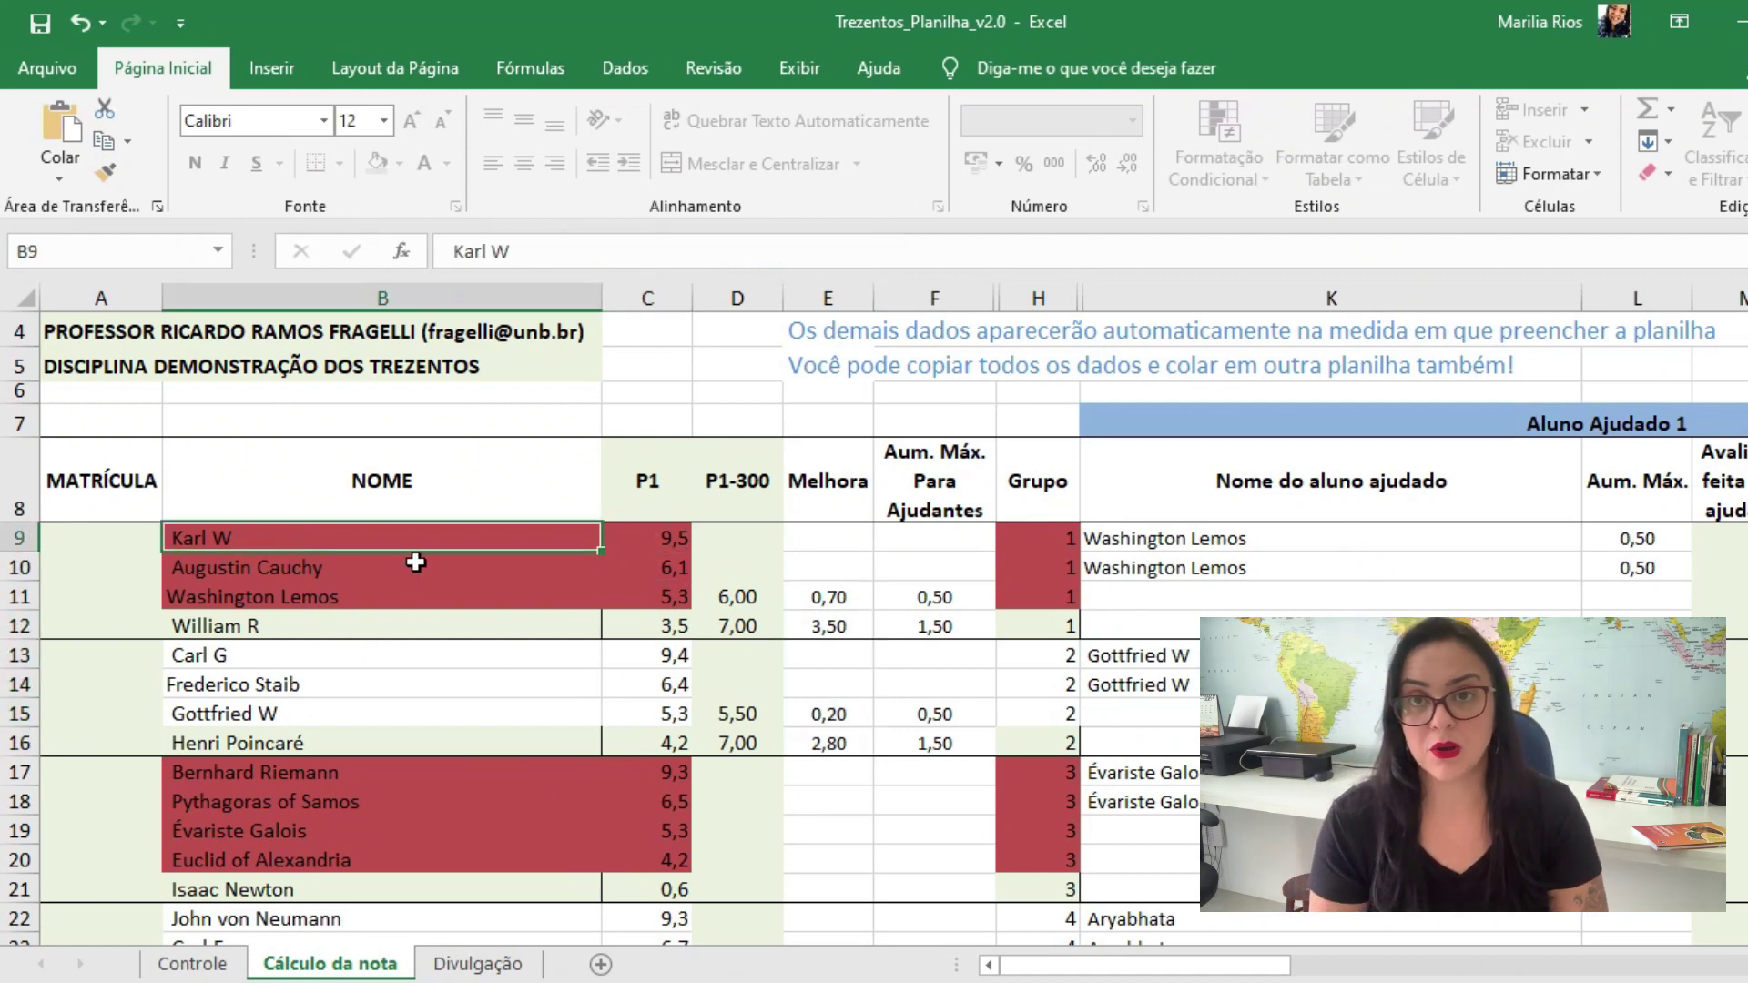
key(ctrl+Down)
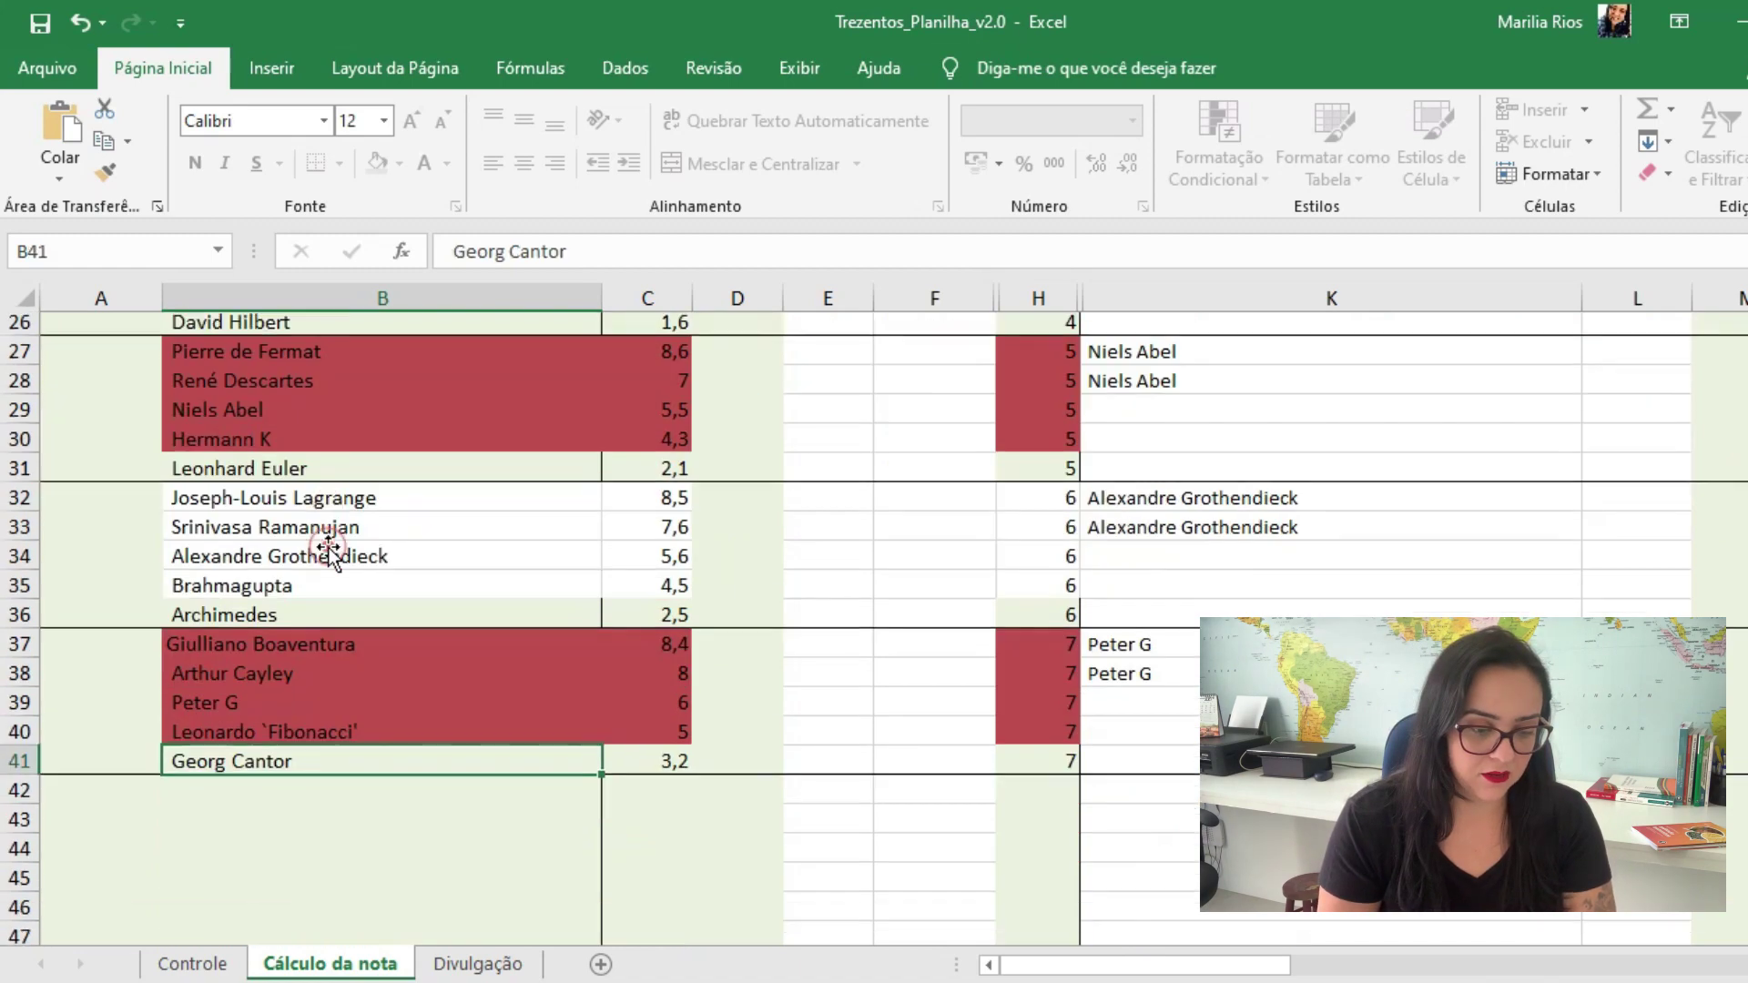
scroll(442, 460, down, 2)
scroll(441, 464, up, 4)
scroll(363, 416, up, 6)
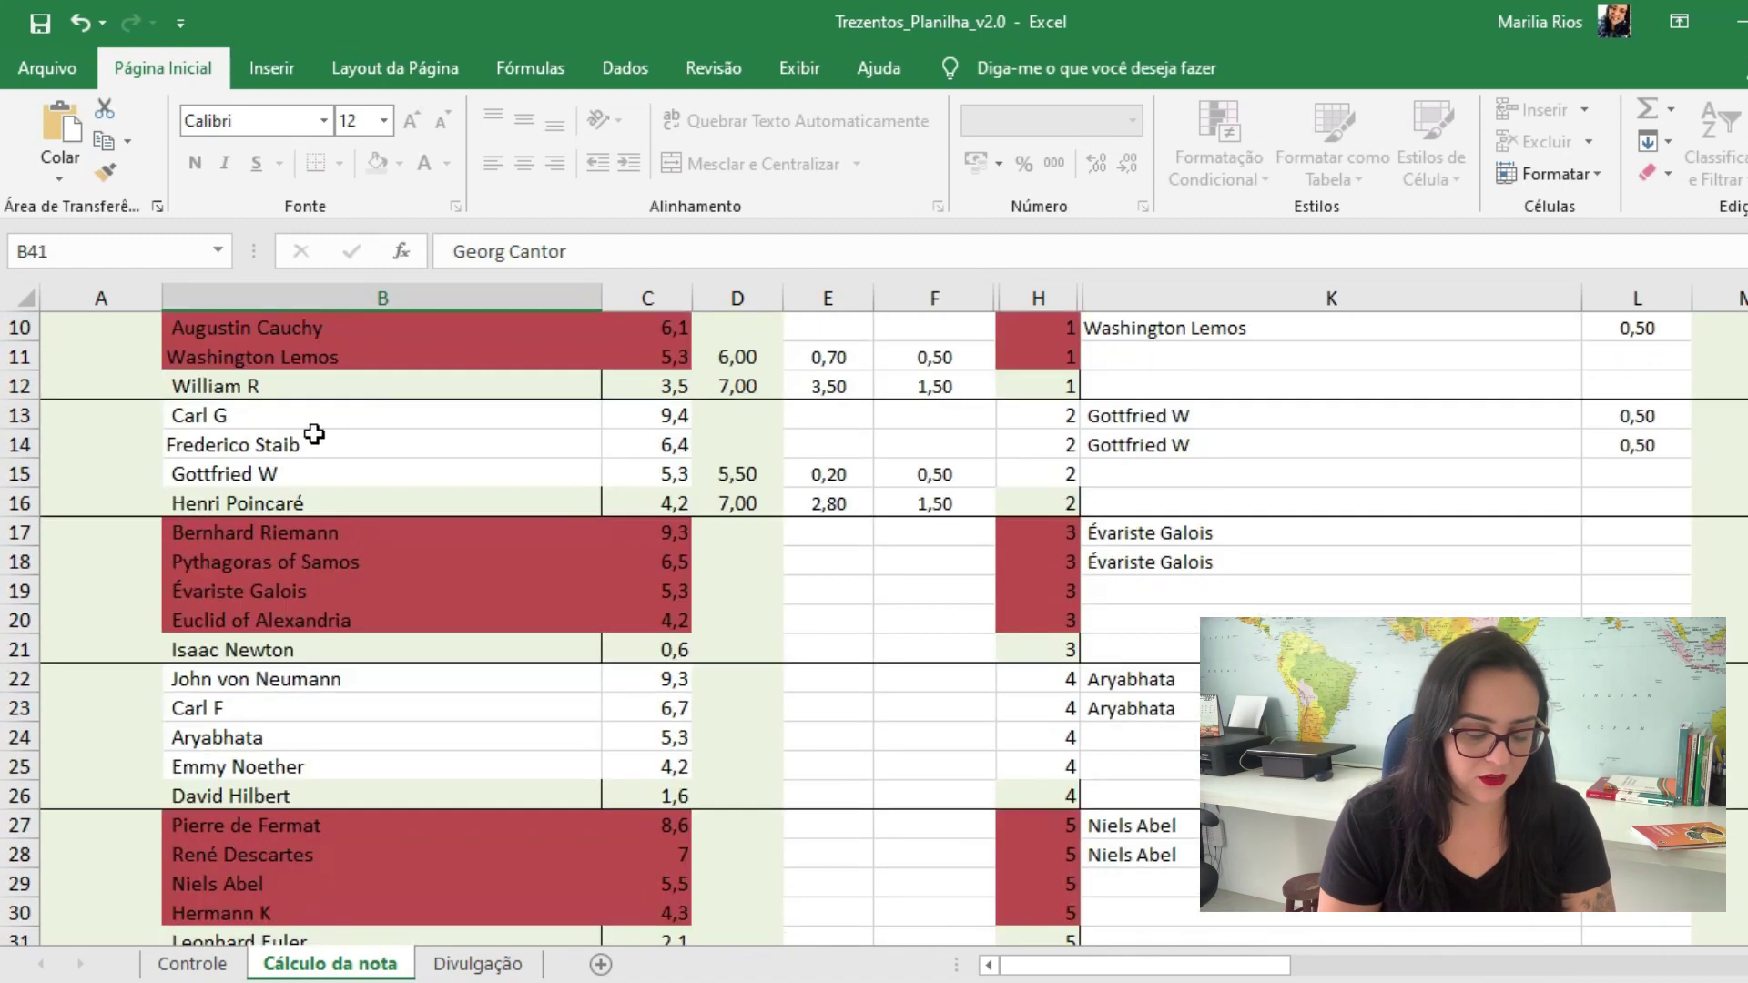
click(241, 641)
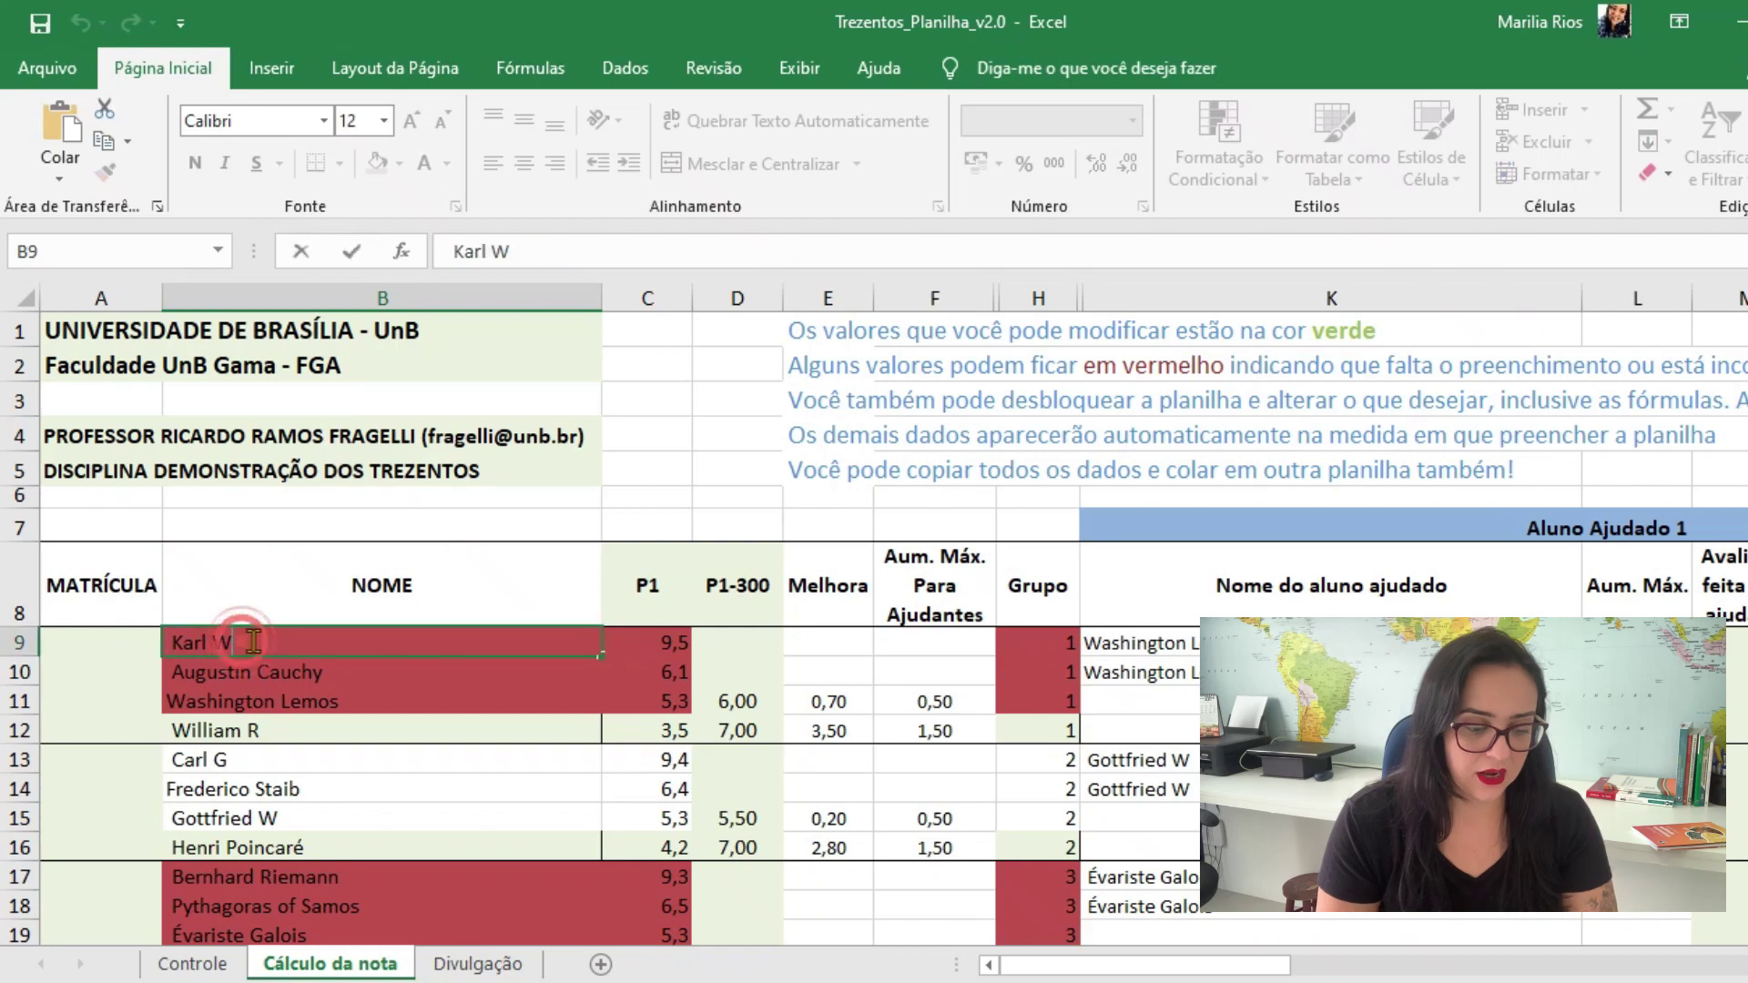
Return to the Word form and fill in its first header with the copied helper's name as Nome and 1 as Grupo
key(alt+Tab)
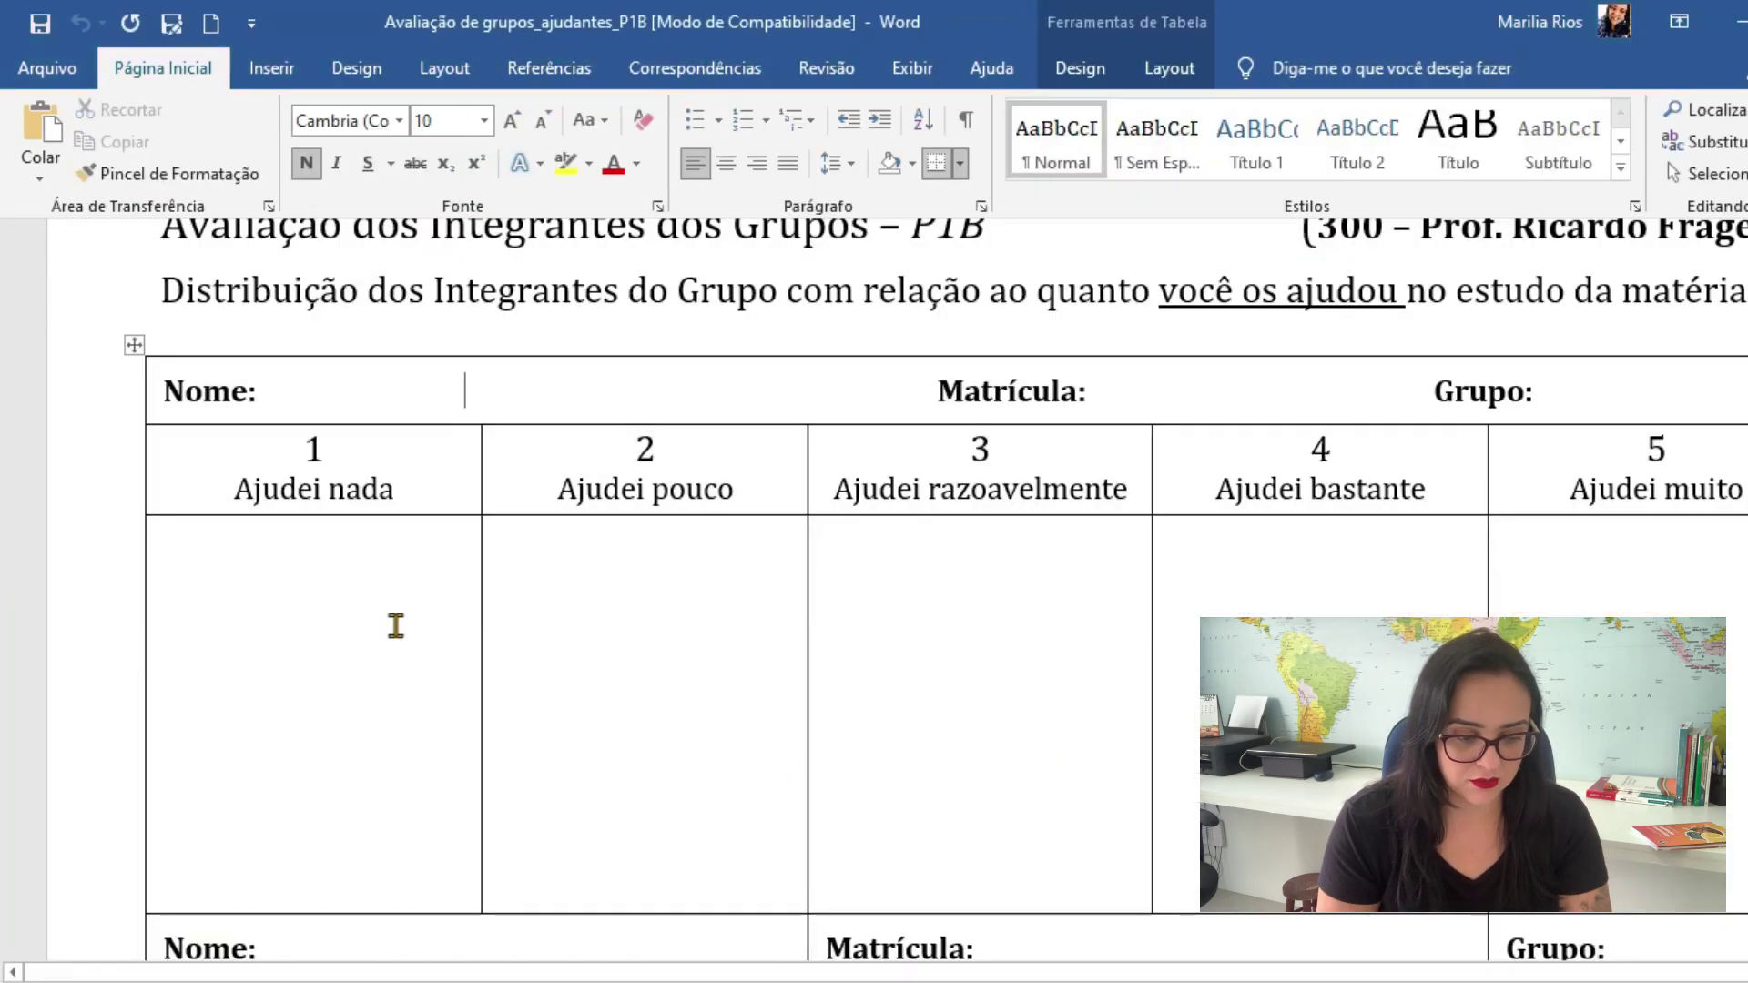
click(468, 382)
text(Karl W)
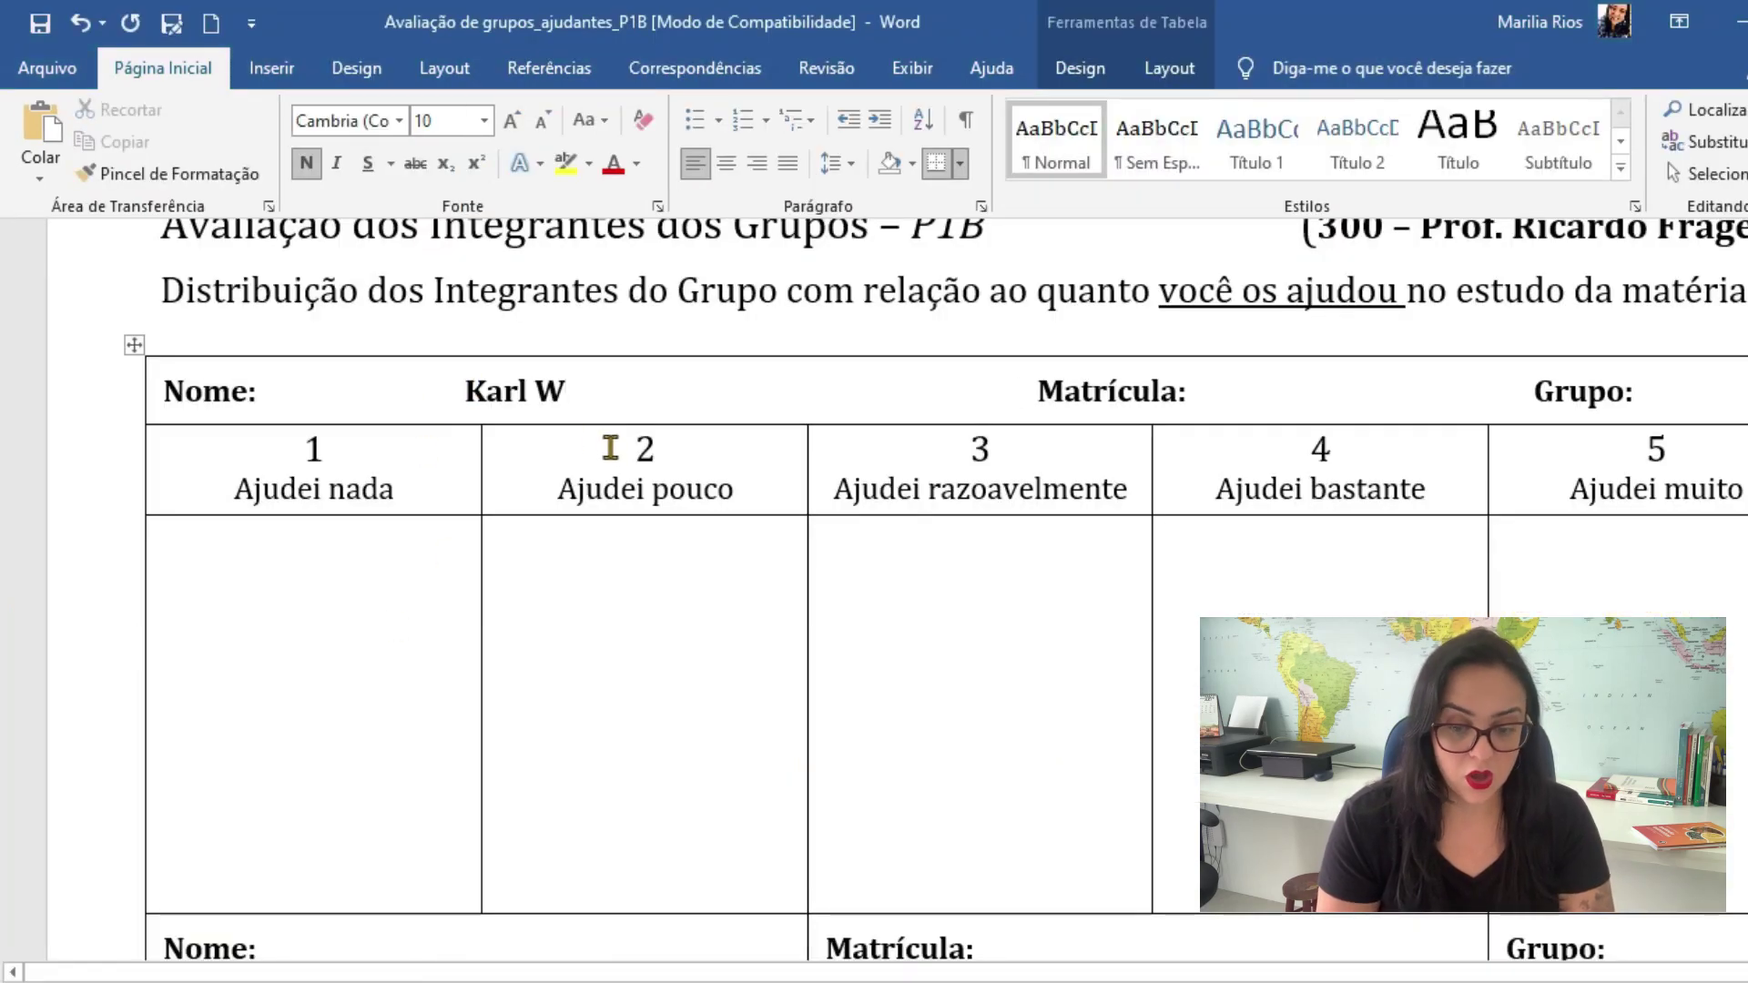
click(1358, 392)
click(1717, 385)
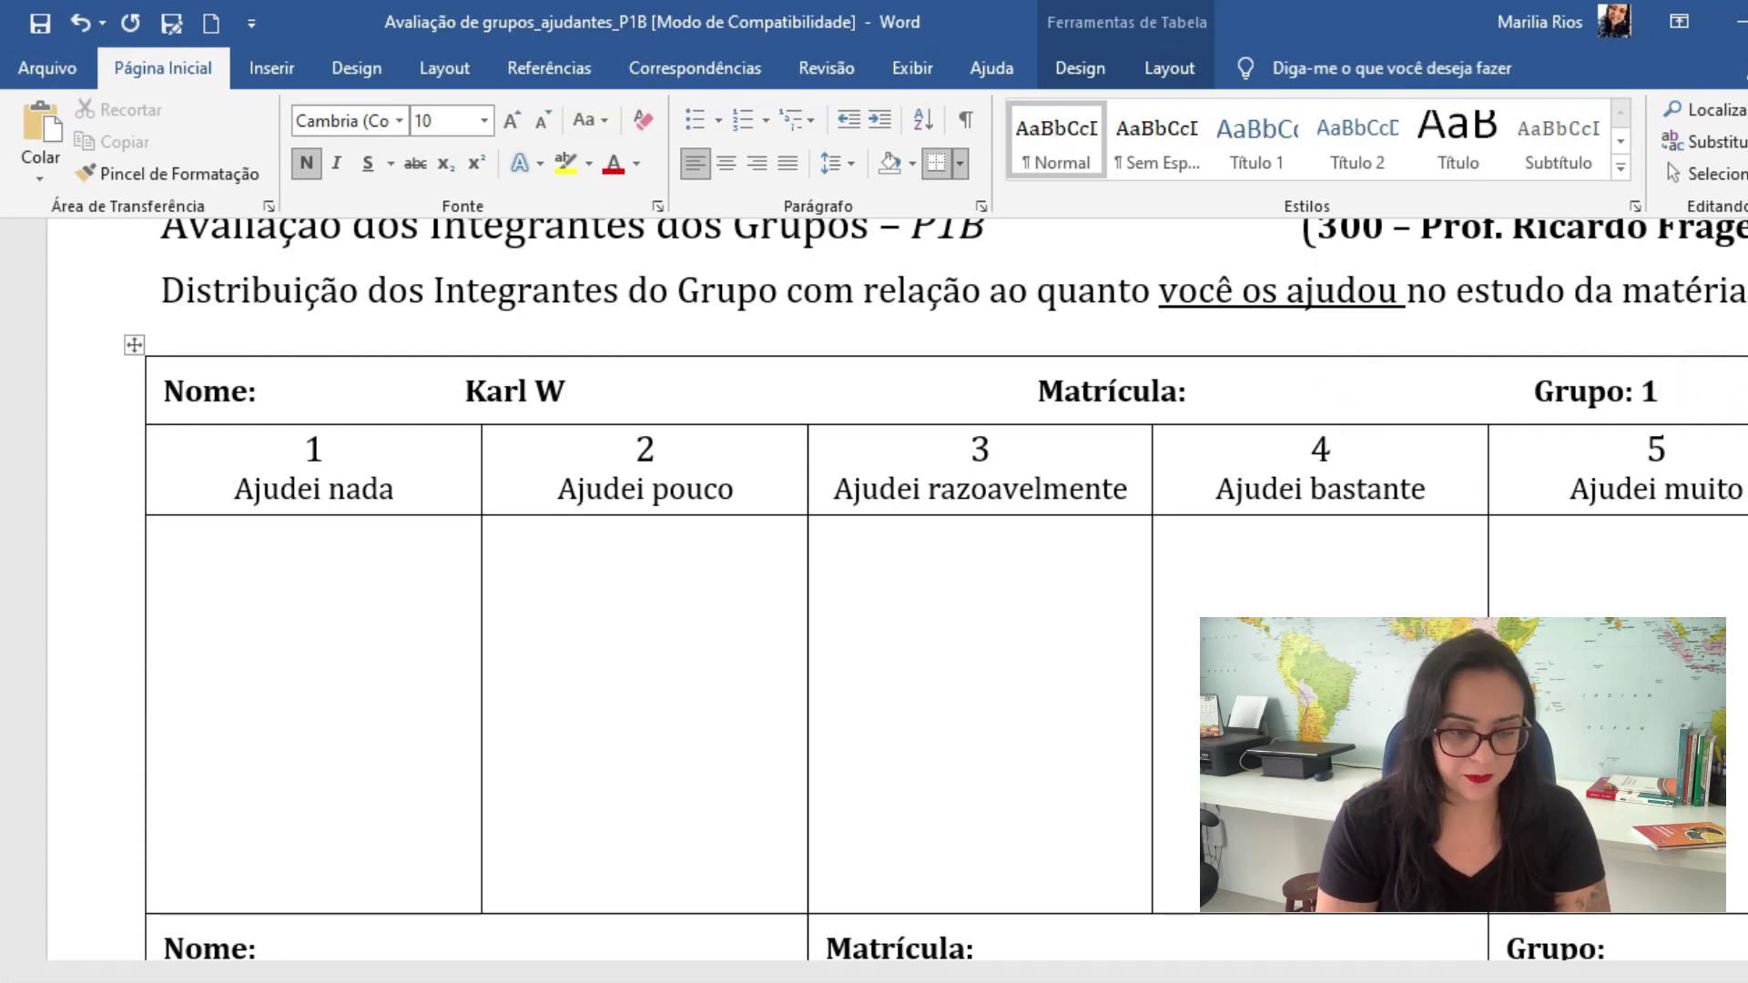
Copy the helped student's name from B11 of the Excel workbook into the first Word form's column 4, Ajudei bastante
key(alt+Tab)
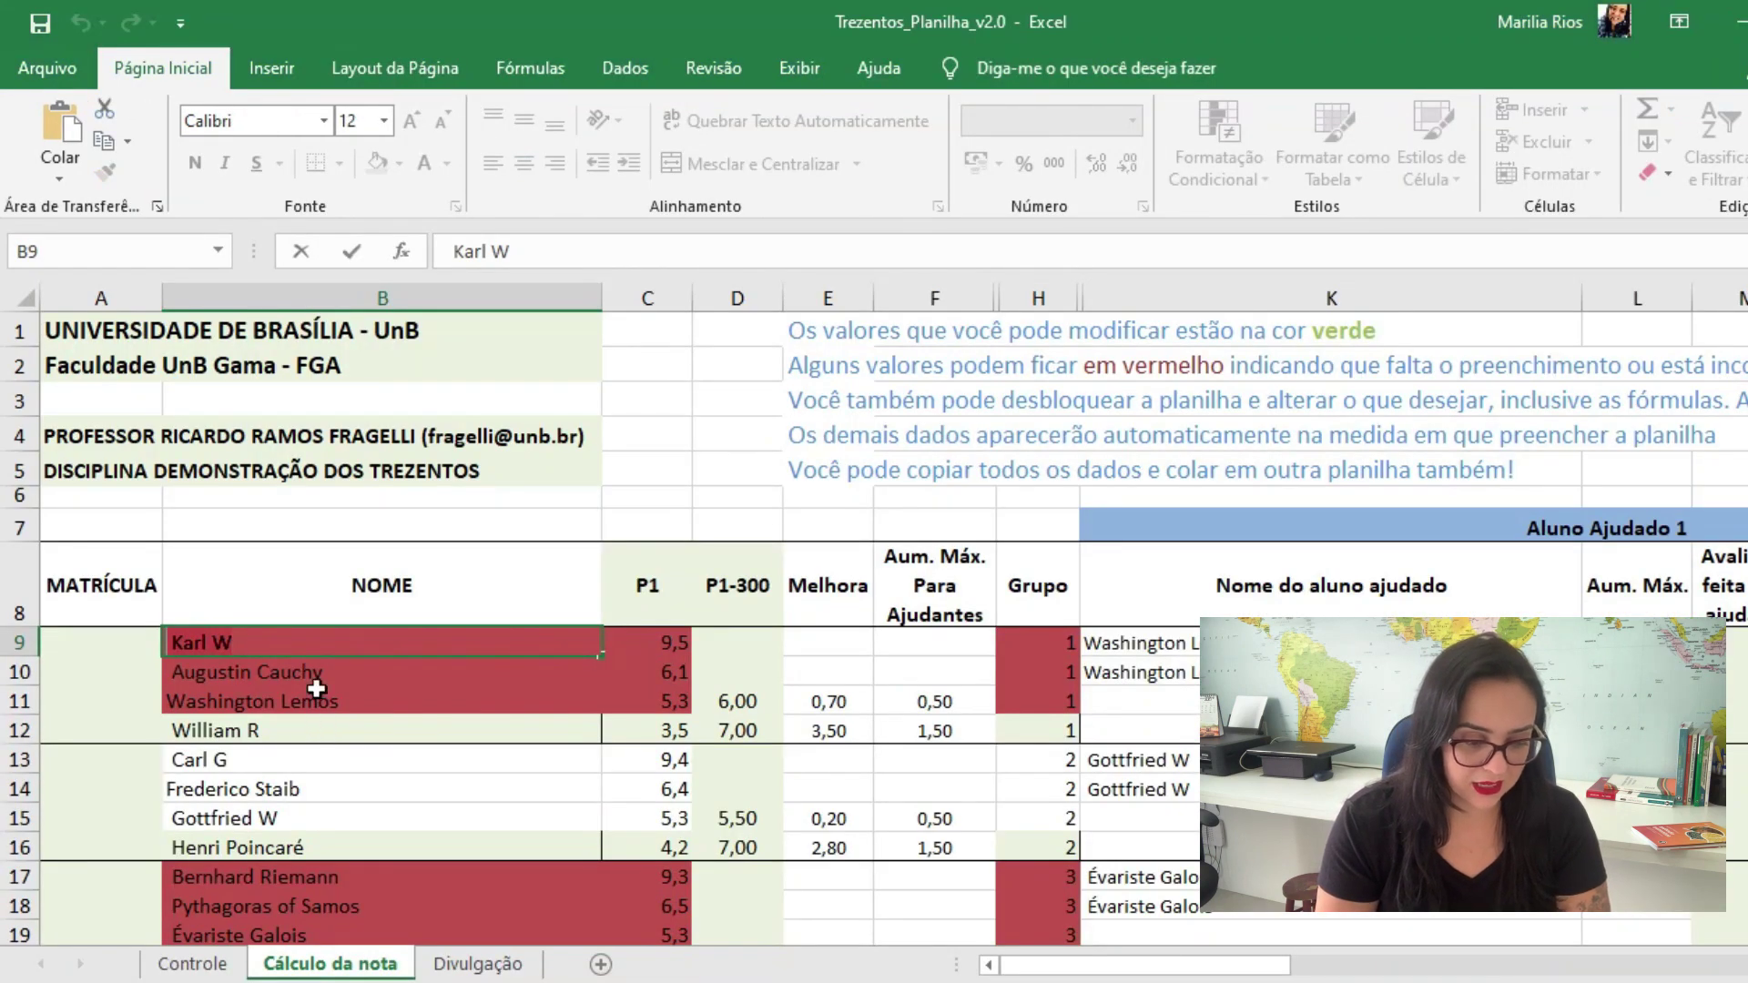
double_click(362, 700)
drag(361, 700, 178, 705)
key(ctrl+c)
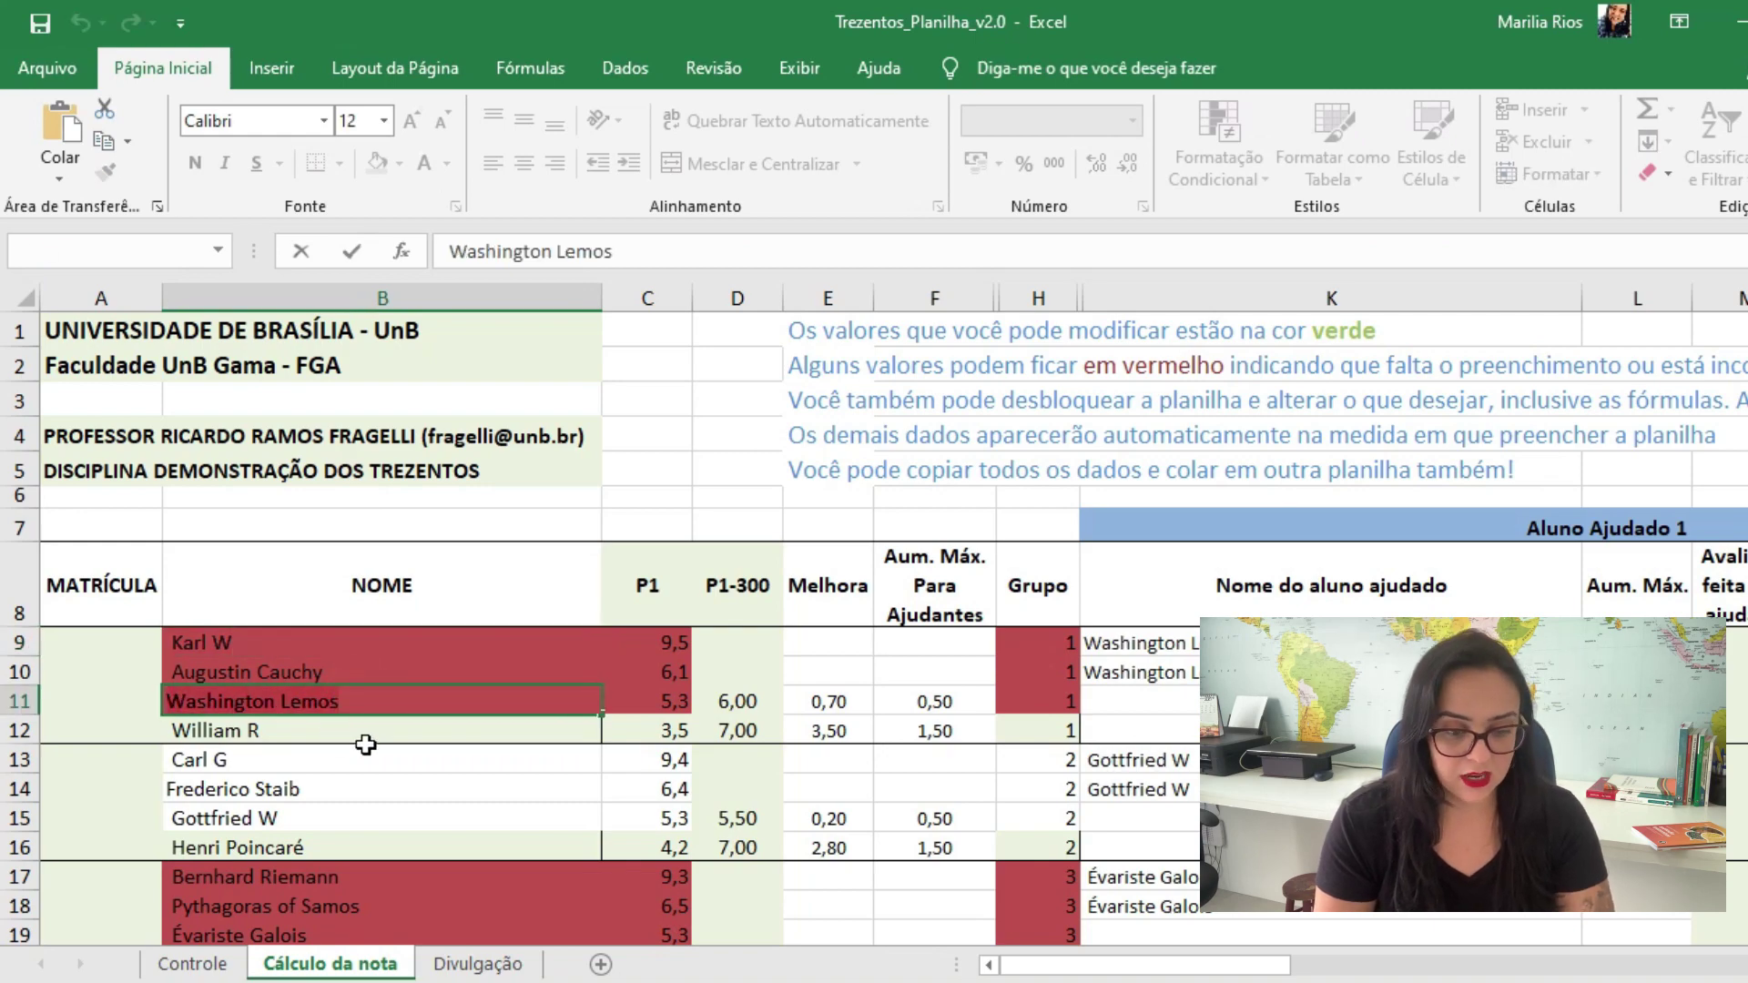
key(alt+Tab)
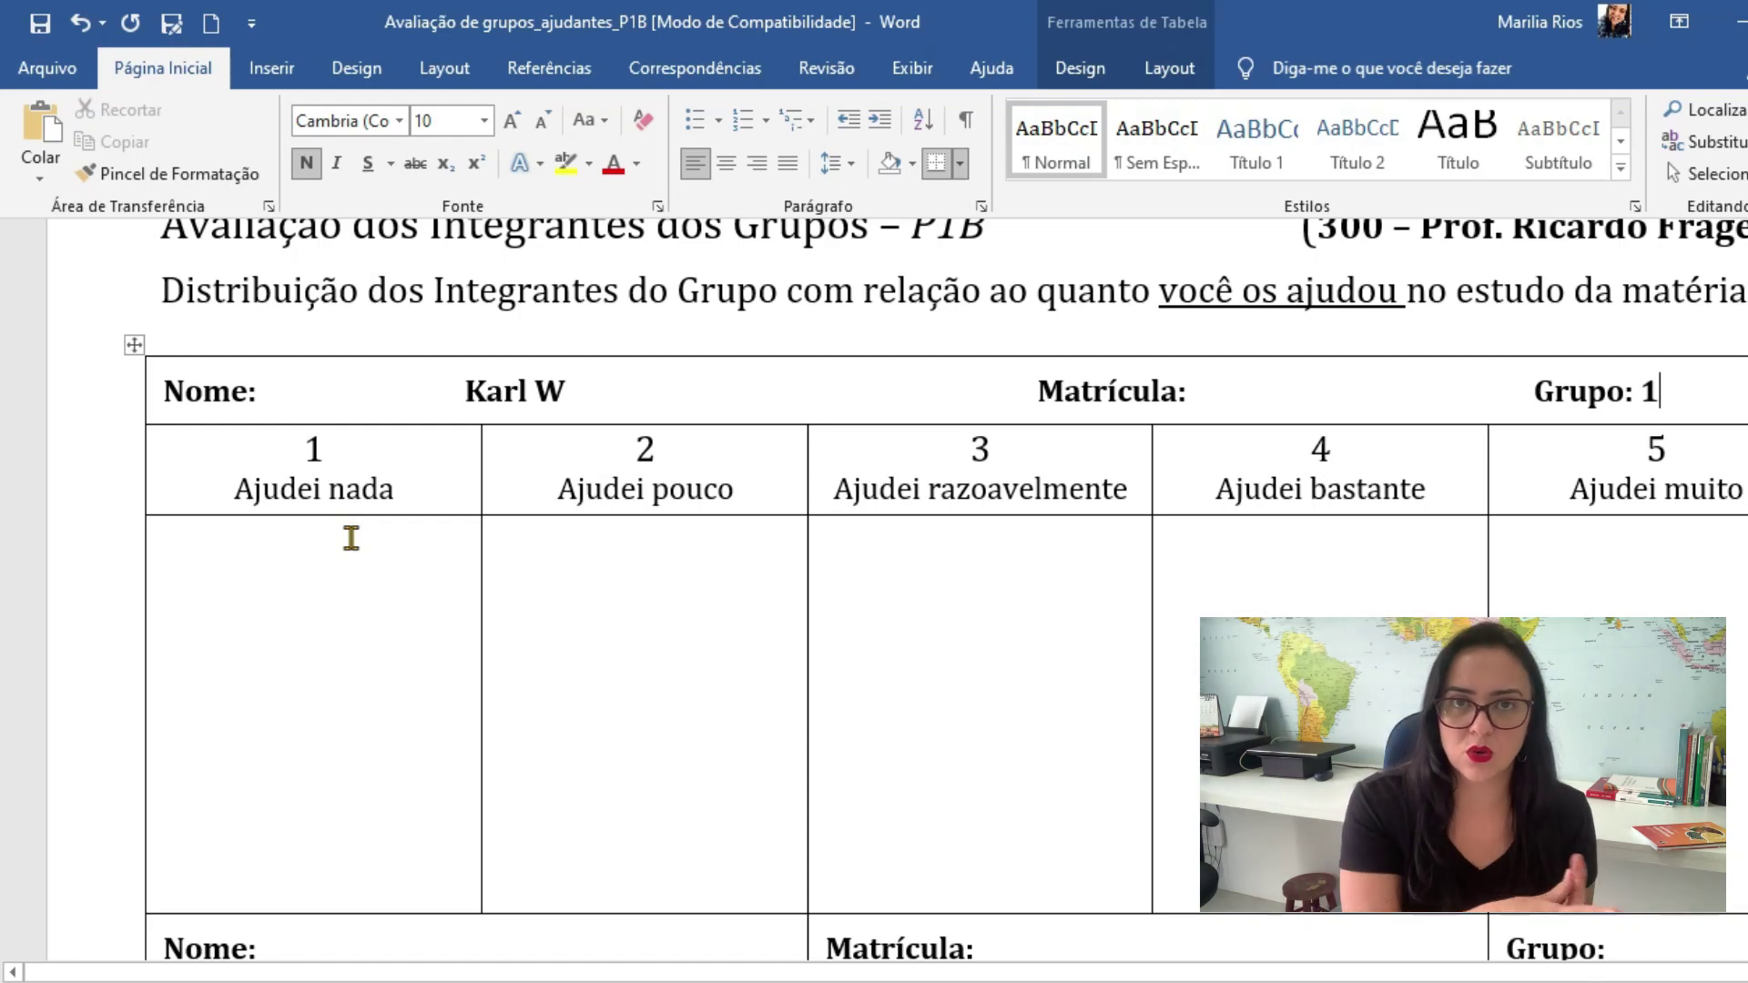
click(1289, 612)
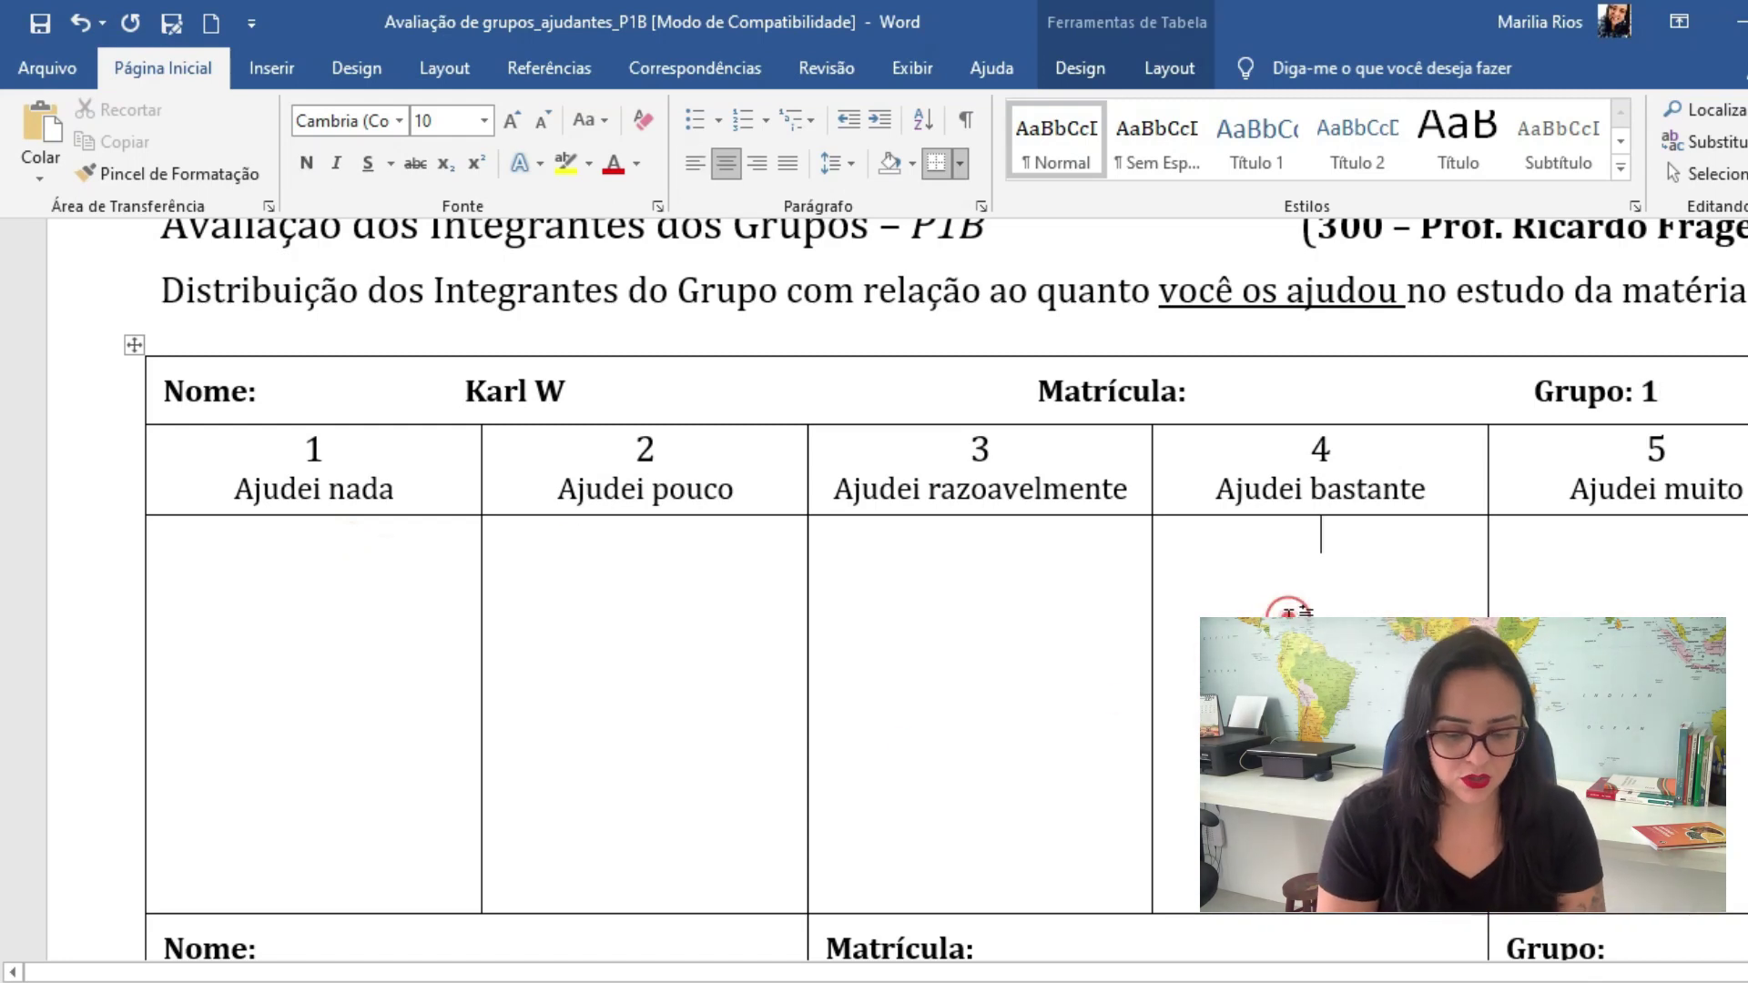
key(ctrl+v)
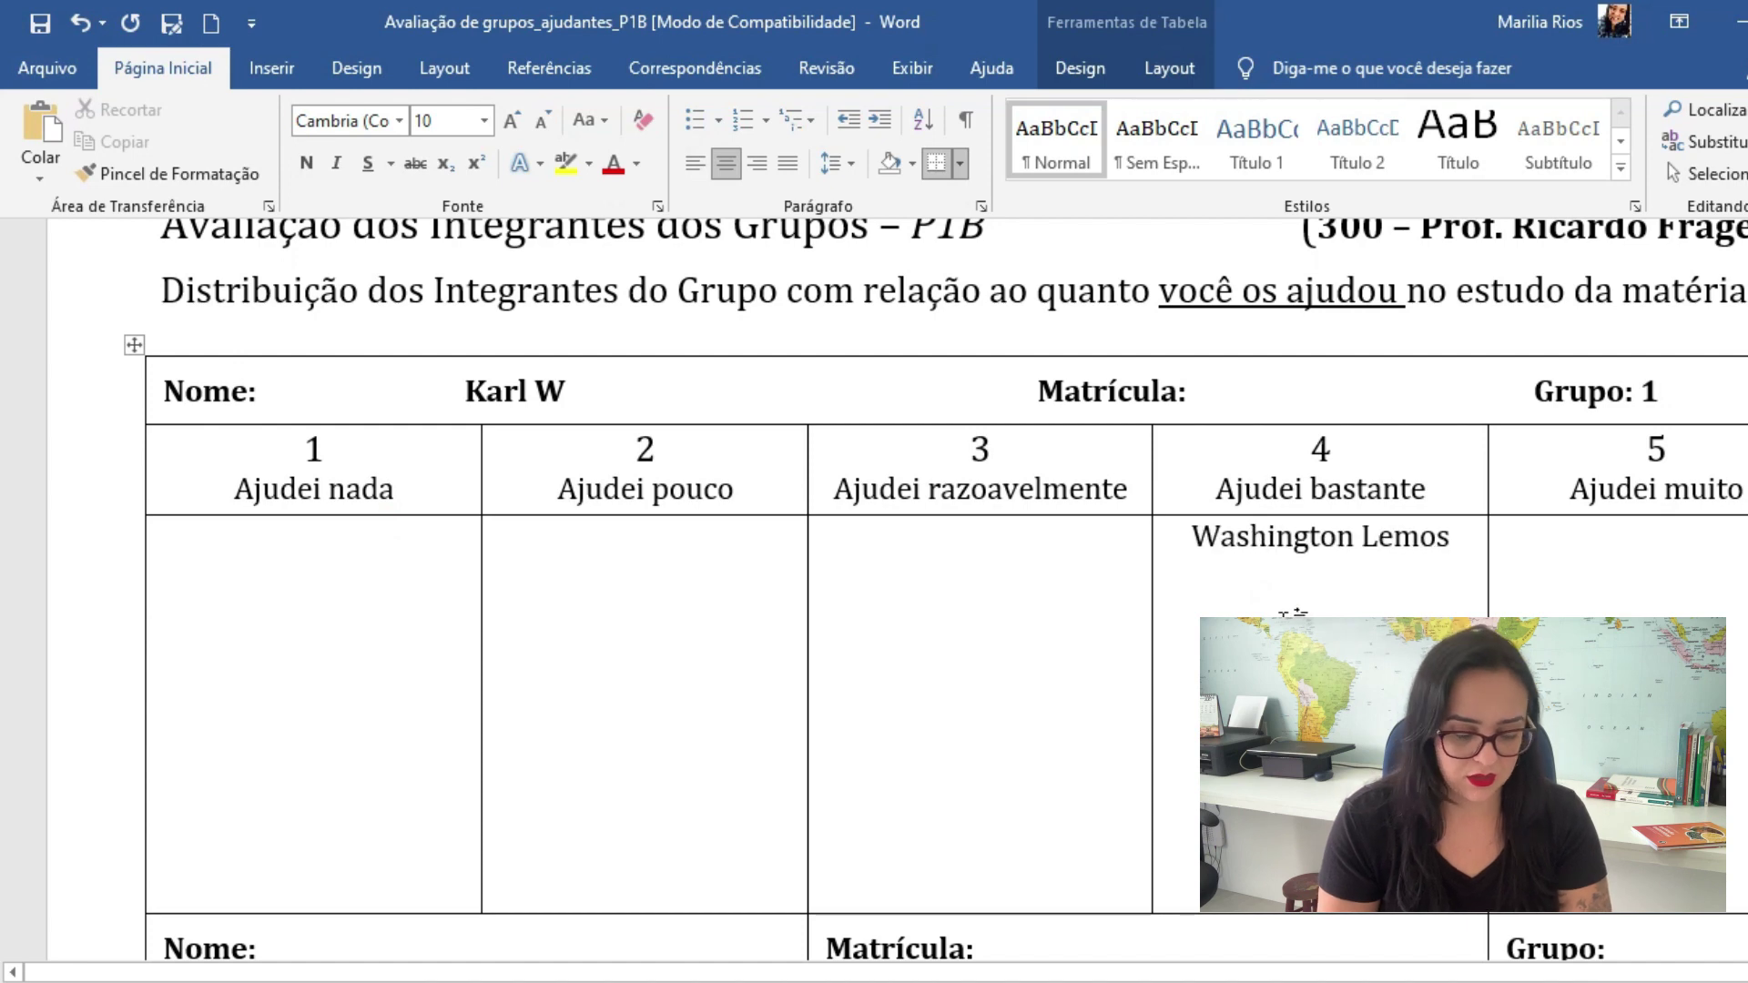
Copy the helped student's name from B12 of the Excel workbook into the first Word form's column 2, Ajudei pouco
key(alt+Tab)
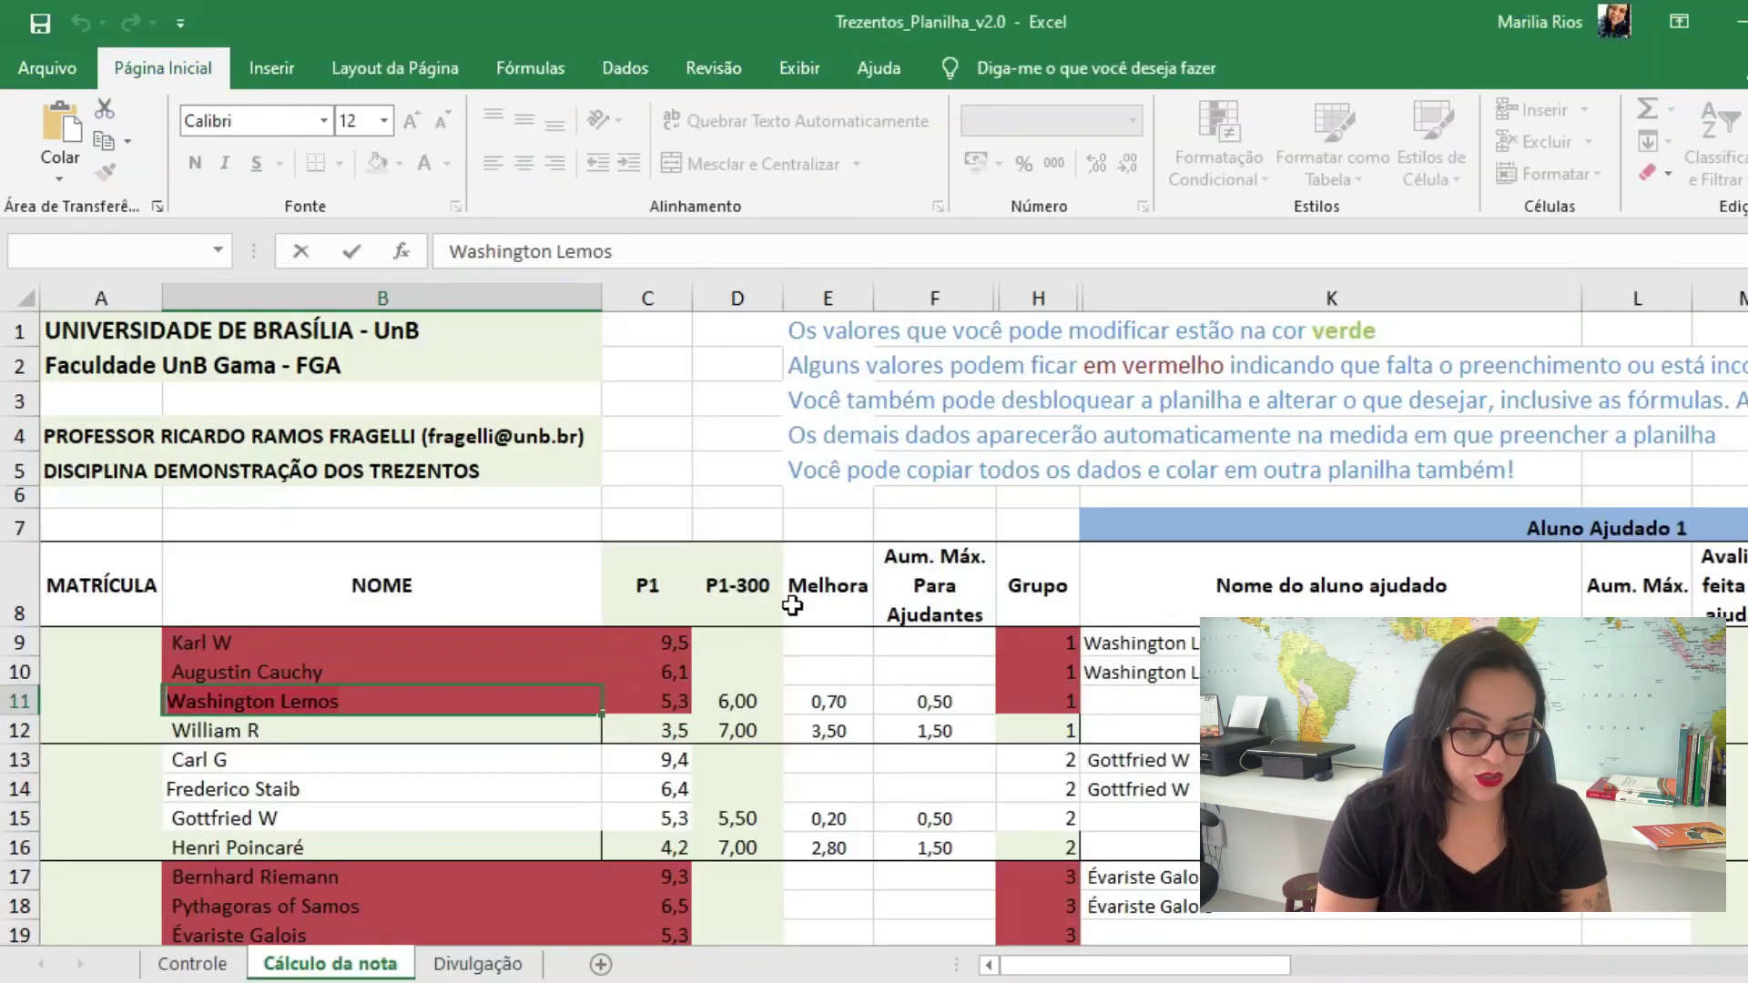
double_click(318, 727)
drag(313, 726, 175, 733)
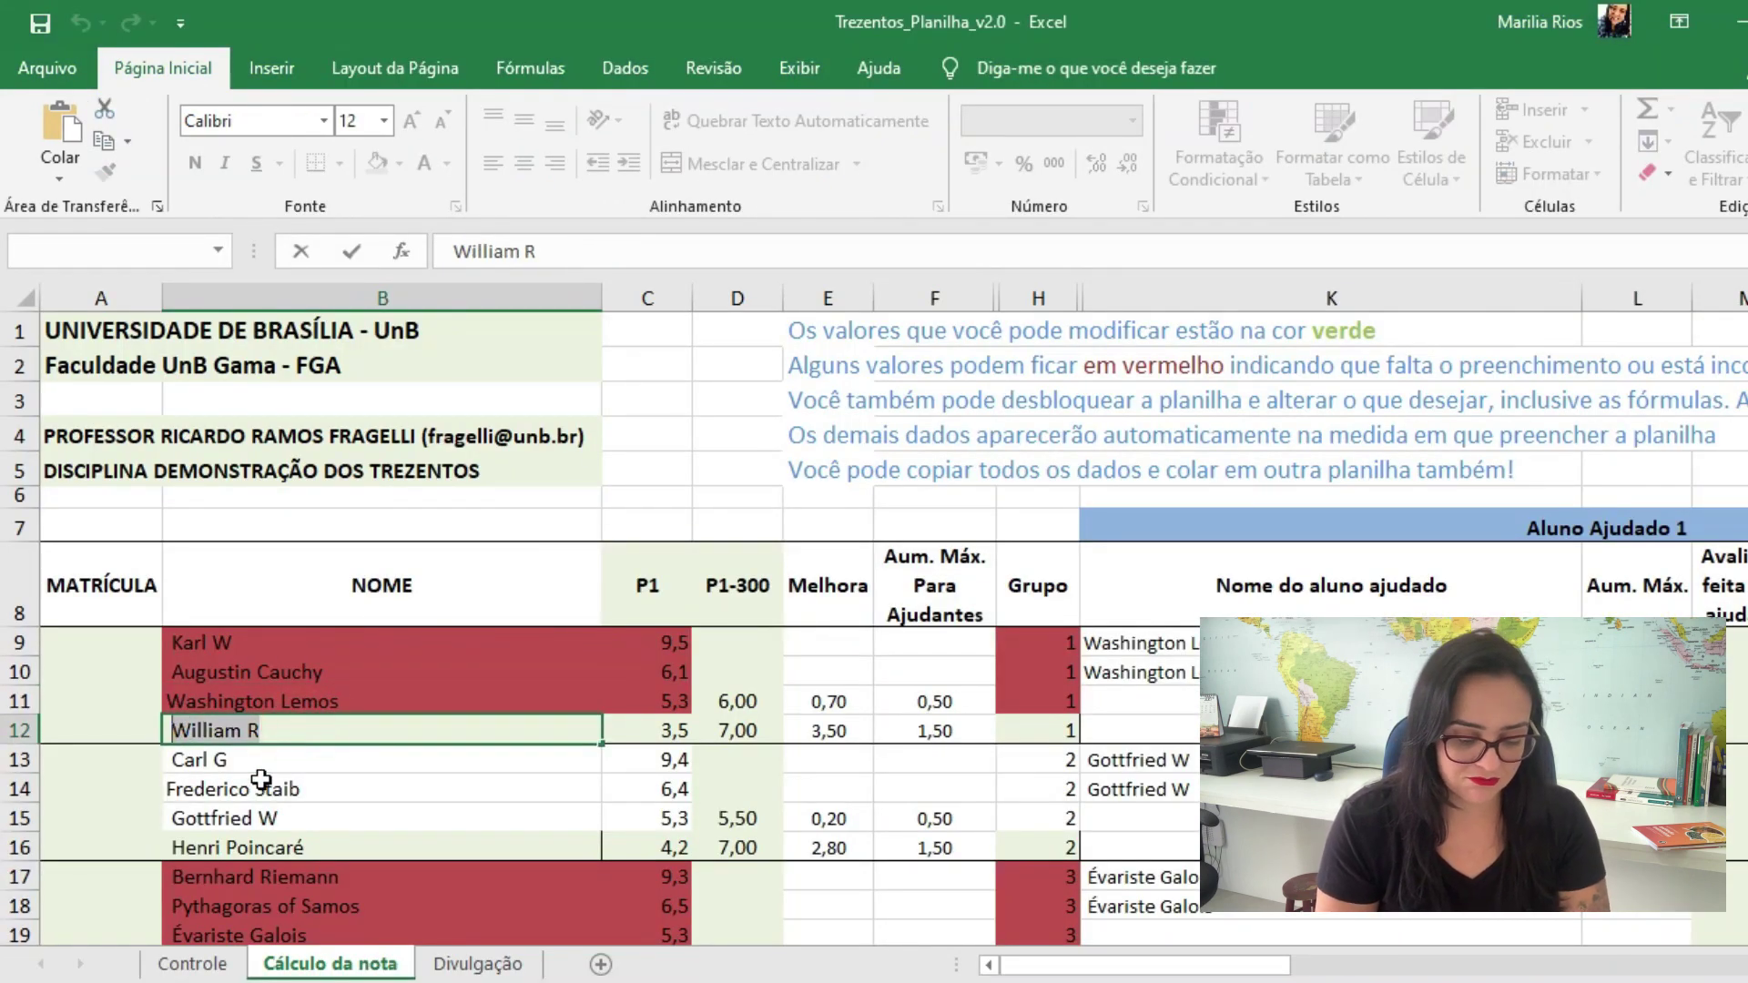
key(alt+Tab)
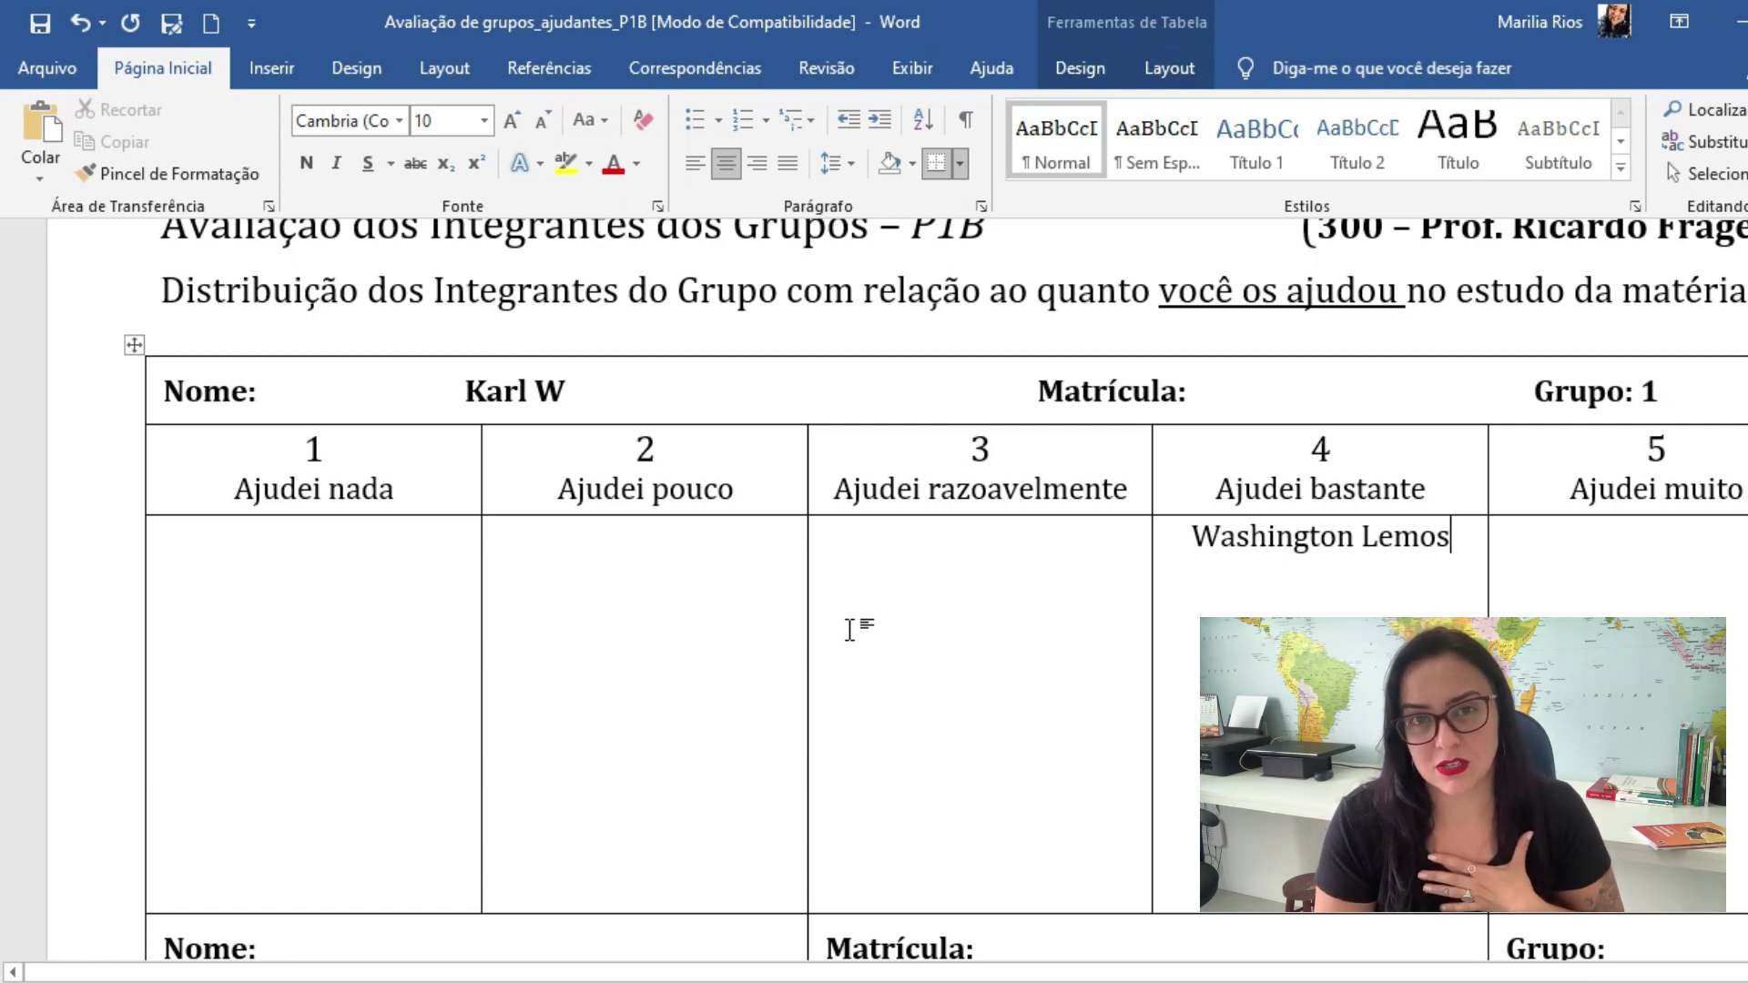
click(644, 751)
text(William R)
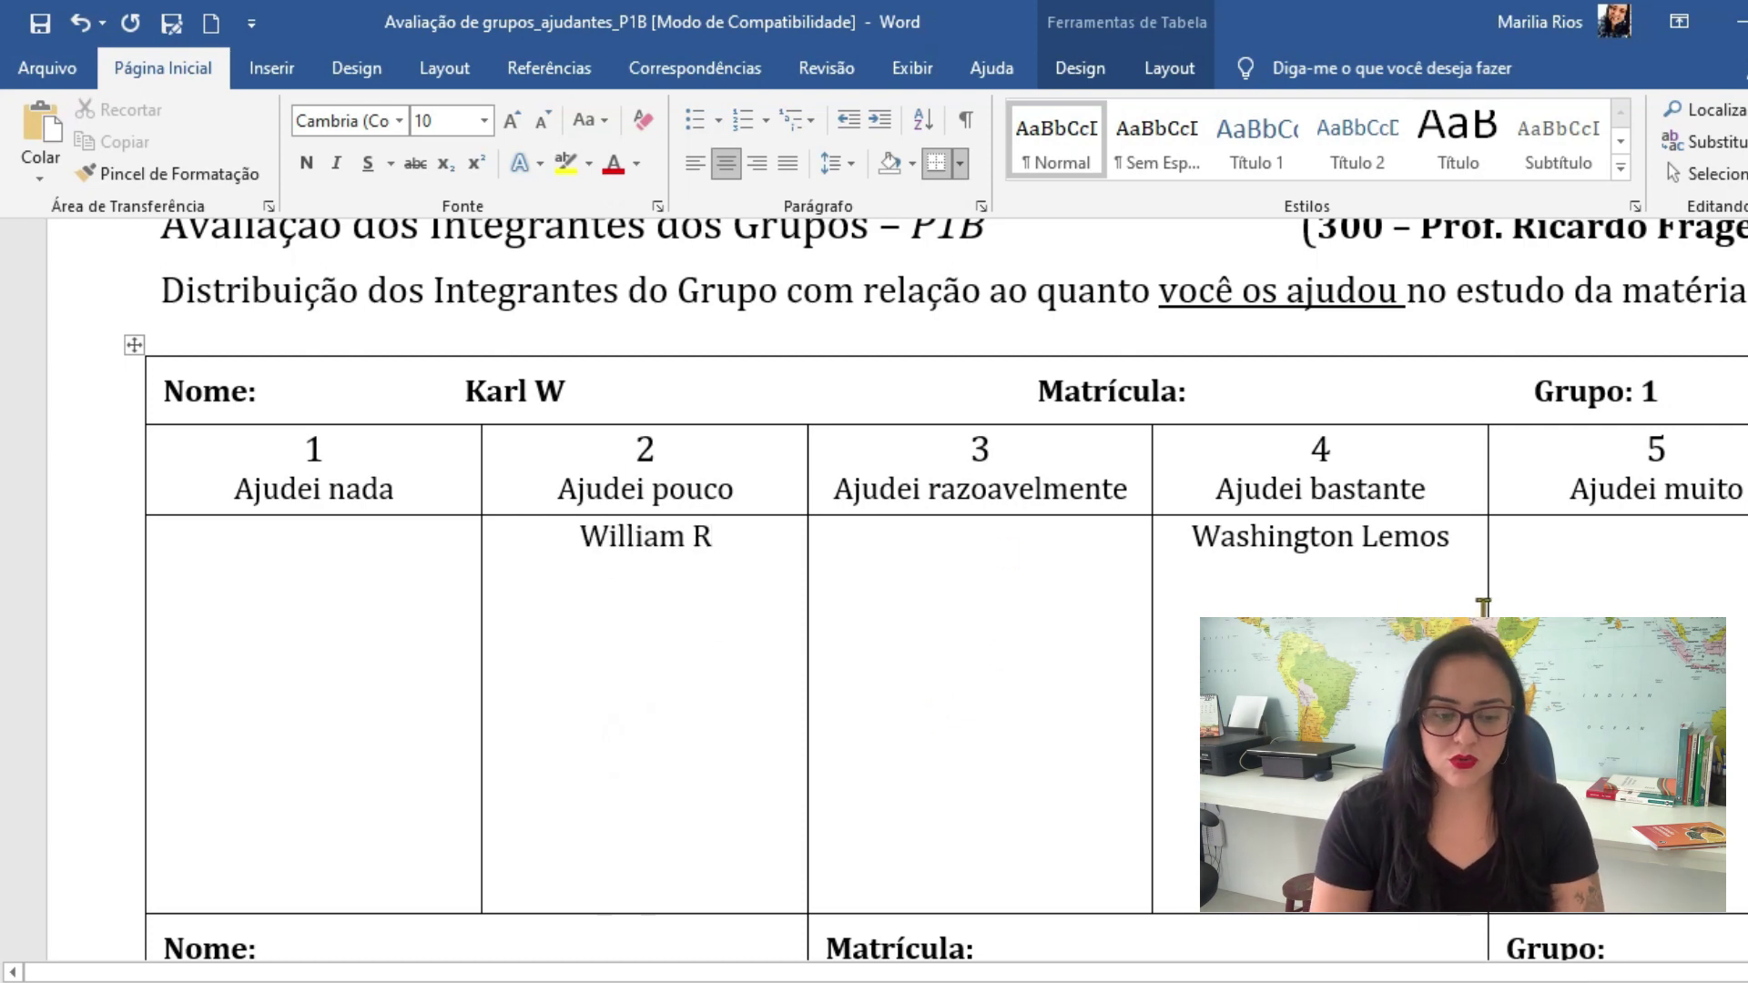
Switch to the Excel workbook Trezentos_Planilha_v2.0 and copy the first name of group 1's second helper from B10
scroll(1481, 598, down, 3)
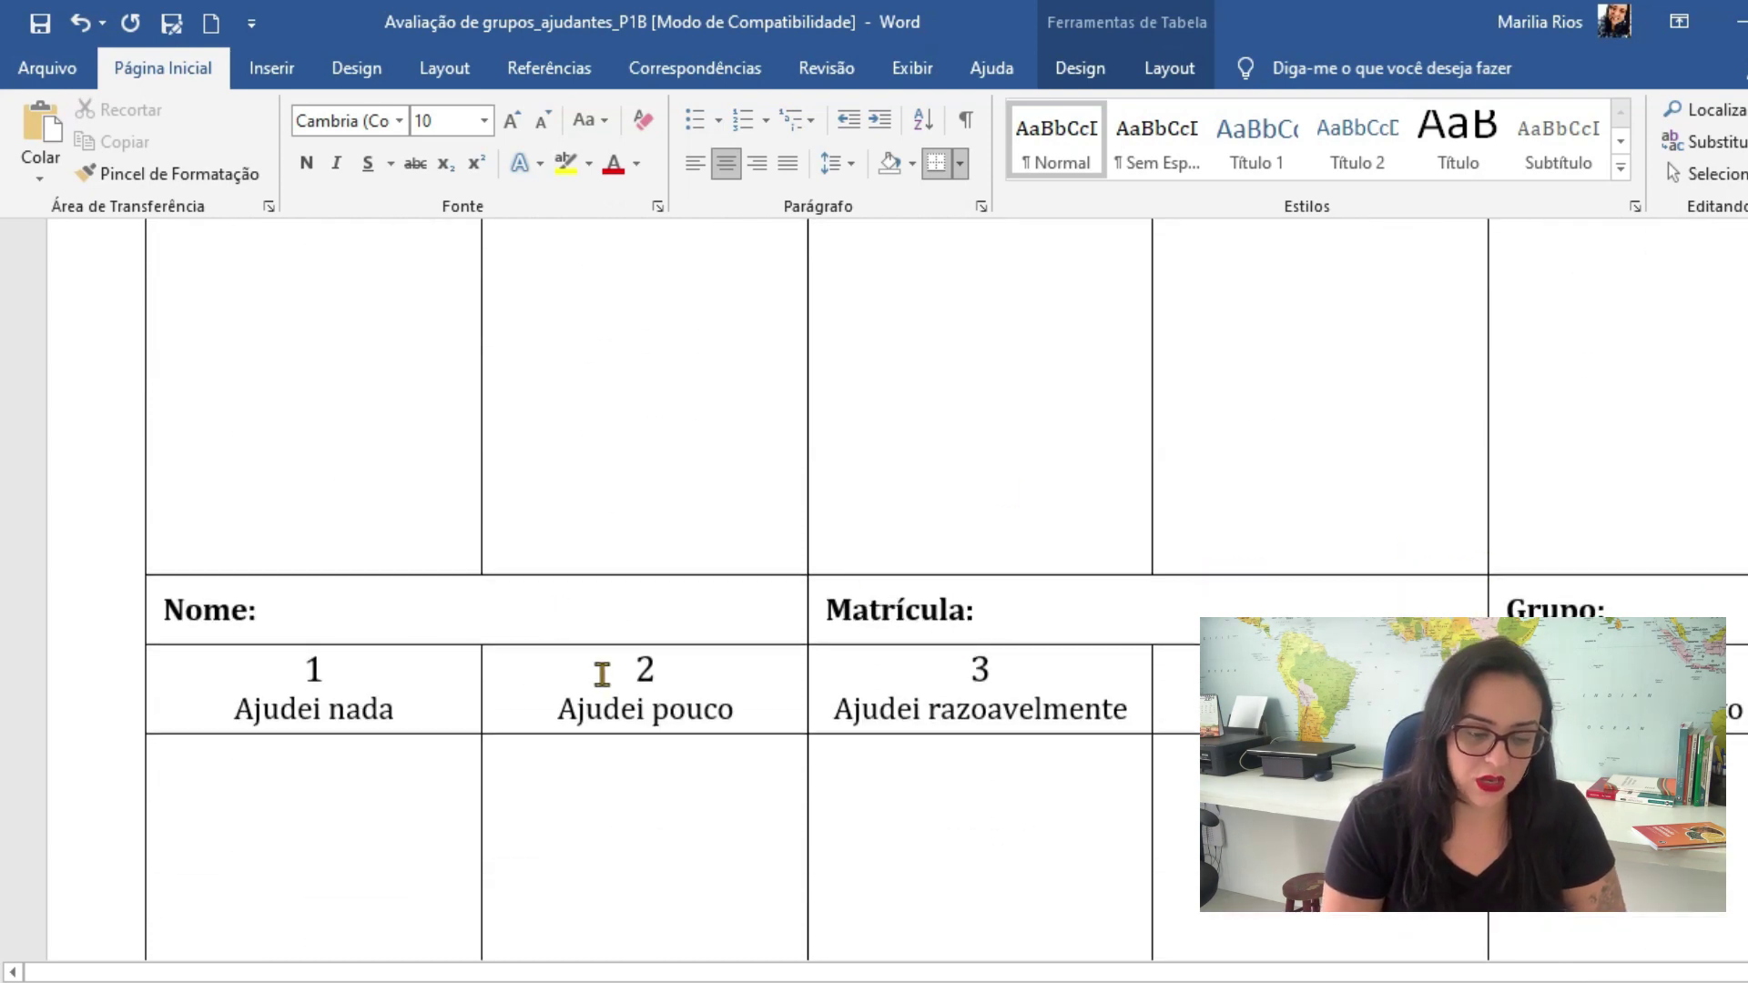
scroll(799, 543, down, 1)
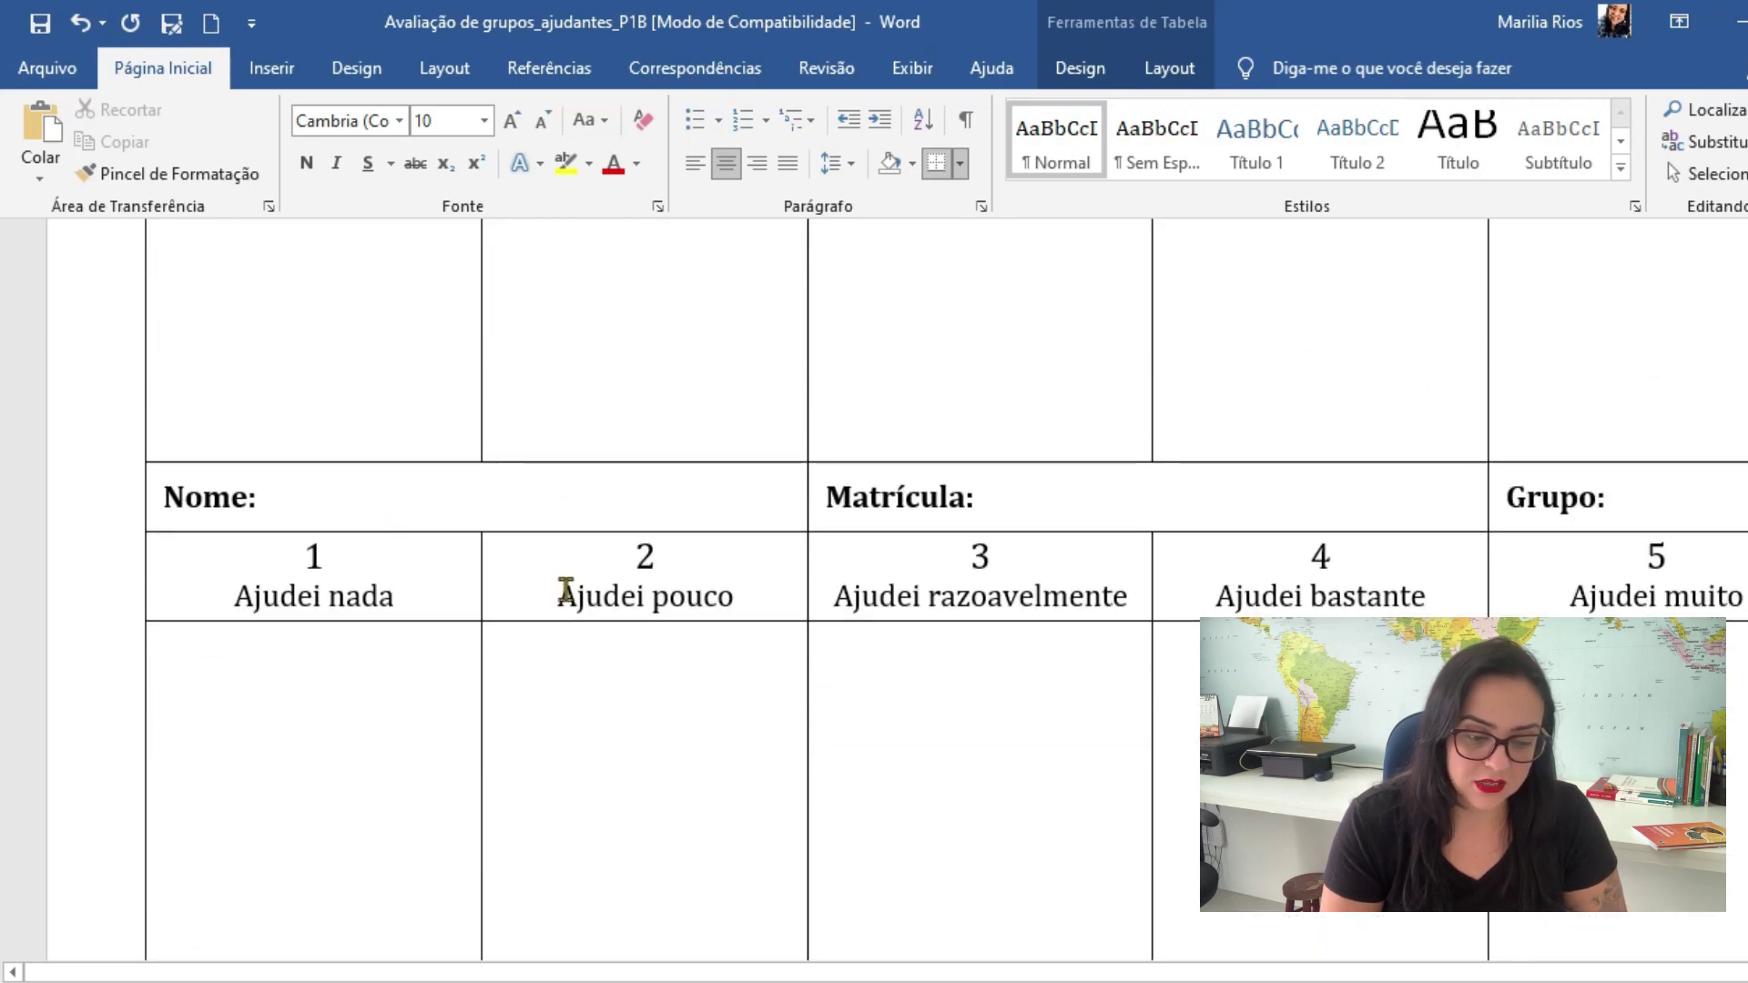
scroll(456, 593, down, 1)
scroll(722, 681, down, 1)
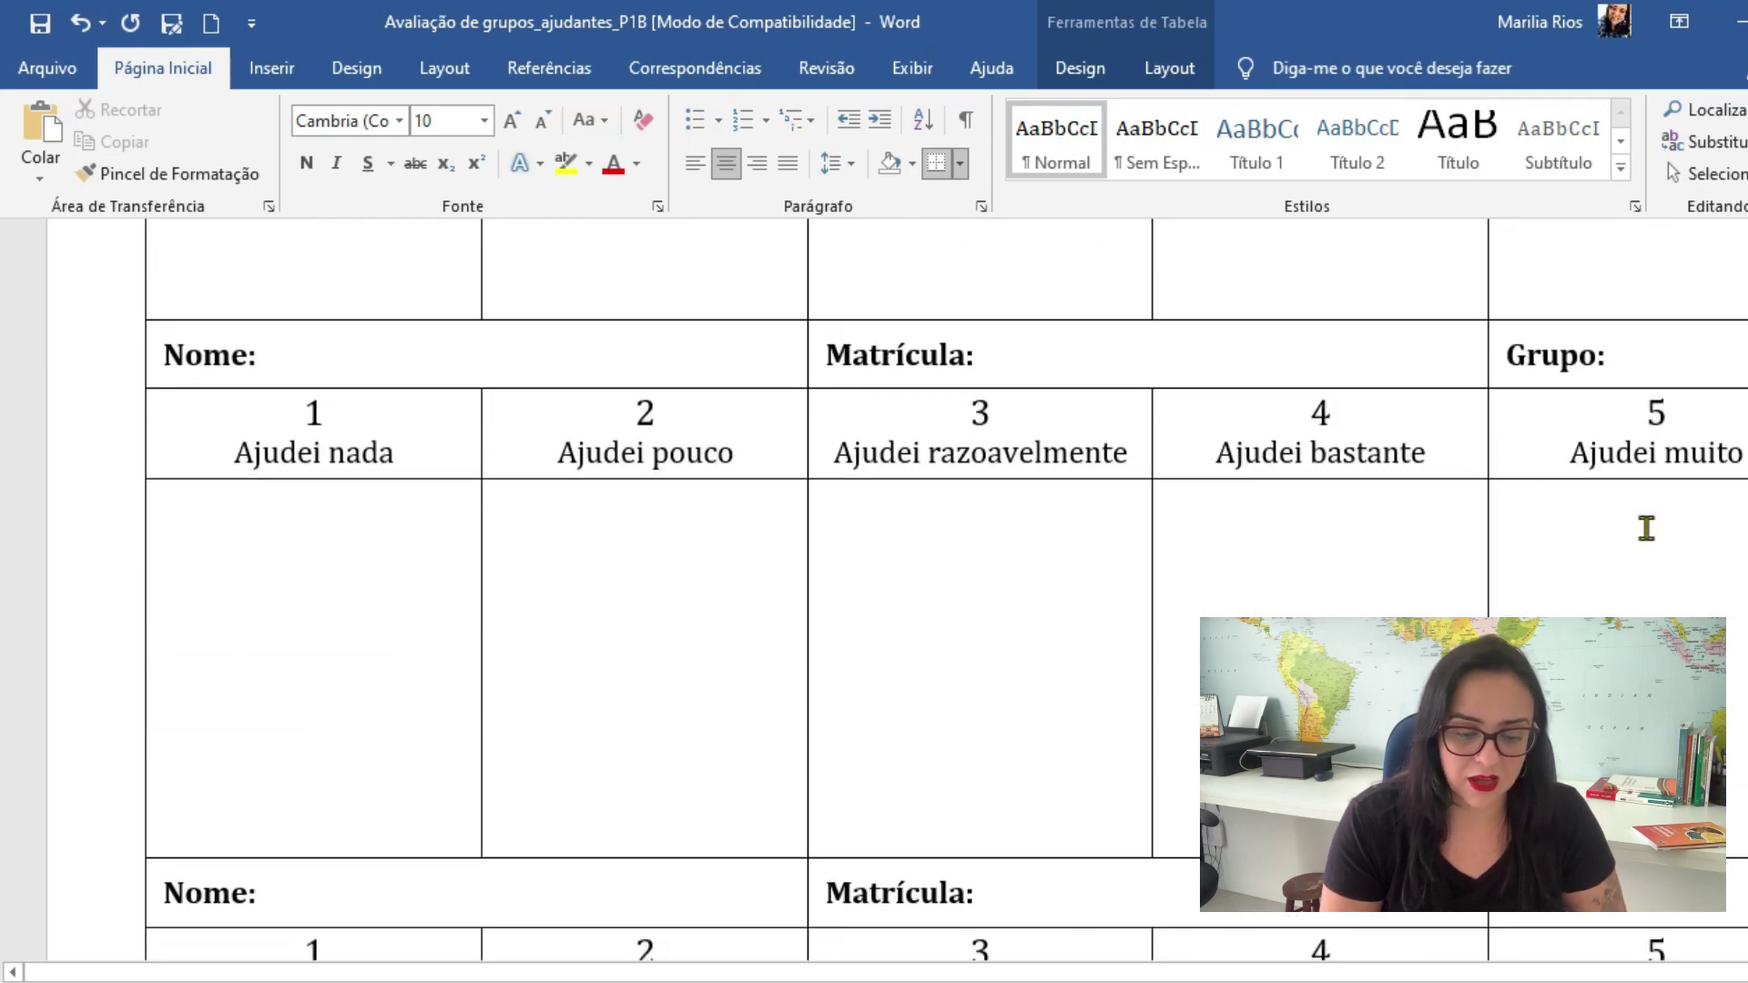
mouse_move(512, 972)
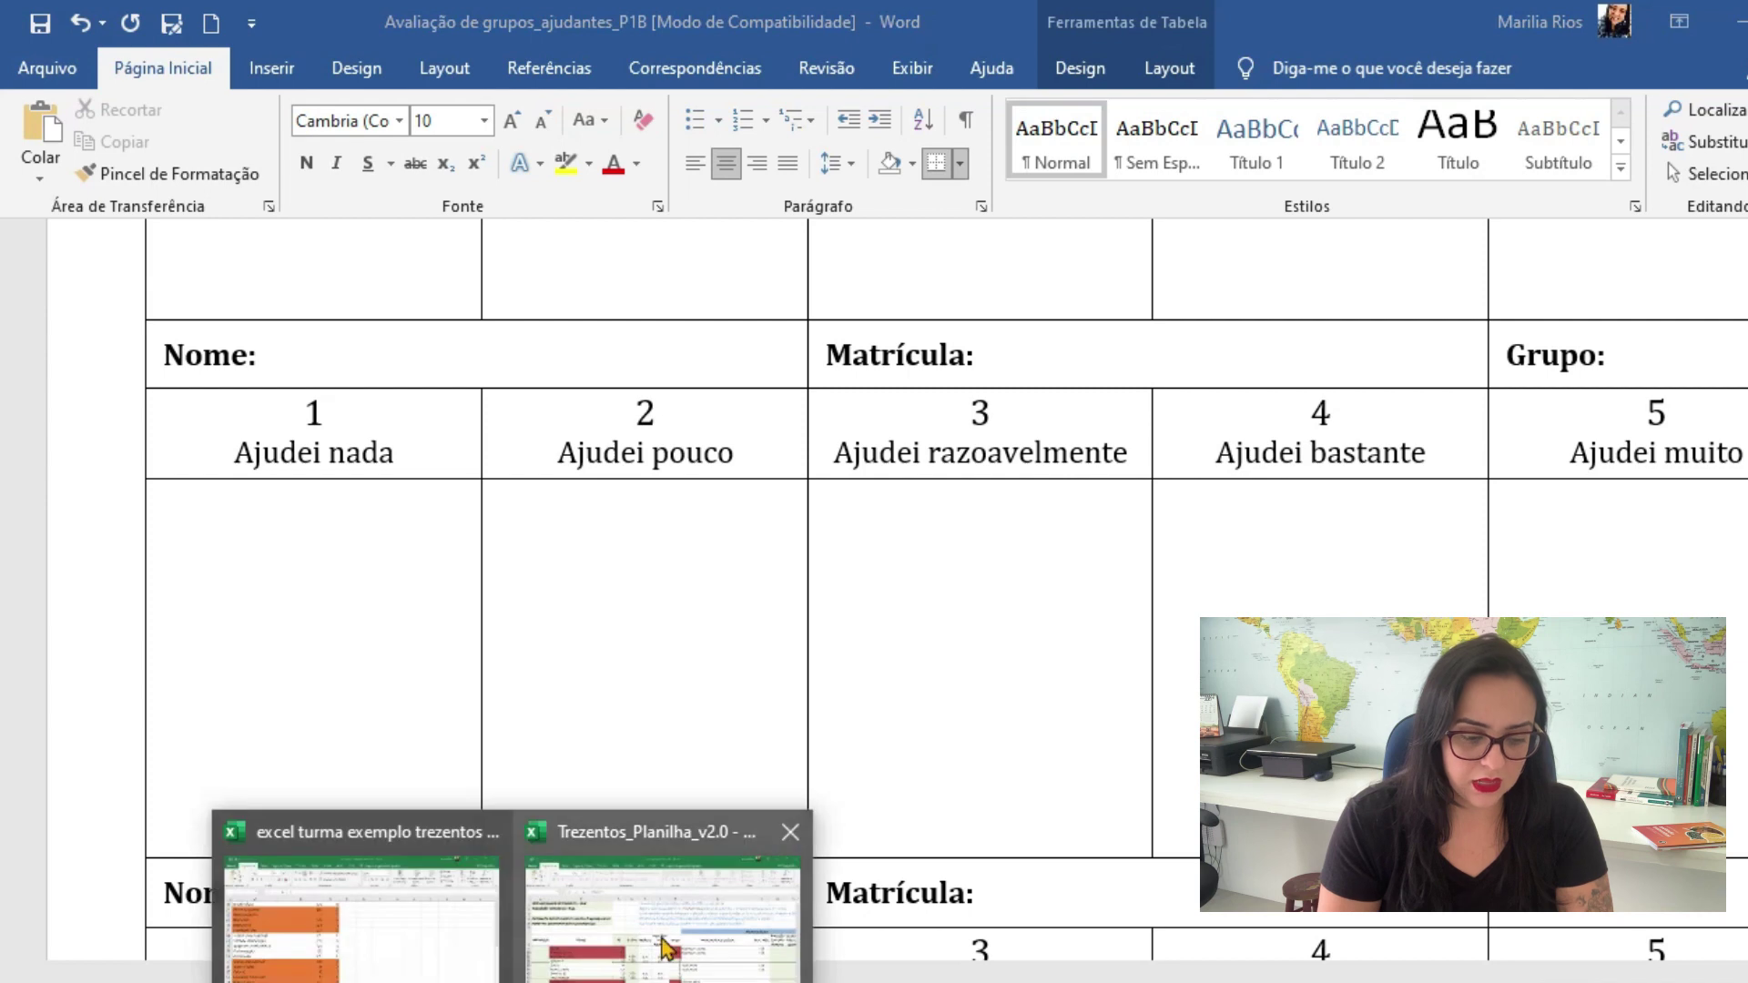
click(667, 944)
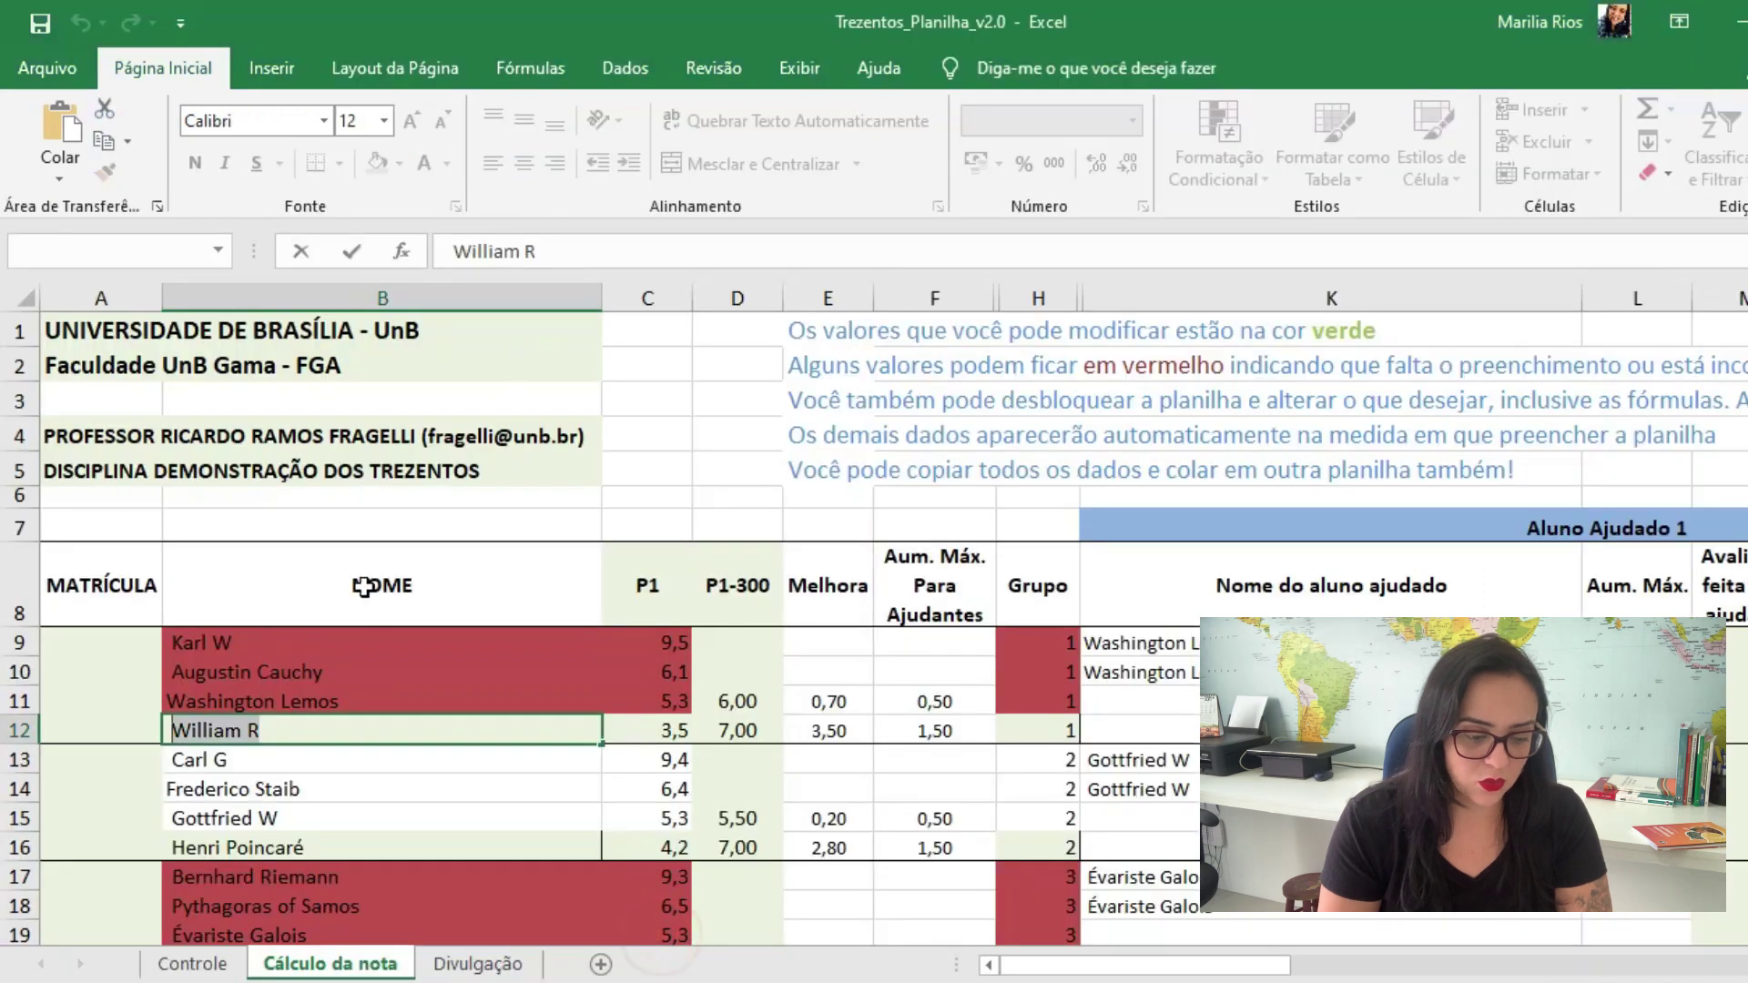
click(239, 643)
click(225, 678)
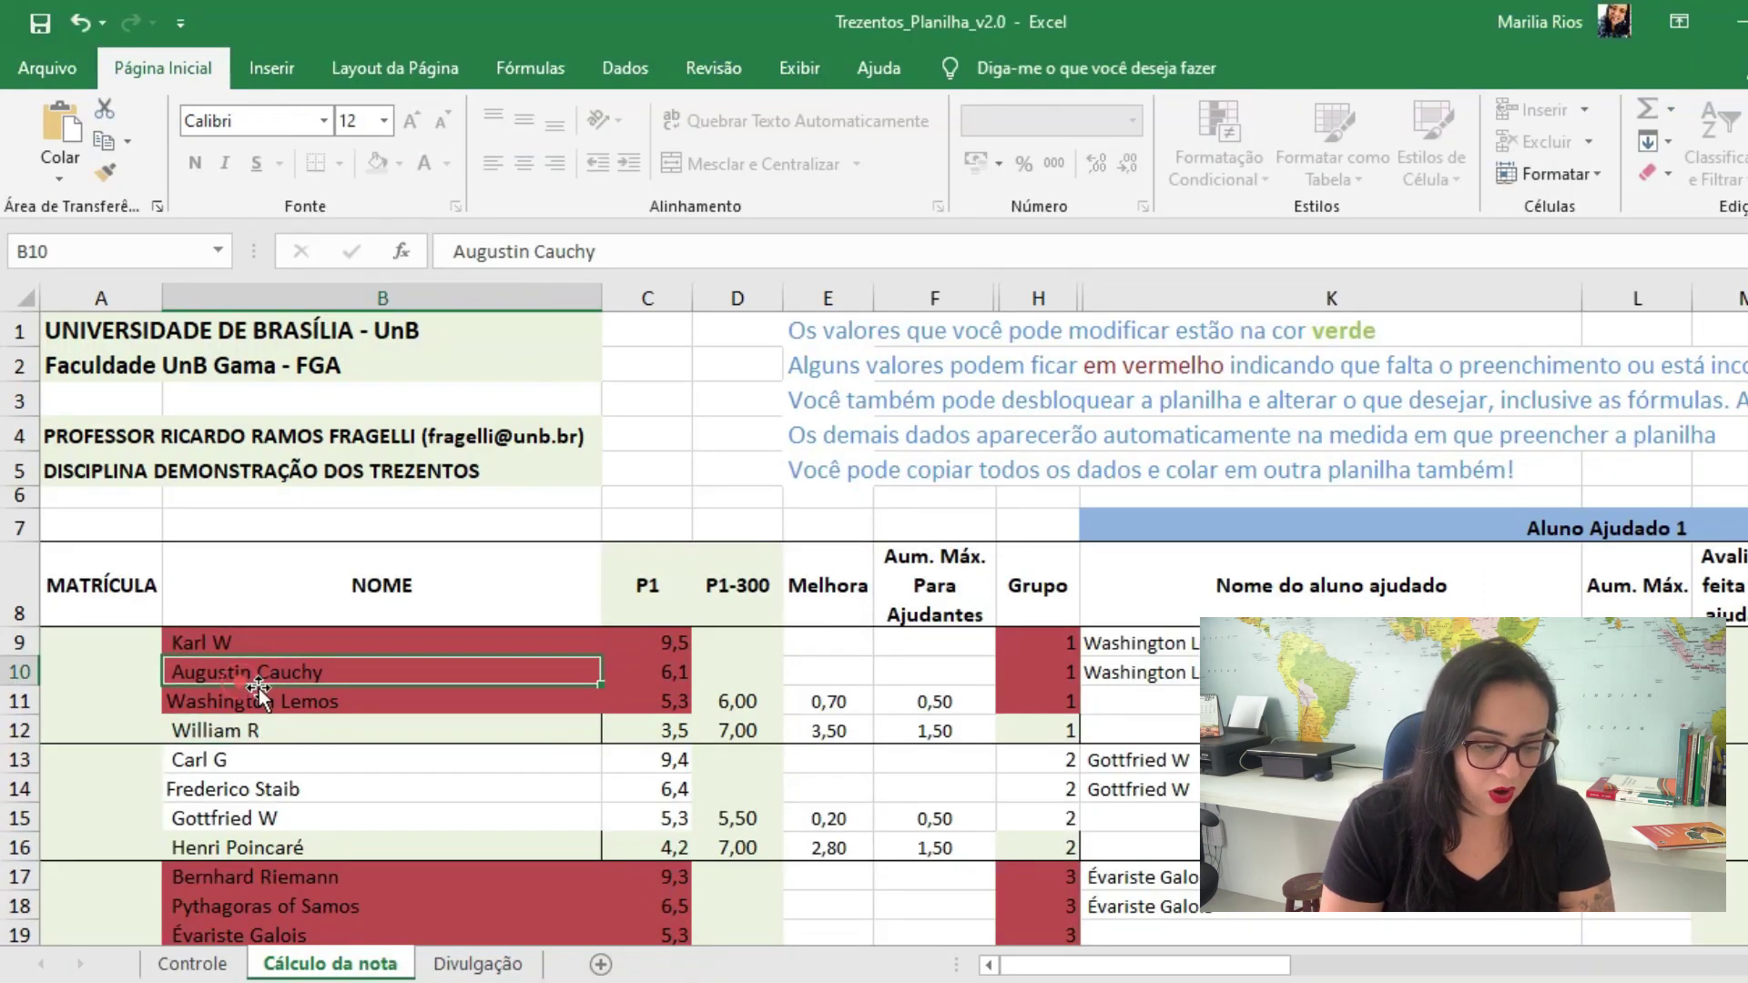
double_click(390, 674)
drag(259, 677, 168, 678)
key(ctrl+c)
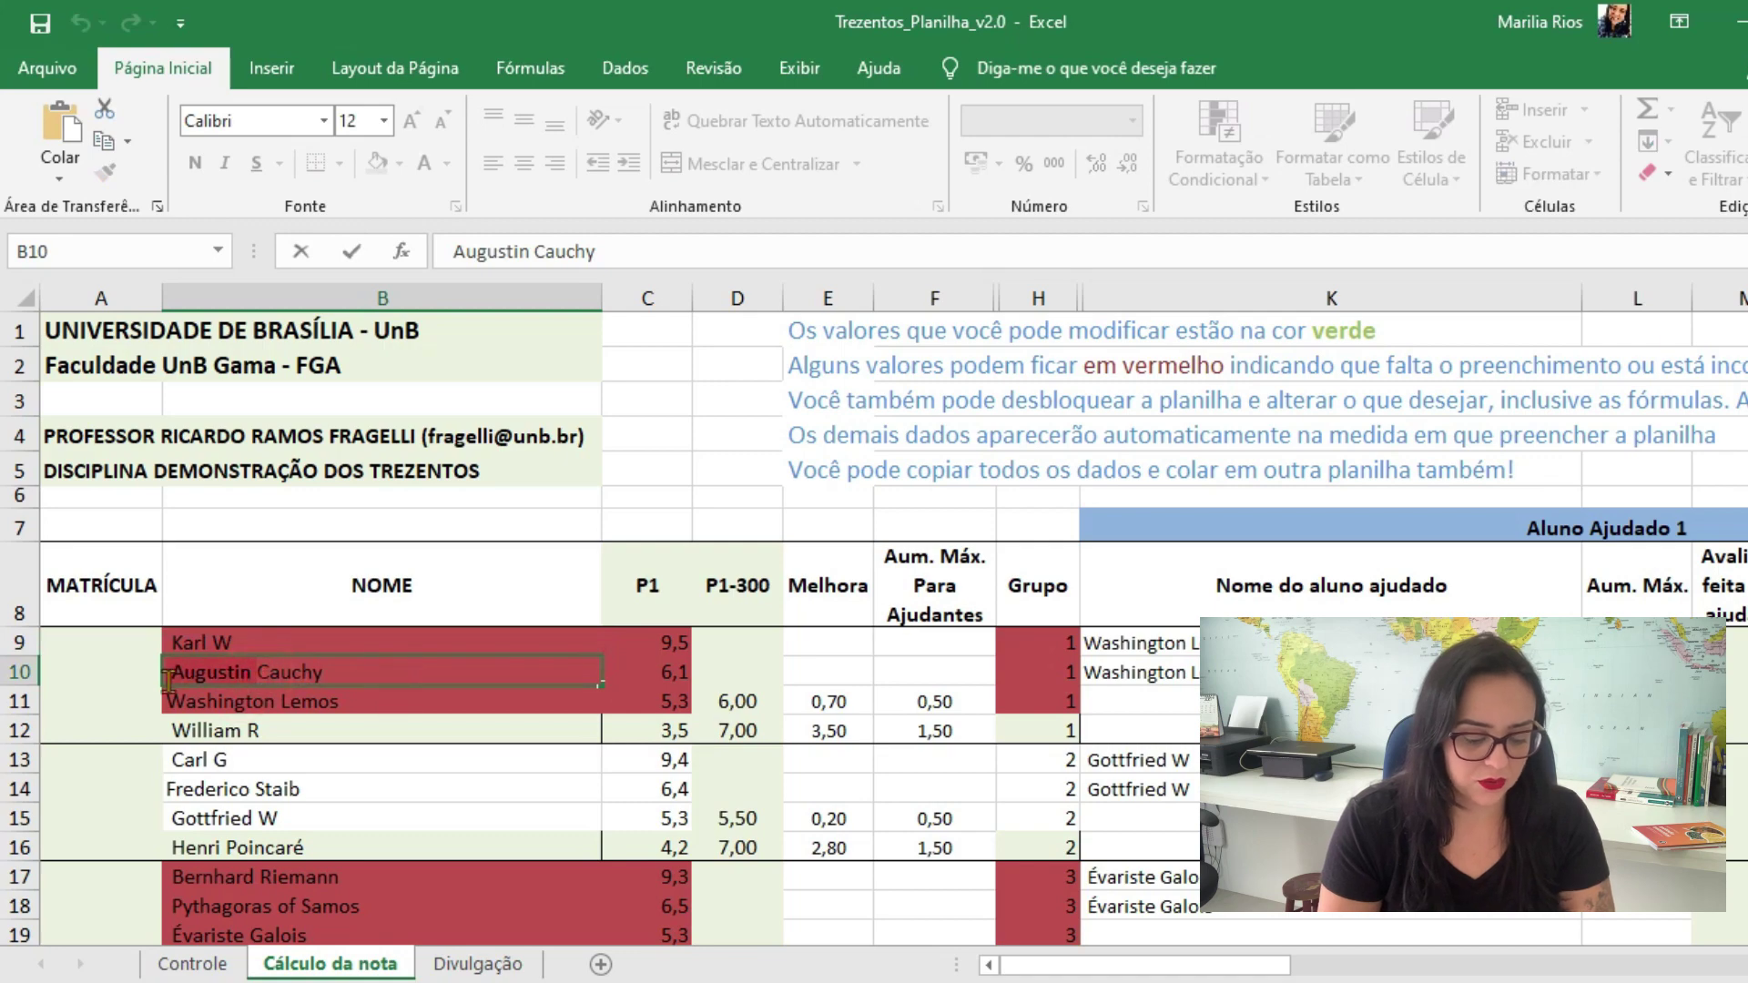
Return to the Word document and paste the second helper's first name into the second form's Nome field
key(alt+Tab)
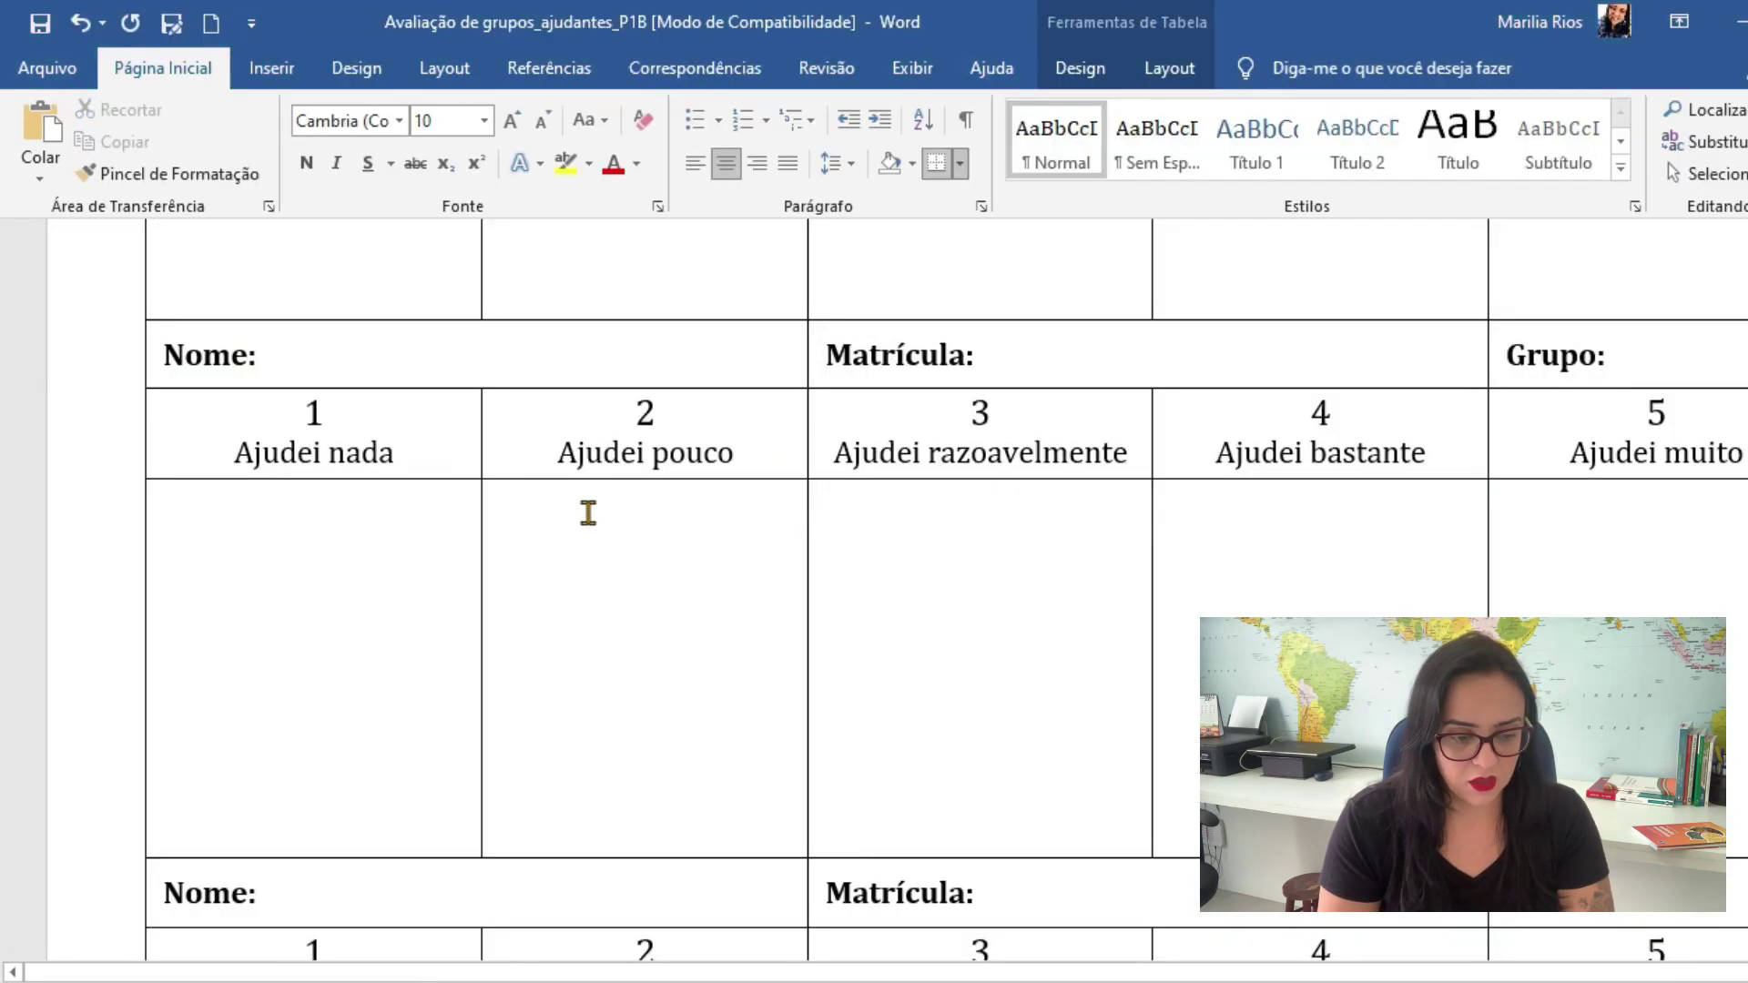
scroll(583, 514, down, 3)
scroll(579, 515, up, 1)
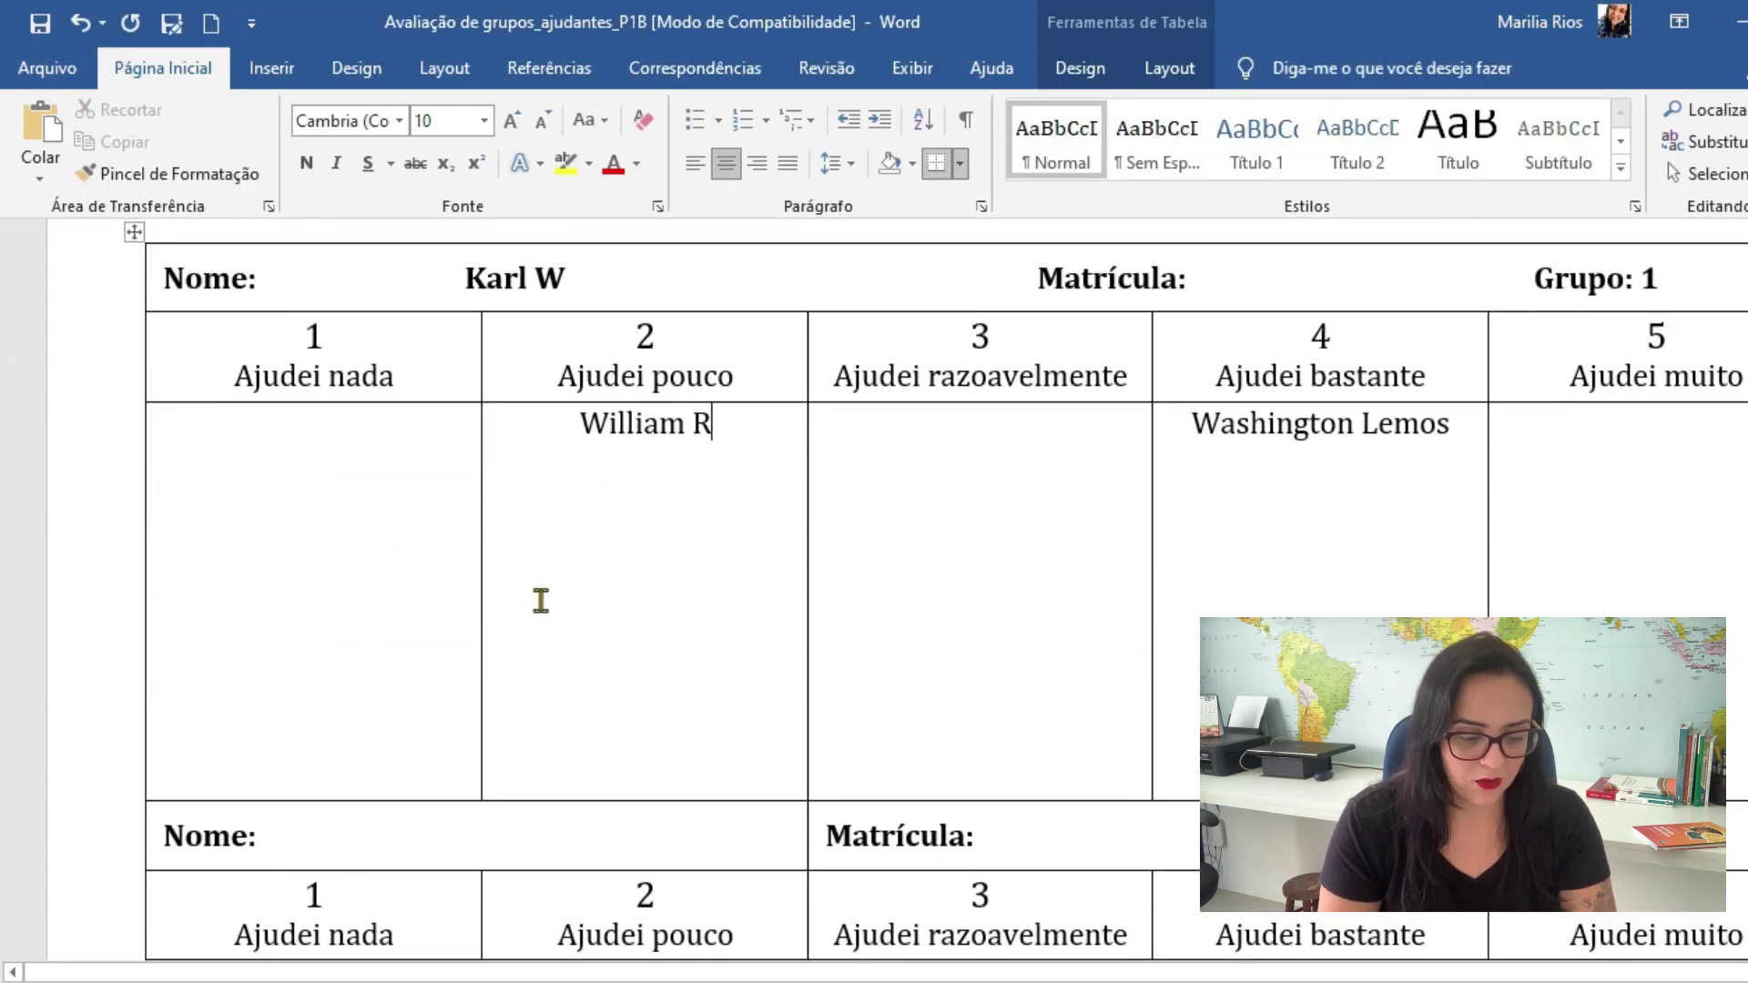
click(468, 836)
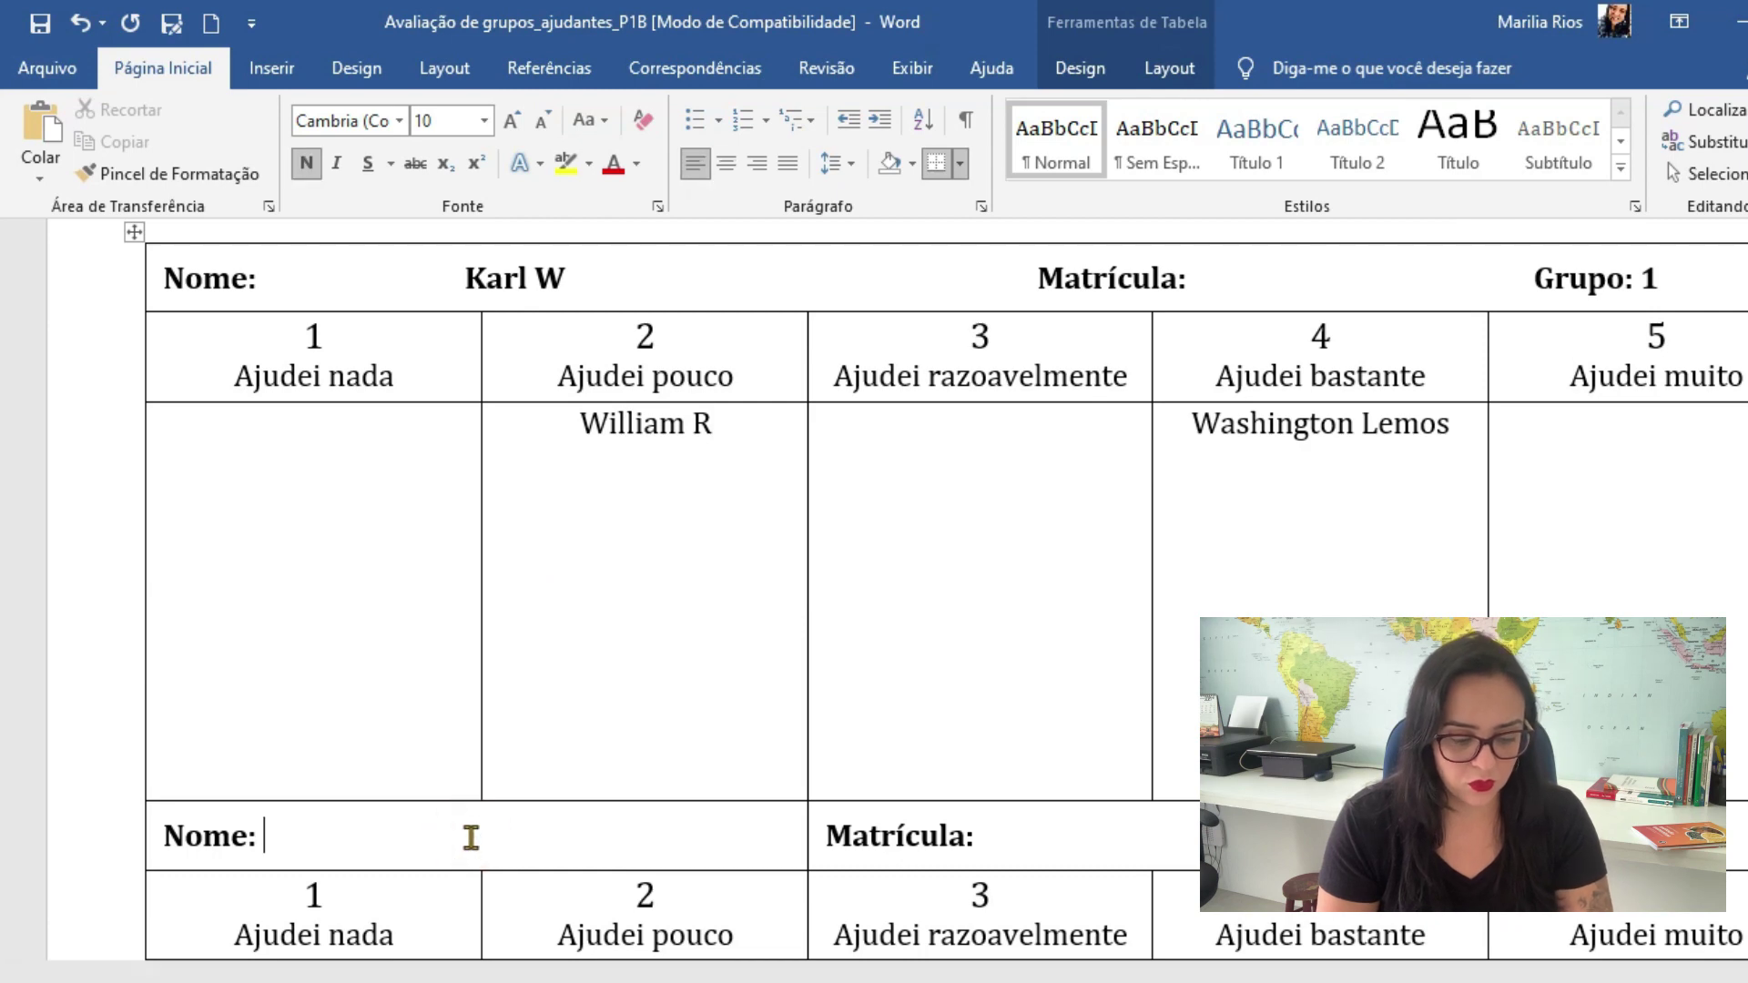
key(ctrl+v)
scroll(812, 671, down, 2)
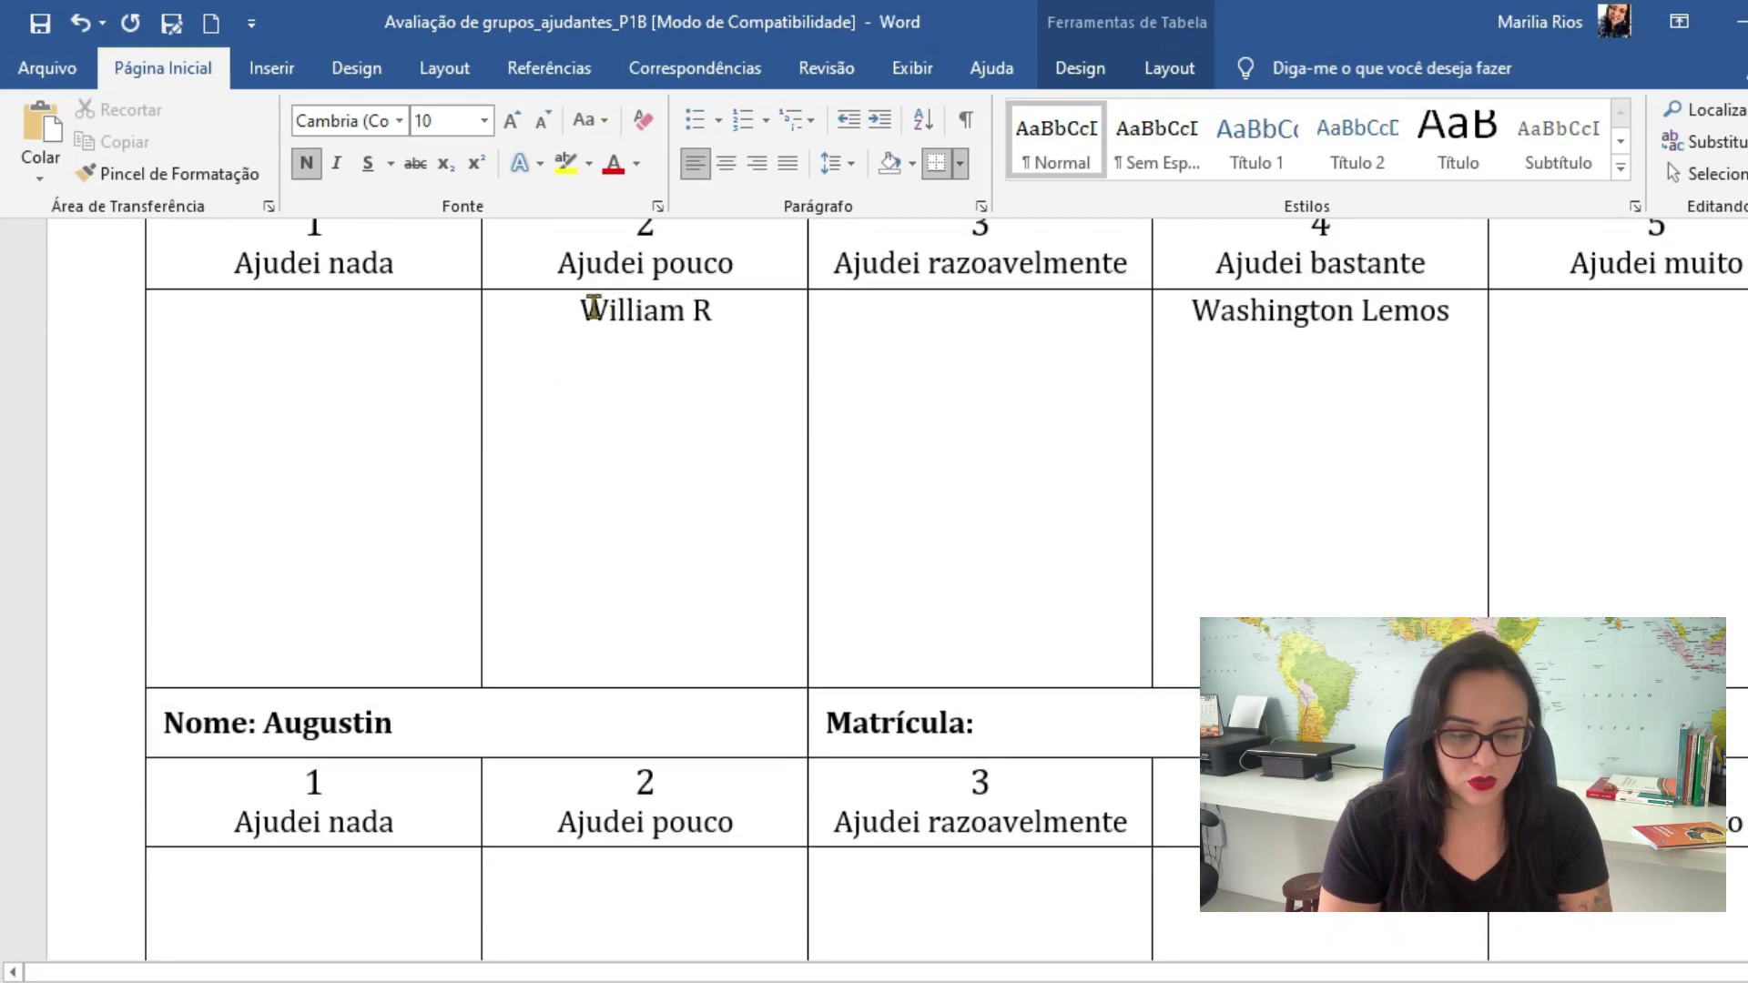
Copy the helped student's name from the first form's column 2 into the second form's column 3, Ajudei razoavelmente
drag(575, 312, 705, 319)
key(ctrl+c)
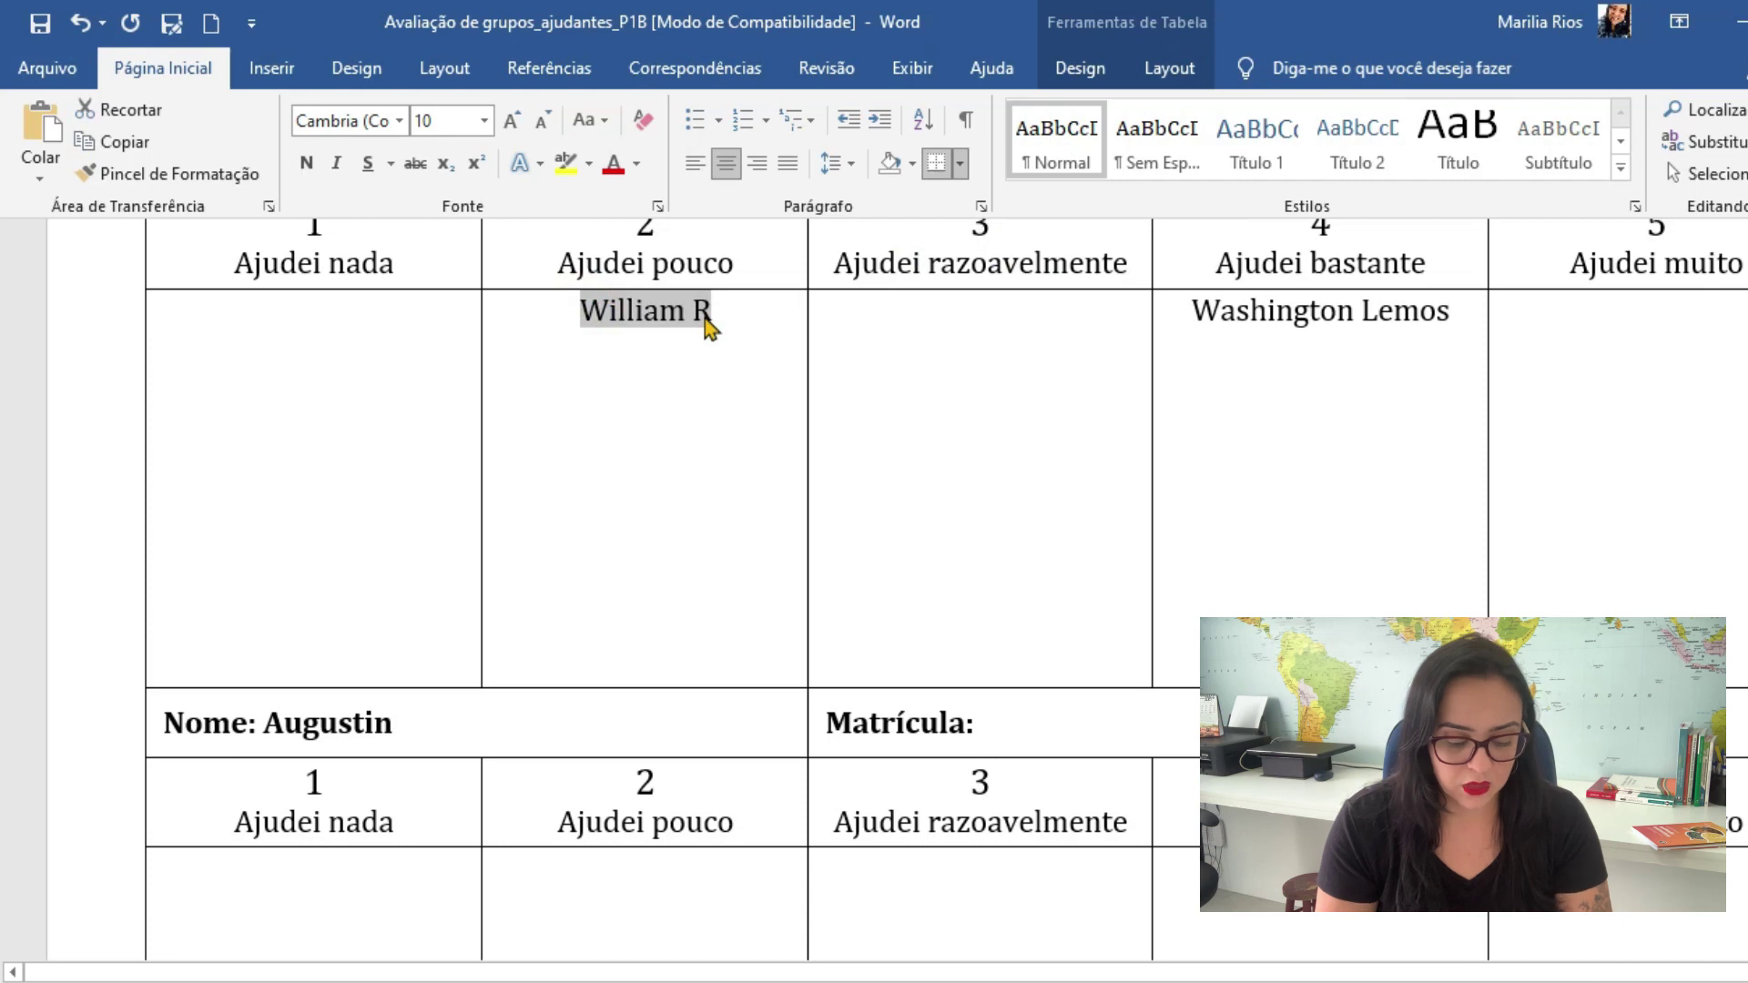
scroll(831, 352, down, 7)
click(1035, 473)
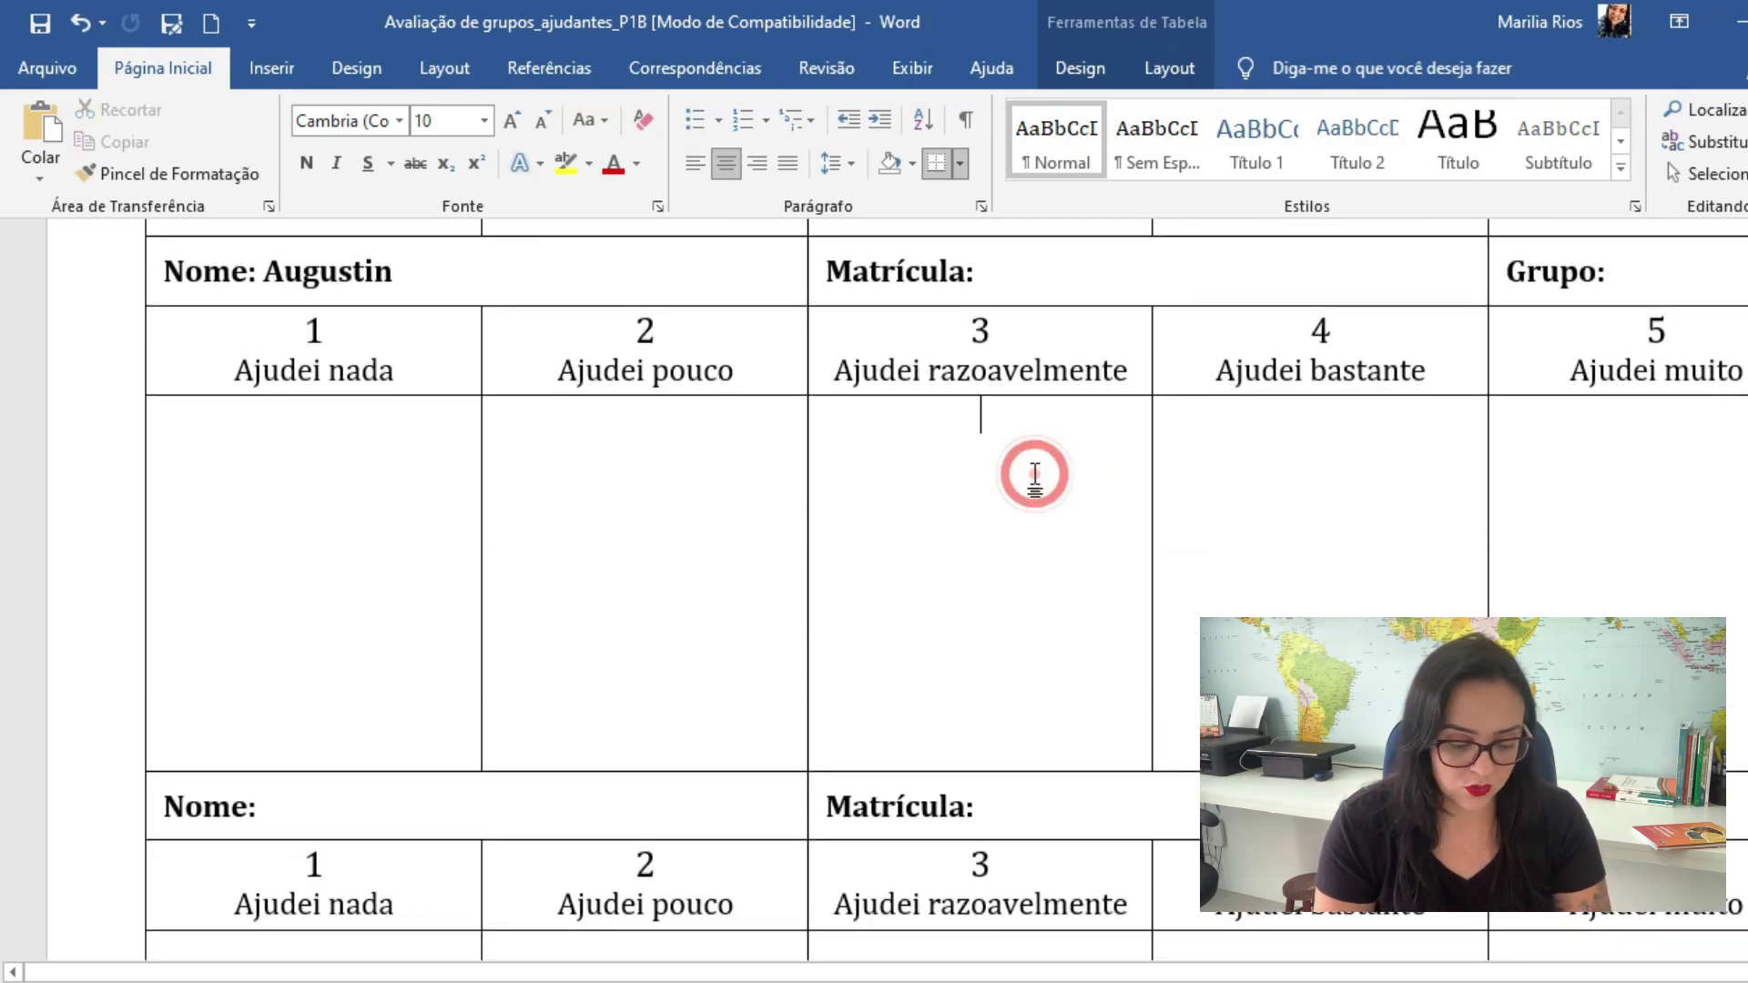
key(ctrl+v)
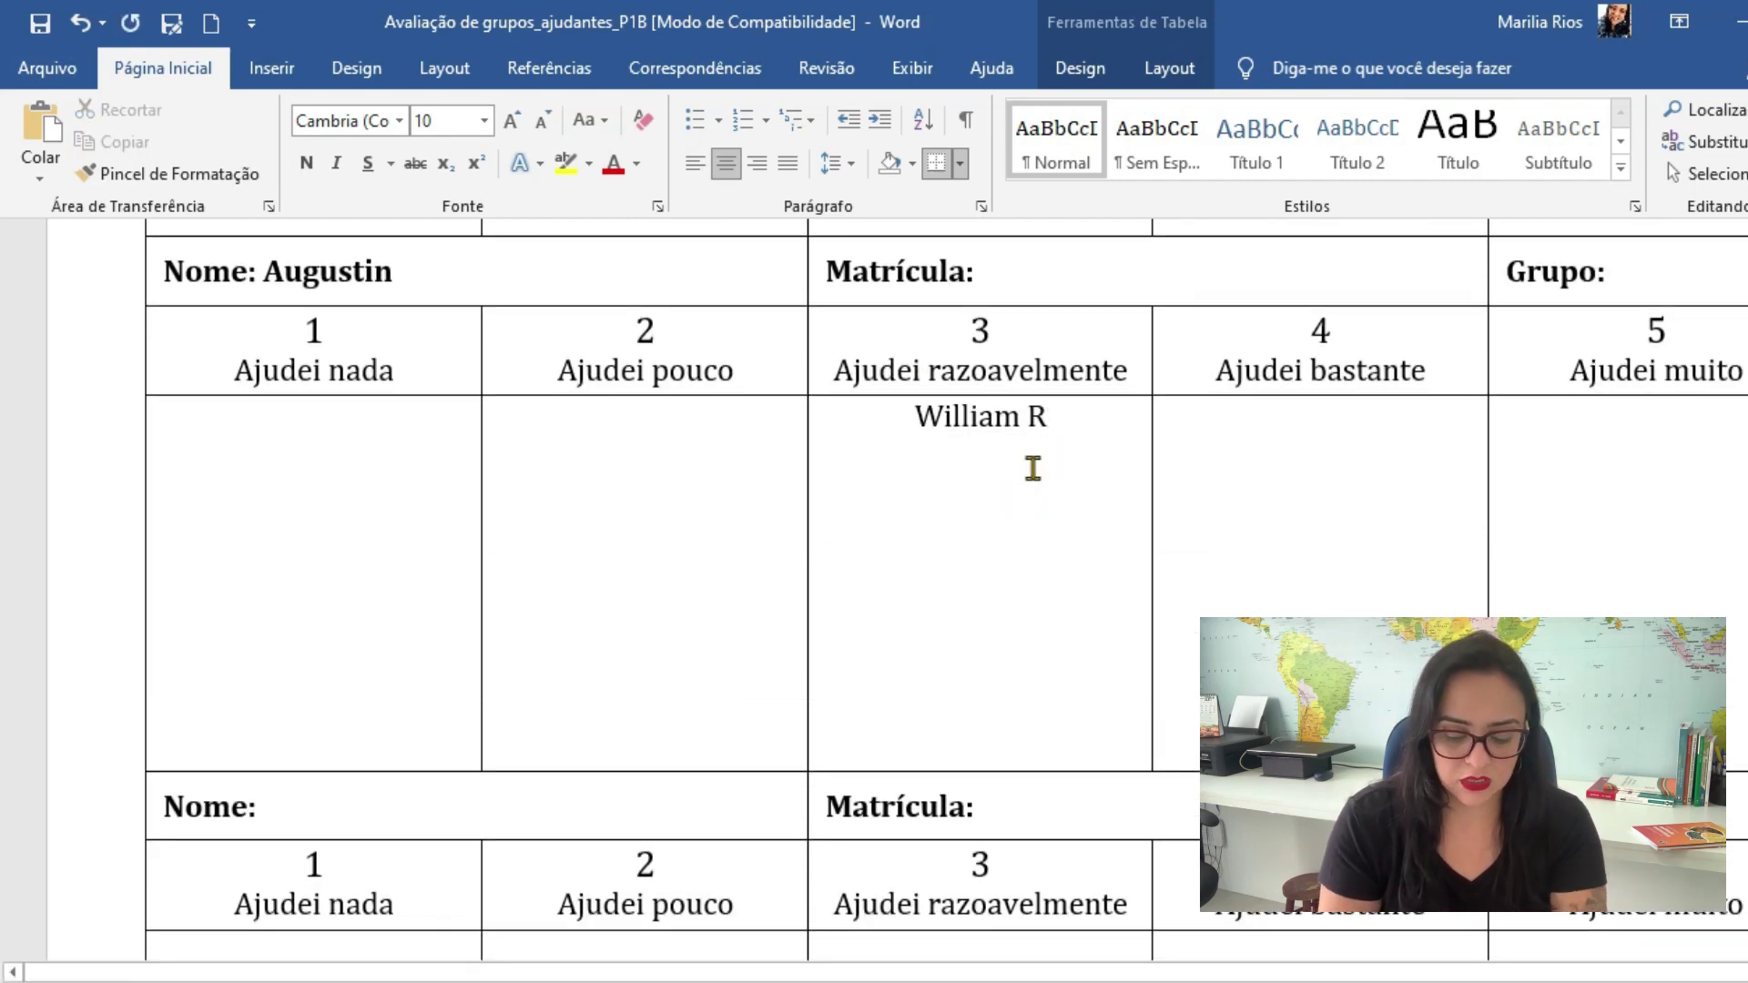
Copy the other helped student's name from the first form's column 4 into the second form's column 3, below the existing entry
scroll(1213, 394, up, 10)
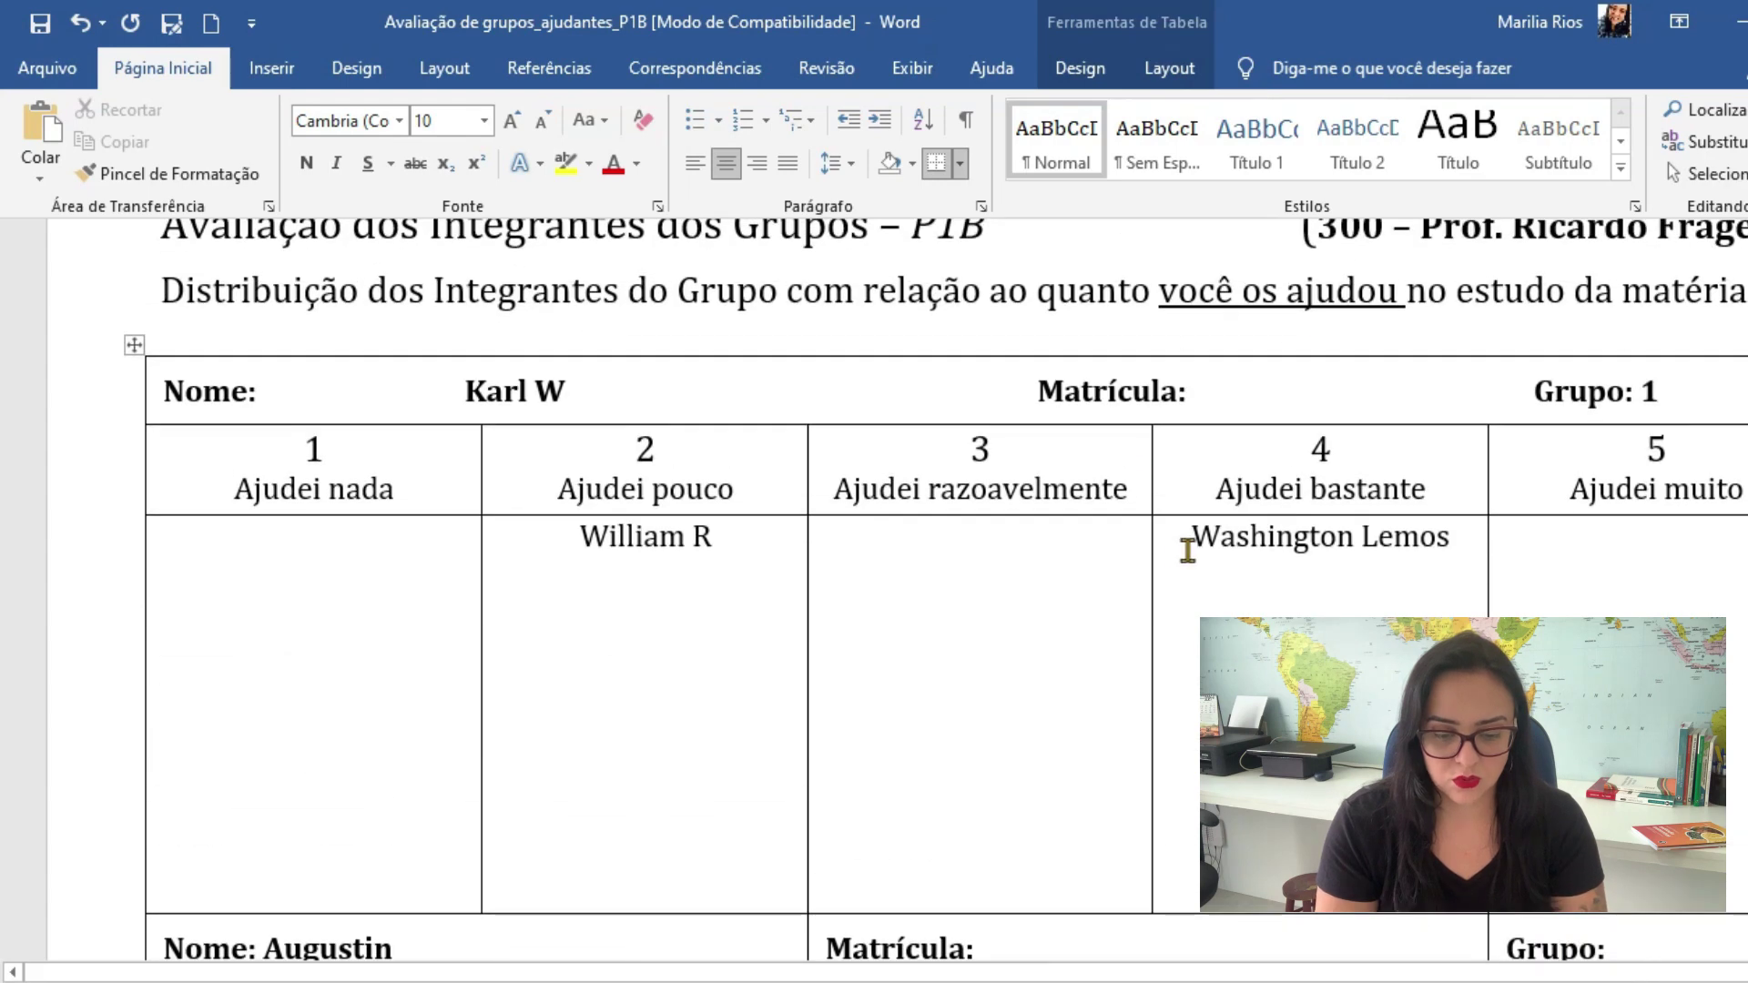
drag(1187, 549, 1443, 543)
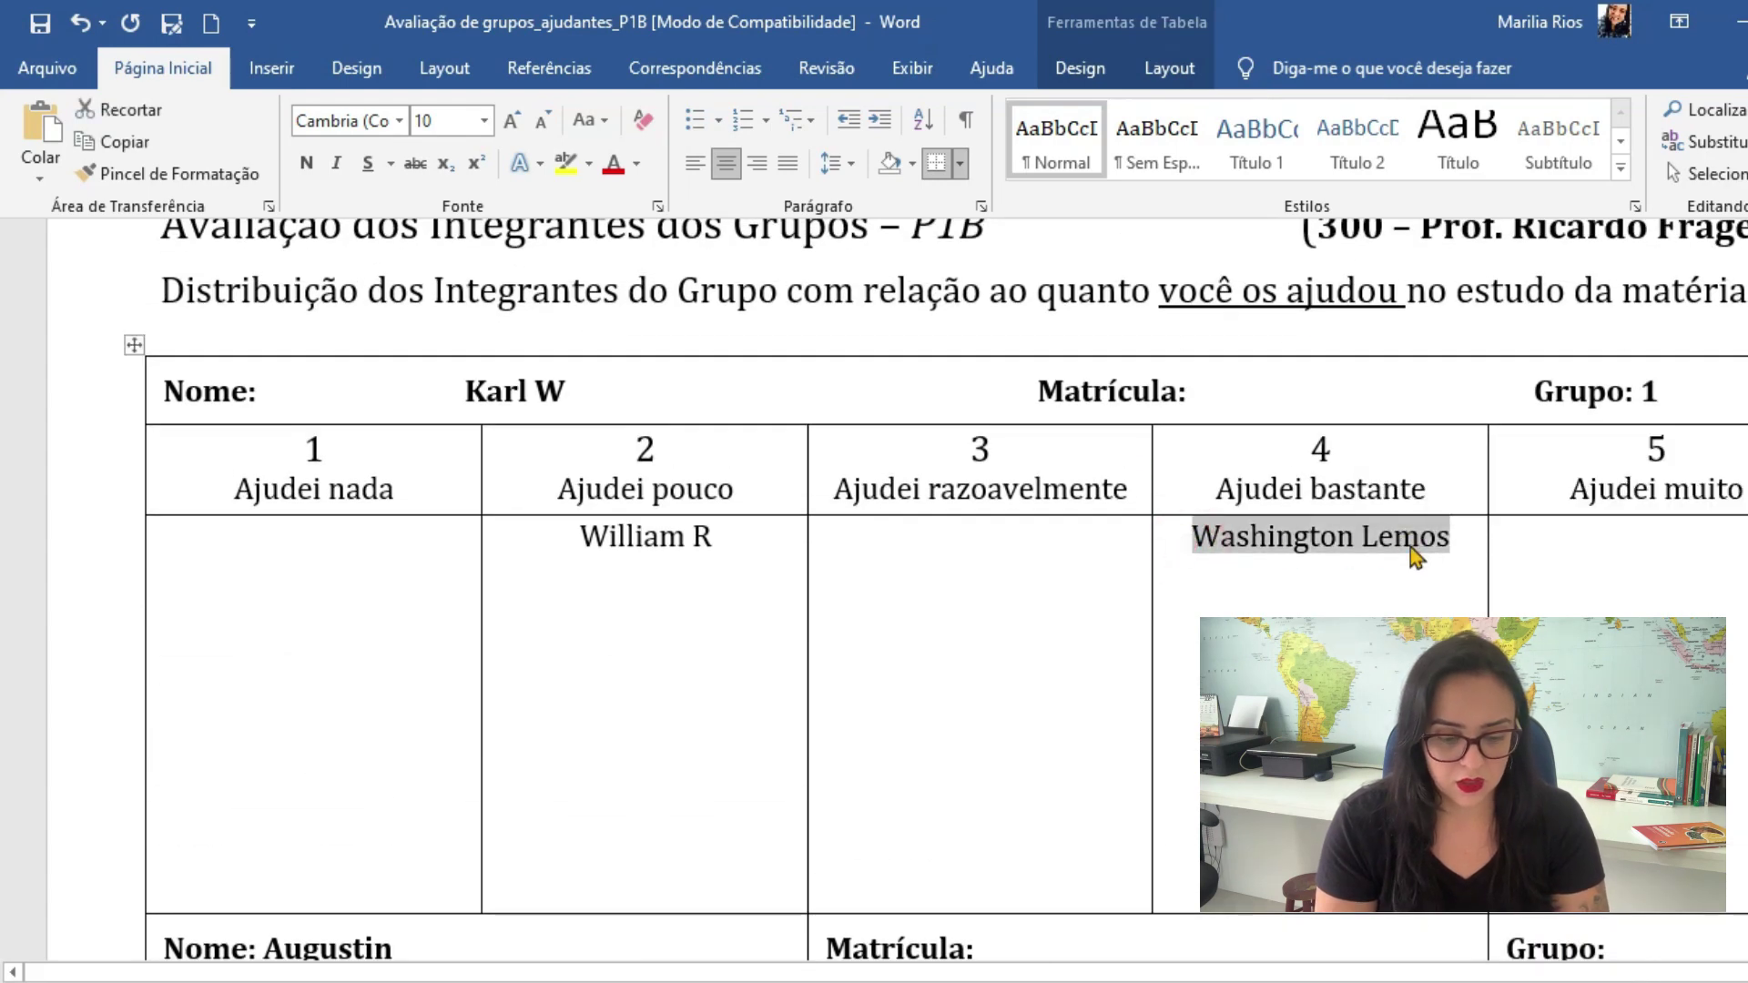
key(ctrl+c)
scroll(1287, 558, down, 10)
click(983, 500)
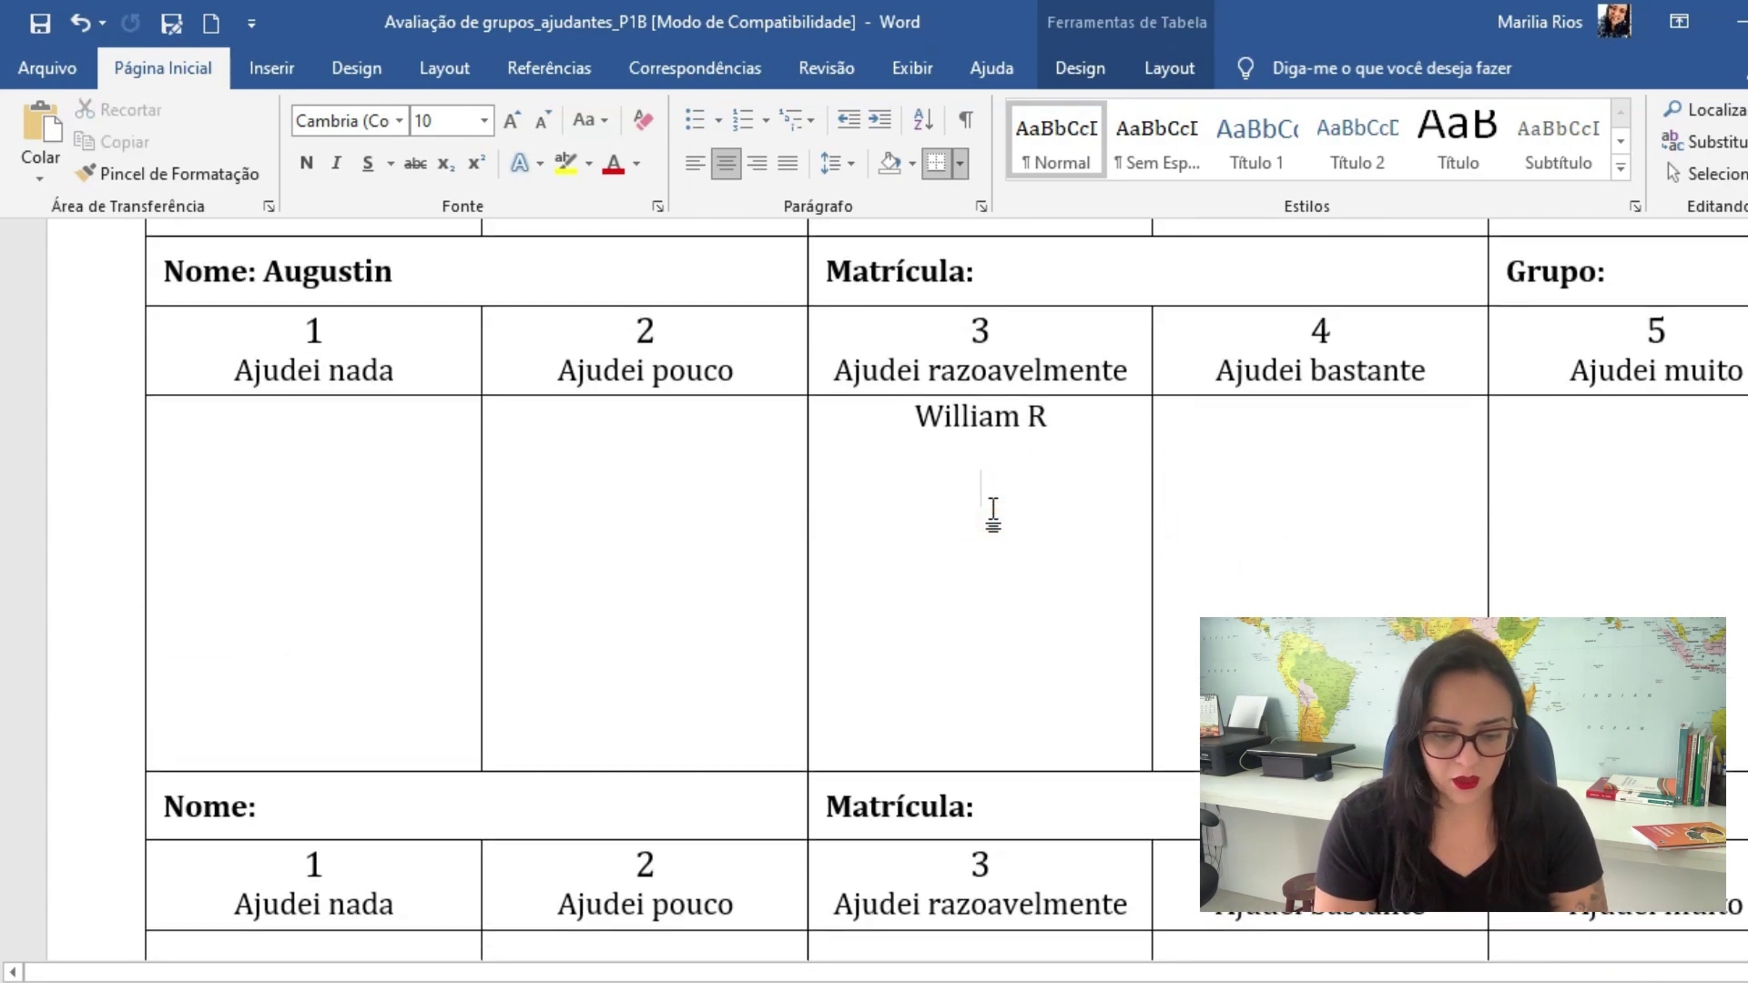
key(ctrl+v)
scroll(866, 312, up, 8)
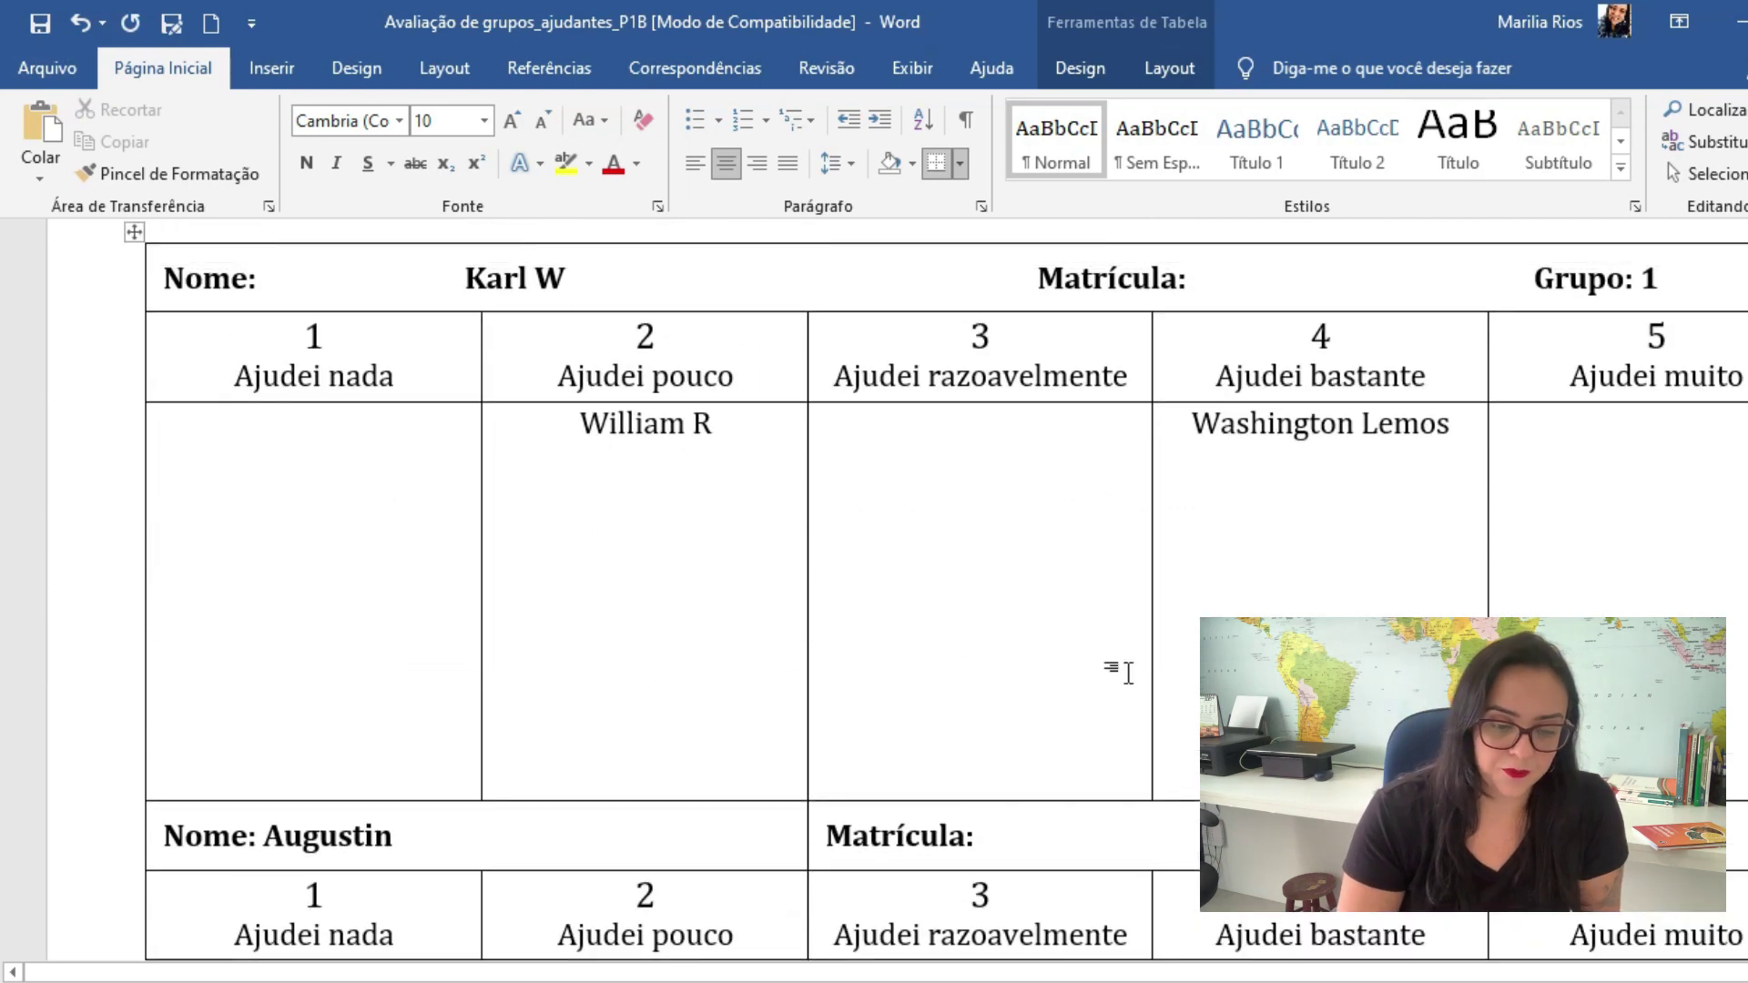
scroll(1186, 537, up, 3)
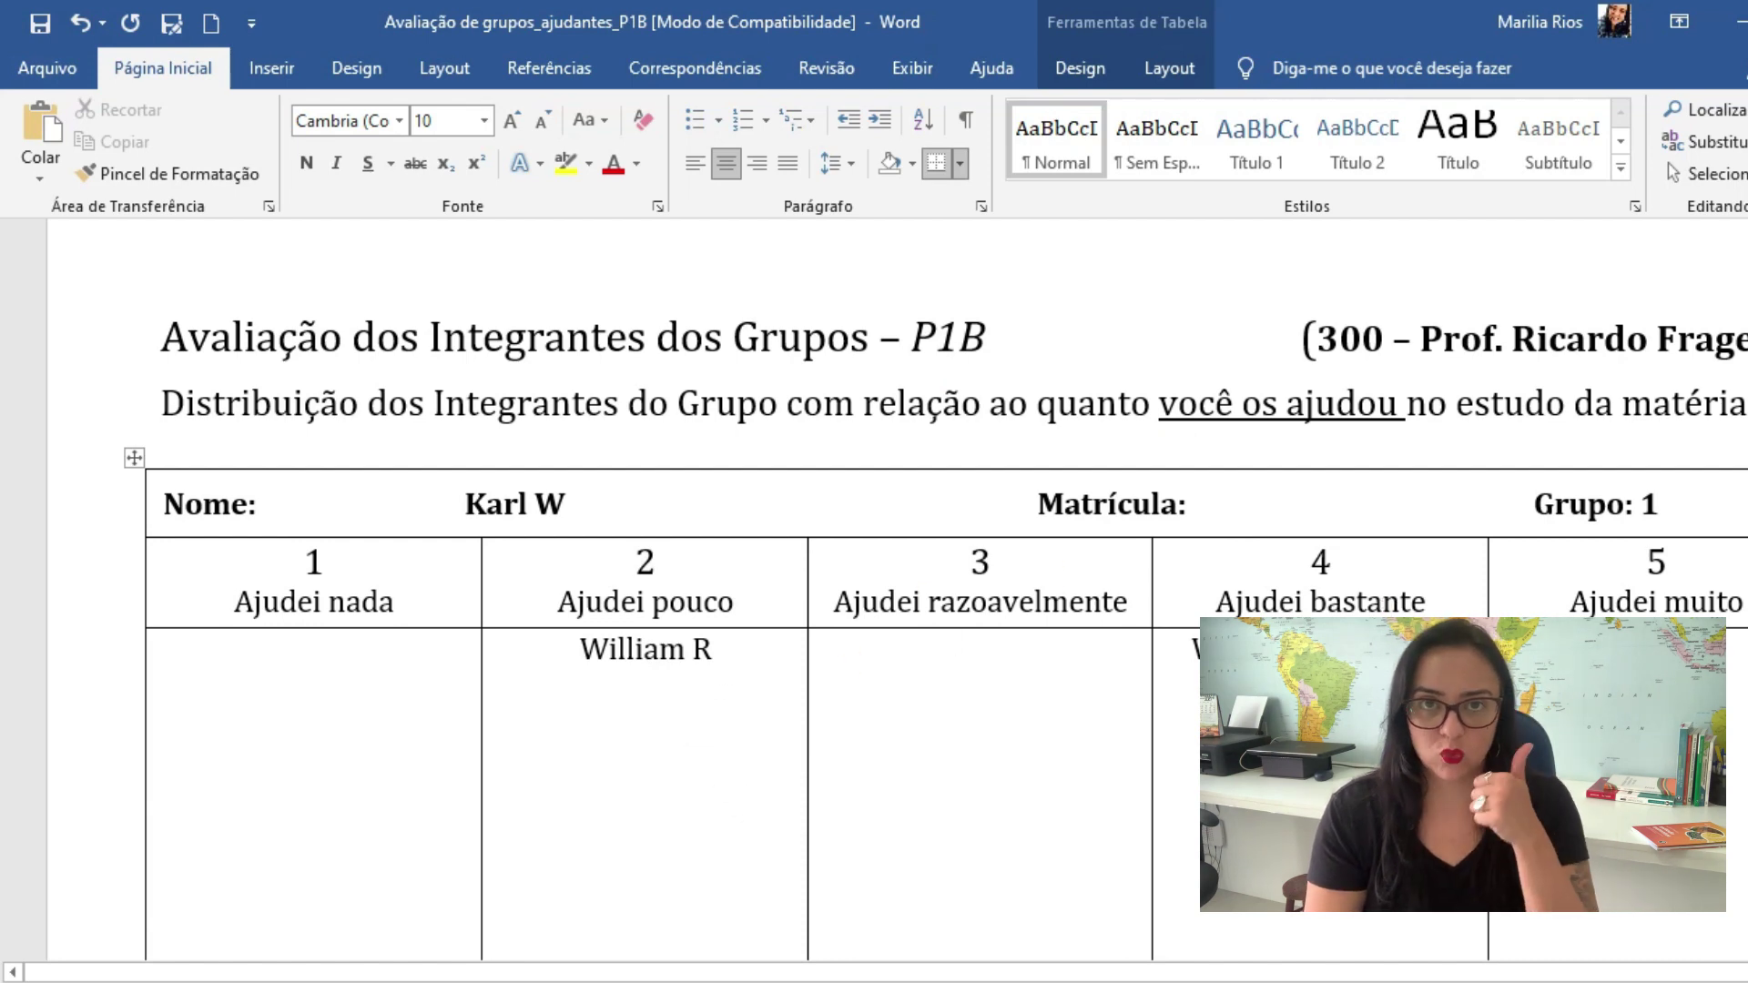
Switch to the Word document Avaliação de grupos_ajudados_P1B and paste the copied student's name into the first form's Nome field
mouse_move(369, 970)
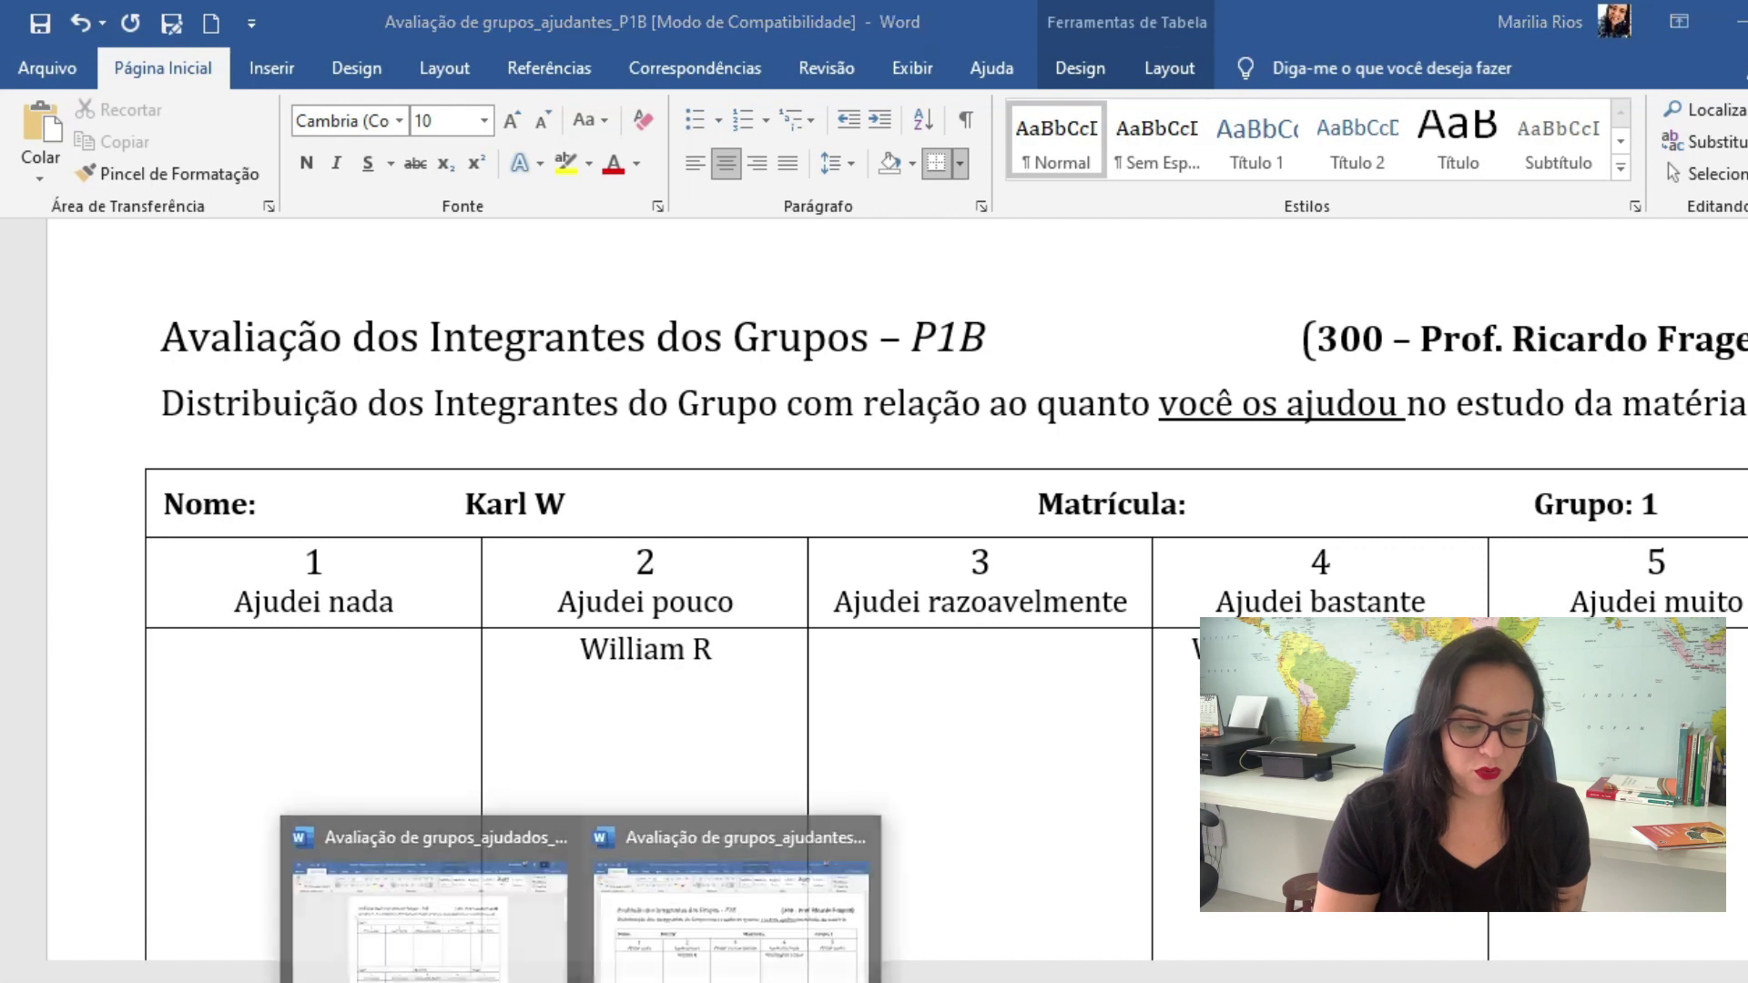
click(714, 923)
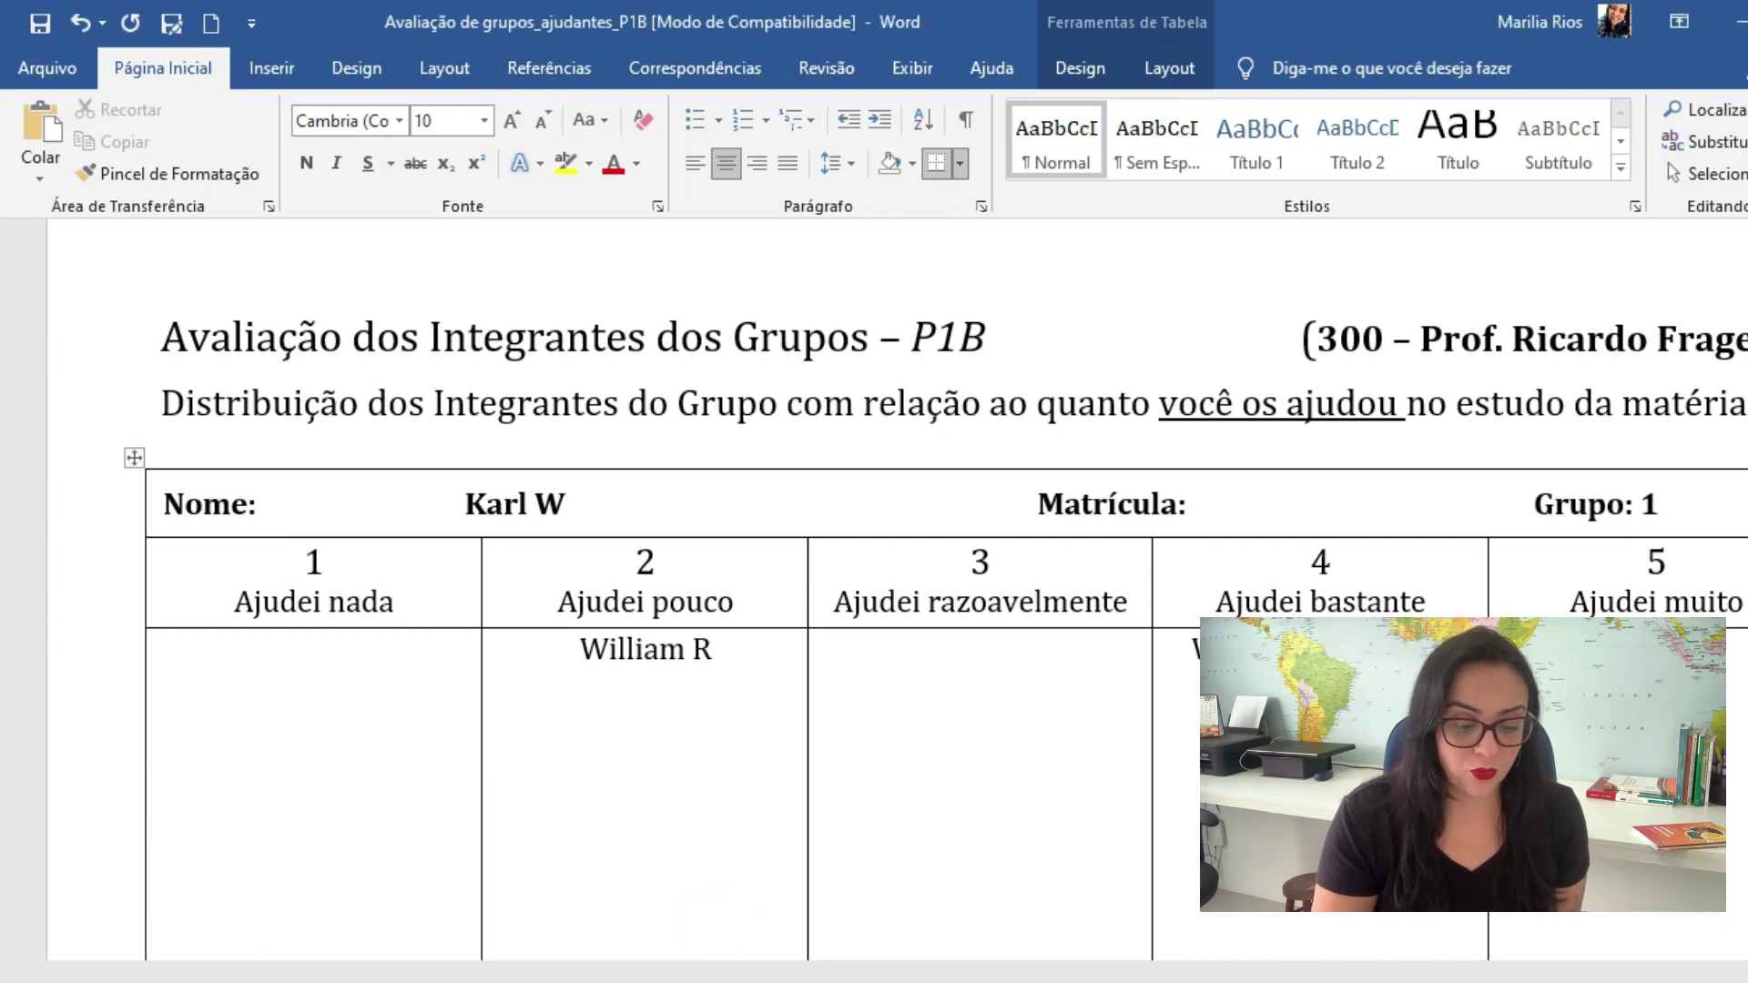
mouse_move(507, 944)
click(471, 915)
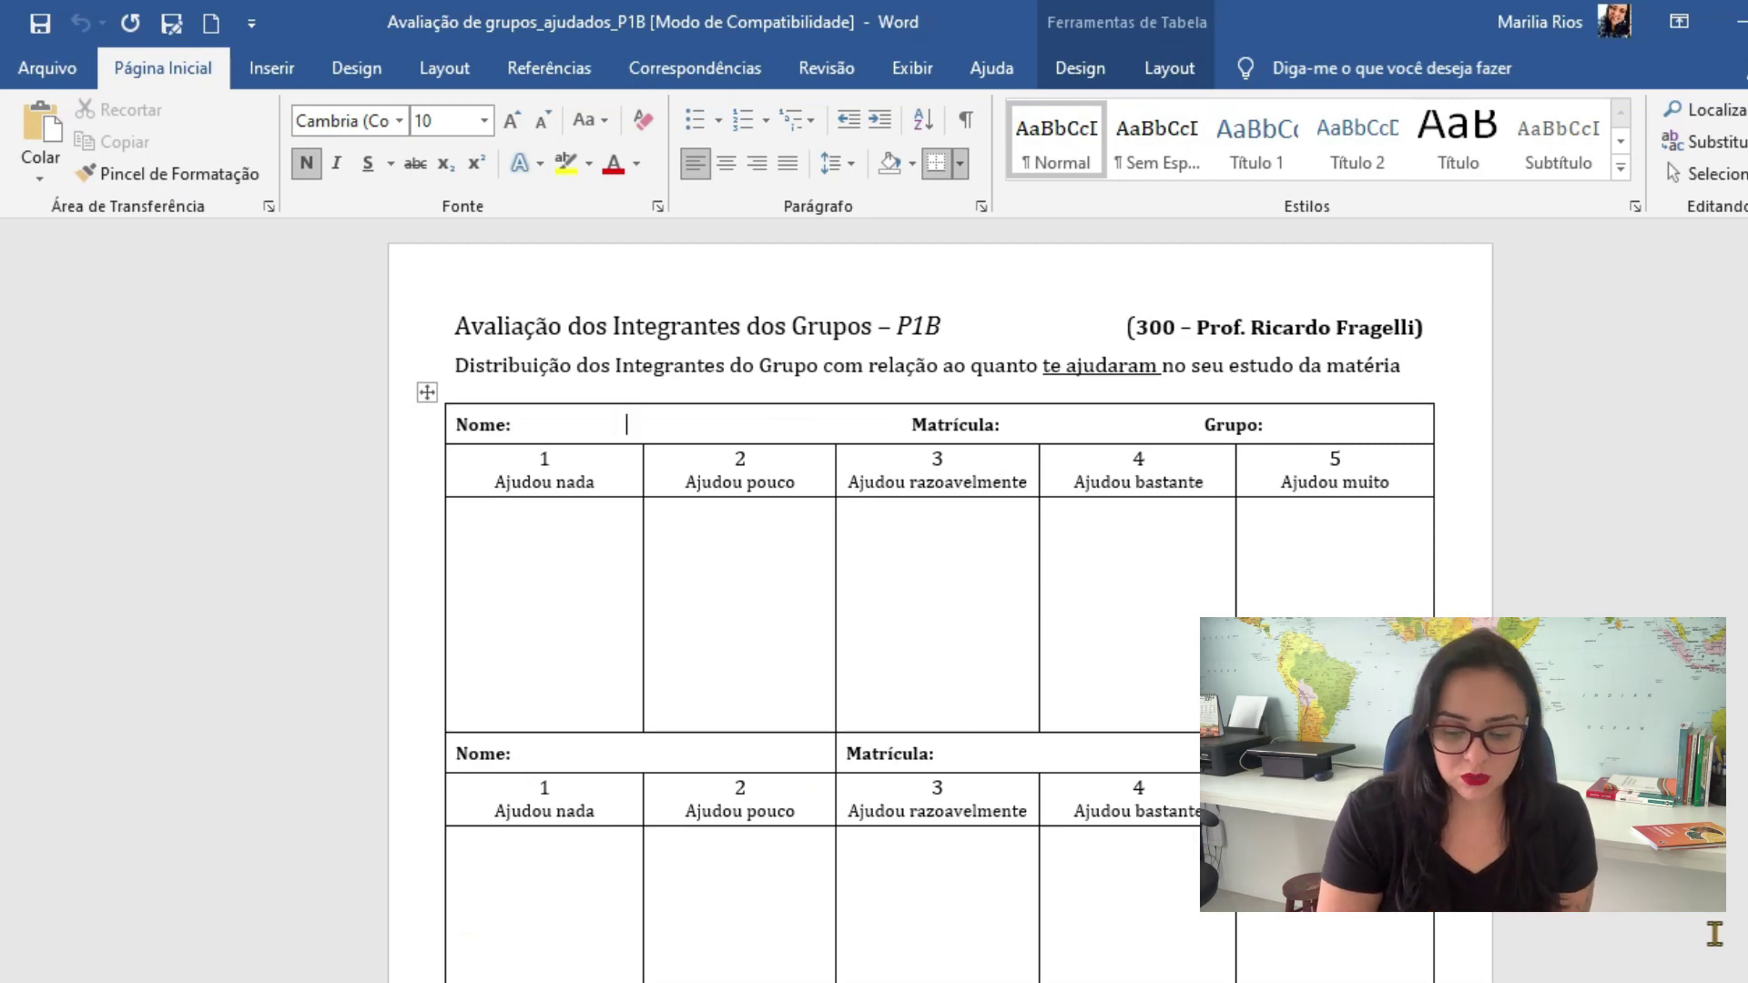
ctrl+scroll(558, 416, up, 4)
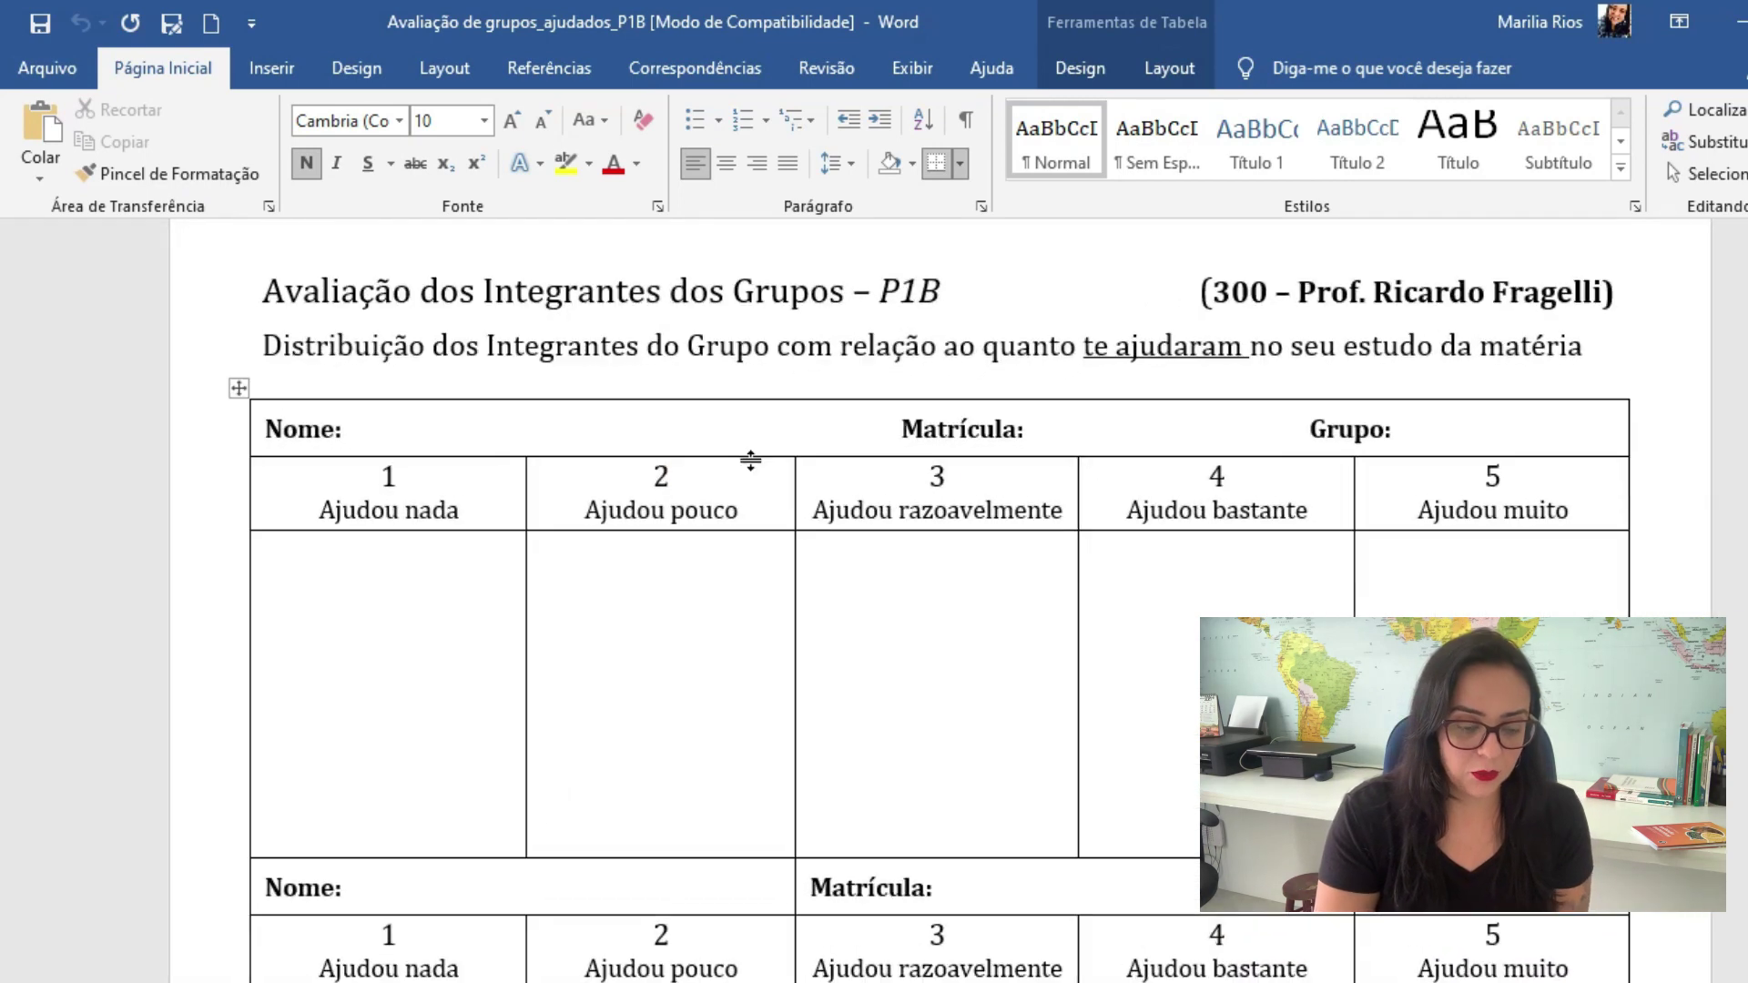
key(ctrl+v)
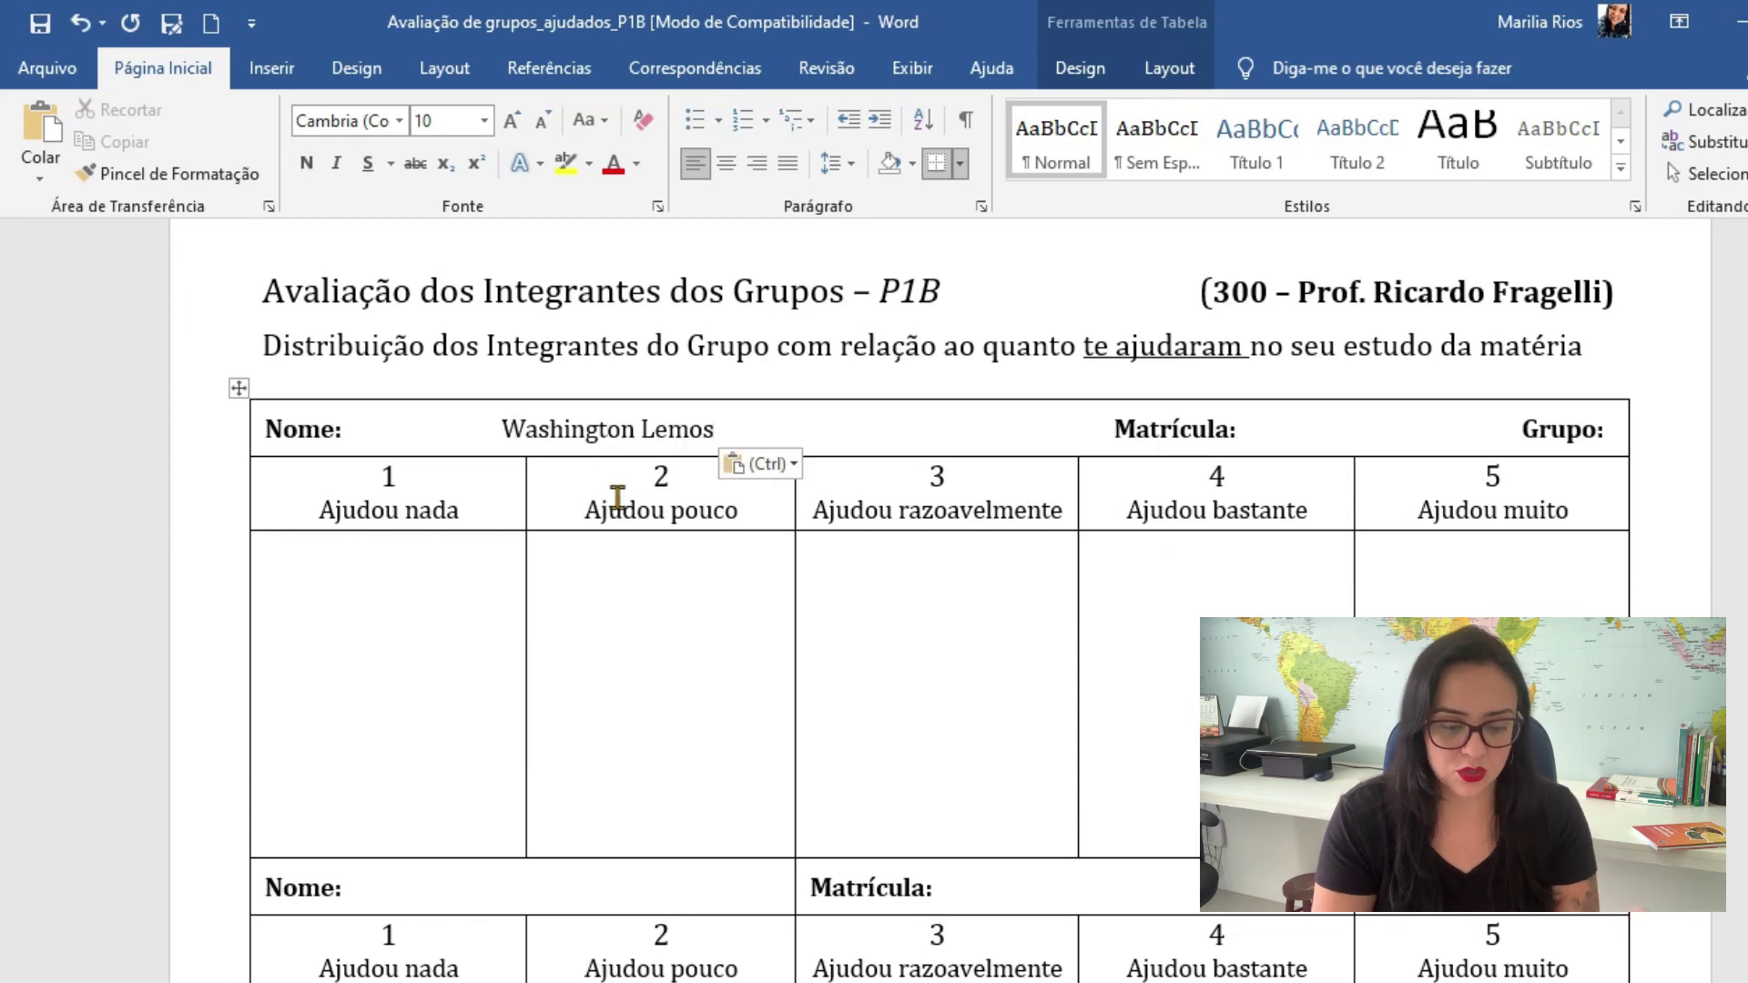
Remove the surplus spaces between the pasted name and Matrícula, and fill in the first form's Grupo as 1
key(Delete)
key(Delete)
key(Delete)
key(Delete)
key(Delete)
key(Delete)
key(Delete)
key(Delete)
key(Delete)
key(Delete)
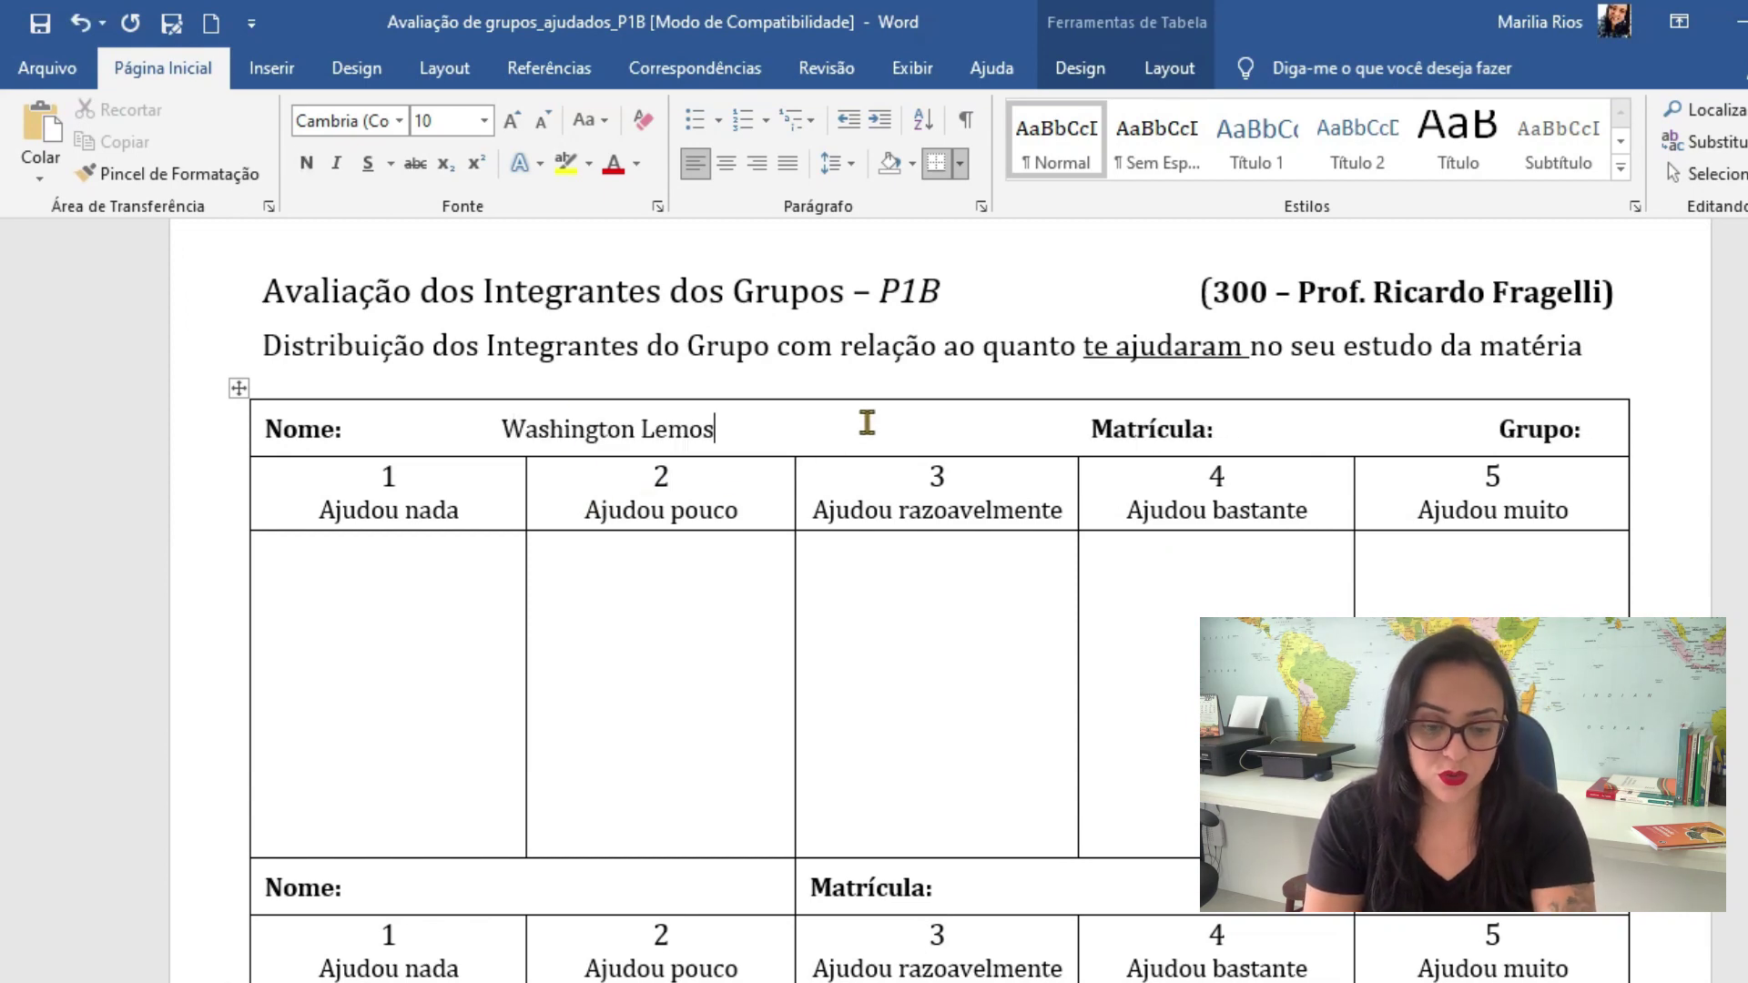
key(Delete)
key(Delete)
key(Delete)
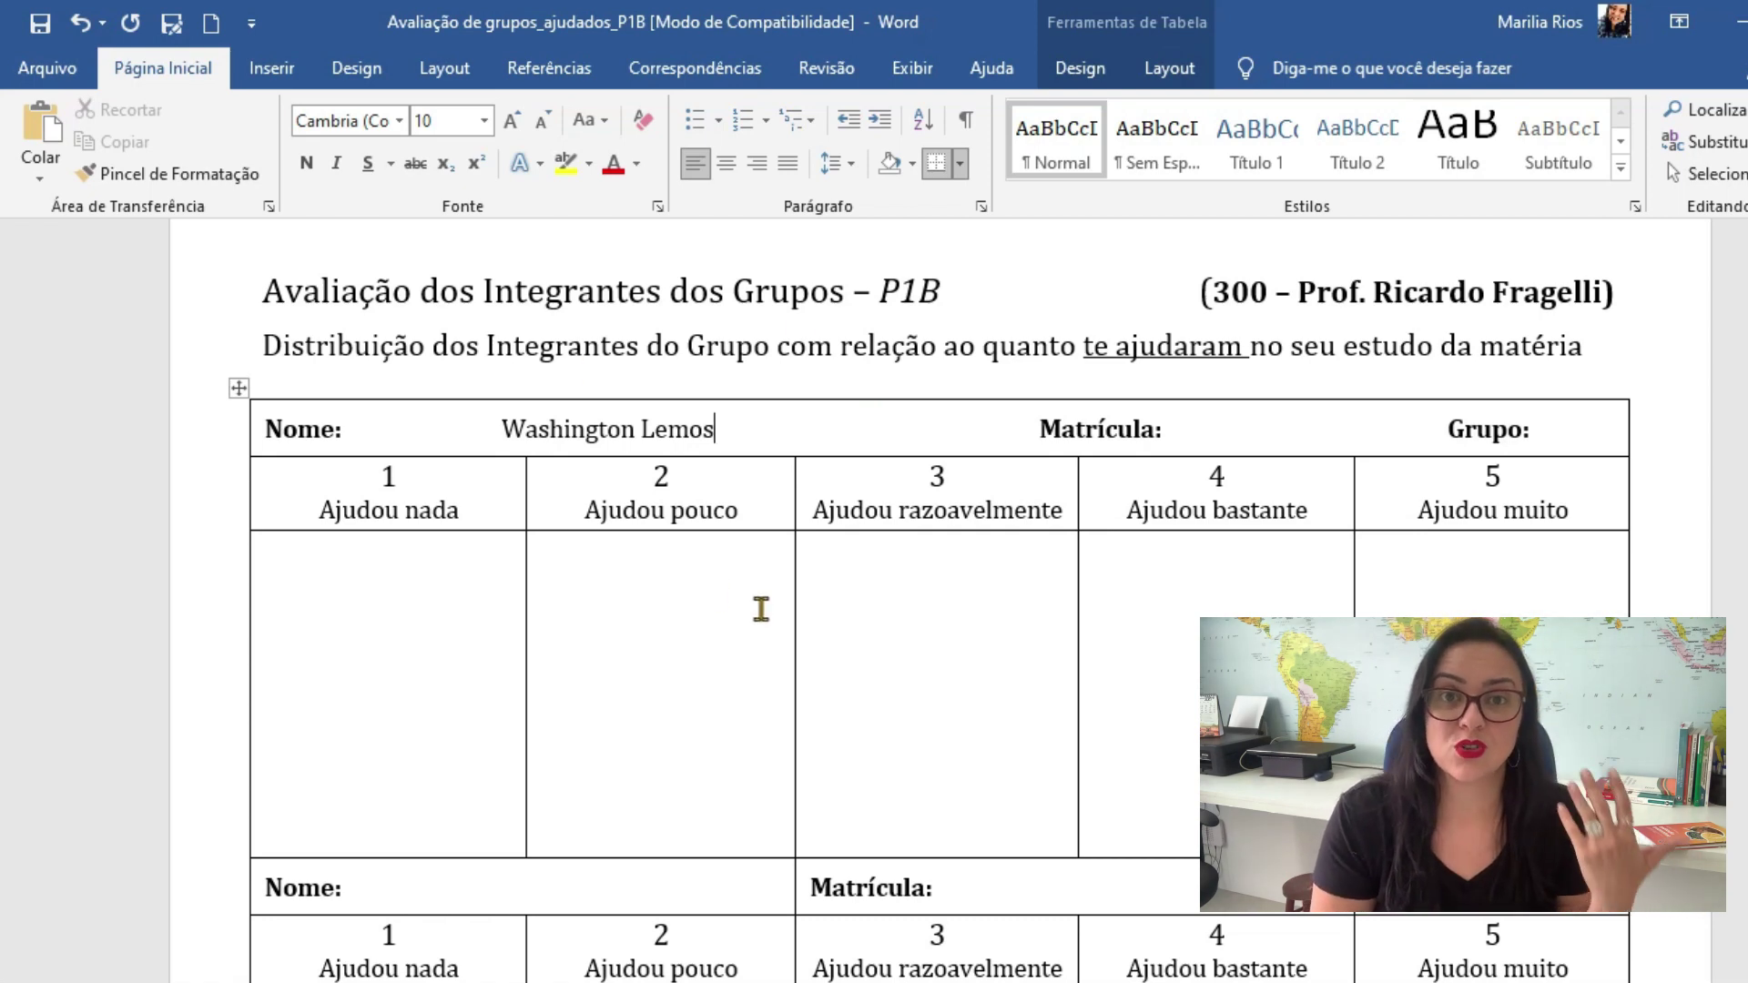
click(1569, 449)
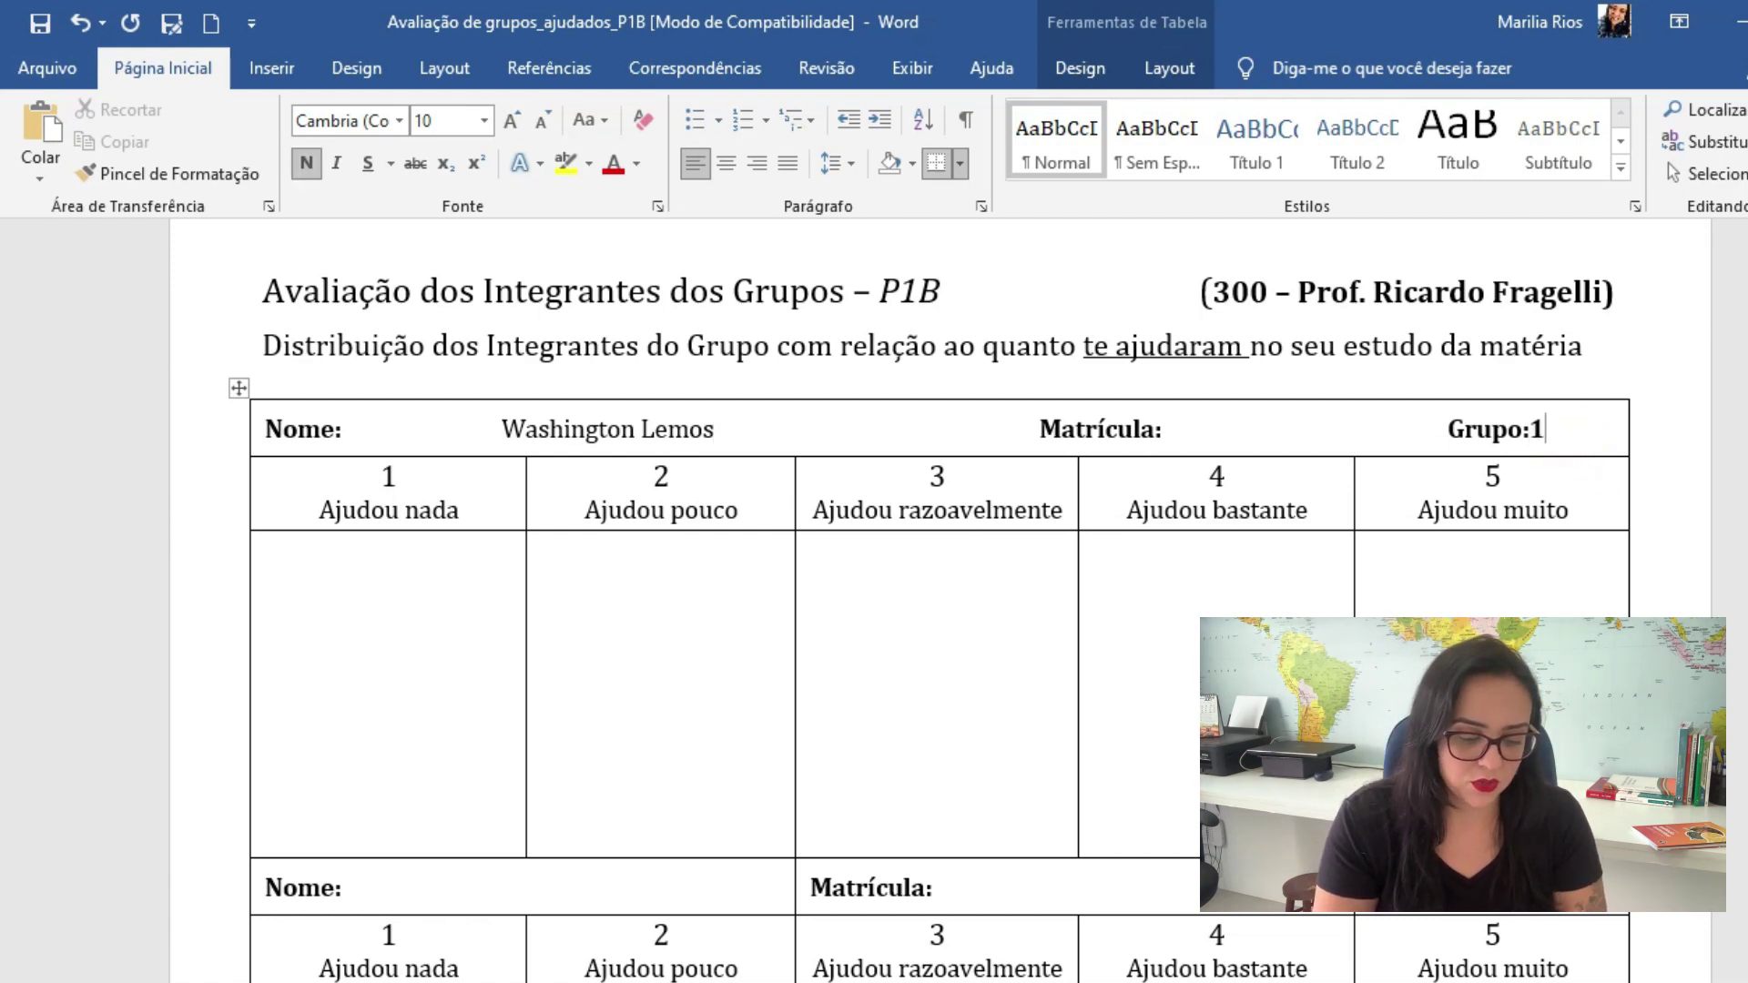
Copy the helper's name from B9 of the Excel workbook Trezentos_Planilha_v2.0 into the first Word form's column 5, Ajudou muito
click(600, 938)
click(273, 644)
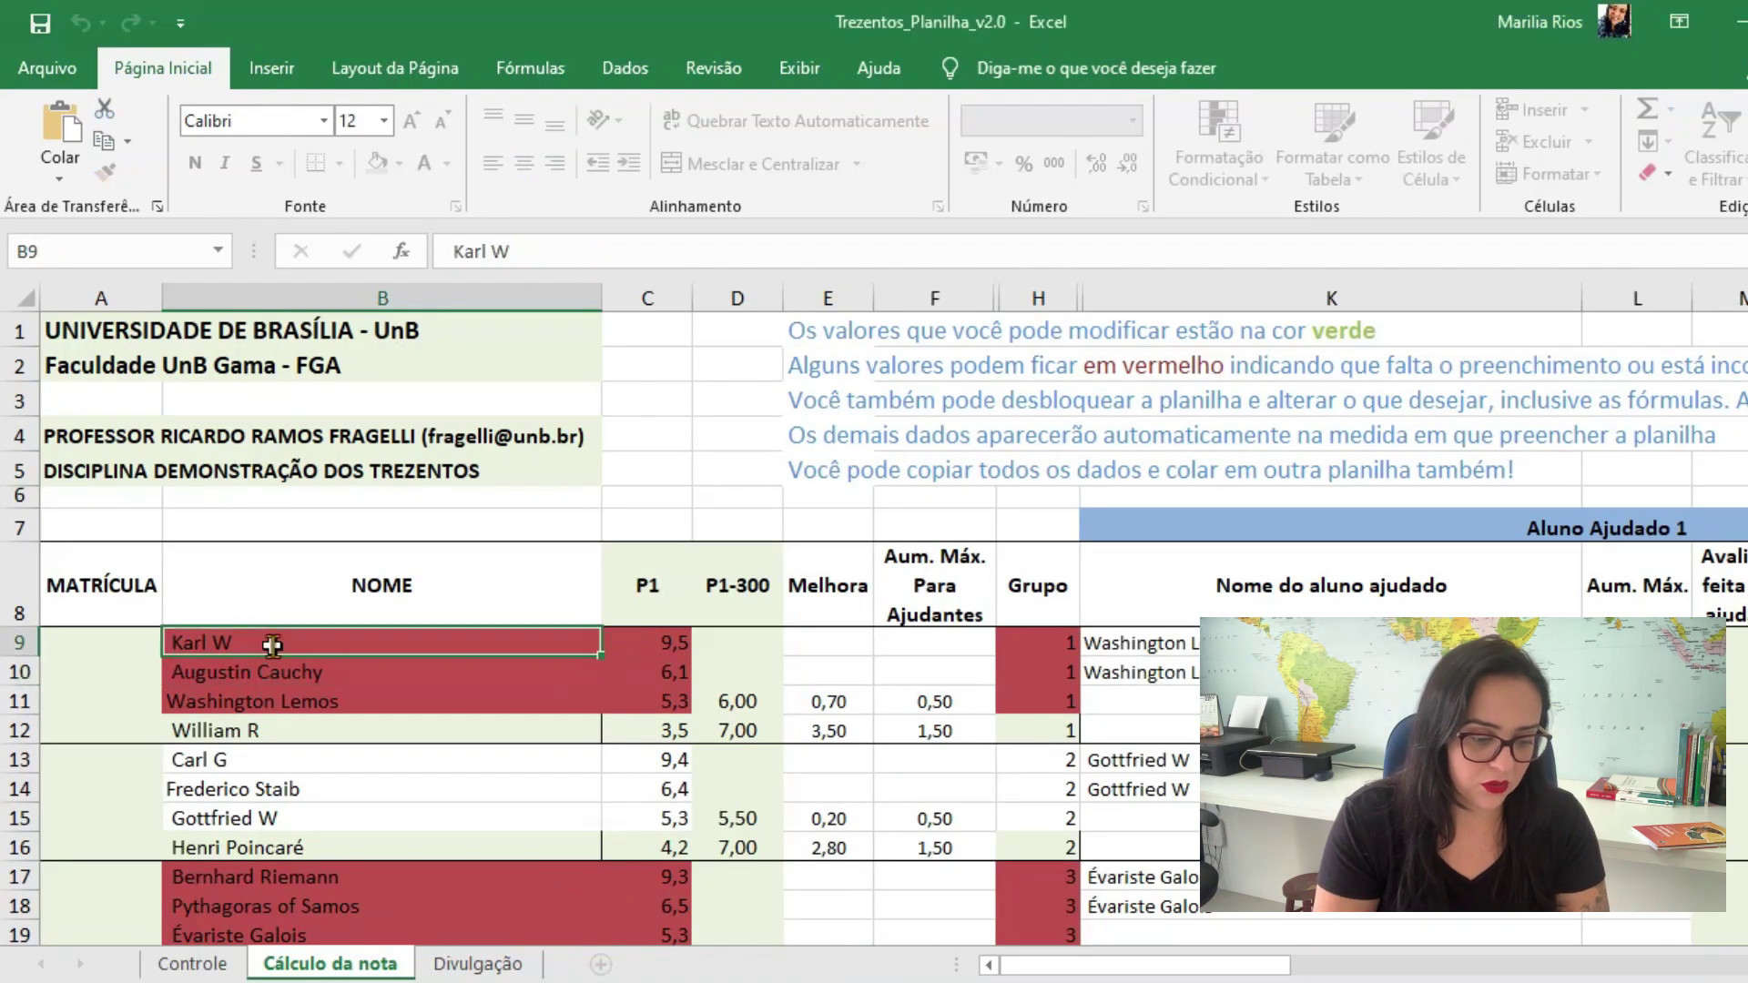
double_click(173, 645)
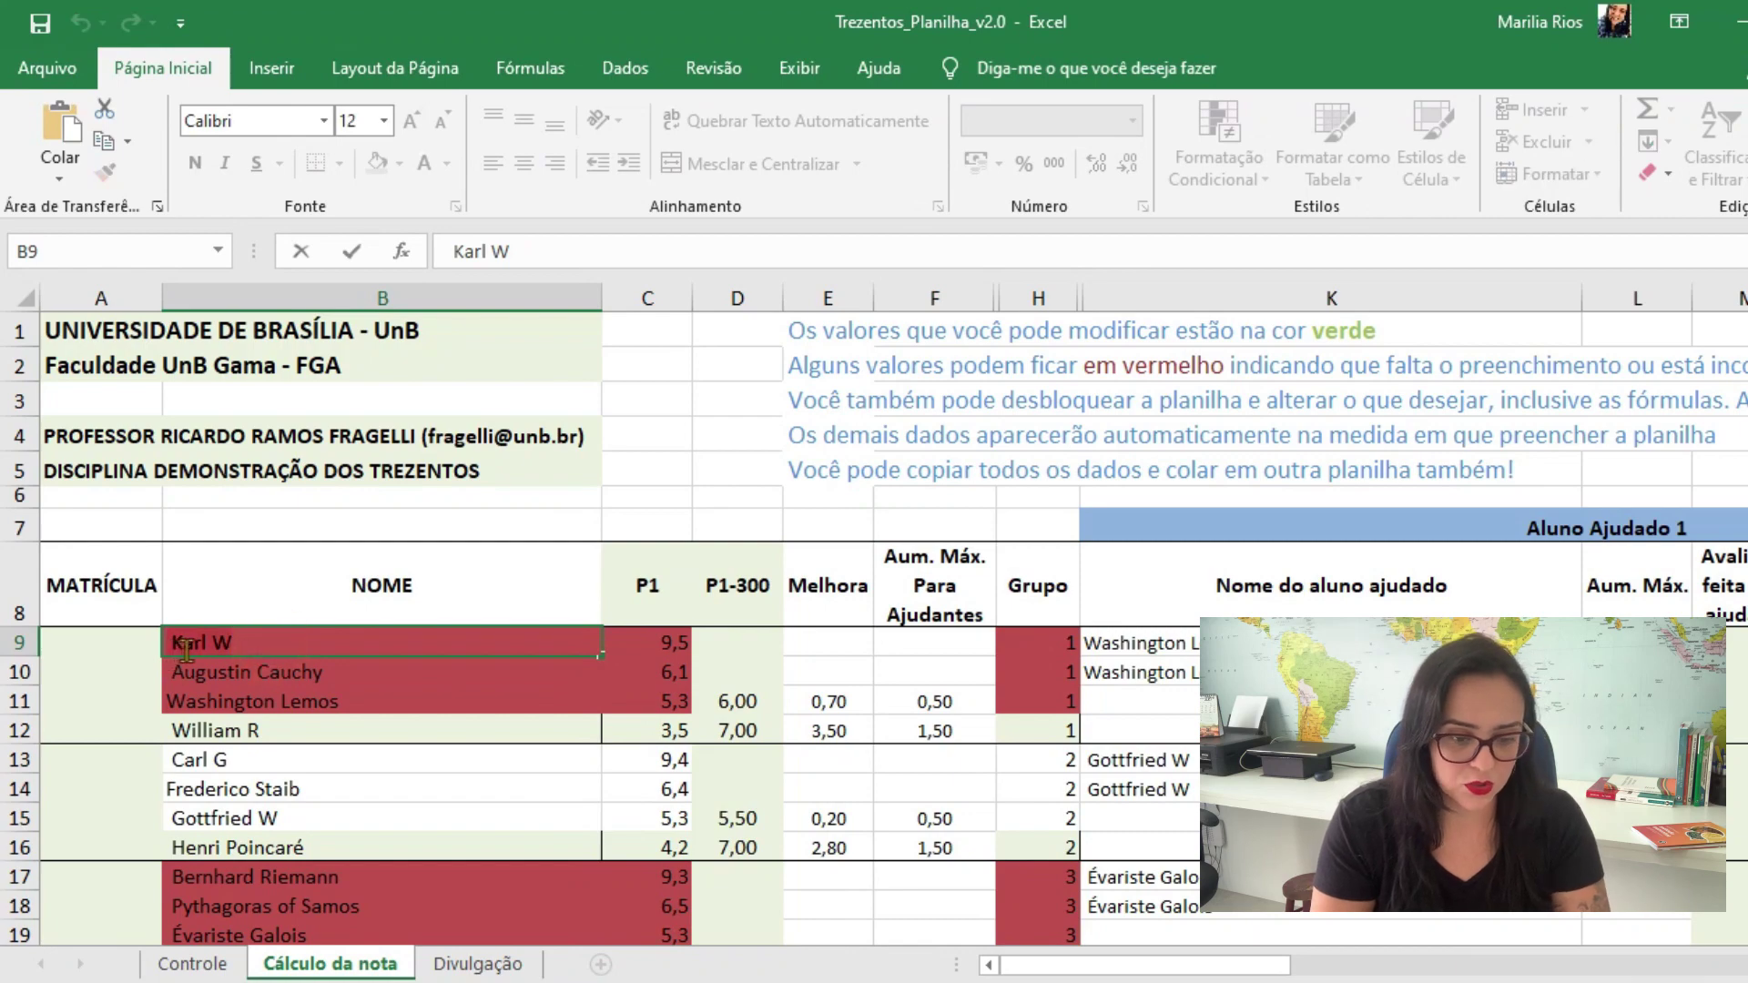
key(alt+Tab)
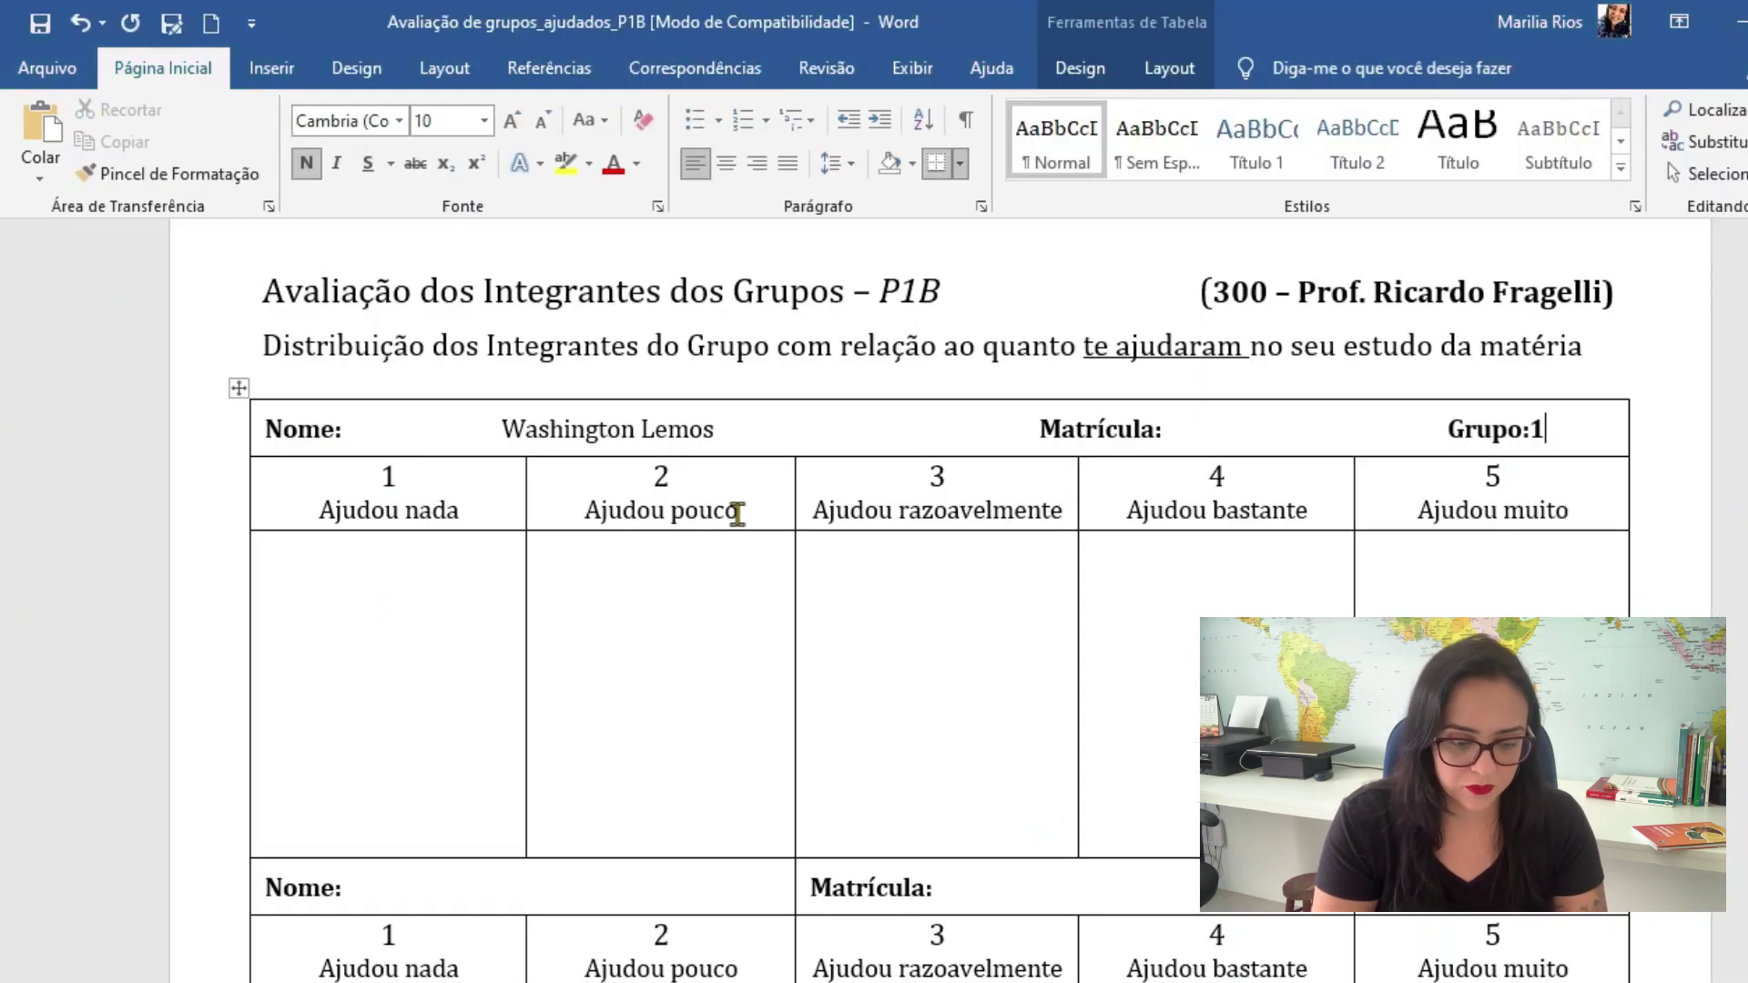
click(1218, 592)
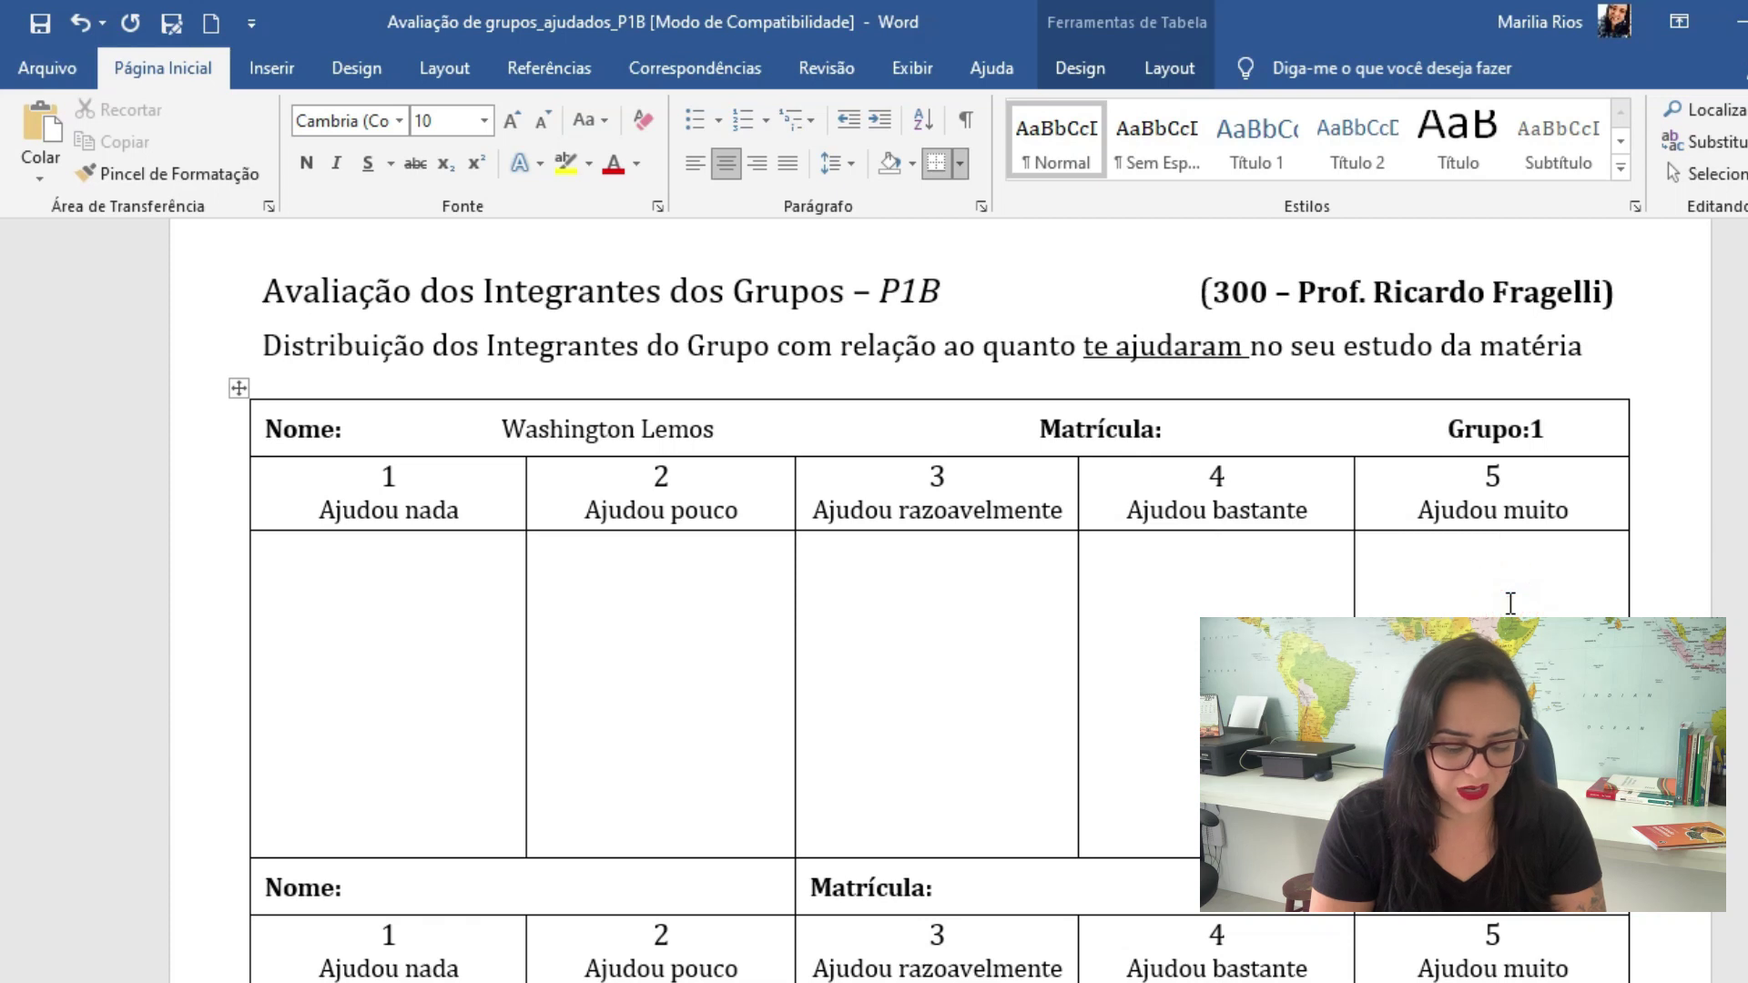
key(ctrl+v)
Copy the second helper's full name from B10 of the Excel workbook into the first Word form's column 3, Ajudou razoavelmente
key(alt+Tab)
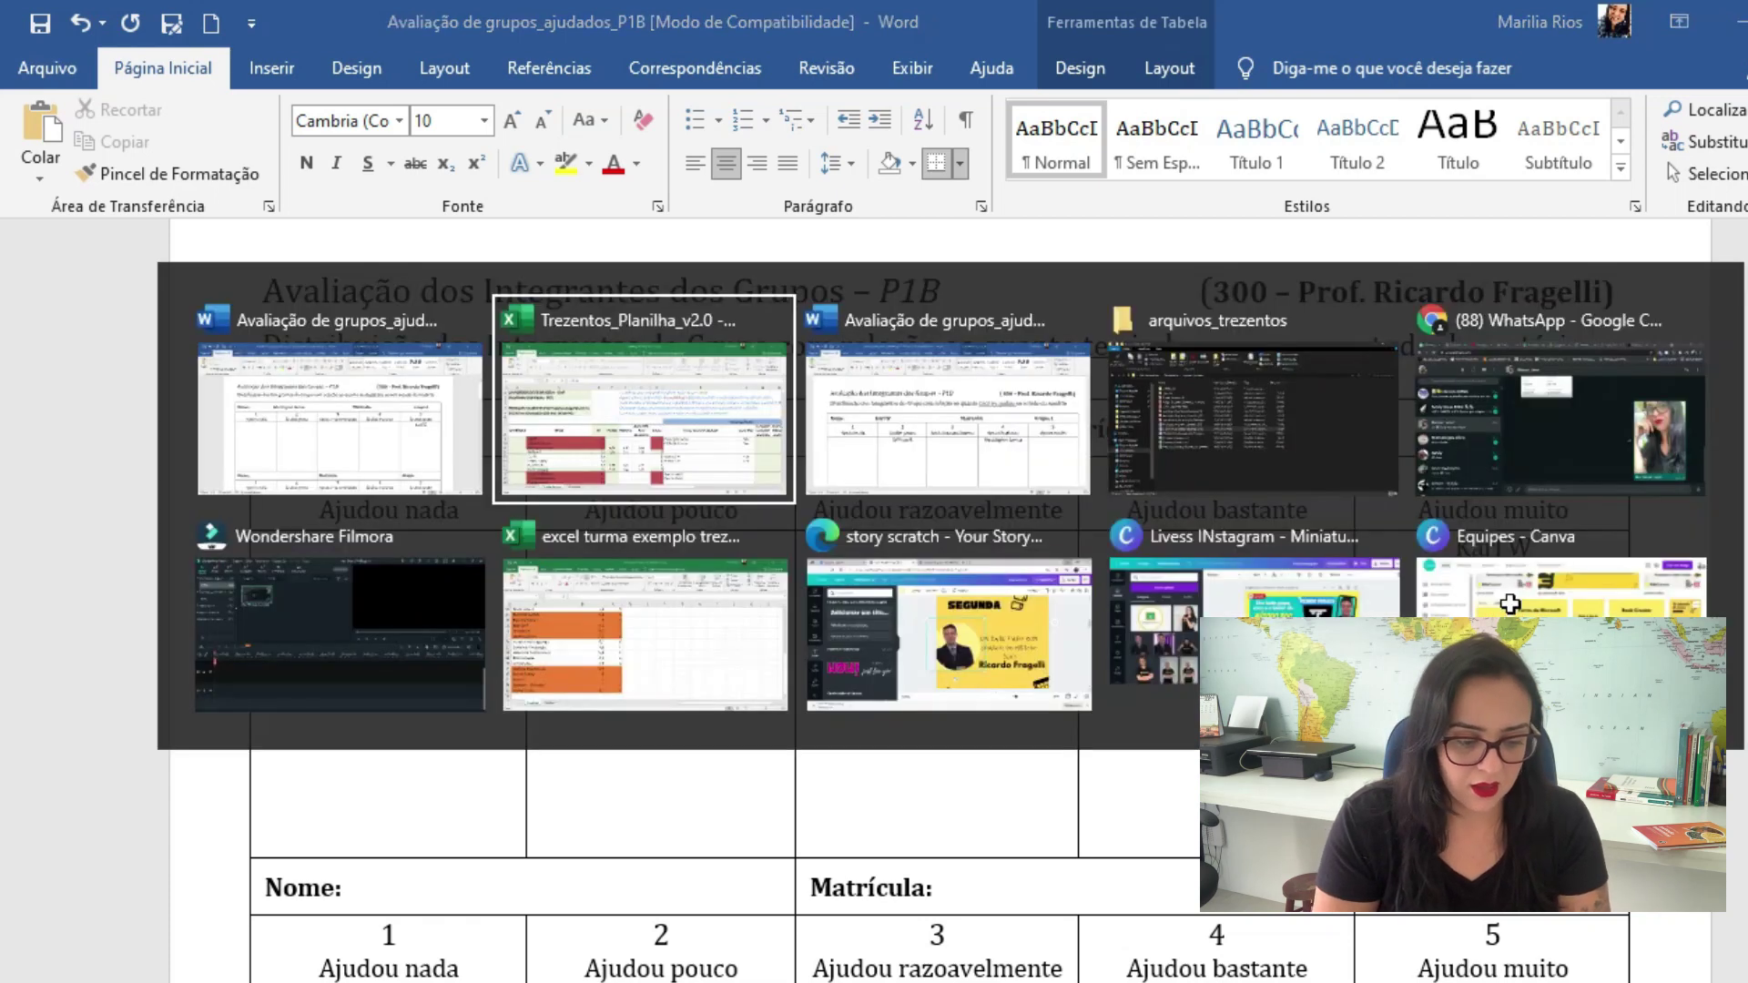
double_click(347, 678)
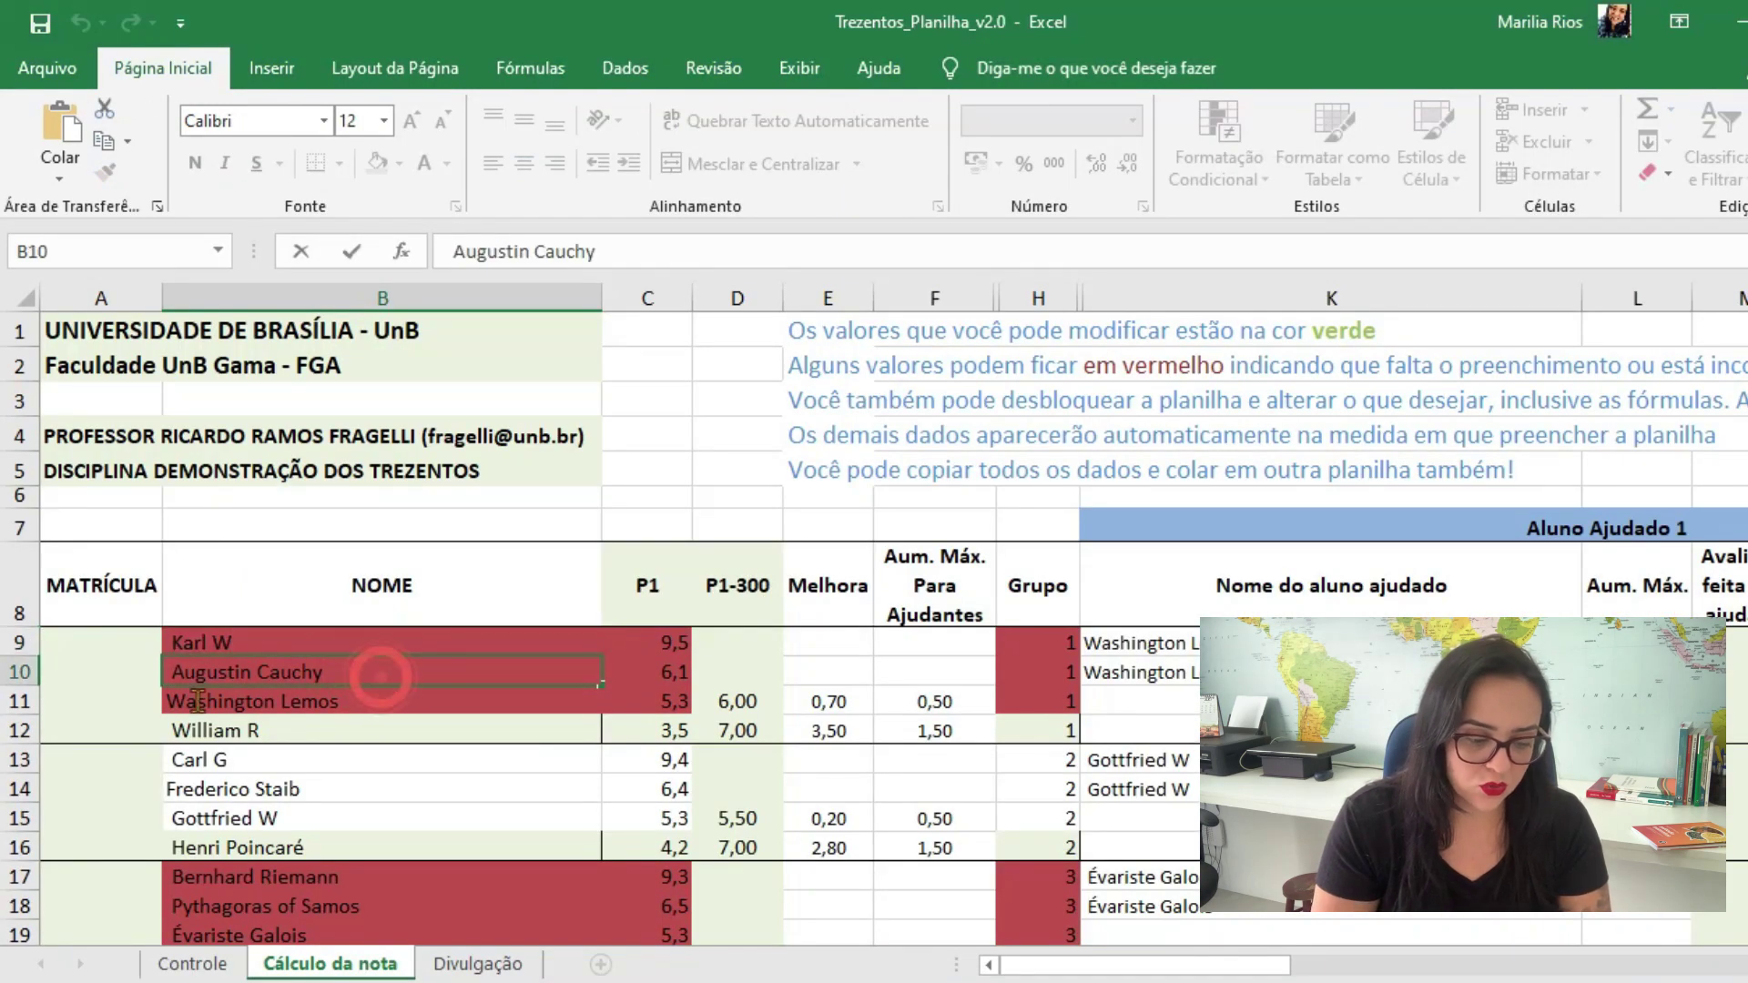
shift+click(175, 674)
key(ctrl+c)
key(alt+Tab)
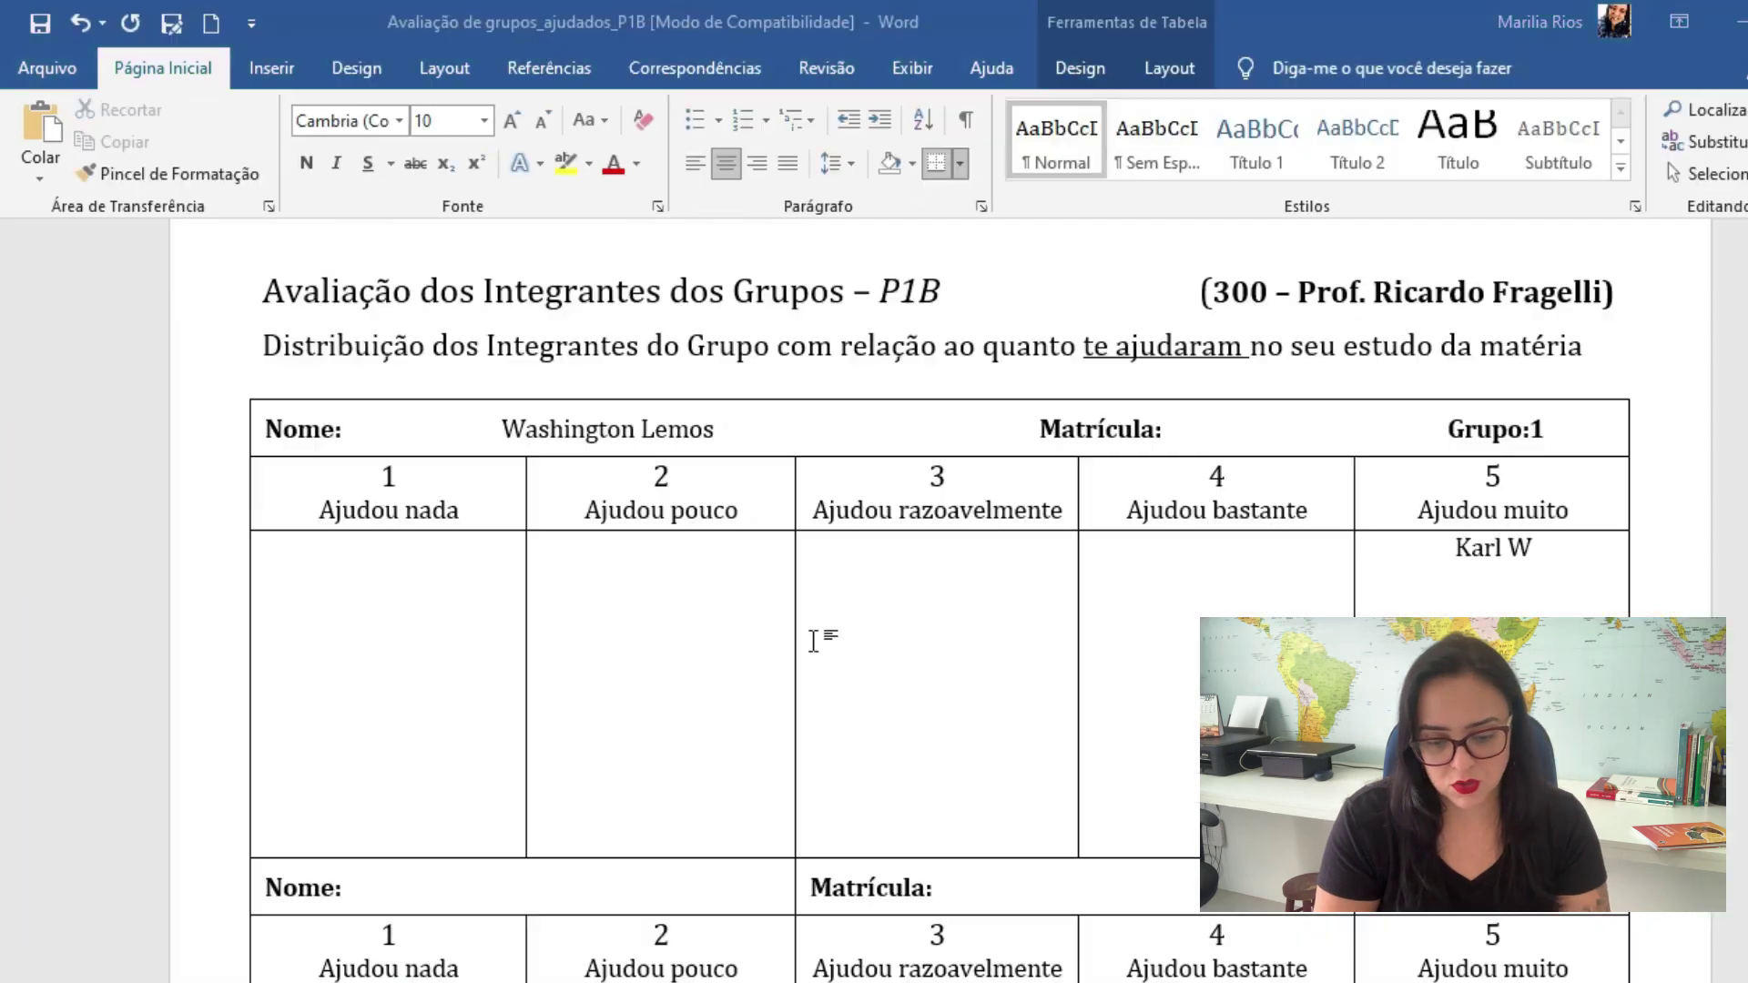
click(1191, 655)
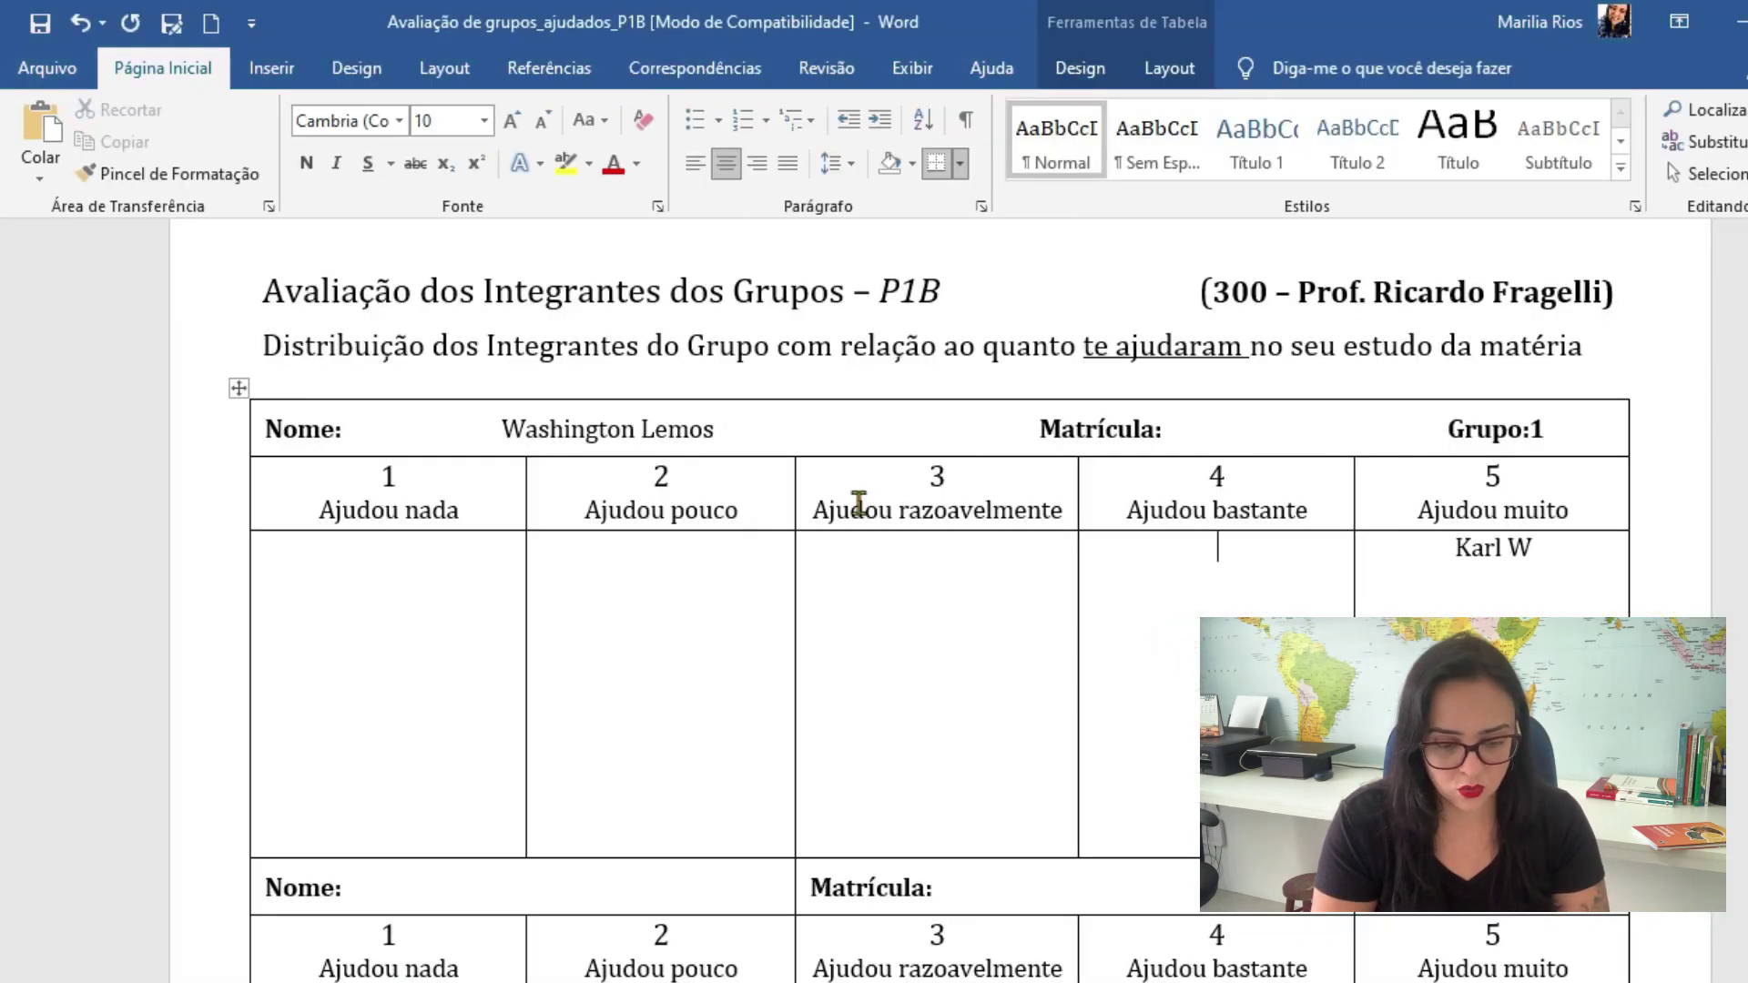
click(910, 597)
key(ctrl+v)
Copy the helped student's name from B12 of the Excel workbook into the second Word form's Nome field
key(alt+Tab)
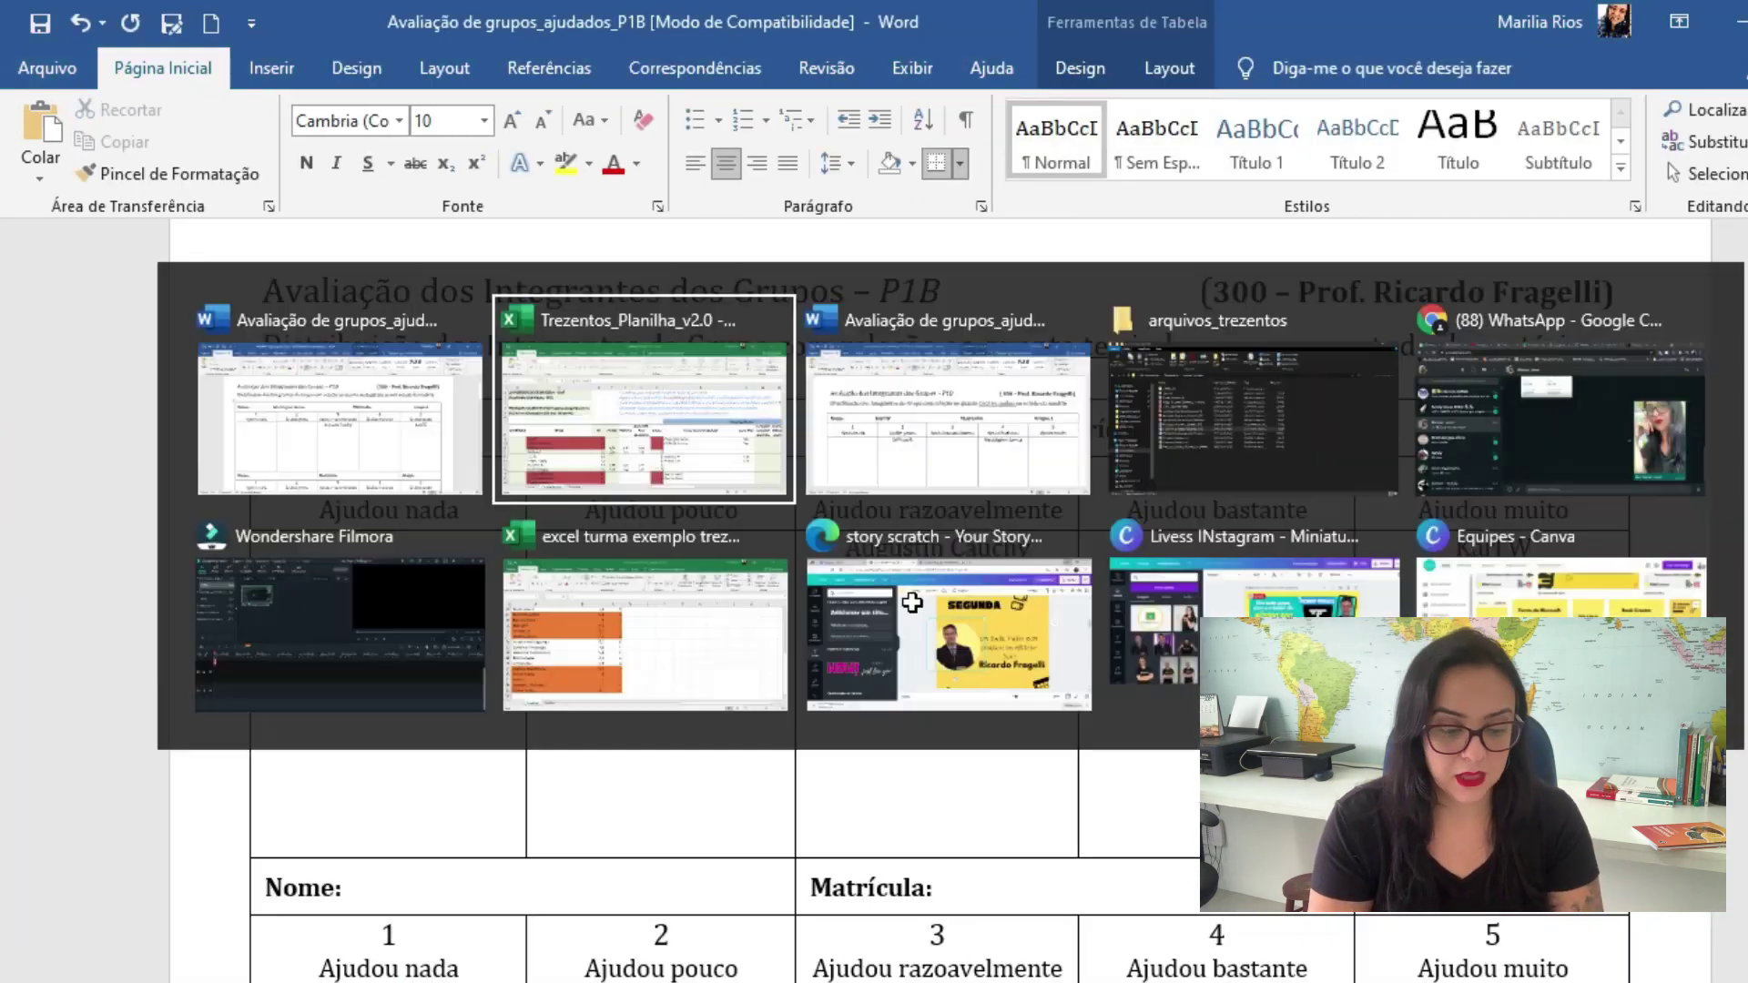
scroll(317, 574, down, 1)
click(275, 625)
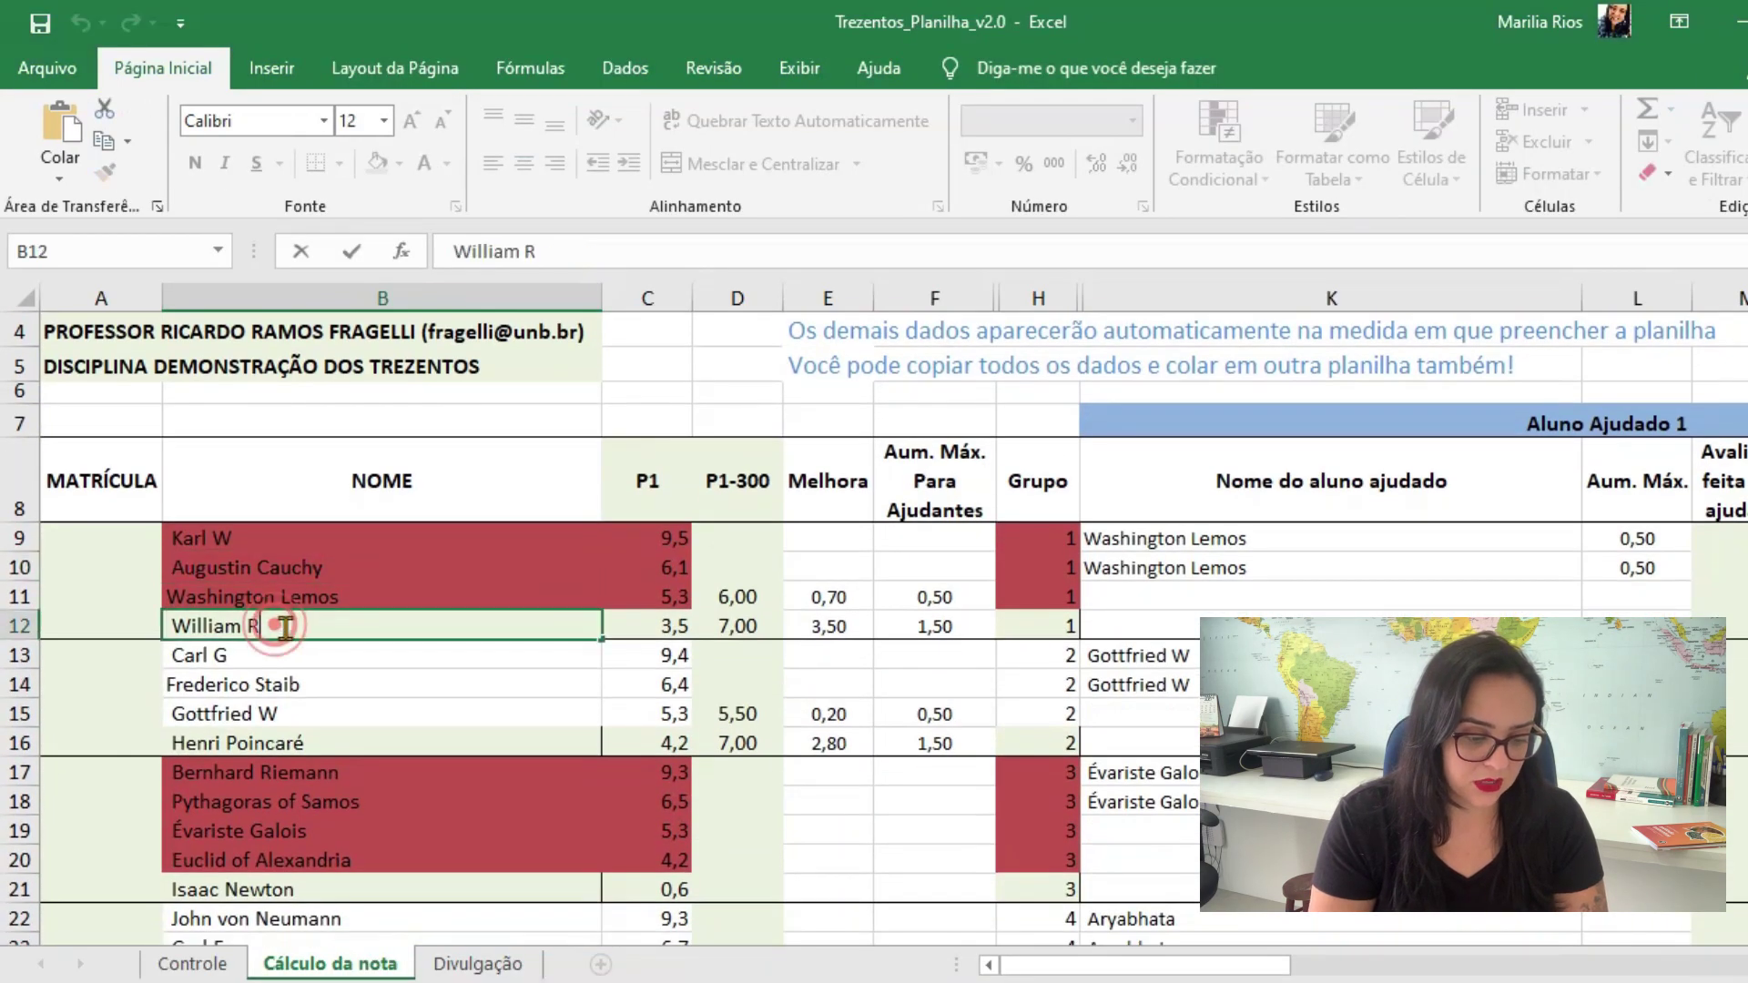
key(alt+Tab)
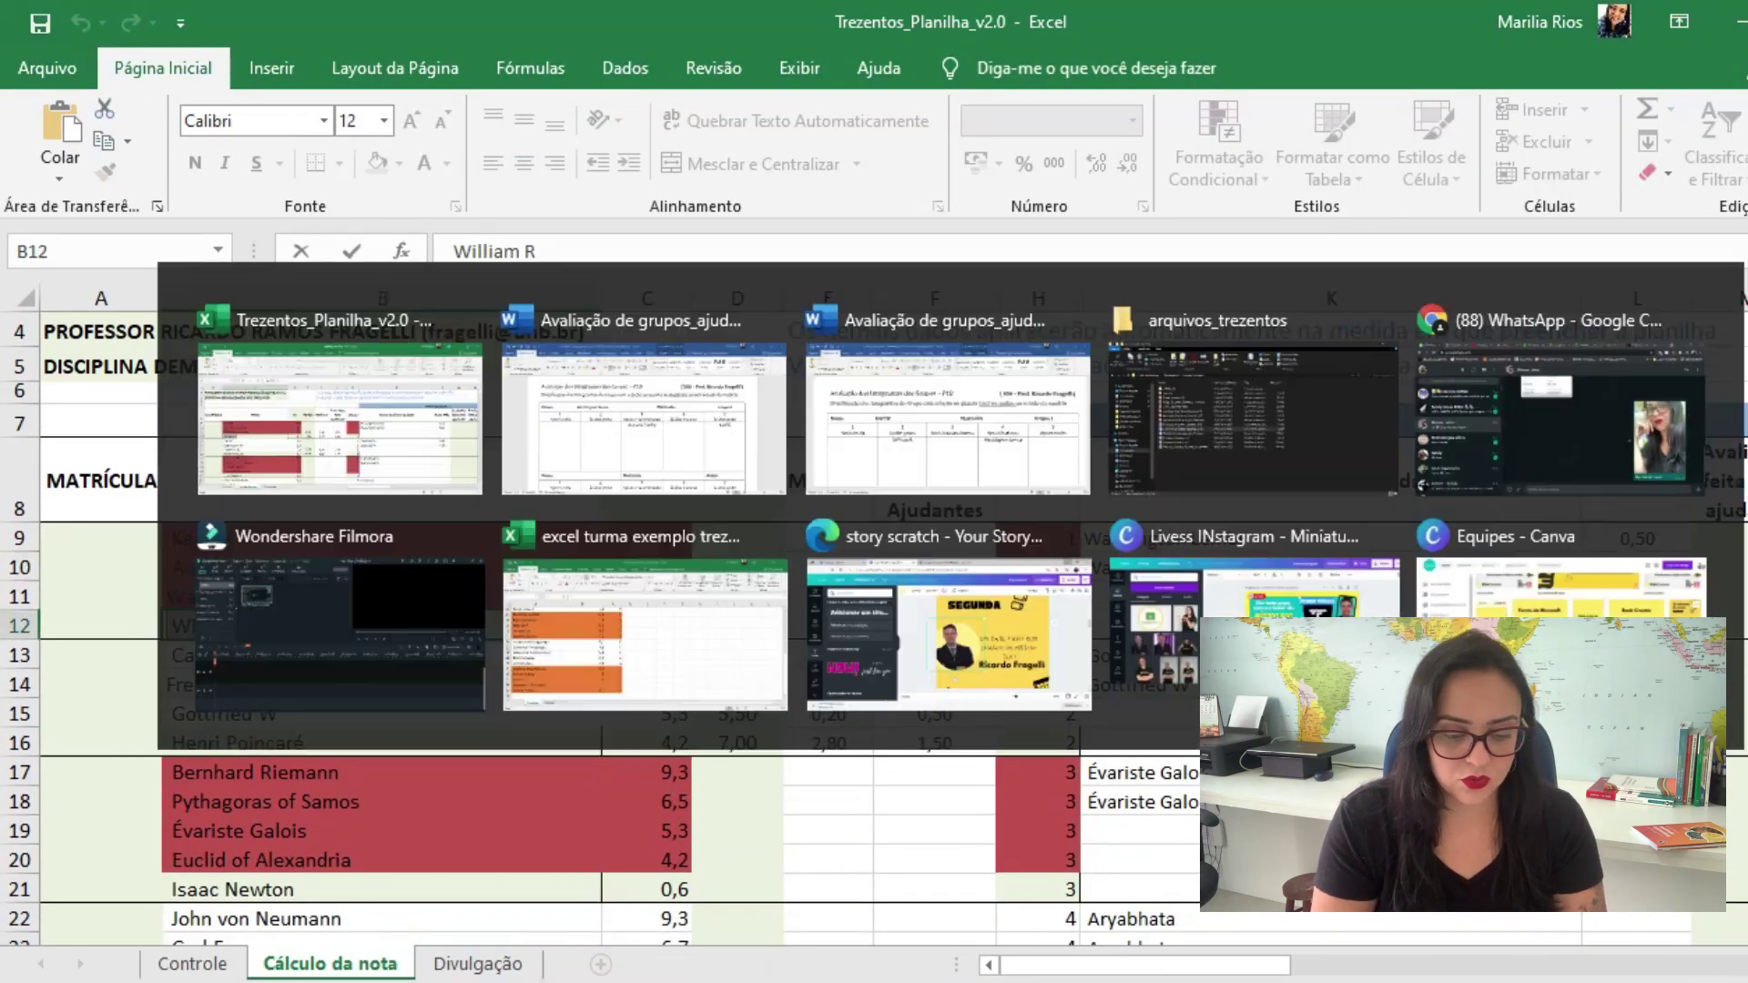
scroll(753, 695, down, 3)
click(666, 620)
key(ctrl+v)
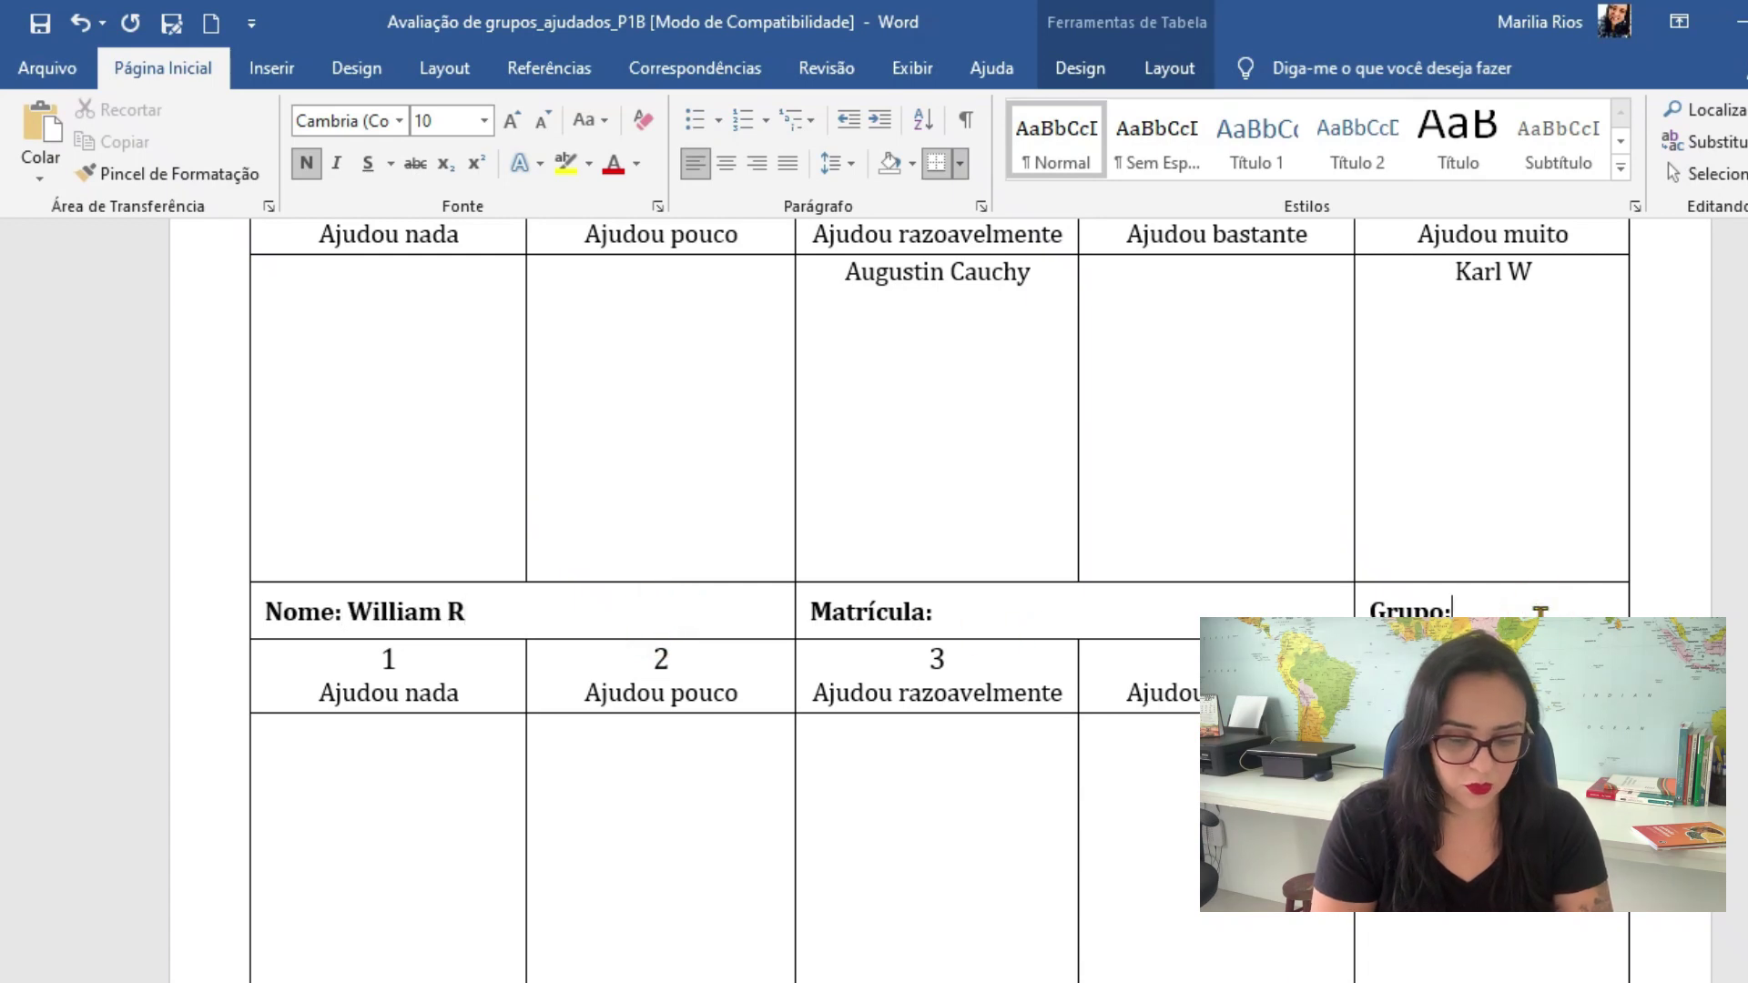
Copy the helper's name from the first form's column 5 into the second form's column 3, Ajudou razoavelmente
scroll(1390, 606, up, 1)
drag(1441, 368, 1548, 373)
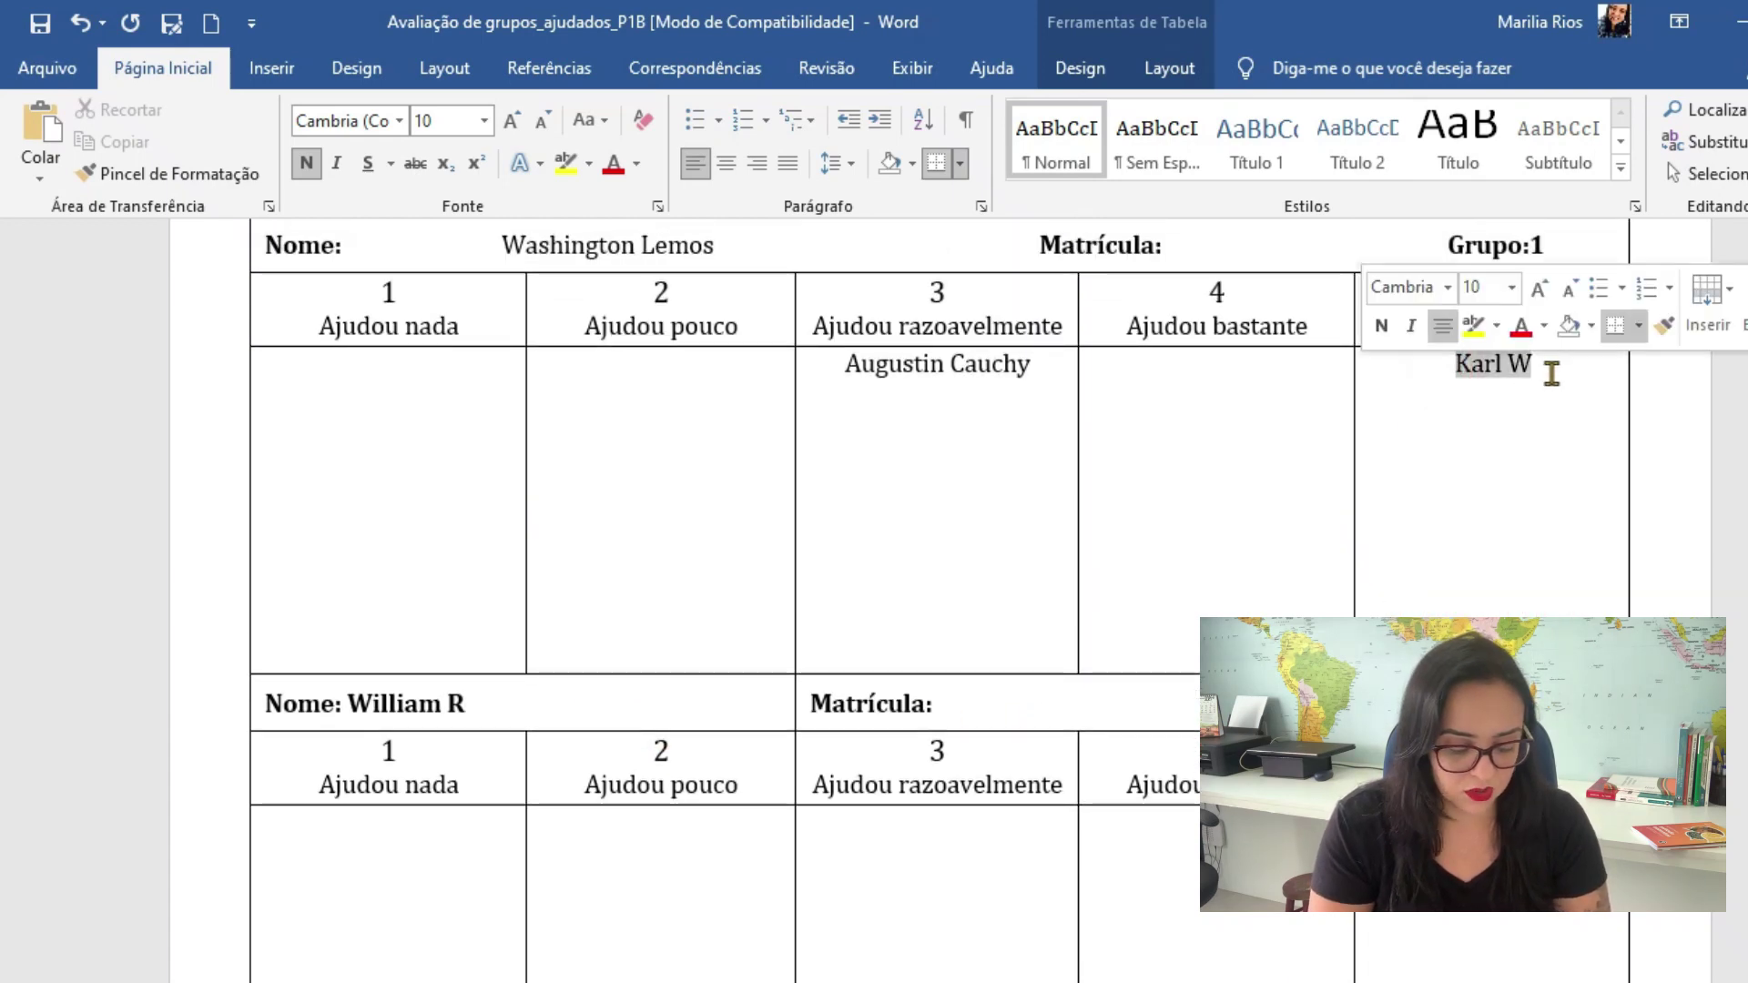
key(ctrl+c)
click(925, 850)
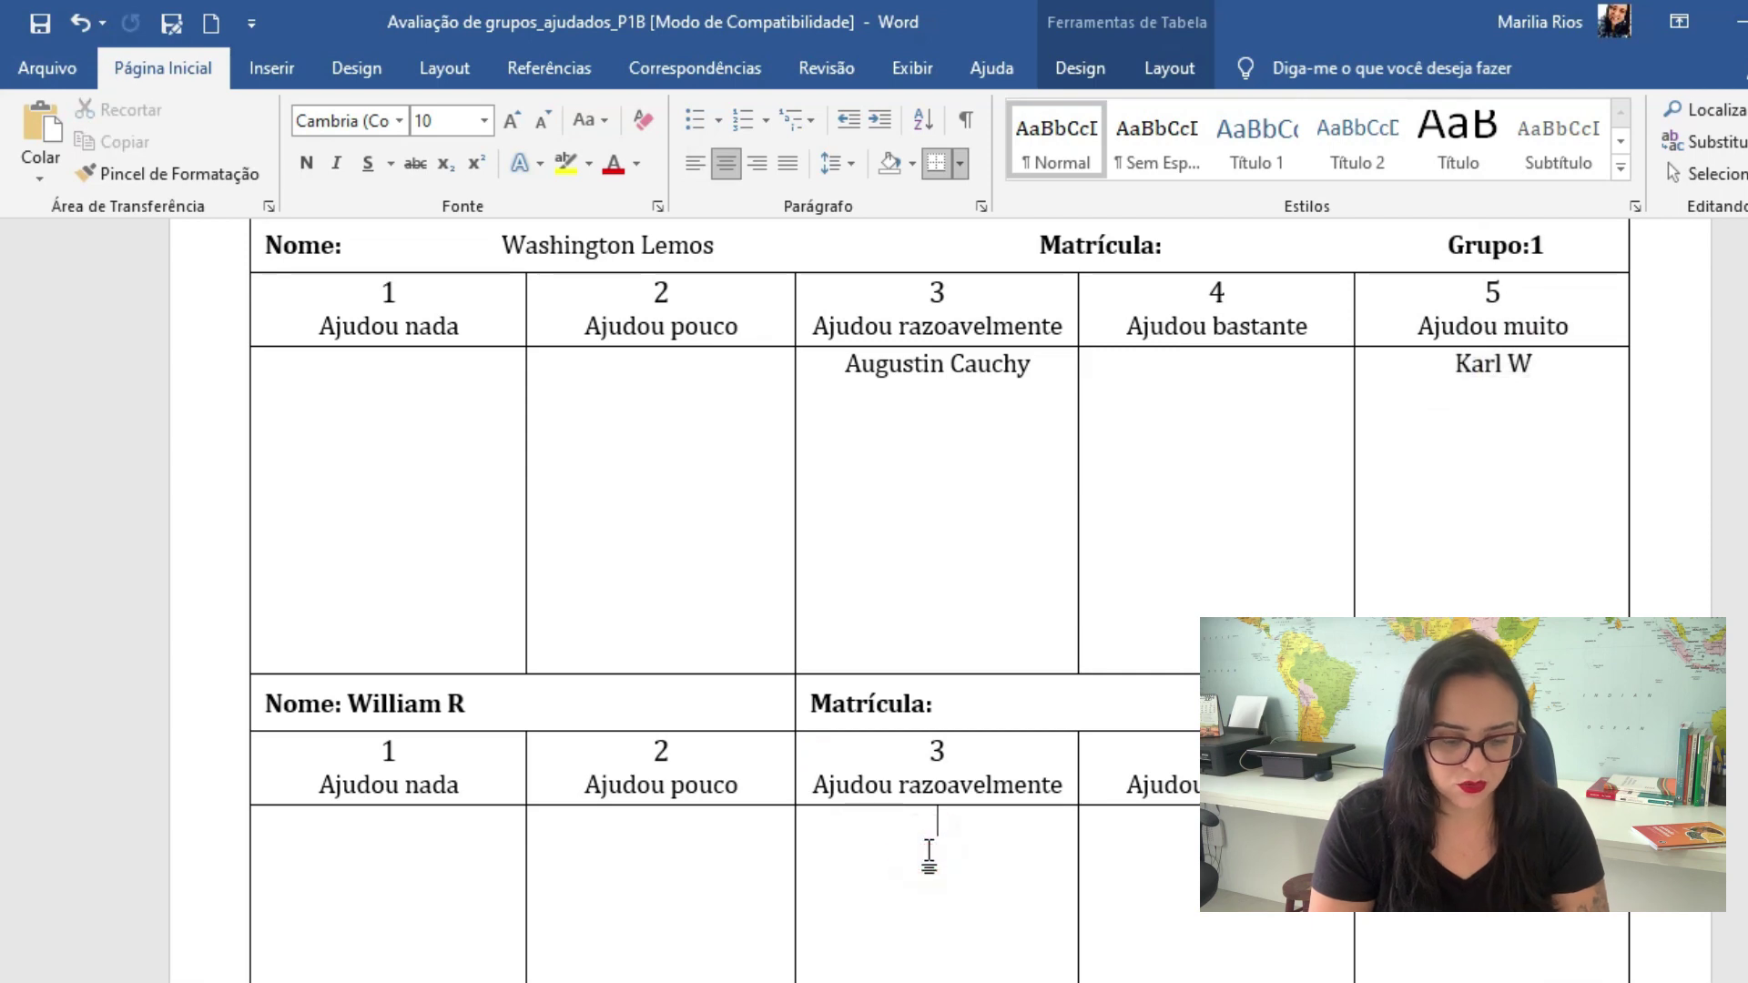
key(ctrl+v)
Copy the helper's name from the first form's column 3 into the second form's column 4, Ajudou bastante
drag(838, 371, 1061, 378)
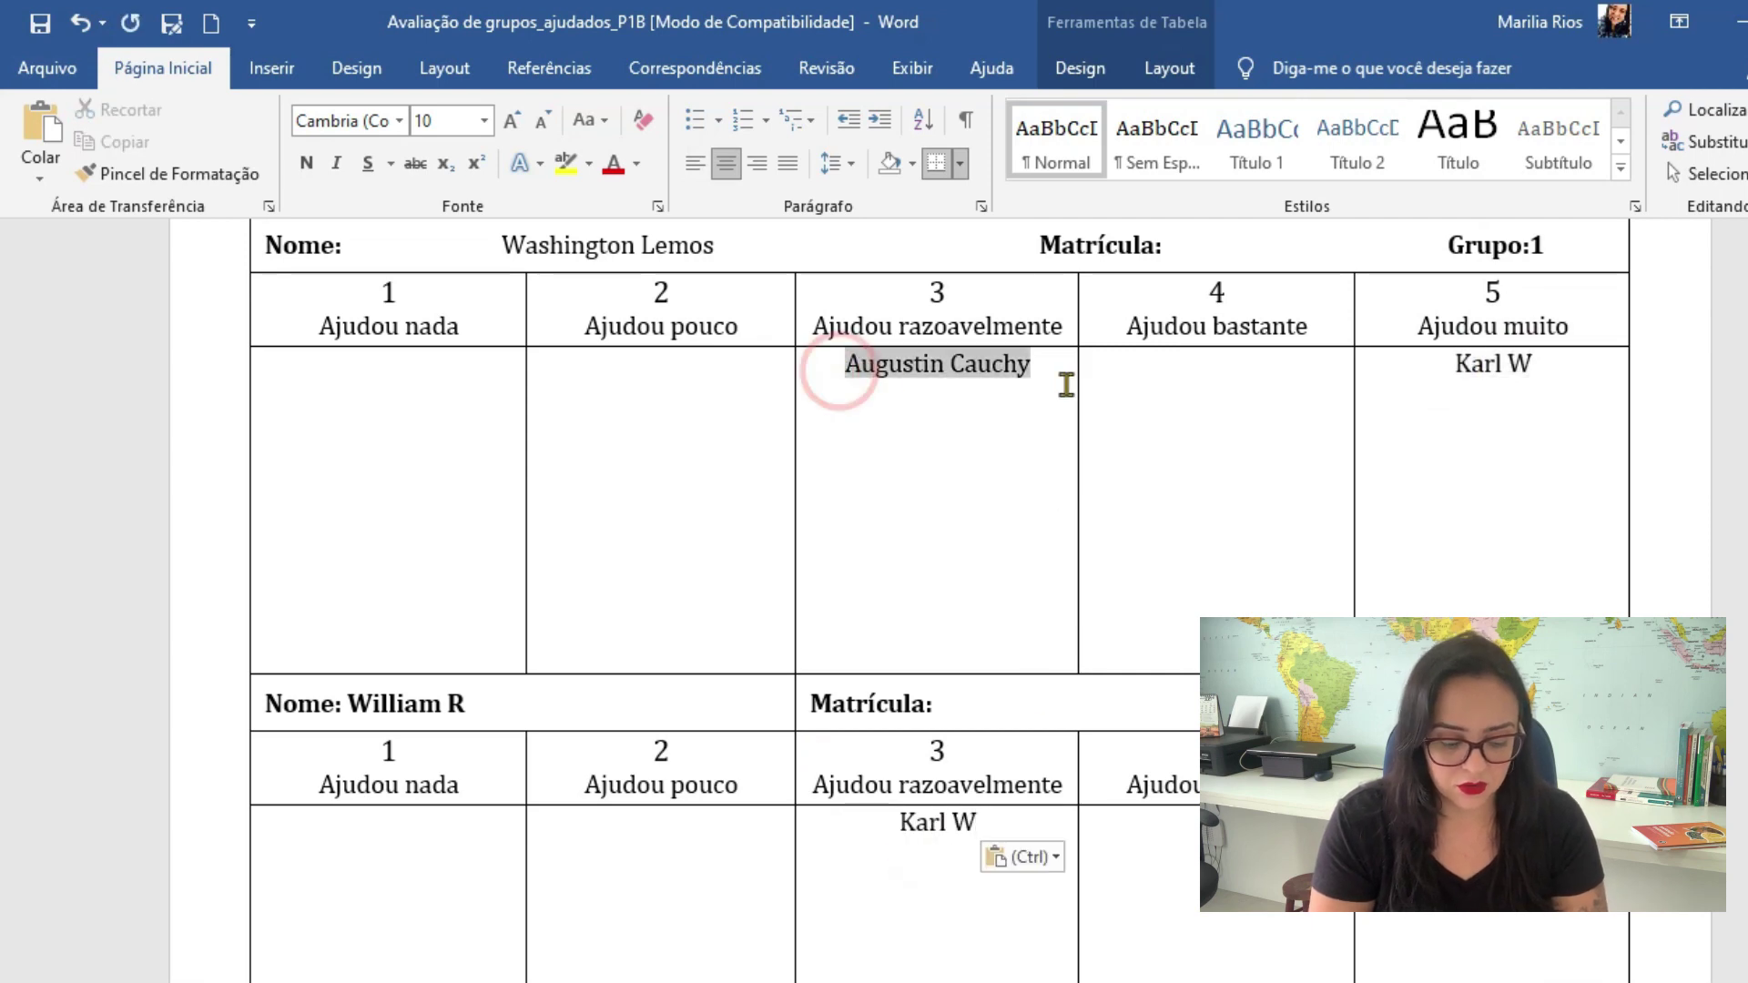
key(ctrl+c)
click(1165, 849)
key(ctrl+v)
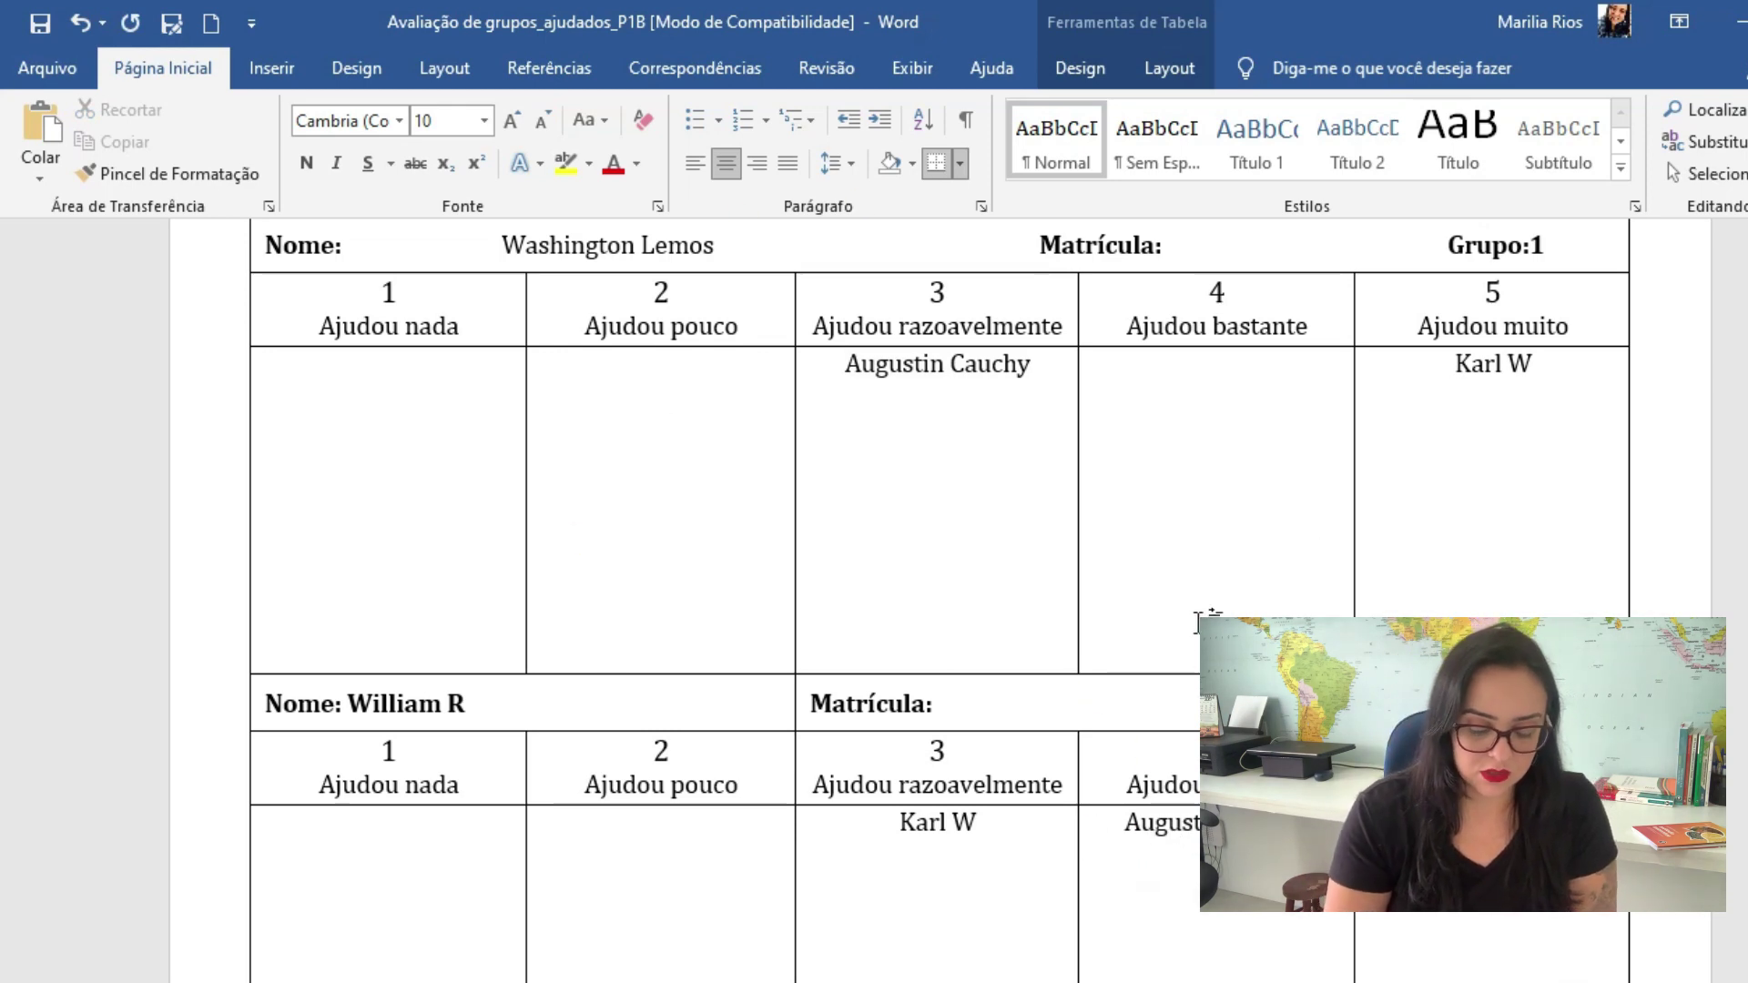
Arrange the ajudantes and ajudados evaluation documents side by side, with the start of both forms in view
key(super+Right)
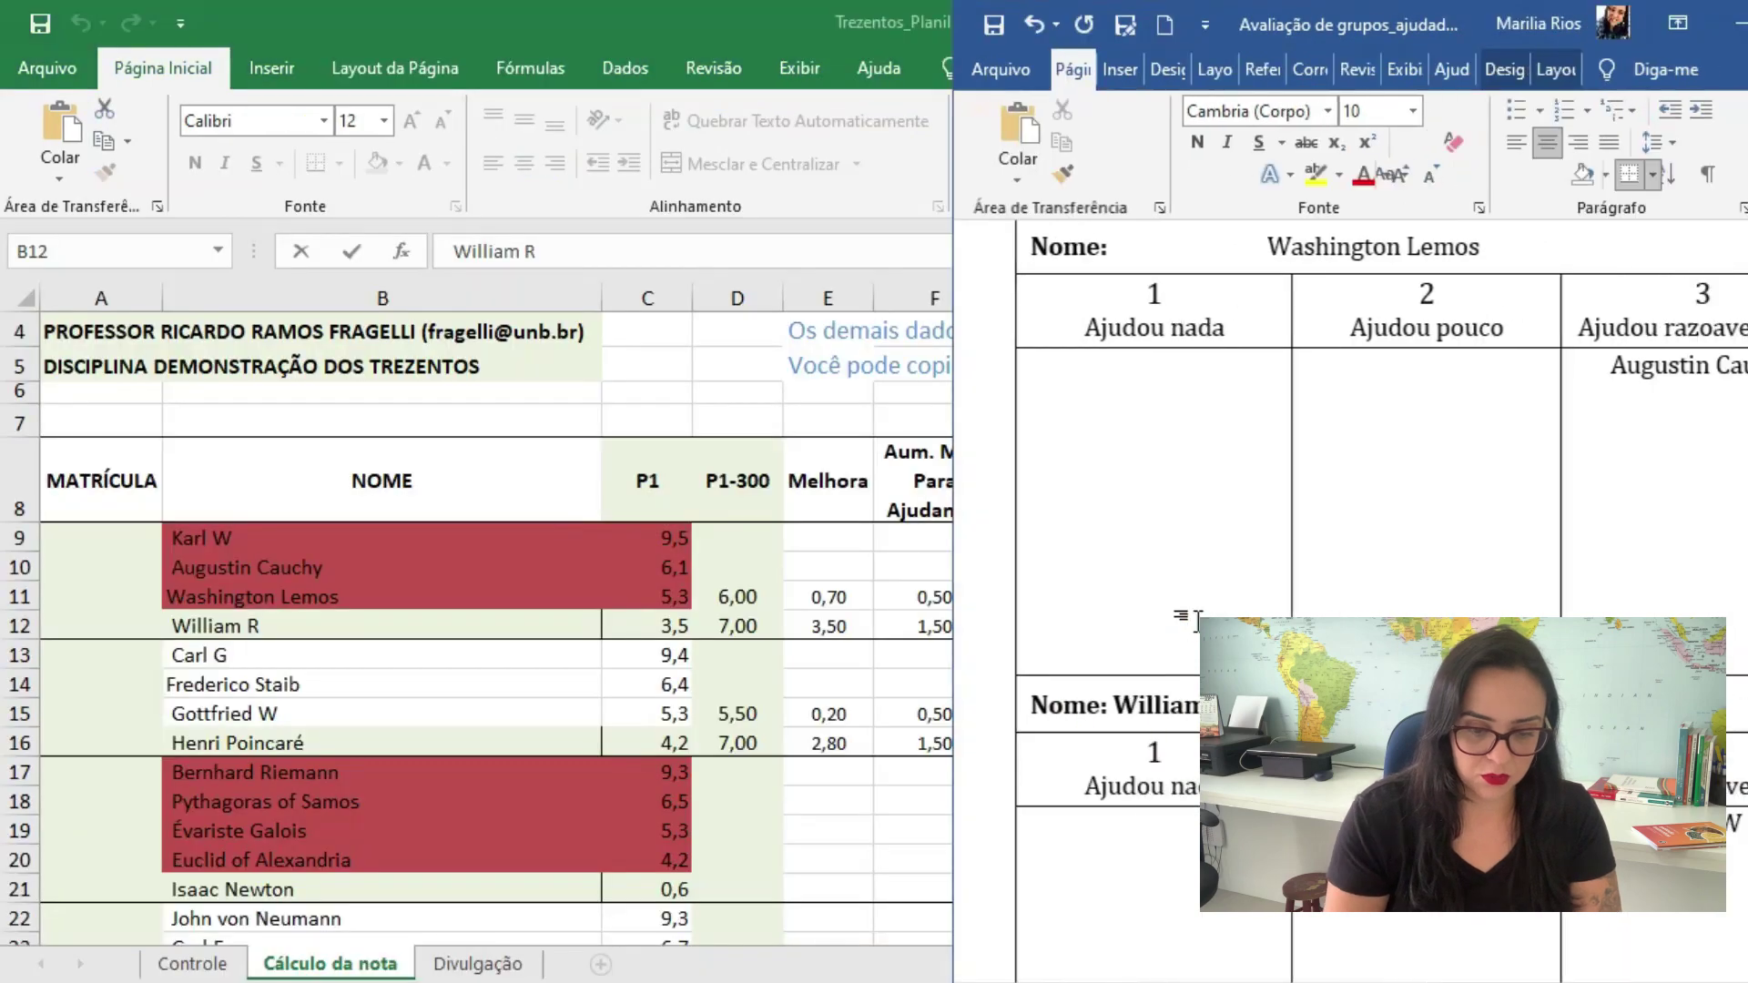
click(693, 213)
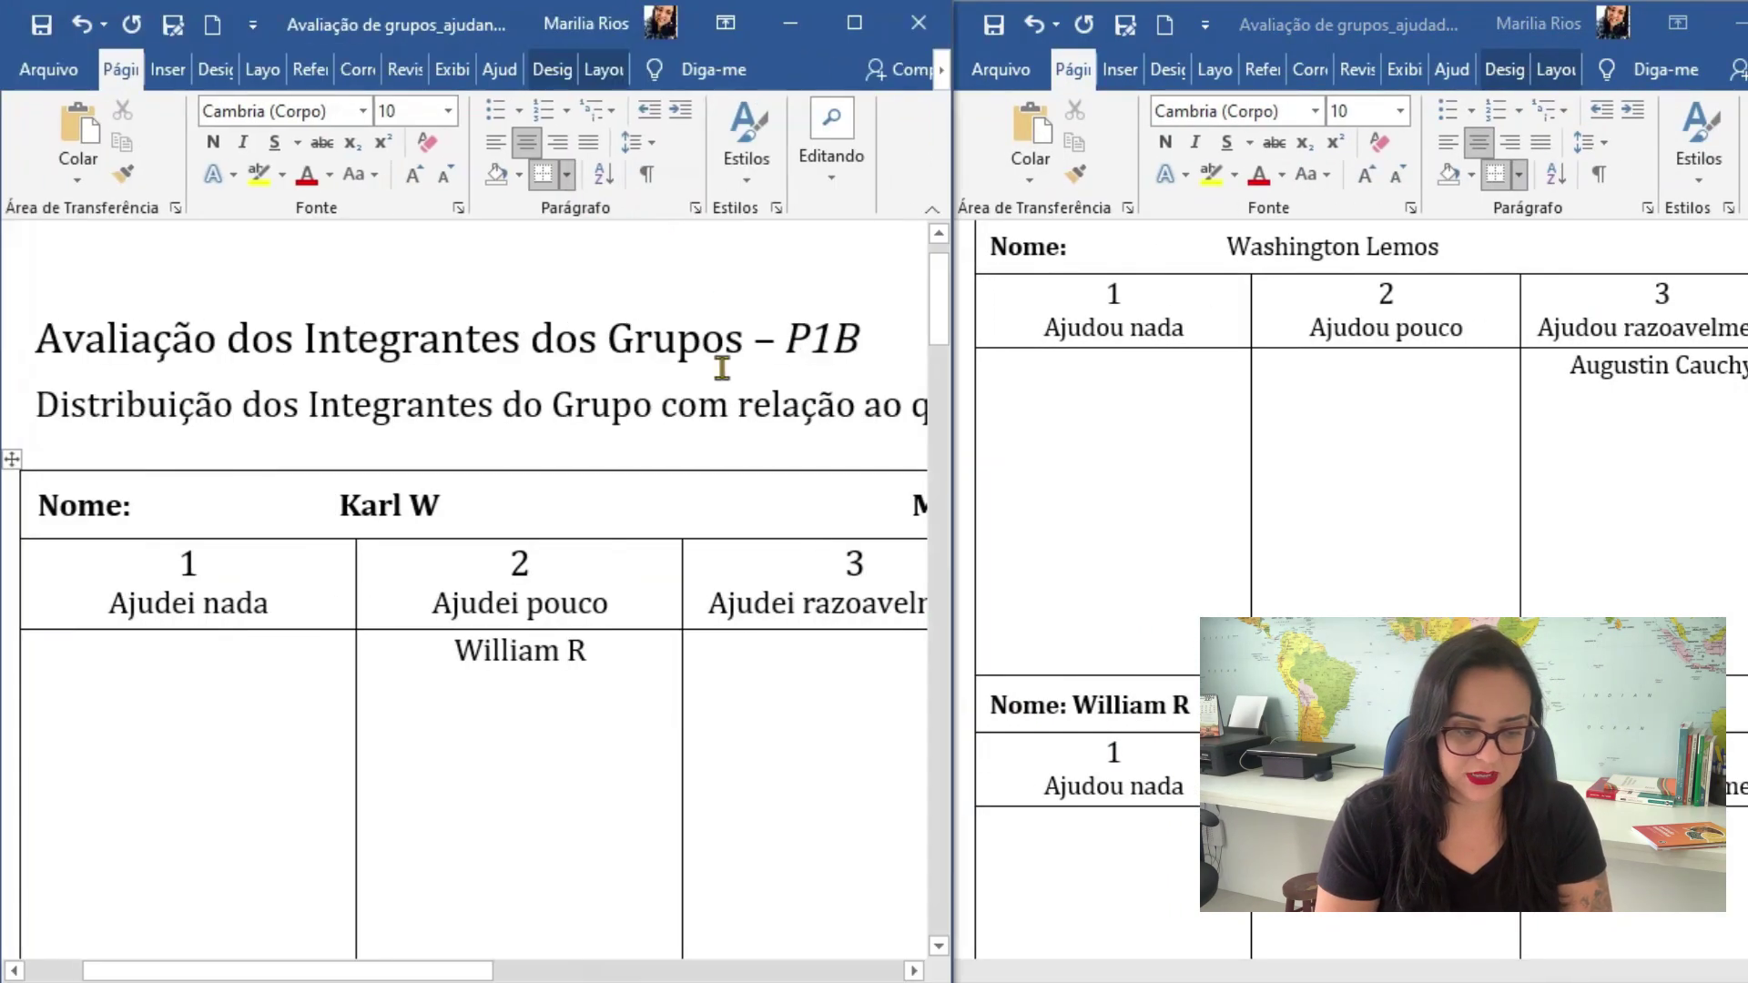
scroll(1279, 616, up, 5)
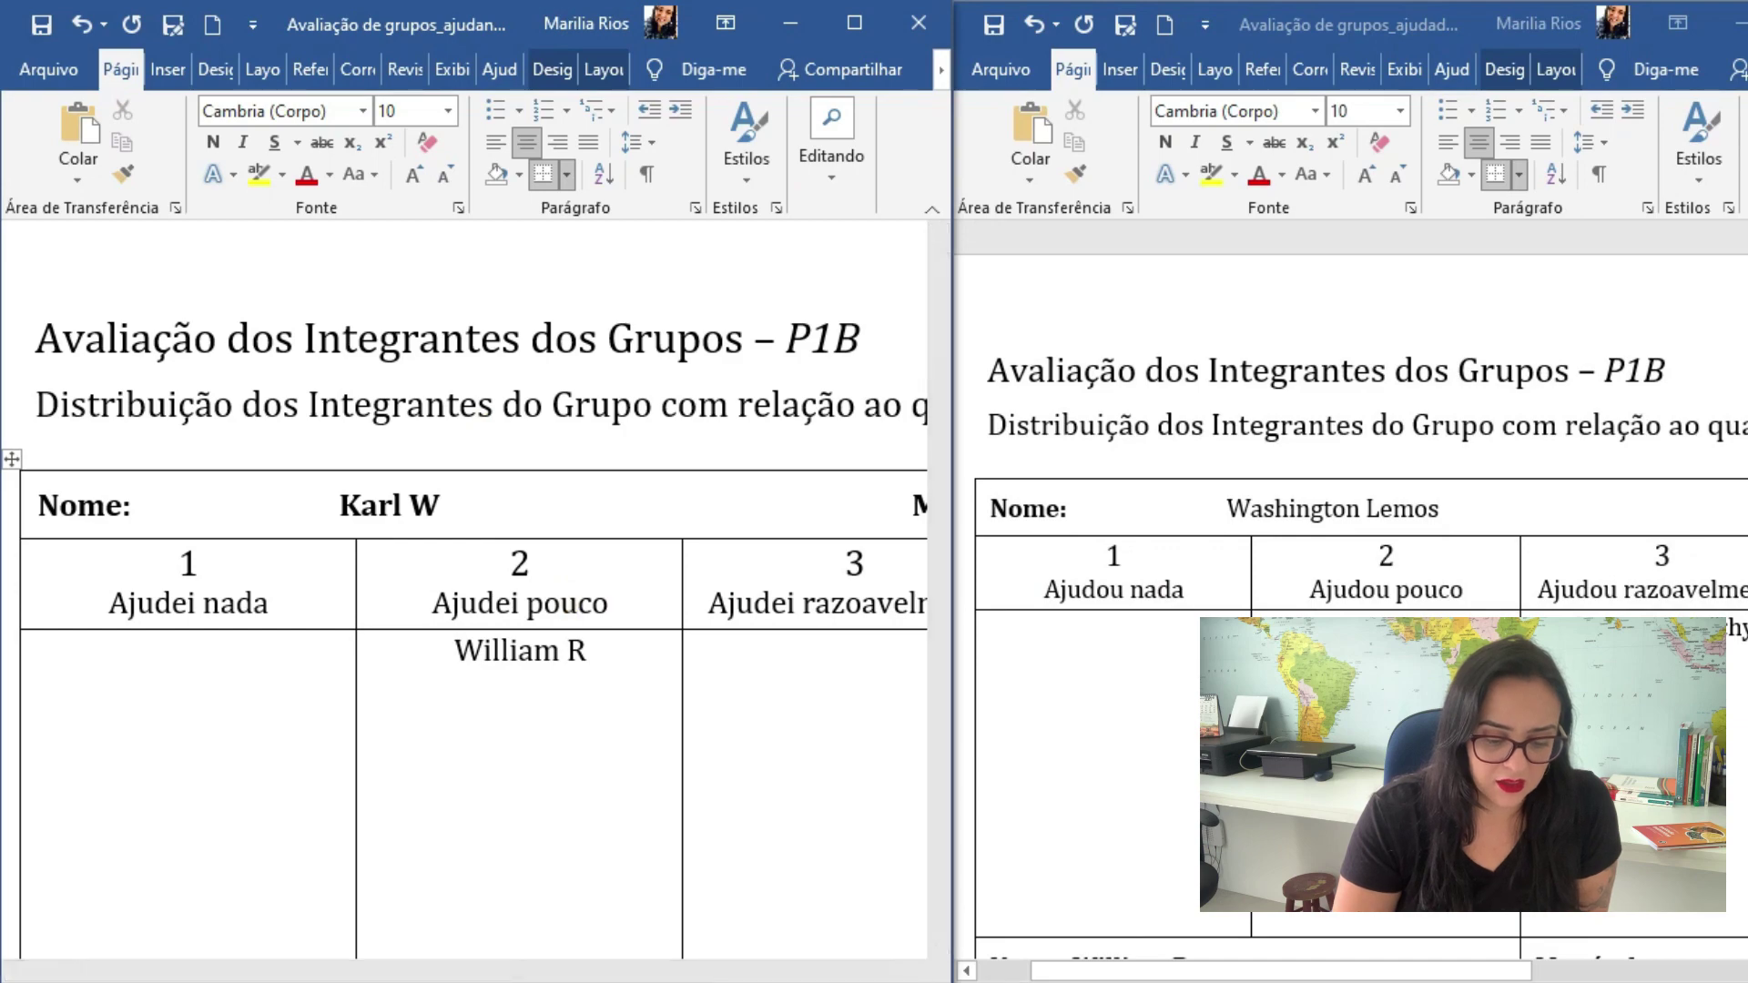
Zoom out both evaluation documents so the helper and helped-student forms can be compared side by side
scroll(689, 972, down, 6)
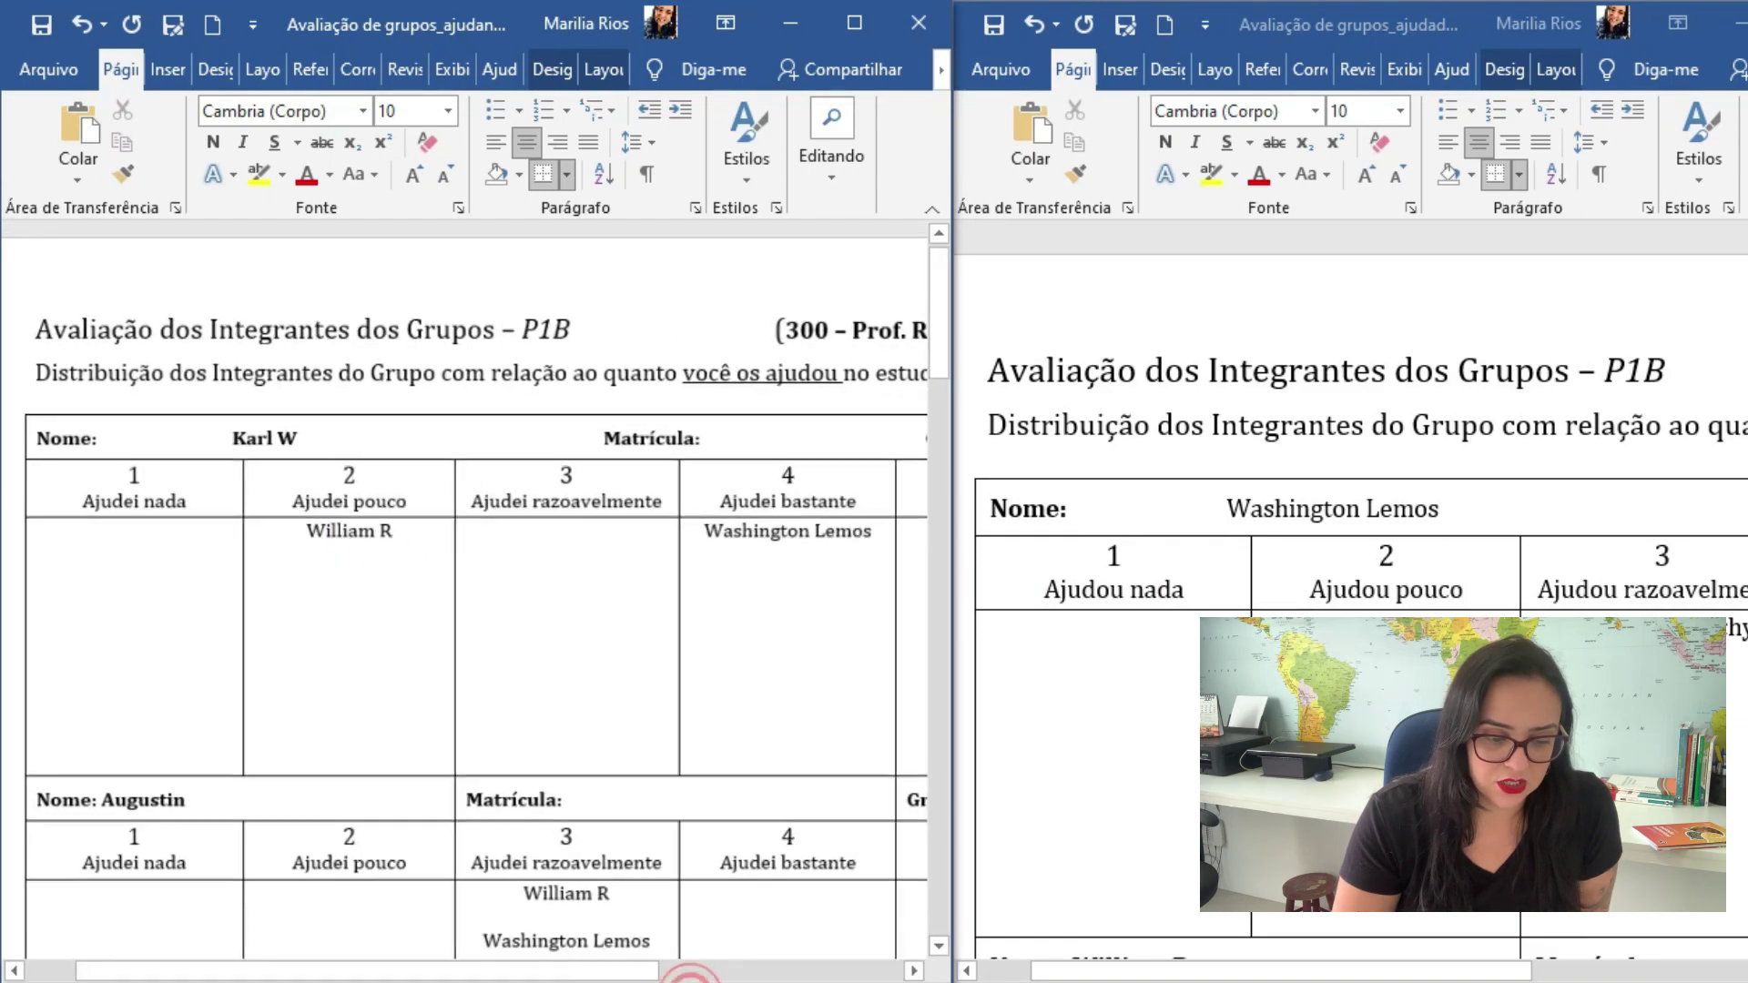
scroll(689, 972, down, 5)
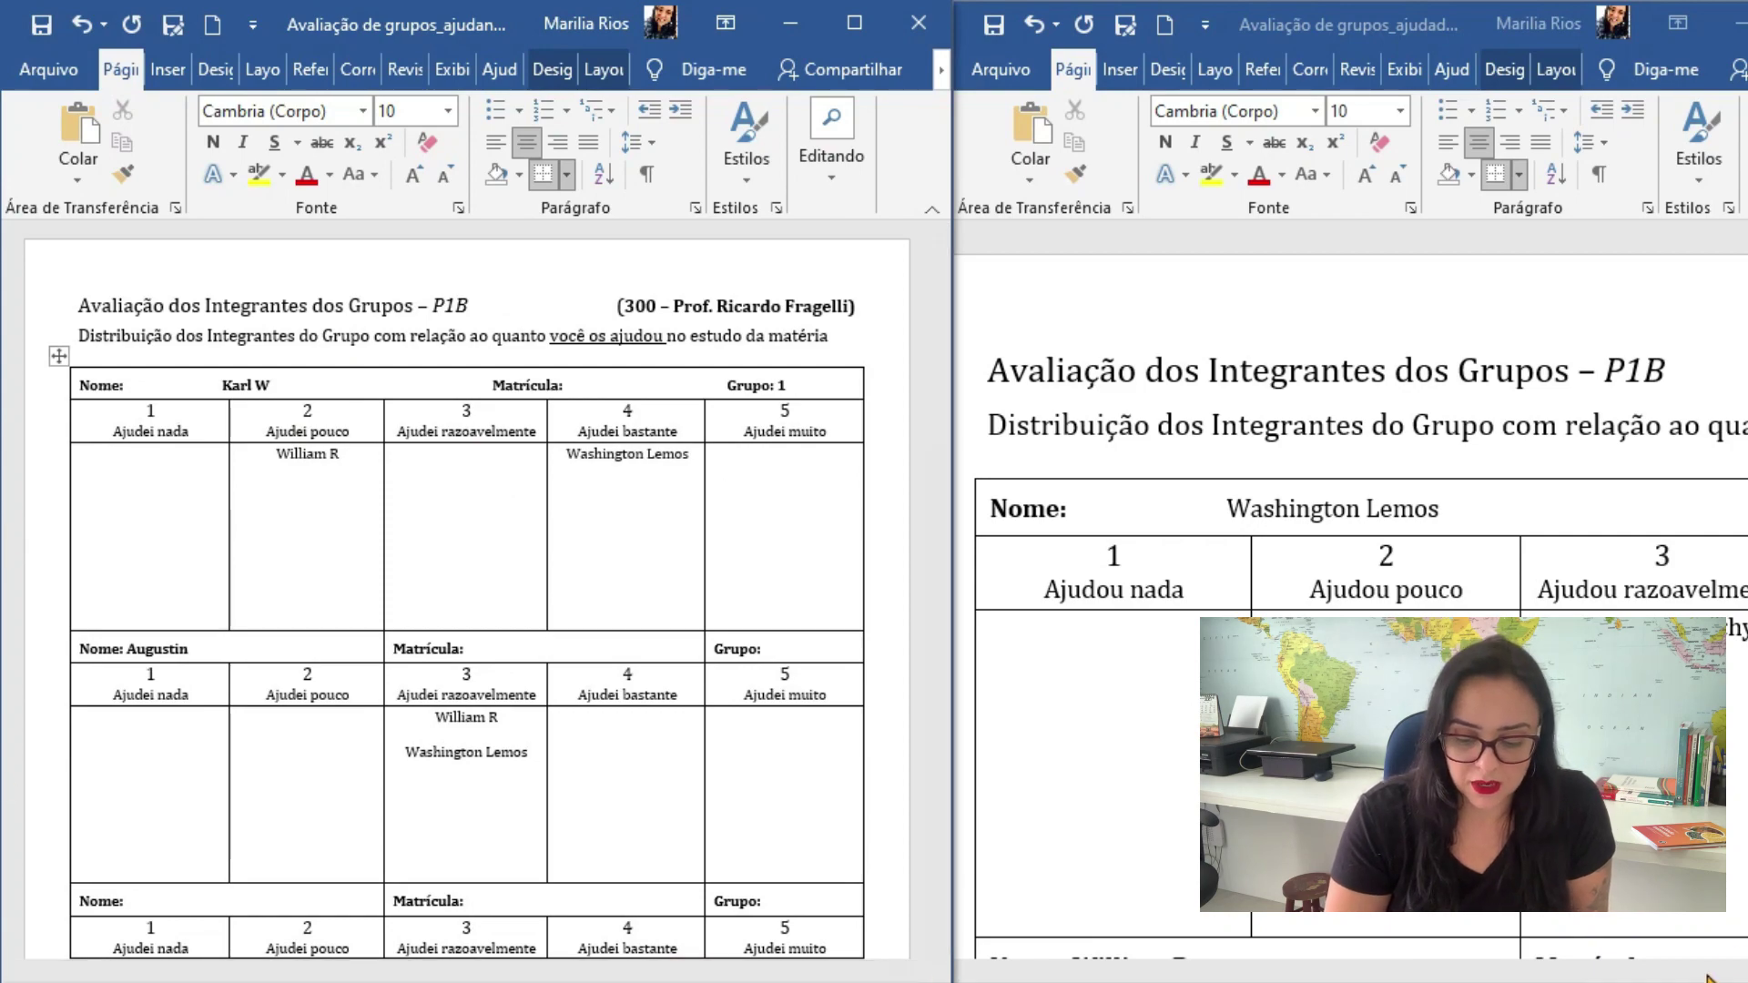
scroll(1220, 415, down, 5)
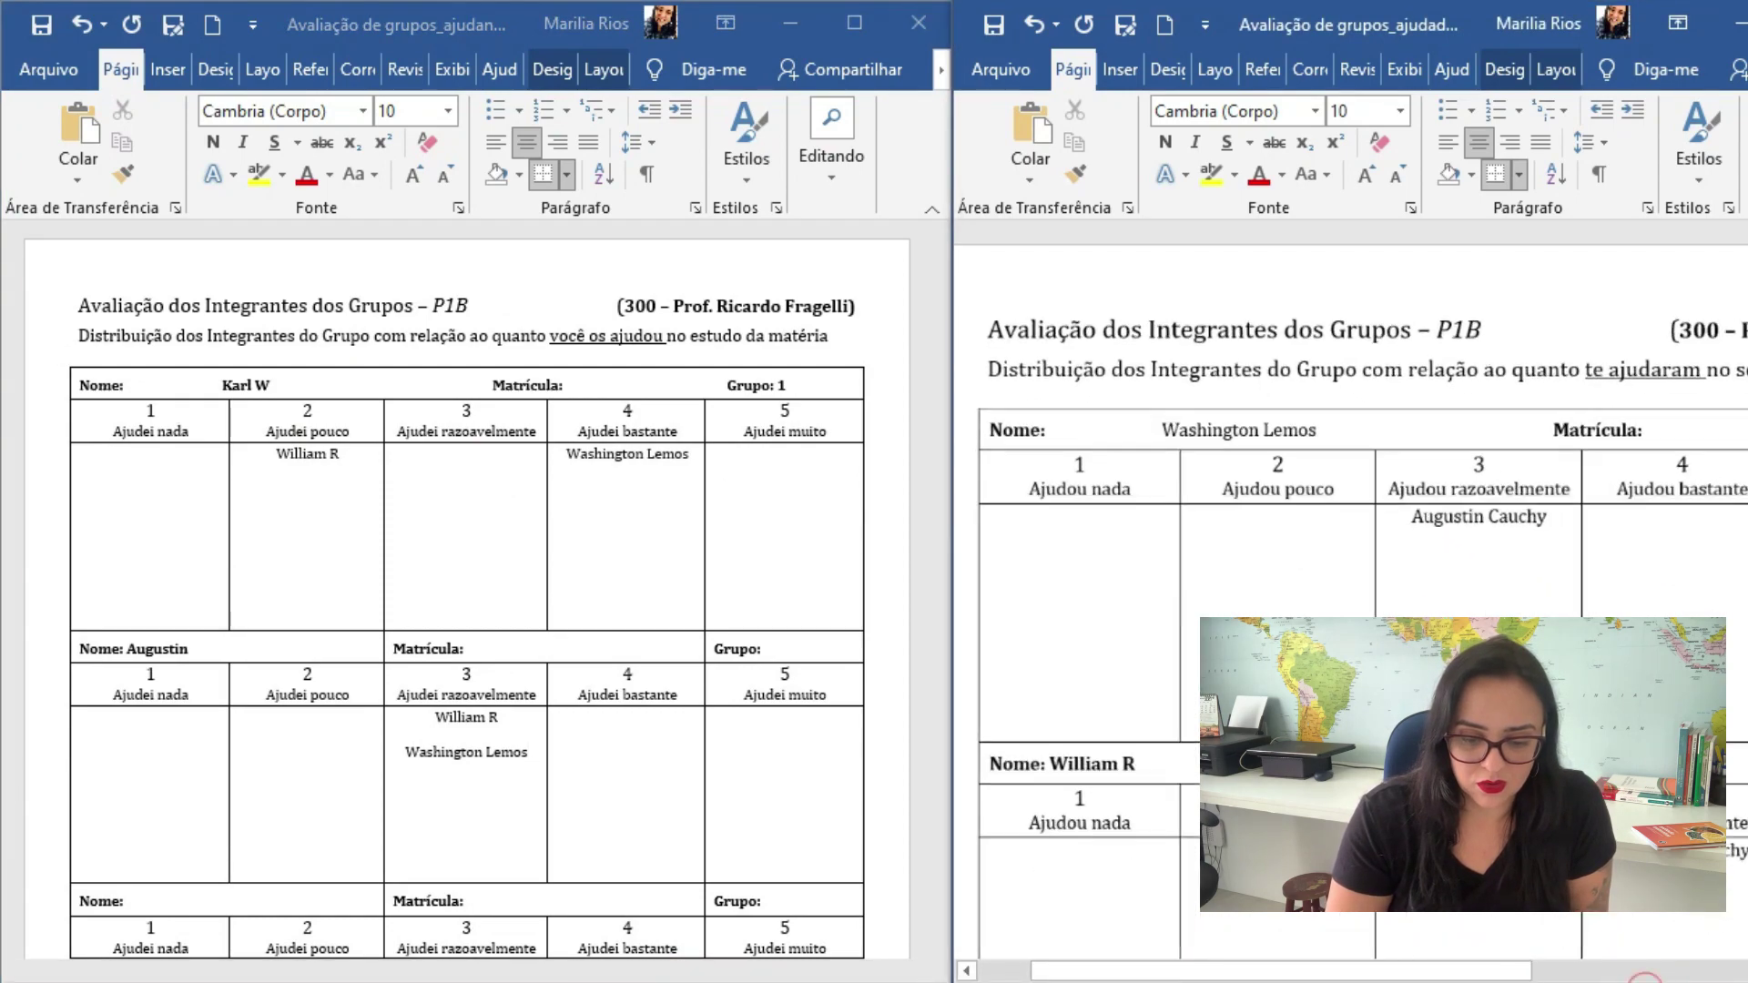
click(1259, 424)
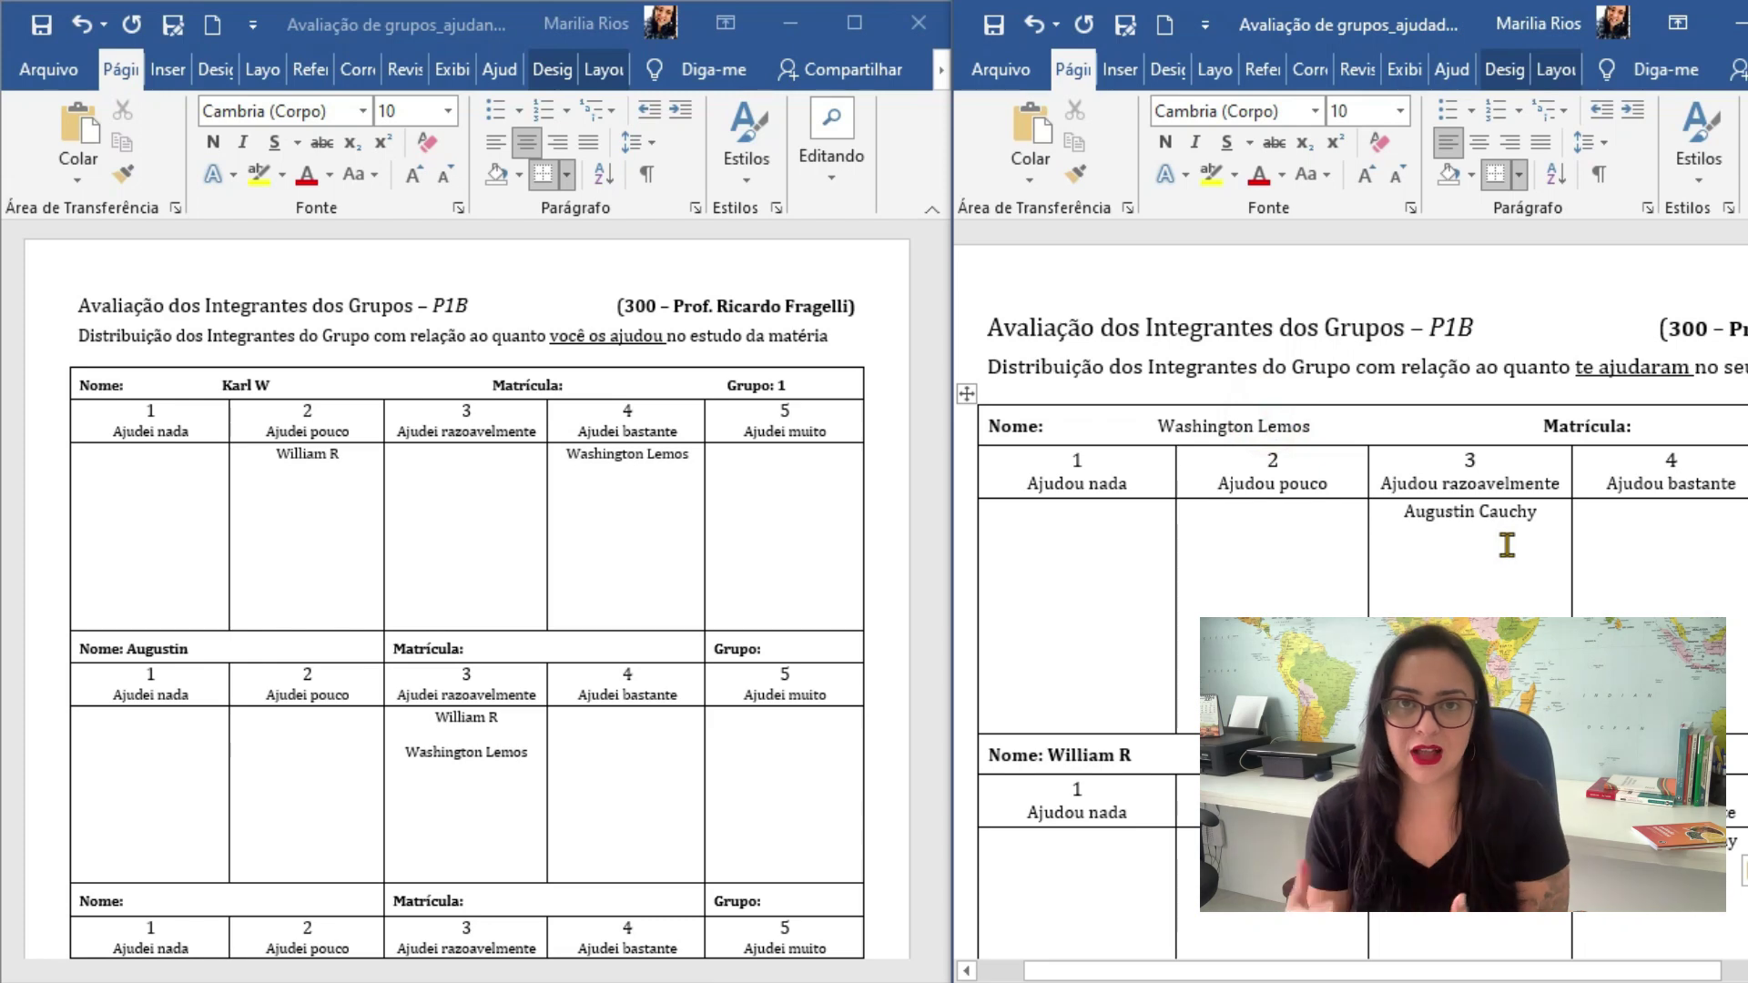
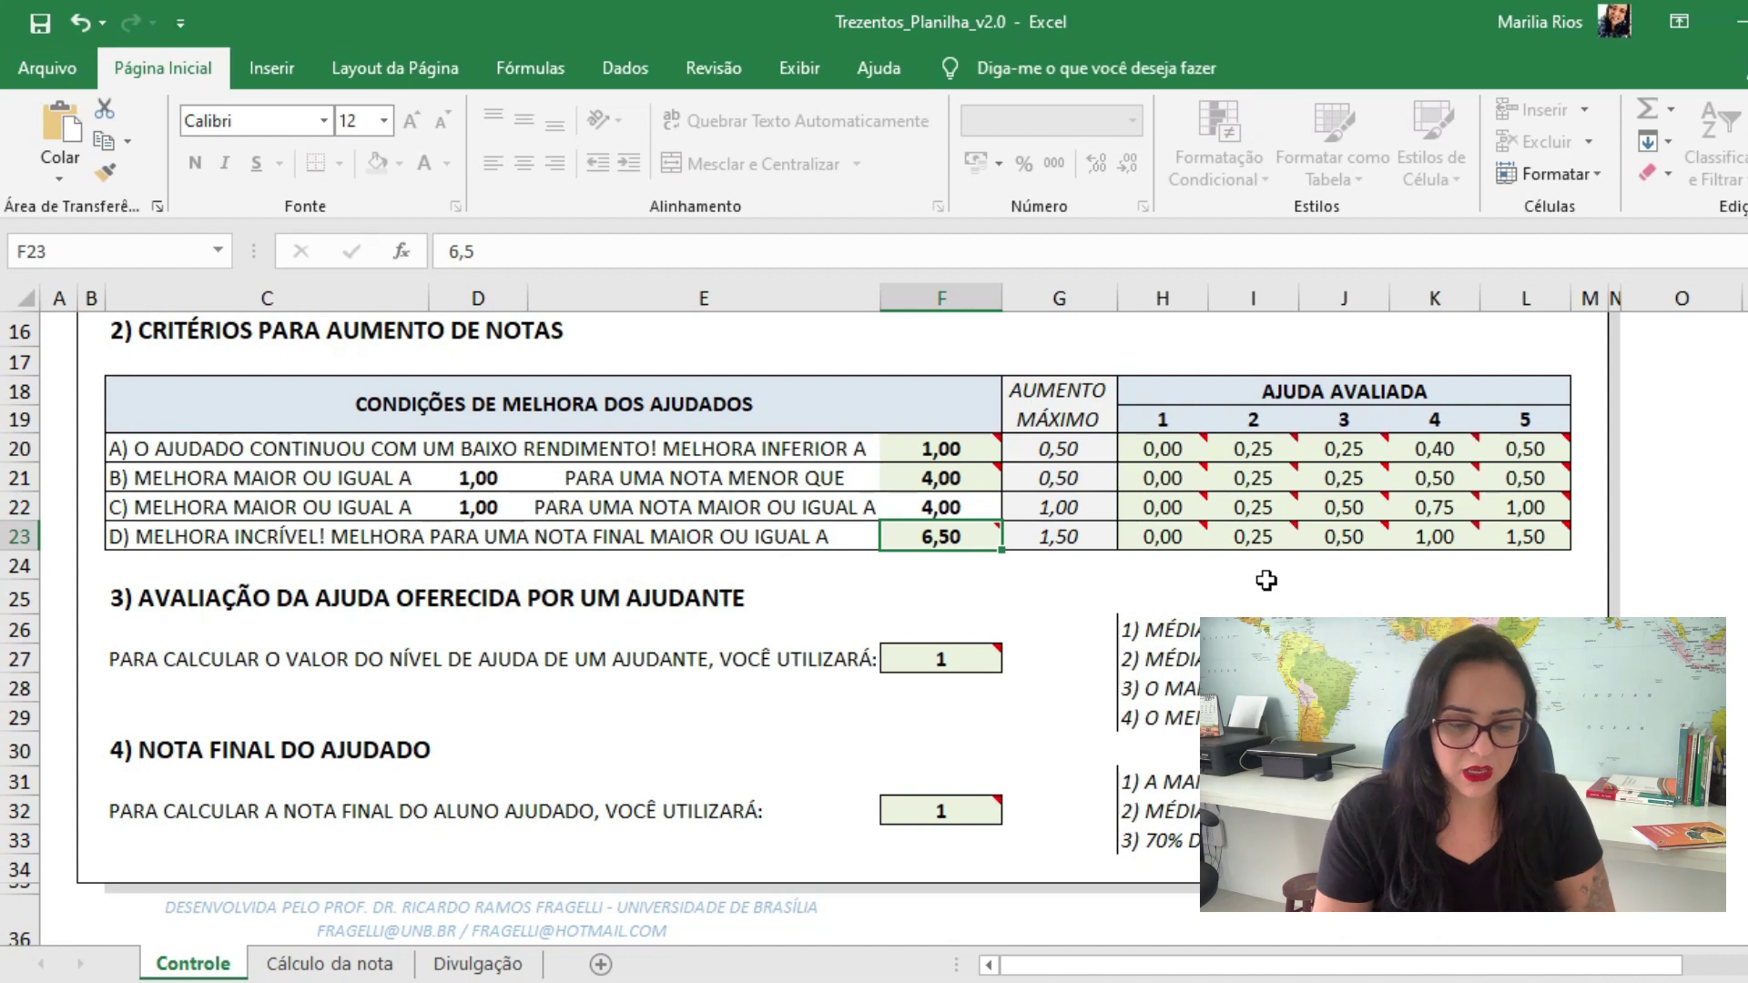
In the workbook's Controle sheet, review the improvement conditions in C20:F23 and the maximum increases in G20:G23
click(550, 404)
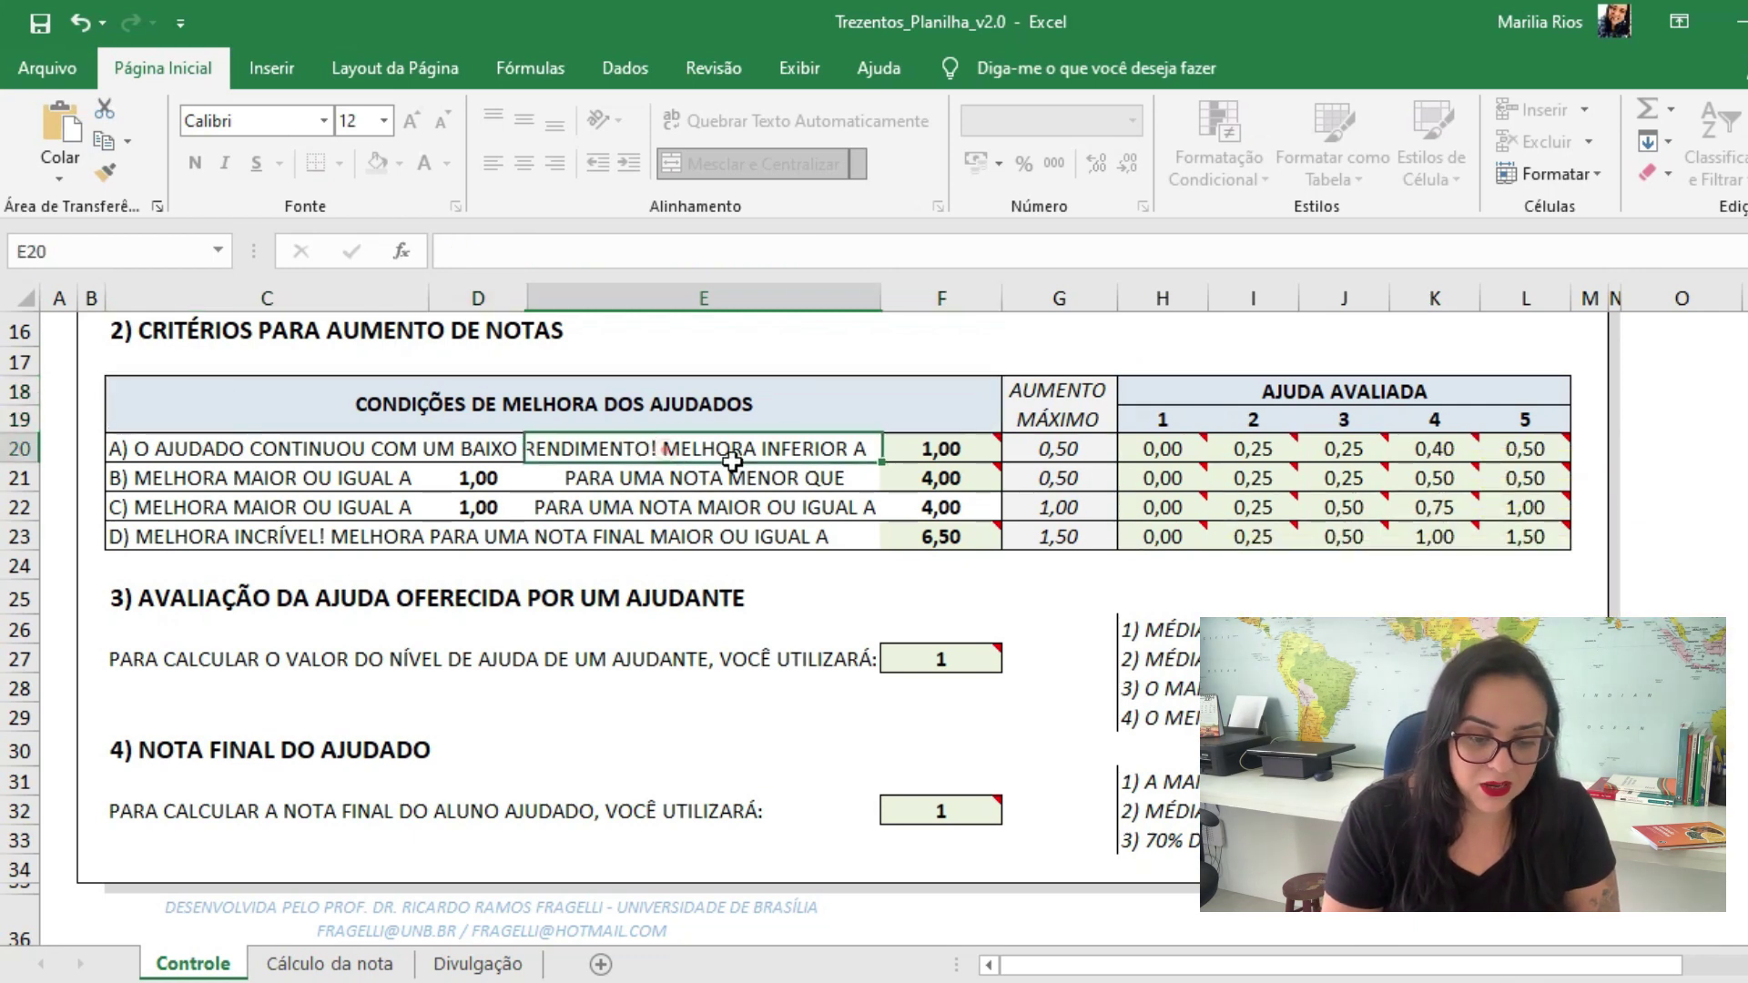
click(896, 480)
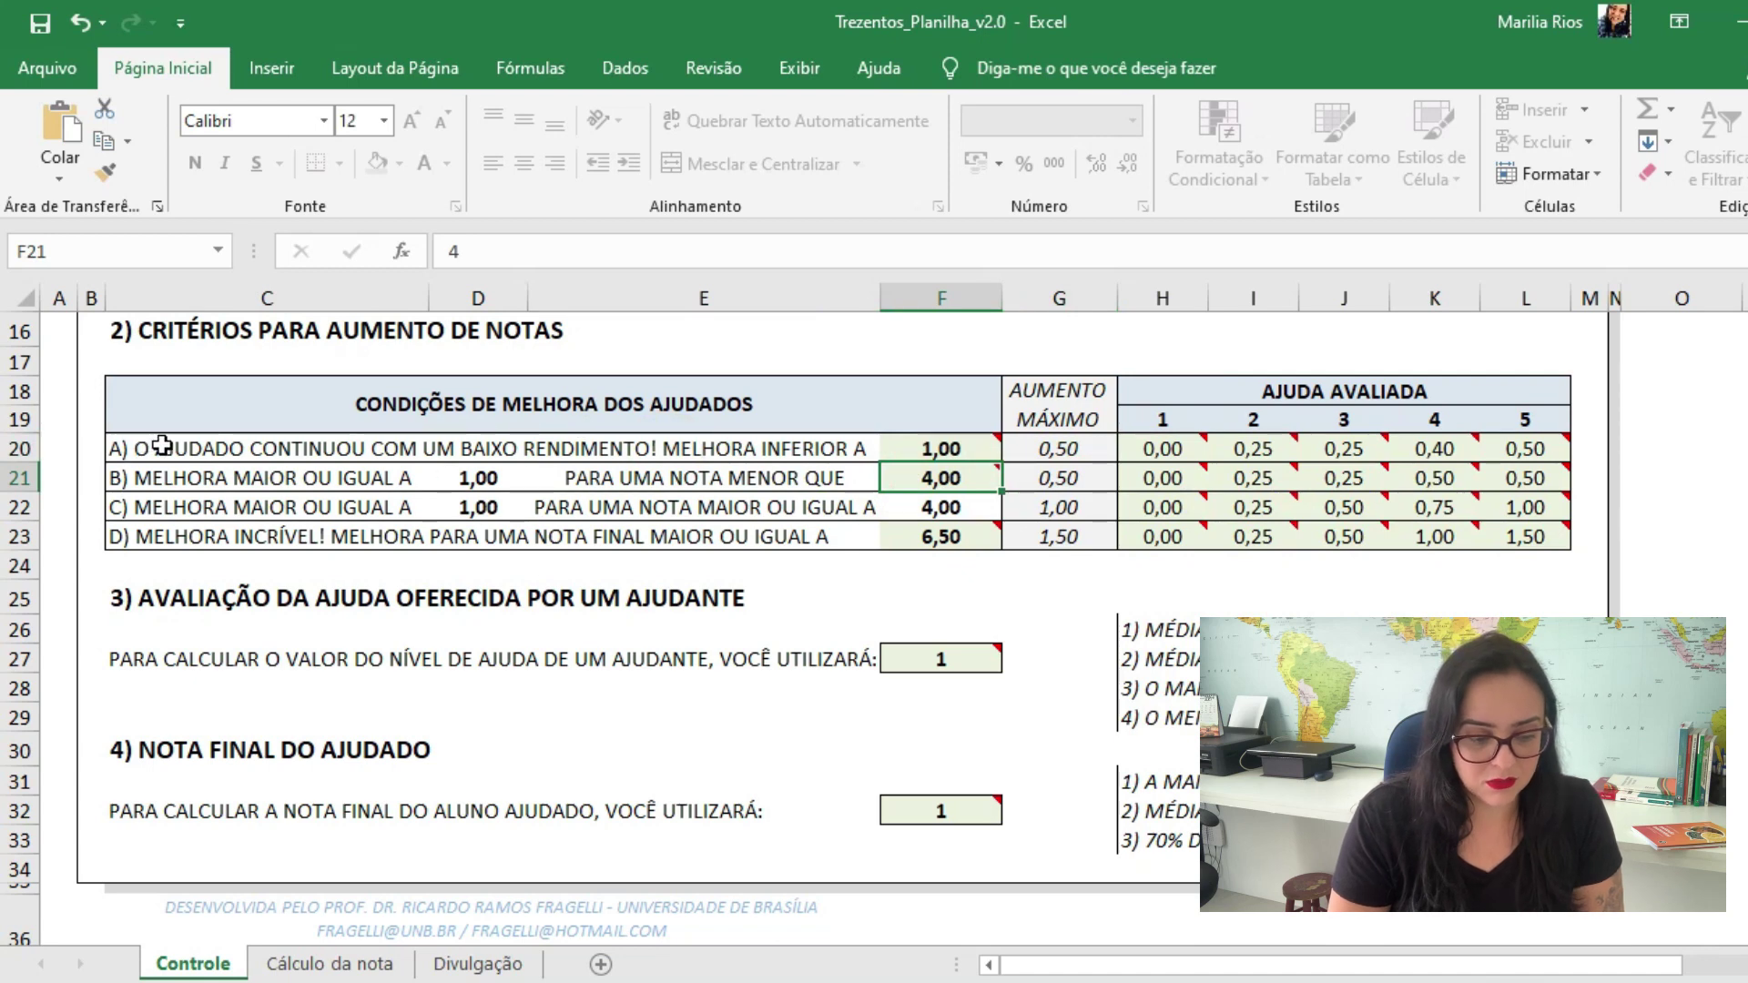
drag(136, 448, 935, 539)
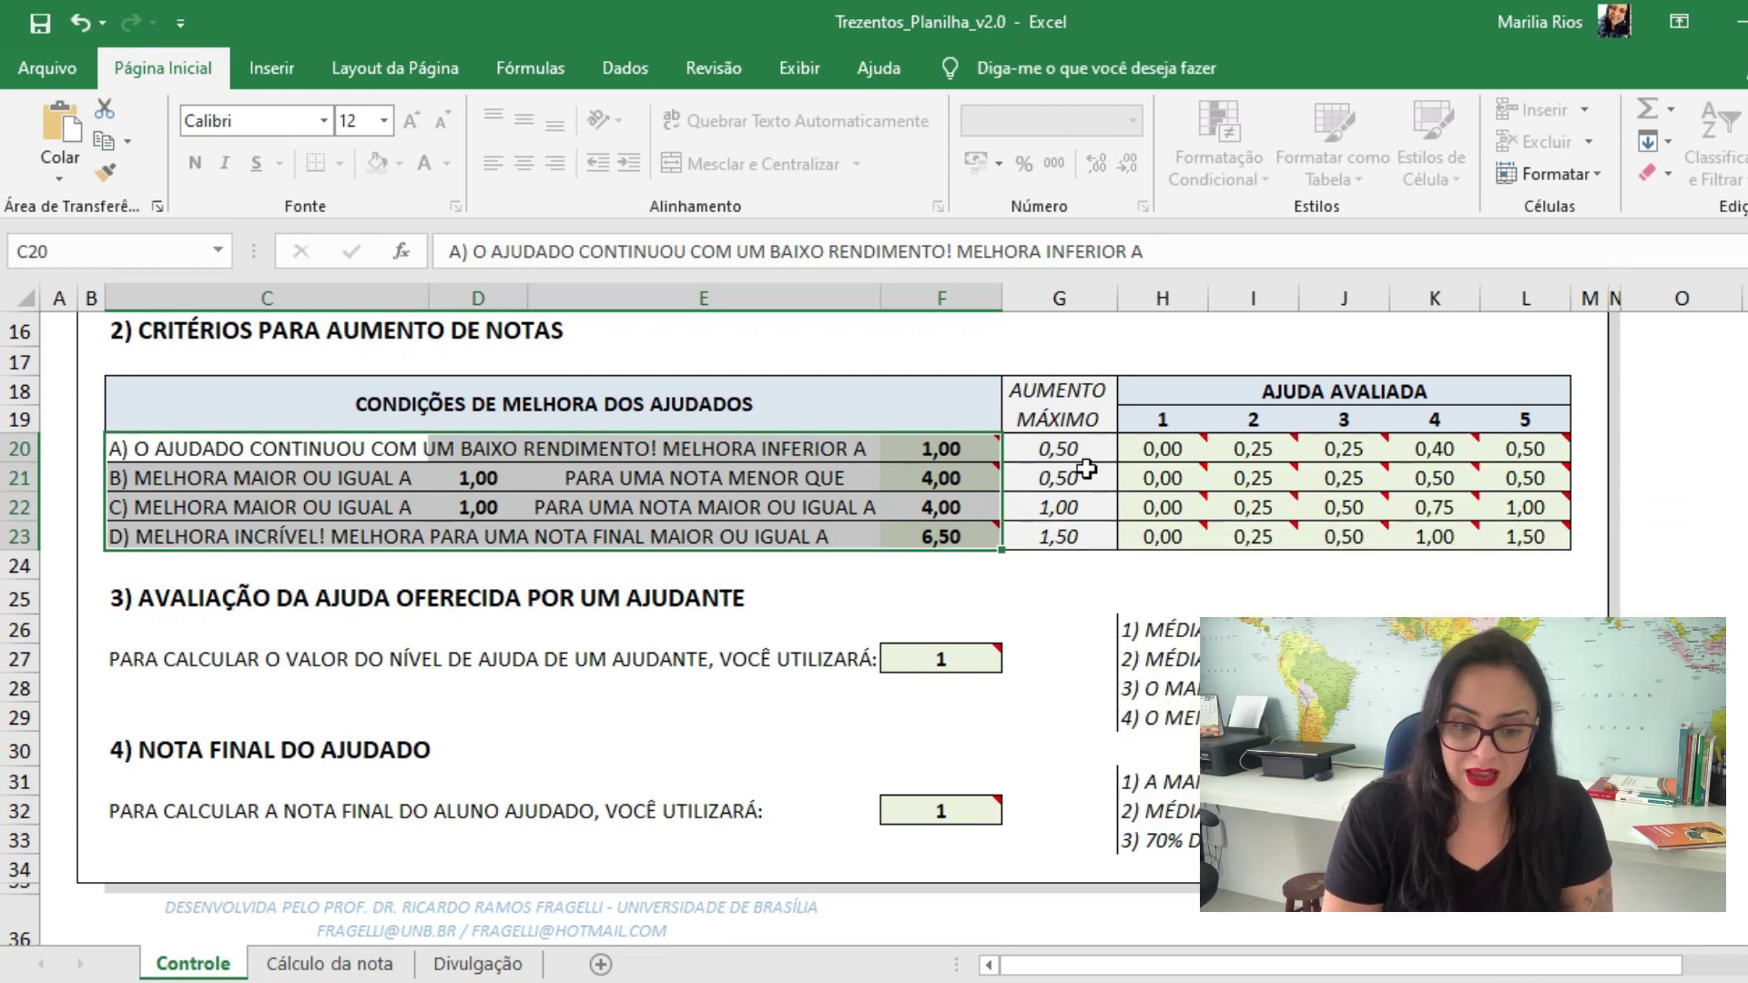
drag(1085, 455, 1101, 546)
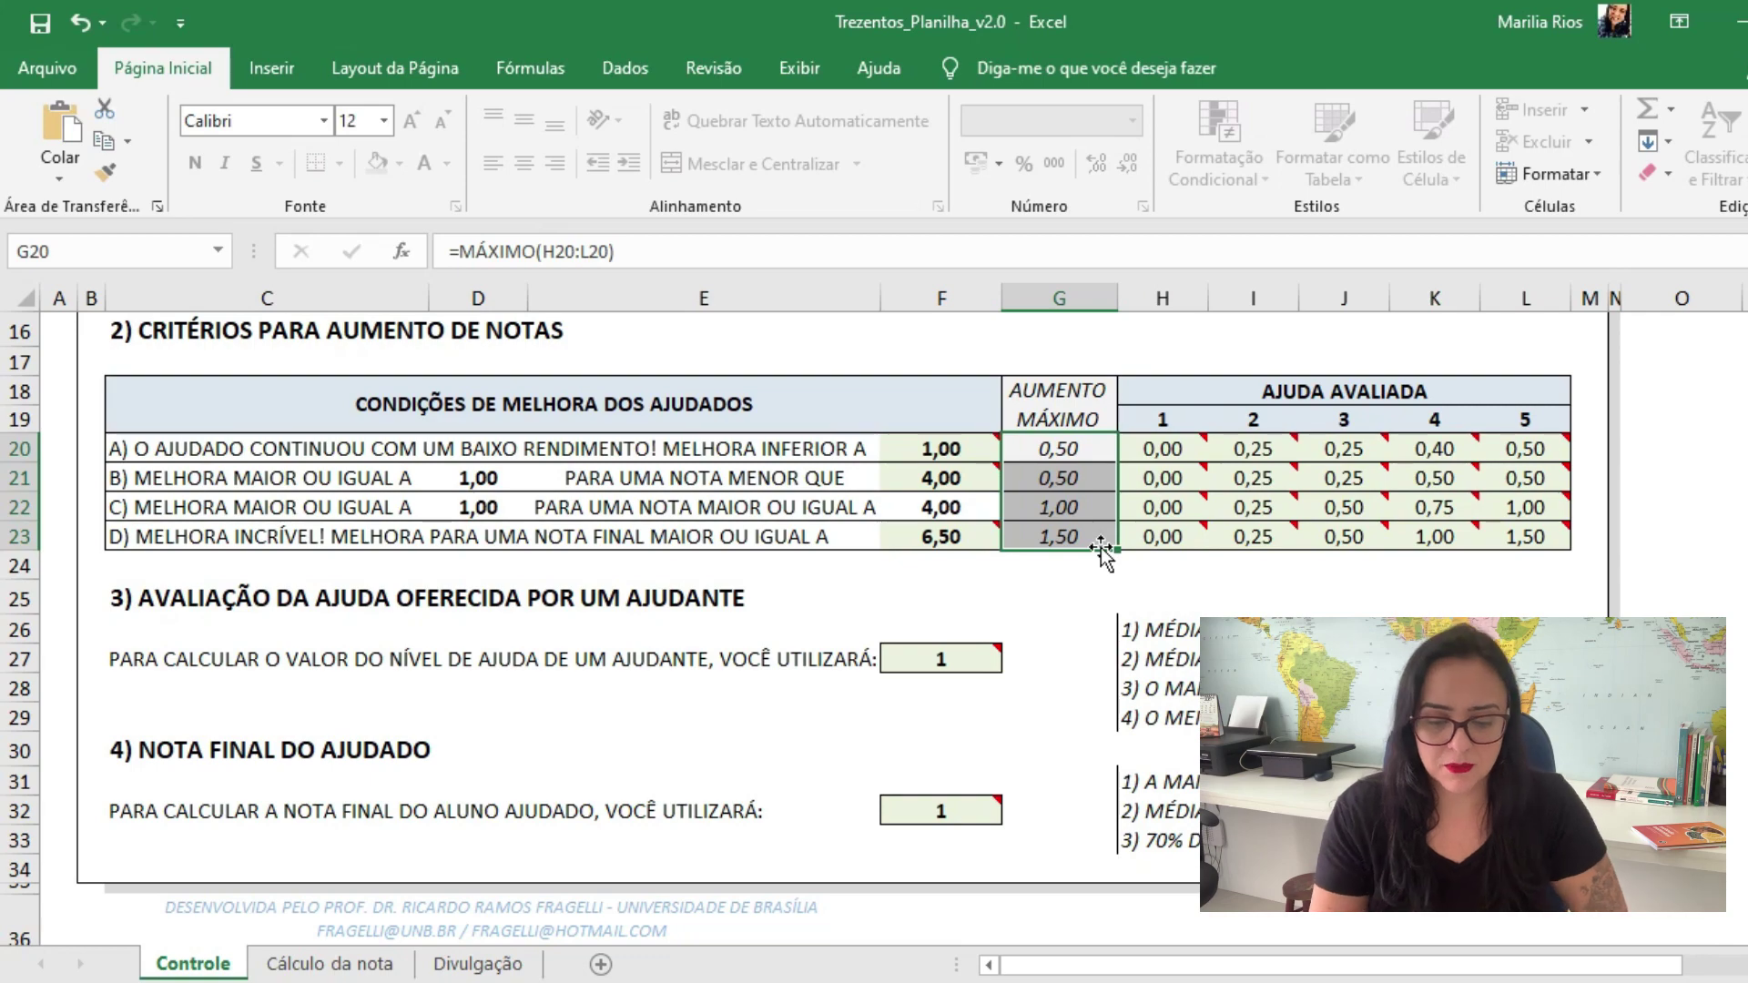
Review section 3 of the Controle sheet and its options for calculating a helper's level of help
scroll(1093, 457, down, 4)
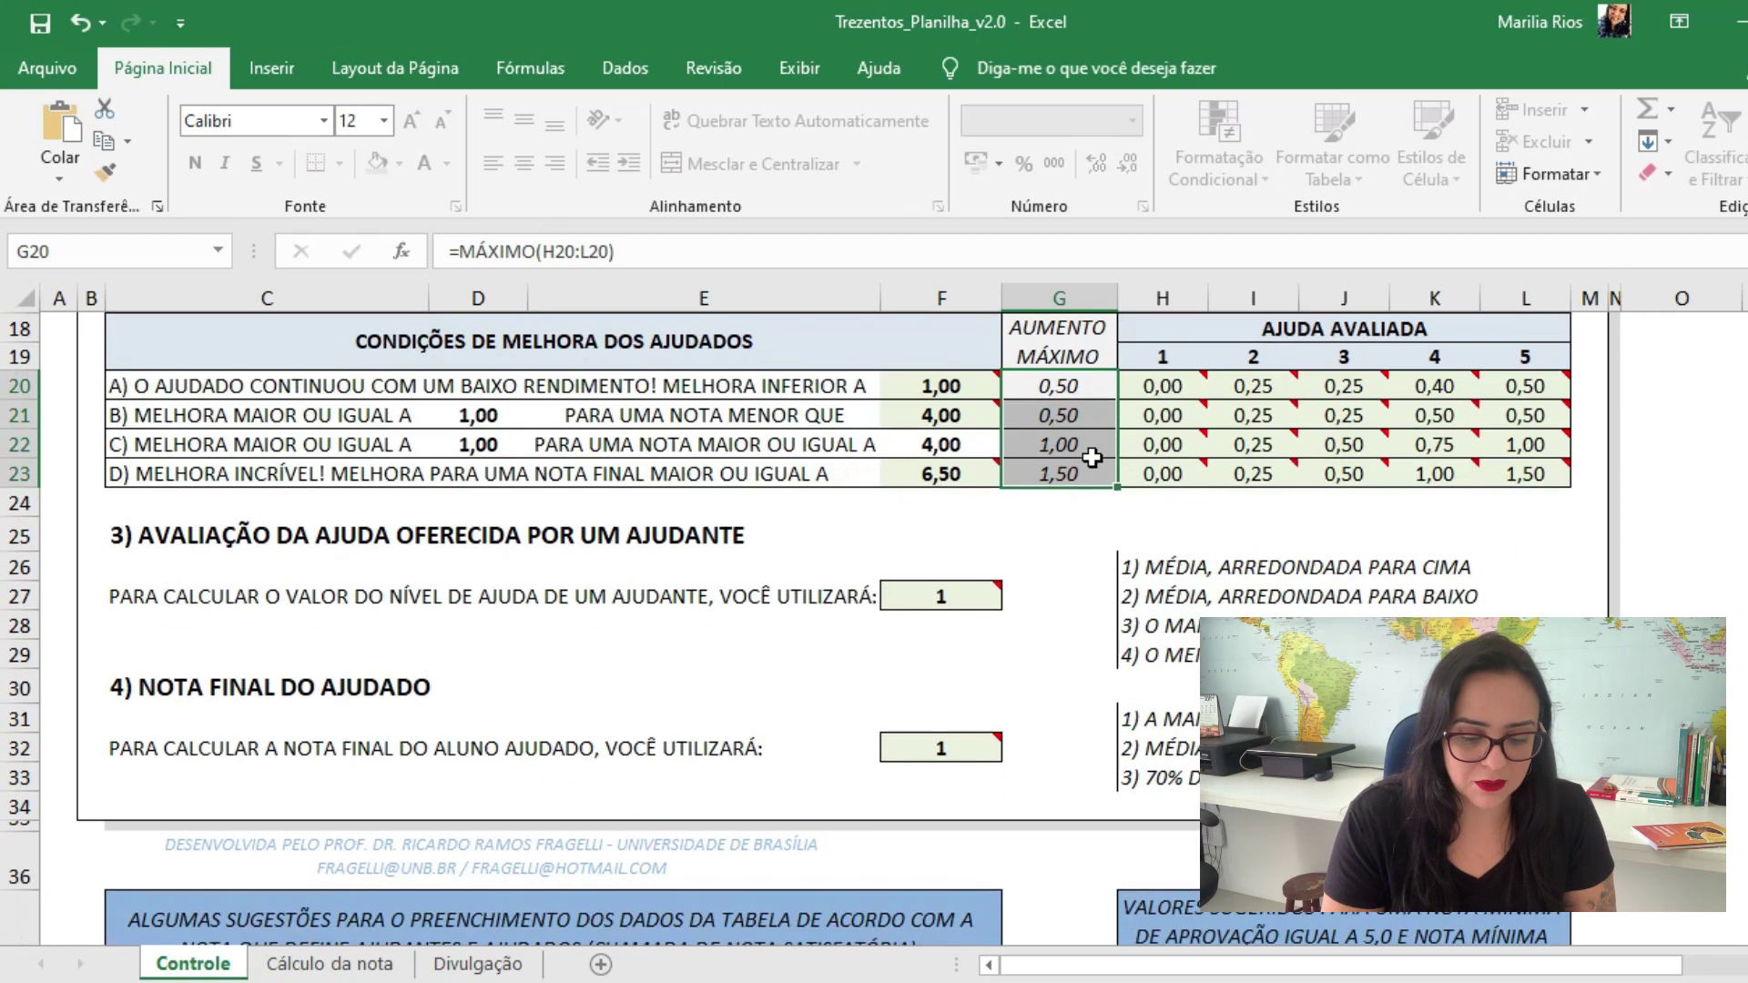
scroll(993, 585, up, 3)
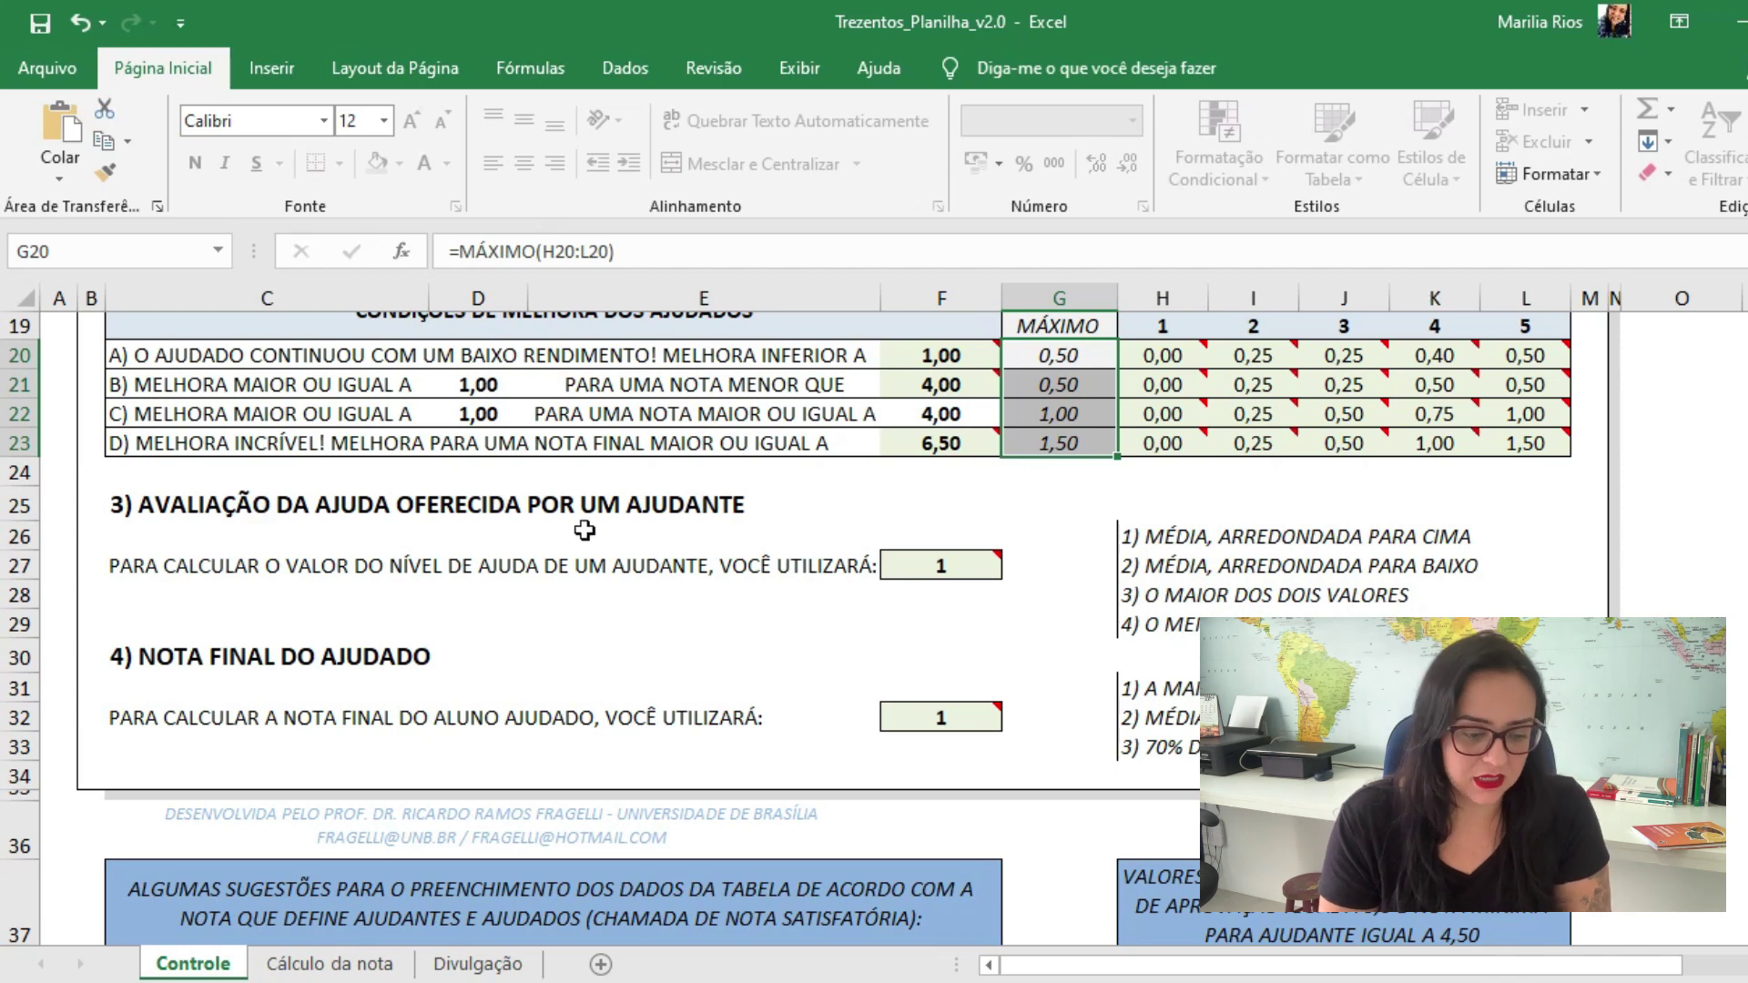
click(375, 566)
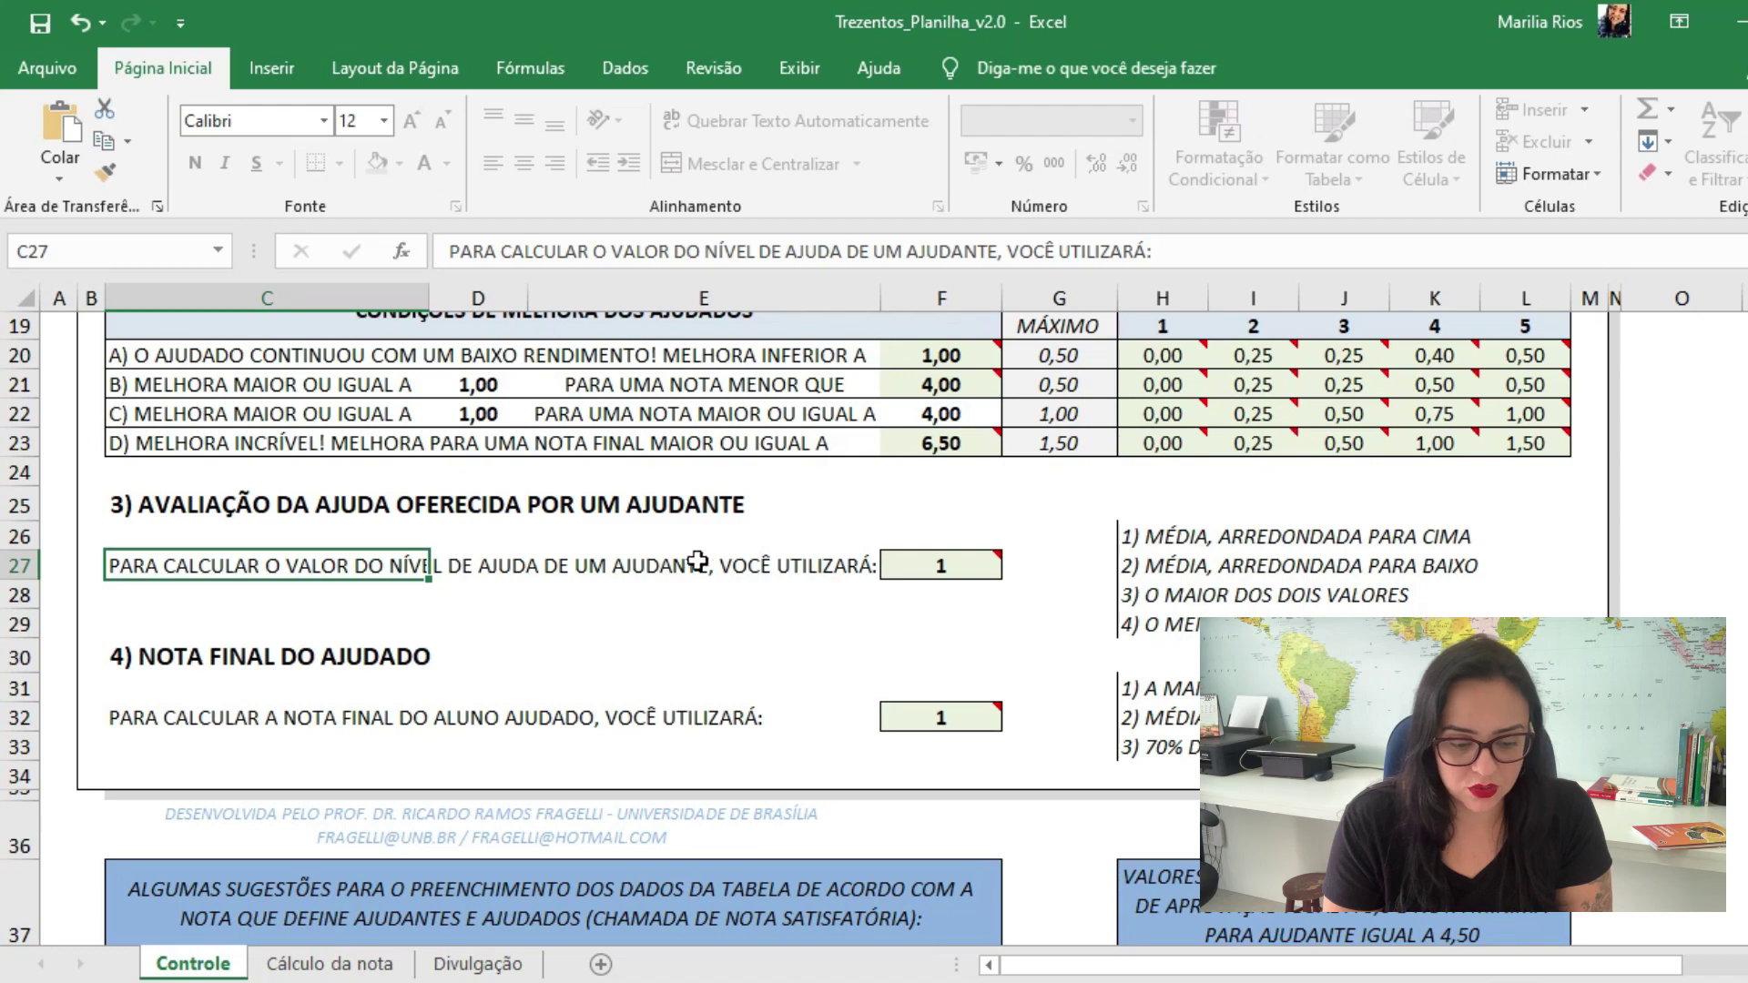
click(1217, 540)
click(1518, 546)
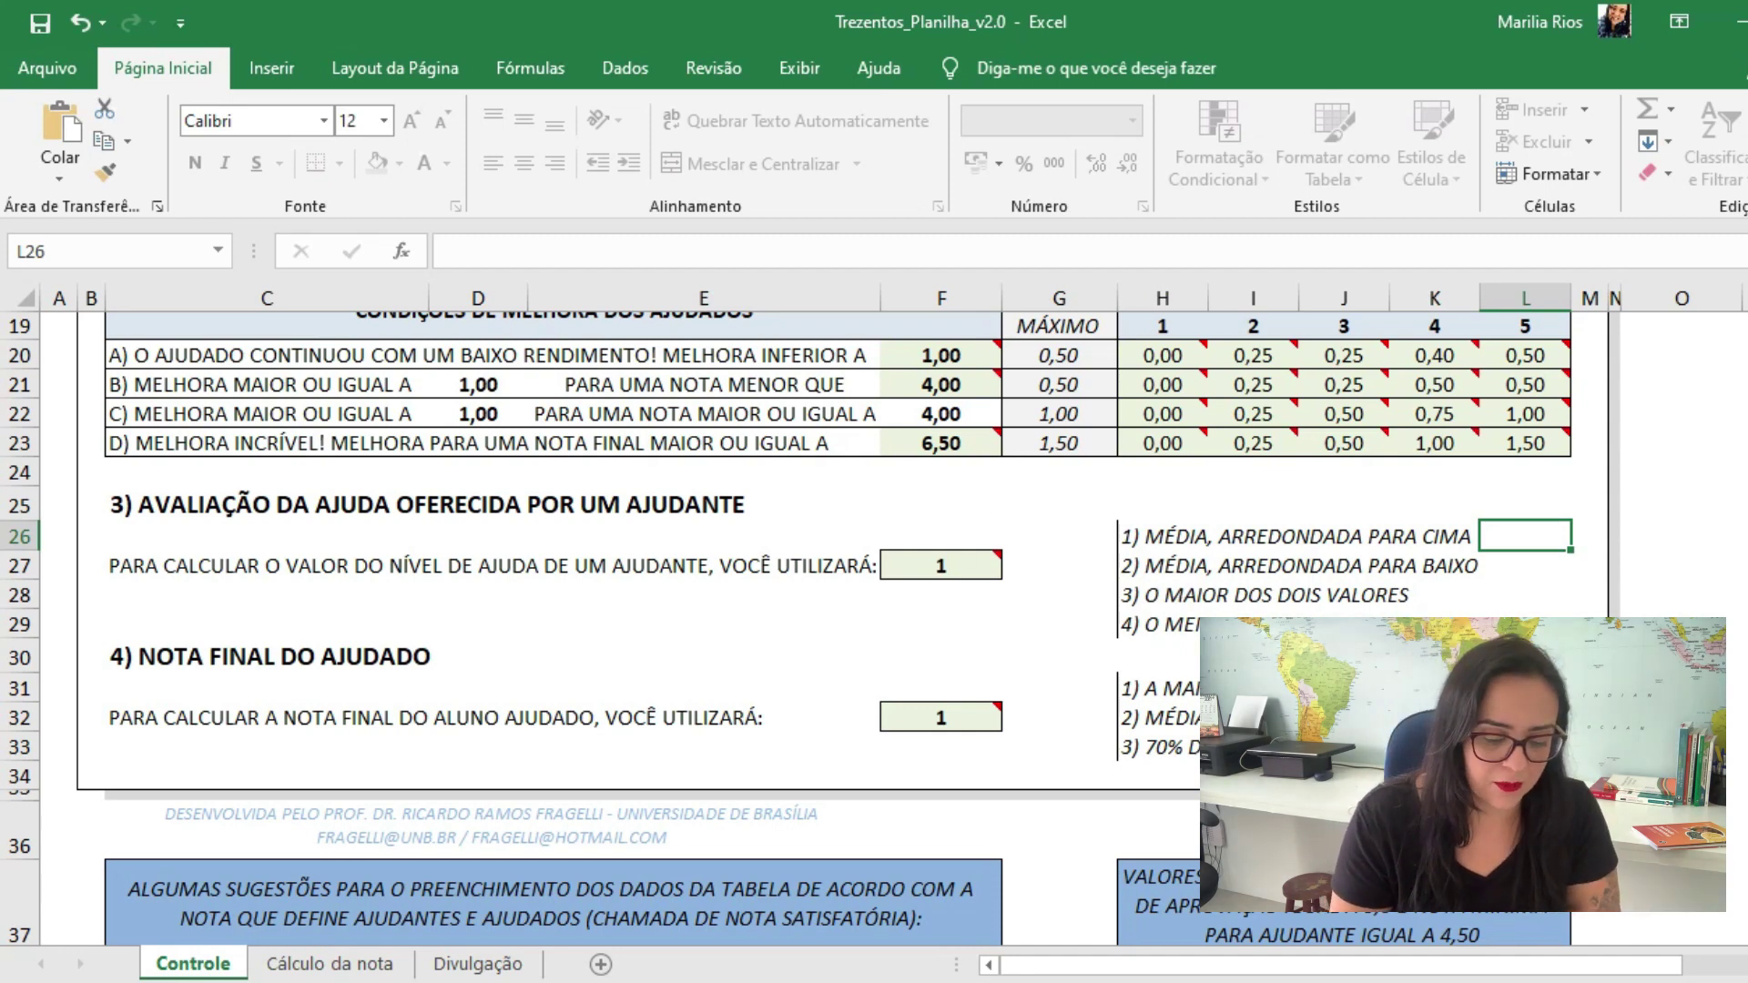
In the Cálculo da nota sheet, examine group 1's P1 and P1-300 grades, Melhora, and Aum. Máx. Para Ajudantes in rows 11 and 12
click(513, 981)
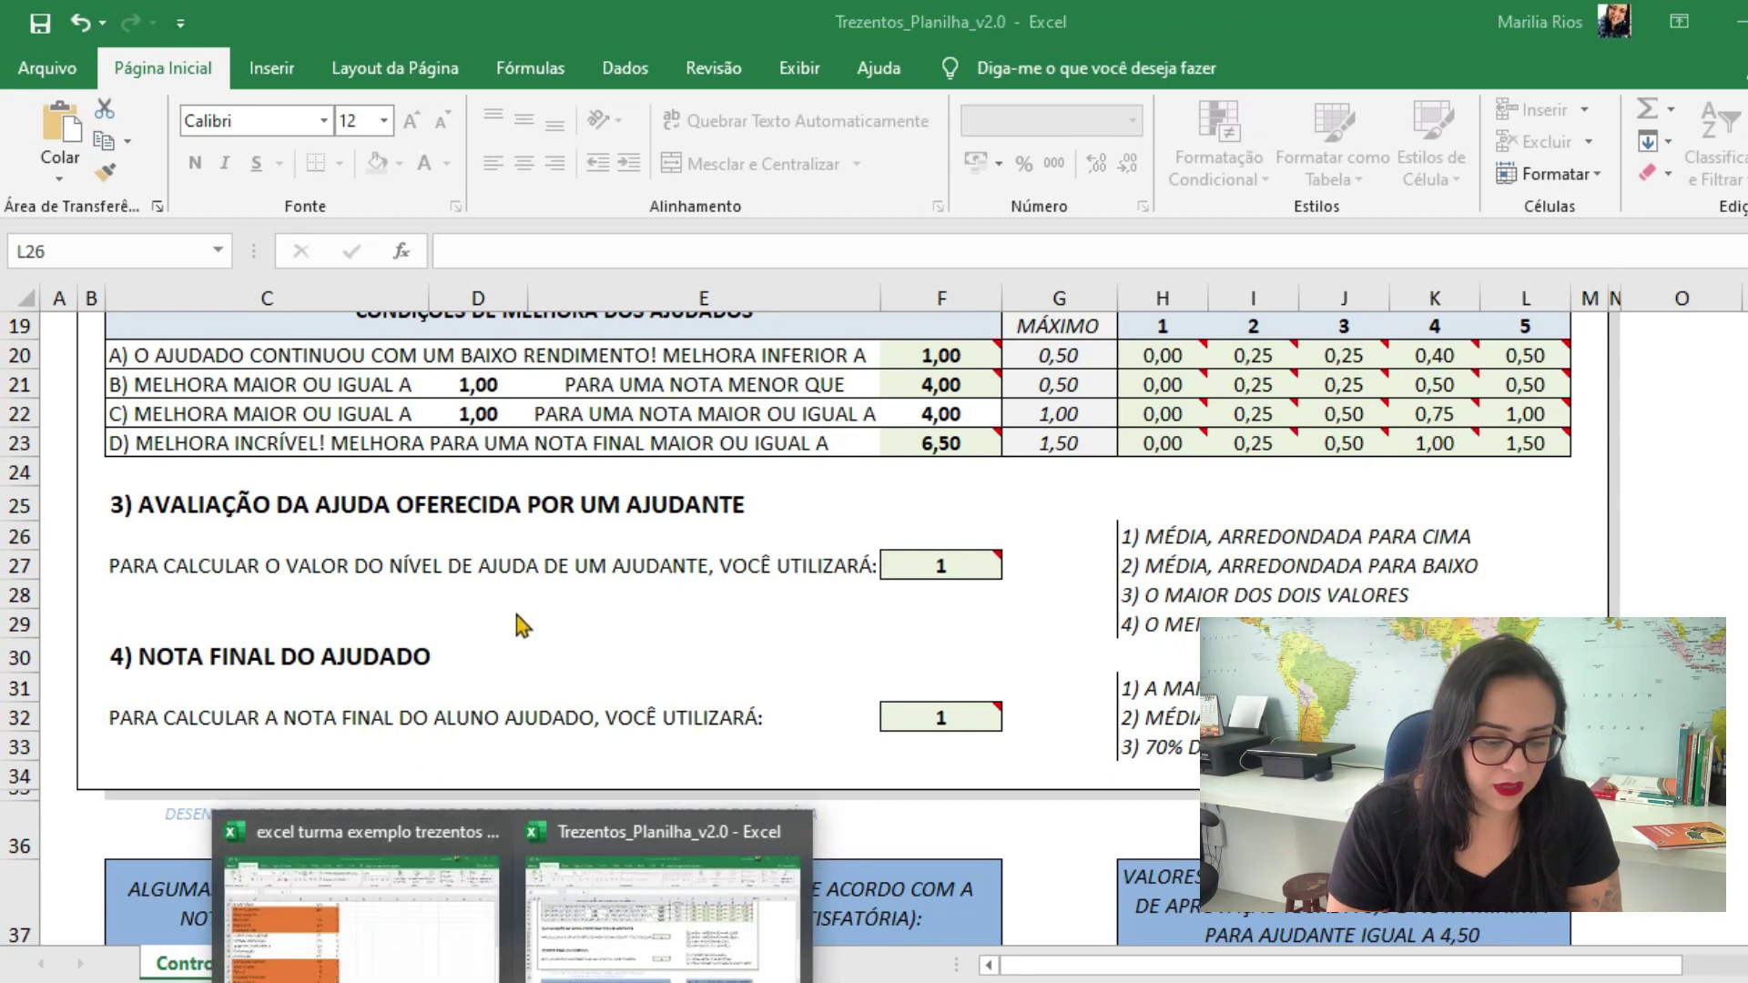
click(356, 962)
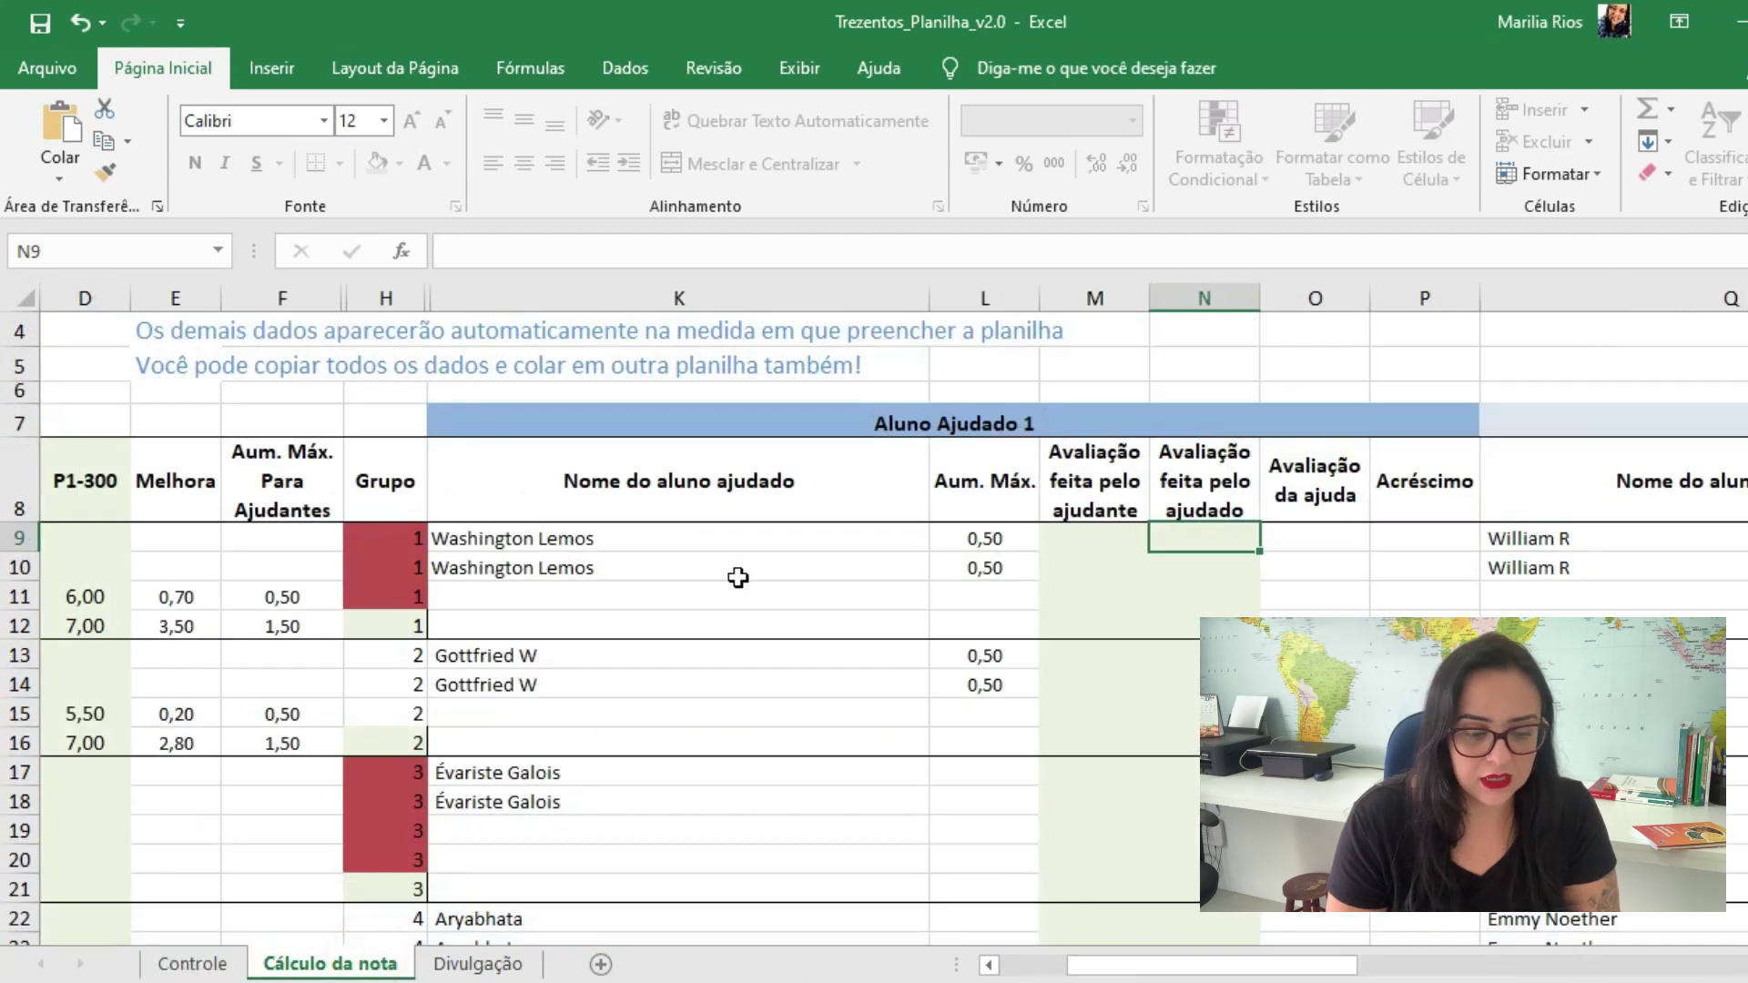
drag(1270, 967, 1203, 967)
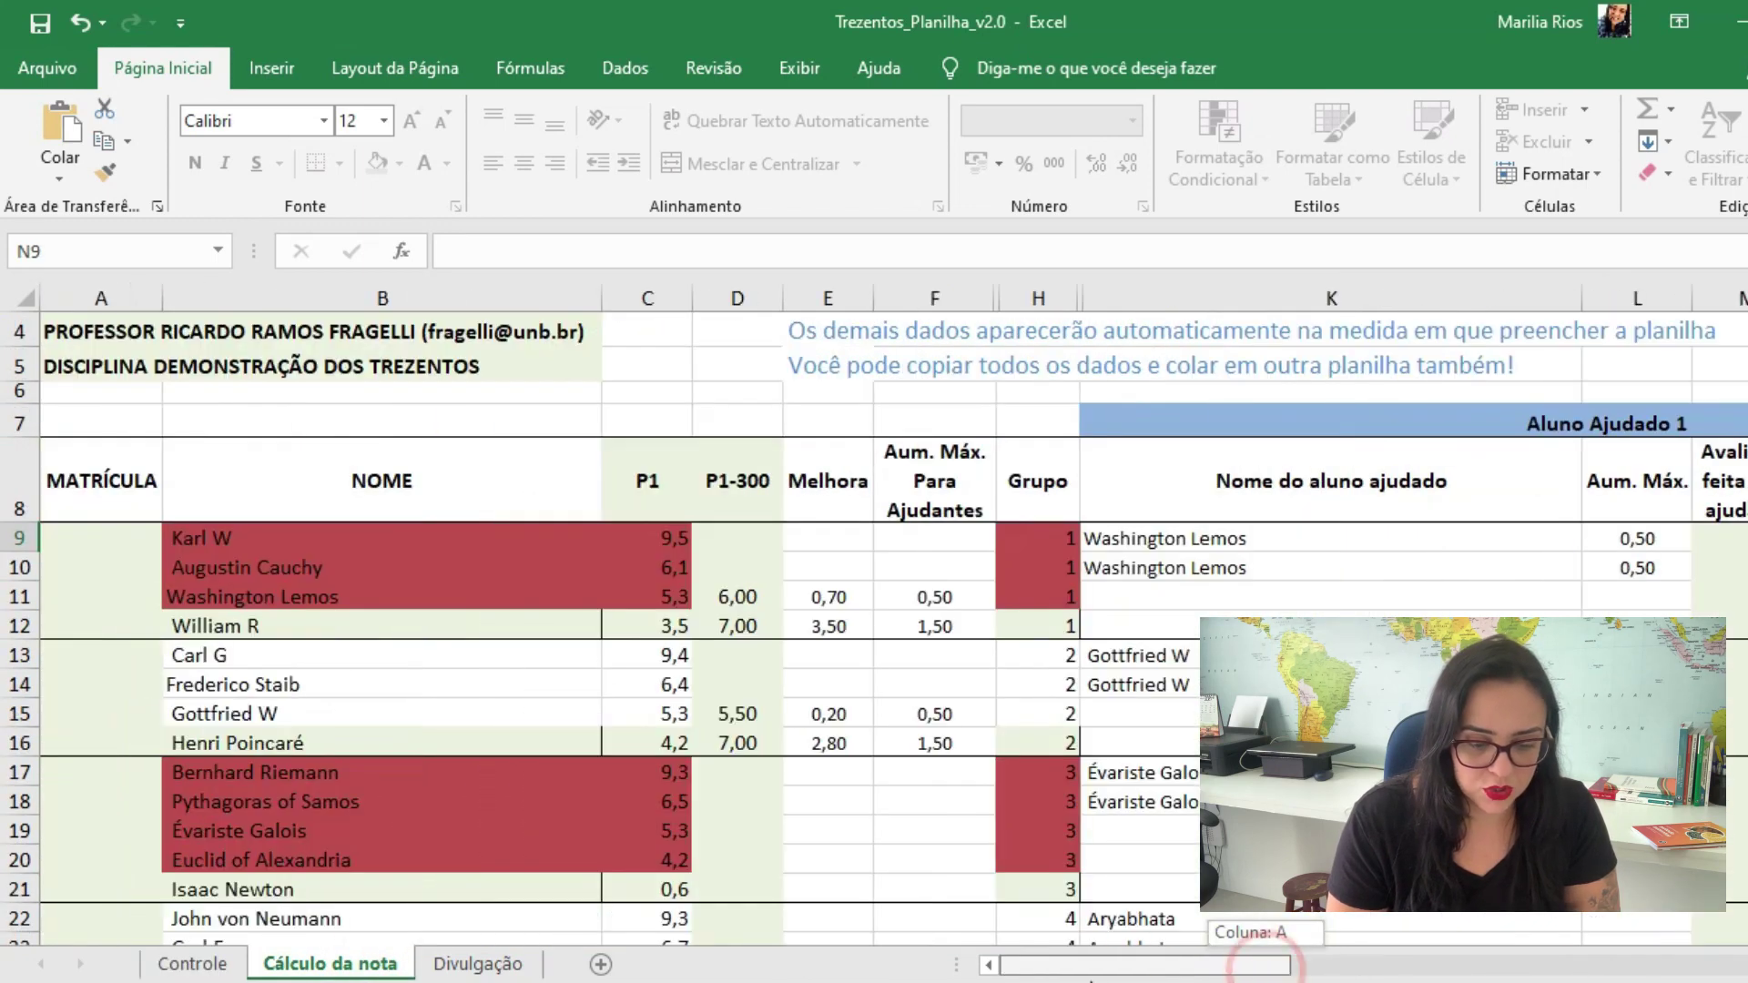
drag(739, 596, 750, 617)
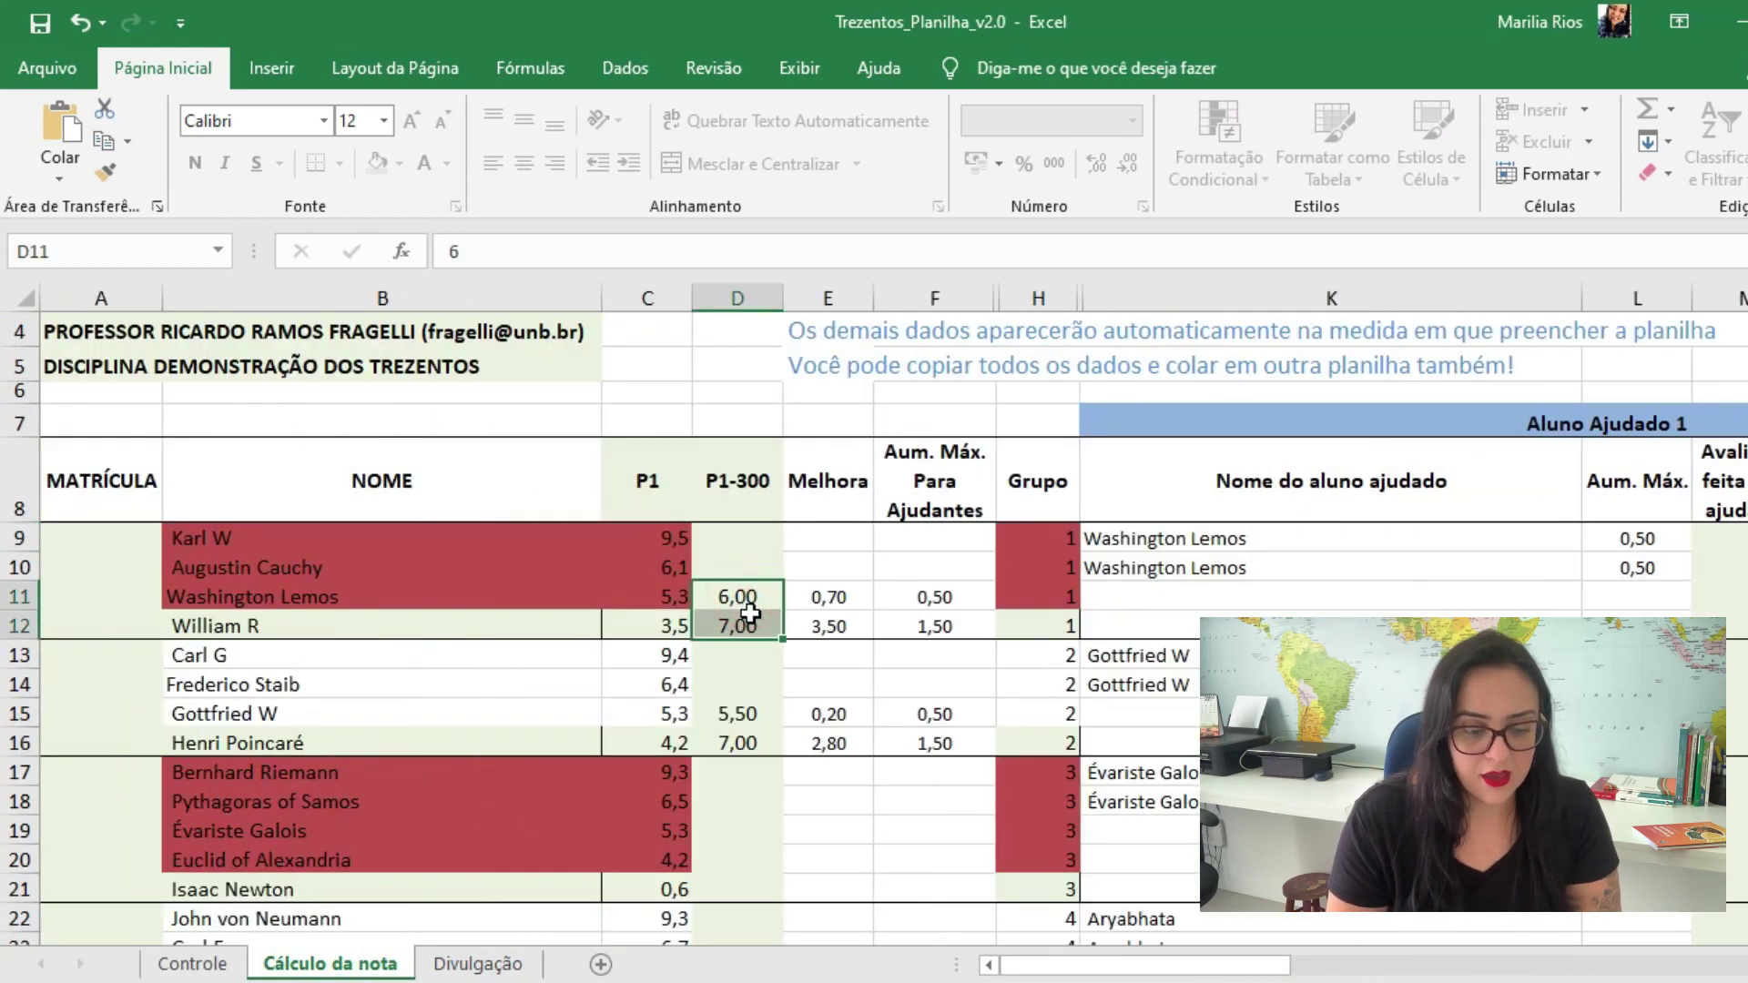
mouse_move(643, 597)
mouse_down()
mouse_move(644, 624)
mouse_move(664, 624)
mouse_up()
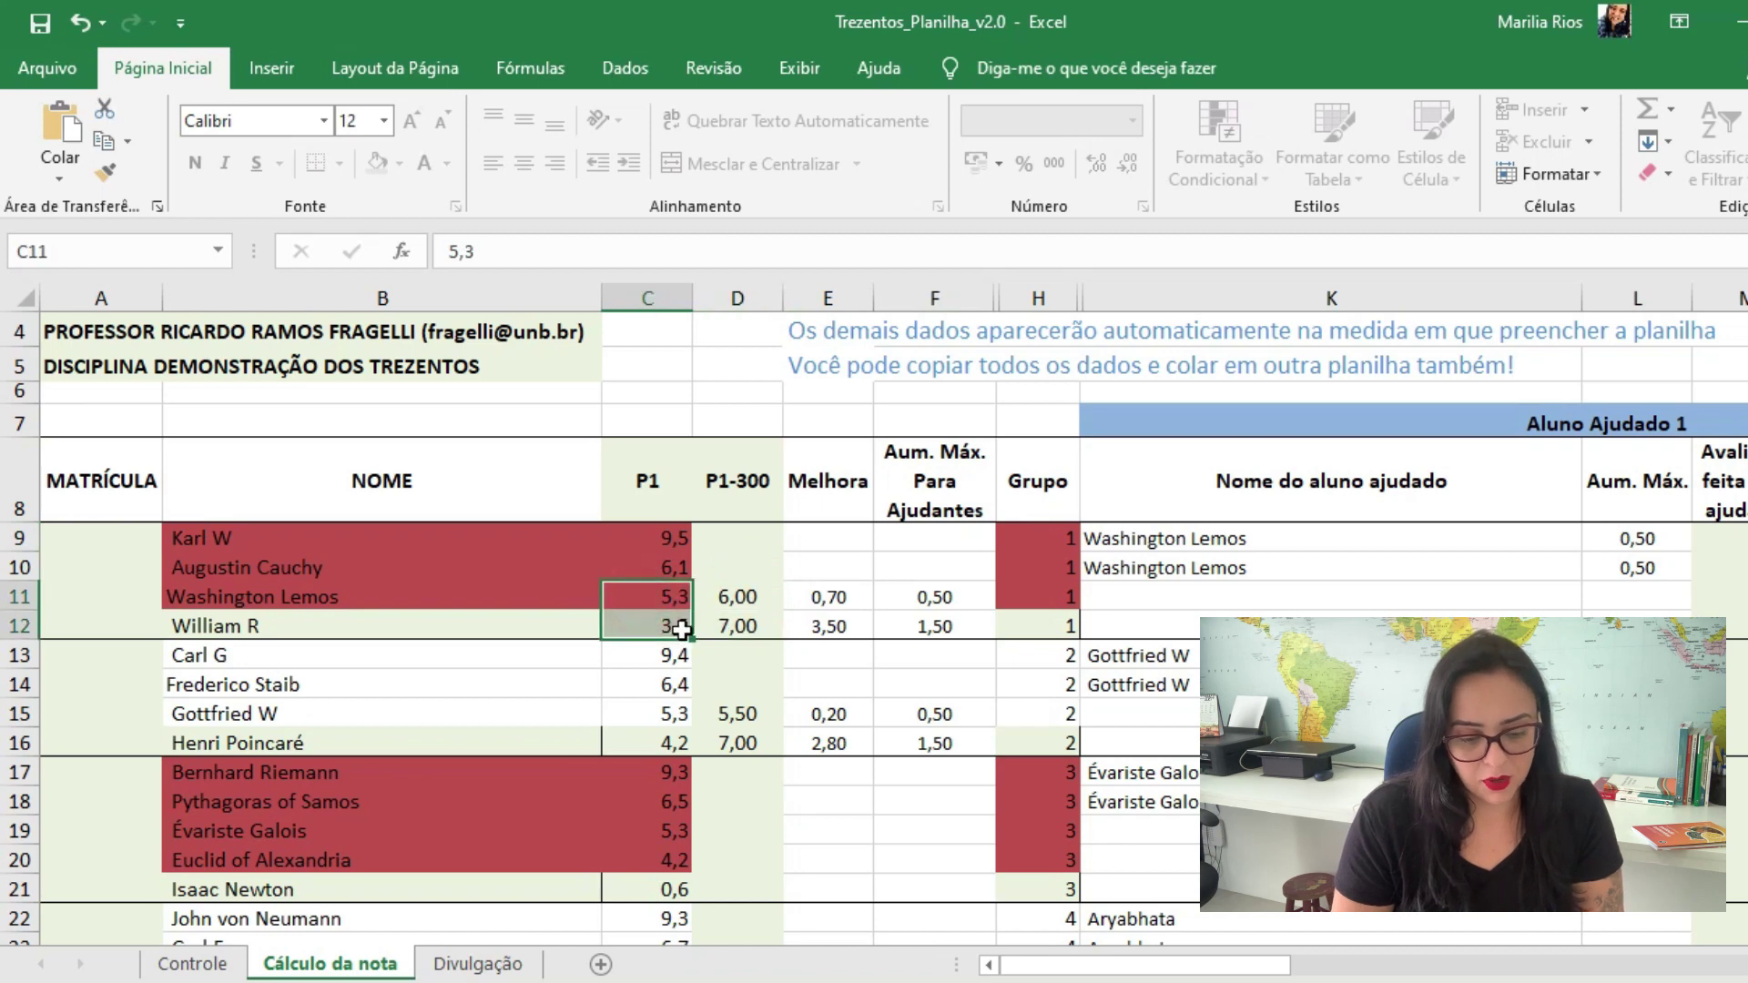
click(746, 593)
click(835, 597)
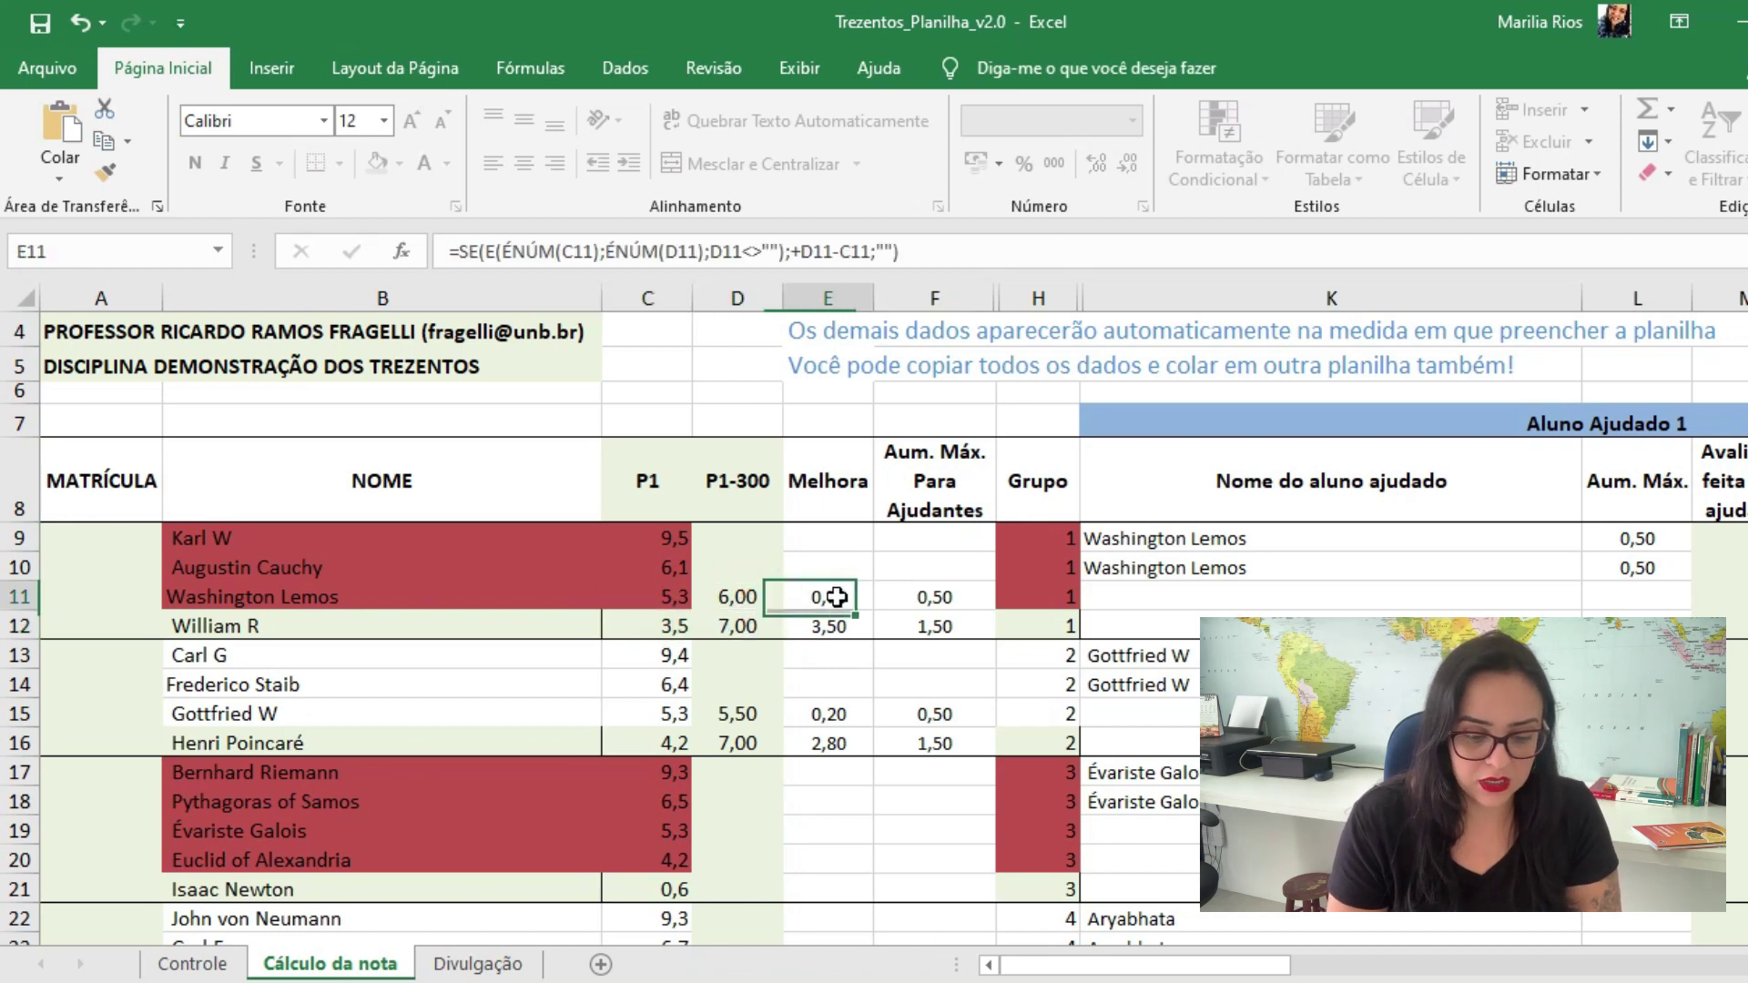
drag(836, 597, 836, 624)
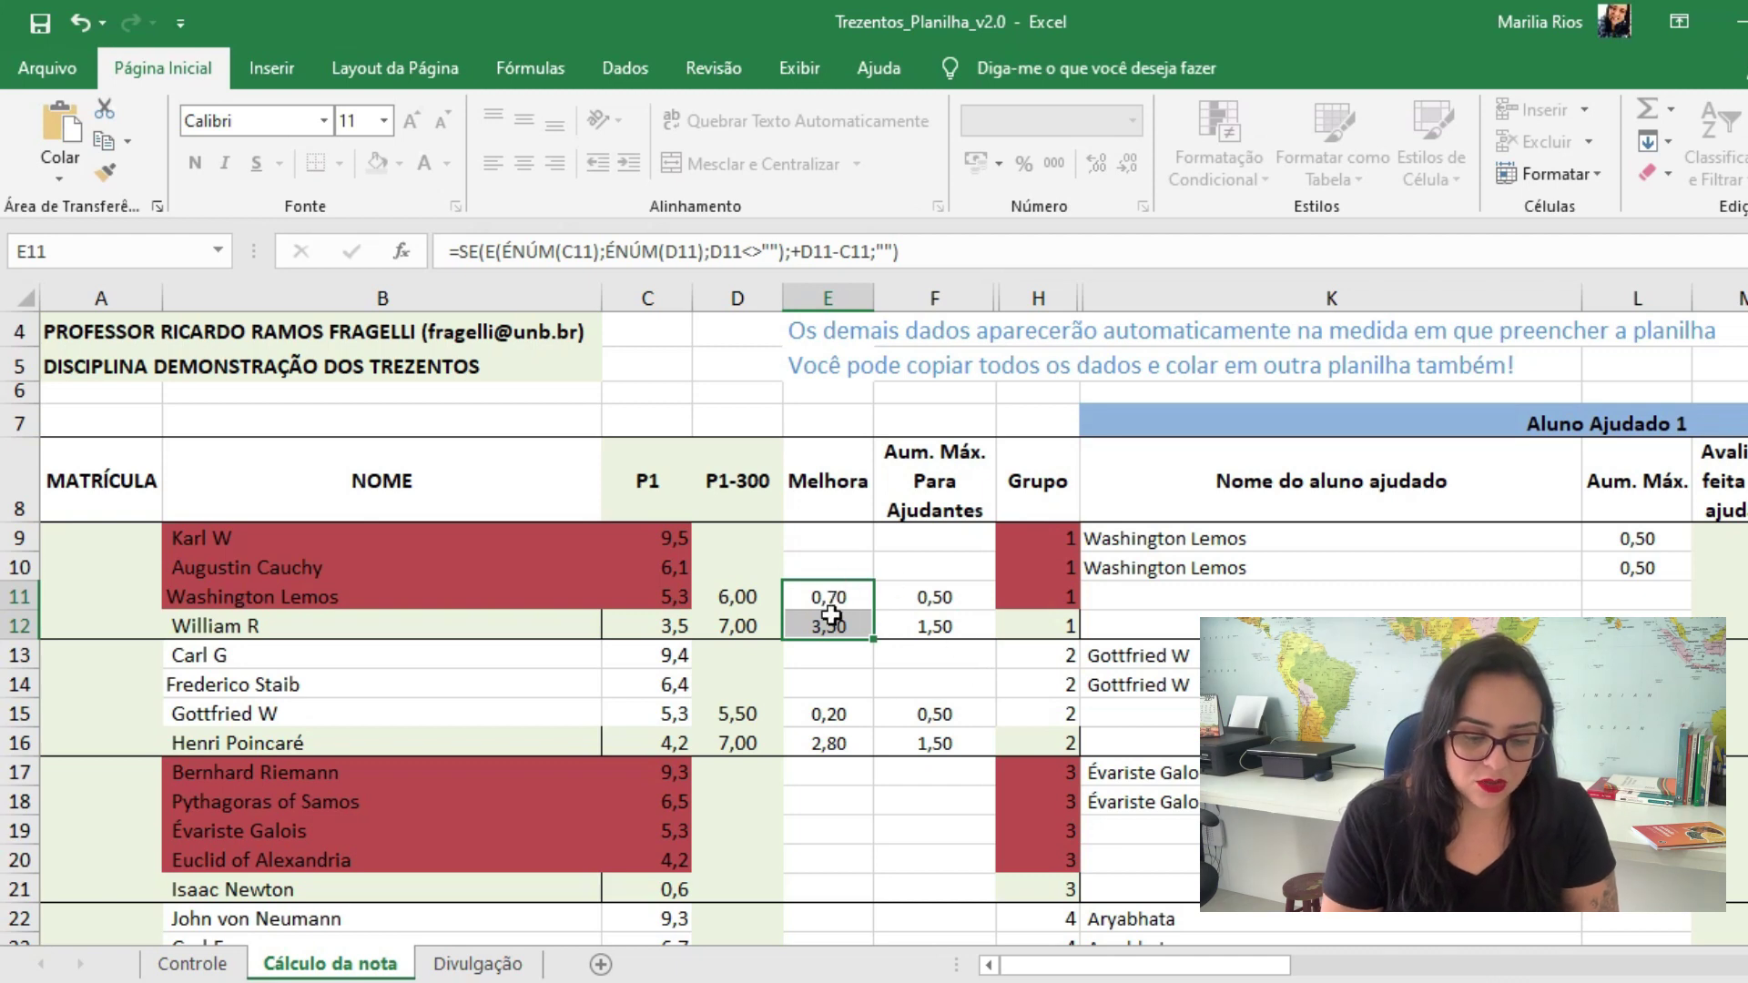
drag(951, 596, 922, 627)
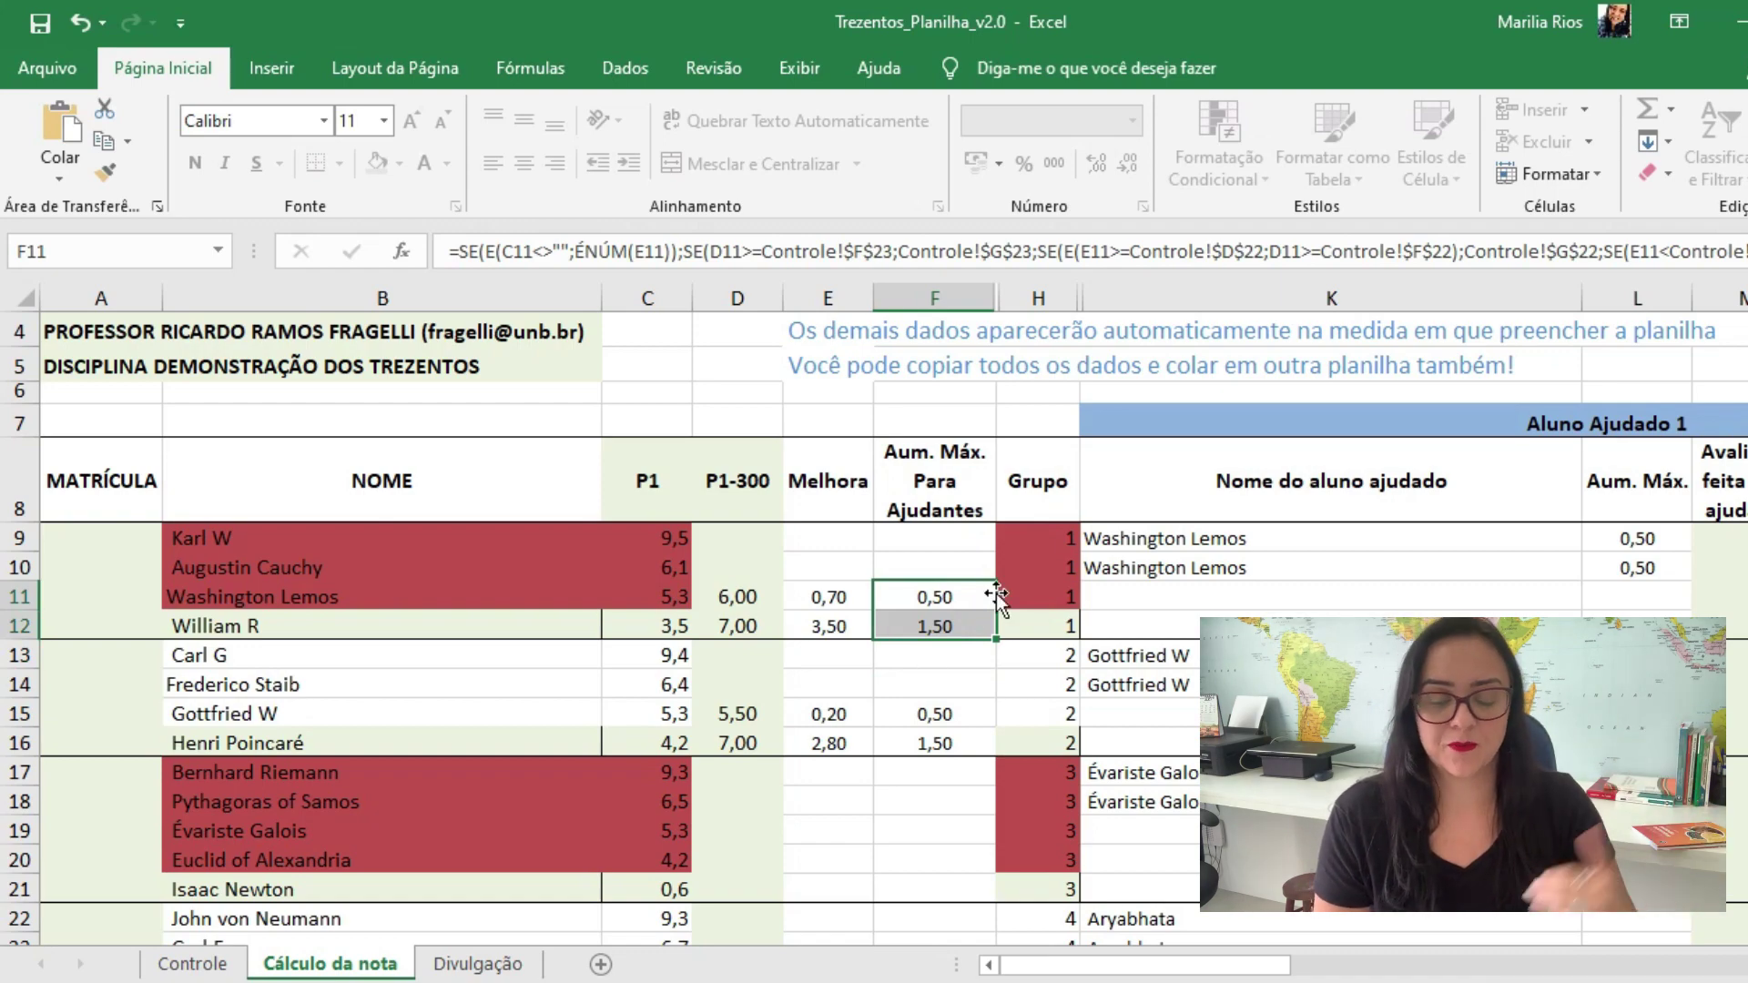
Check the maximum increase and the second helped student listed for group 1's helpers in rows 9 and 10
drag(1192, 972, 1301, 960)
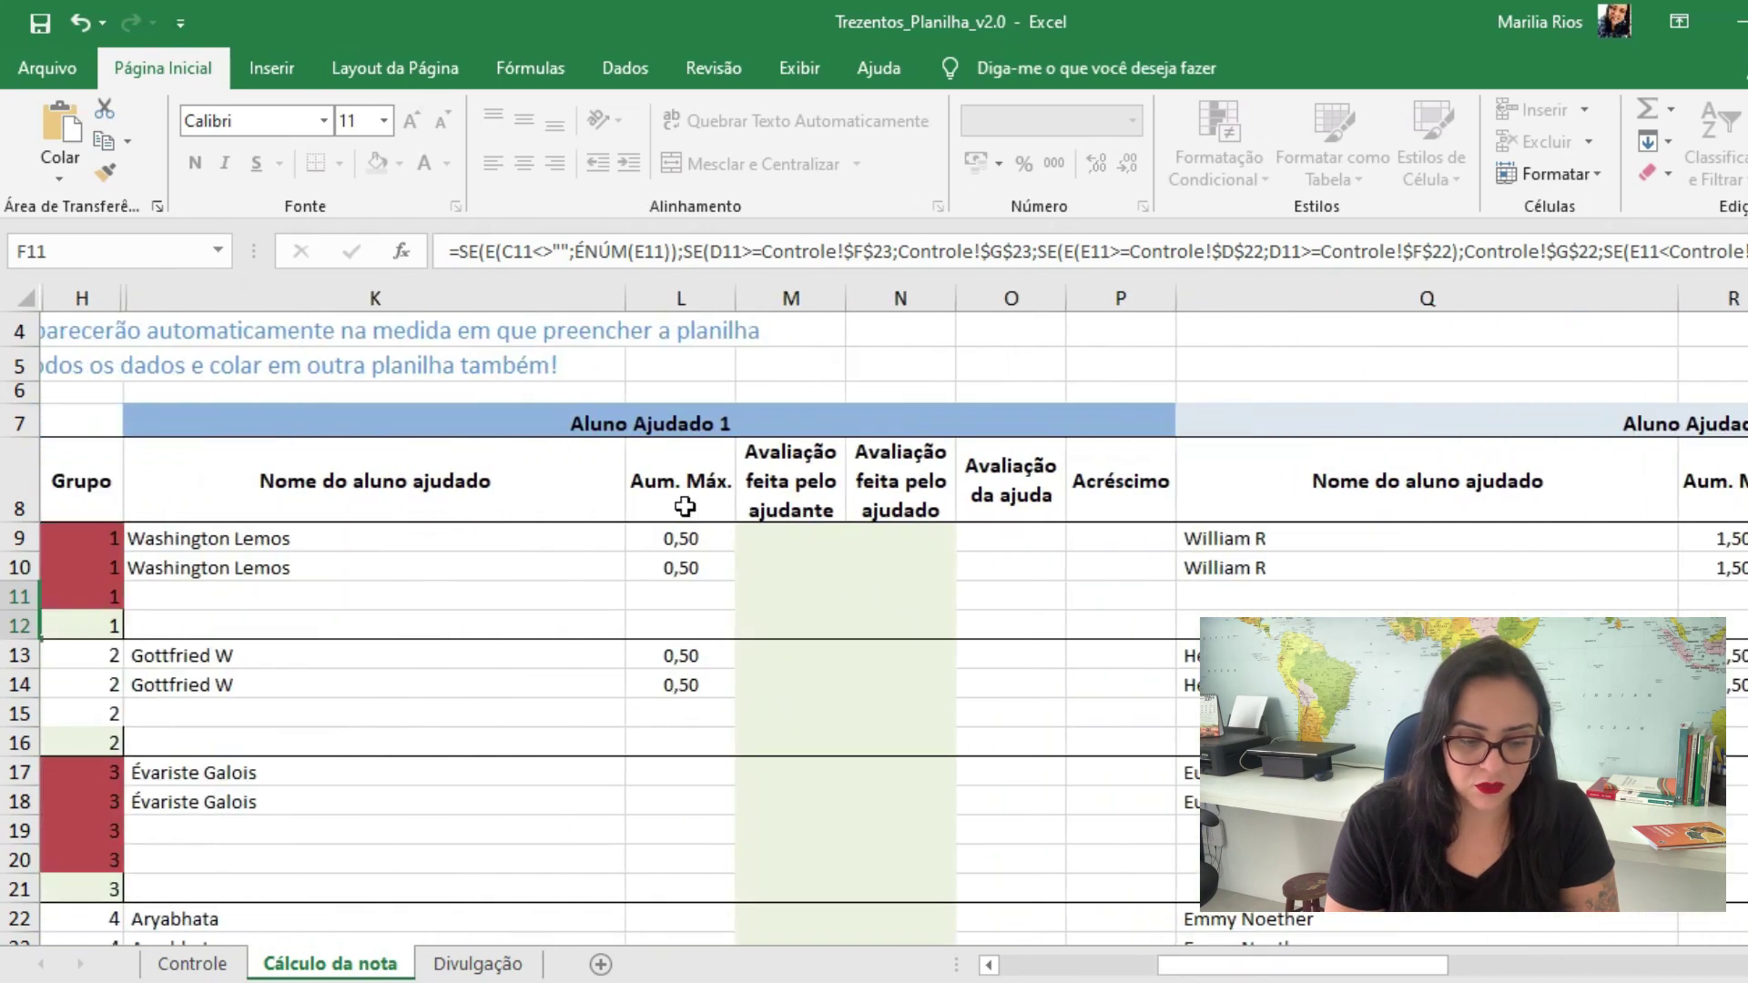
click(689, 559)
click(1629, 537)
click(1629, 566)
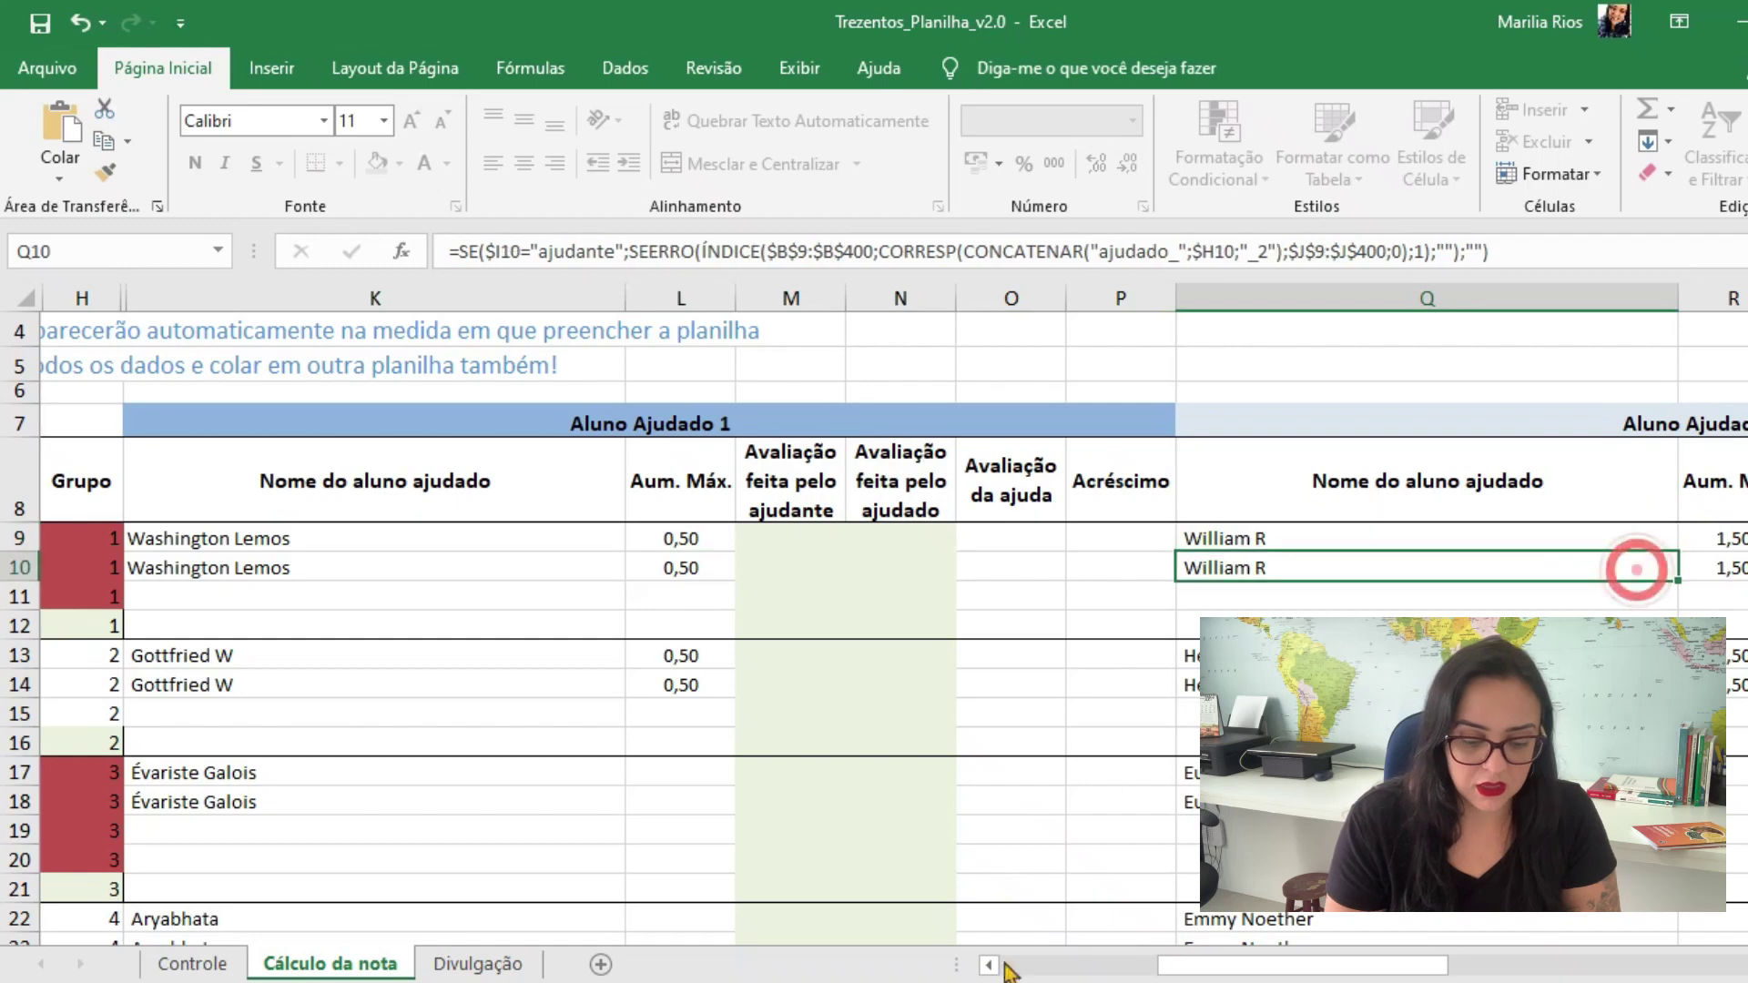
Match the helper and first helped student in row 9 with their ratings in the ajudados and ajudantes Word documents
drag(1195, 965, 1039, 965)
drag(372, 540, 1536, 551)
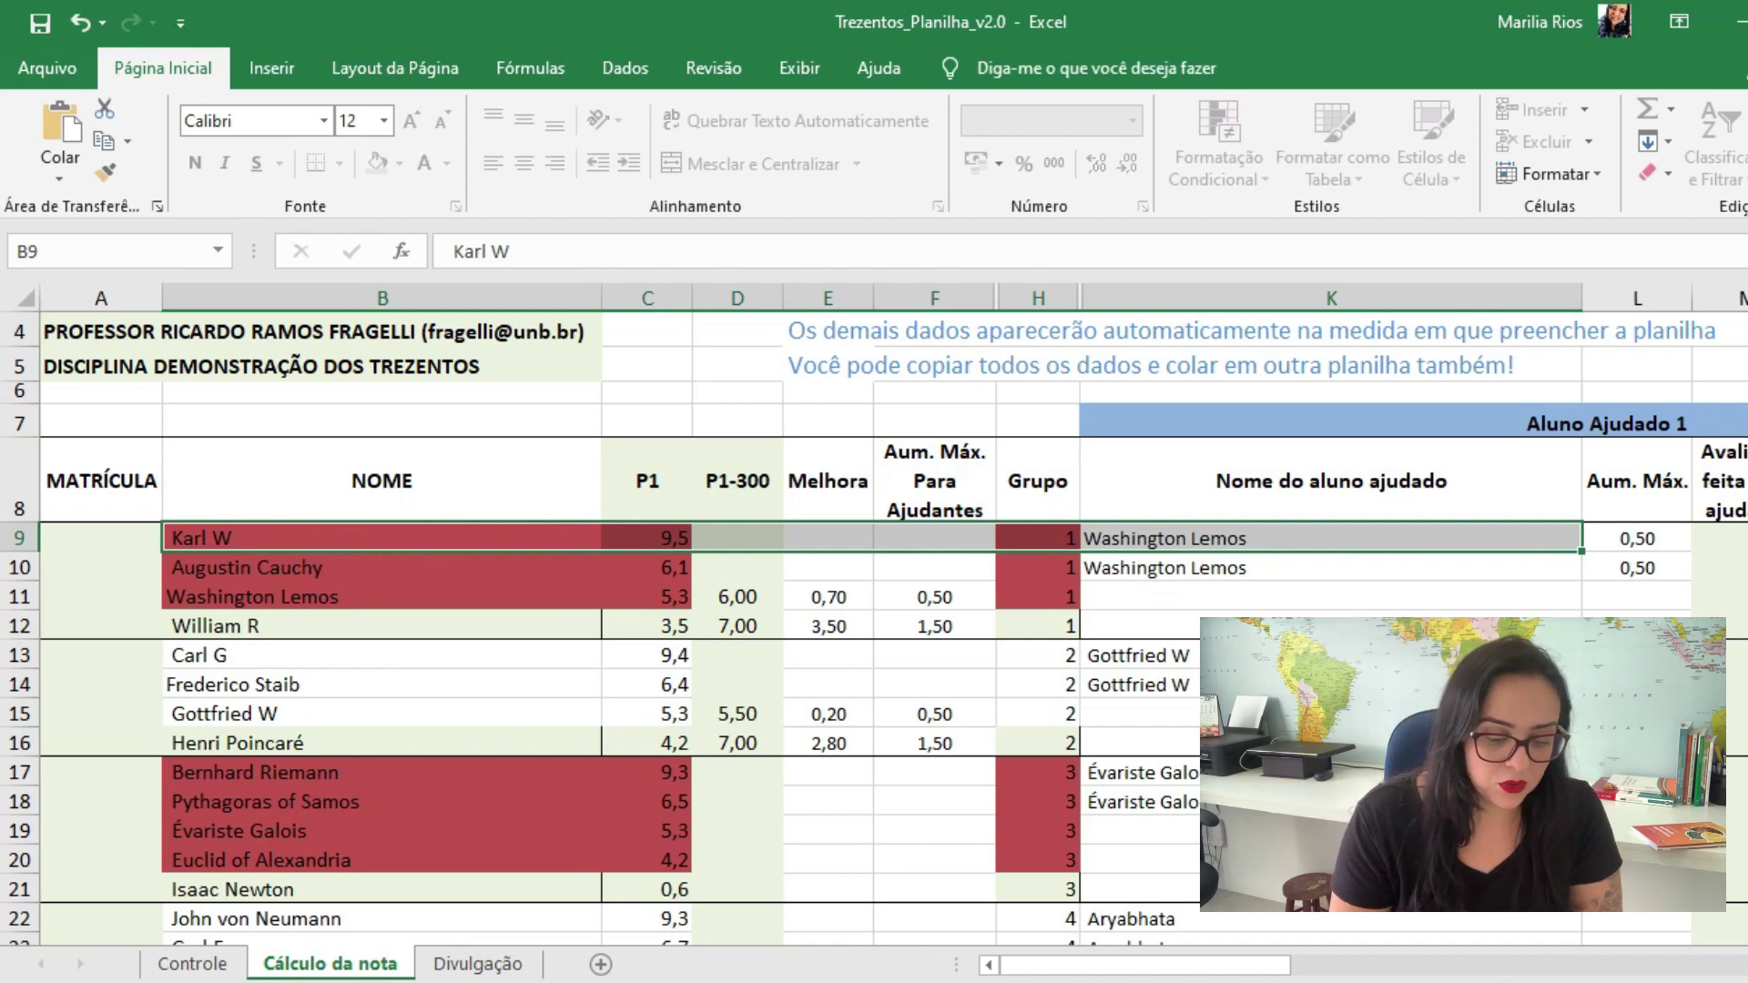
mouse_move(579, 979)
click(492, 910)
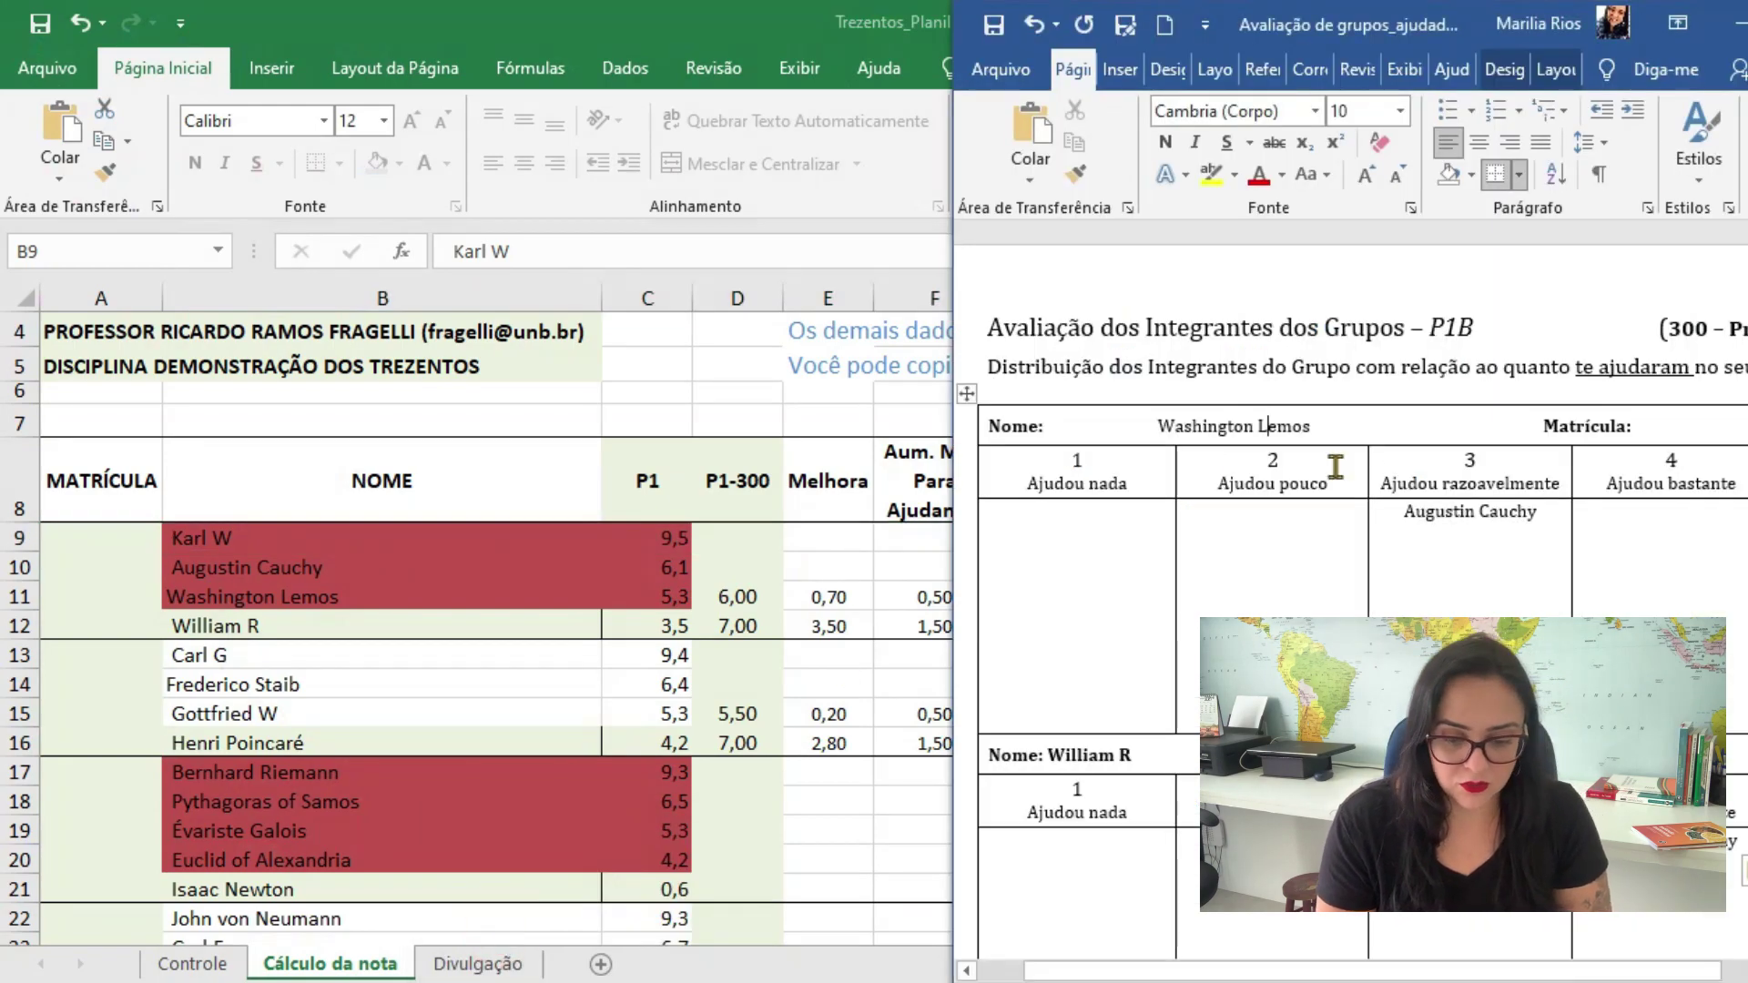
double_click(1711, 28)
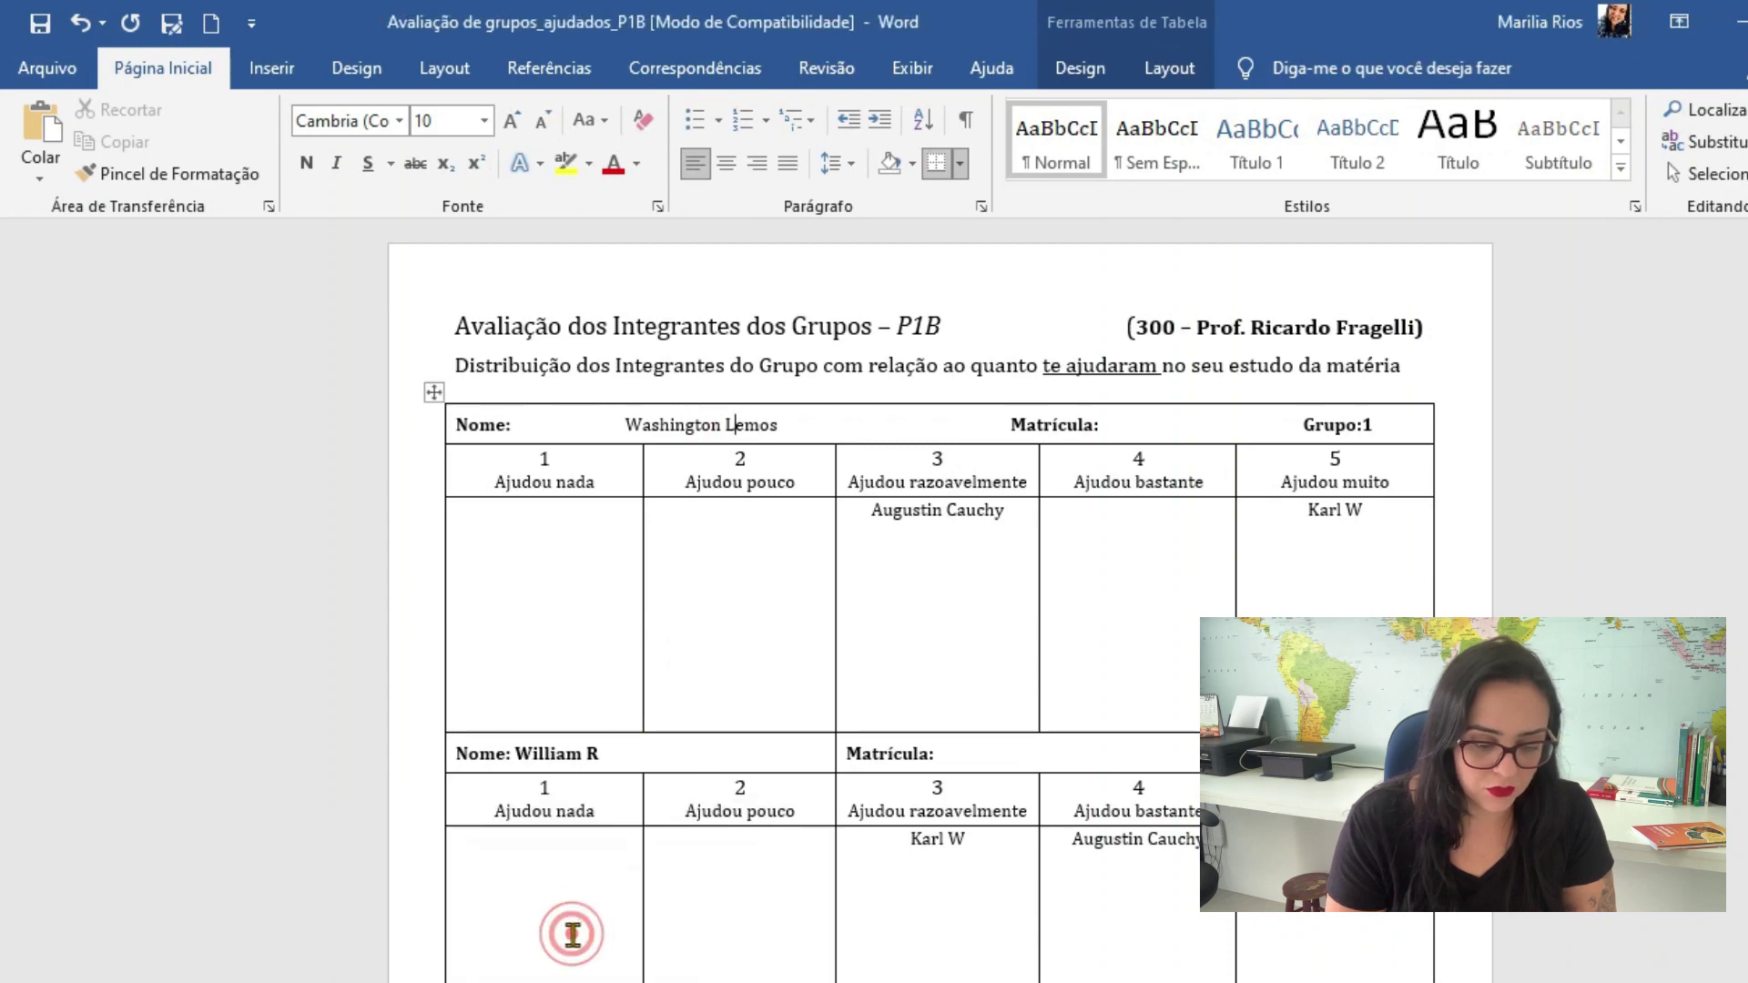
click(771, 942)
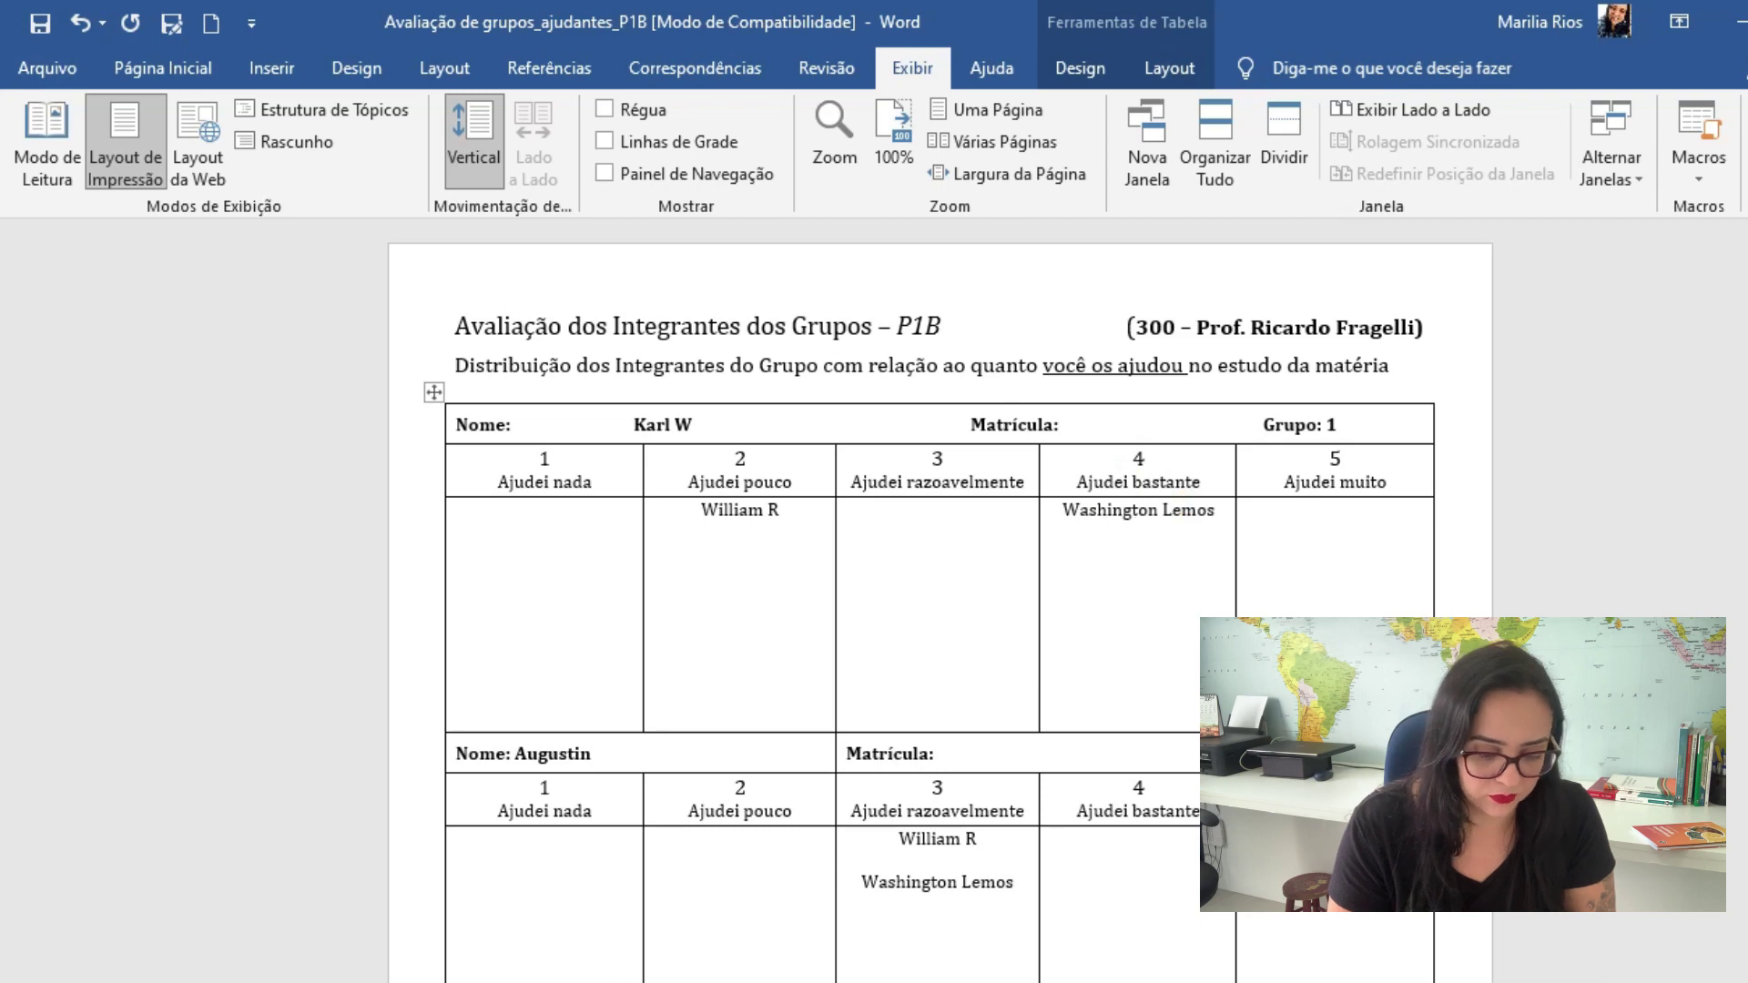
Back in the Excel workbook, set the first helper's Avaliação feita pelo ajudante in M9 to 4 for Aluno Ajudado 1
click(601, 982)
click(592, 967)
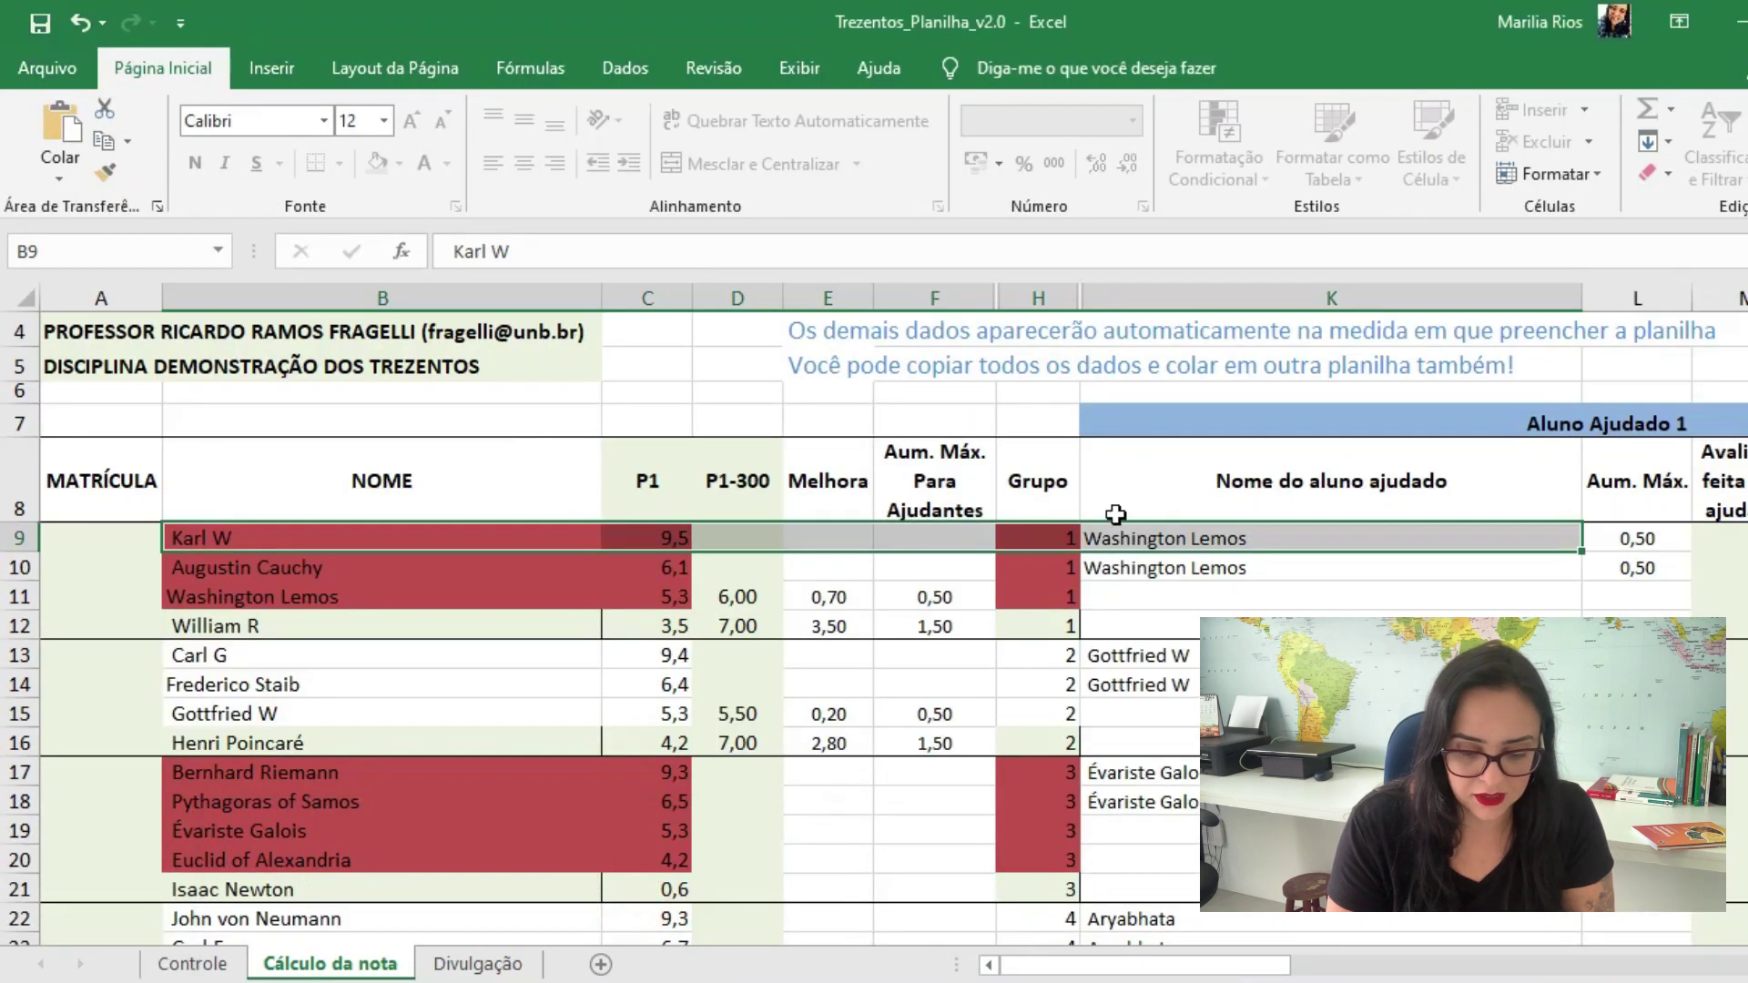
drag(1229, 967, 1329, 967)
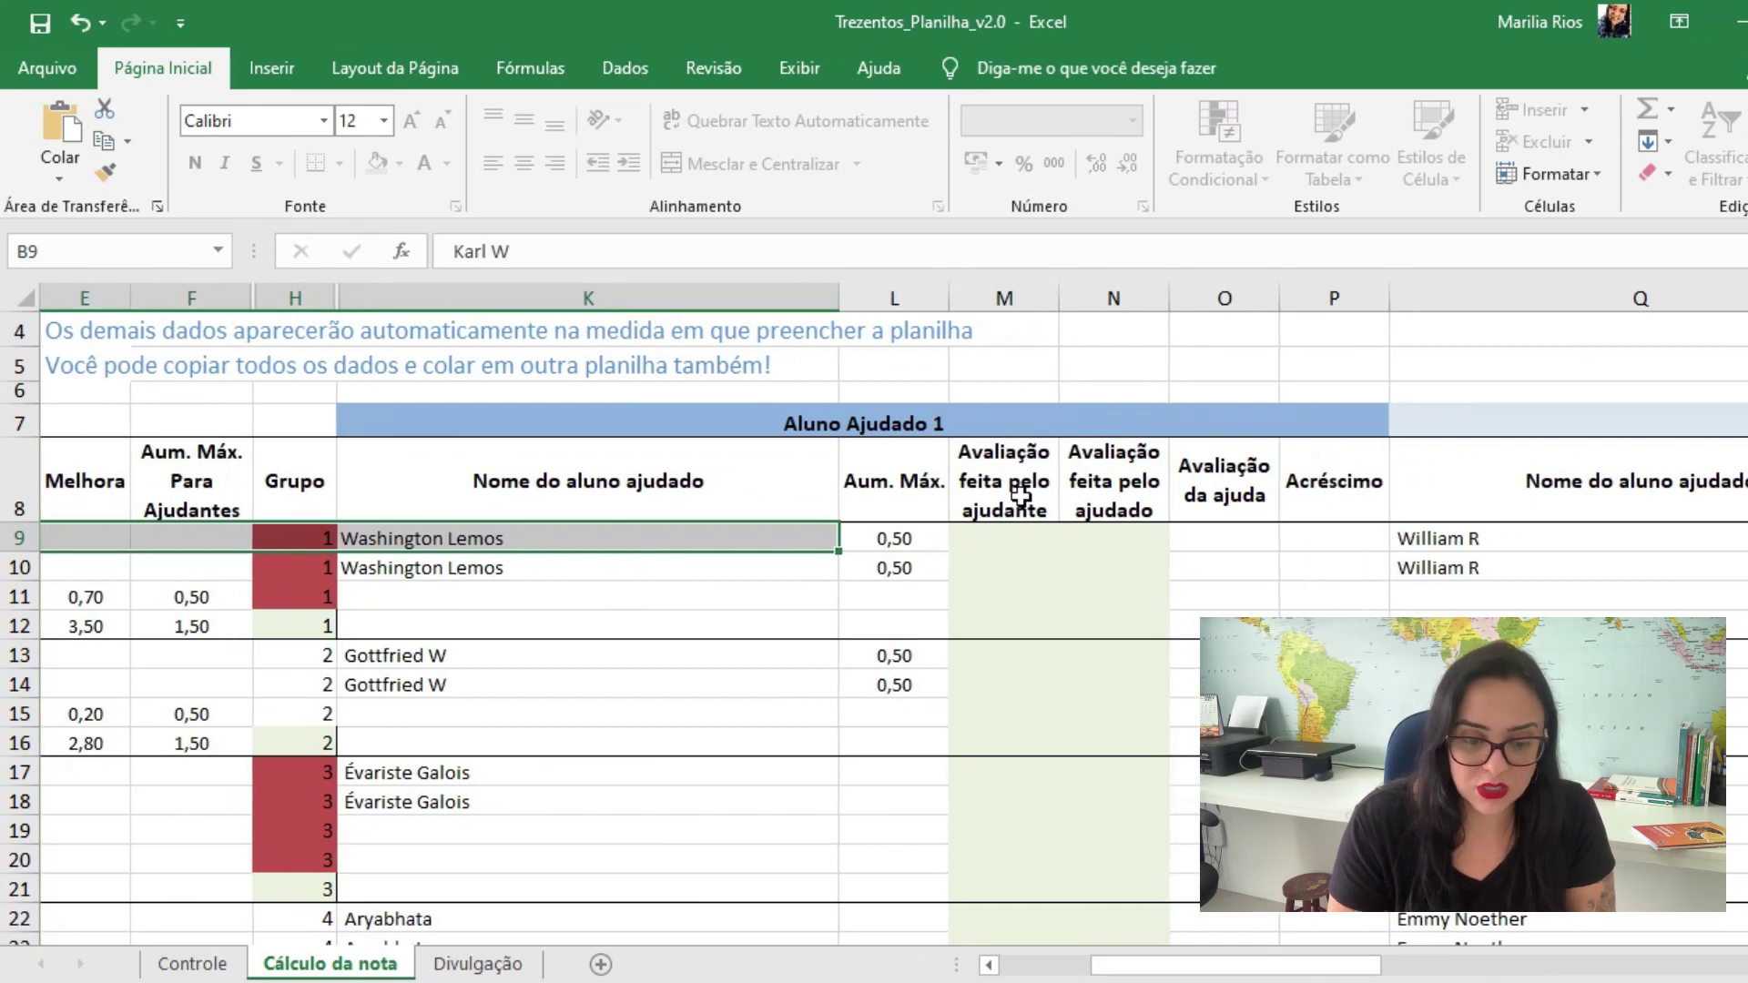
click(1002, 541)
text(4)
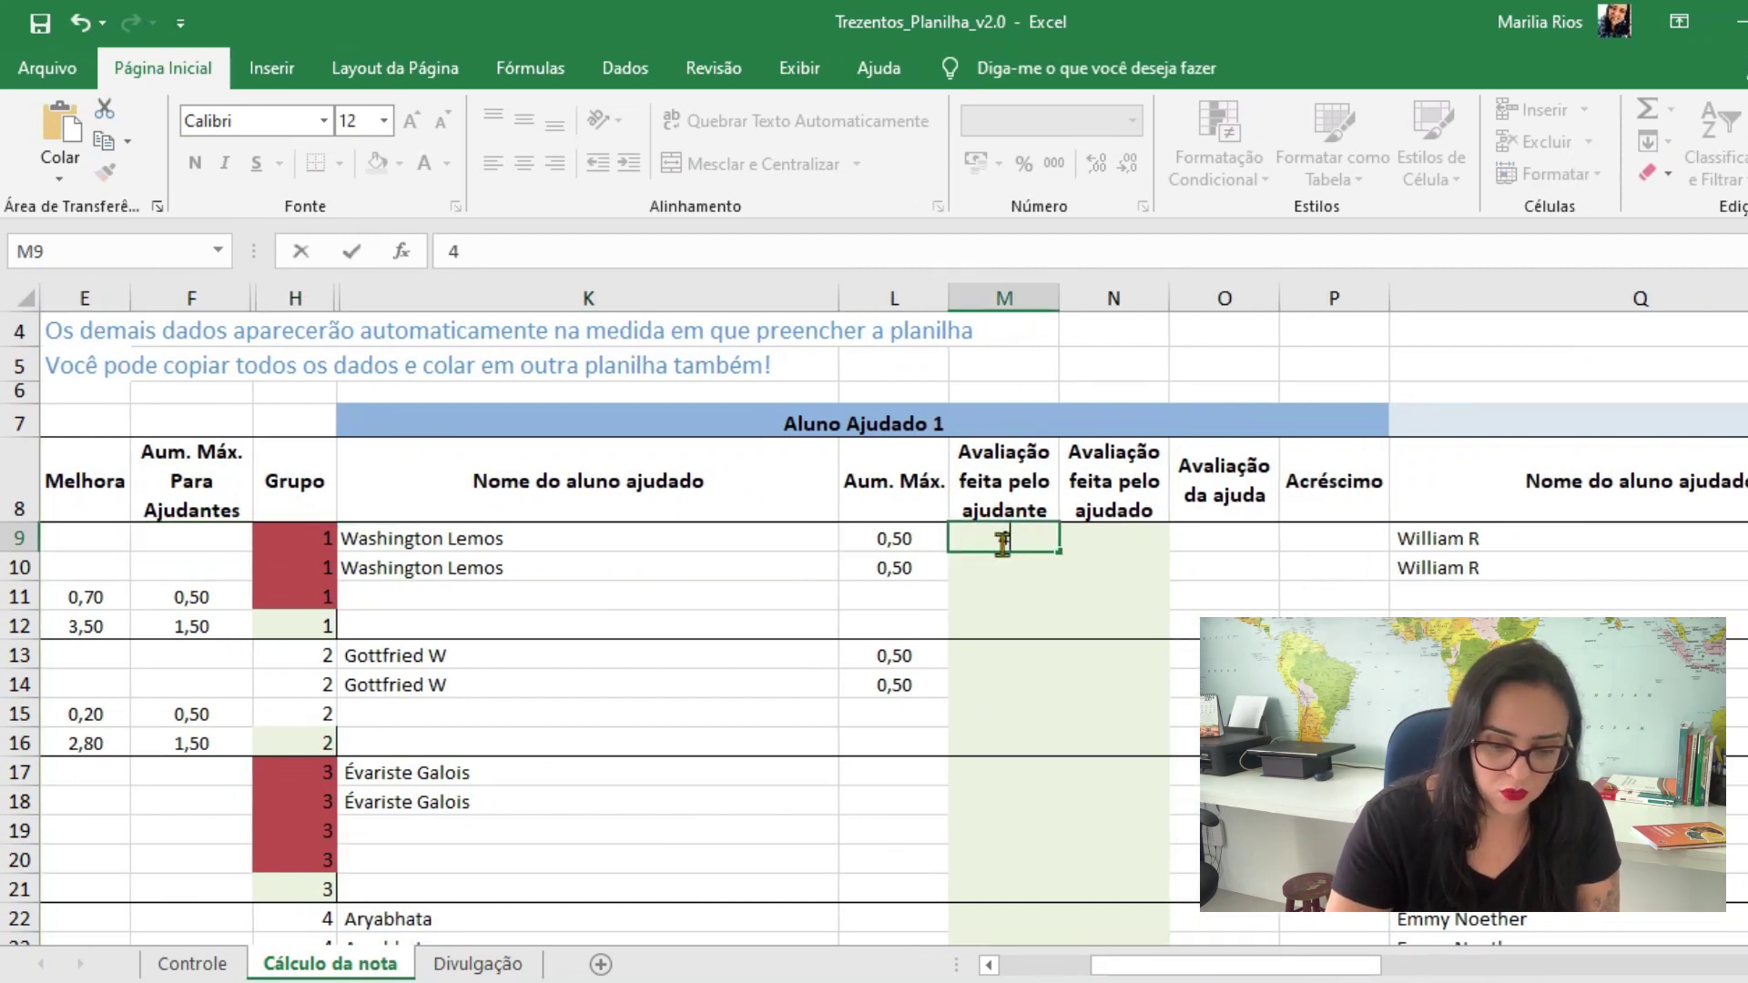
key(Return)
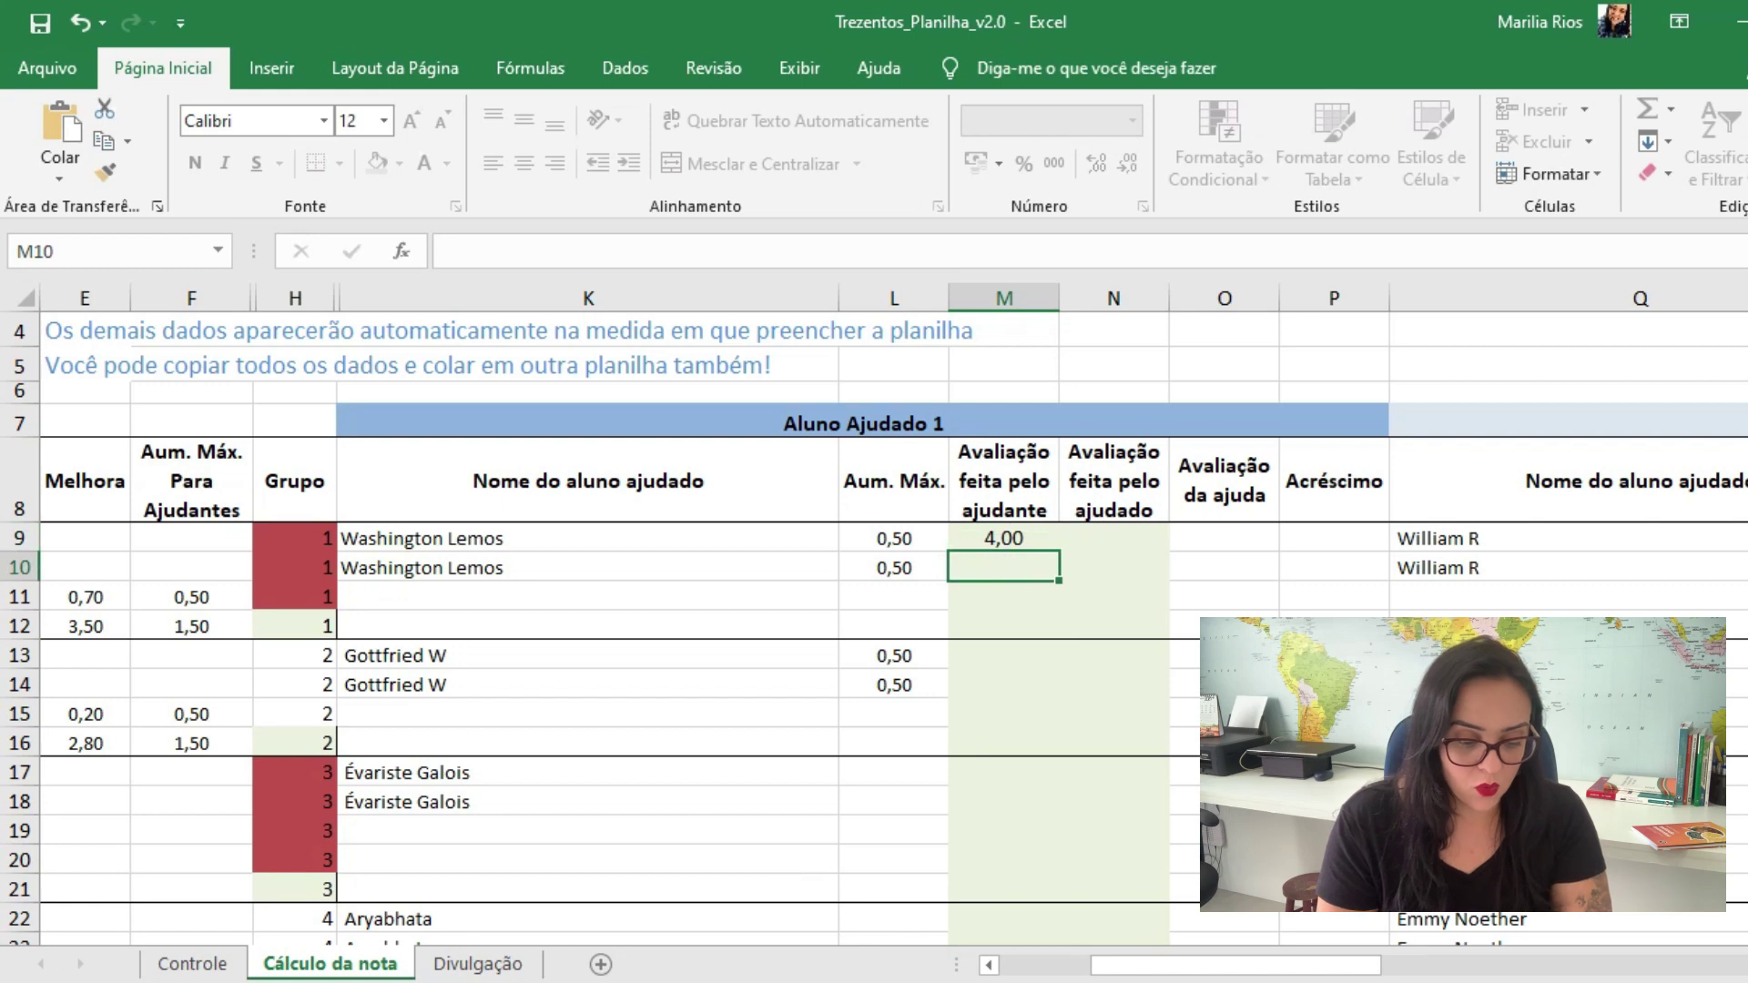
Look up the first helper's rating in the ajudados Word document and set Avaliação feita pelo ajudado in N9 of the Excel workbook to 5
click(671, 921)
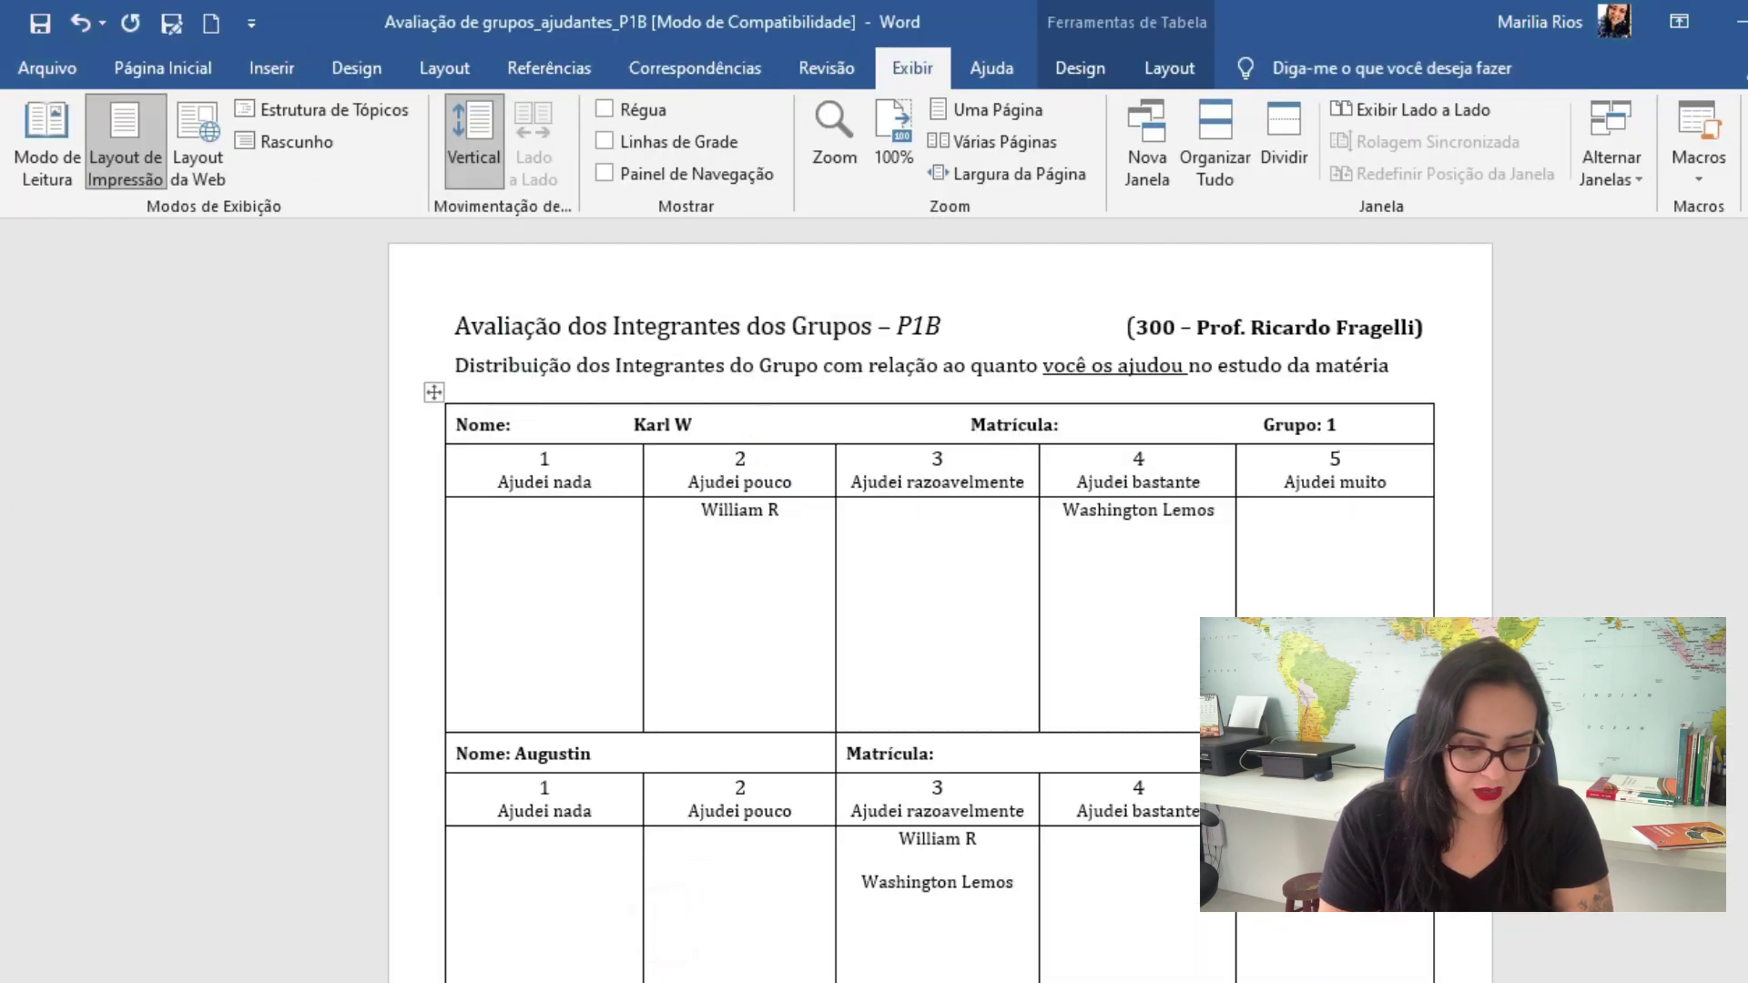
click(496, 895)
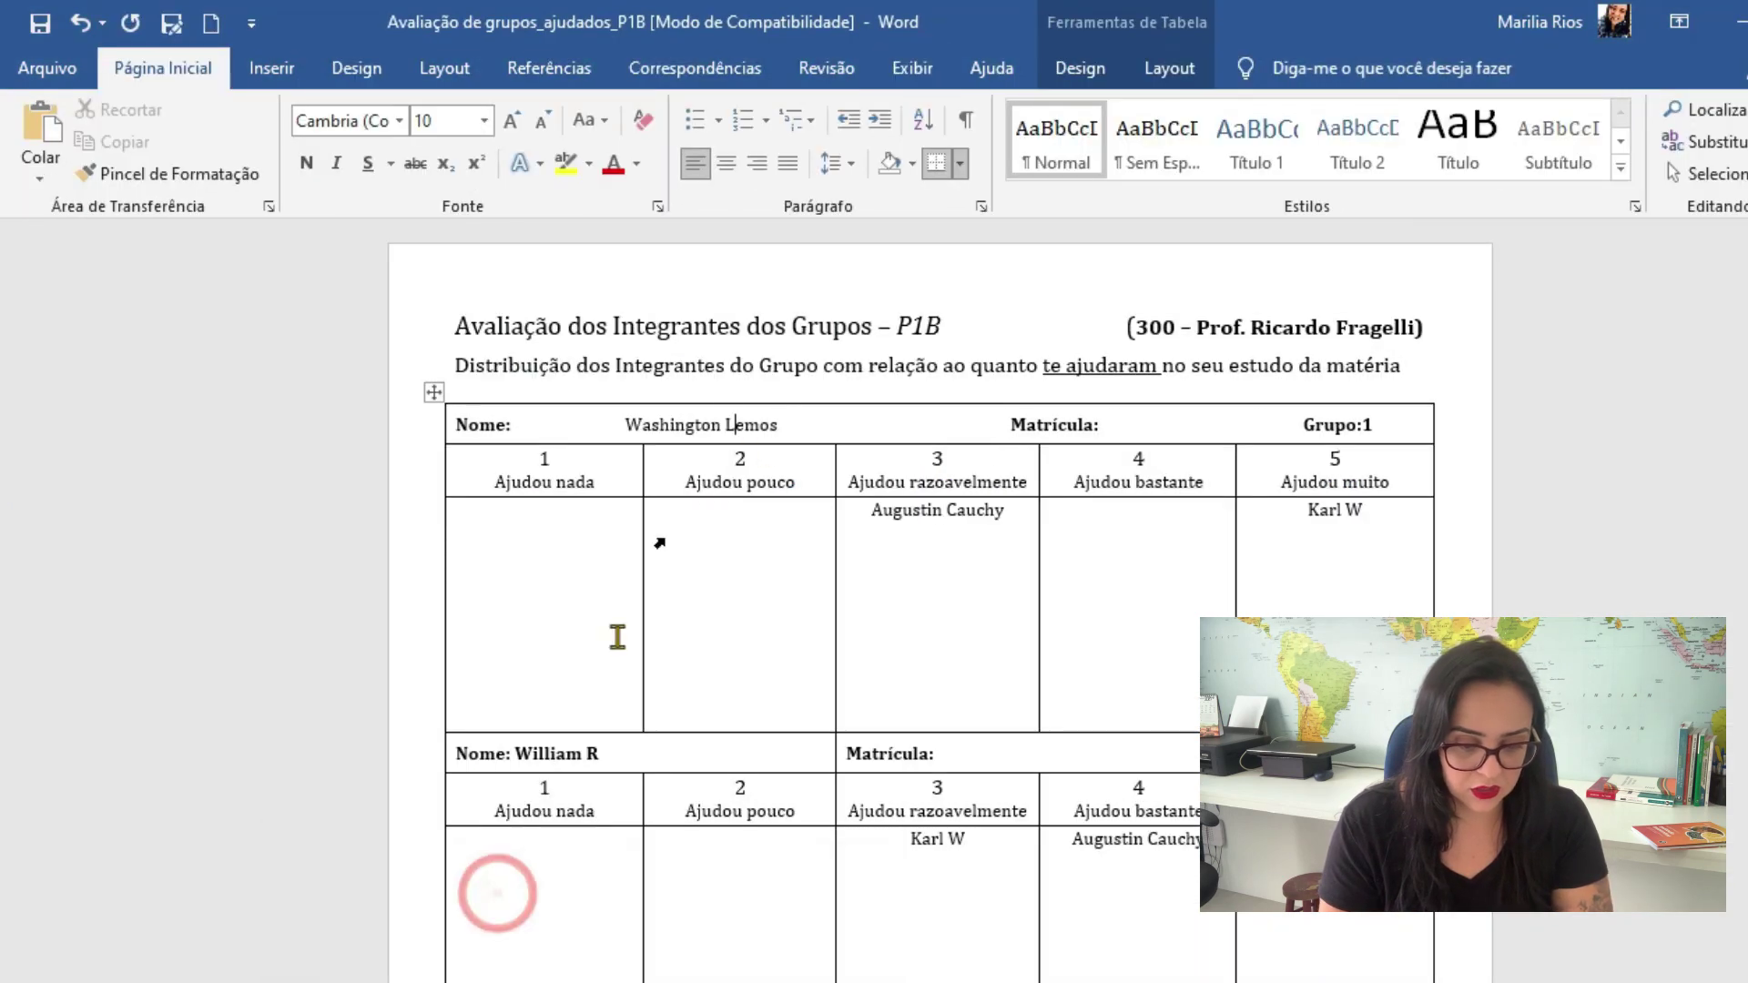
click(737, 424)
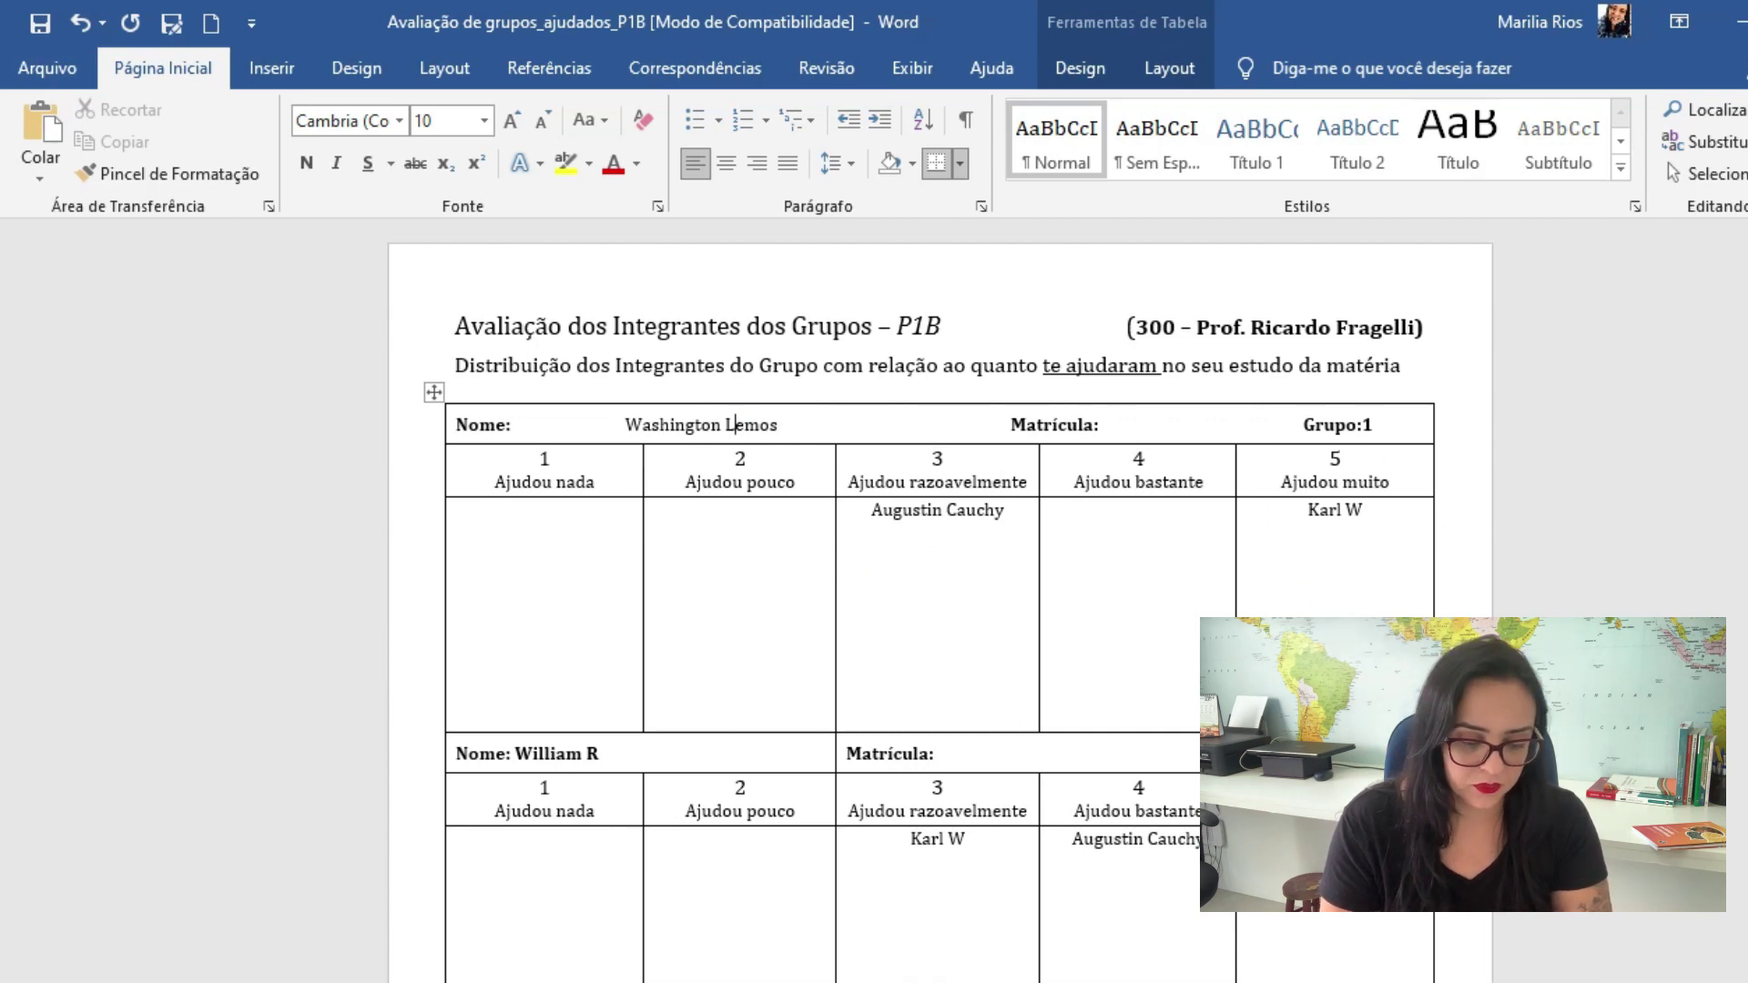
click(706, 897)
click(1114, 531)
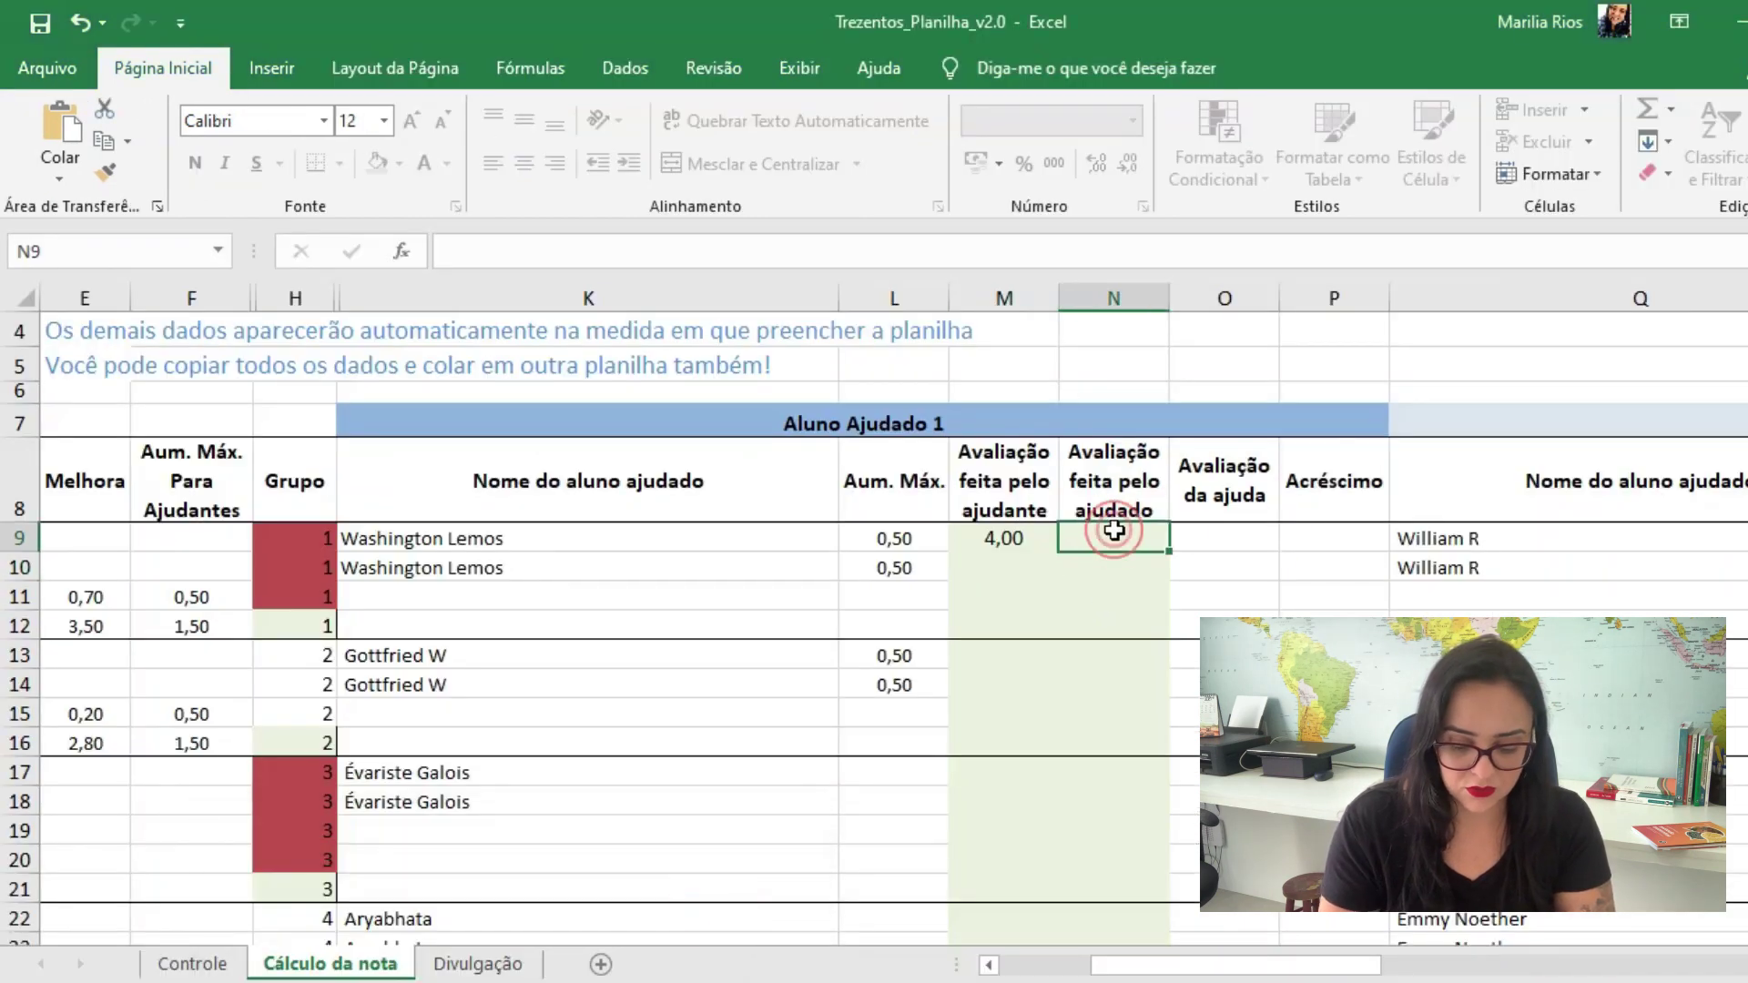
text(5)
key(Return)
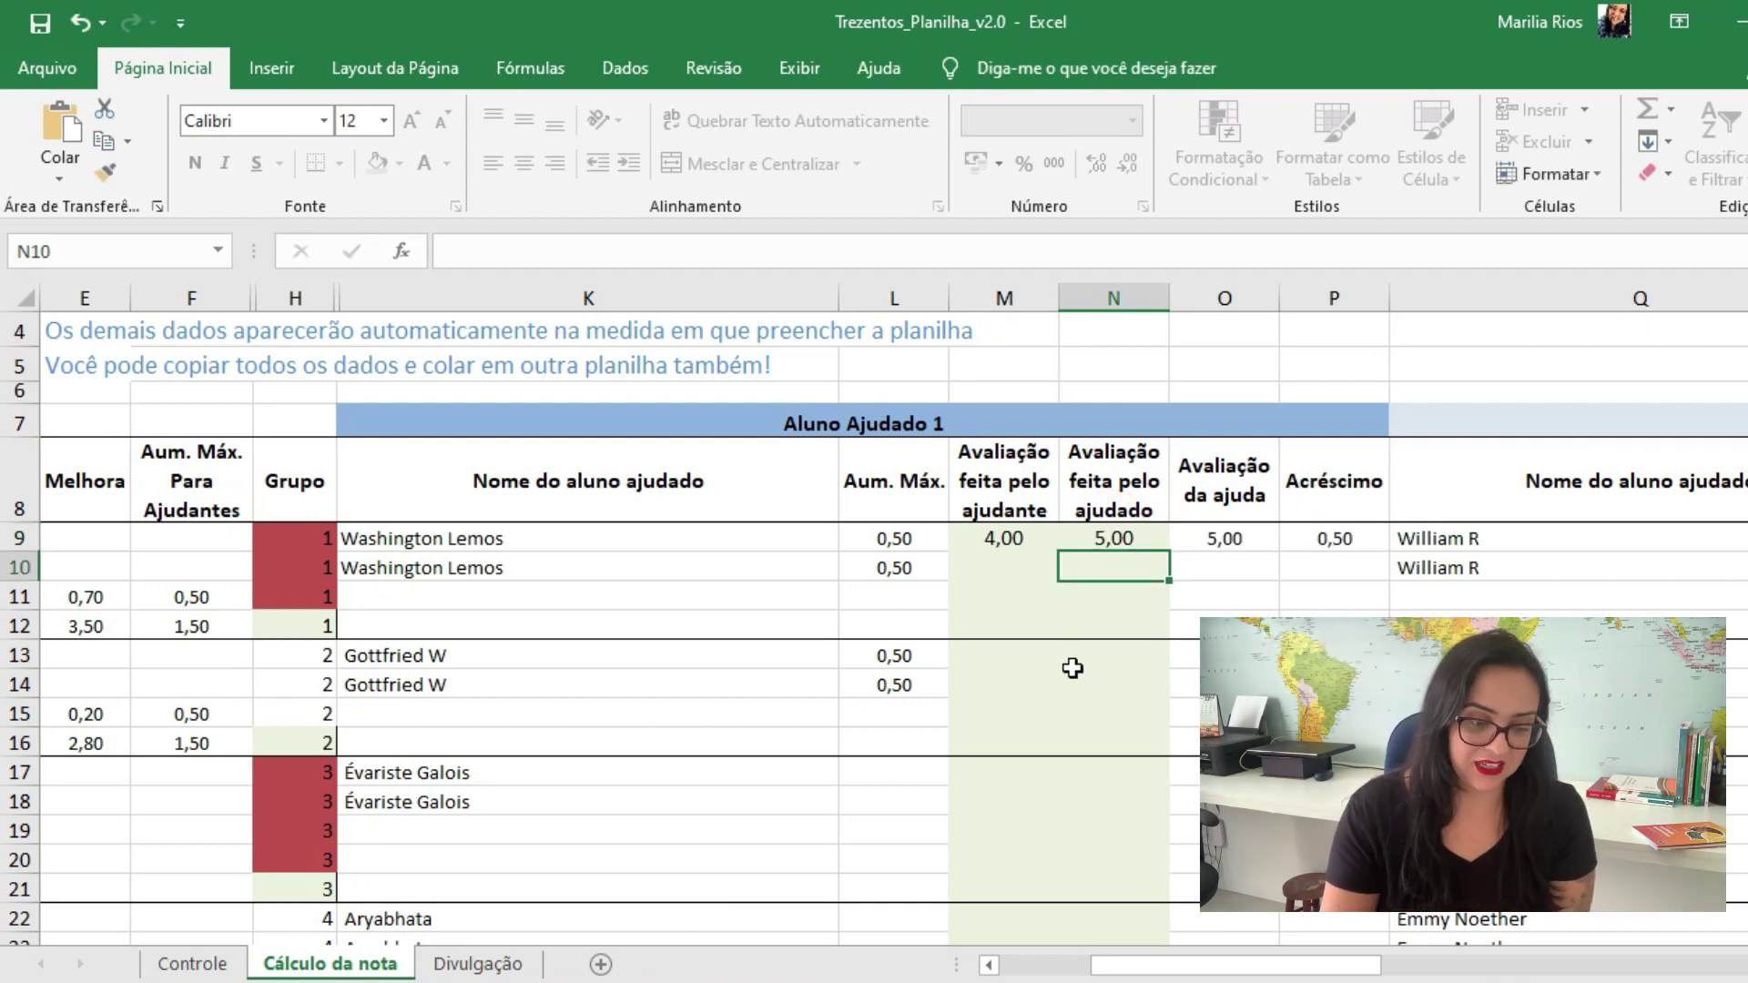
Check the help evaluation rule in F27 of the Controle sheet against row 9's two ratings and Avaliação da ajuda in Cálculo da nota
click(212, 971)
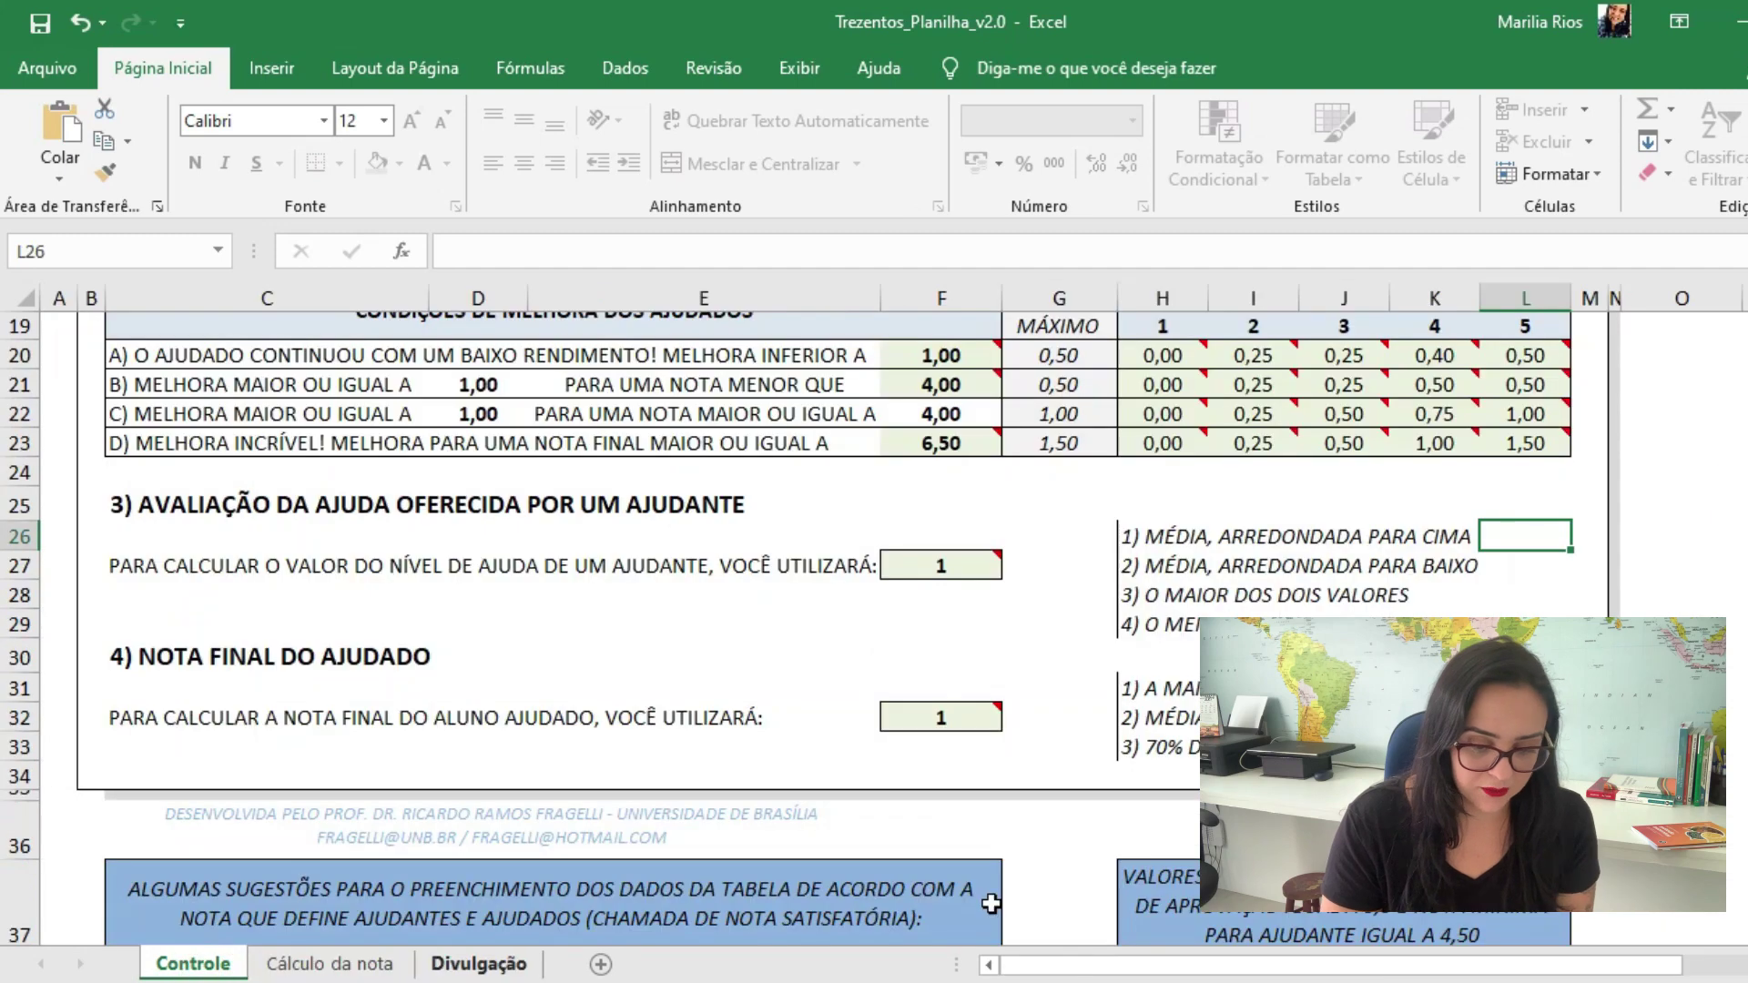
click(912, 565)
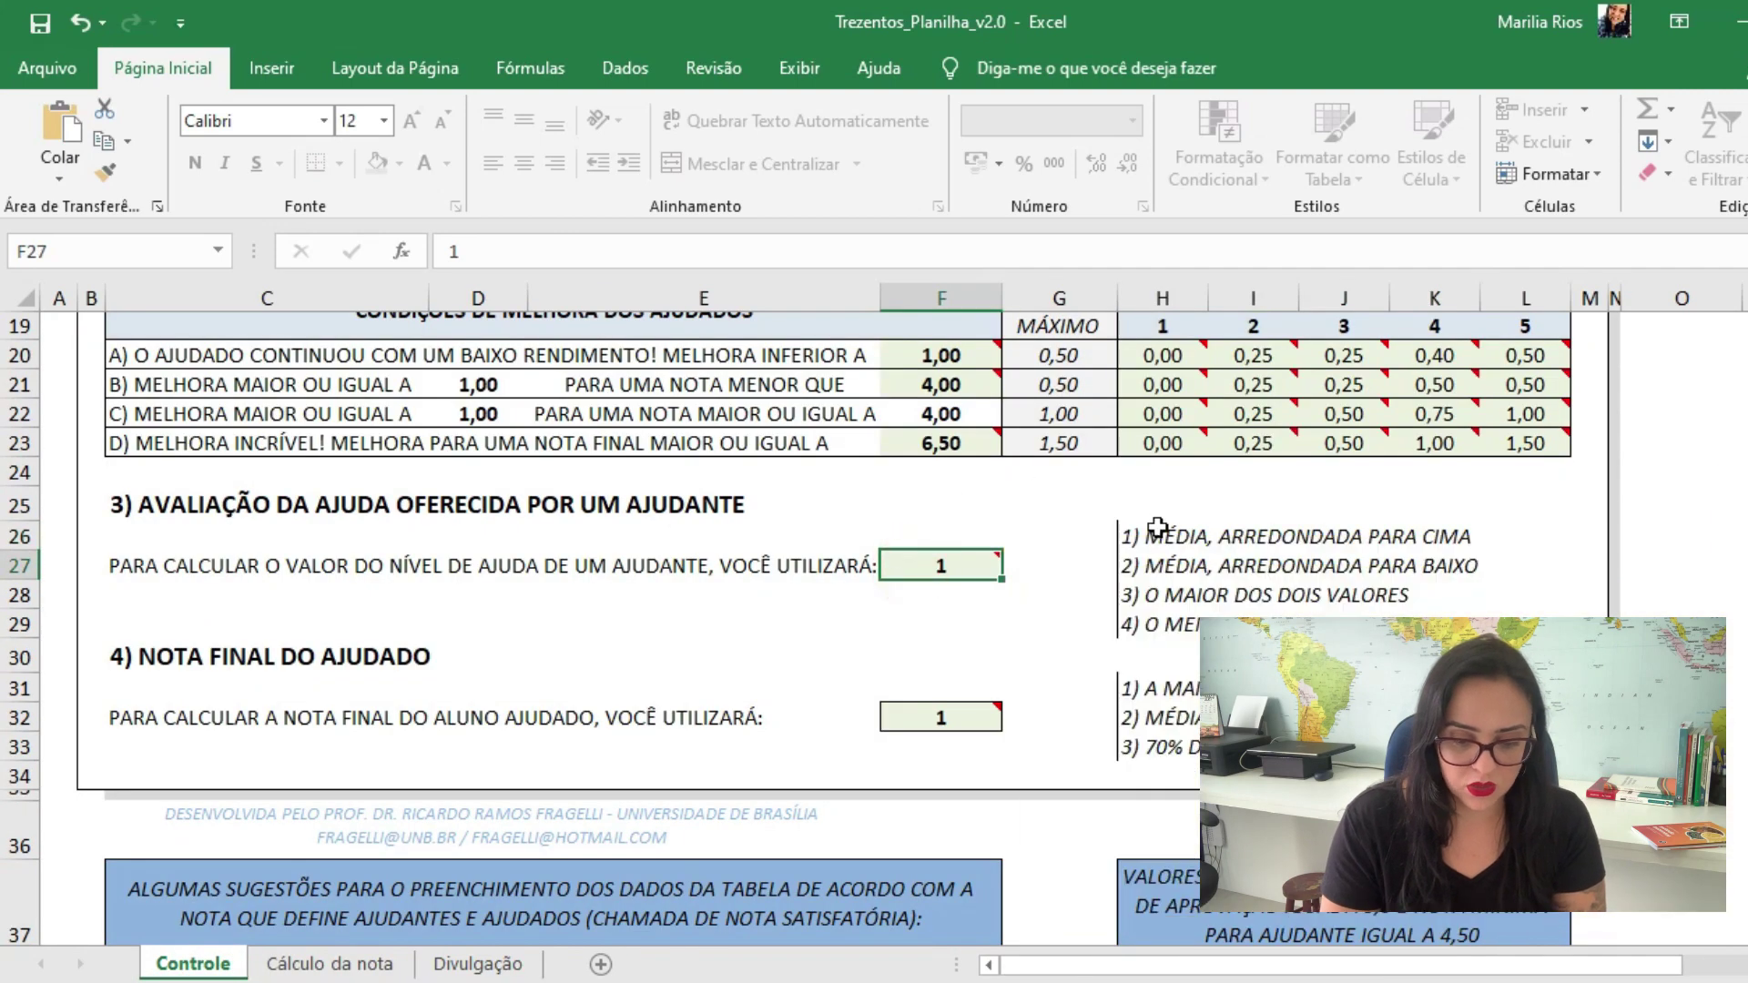
drag(1167, 538, 1397, 555)
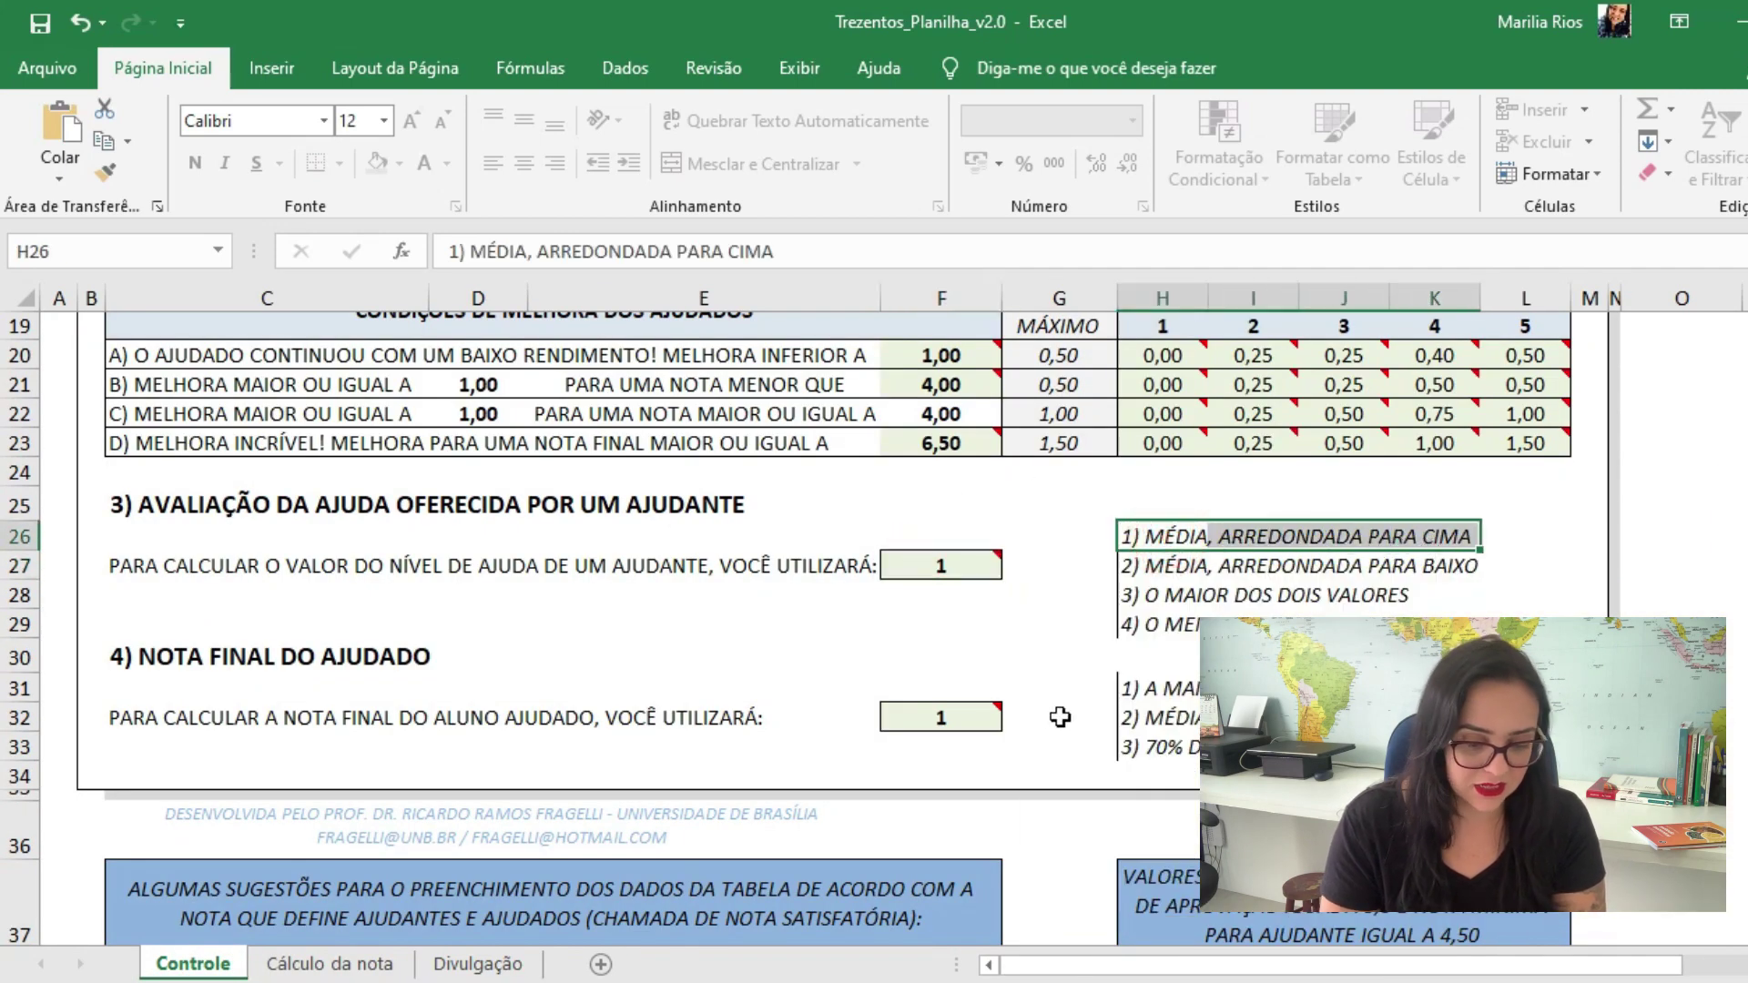
click(346, 962)
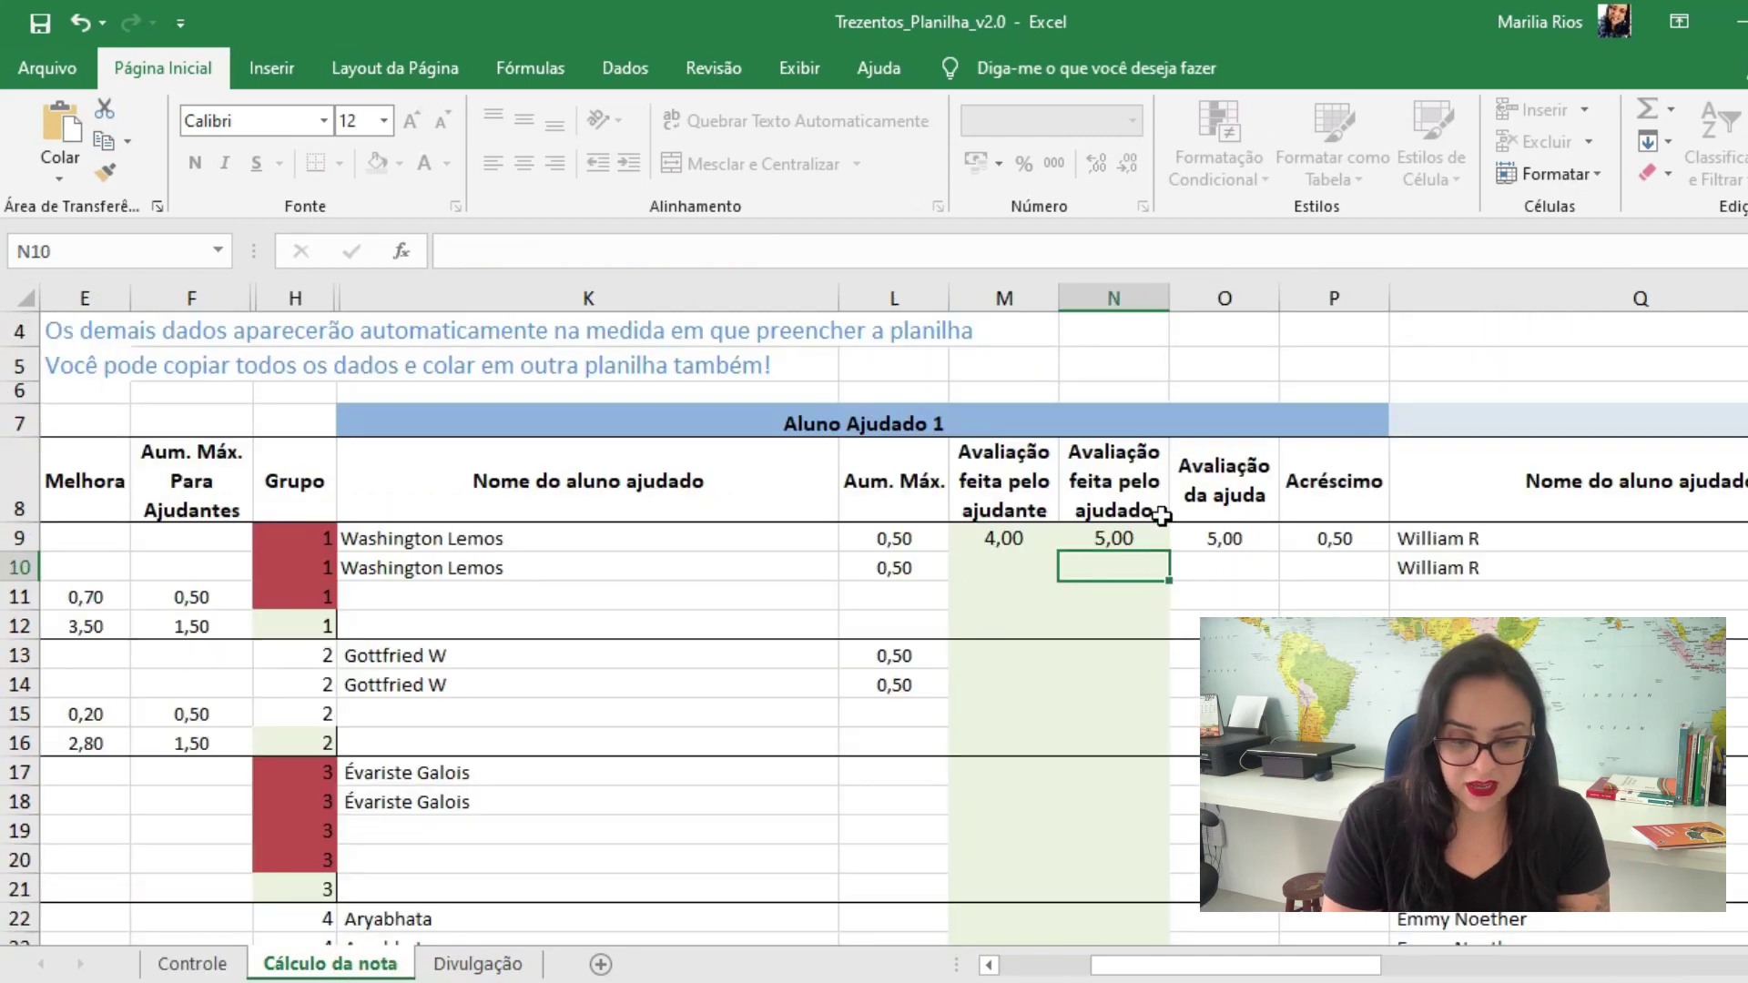
click(1220, 544)
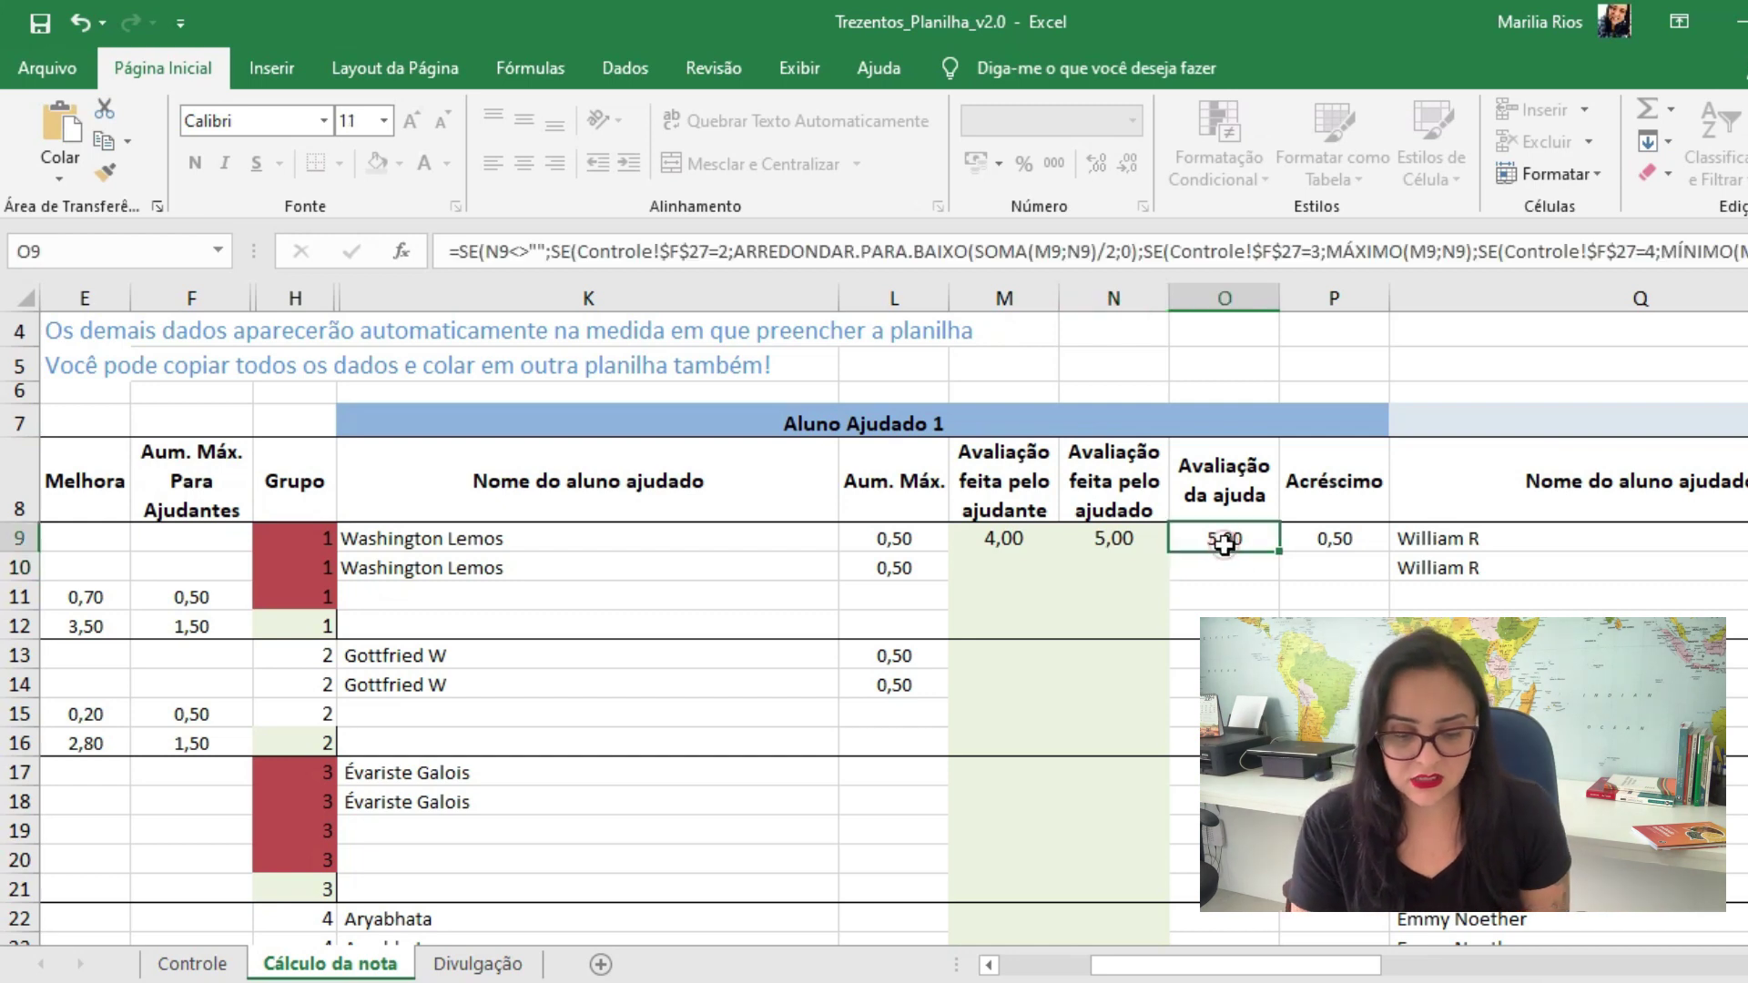
click(1019, 541)
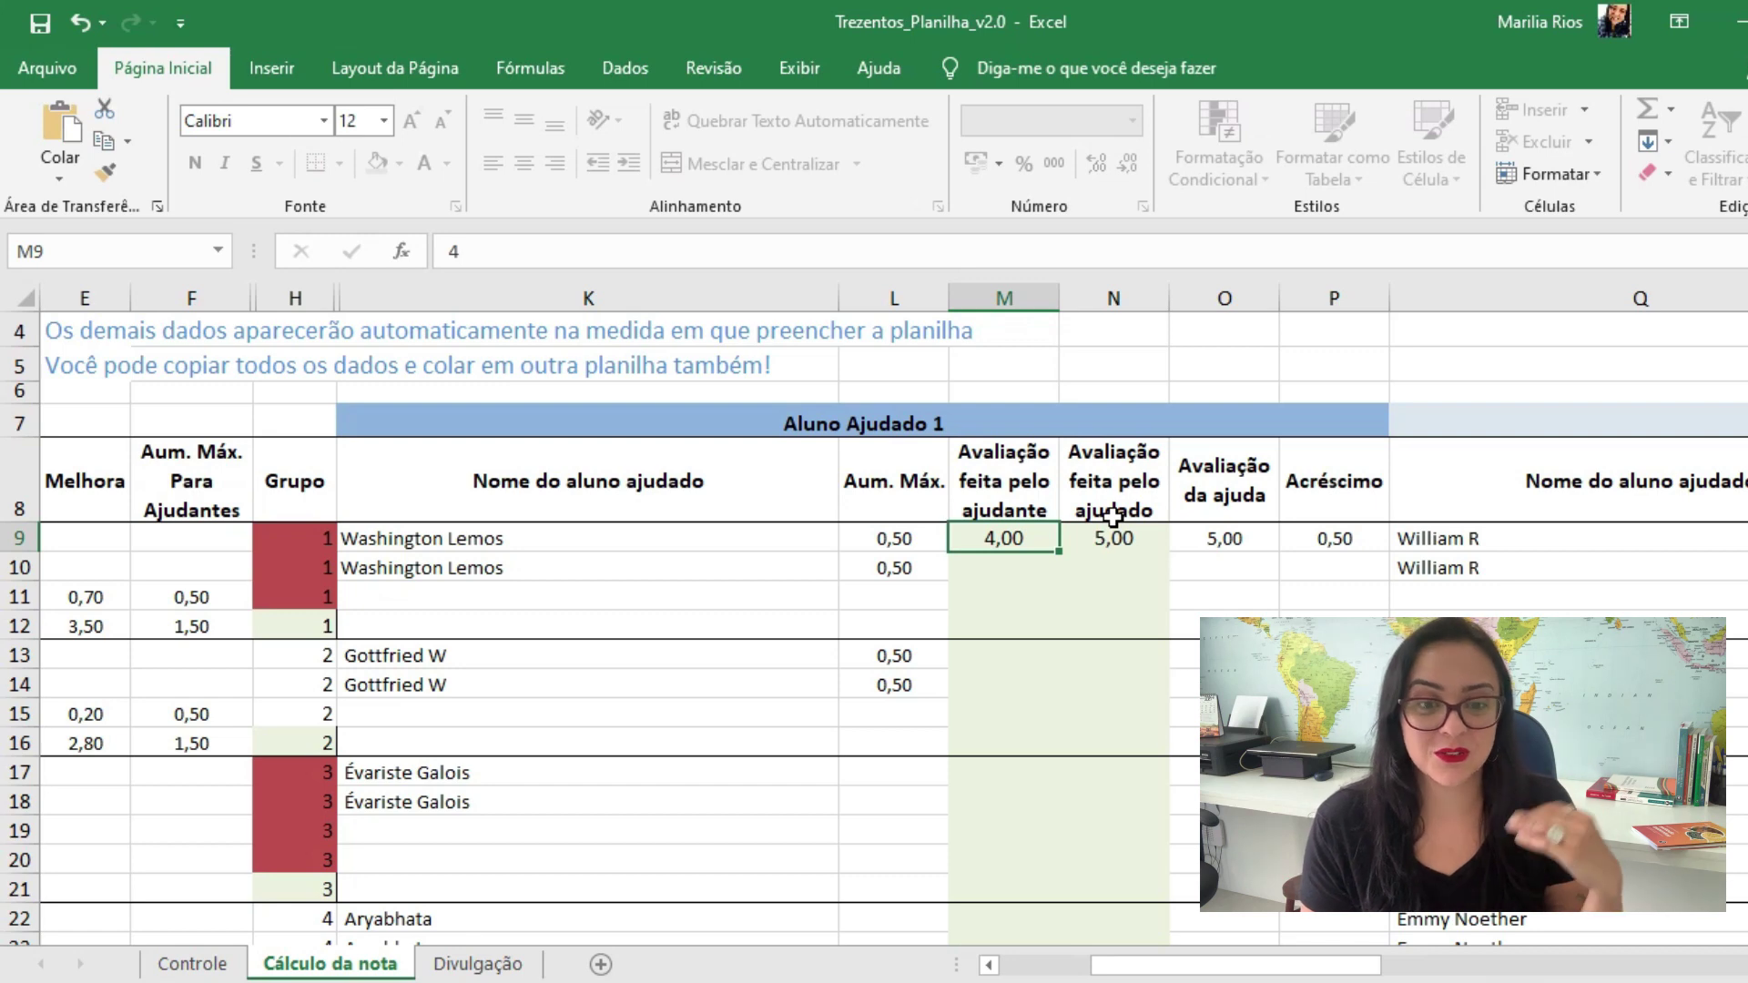
click(1138, 536)
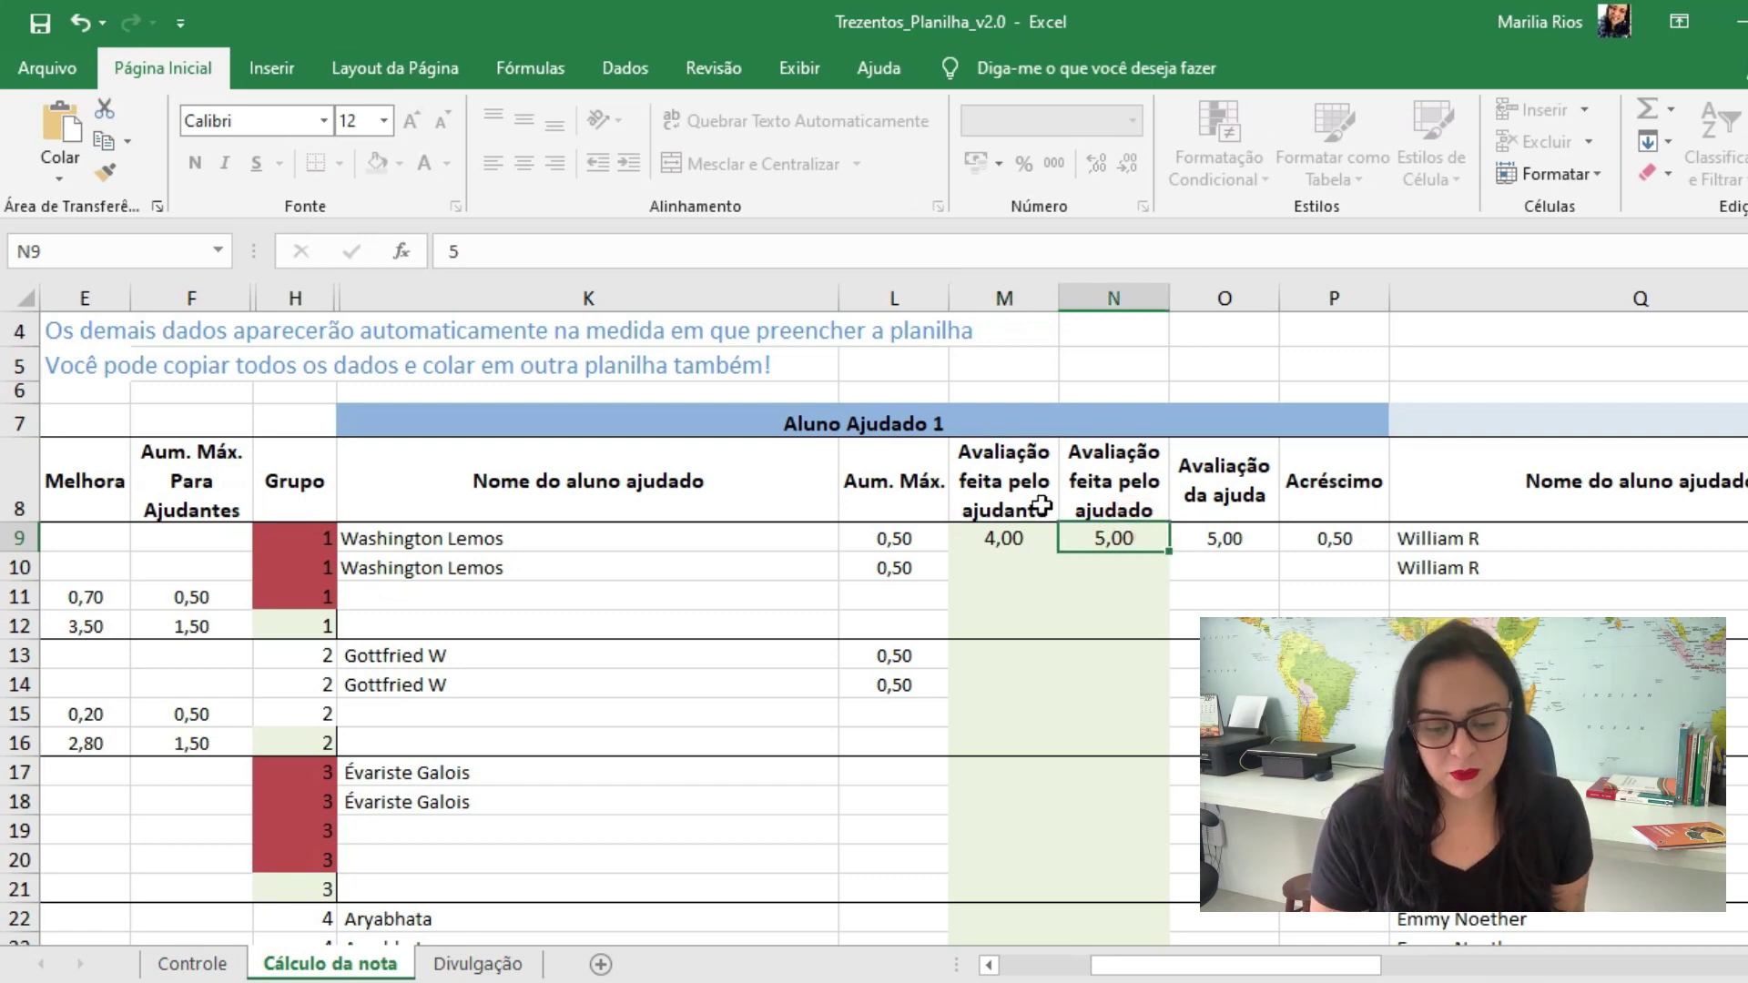
click(1243, 538)
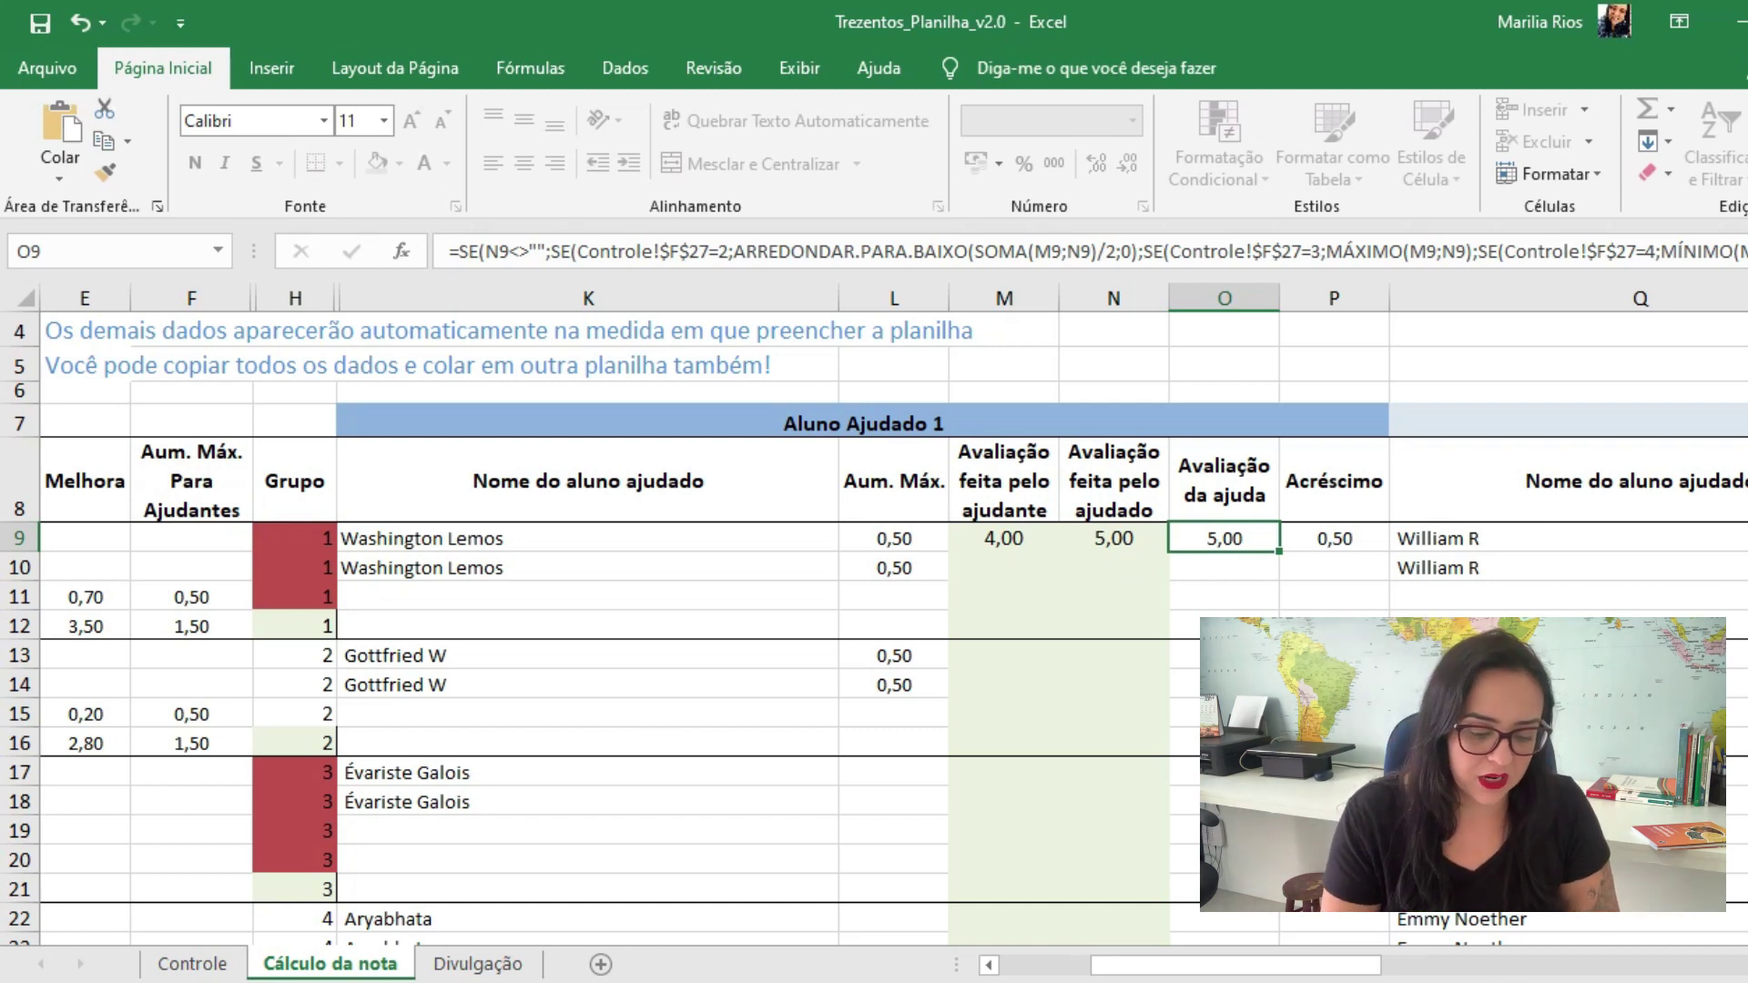
Review the first helper's form in the ajudantes Word document, then group 1's names and grades in the Excel workbook
click(604, 948)
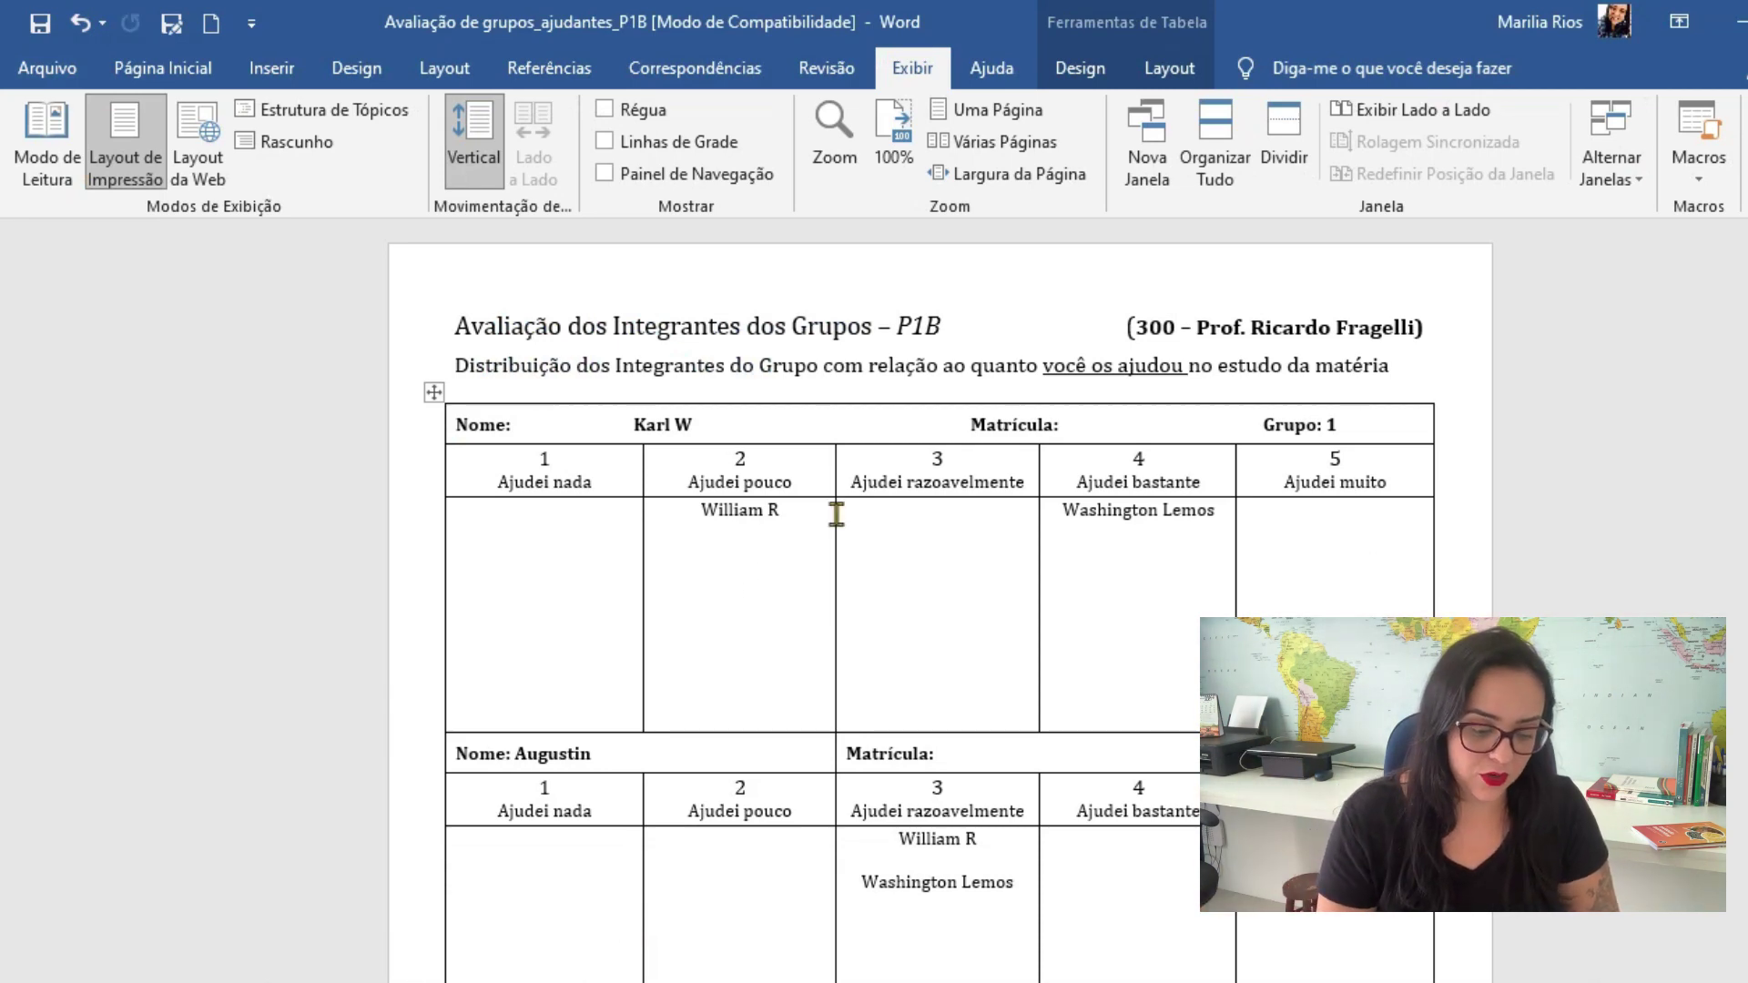
click(674, 946)
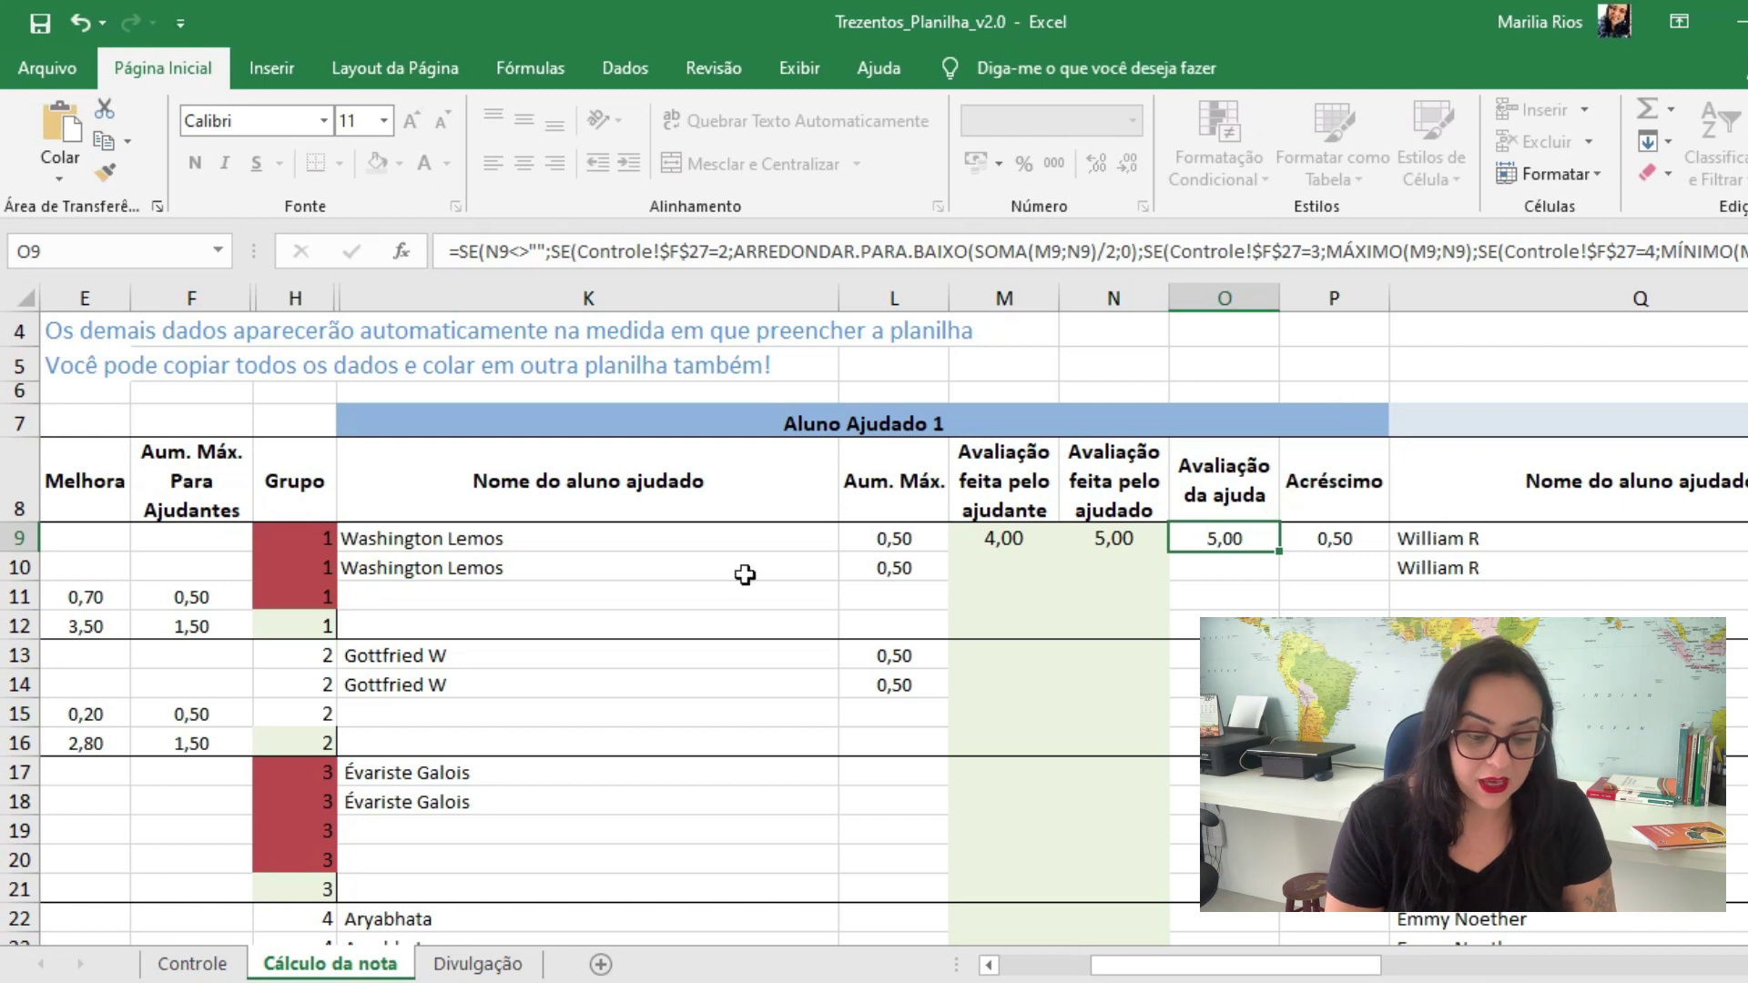
drag(1145, 974, 1021, 974)
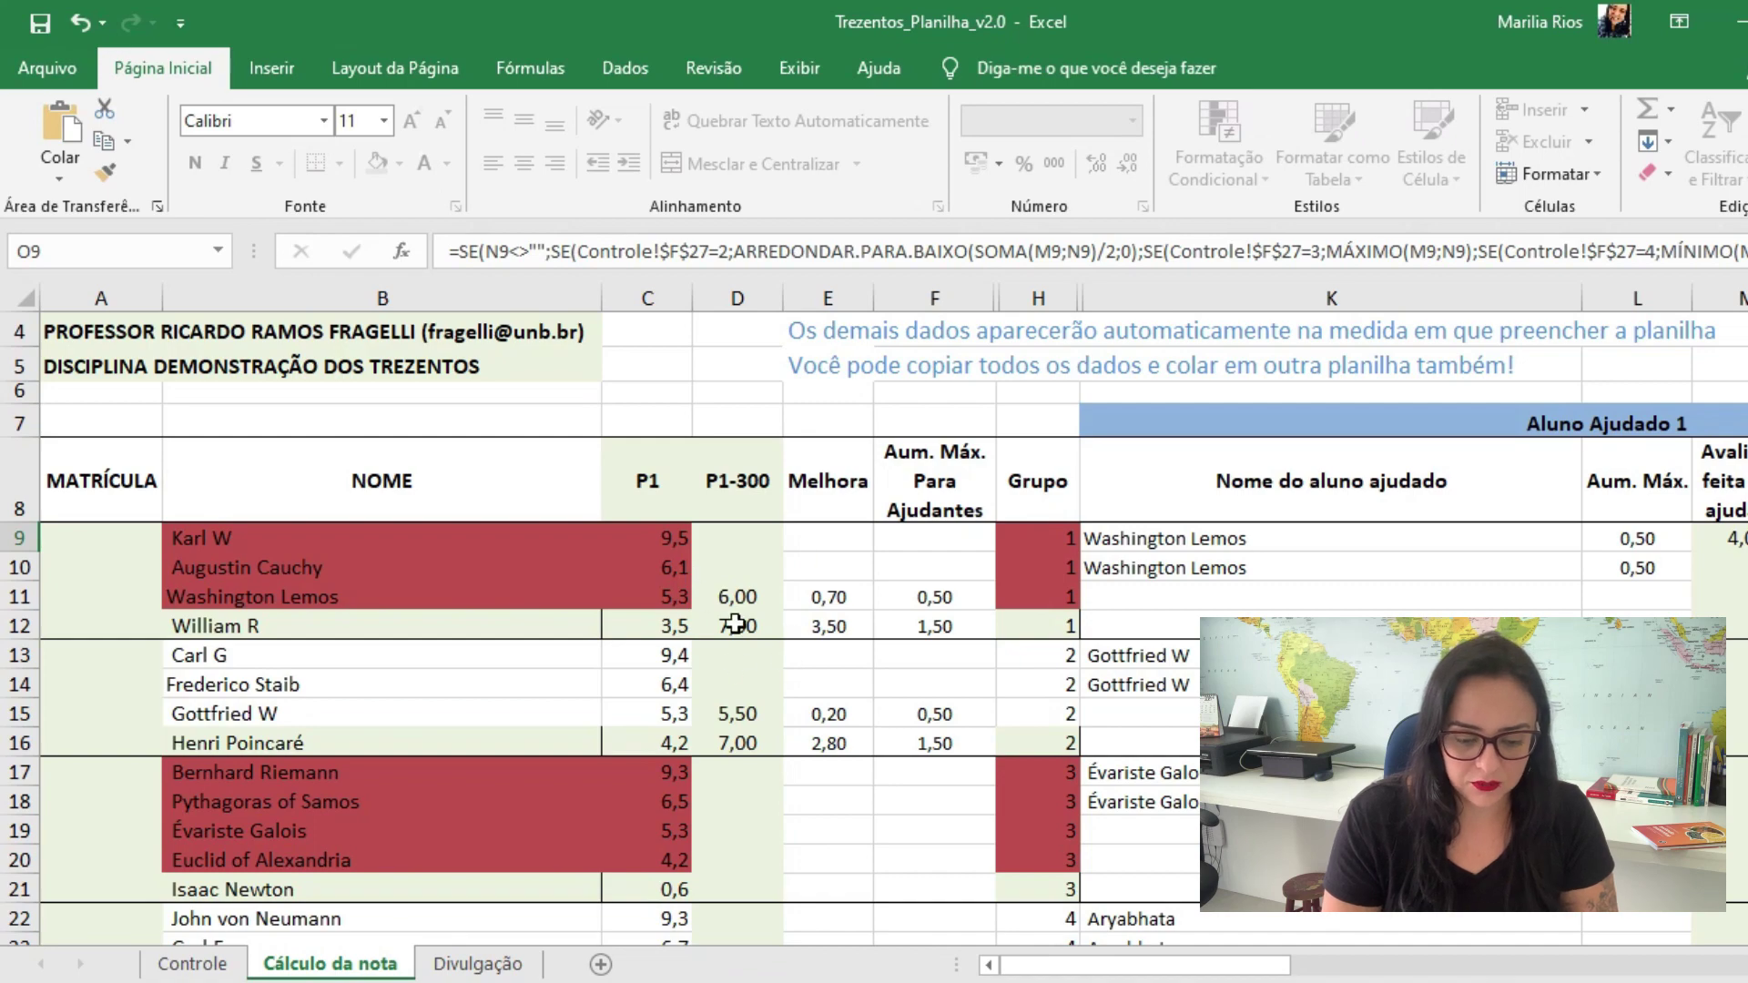
drag(1177, 974, 1240, 973)
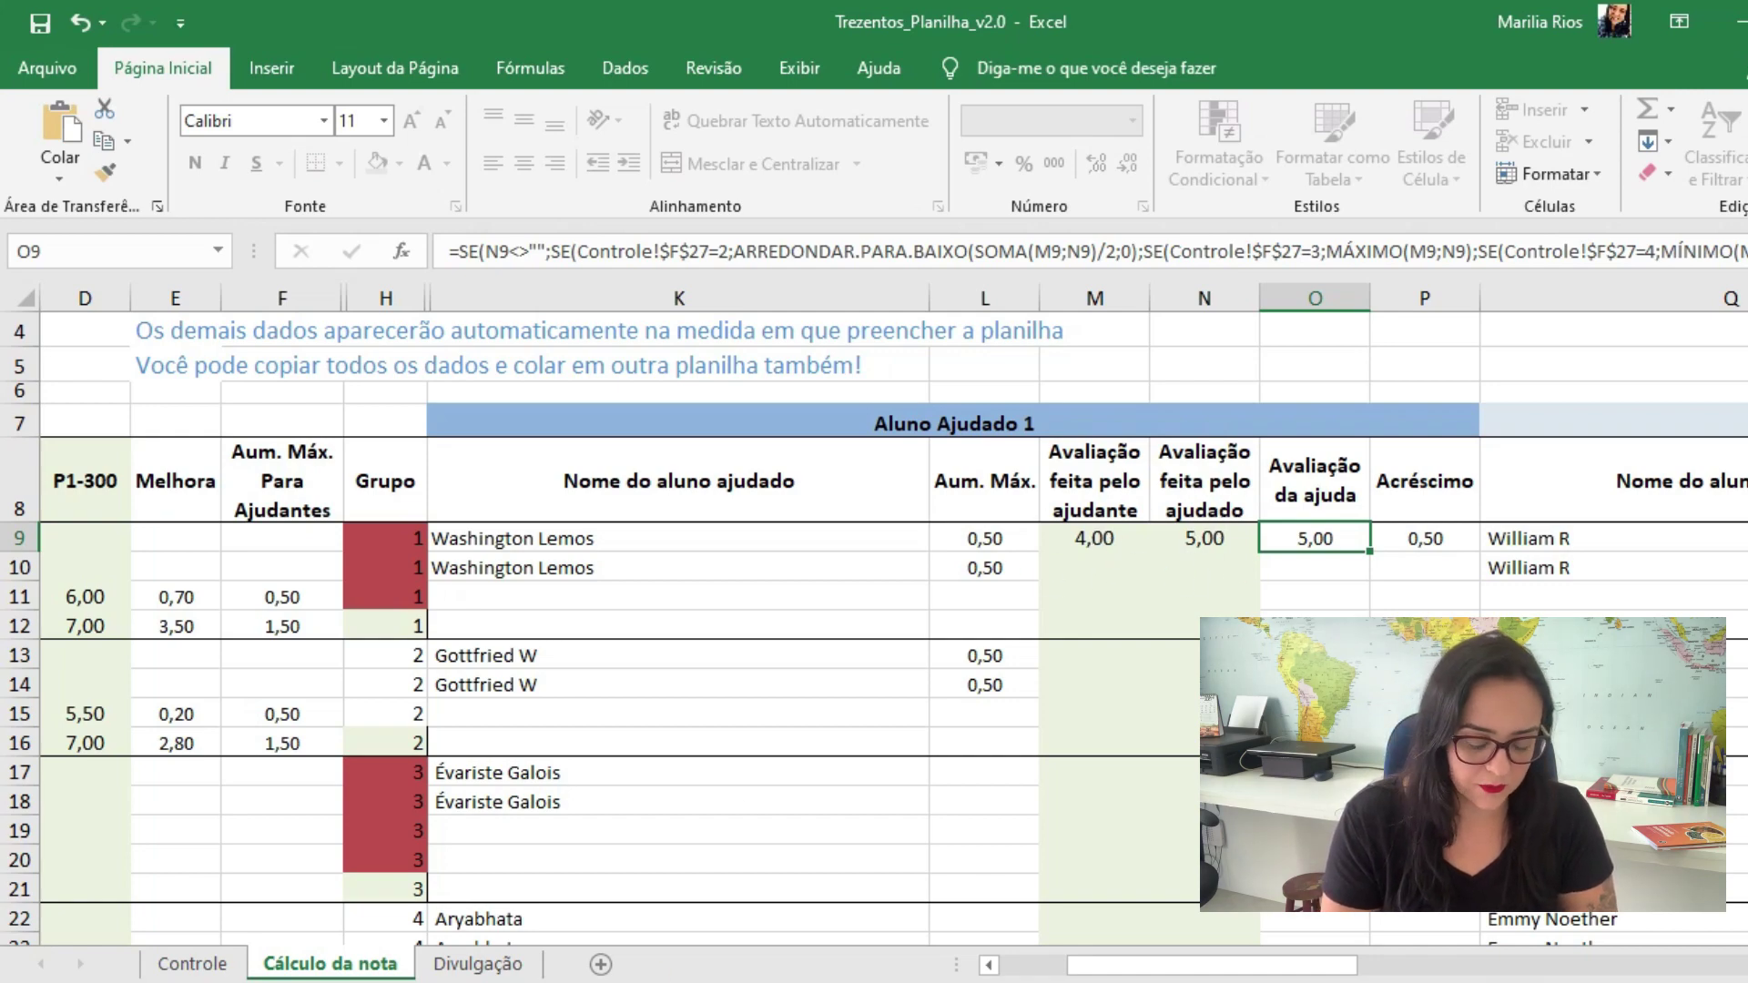
click(1315, 685)
drag(1274, 964, 1210, 967)
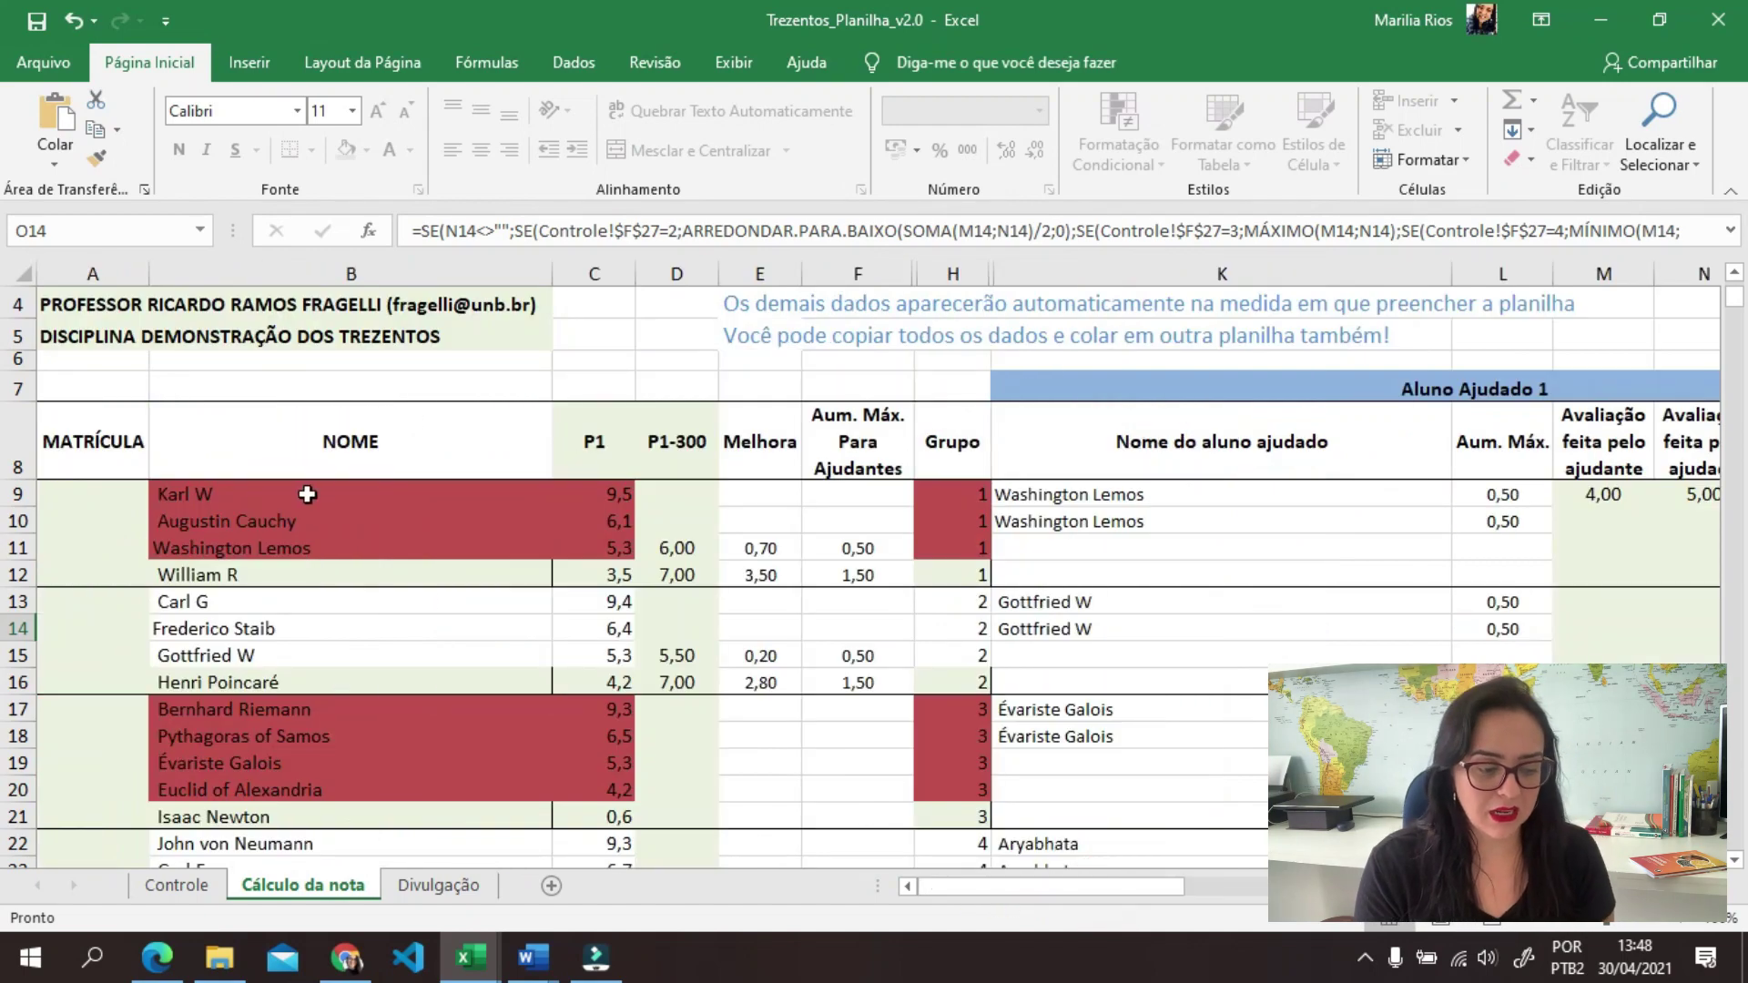
Trace row 9 from the helper's name to the first helped student and the two ratings in M9 and N9
drag(307, 495, 1370, 496)
drag(1240, 887, 974, 885)
click(988, 494)
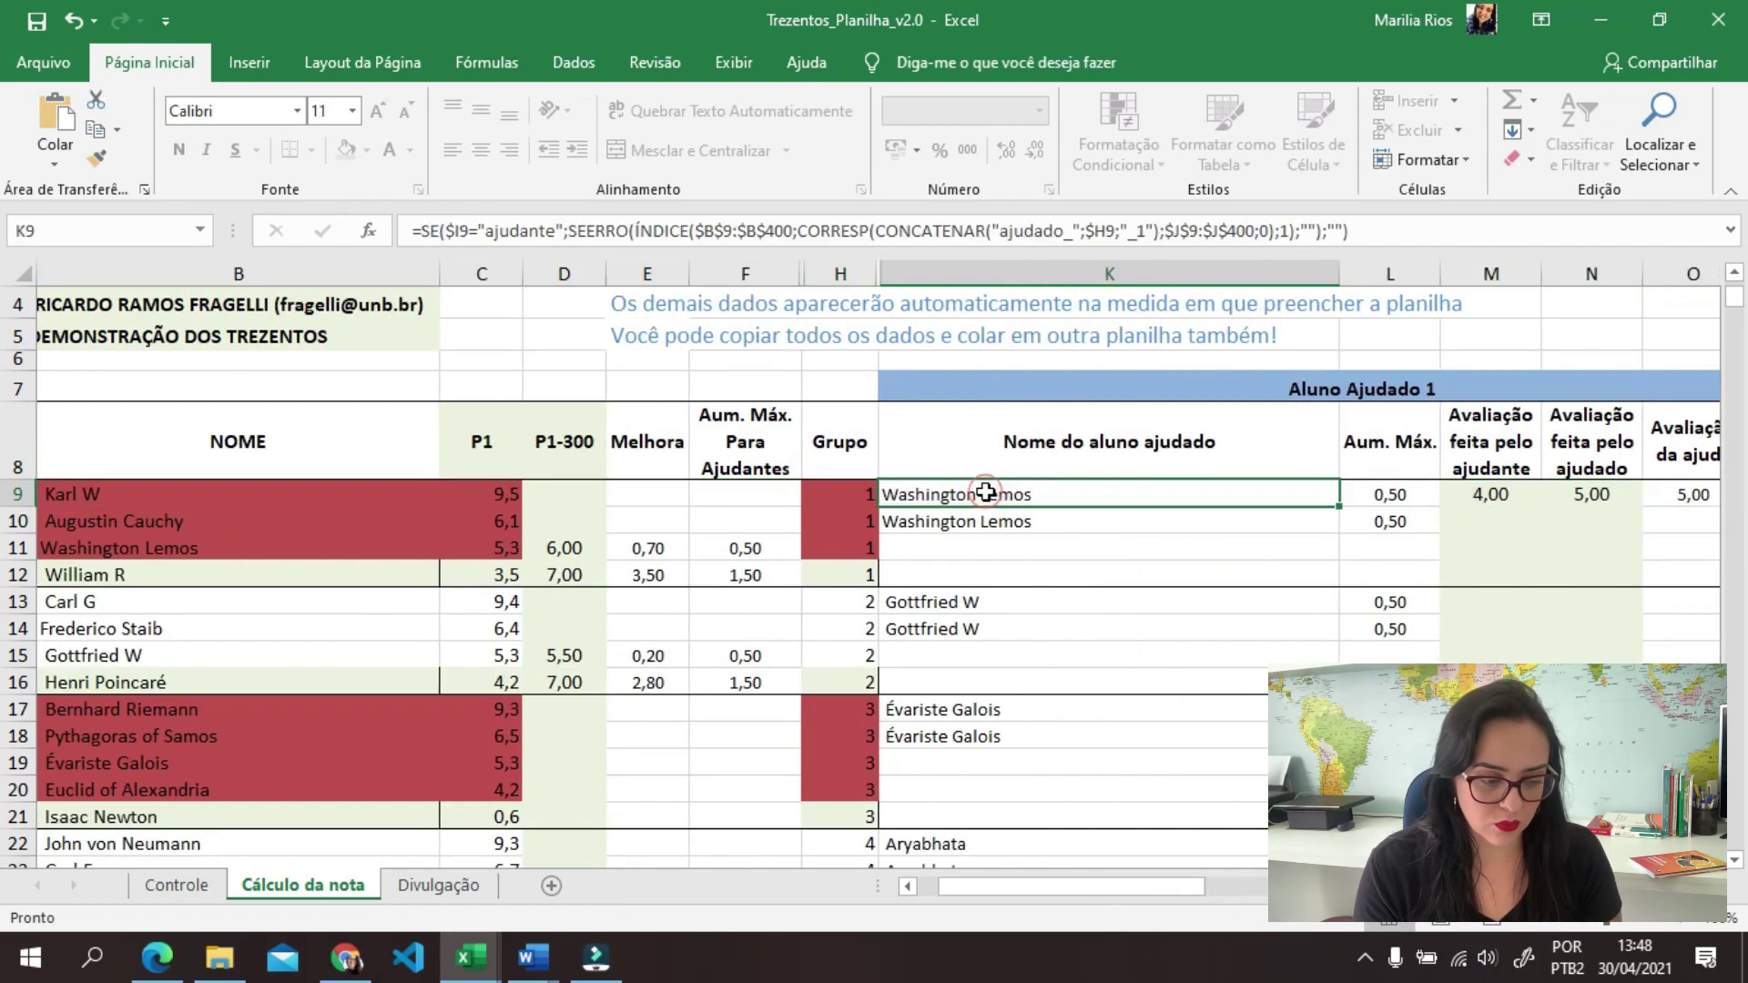
click(369, 487)
drag(1198, 892, 1261, 888)
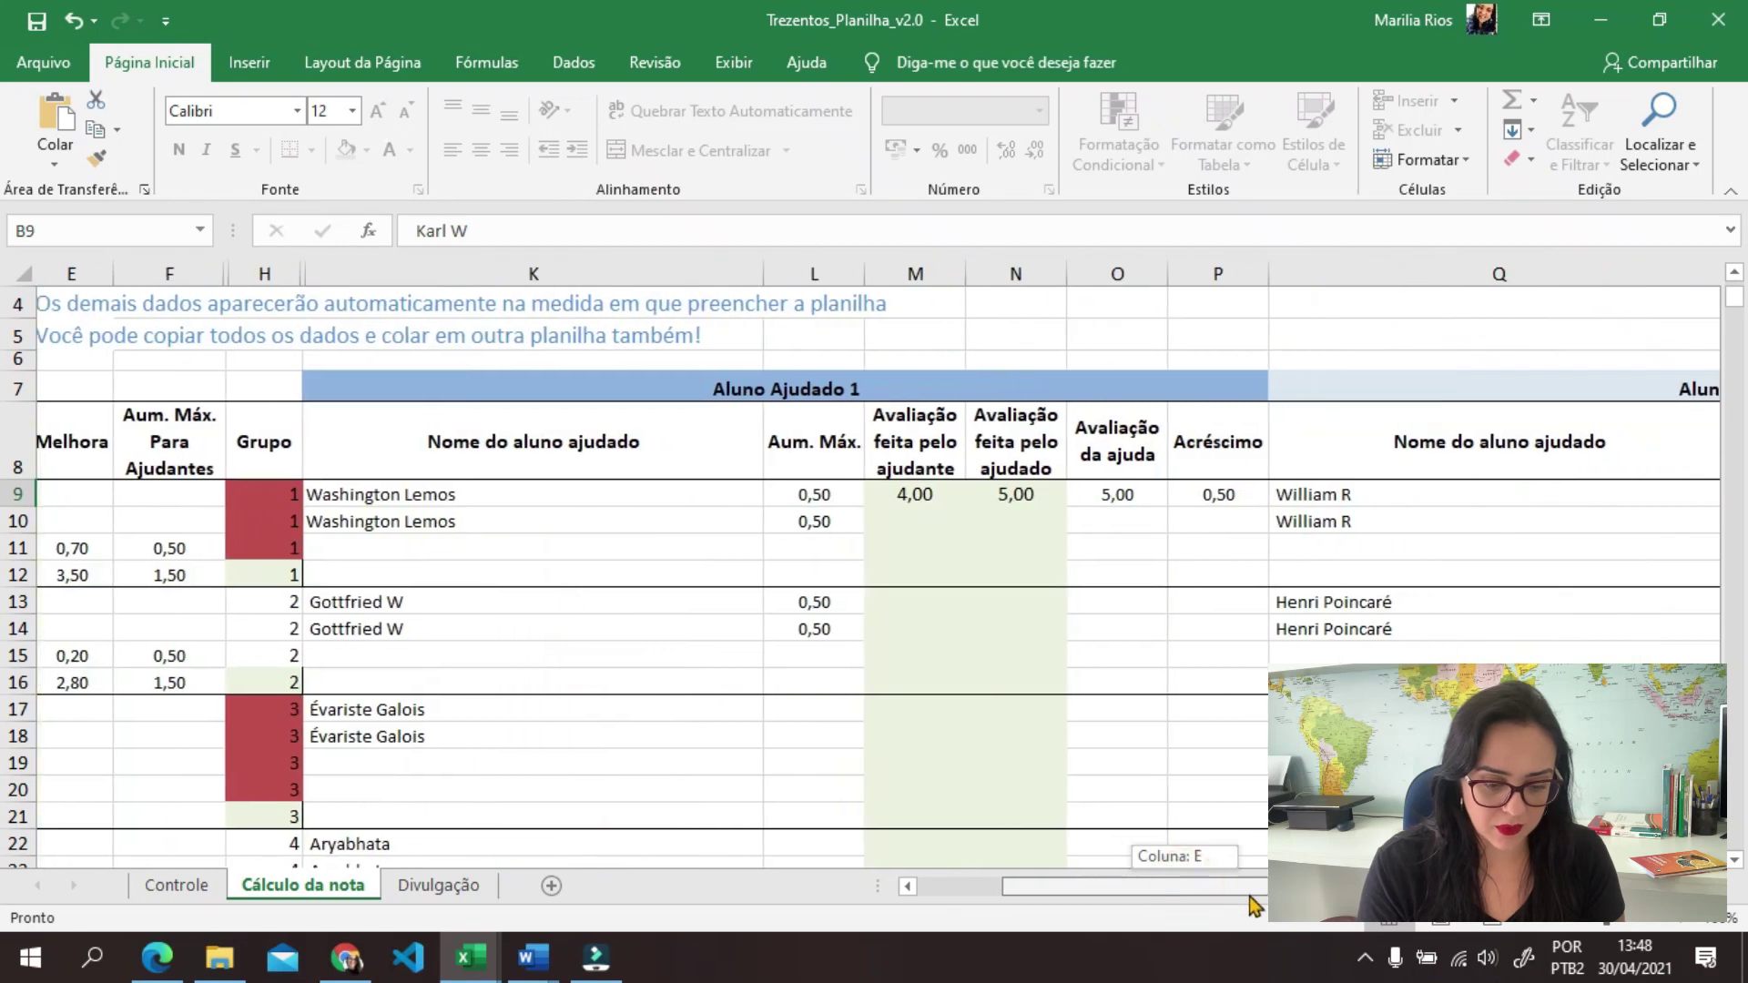
click(1040, 499)
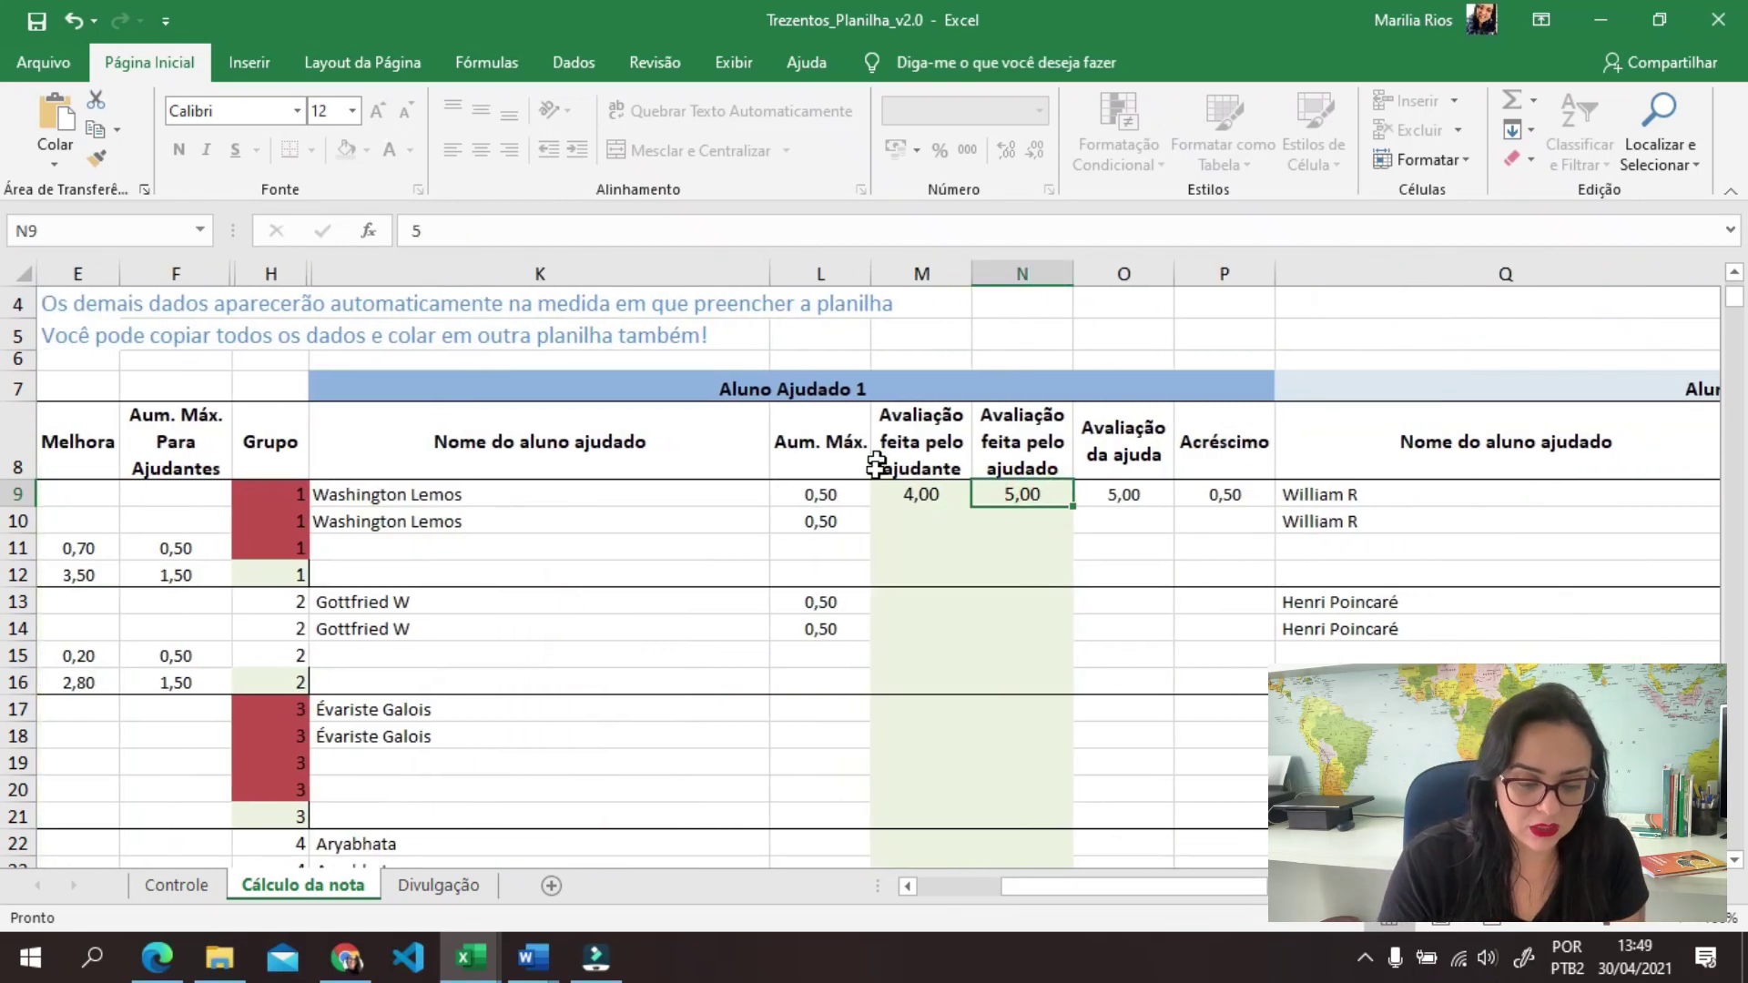
click(917, 494)
Find the first helper's rating of the second helped student in the ajudantes Word document and set S9 under Aluno Ajudado 2 in Excel to 2
click(533, 956)
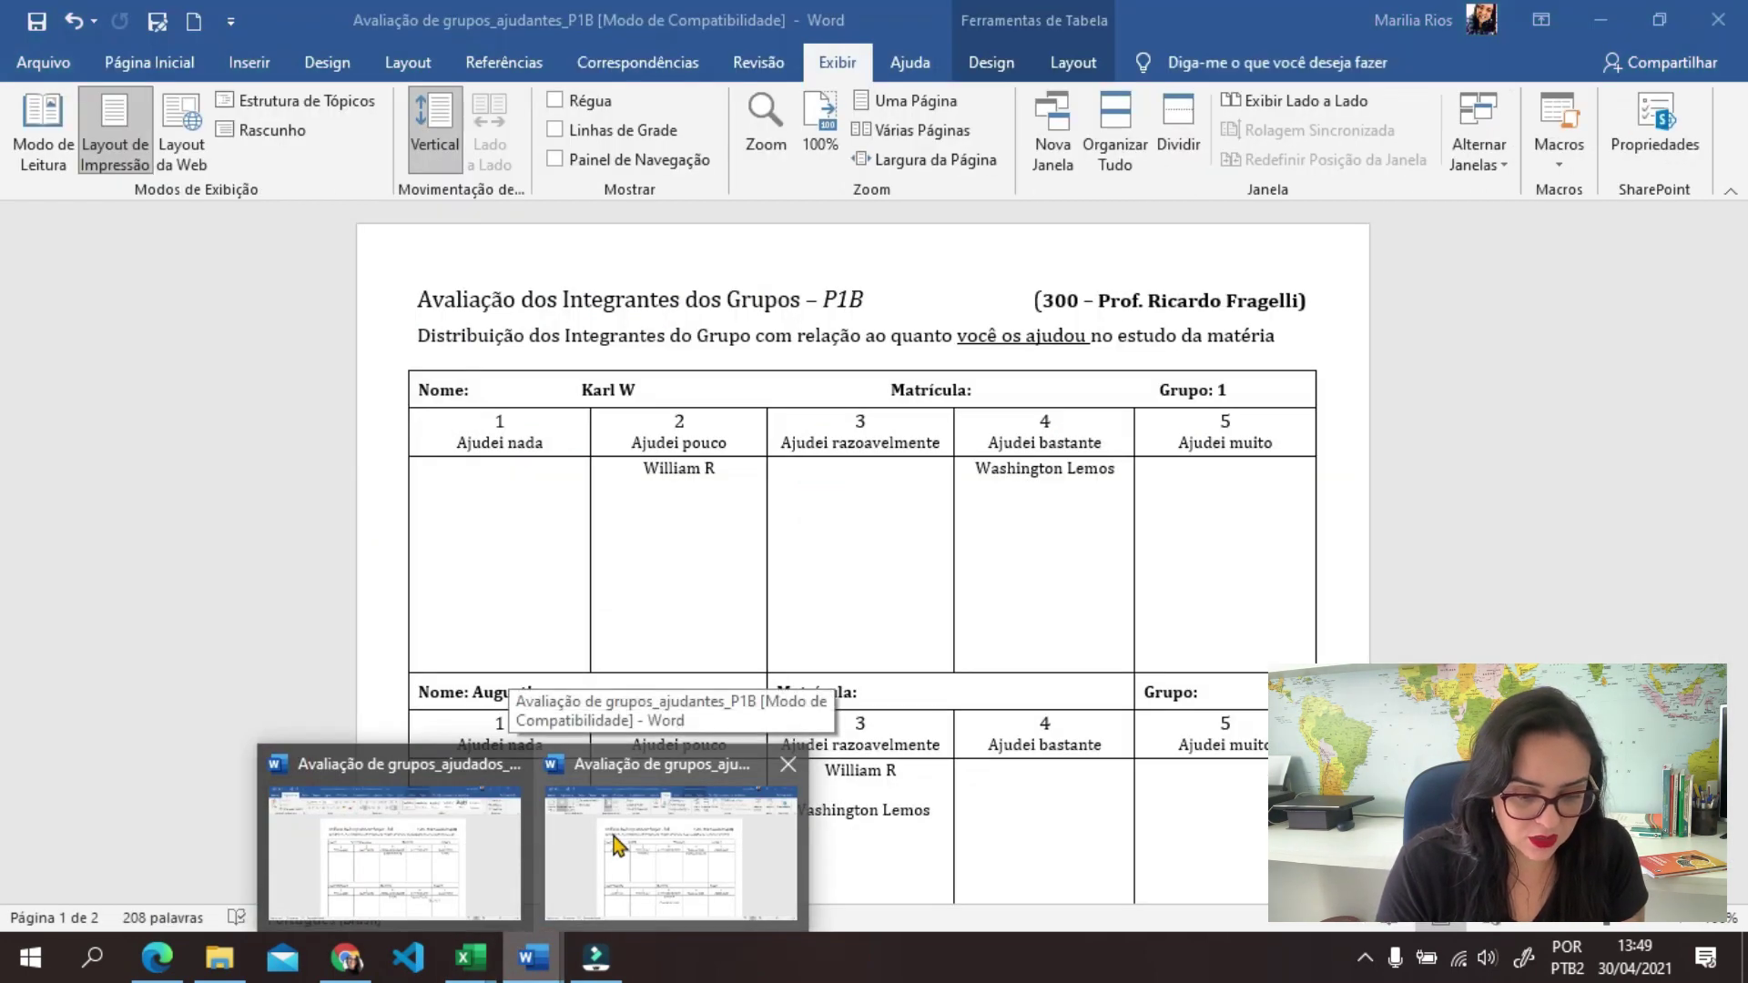
click(612, 835)
click(532, 956)
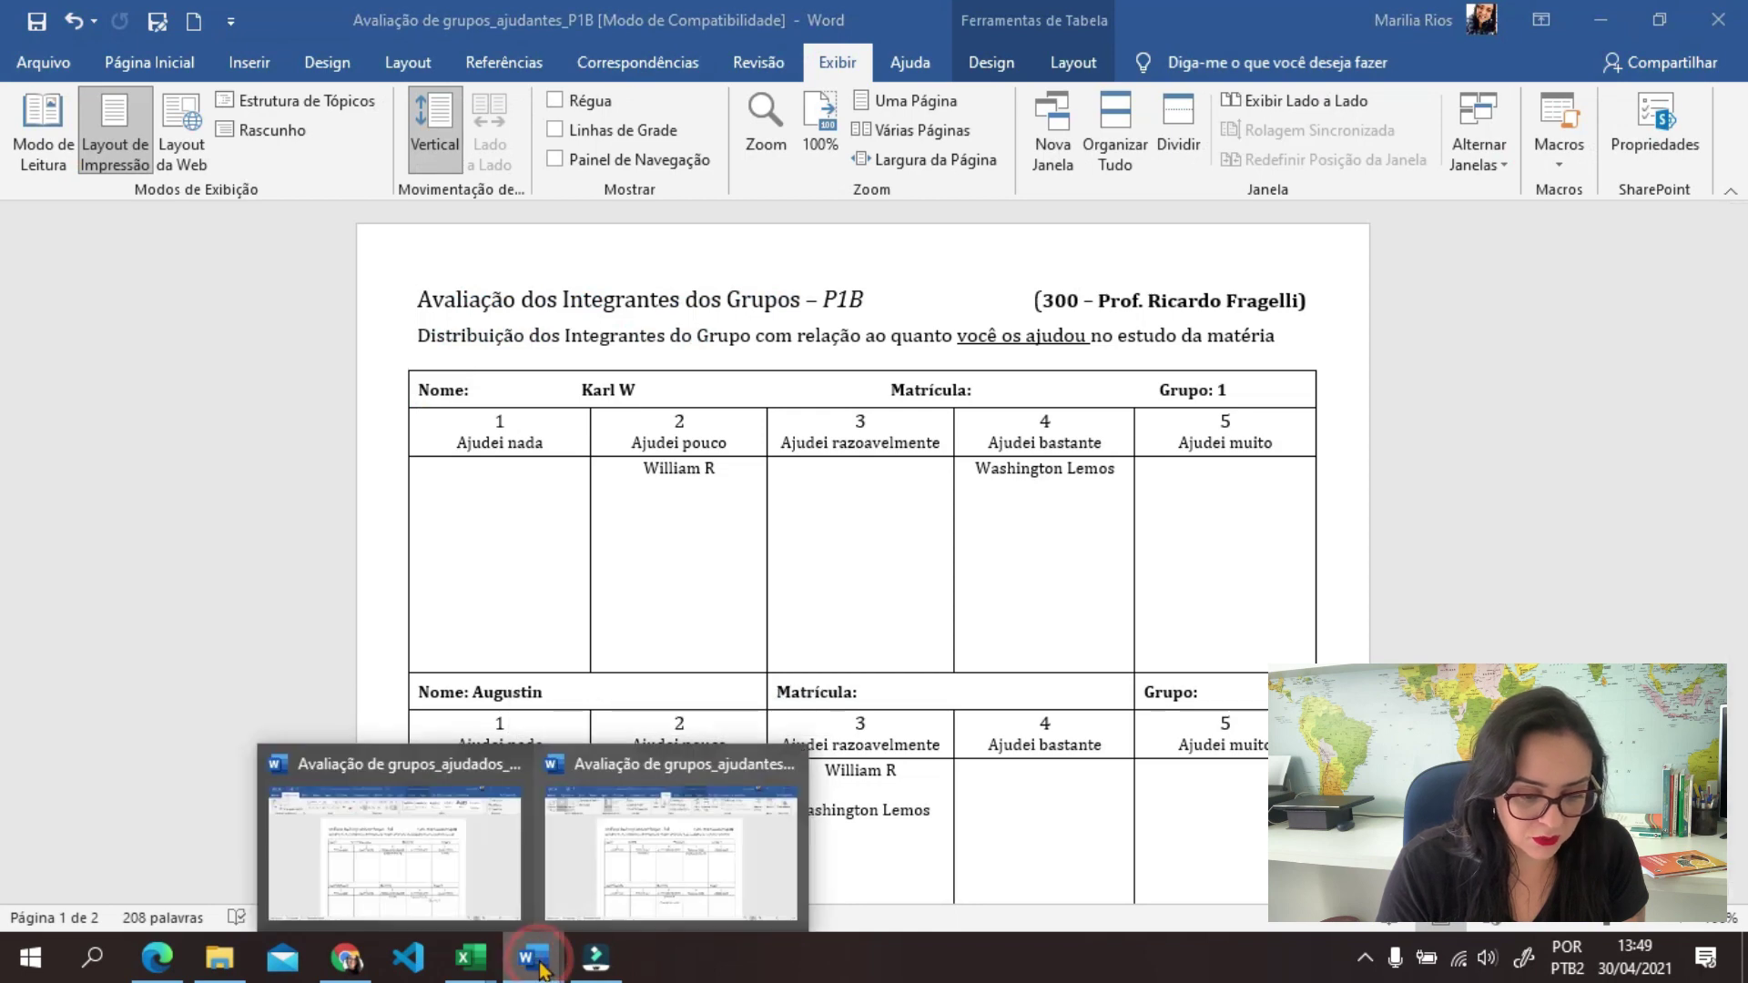
click(800, 383)
click(682, 468)
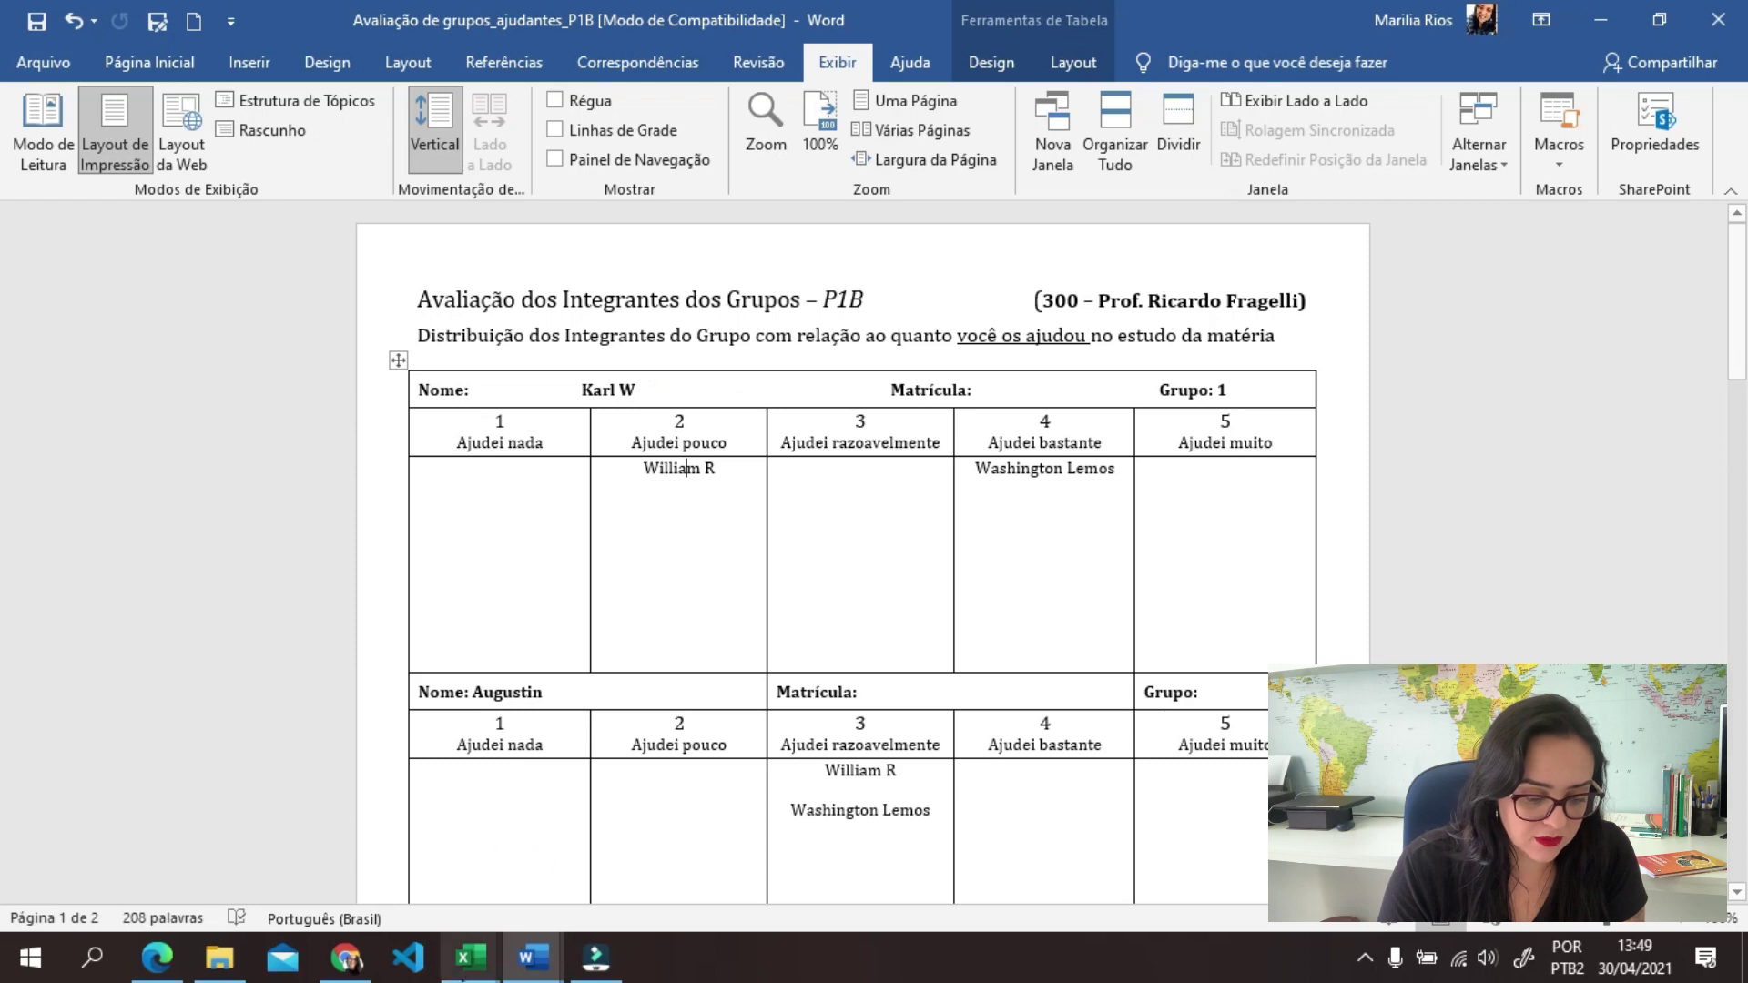
click(469, 956)
click(526, 879)
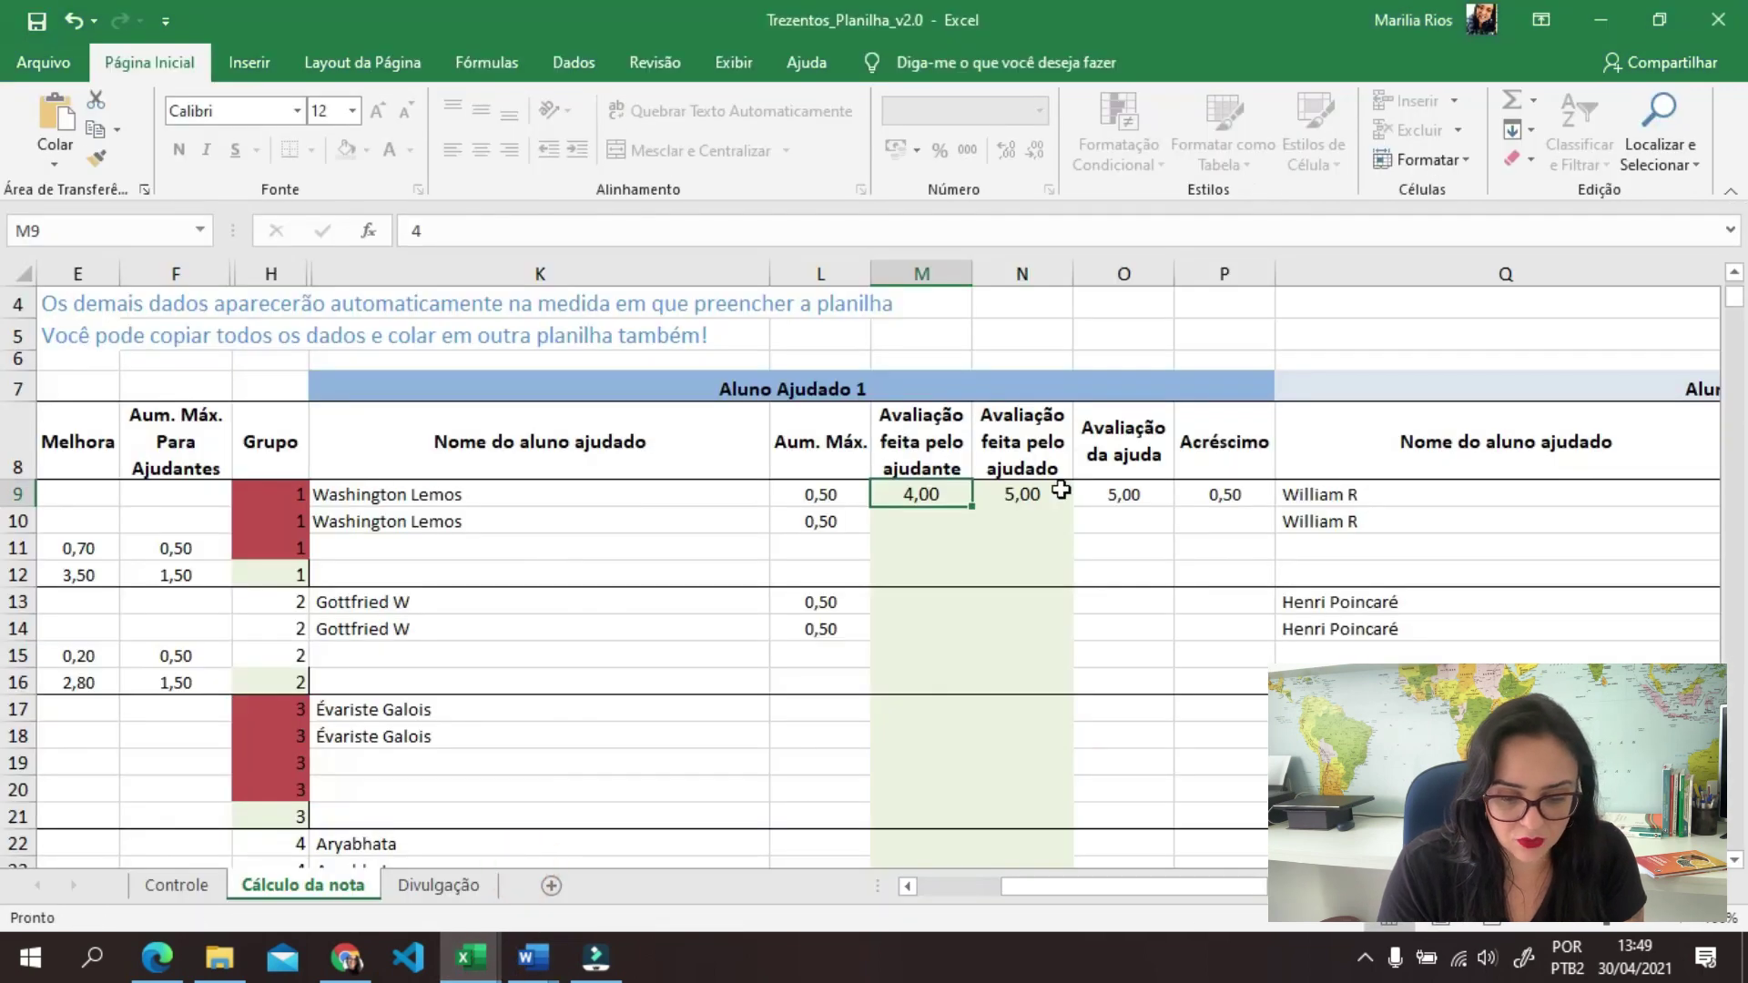
click(1393, 496)
drag(1081, 890, 1246, 901)
click(1037, 496)
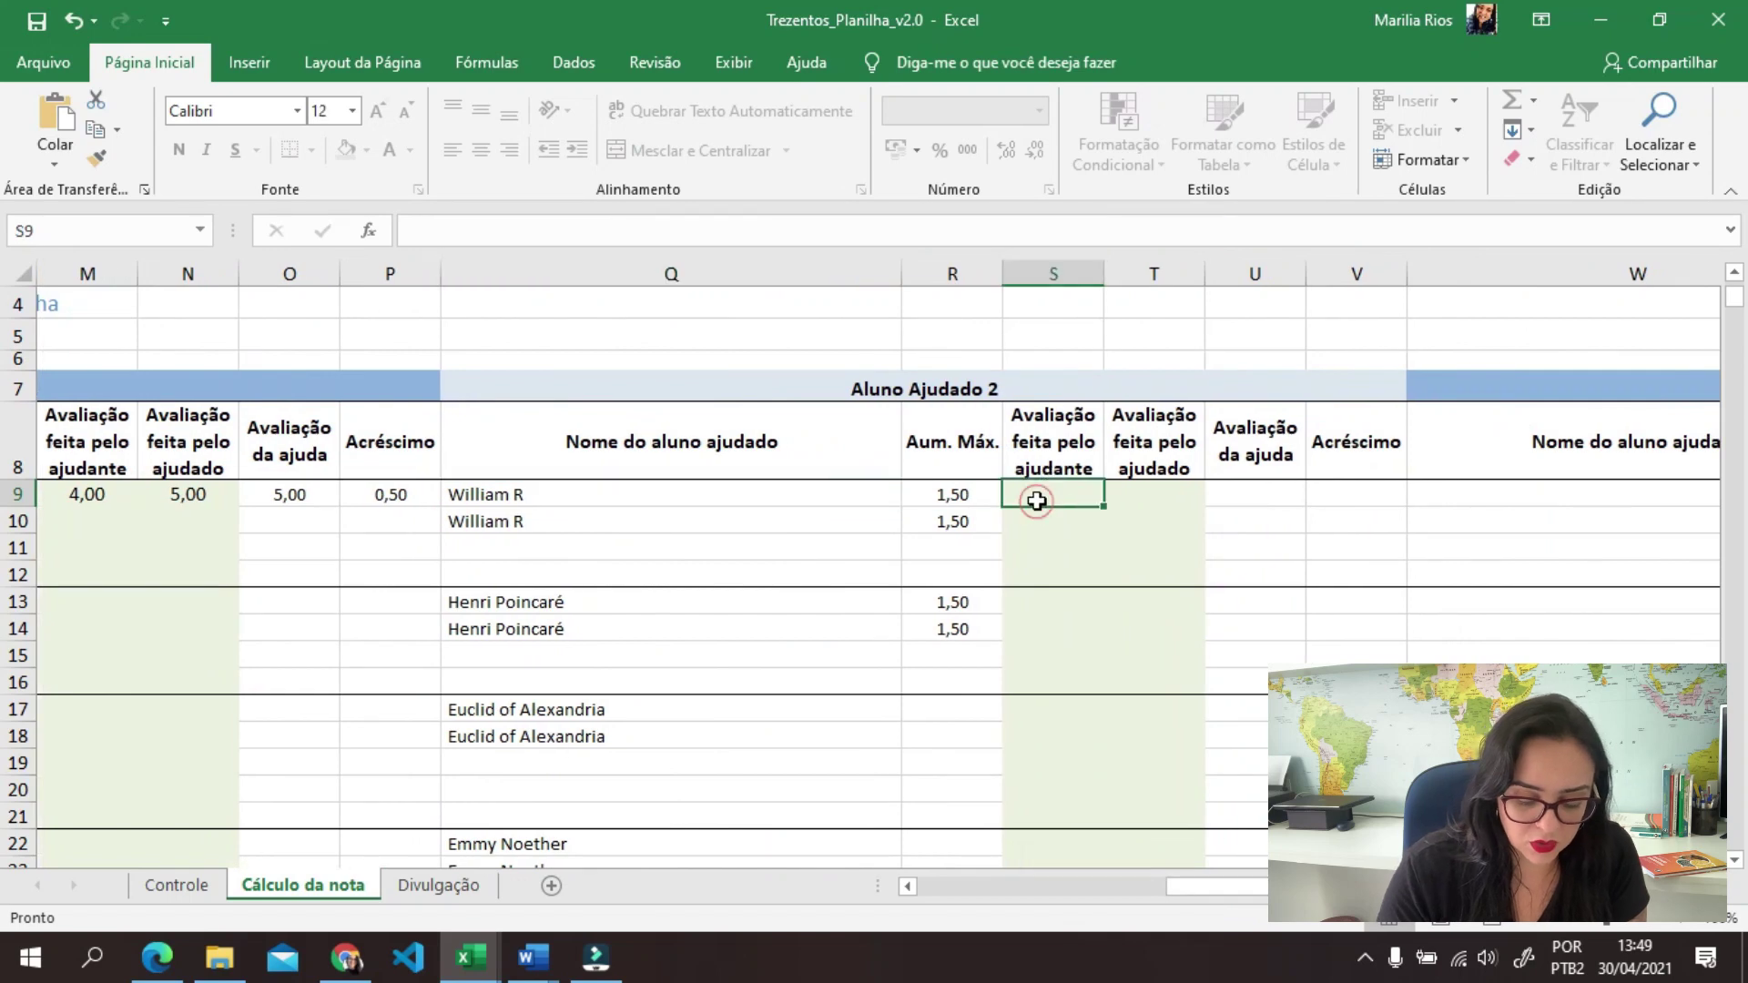
text(2)
key(Return)
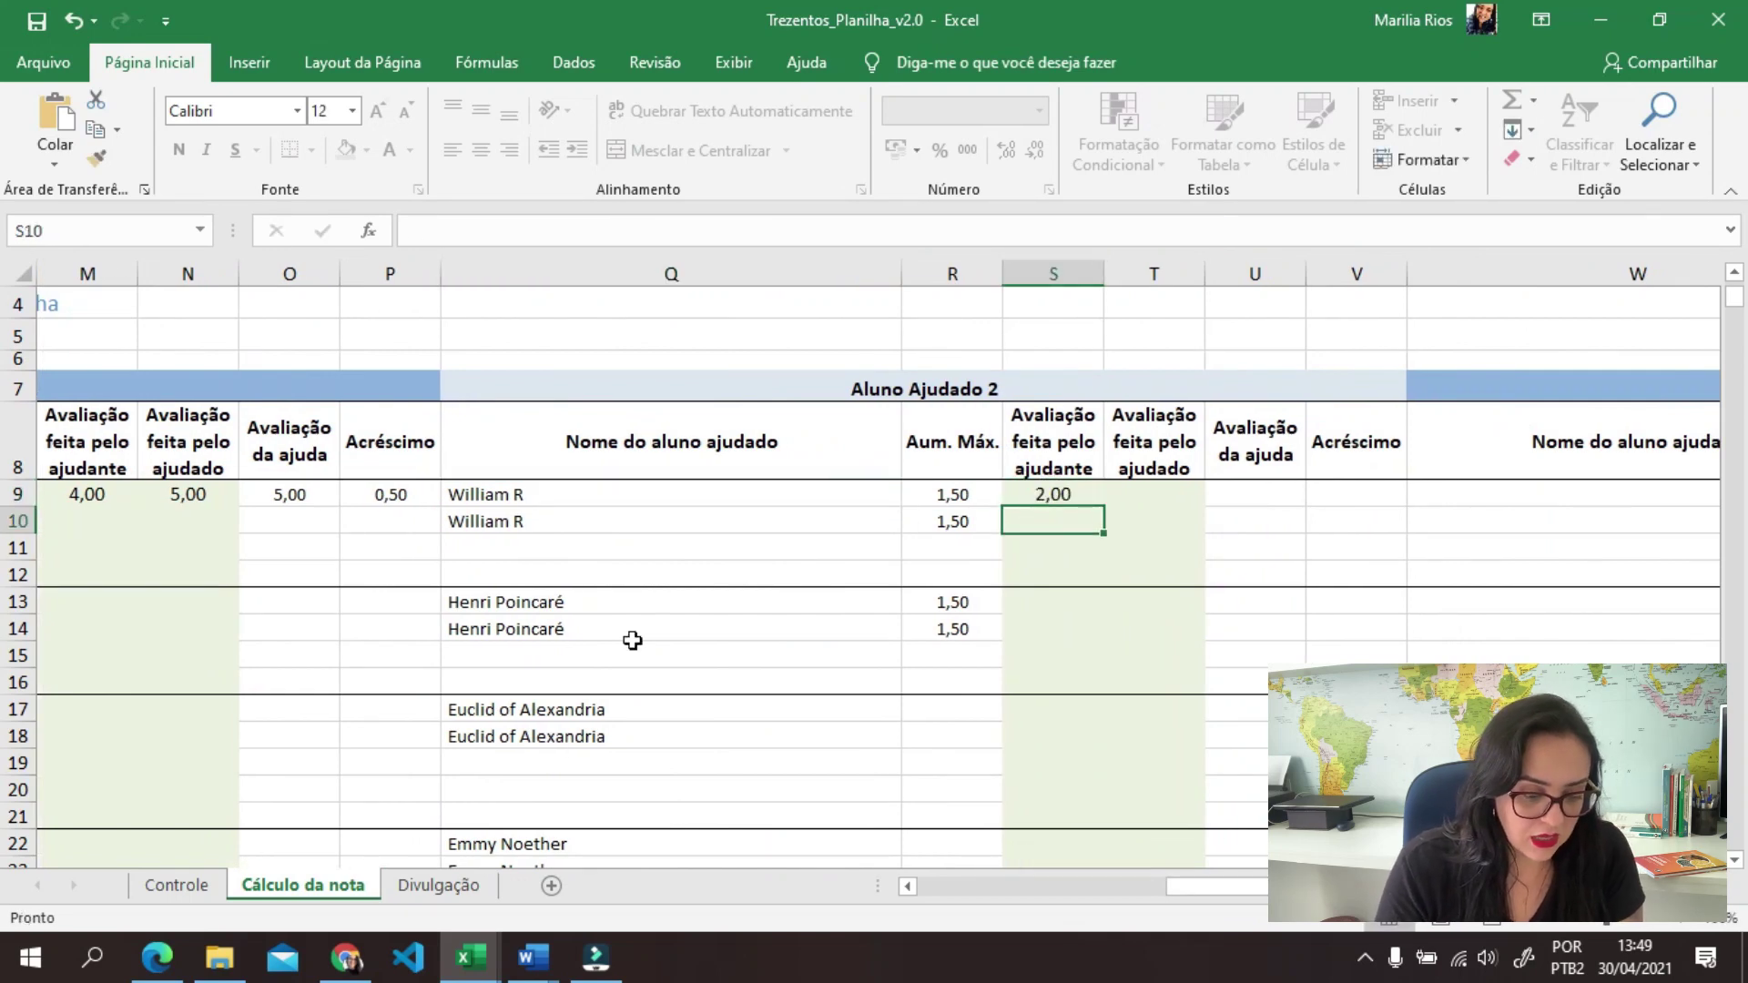
Consult the second helped student's form in the ajudados Word document and set Avaliação feita pelo ajudado in T9 of the Excel workbook to 3
click(473, 958)
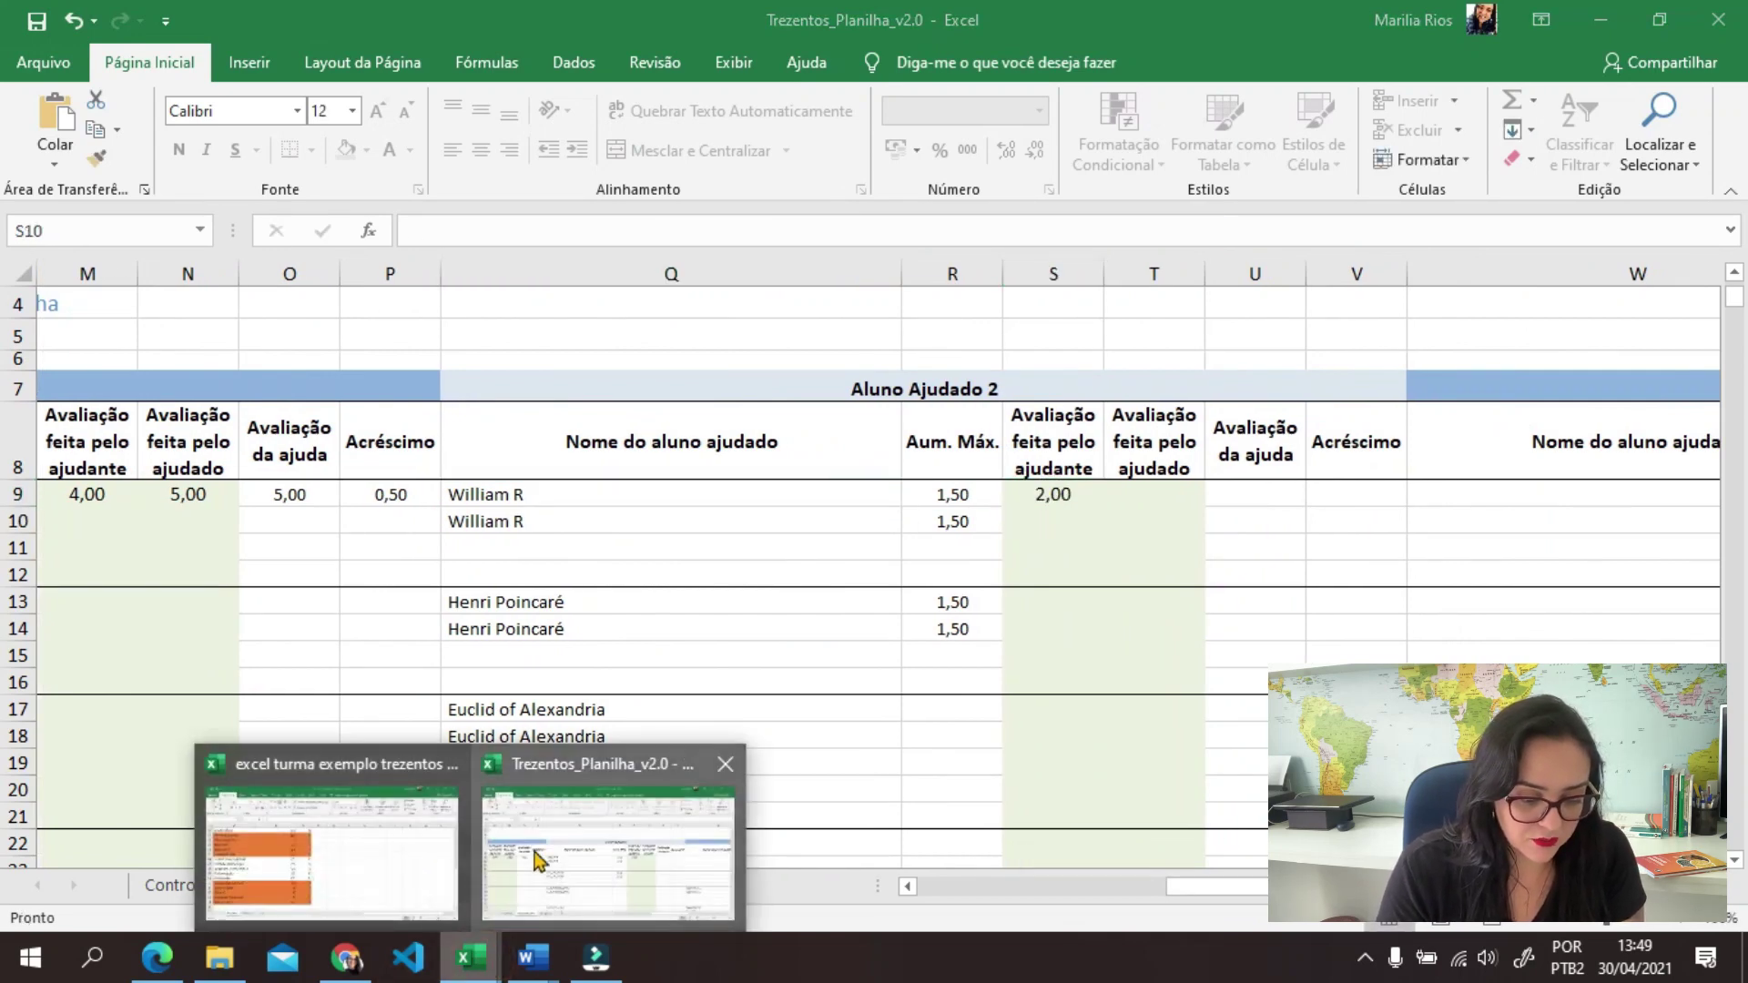
click(637, 842)
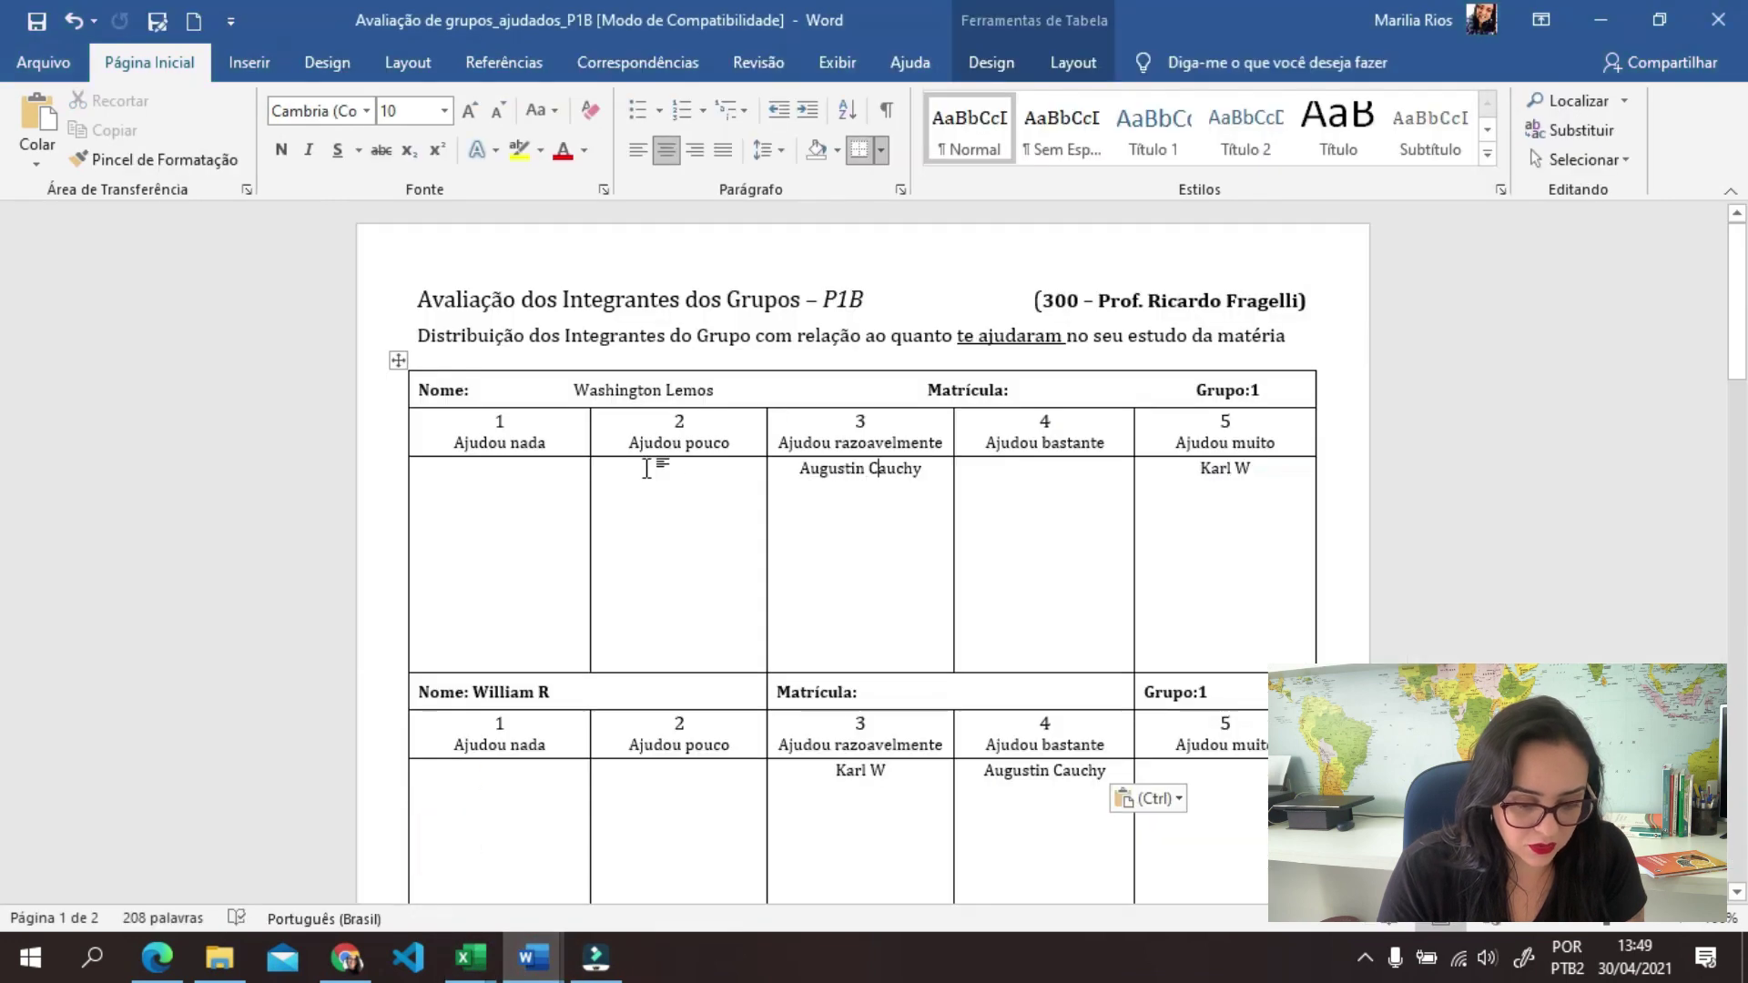
click(474, 958)
click(592, 839)
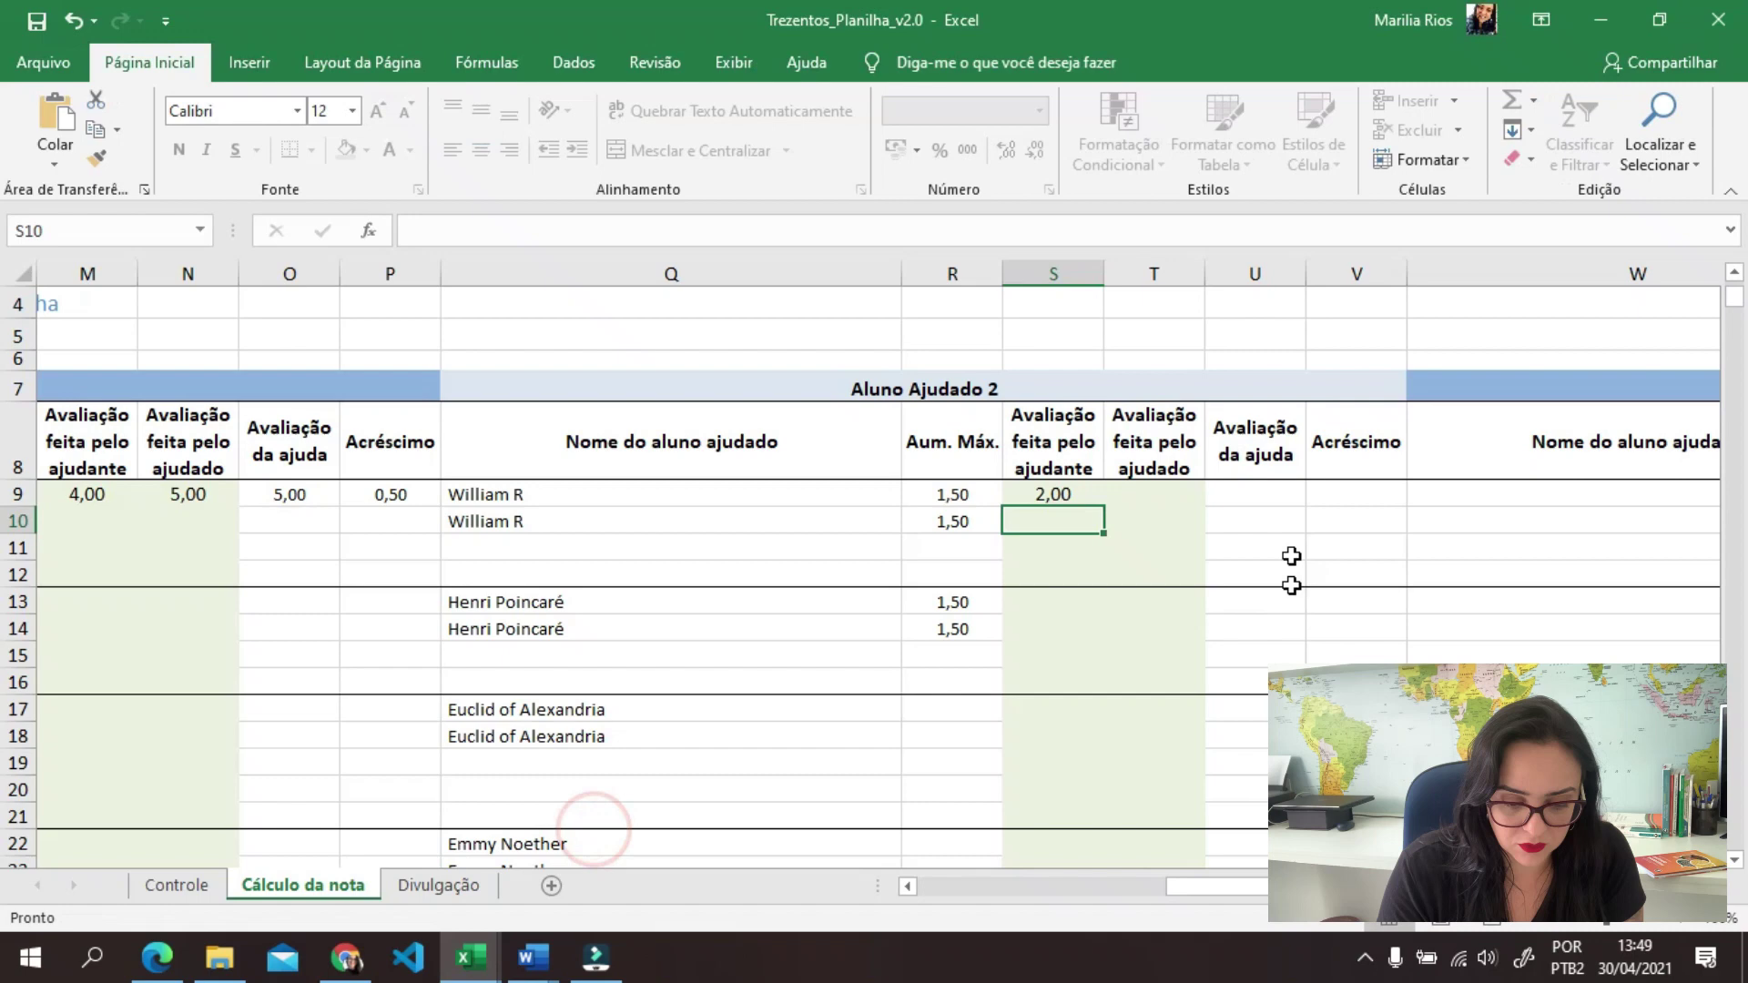
click(1151, 499)
text(3)
key(Return)
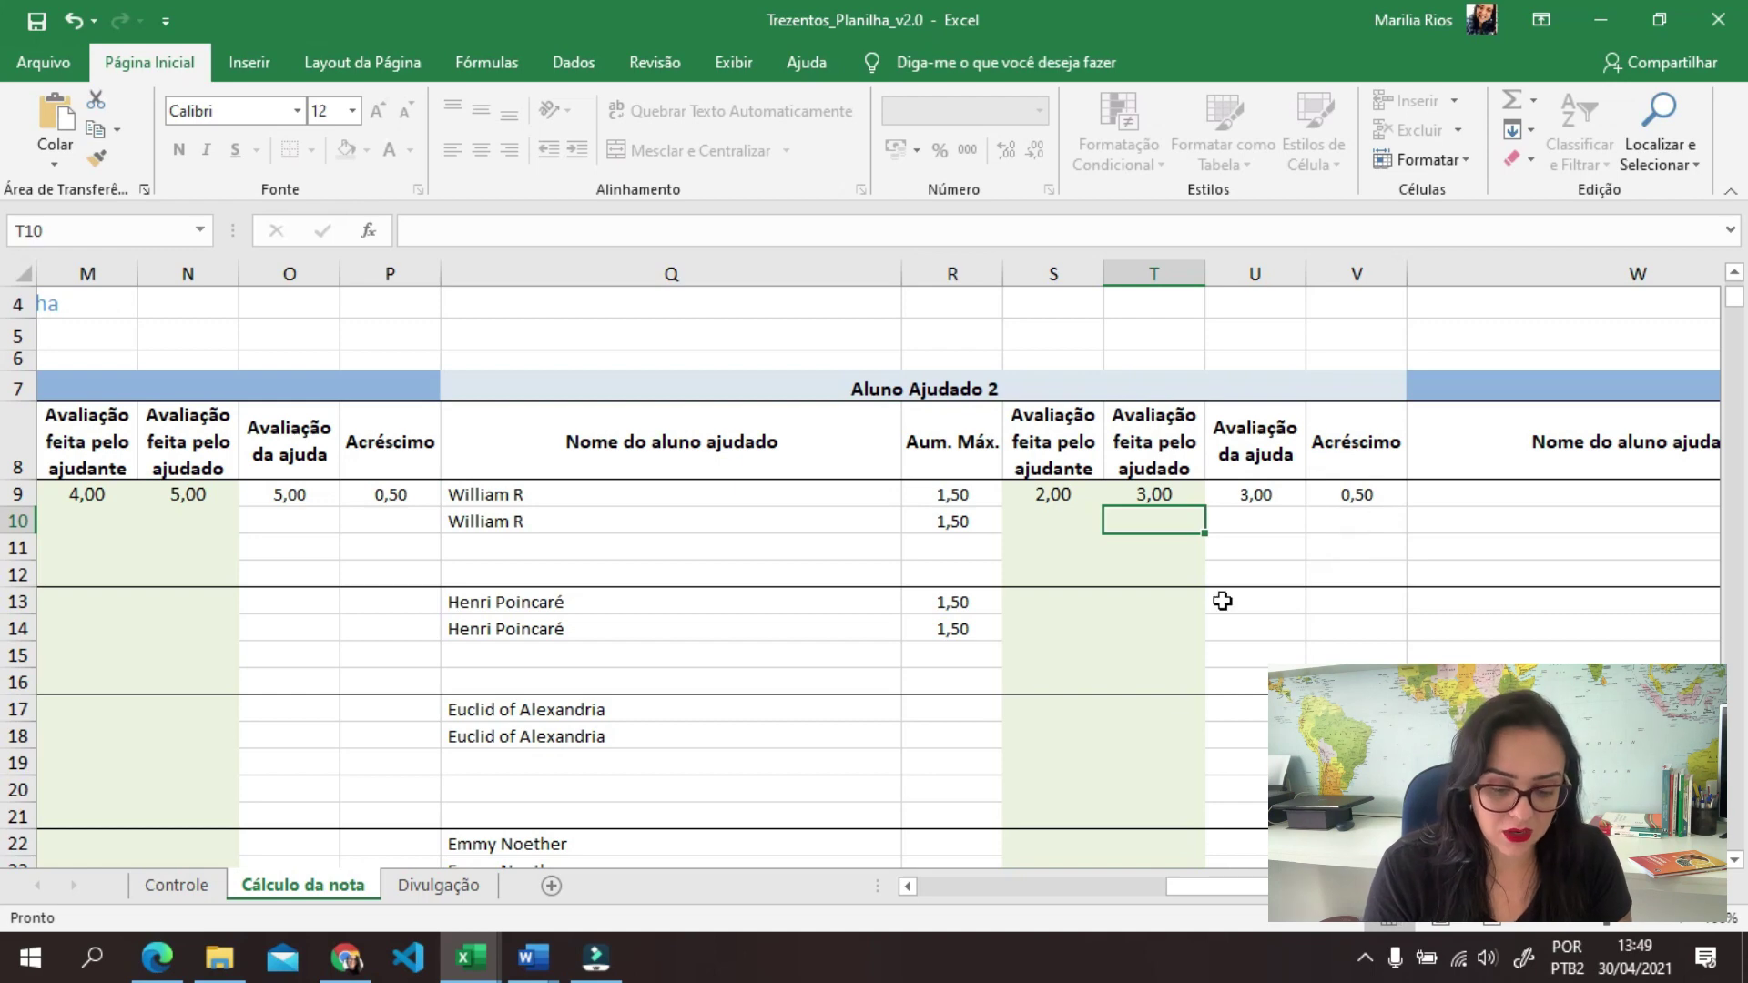
Check the first helper's Acréscimo Final, P1-300 and Melhora (%) in row 9 against the original P1 grade
drag(1210, 886, 1239, 885)
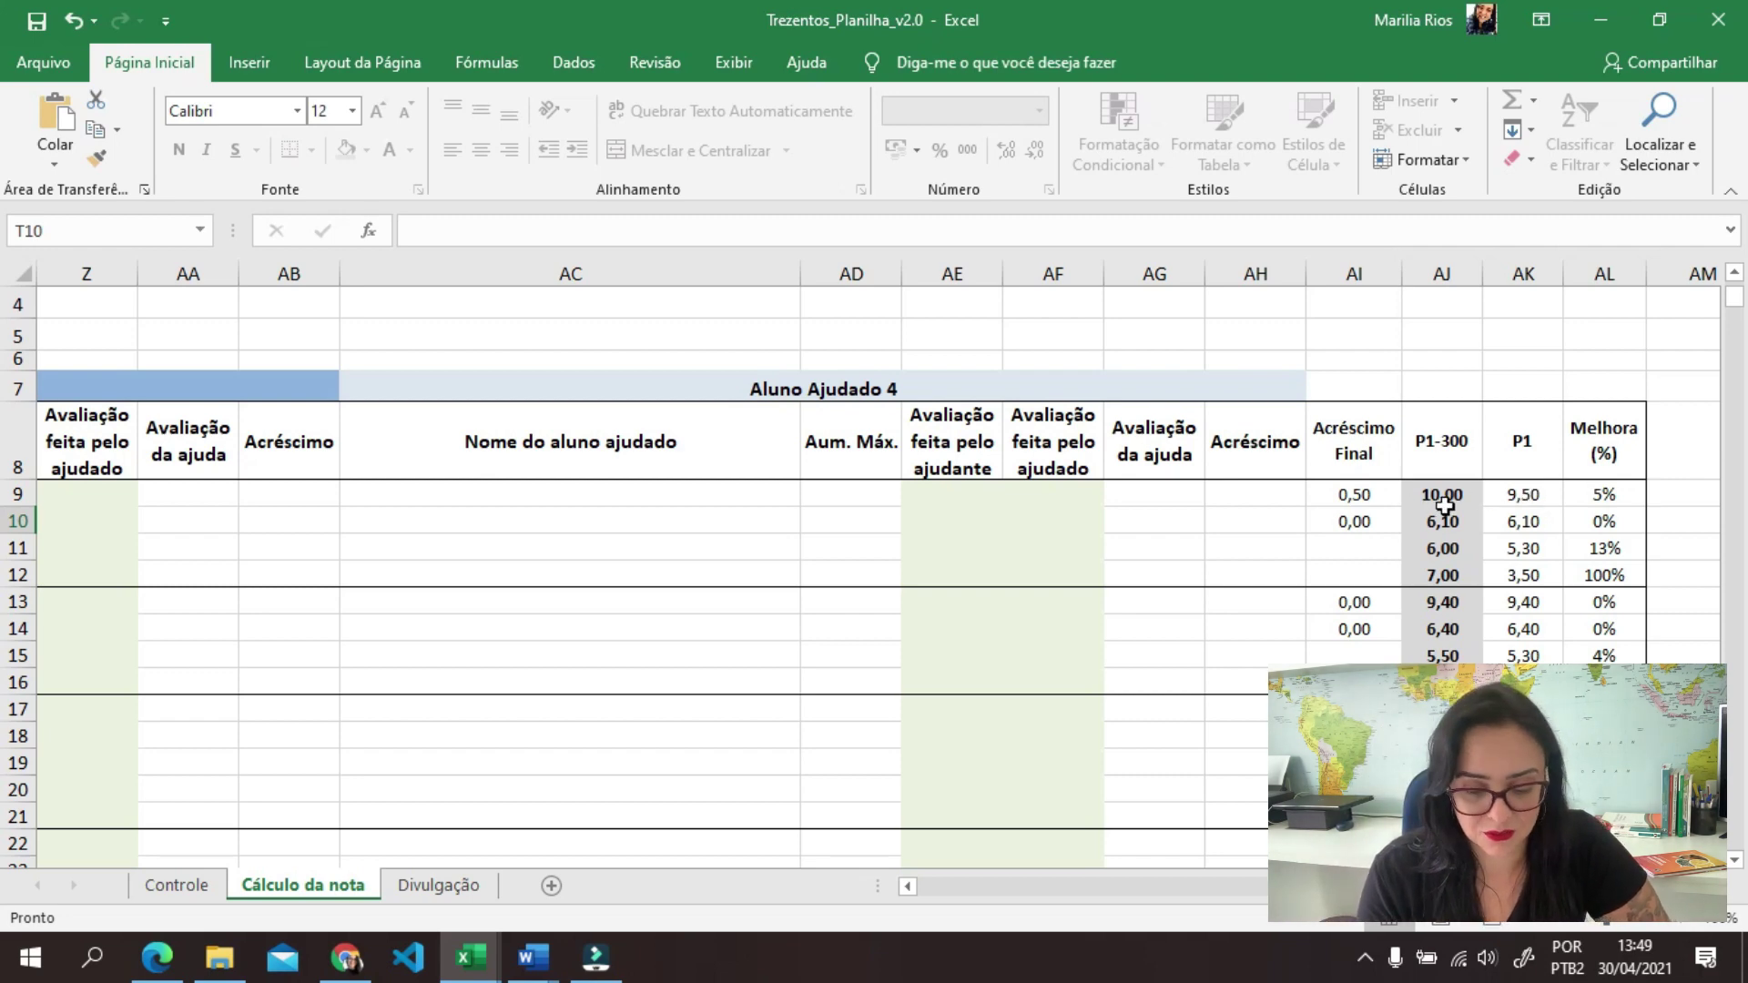
drag(1347, 888, 925, 888)
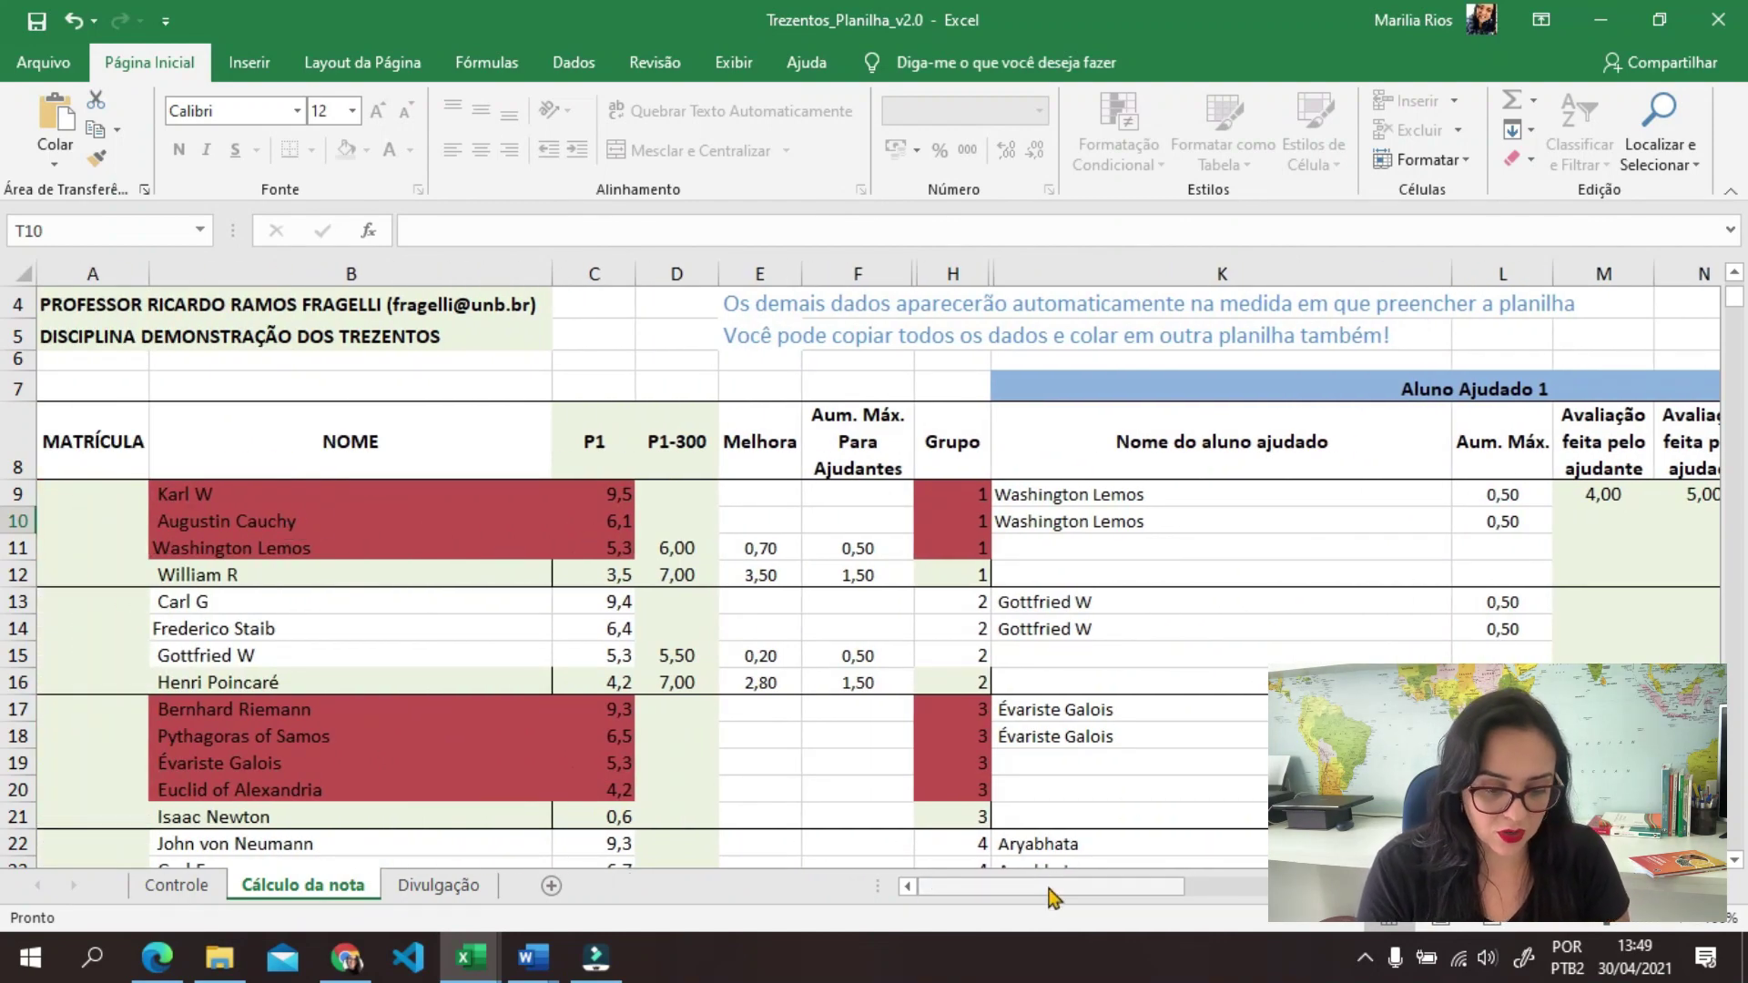
mouse_move(1056, 889)
mouse_down()
mouse_move(1120, 901)
mouse_move(1073, 890)
mouse_up()
Find the second helper's ratings in the ajudantes Word document and set M10 and S10 in the Excel workbook to 3
click(539, 974)
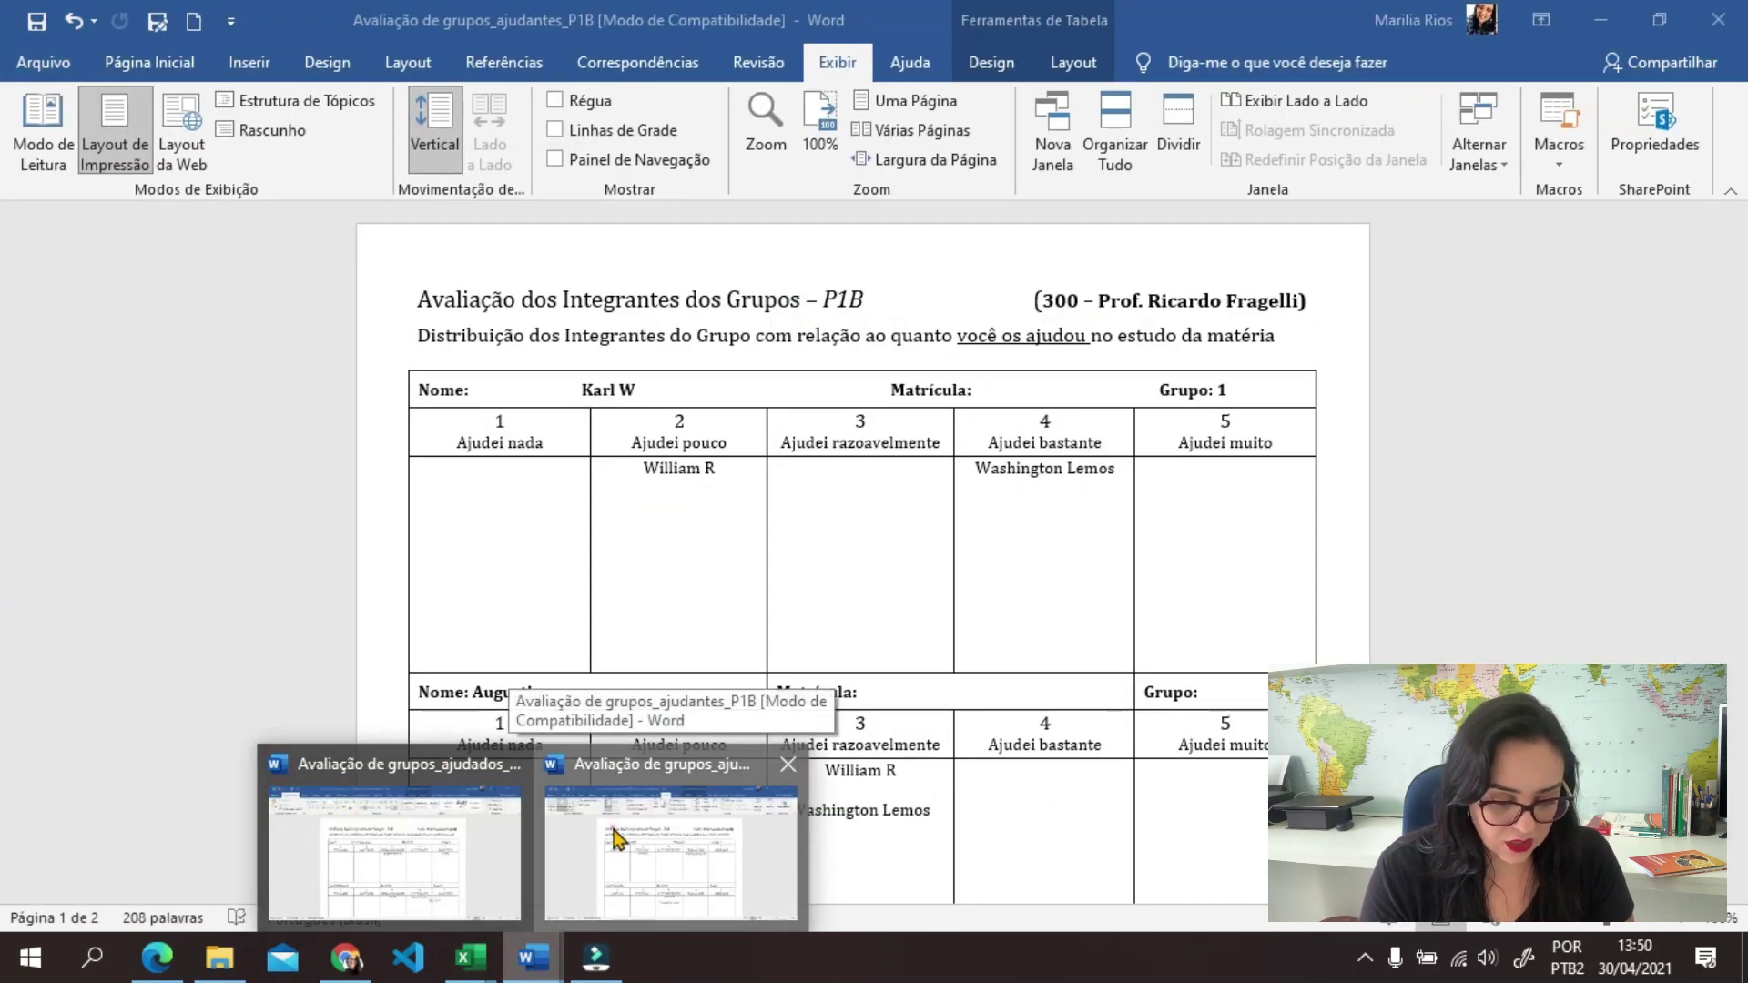
click(615, 838)
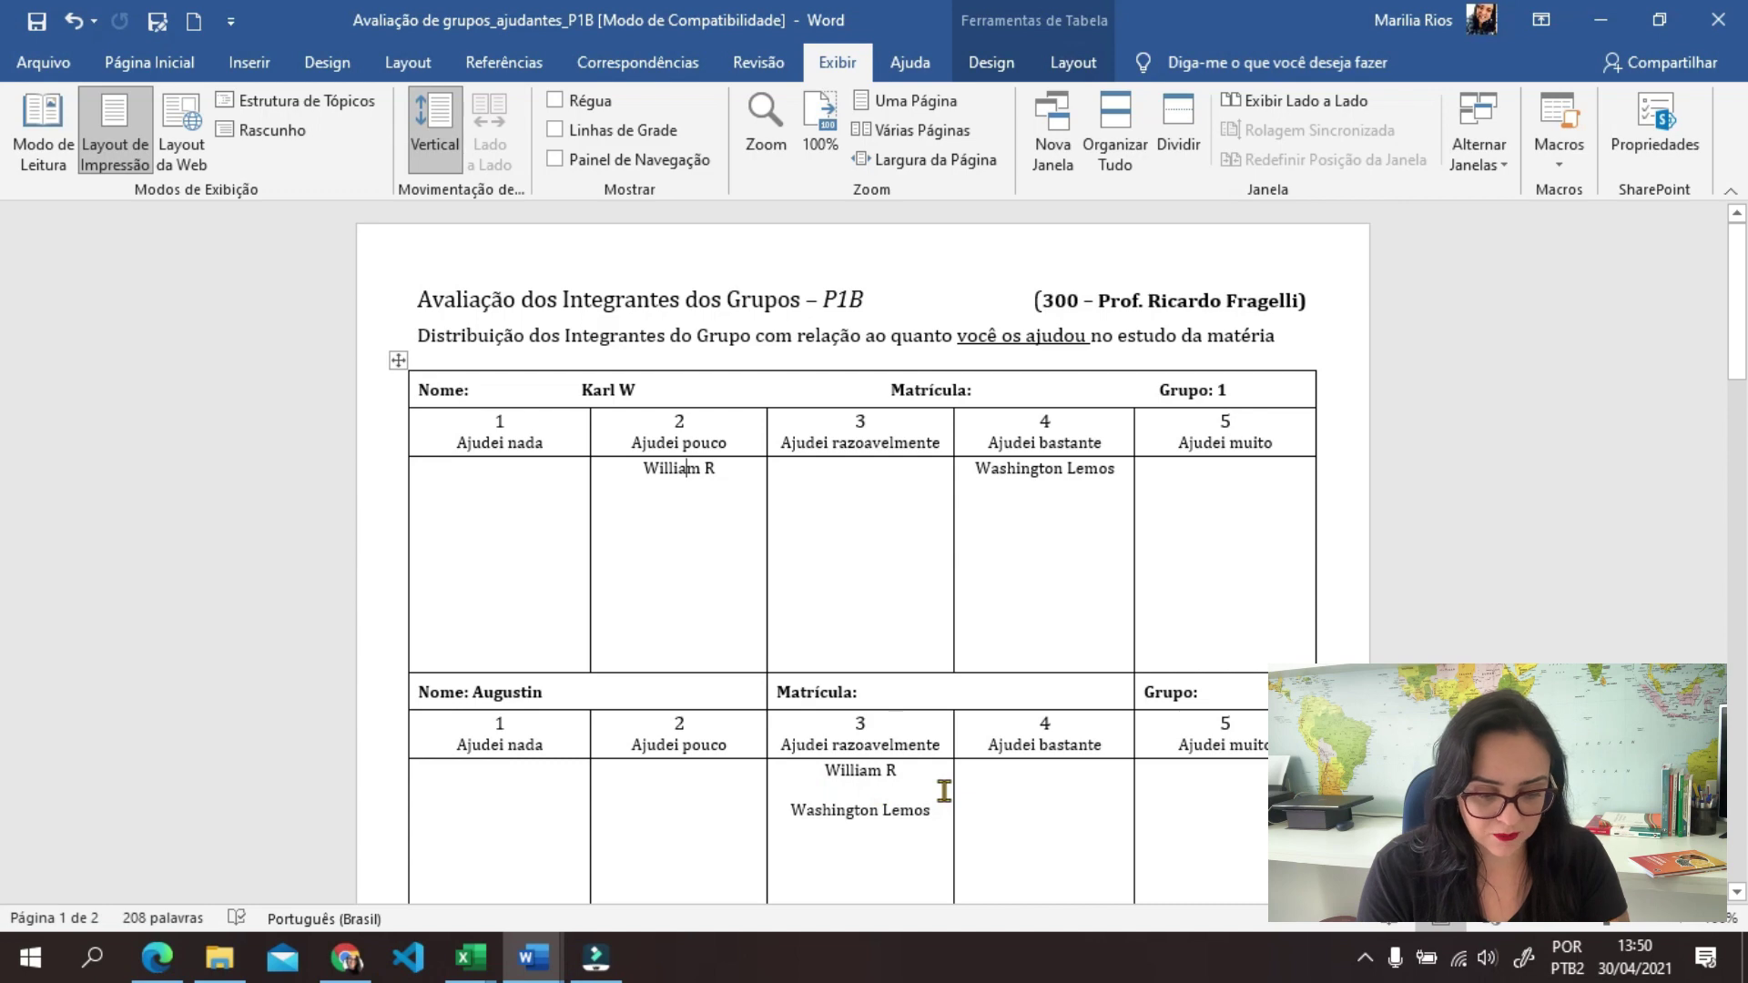
key(alt+Tab)
click(1500, 529)
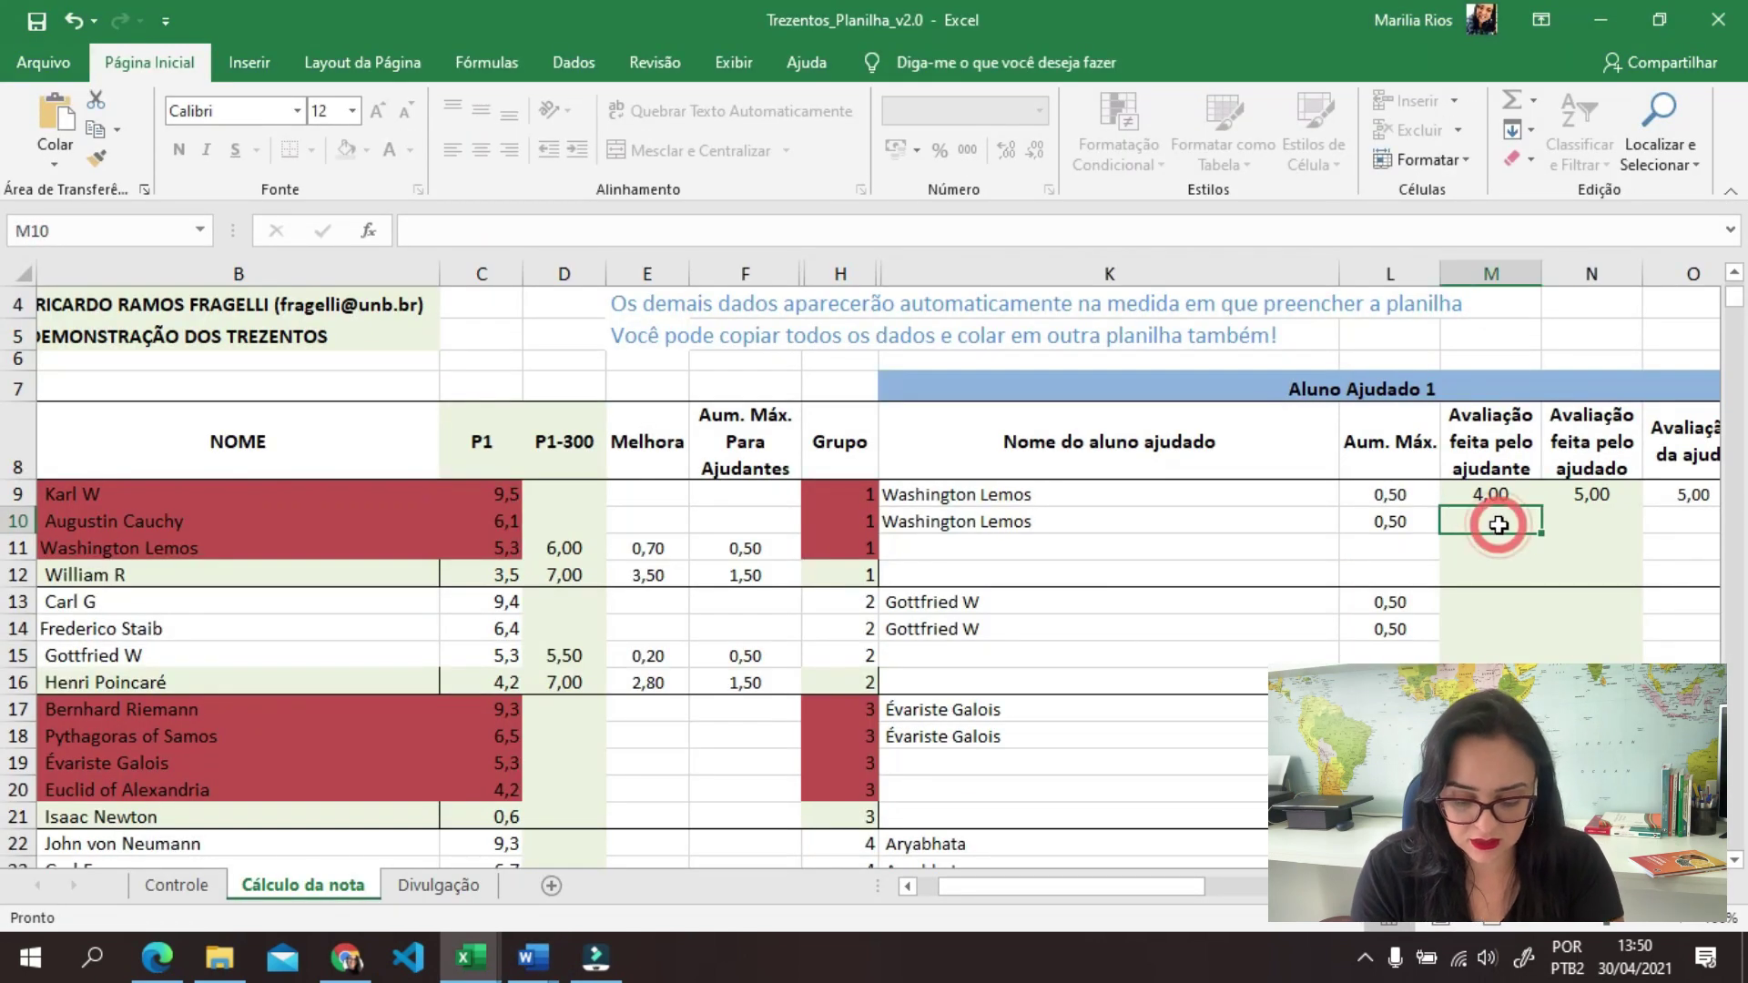
text(3)
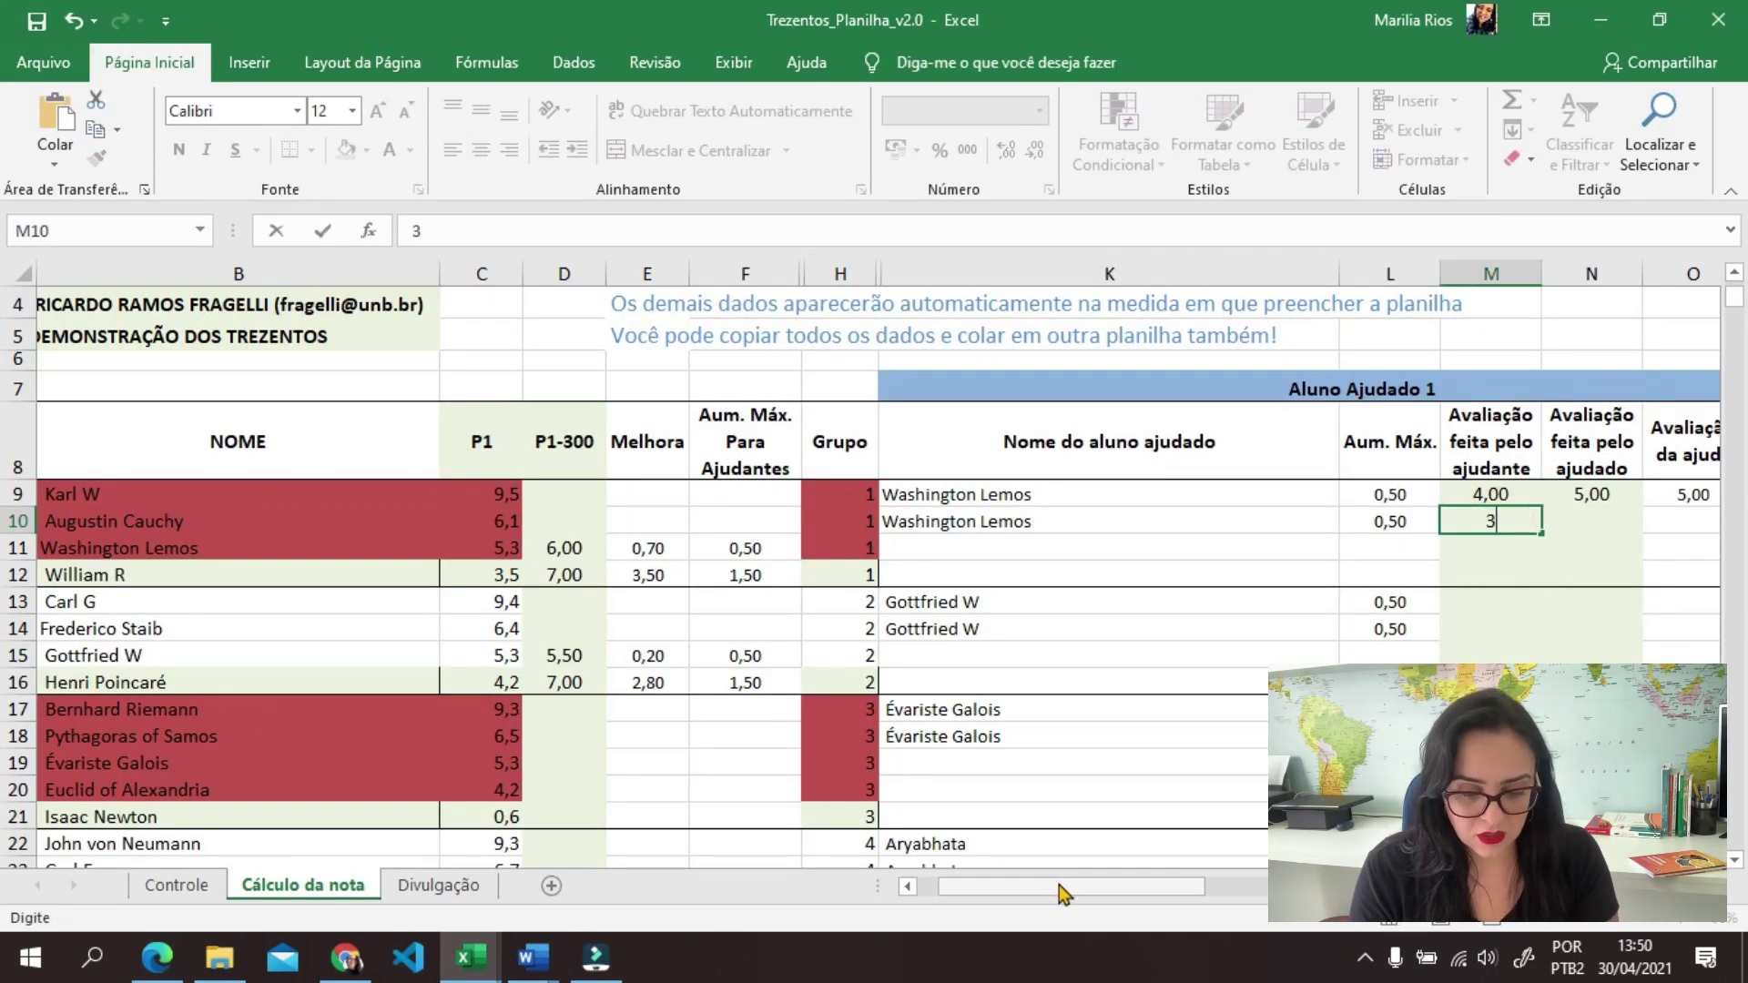
drag(1058, 884, 1329, 885)
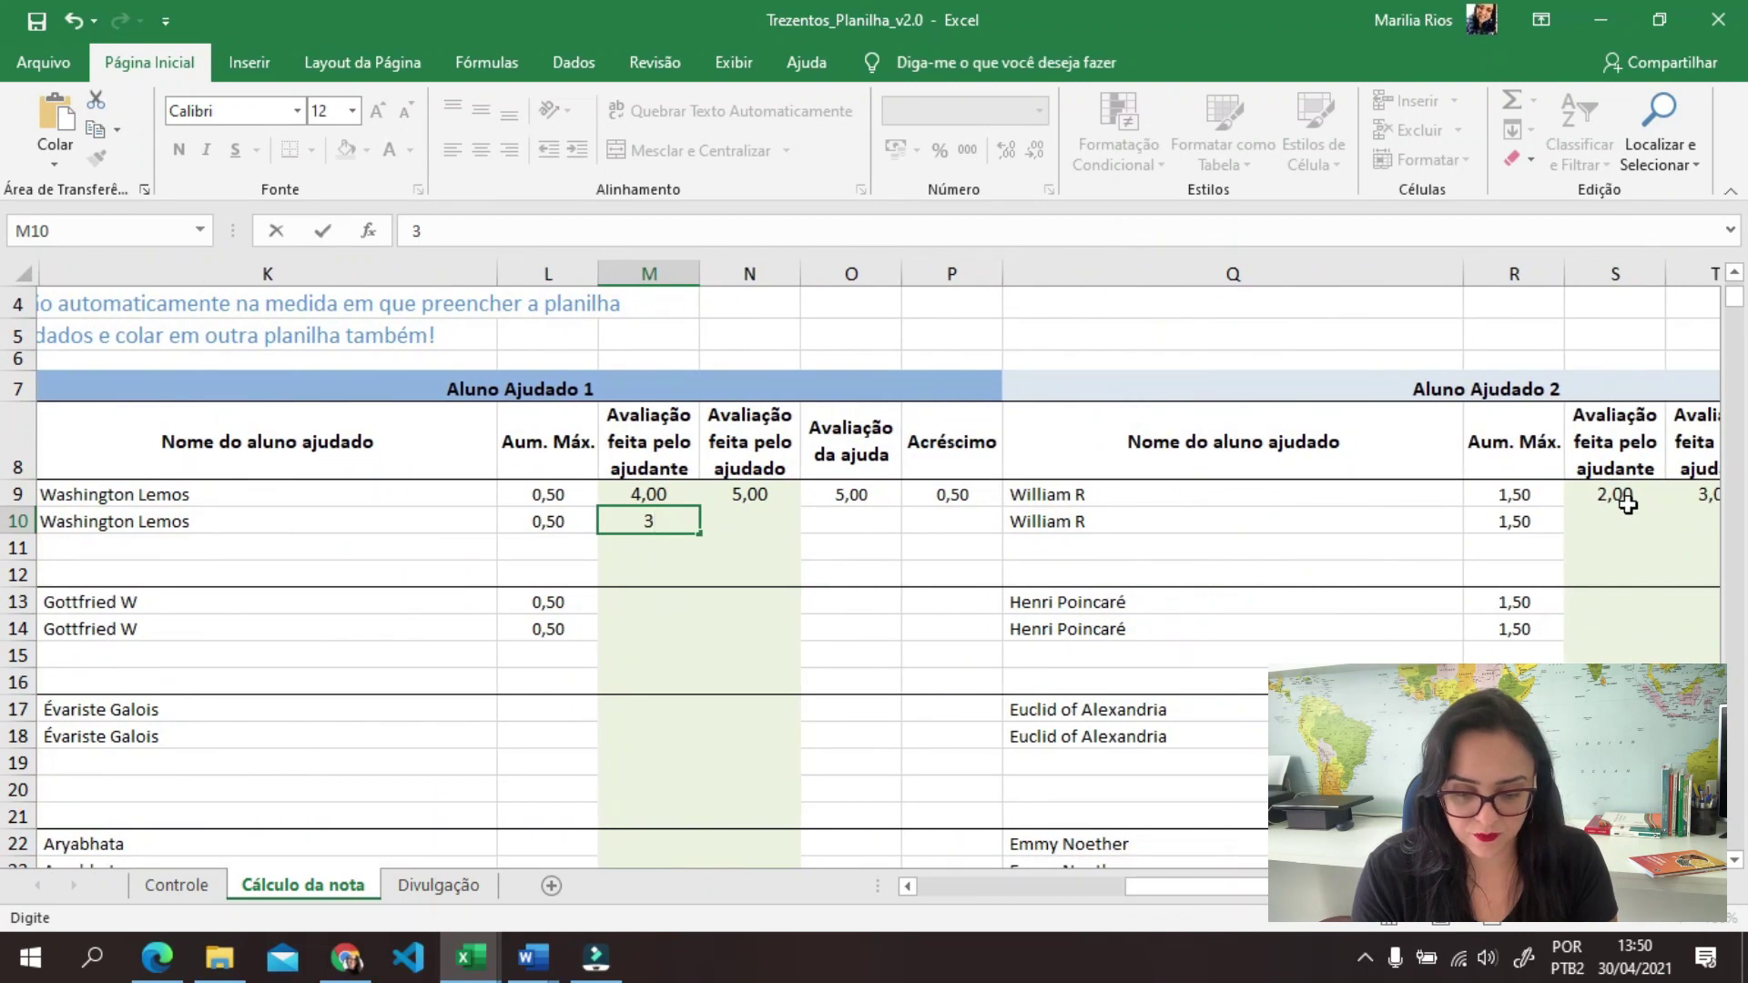
click(1614, 520)
text(3)
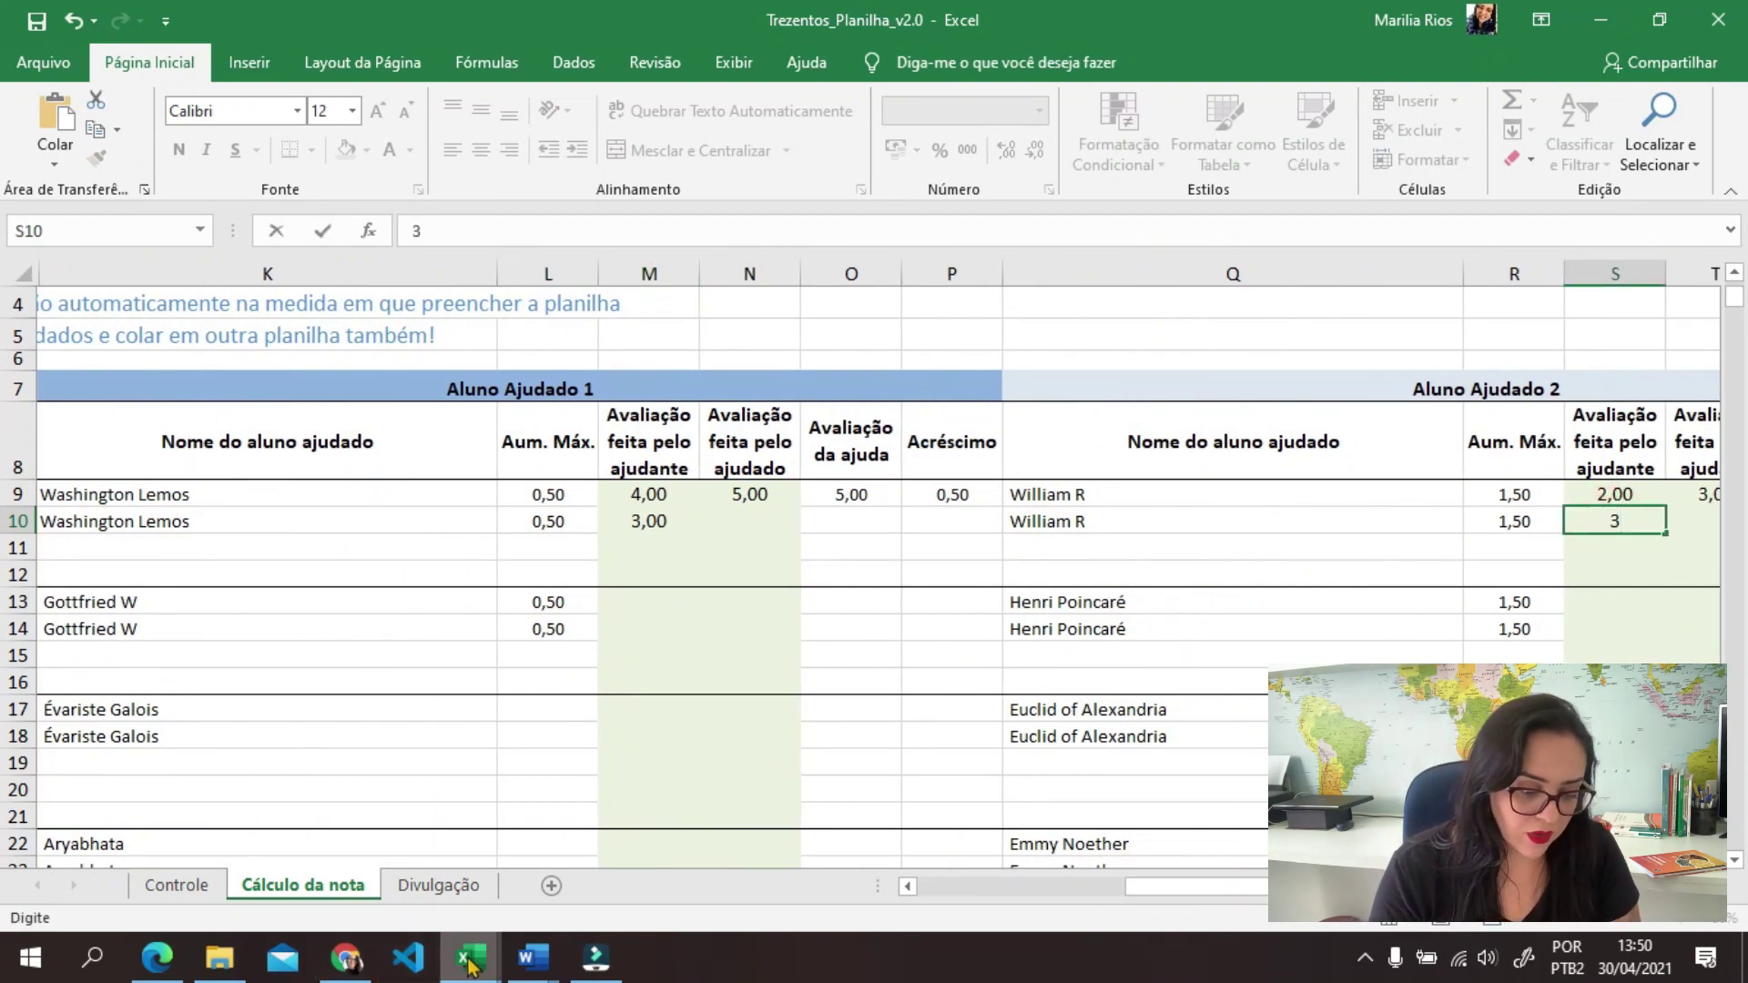
Consult the first helped student's form in the ajudados Word document and set Avaliação feita pelo ajudado in N10 of the Excel workbook to 5
mouse_move(532, 958)
click(437, 828)
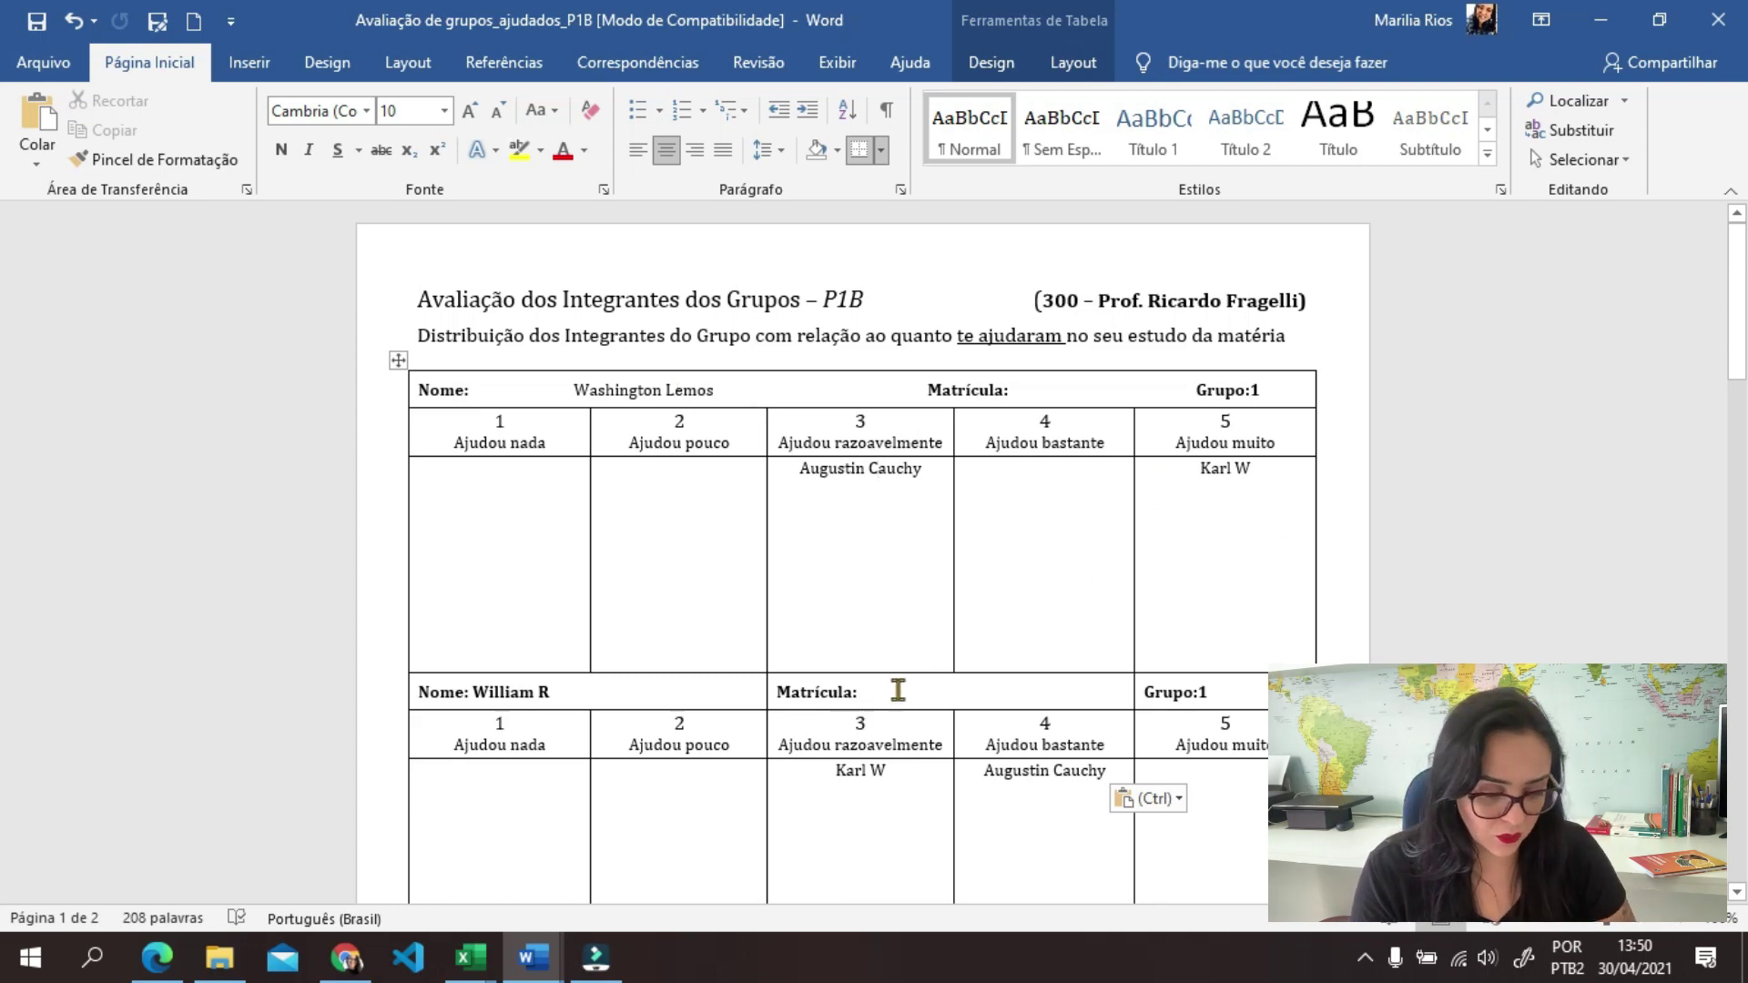
key(alt+Tab)
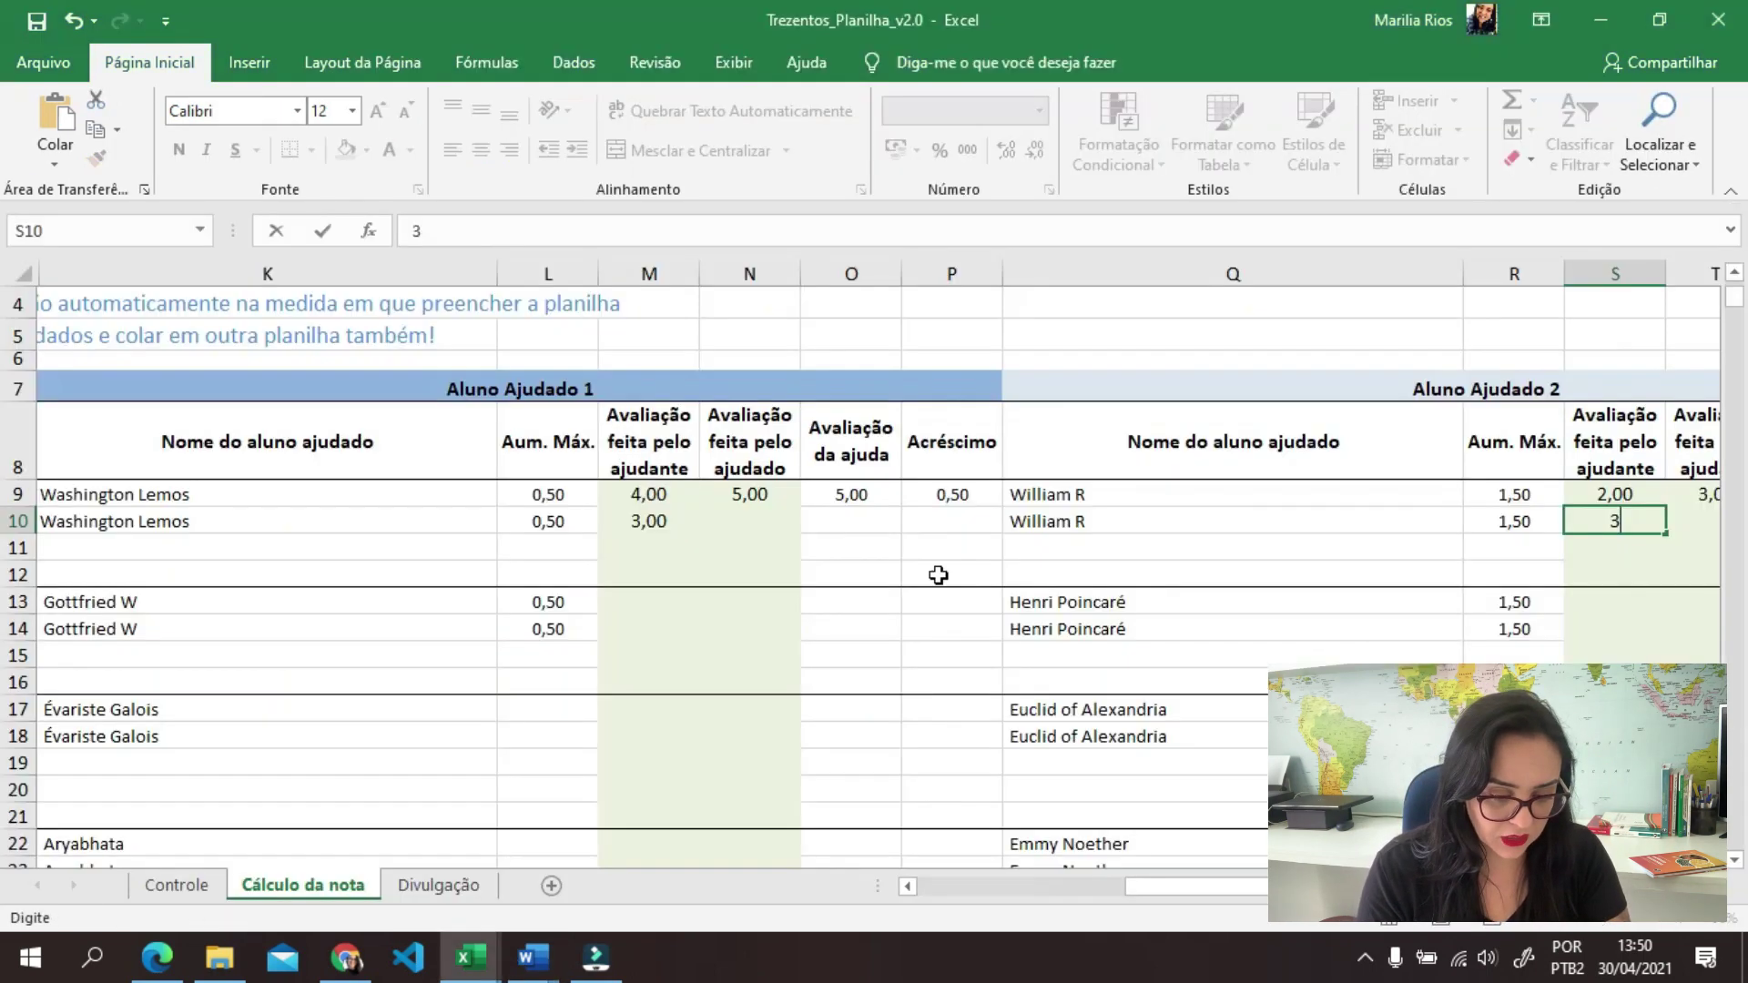
drag(1182, 892, 1120, 887)
click(848, 518)
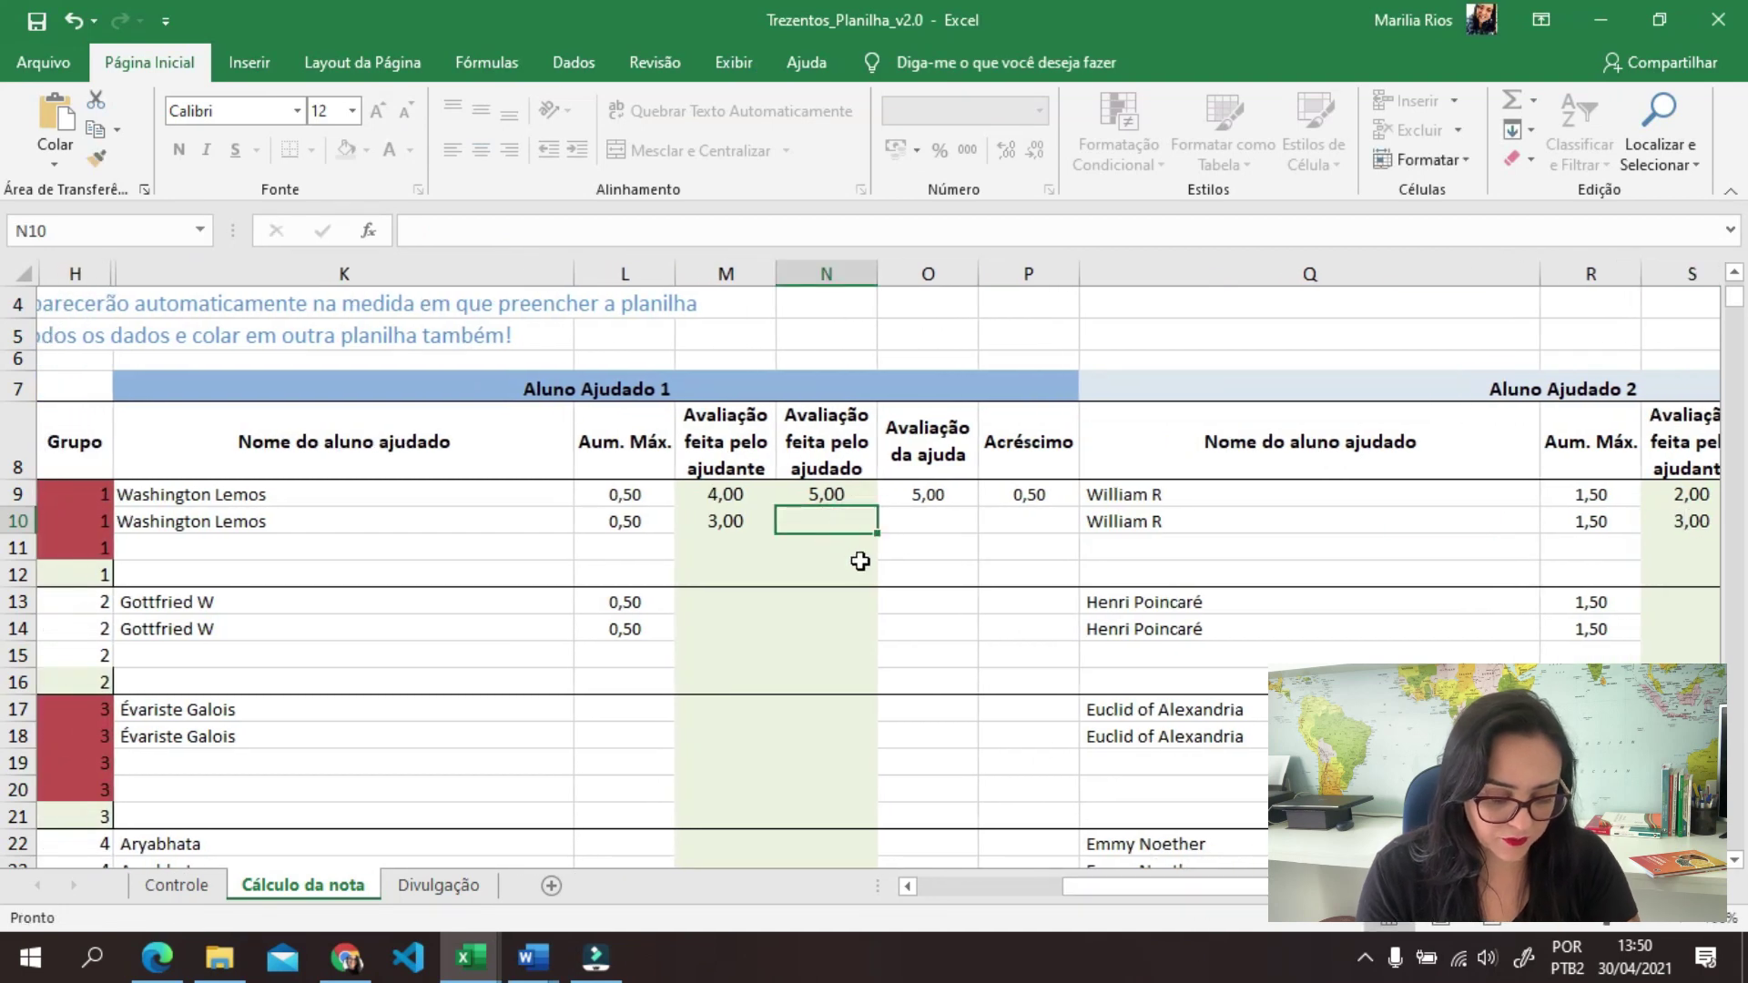
text(5)
Set the second helped student's rating of the second helper, in T10 under Aluno Ajudado 2, to 3
drag(1184, 888, 1313, 623)
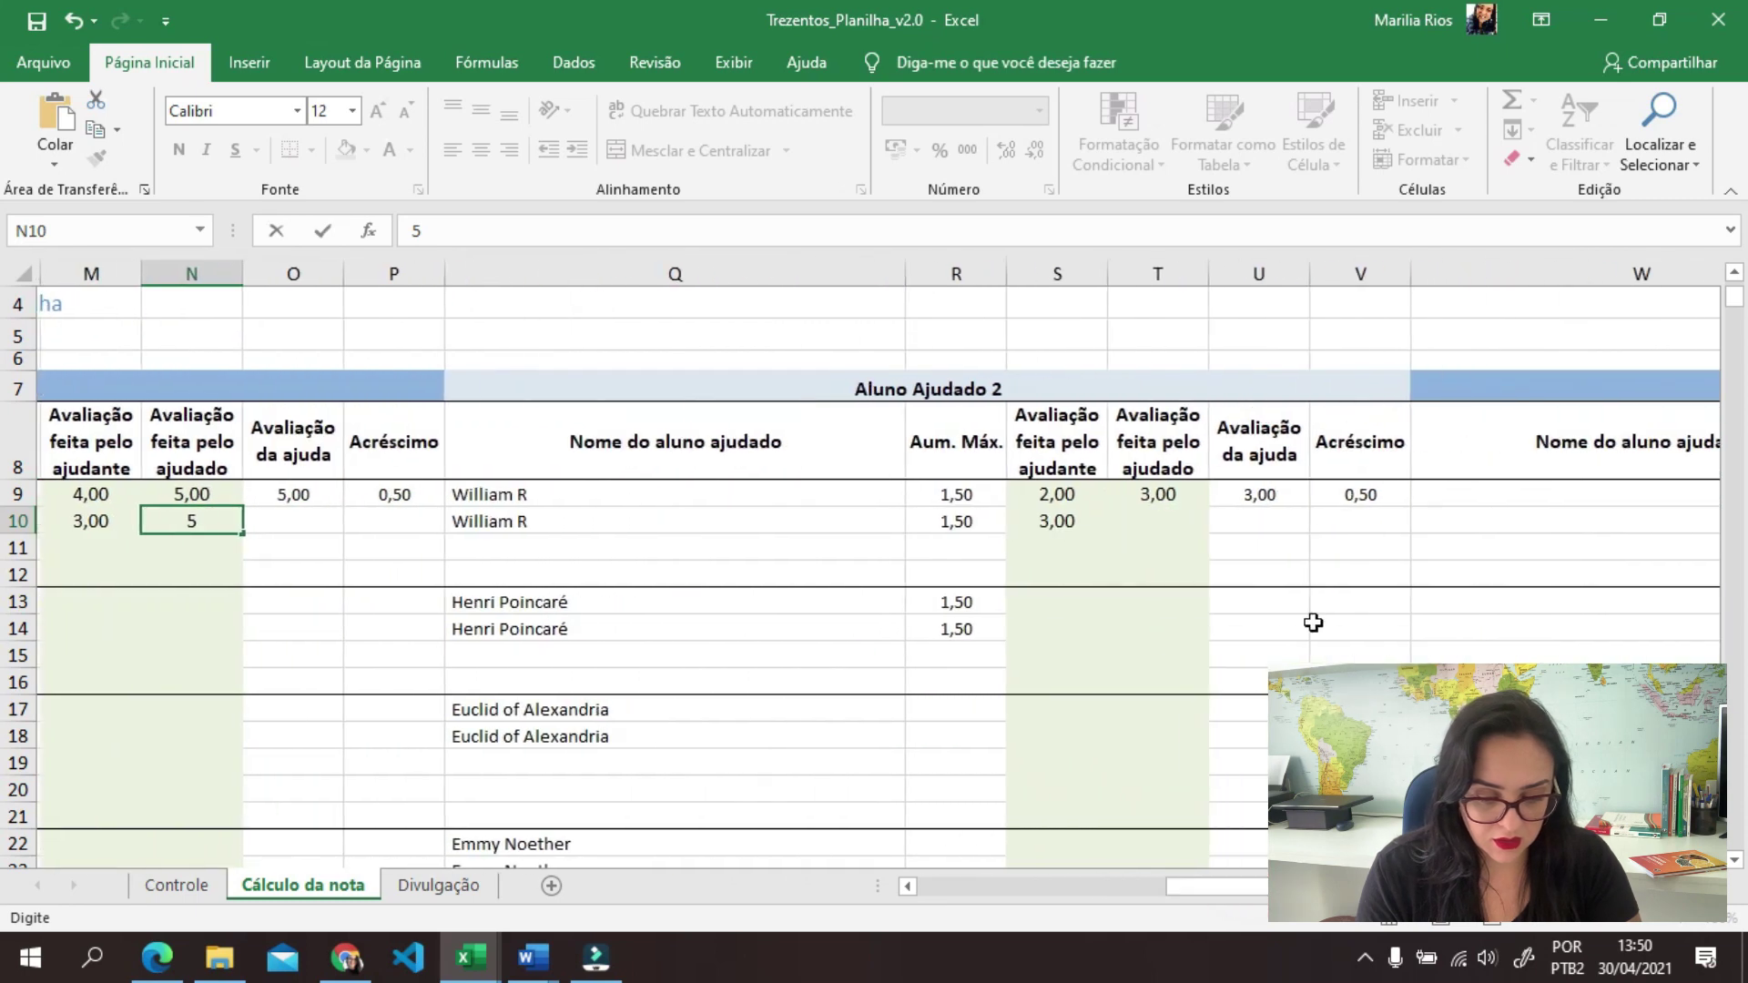
click(1166, 521)
text(3)
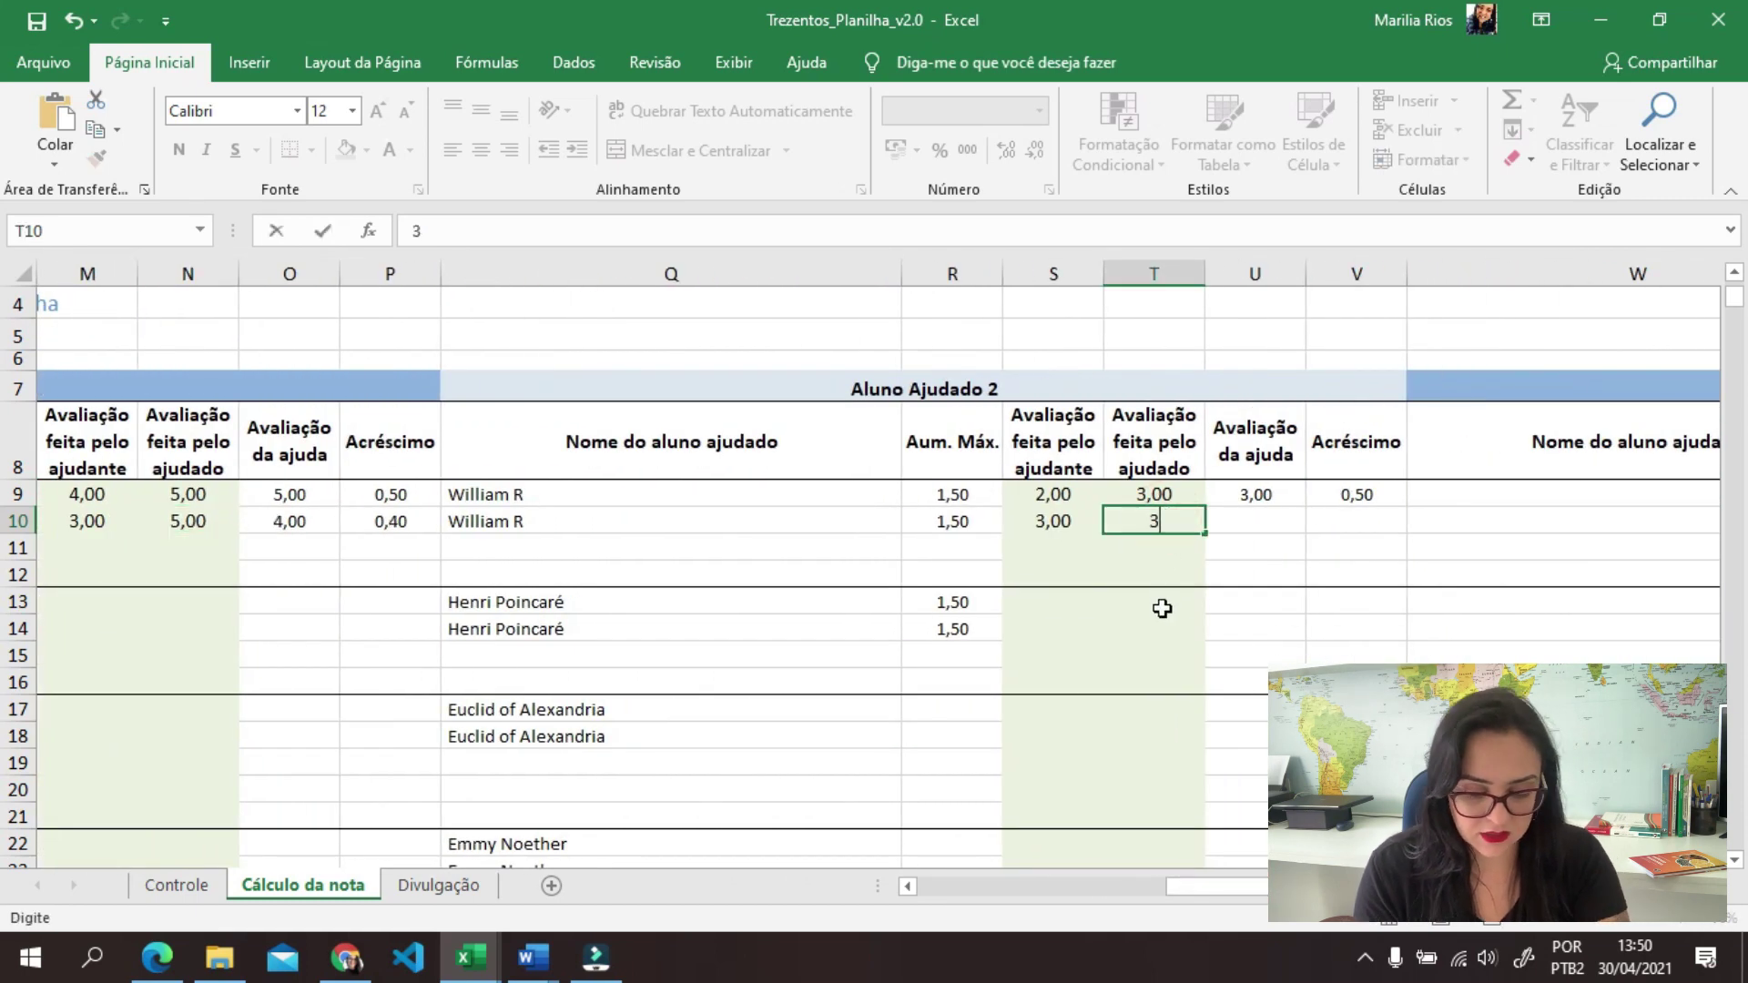
key(Return)
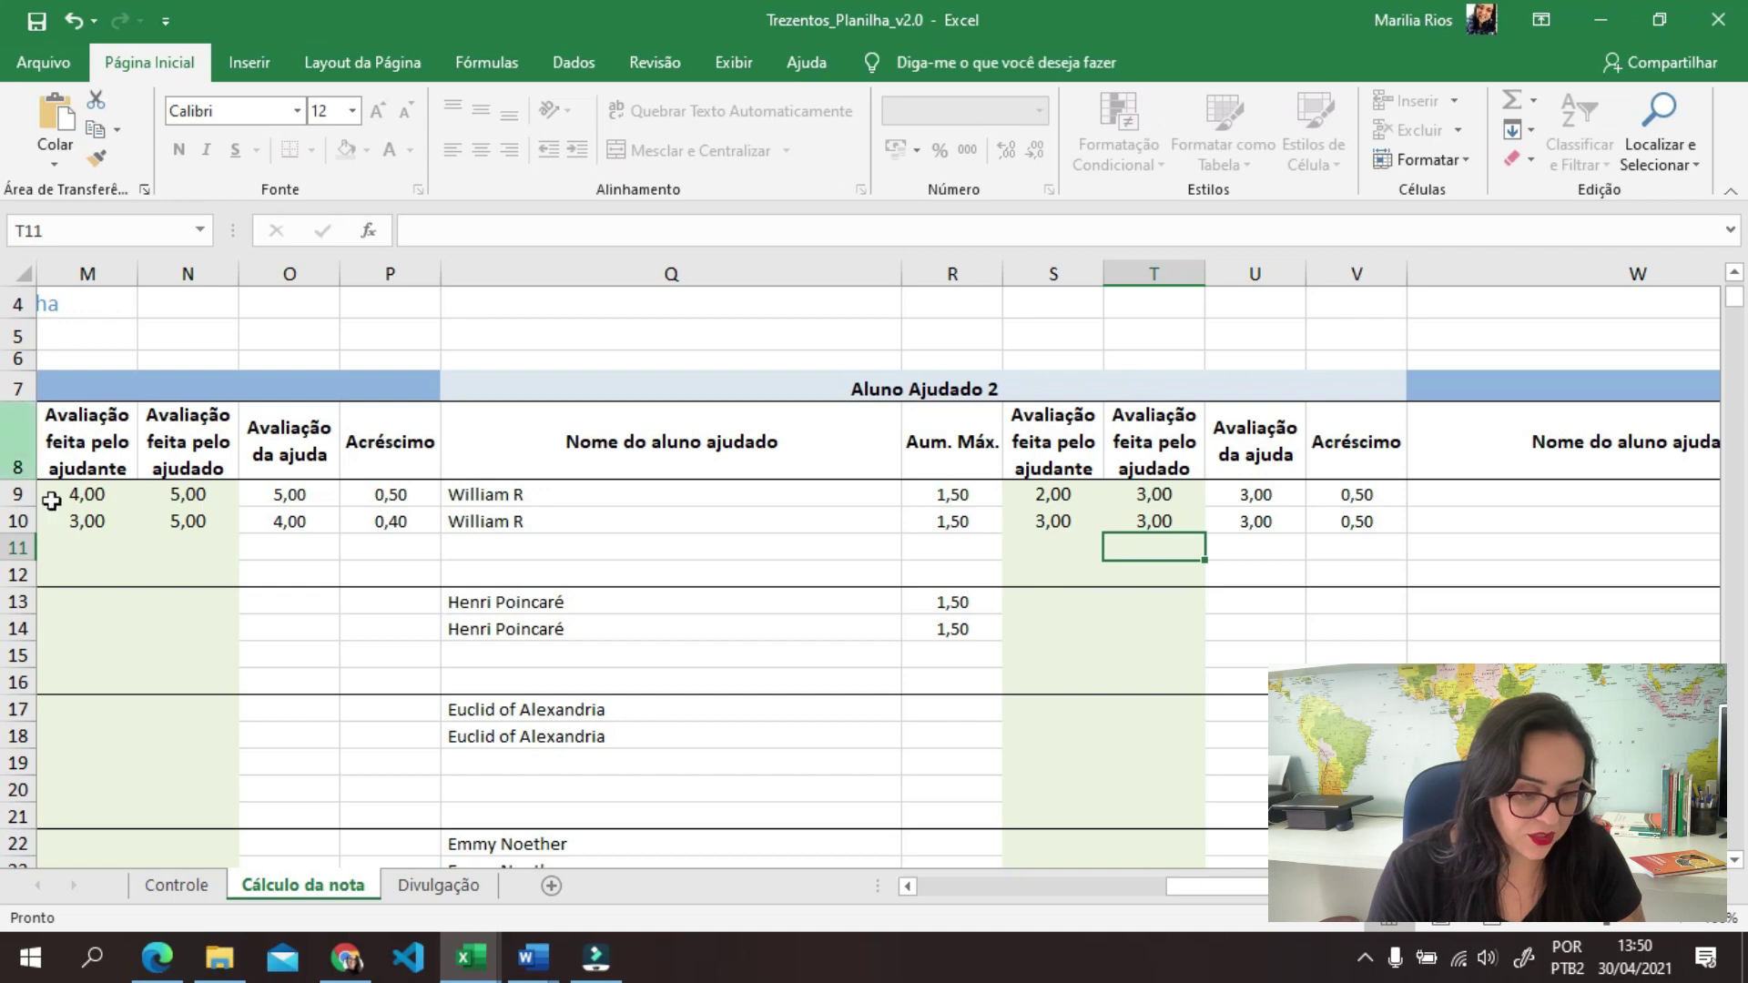
Check the second helper's Acréscimo Final, P1-300 and Melhora (%) in row 10 against the original P1 grade
drag(1211, 886, 1311, 887)
click(1436, 520)
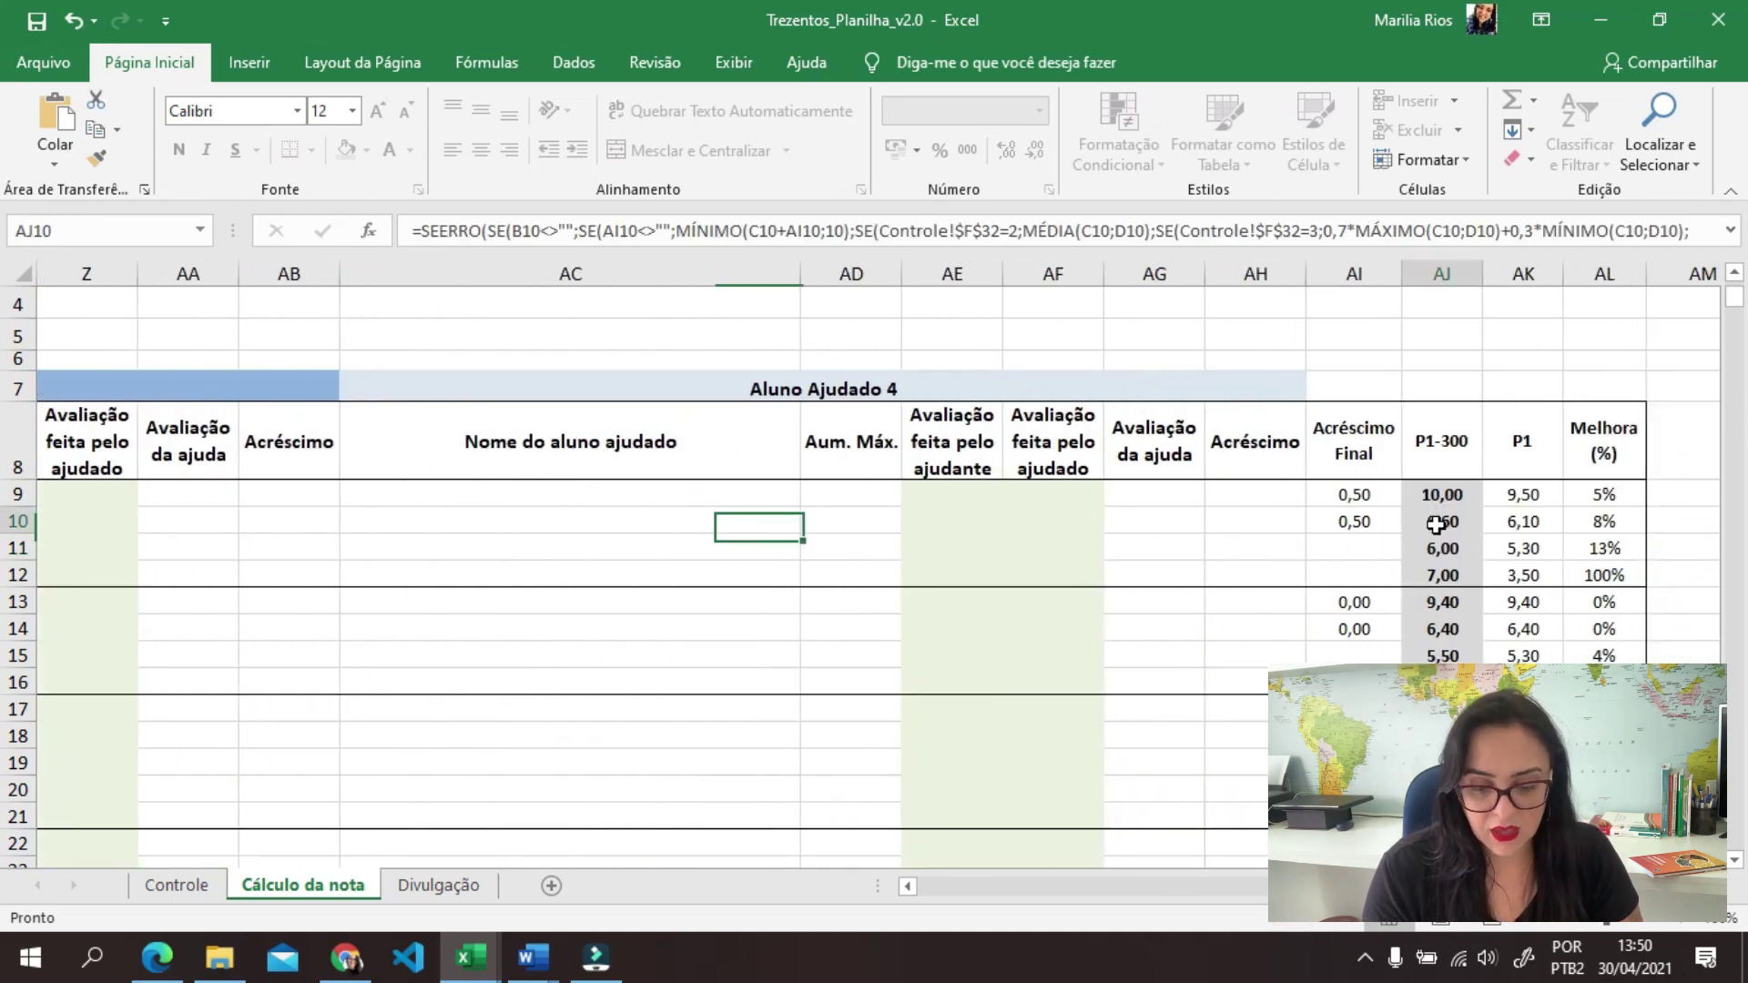
click(1530, 531)
click(1443, 523)
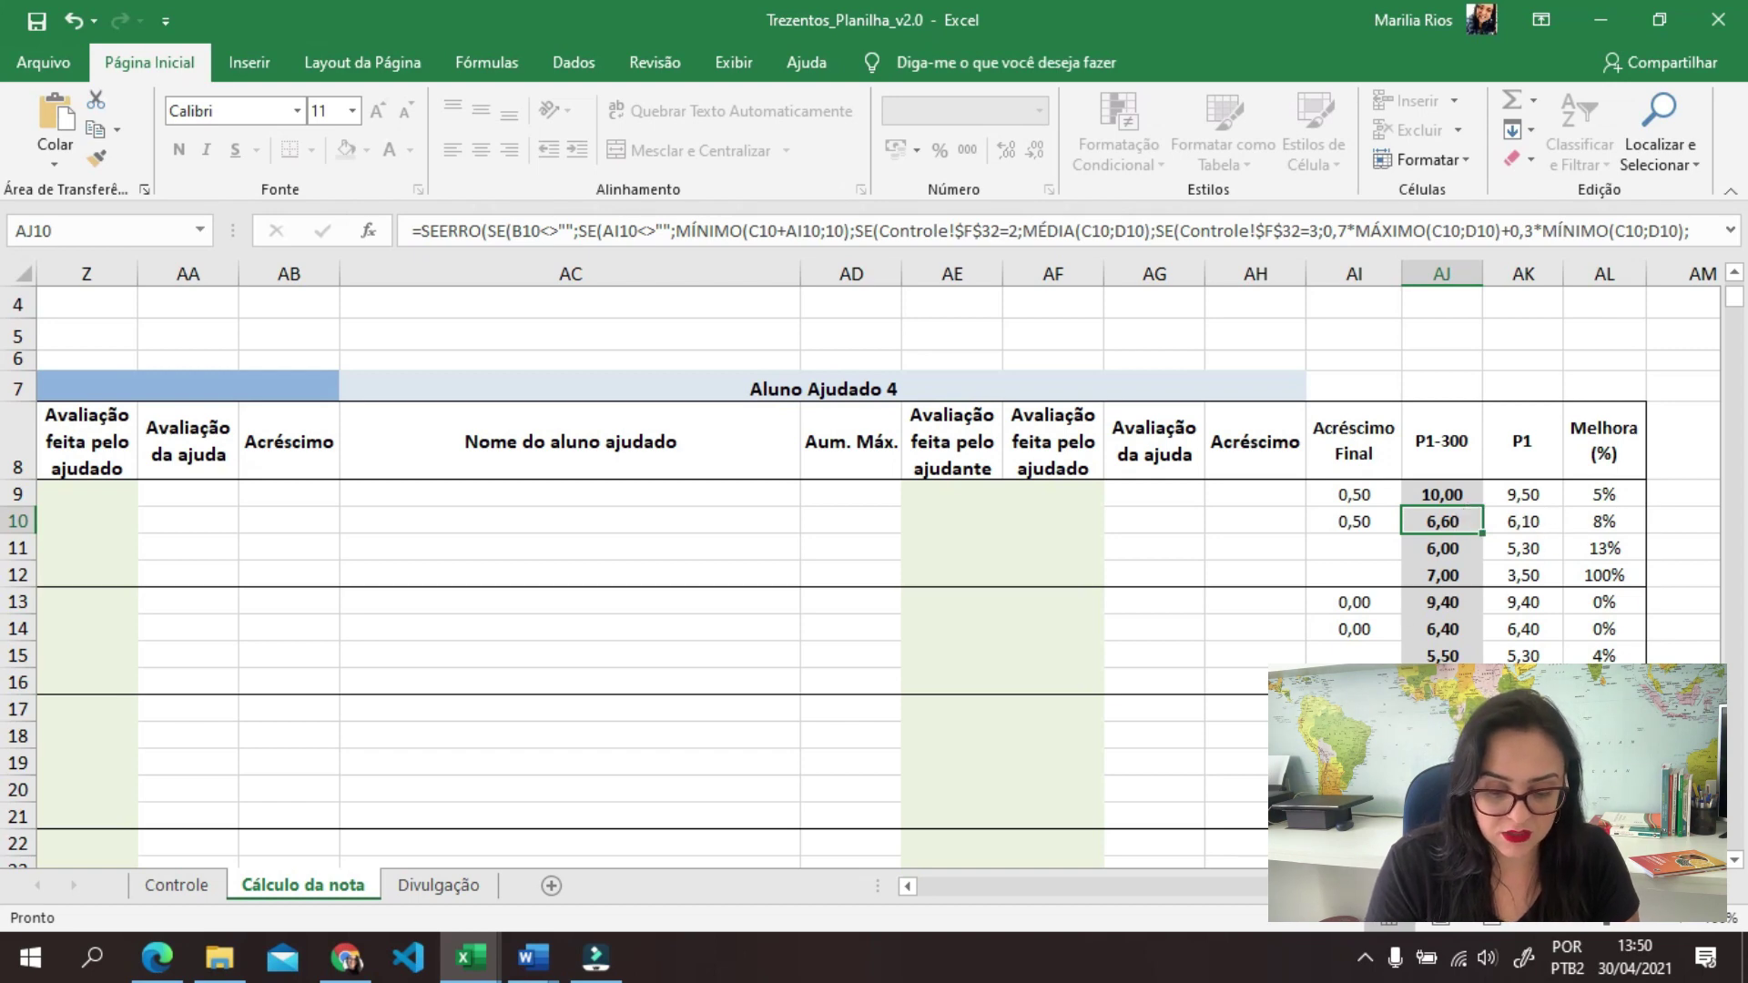
Enter the P1-300 grades 9, 5 and 7 for group 3's helped students in D19, D20 and D21
drag(1302, 888, 1070, 896)
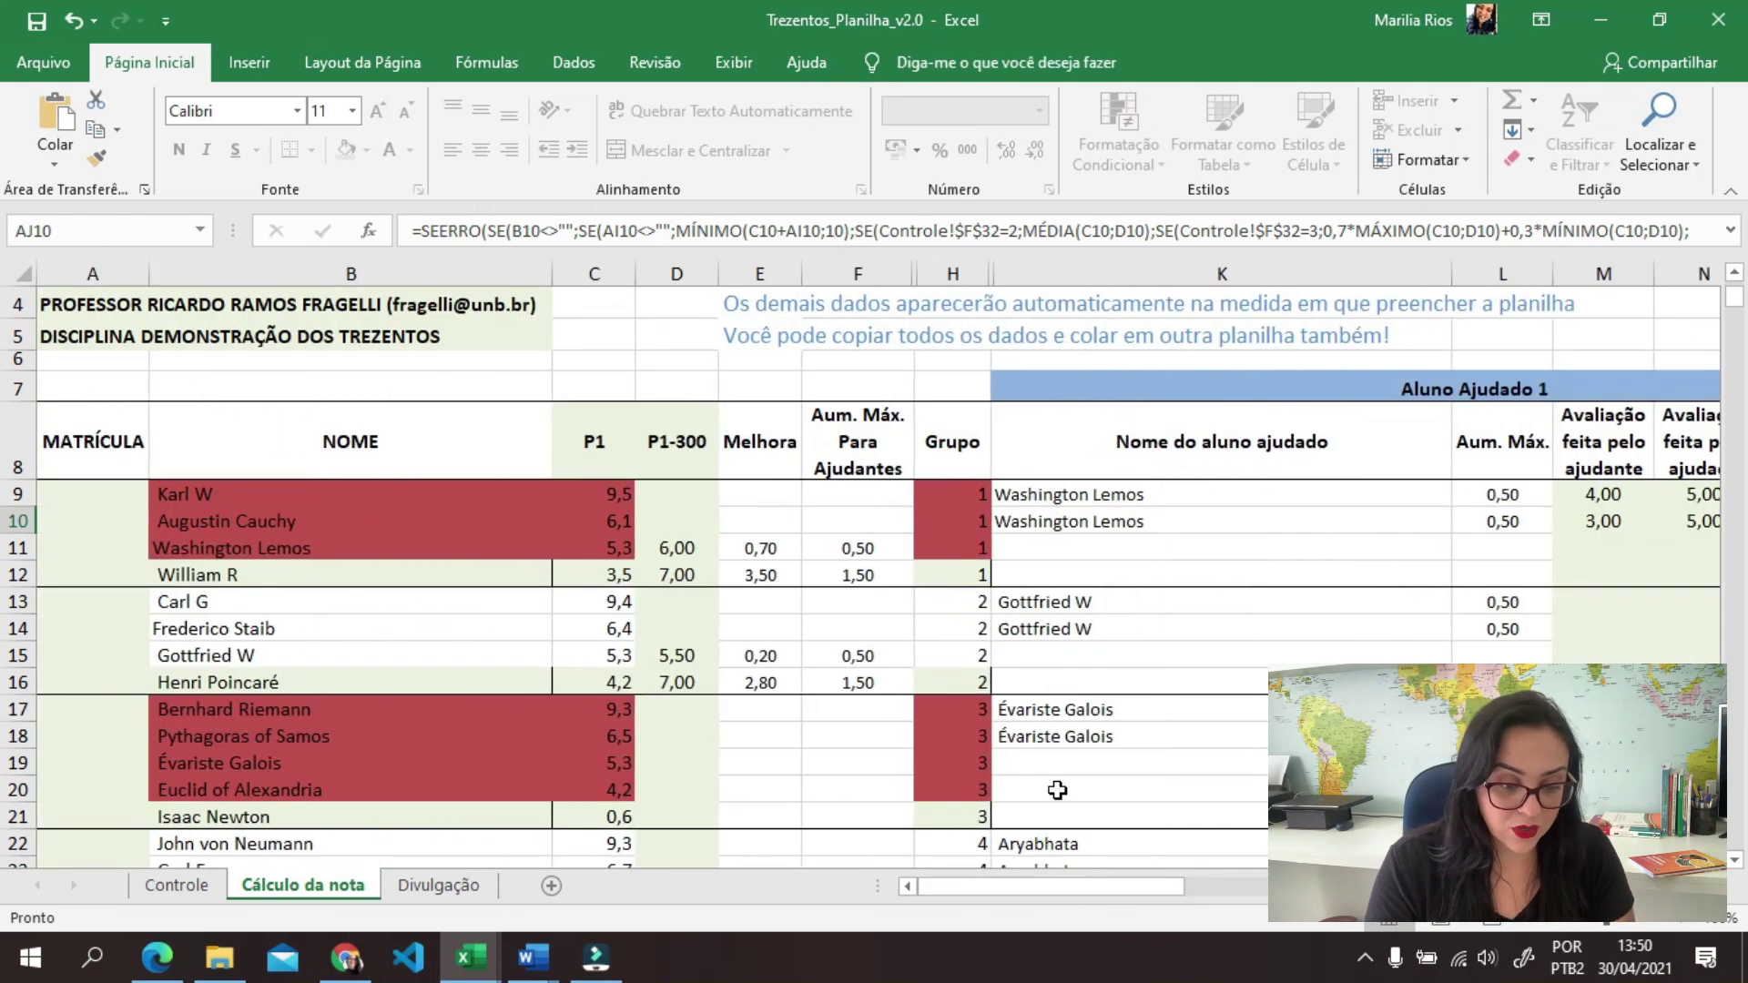
scroll(1246, 594, down, 1)
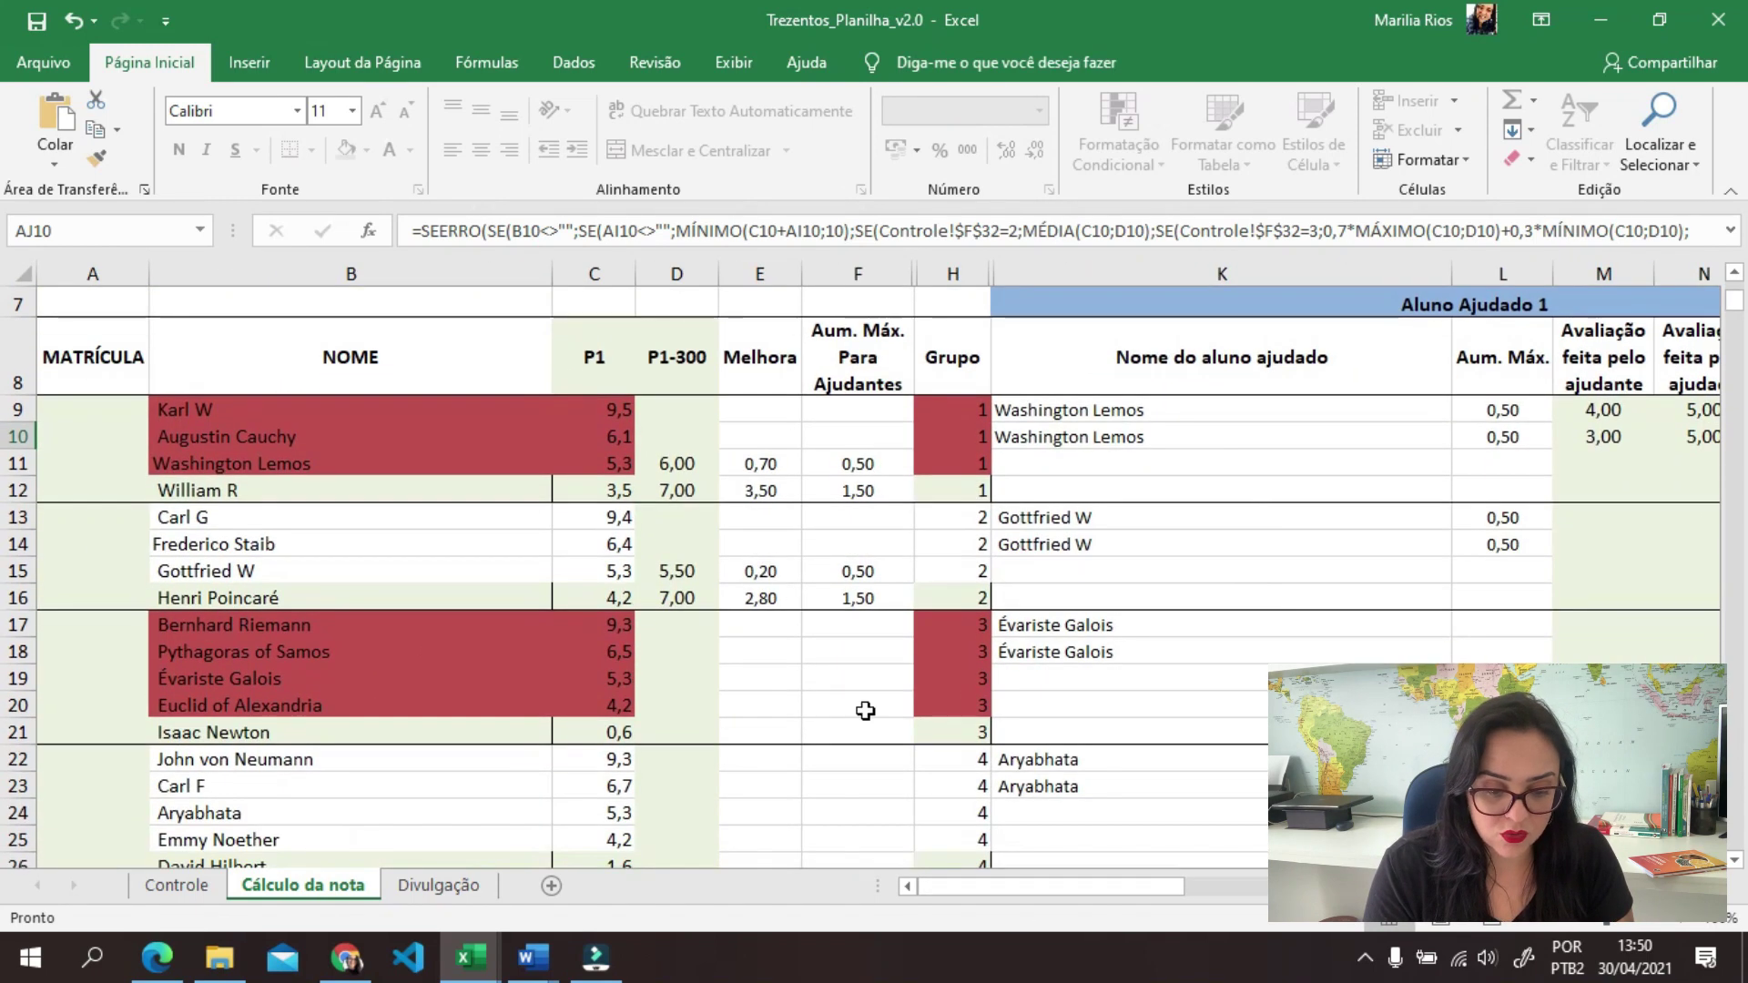
click(662, 682)
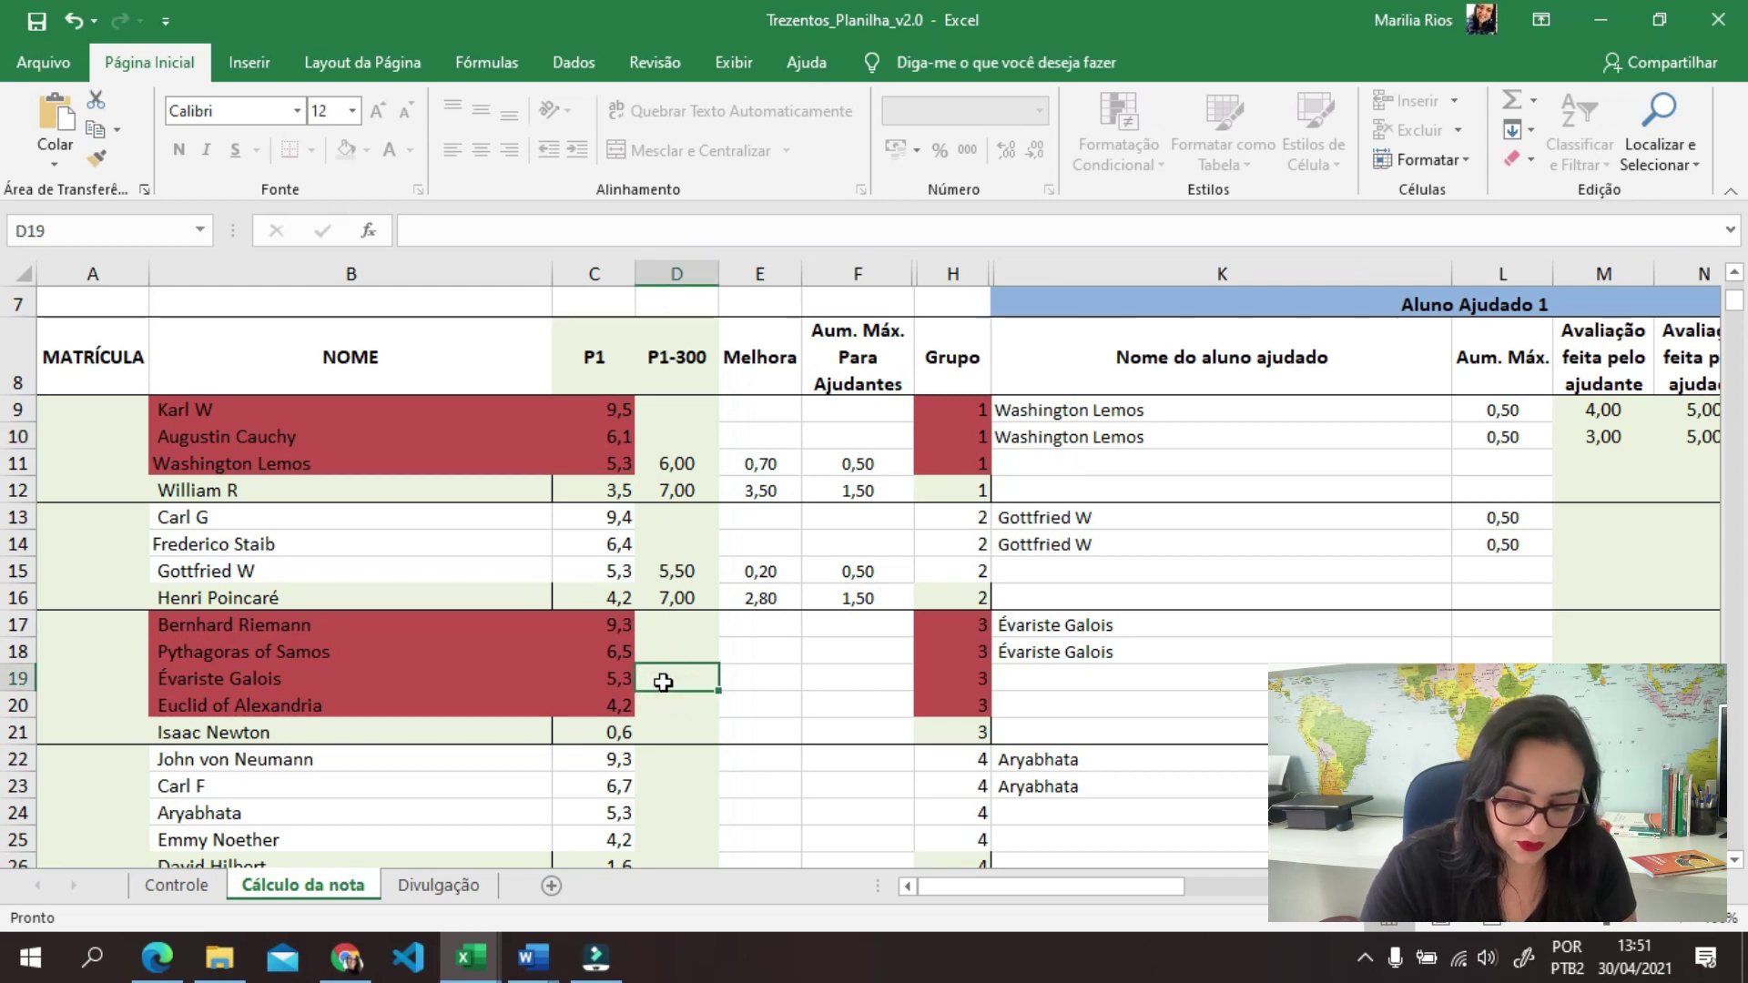
text(9)
key(Return)
text(5)
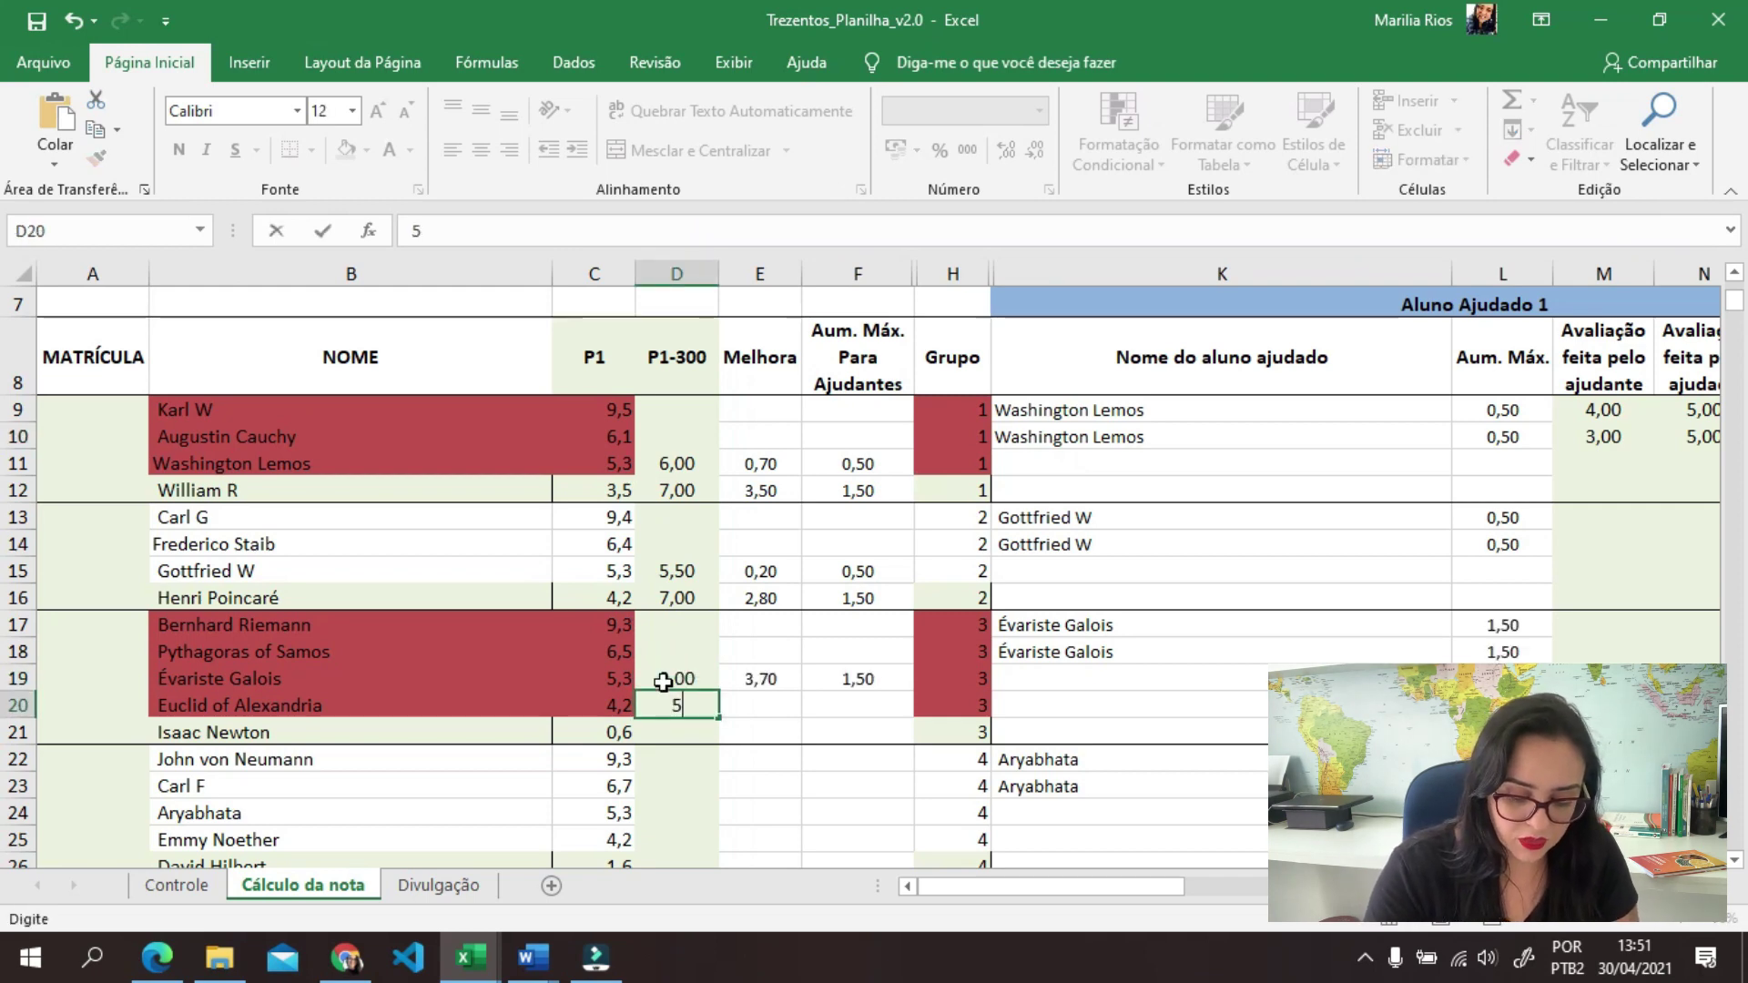
key(Return)
text(7)
key(Return)
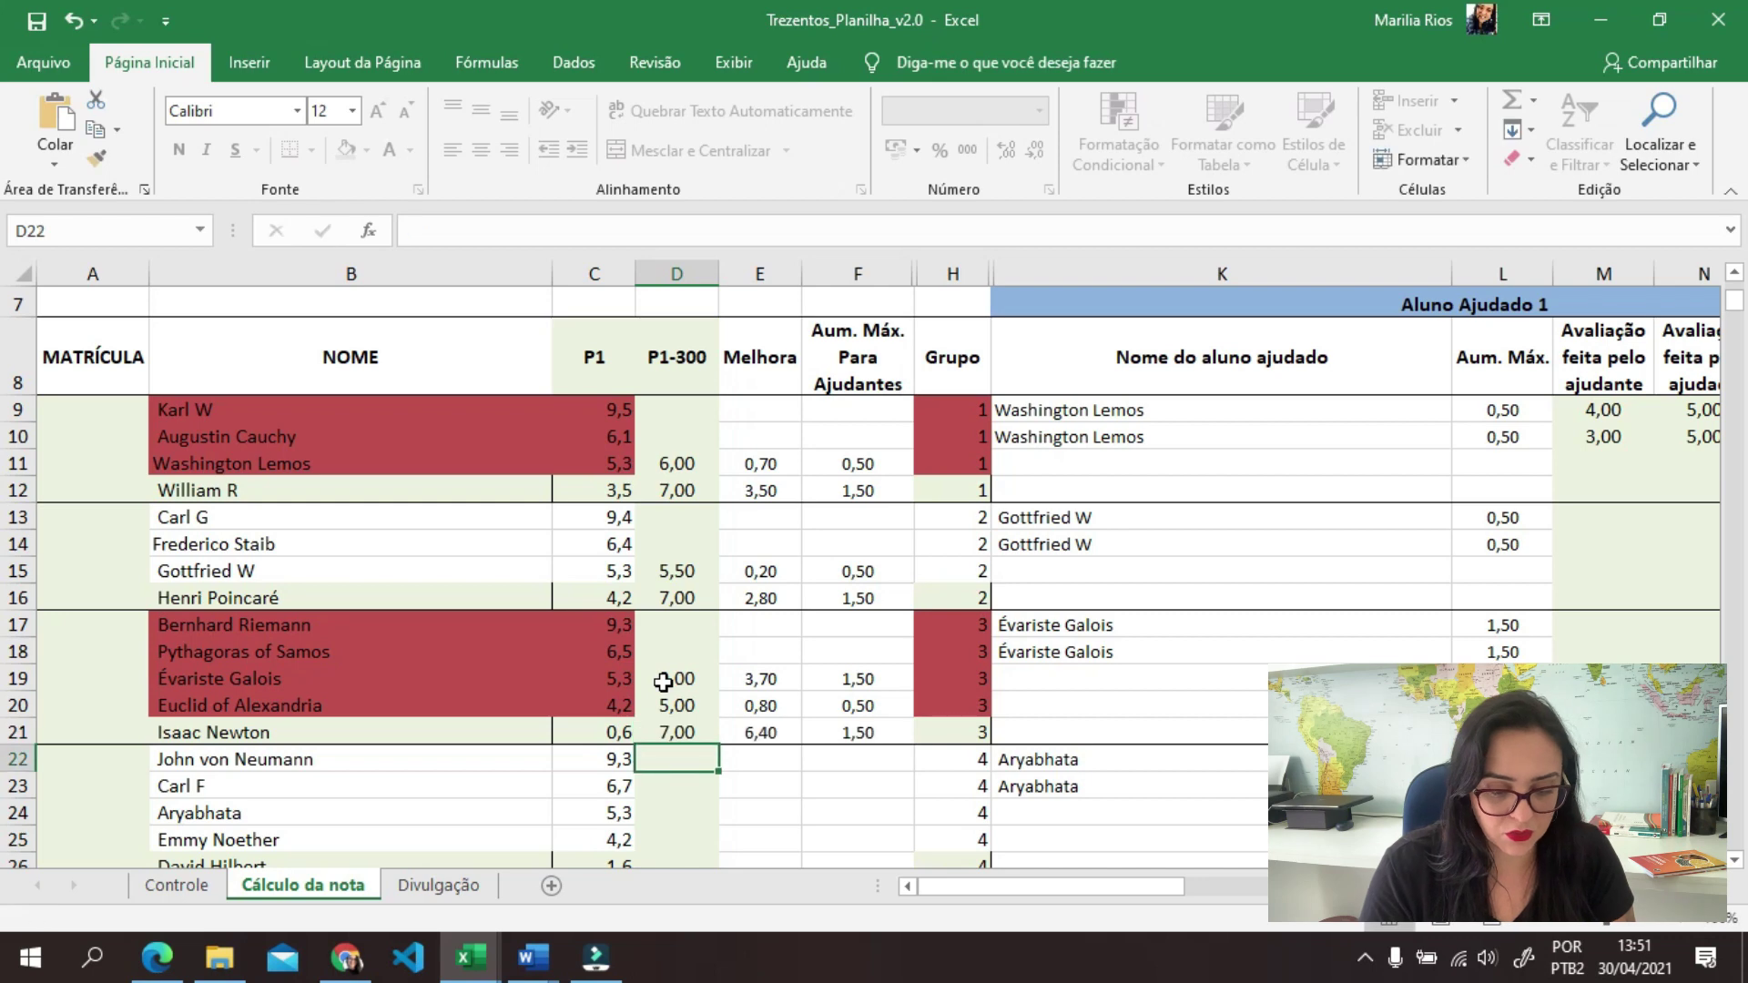
click(683, 733)
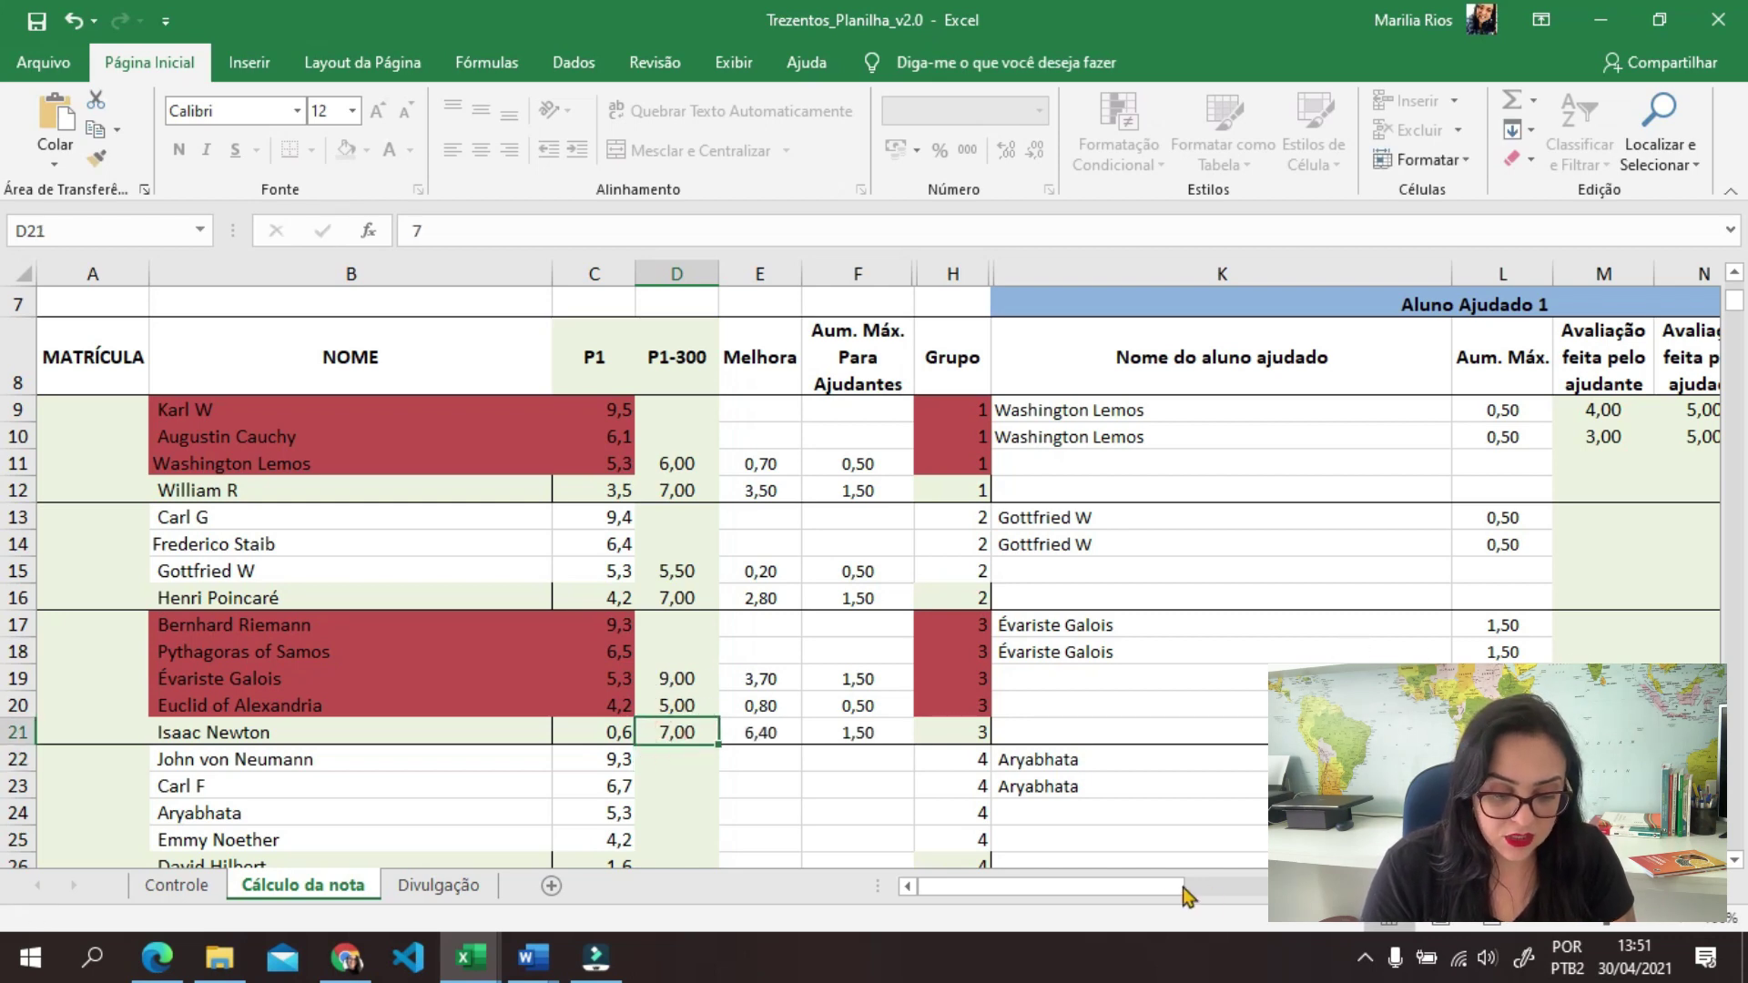
Correct Avaliação feita pelo ajudado for the second helper in N10, under Aluno Ajudado 1, to 3
mouse_move(1188, 896)
mouse_down()
mouse_move(1160, 899)
mouse_move(1214, 896)
mouse_up()
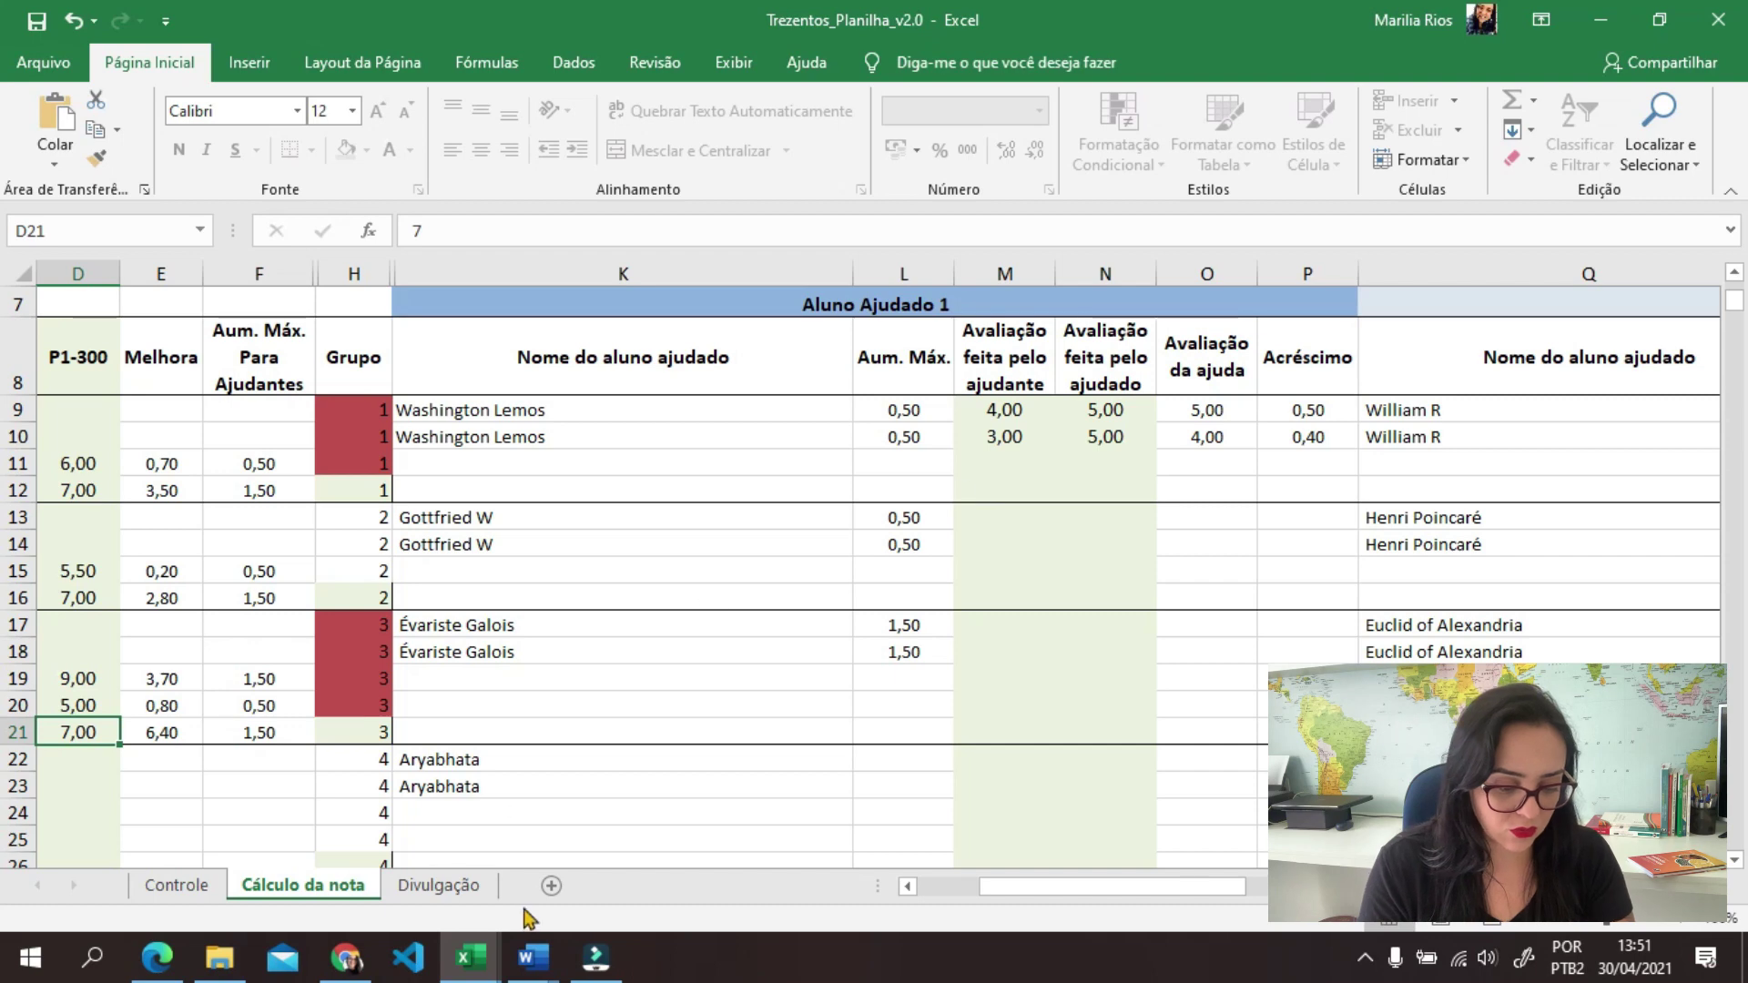
click(967, 439)
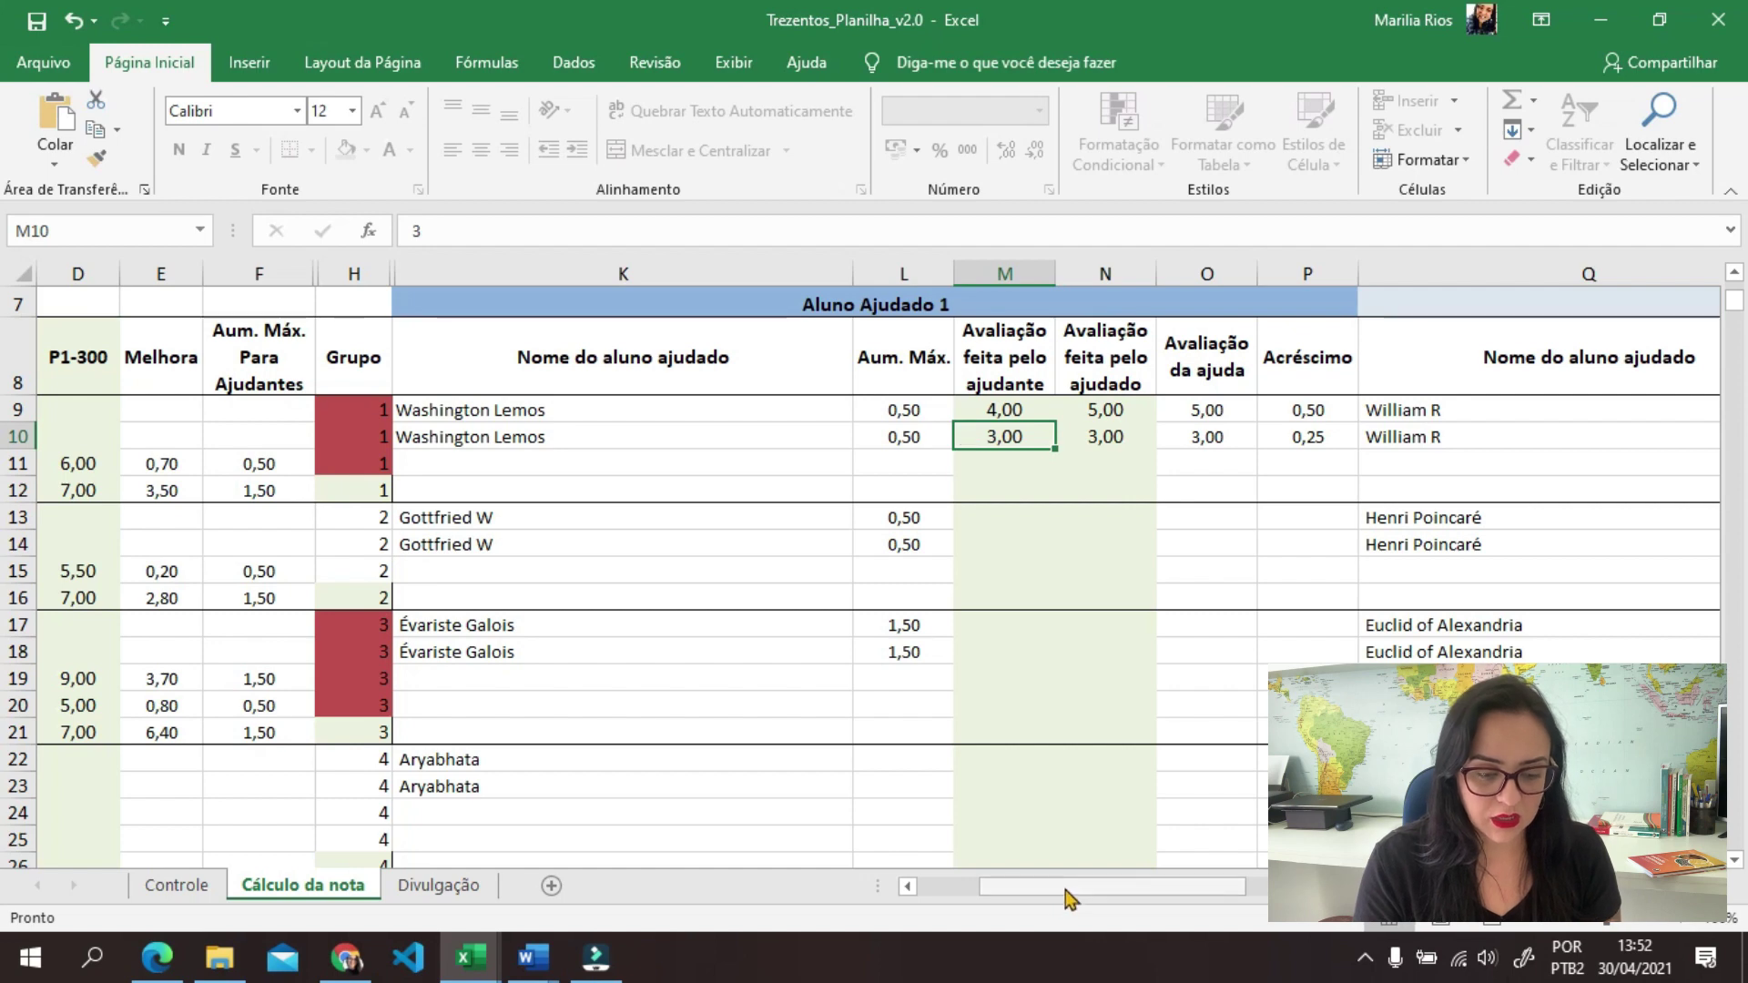
Review the helped students' names for Aluno Ajudado 1 and 2 in rows 9 and 10, and the Aluno Ajudado 1 ratings
drag(1069, 899, 1080, 893)
drag(624, 306, 725, 752)
scroll(753, 605, up, 4)
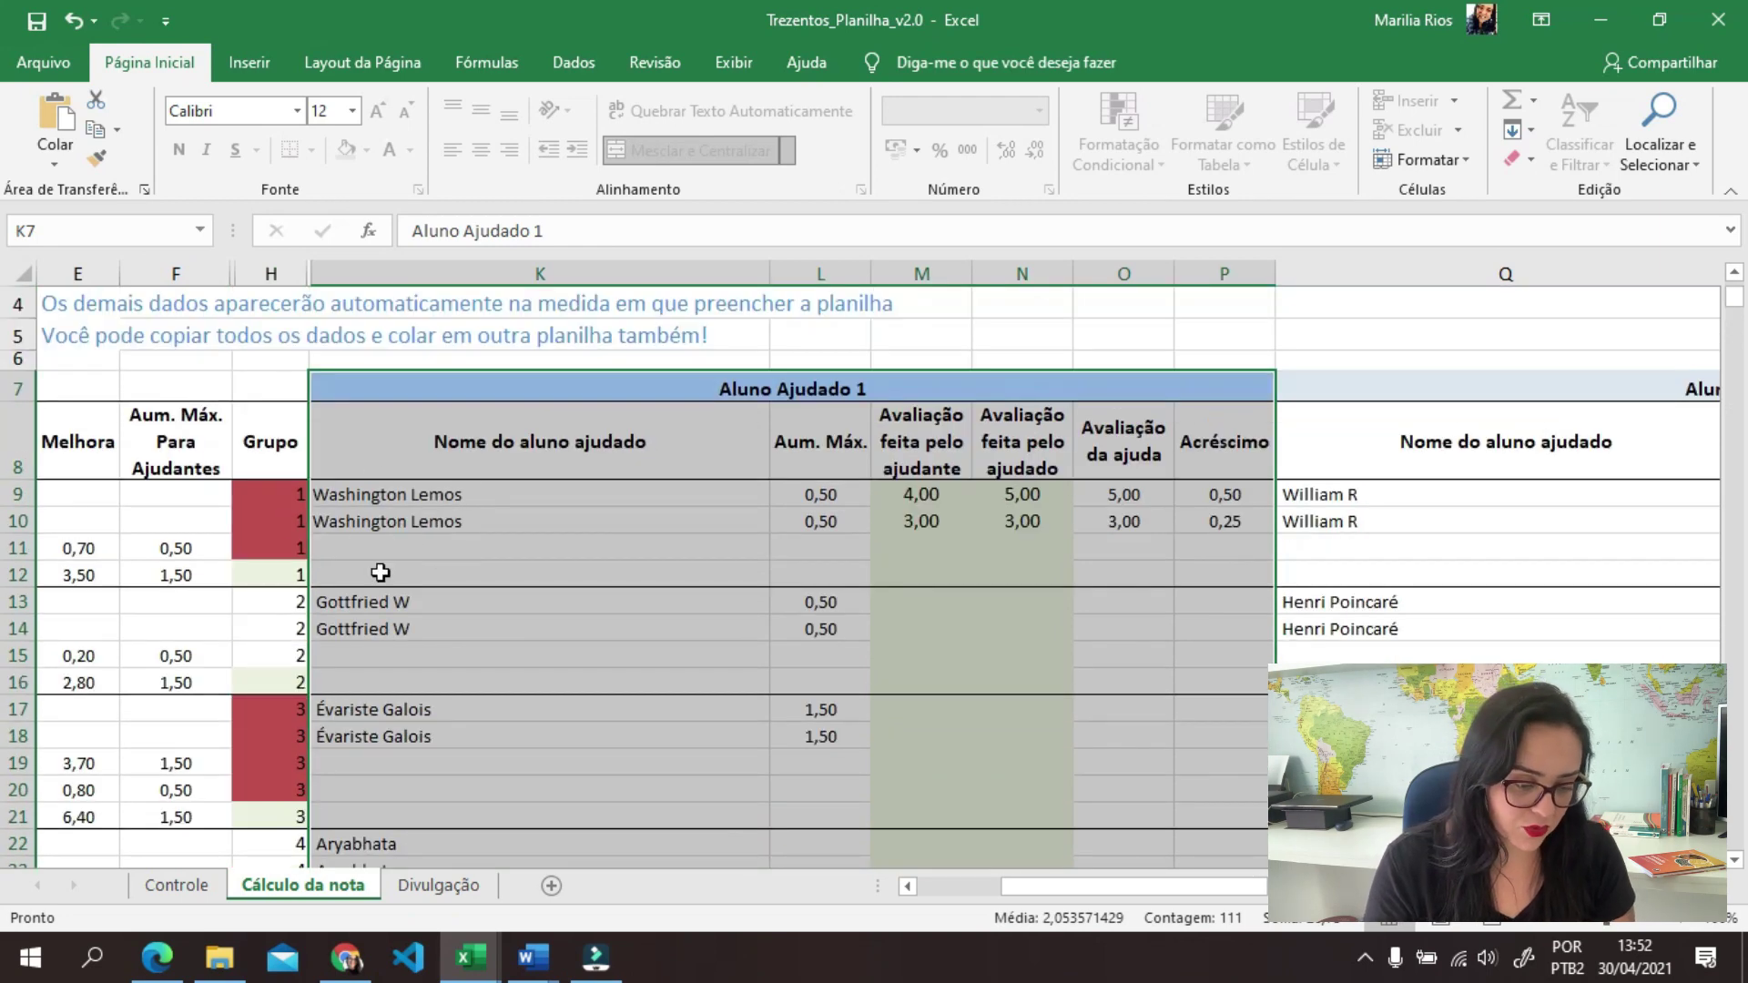
click(405, 501)
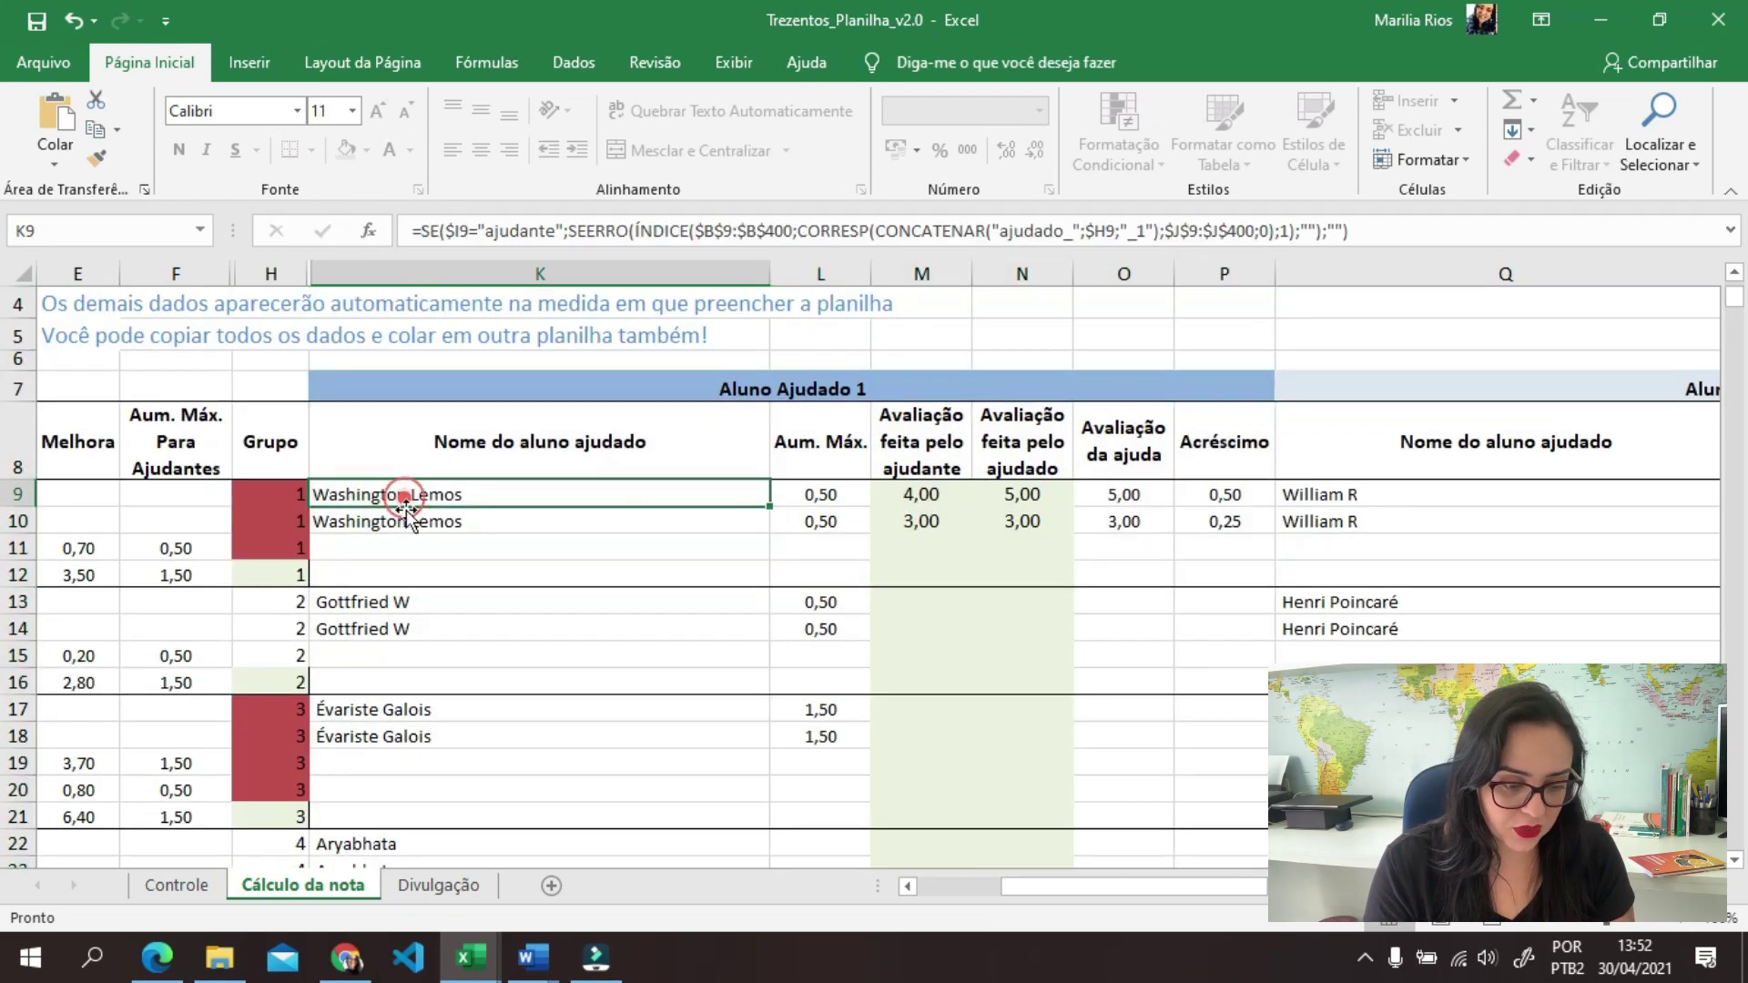
click(468, 519)
click(935, 501)
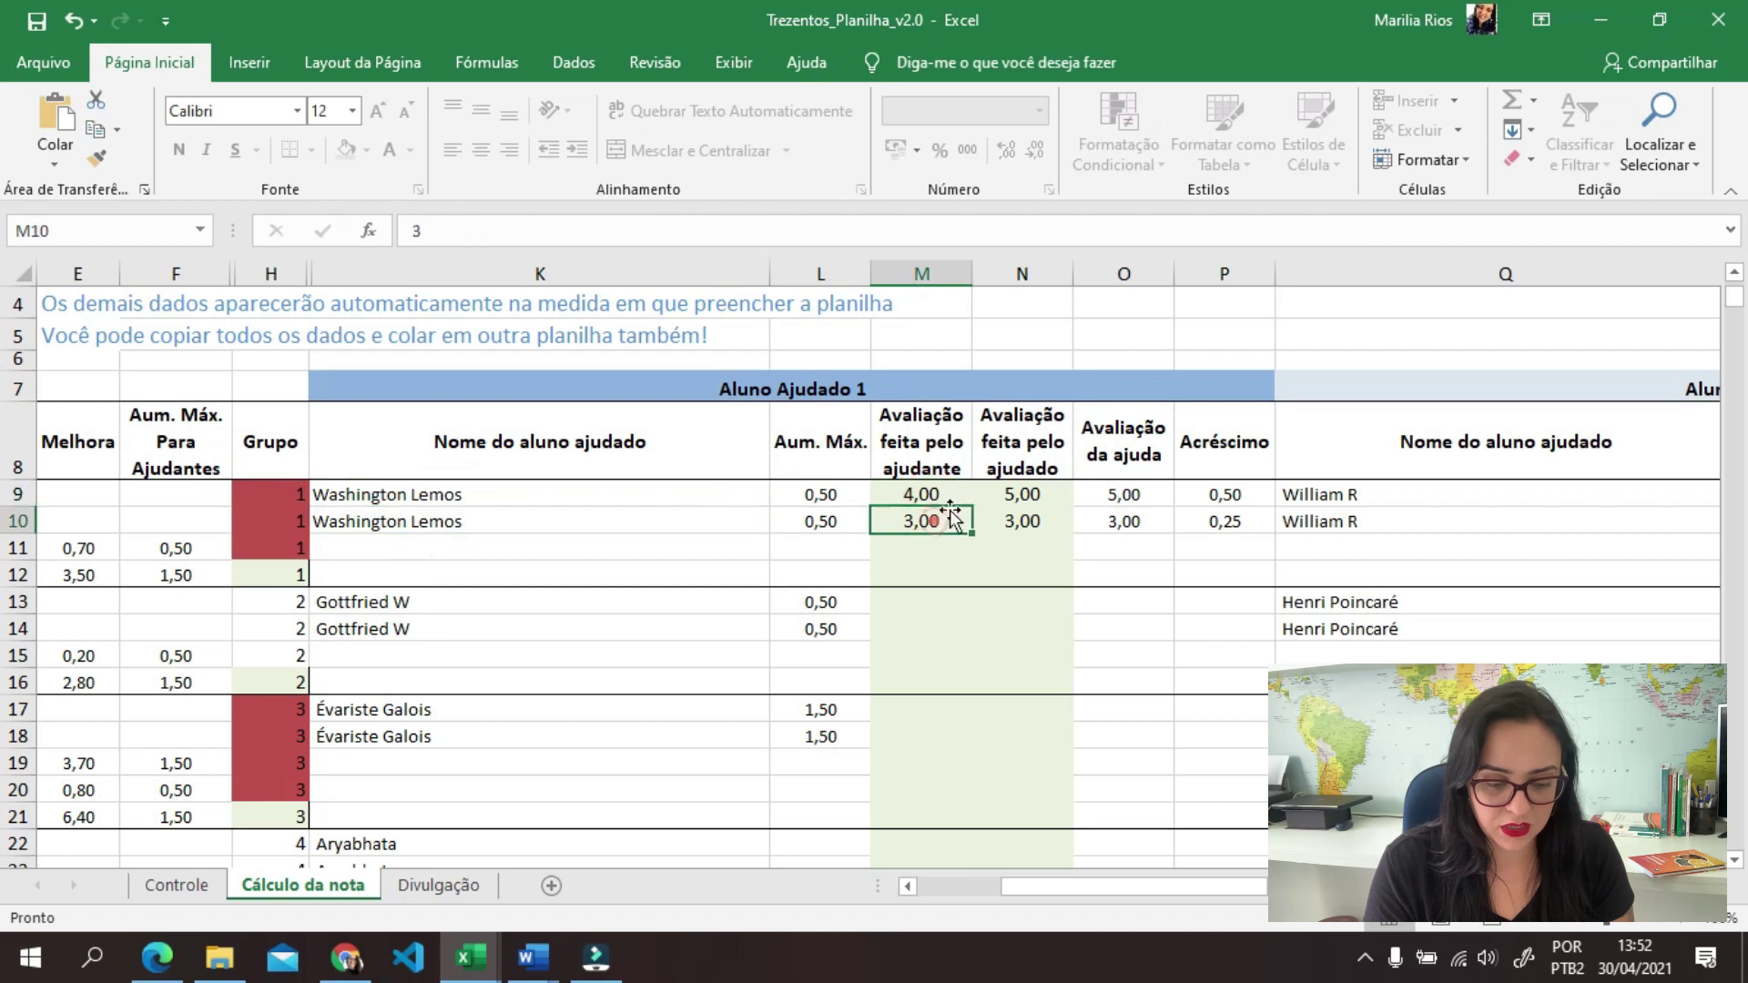
click(1015, 493)
click(1022, 520)
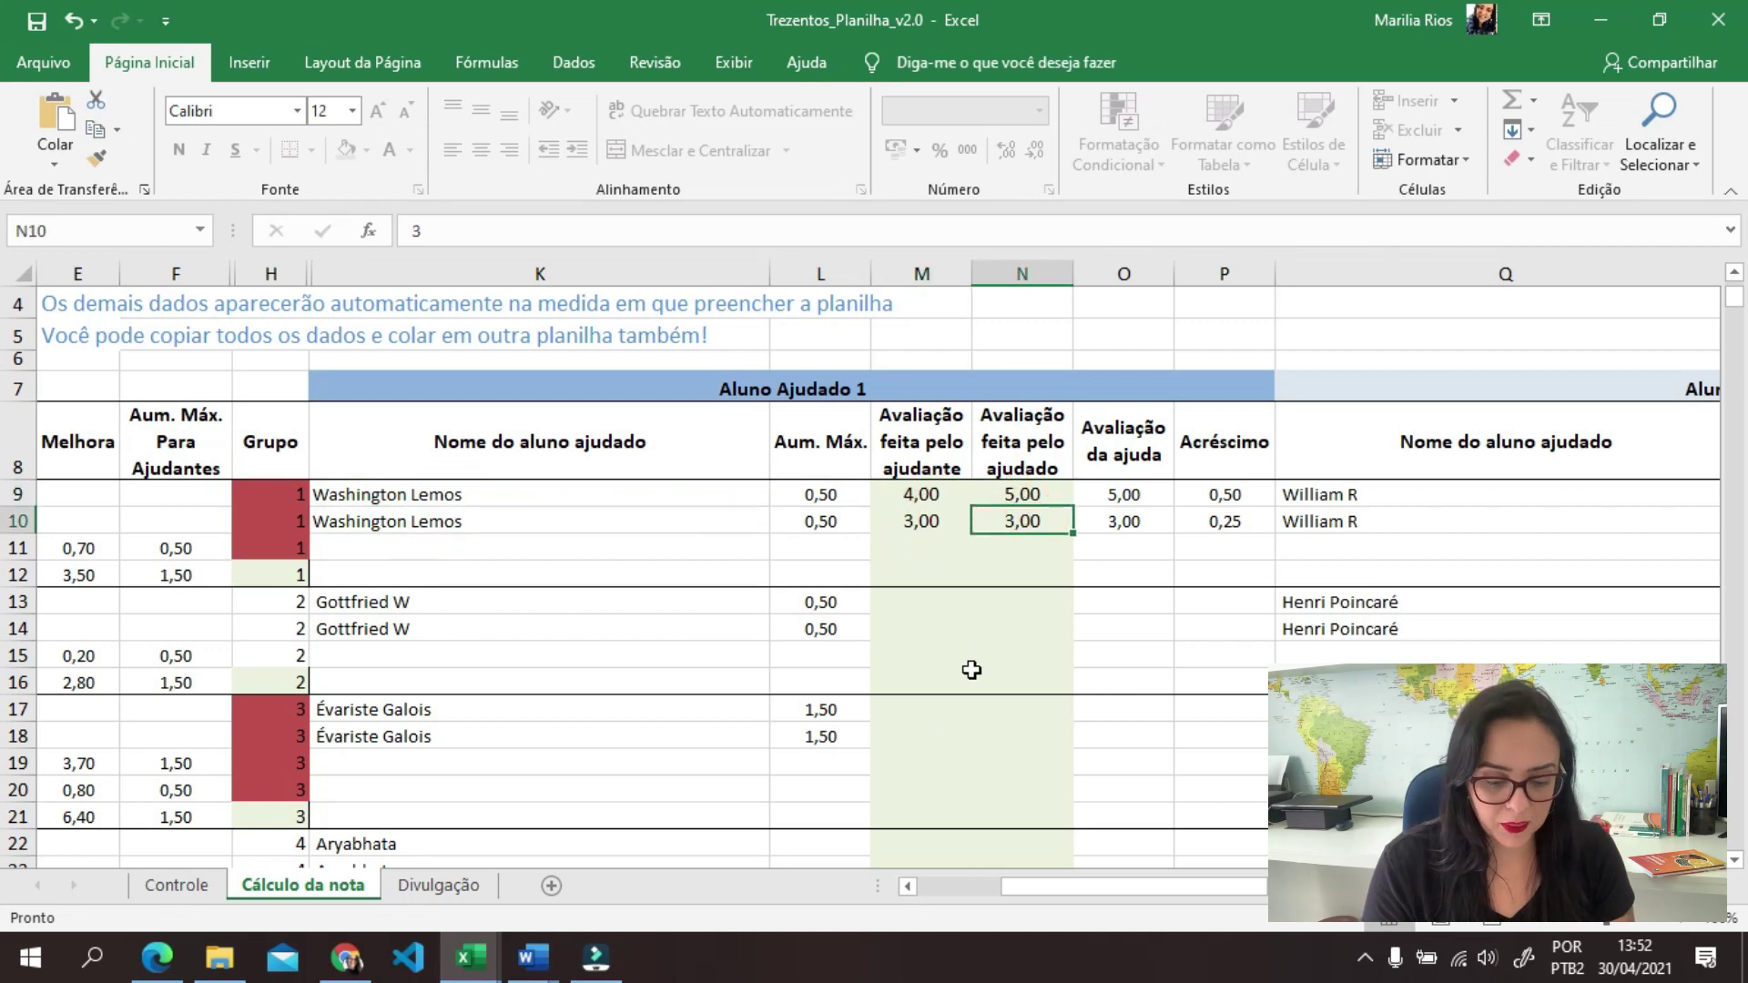
drag(1053, 885, 1177, 885)
click(1116, 494)
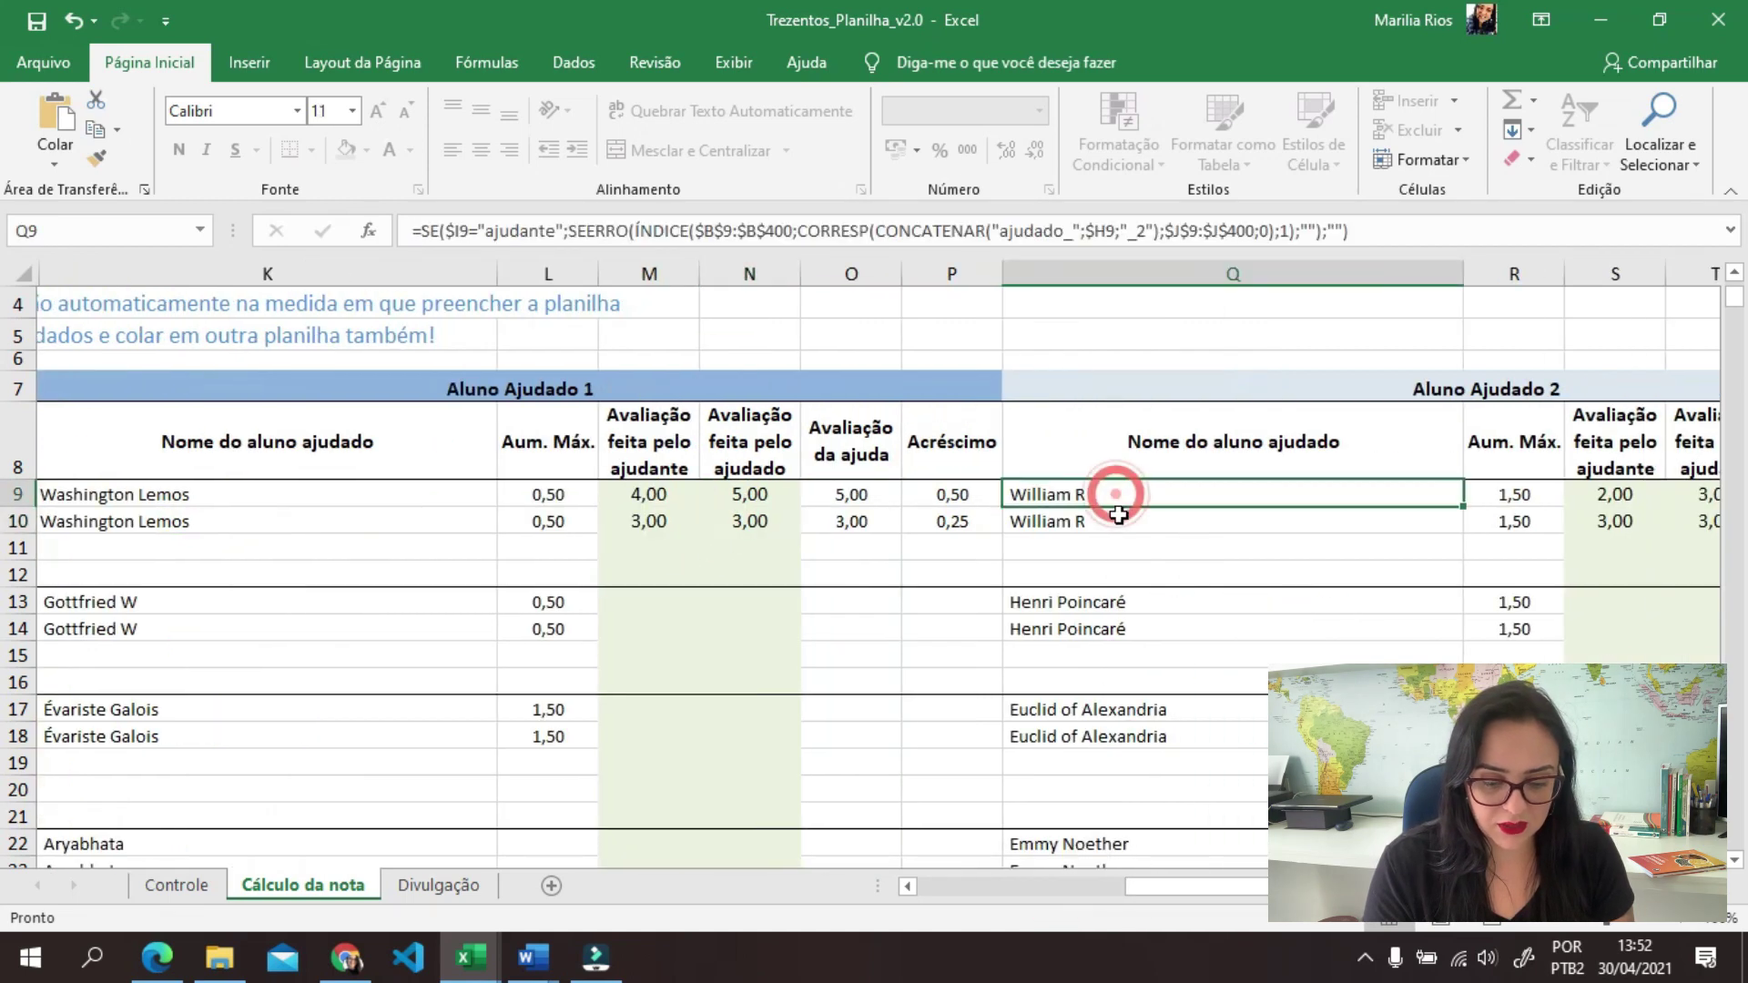
click(1119, 517)
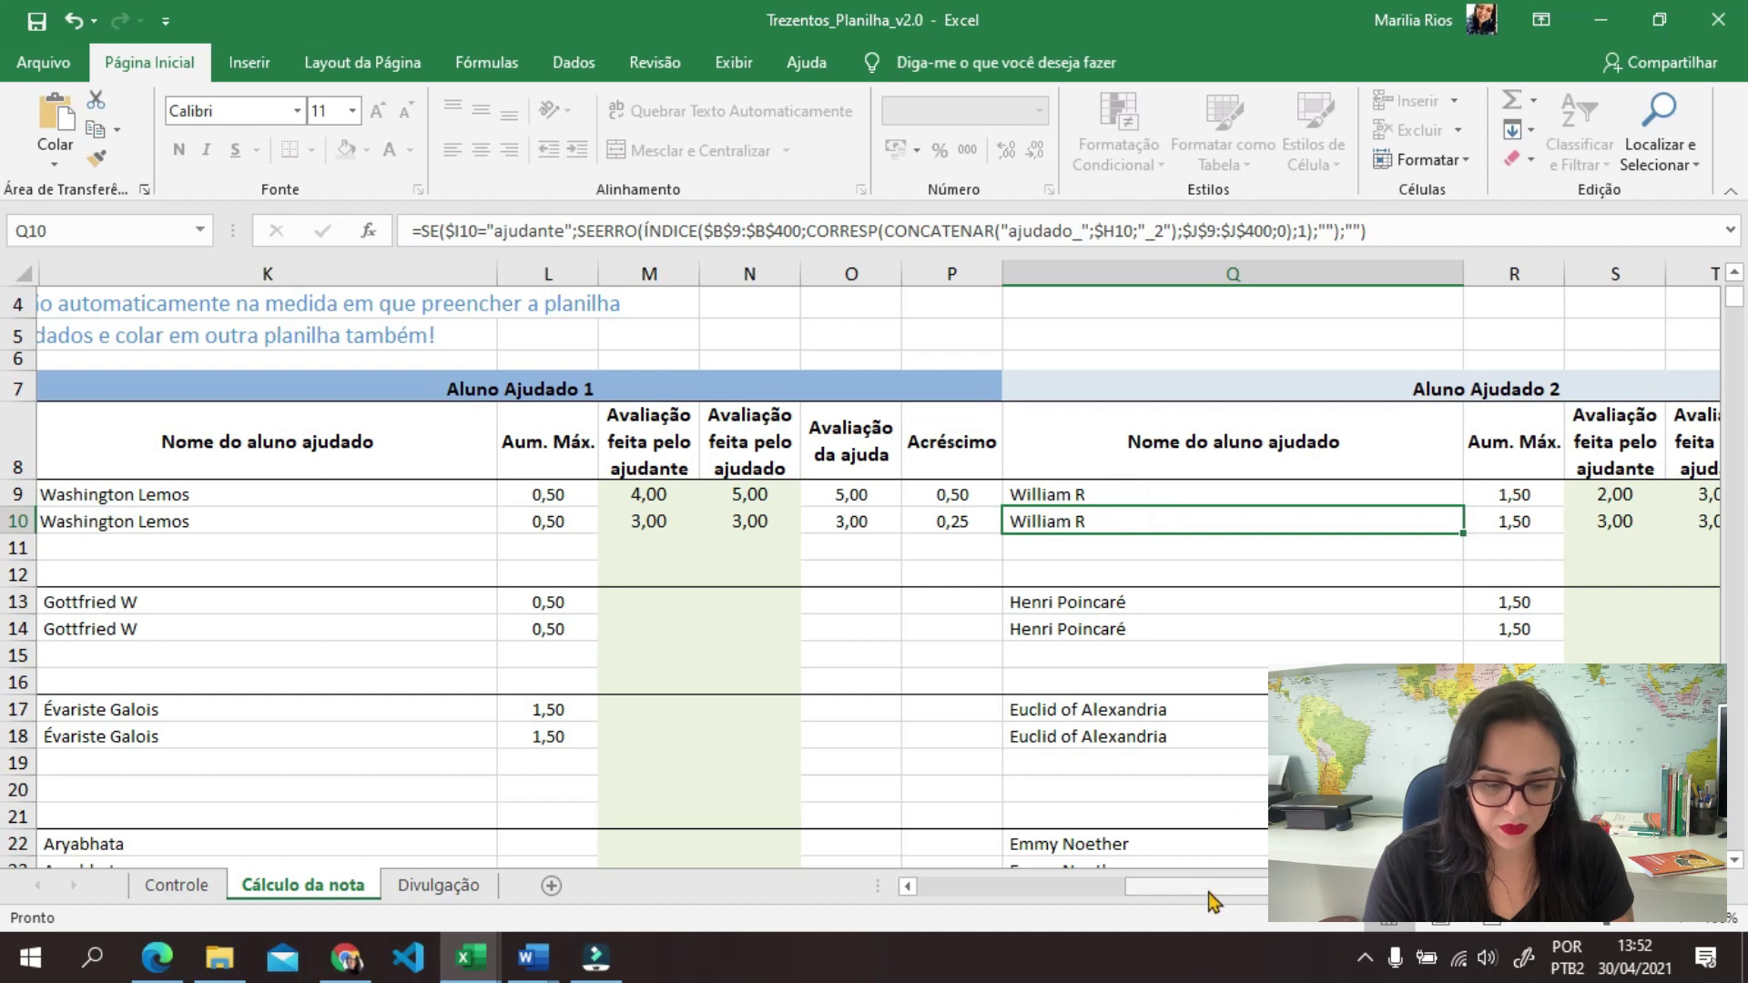
Open the Divulgação sheet and examine group 1's P1, P1-300, Melhora and Aum. Máx. Para Ajudantes values
drag(1211, 887, 932, 896)
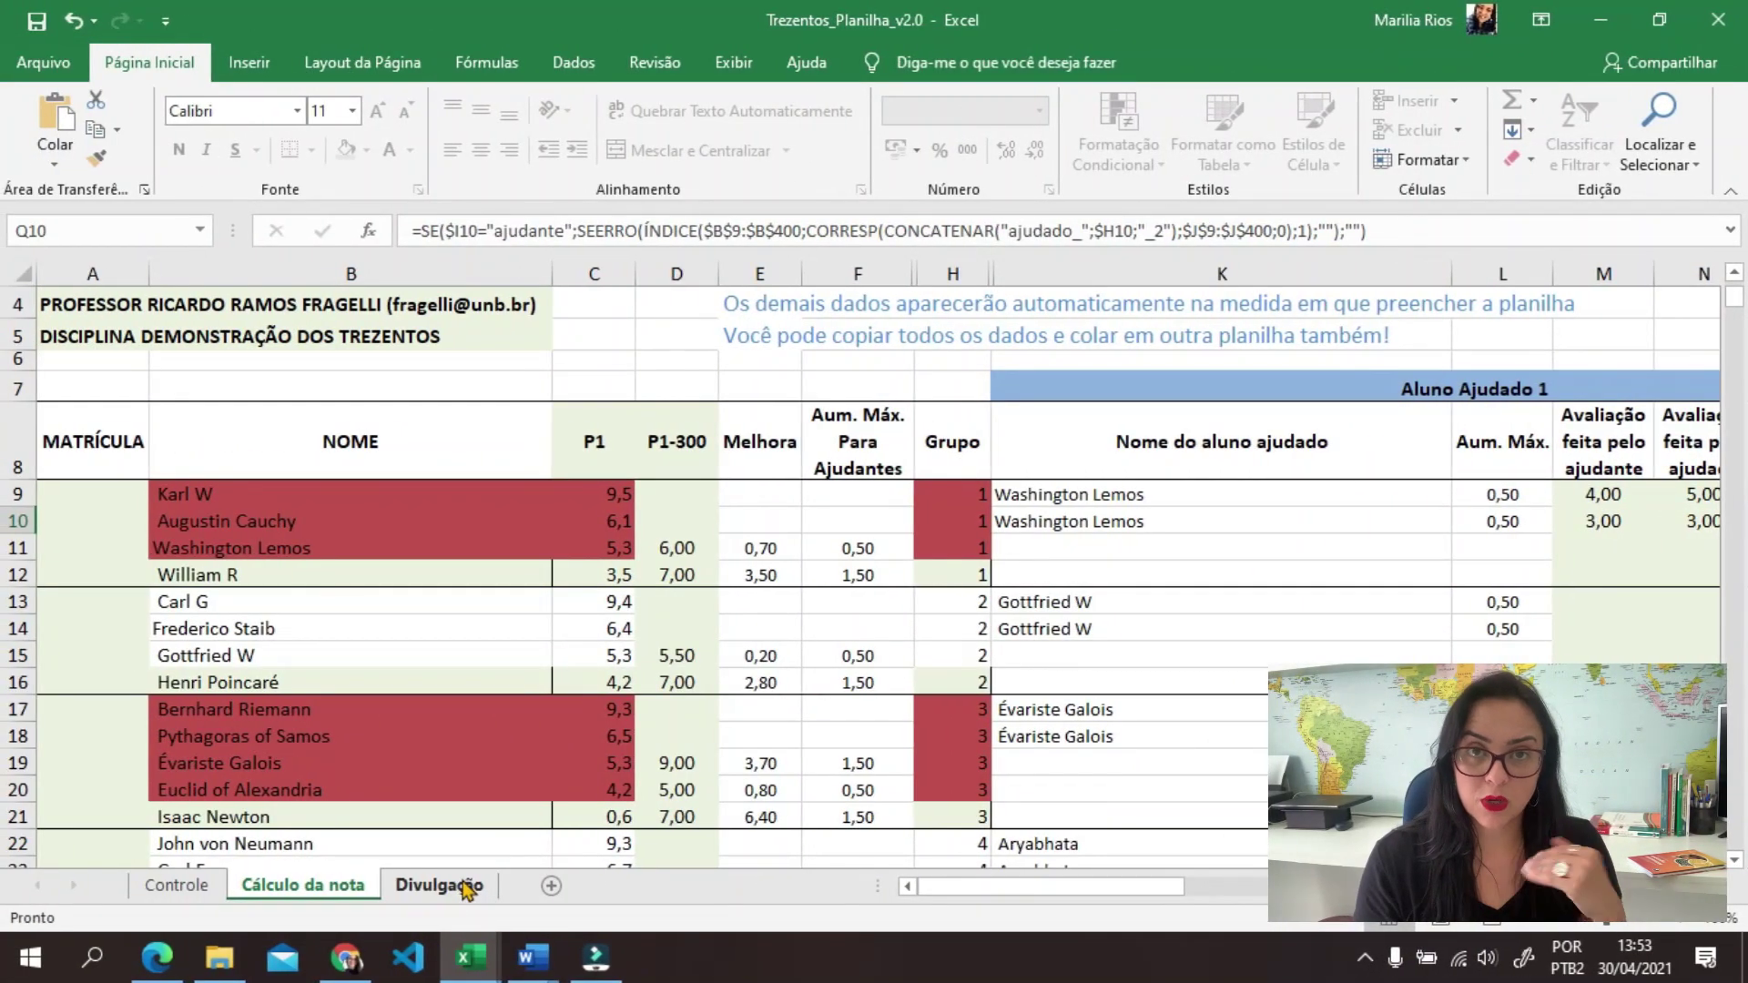
click(440, 884)
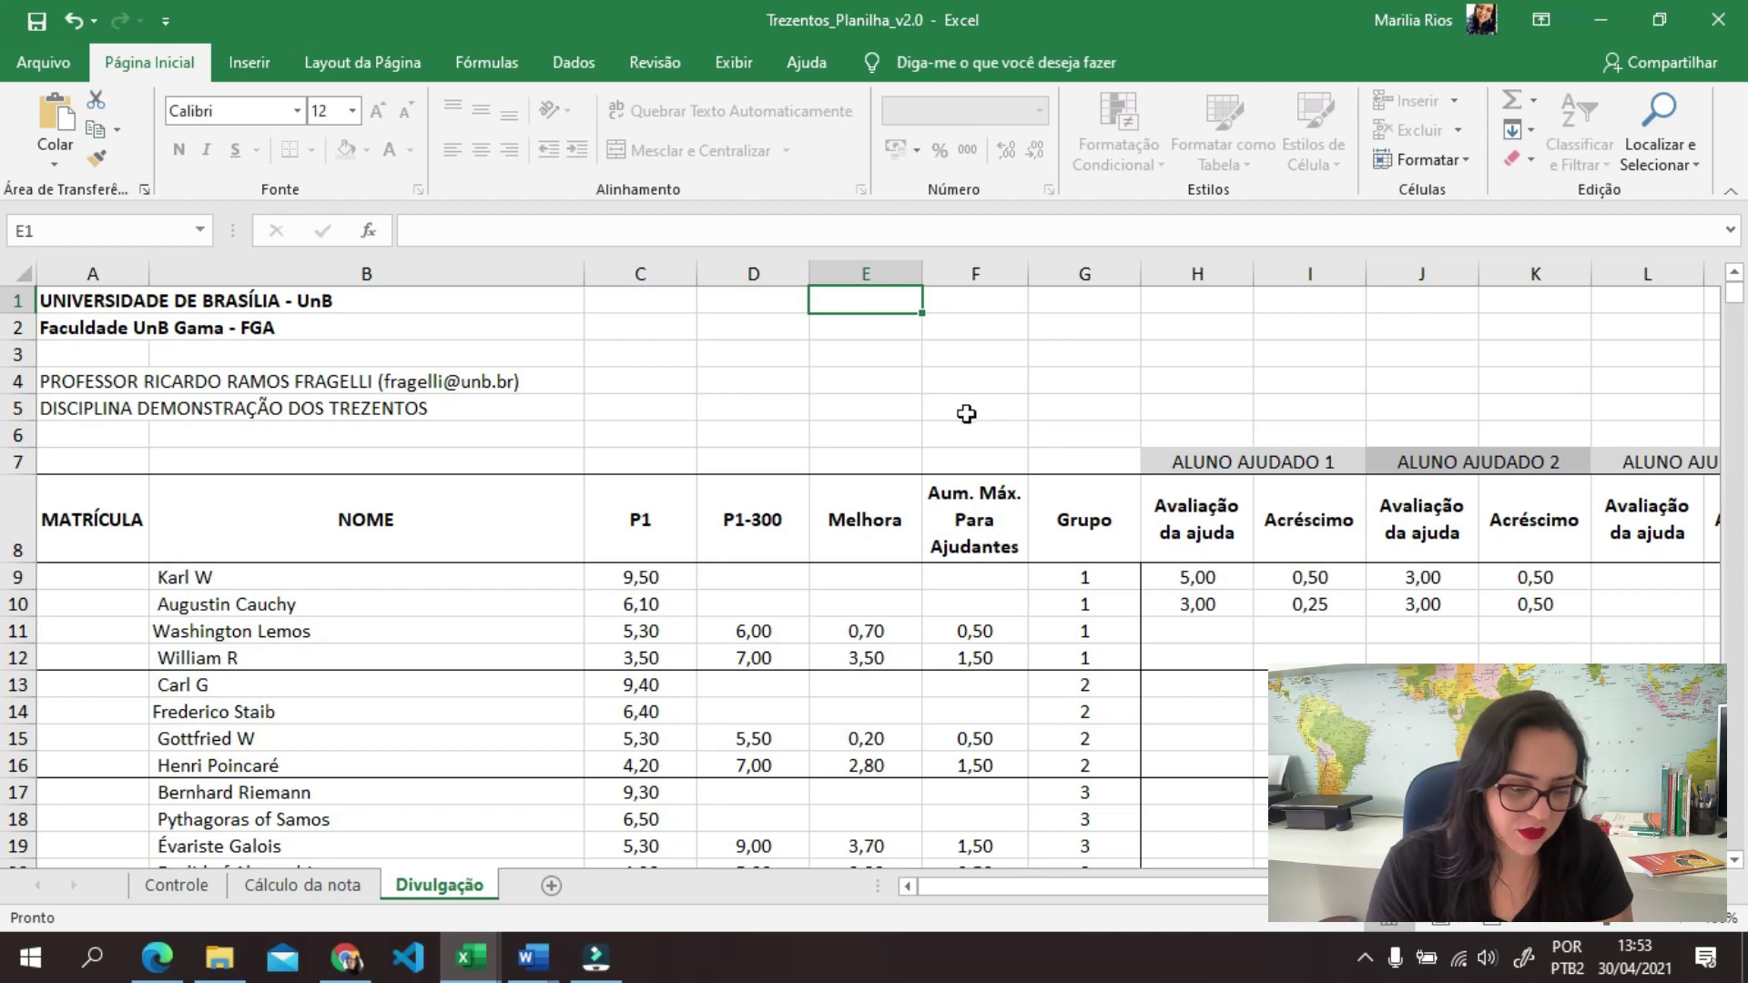
drag(664, 573, 663, 657)
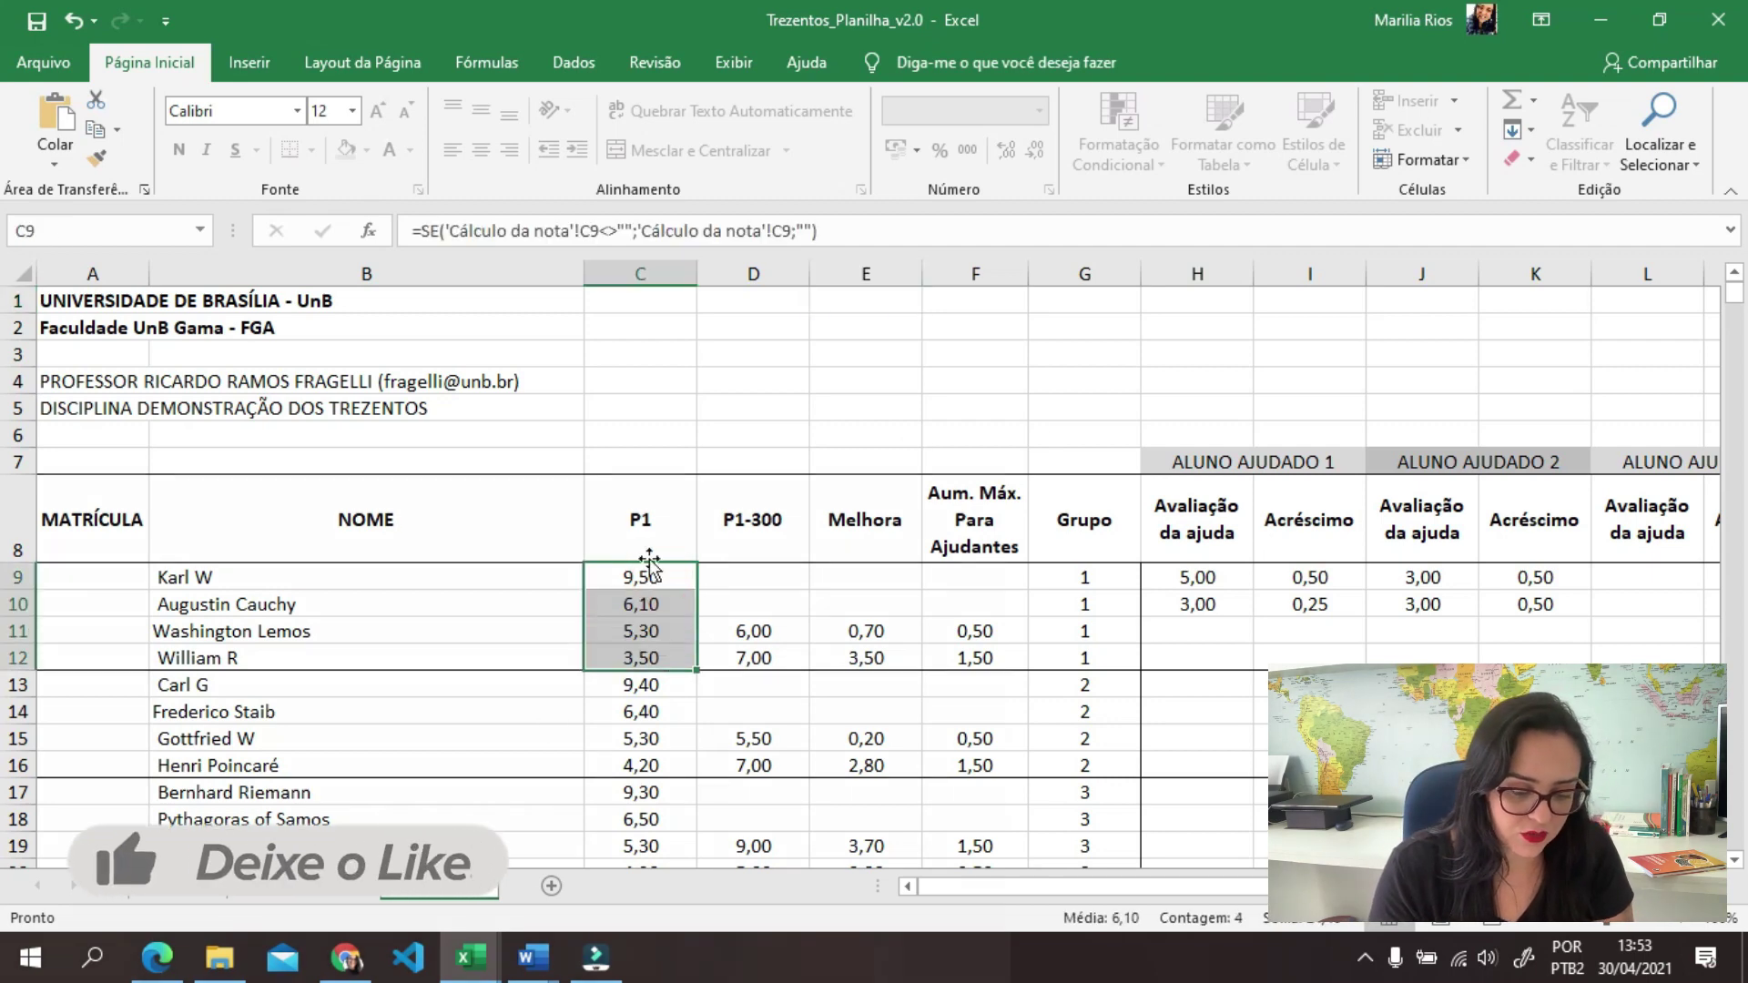
drag(767, 630, 780, 657)
drag(887, 628, 892, 669)
drag(1006, 626, 1006, 659)
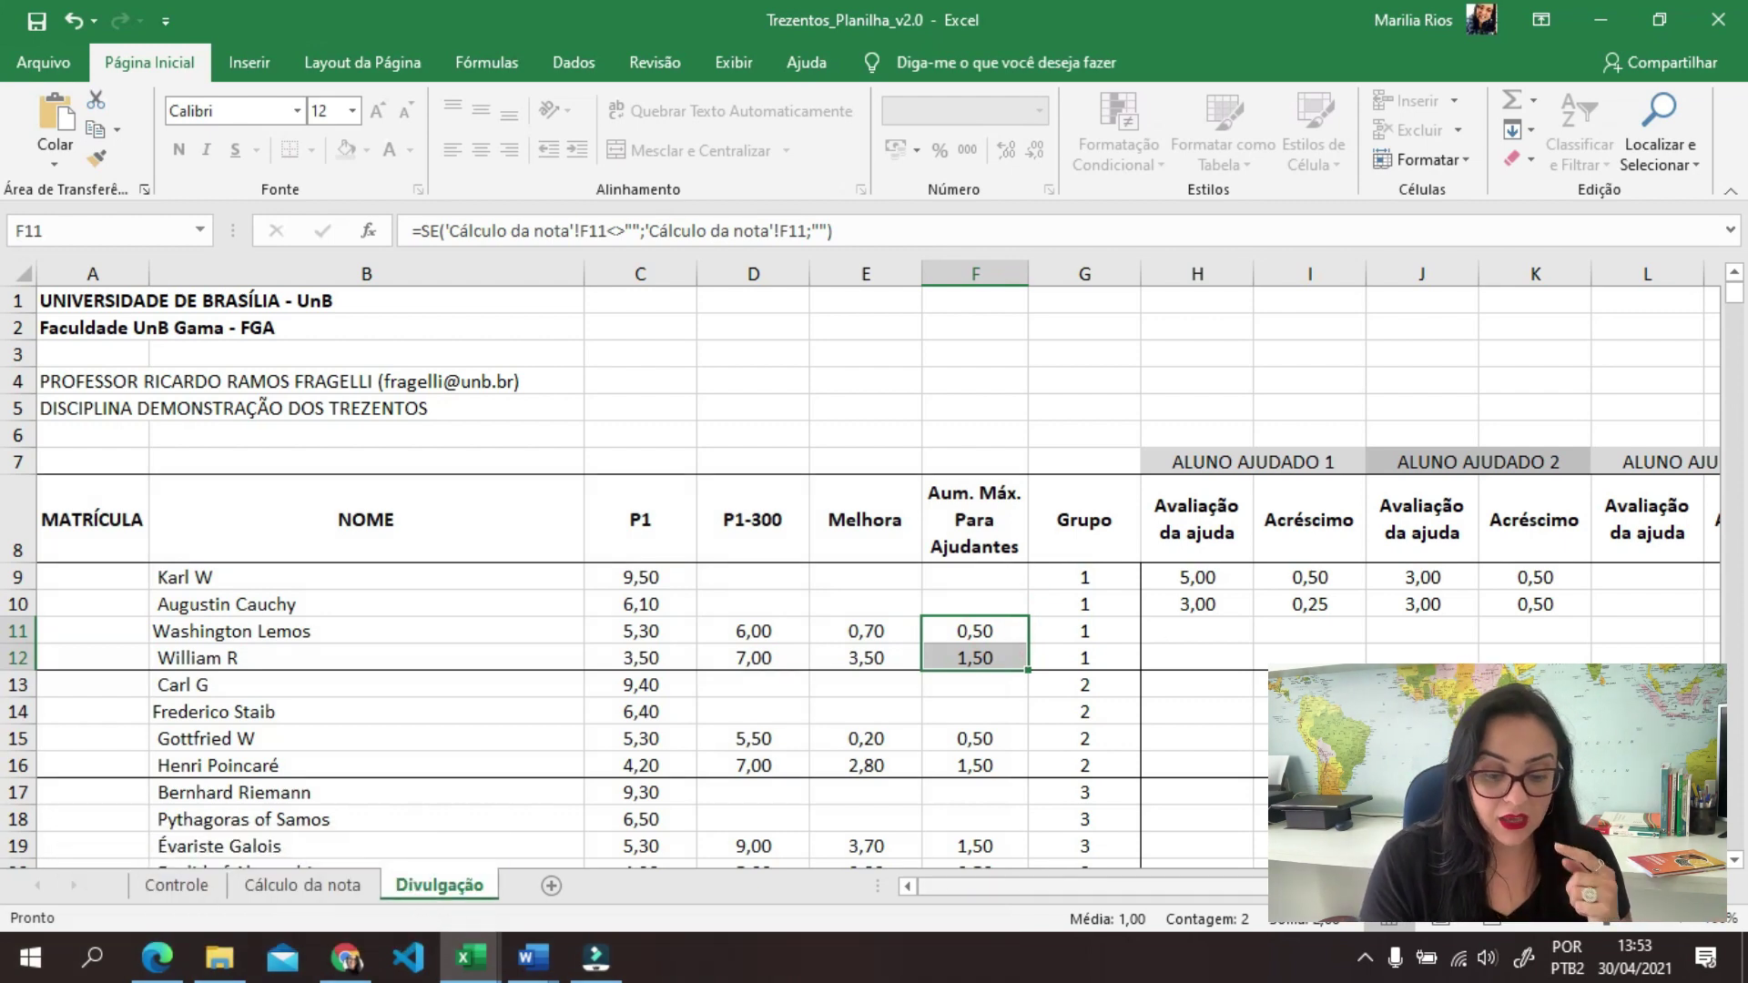
Examine group 1's Avaliação da ajuda and Acréscimo values under Aluno Ajudado 1 on the Divulgação sheet
scroll(975, 577, right, 1)
scroll(911, 525, right, 5)
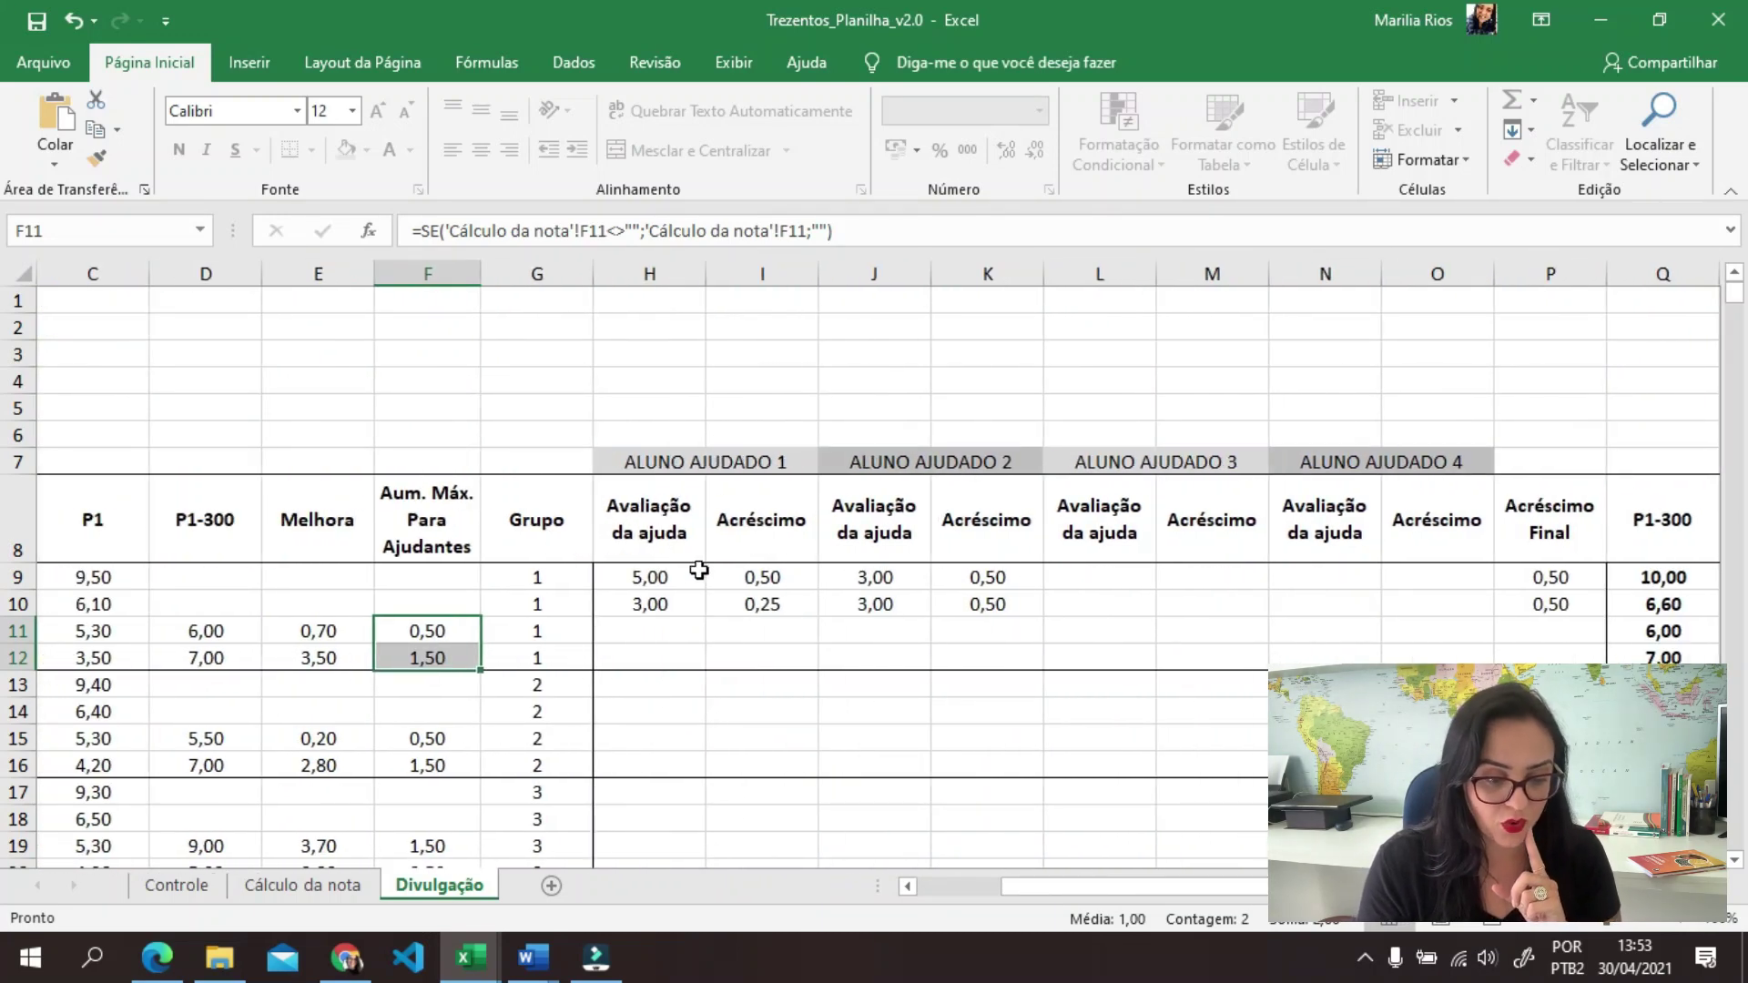
click(662, 576)
click(669, 602)
click(667, 577)
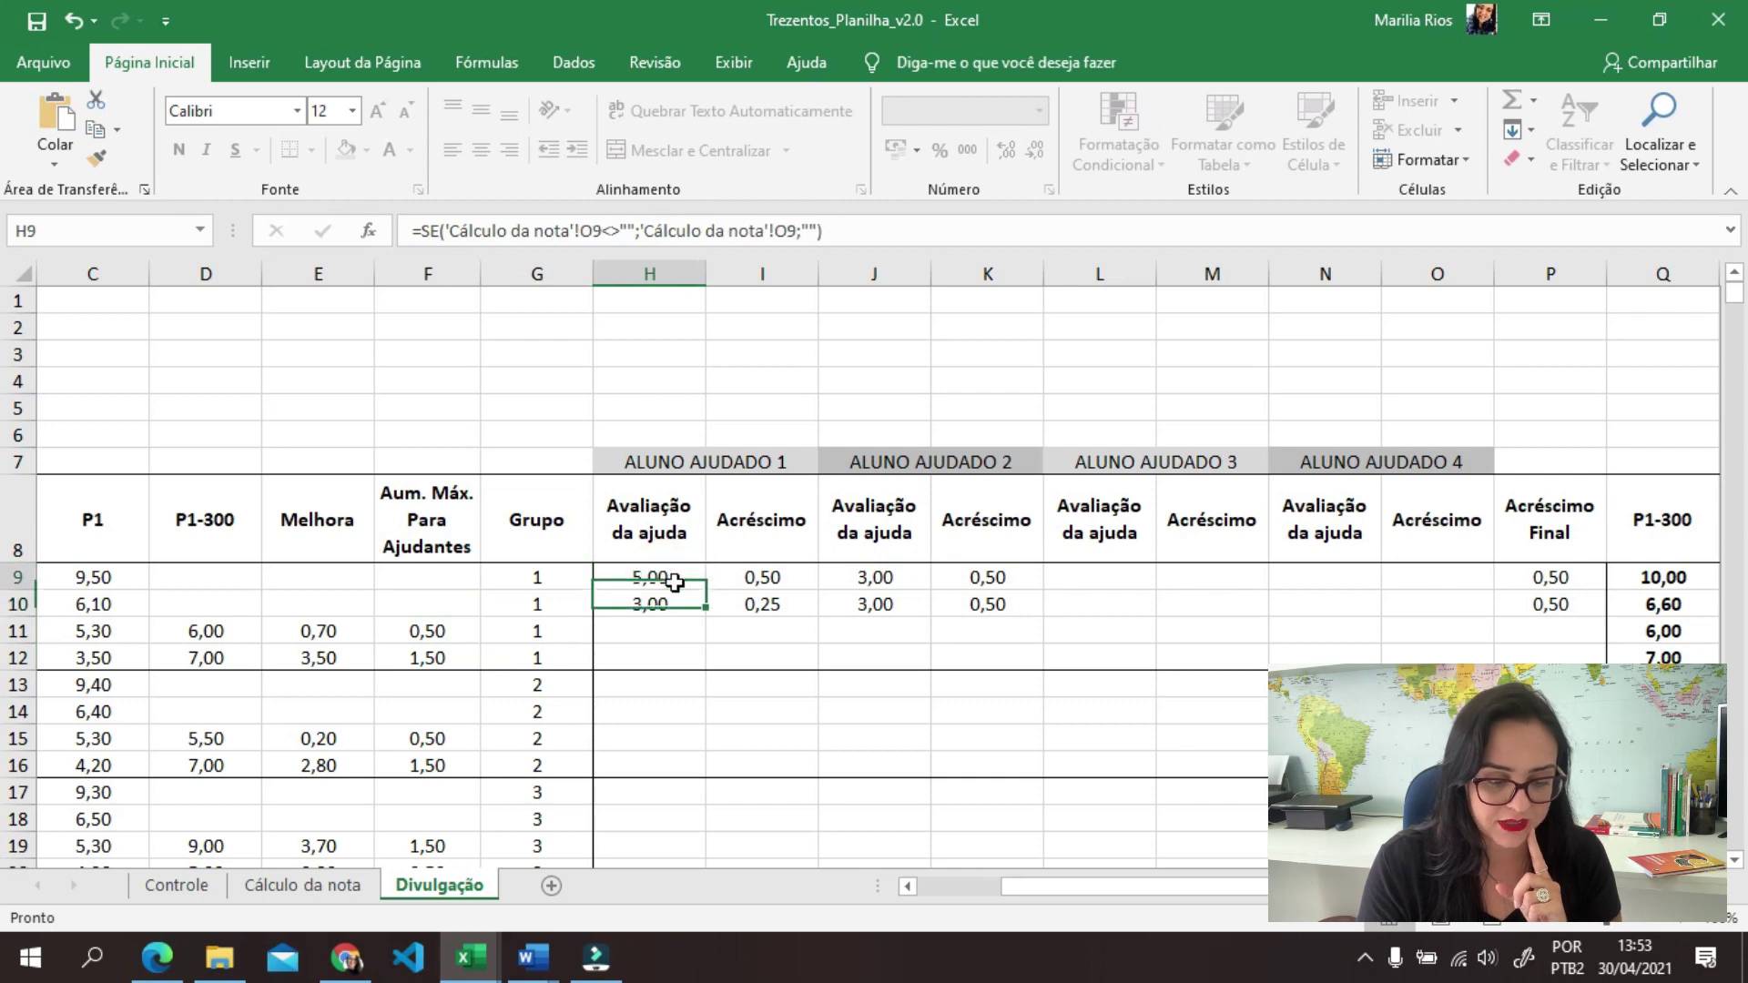
click(673, 603)
click(761, 577)
click(764, 628)
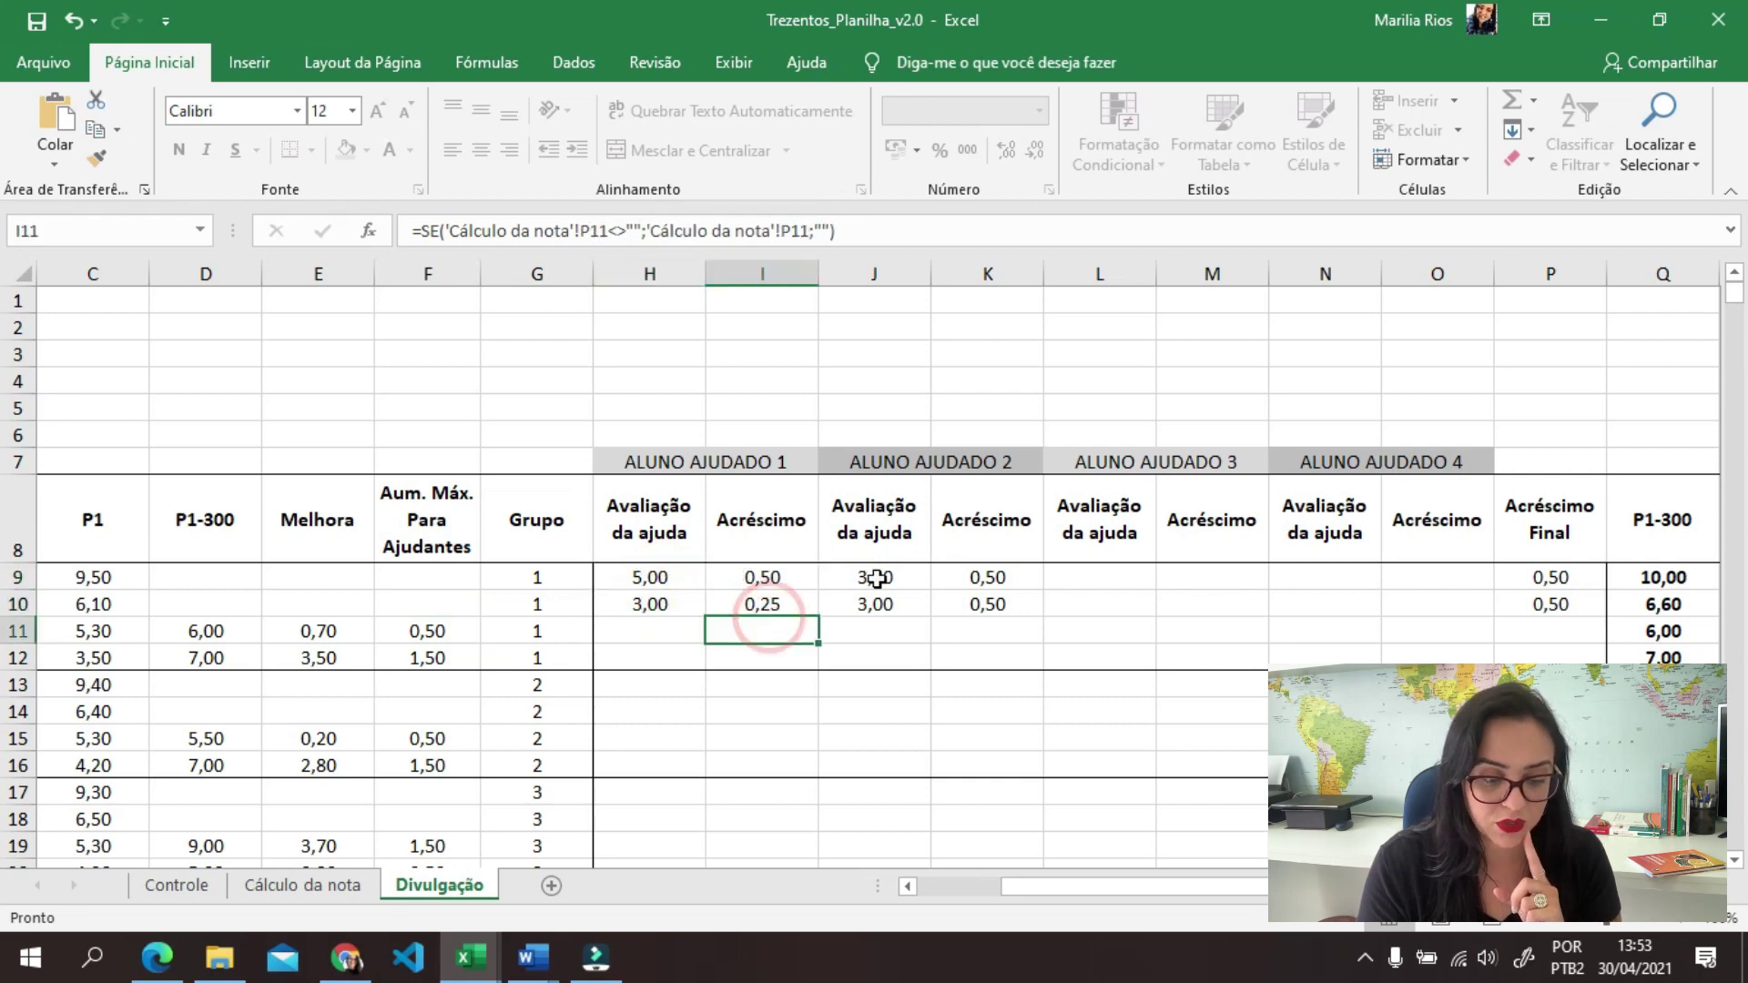
Review the first helper's row 9 and the complete Aluno Ajudado 1 and Aluno Ajudado 2 blocks for group 1
scroll(1318, 921, left, 3)
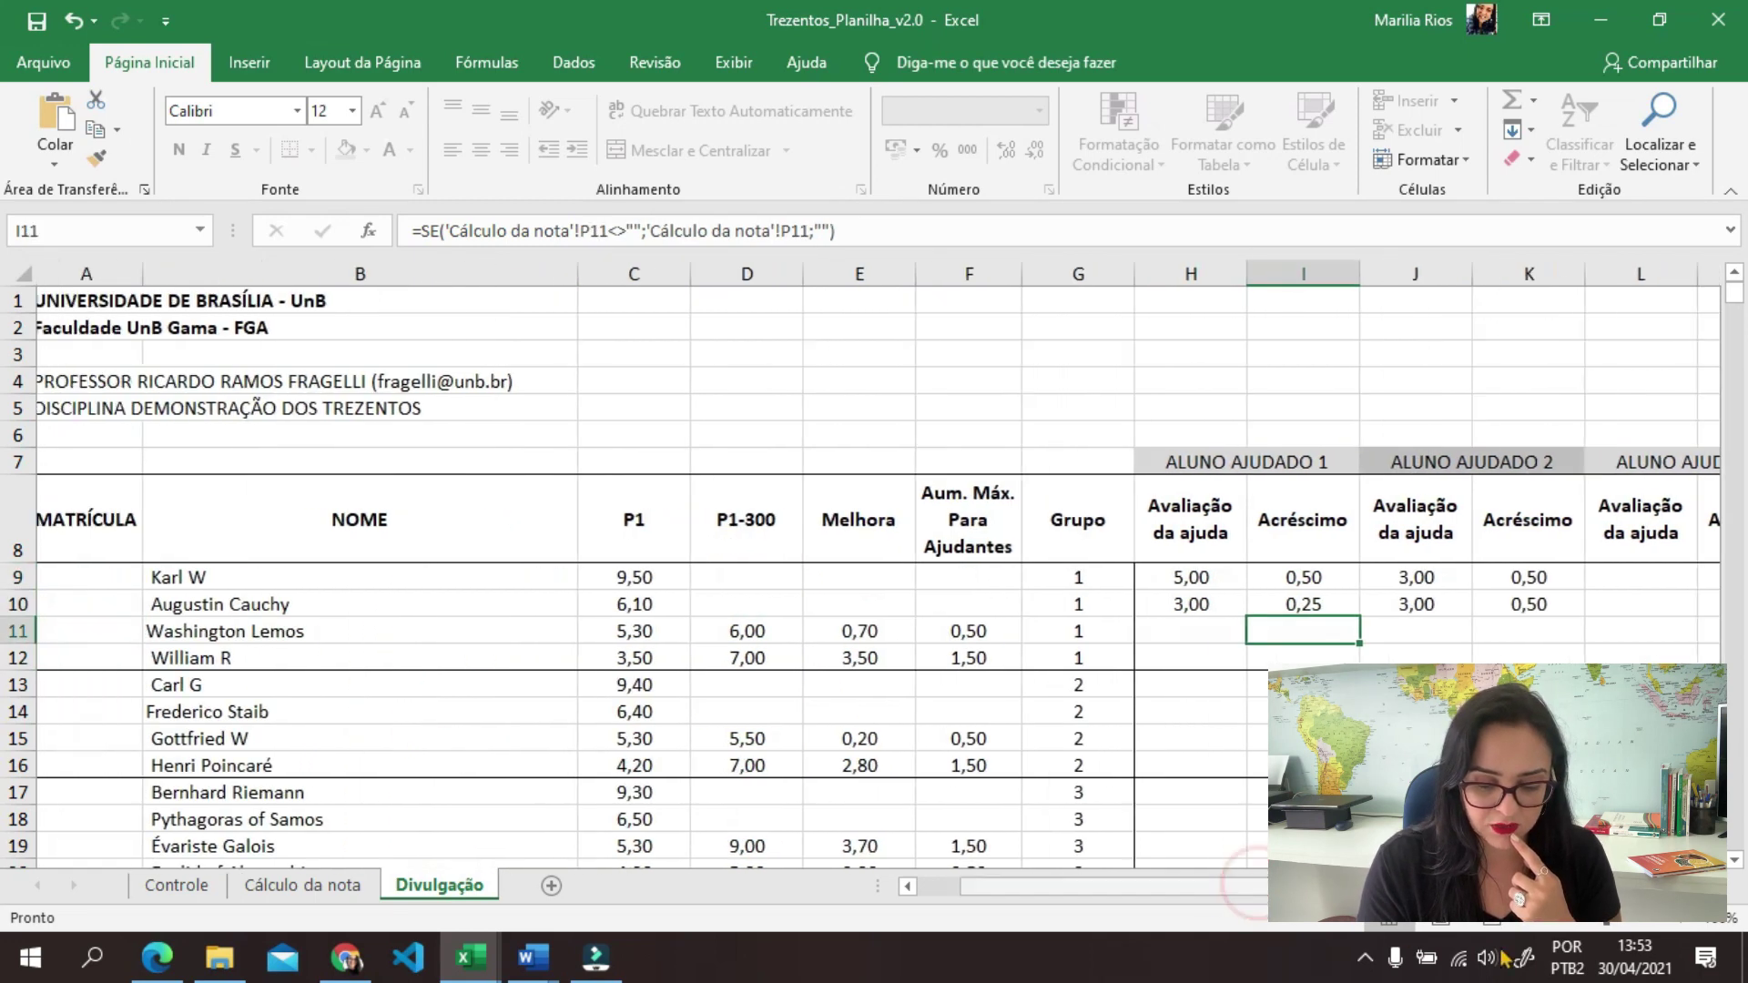
scroll(1537, 927, down, 2)
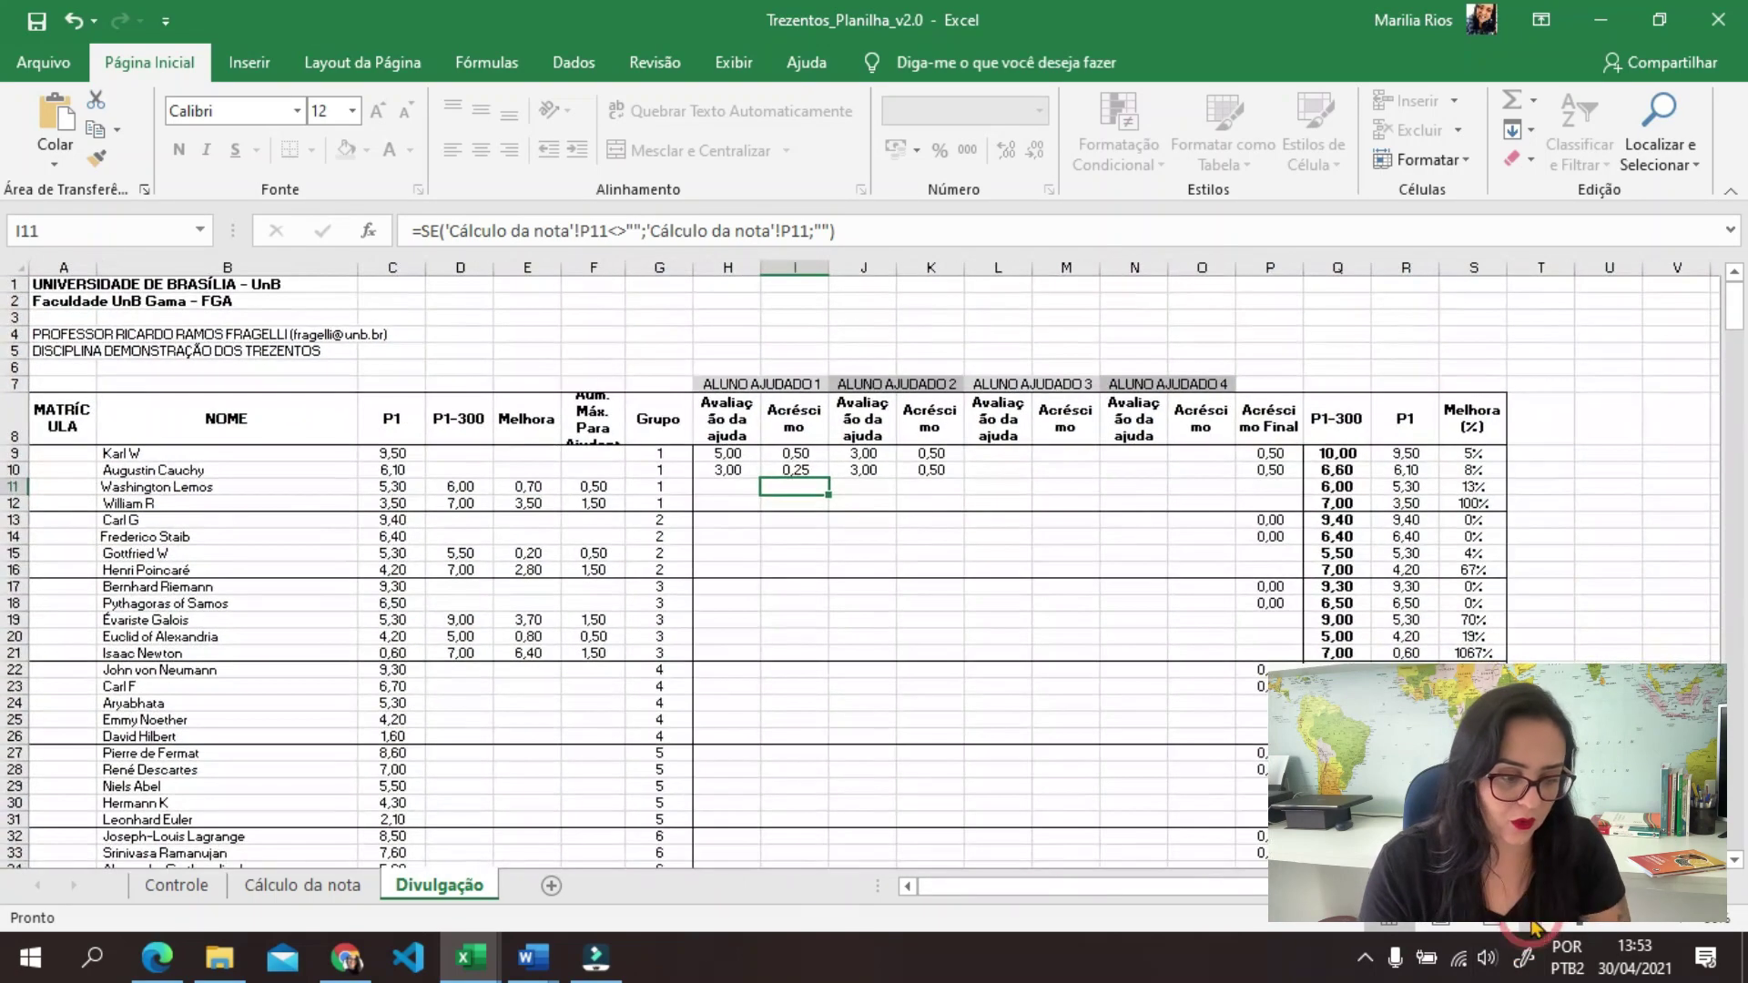
drag(169, 456, 739, 457)
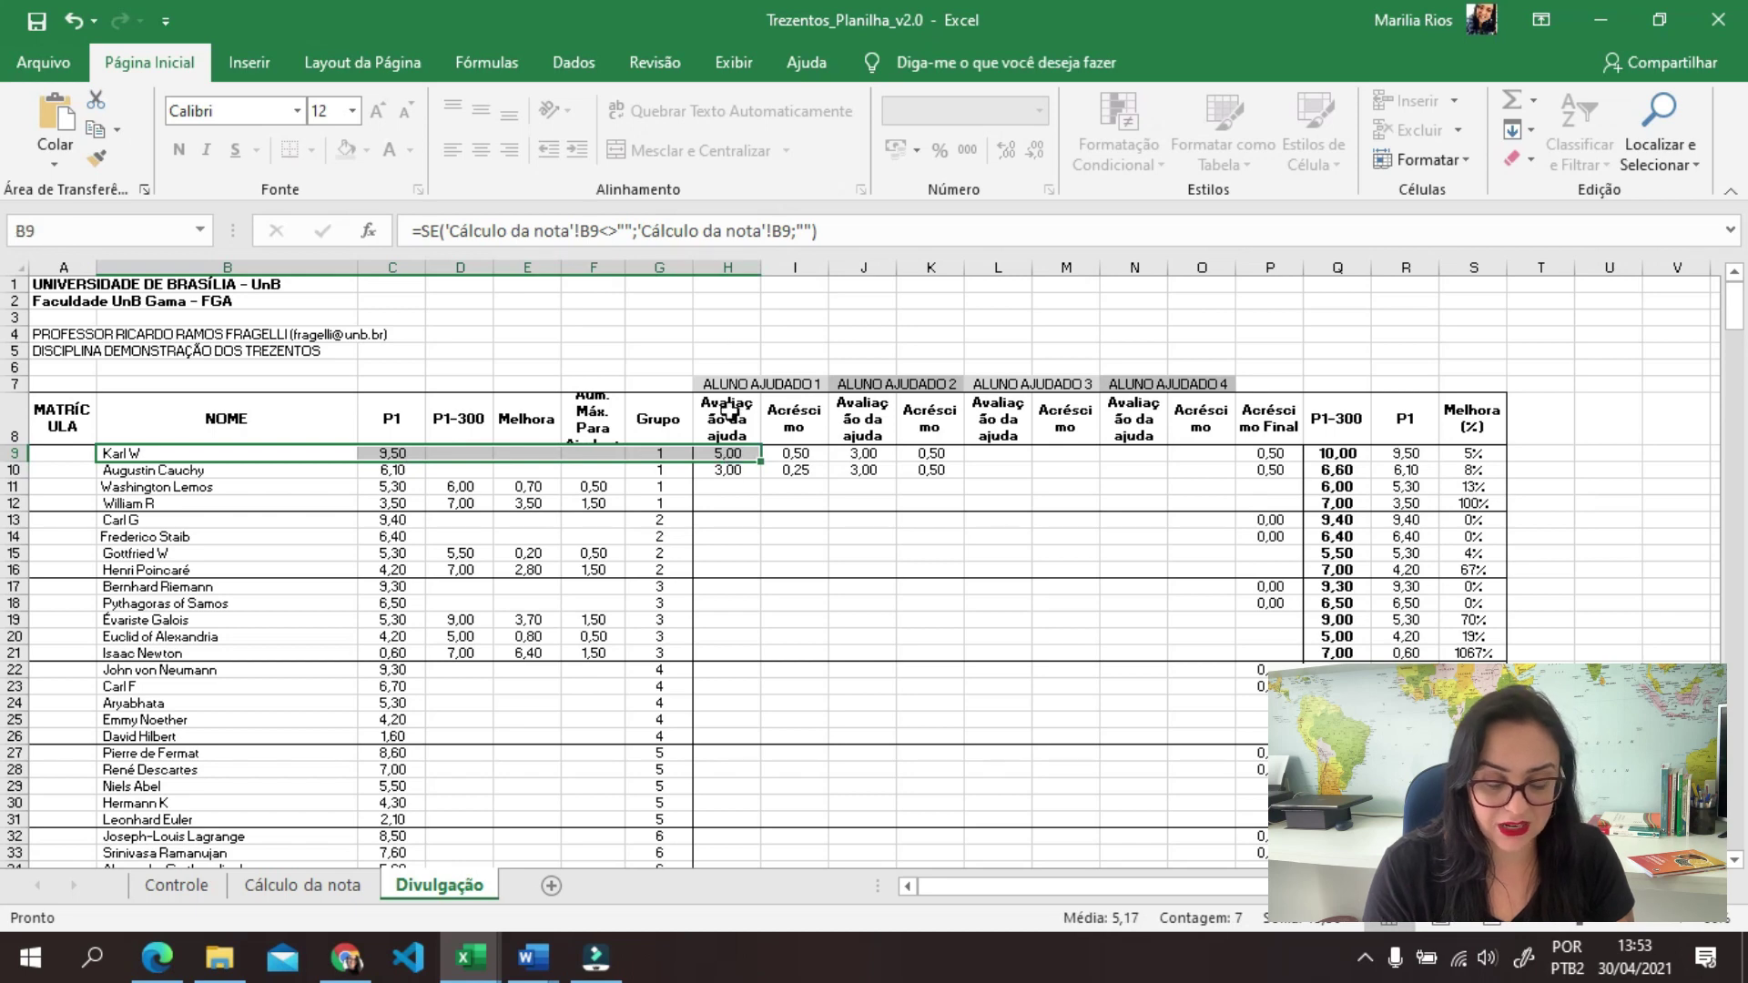
click(801, 458)
click(860, 458)
click(739, 381)
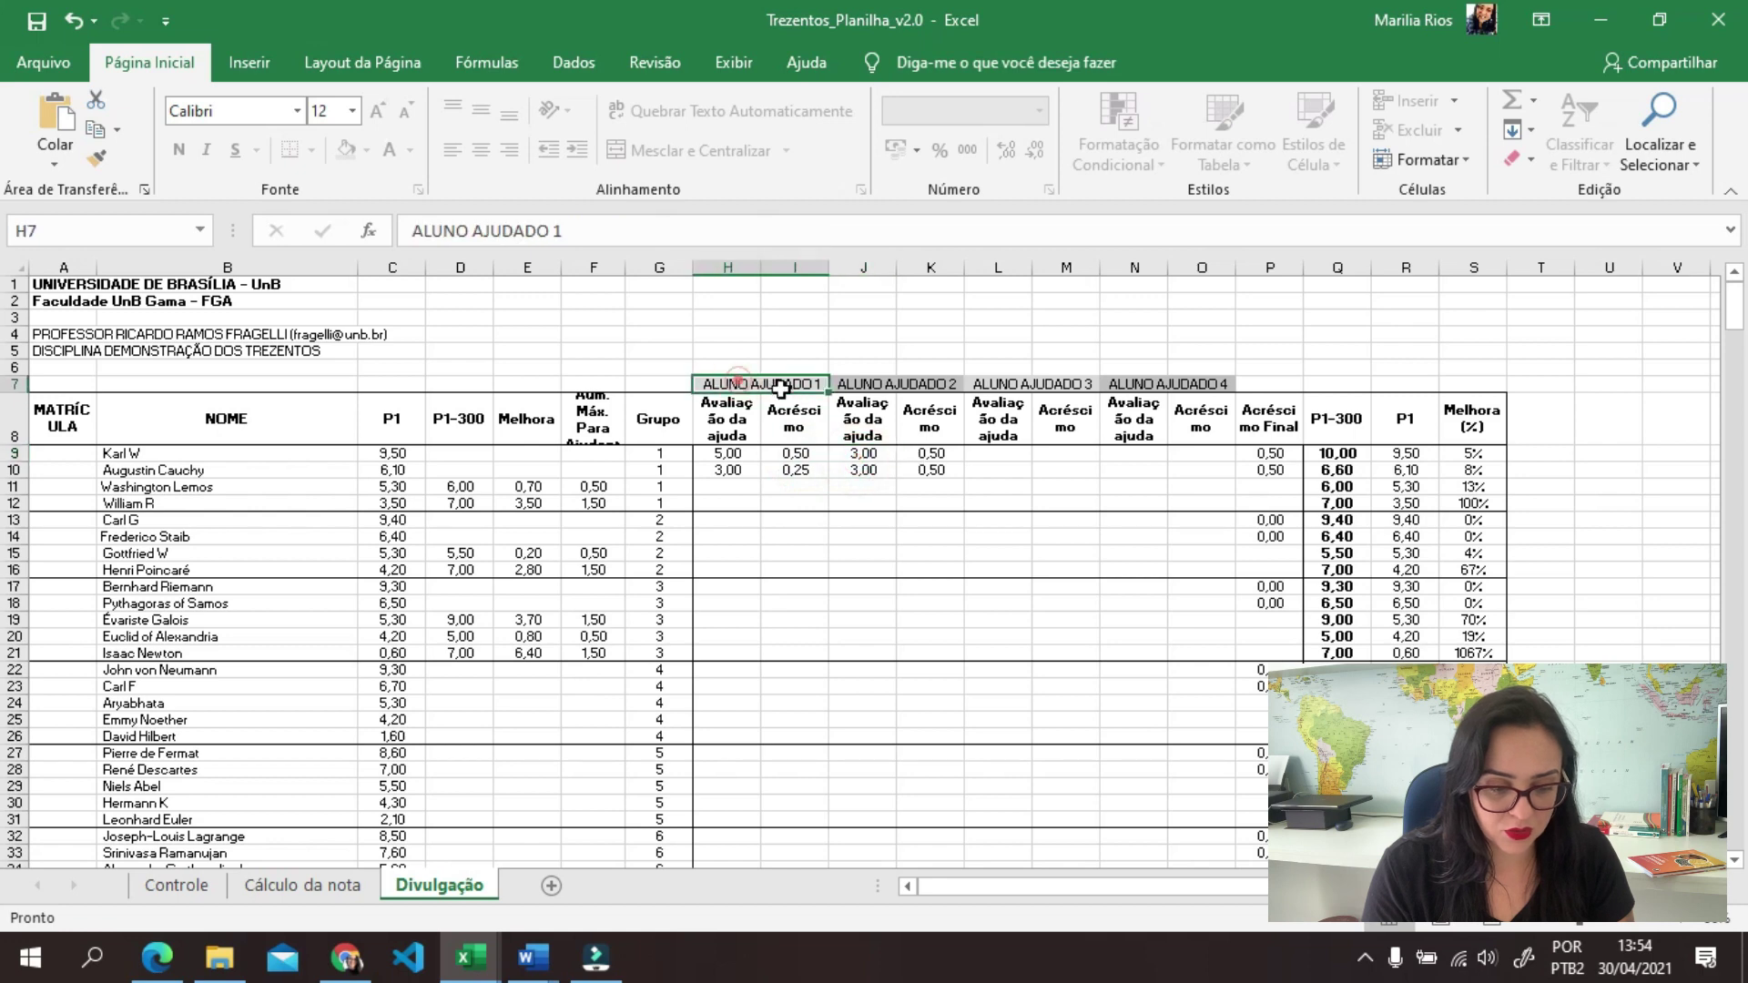
drag(780, 386, 793, 469)
drag(863, 380, 930, 487)
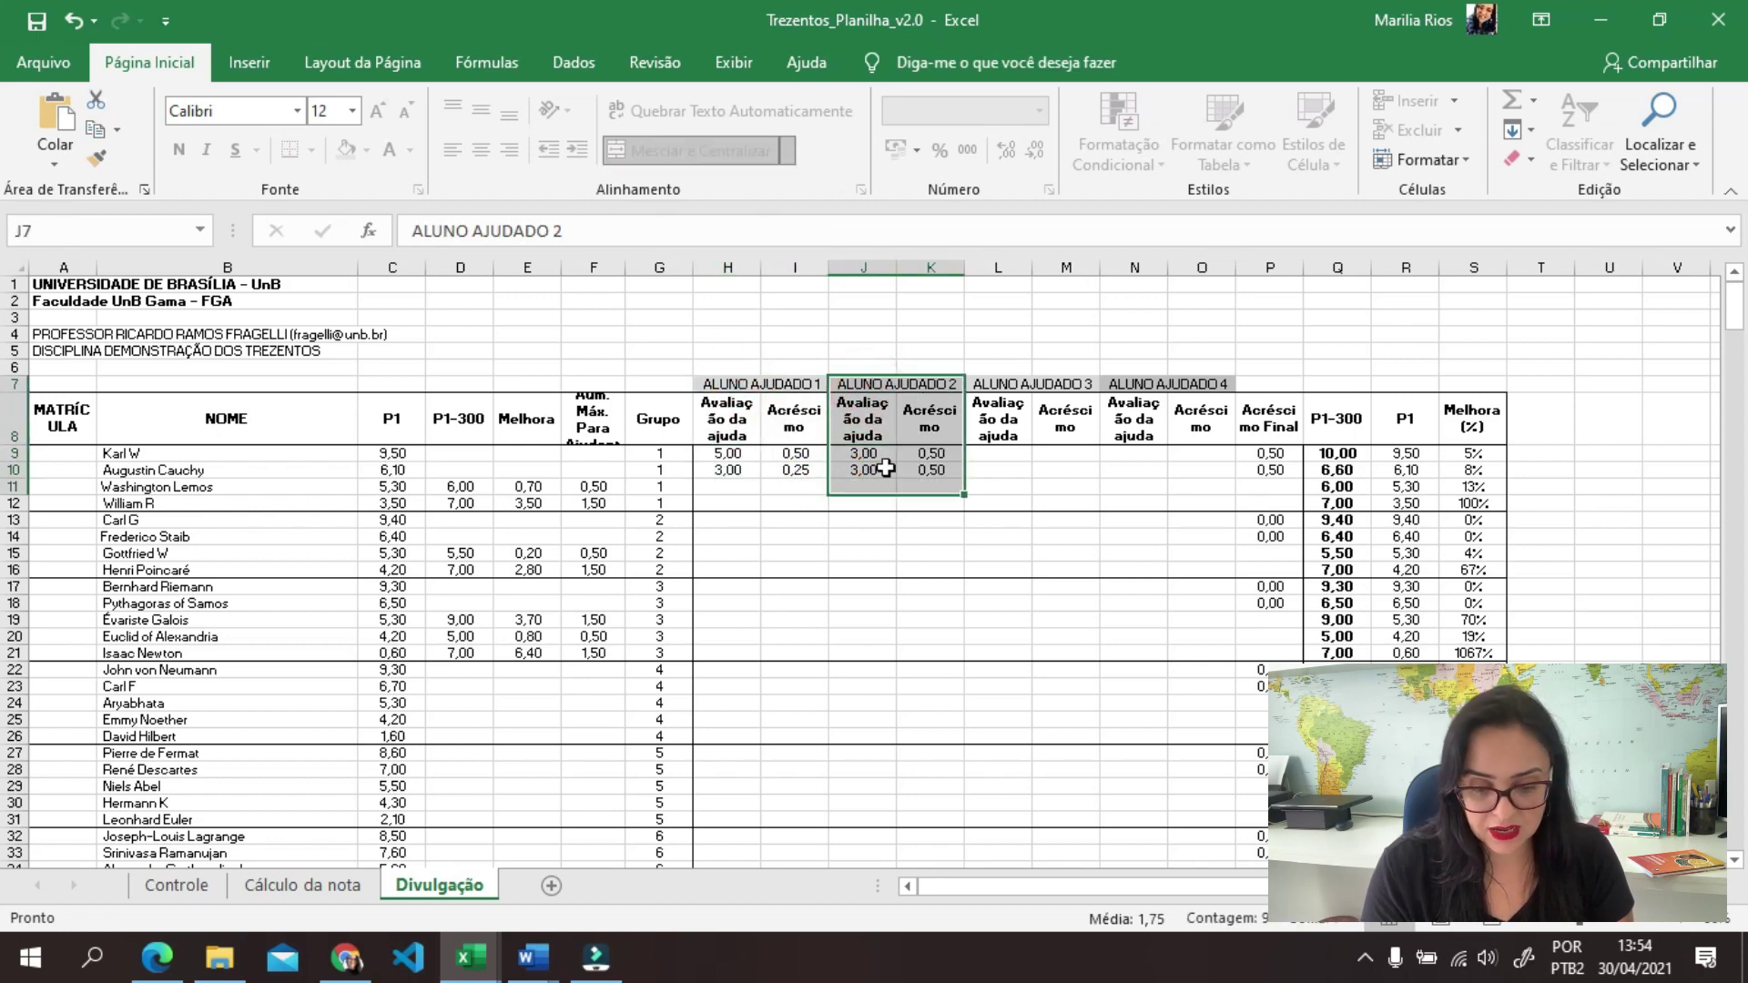
Compare the students' final P1-300 grades with their P1 grades and examine the Melhora (%) column
click(1365, 452)
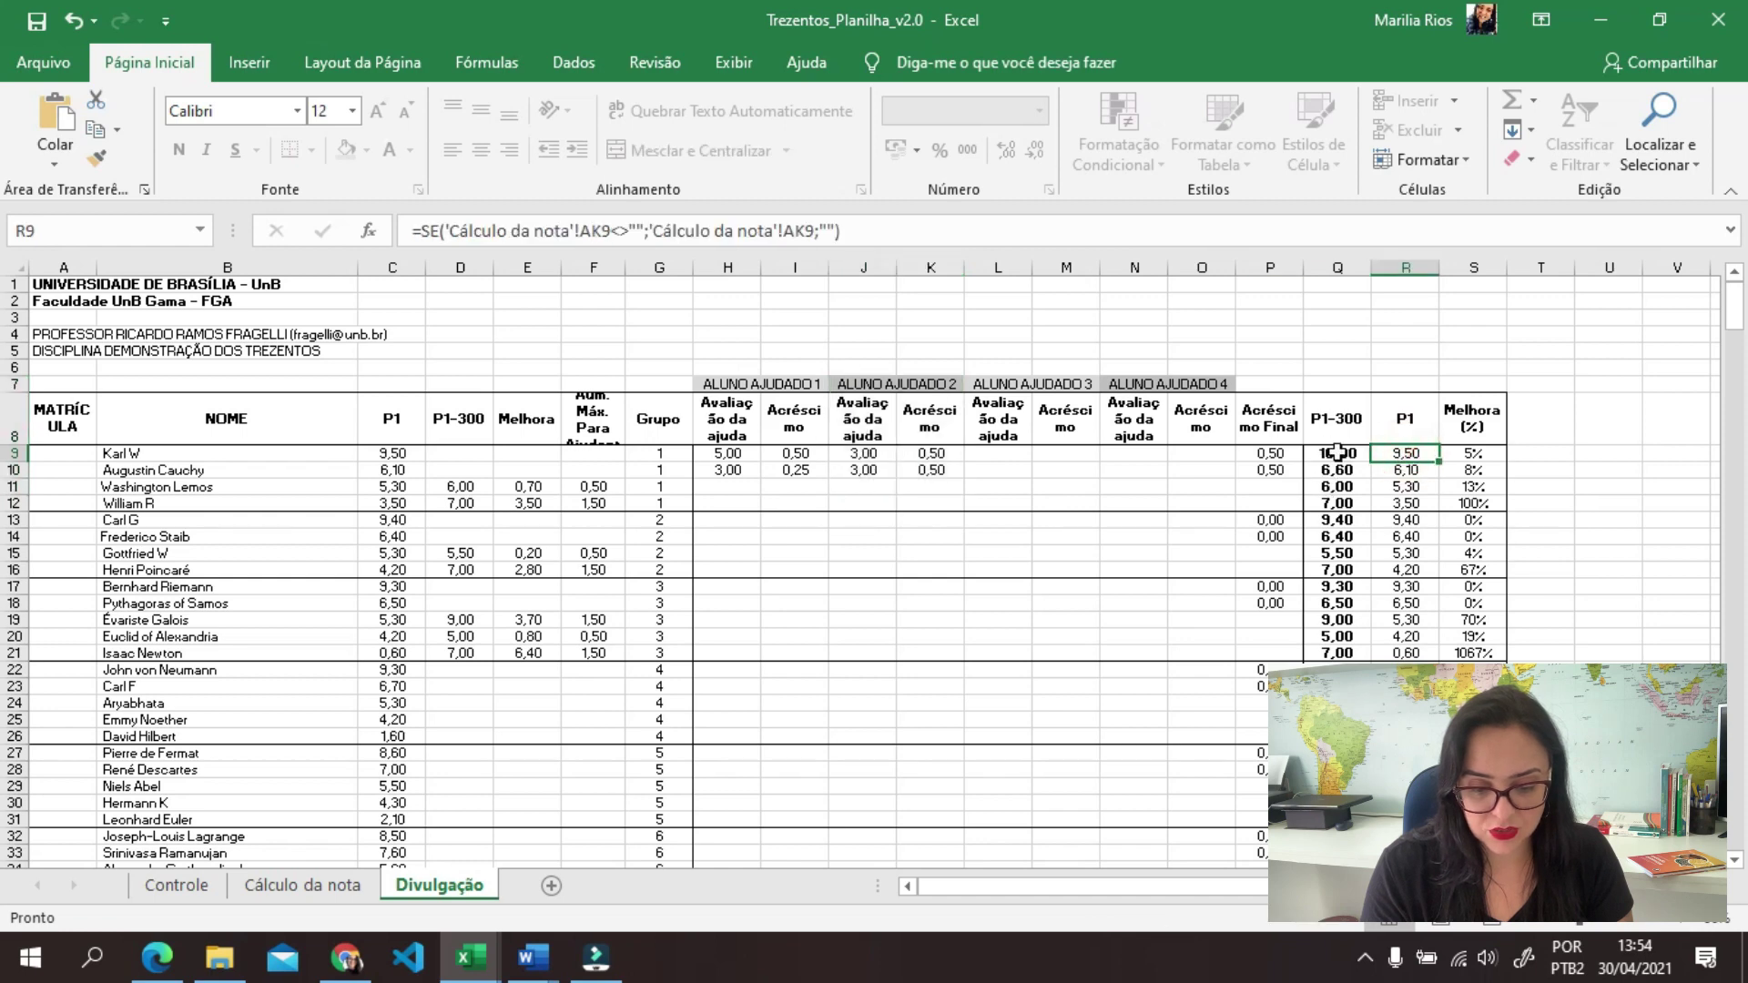
drag(1339, 492, 1338, 653)
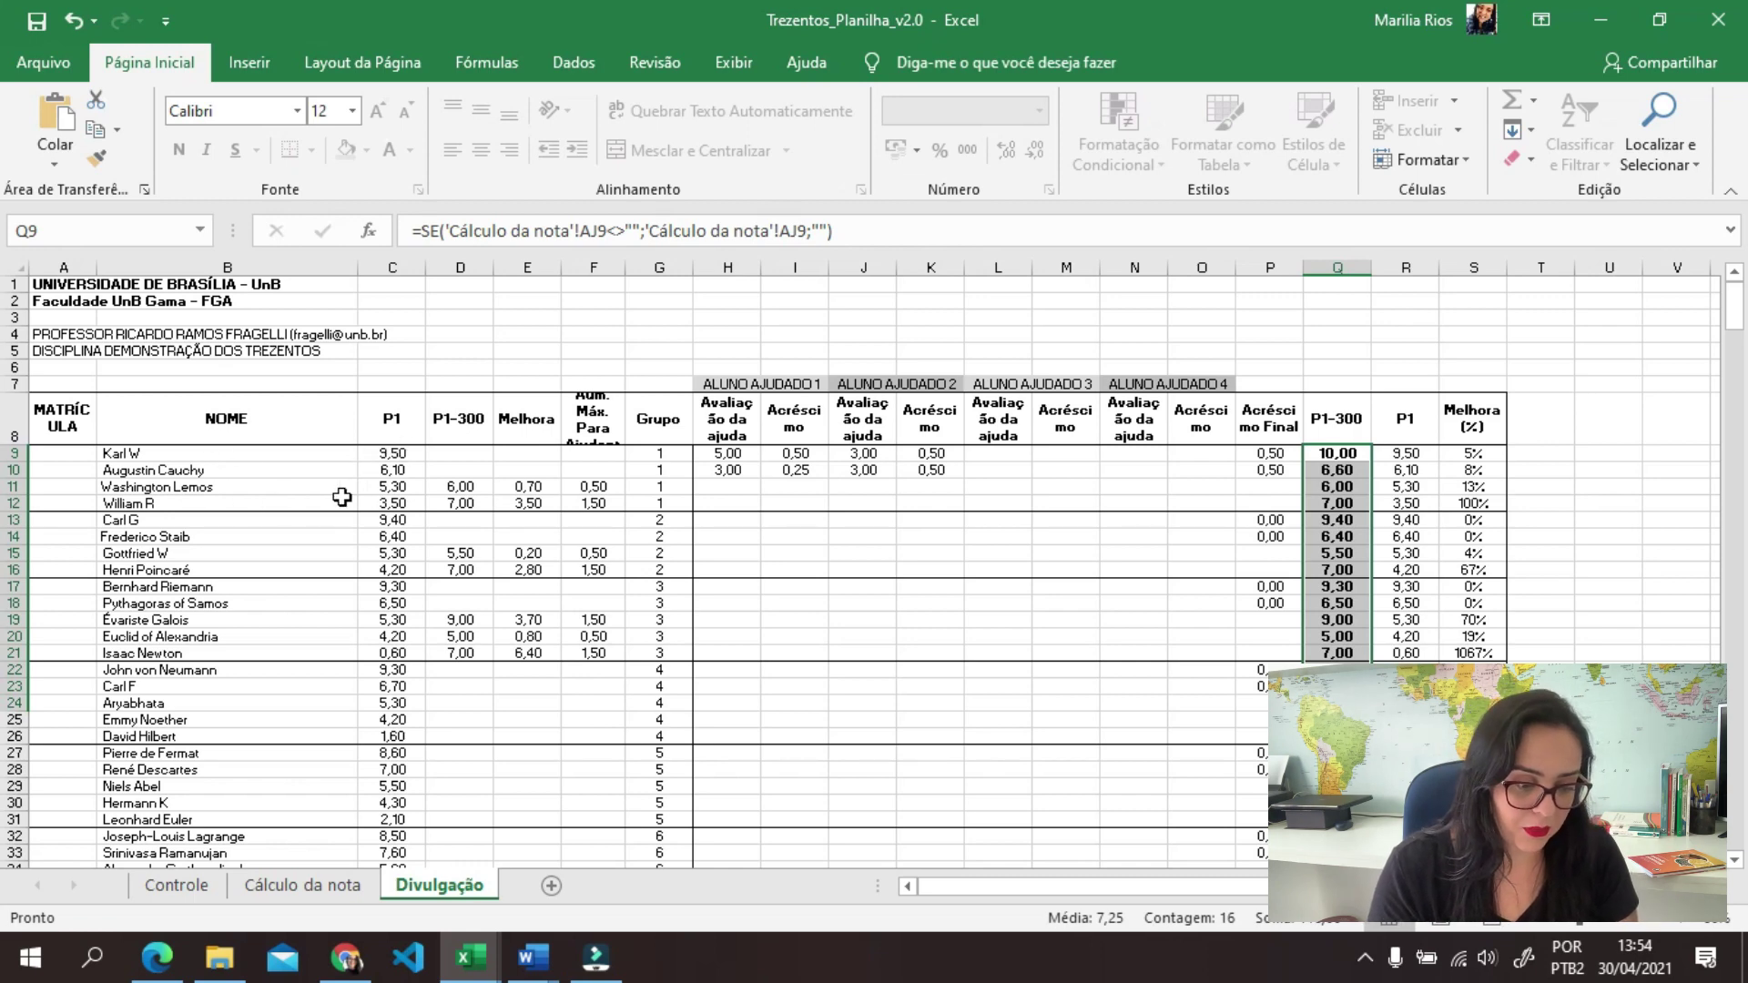
drag(418, 470, 396, 803)
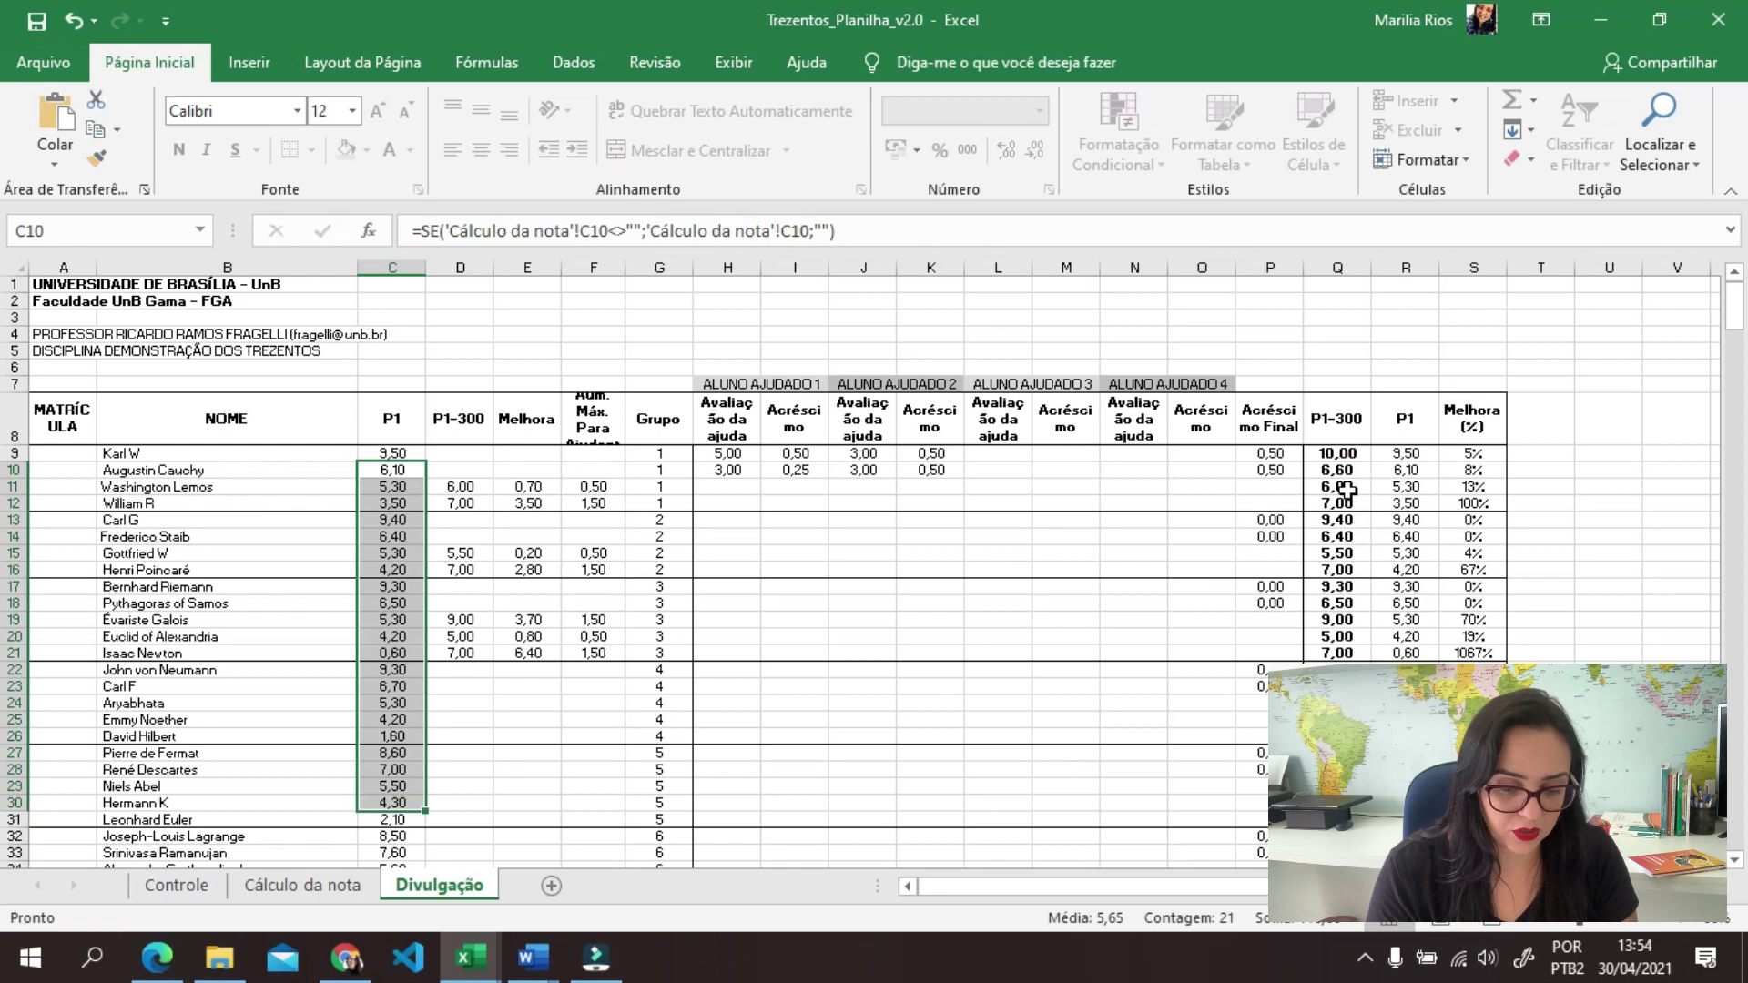
drag(1338, 453, 1338, 665)
scroll(1420, 437, down, 1)
drag(1470, 386, 1447, 612)
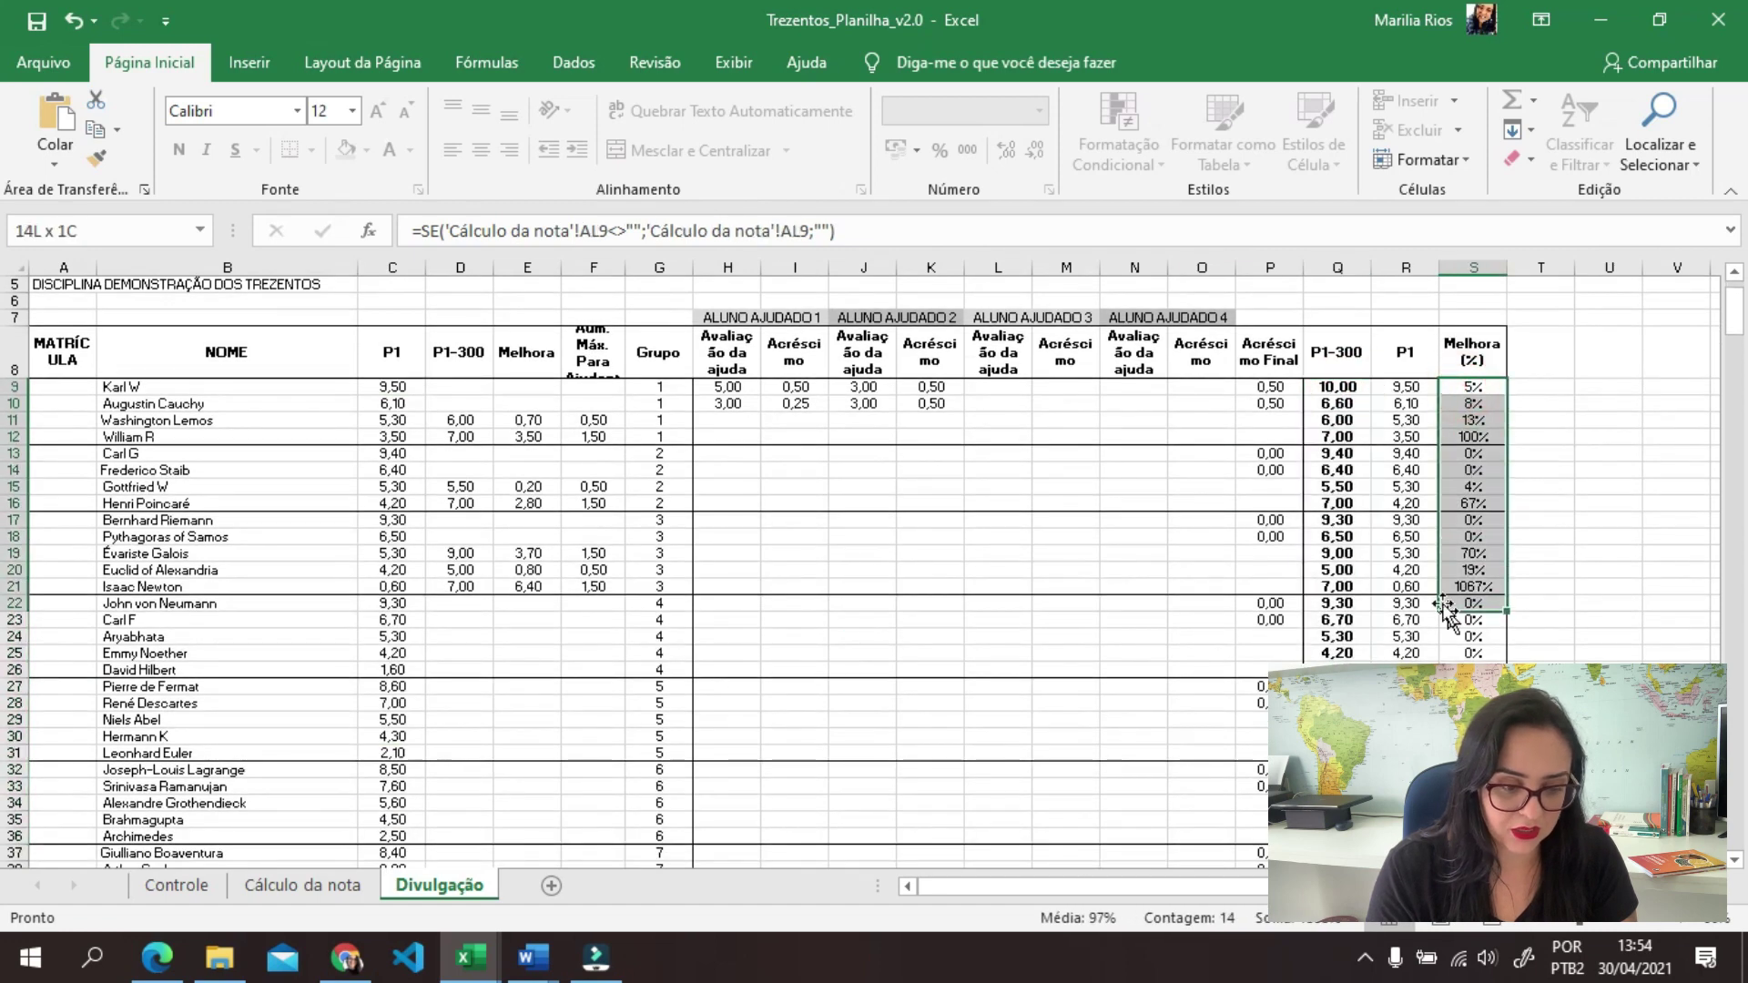
Examine the helped students' P1-300 grades in column D and inspect the formula in the empty cell D24
drag(465, 422, 461, 587)
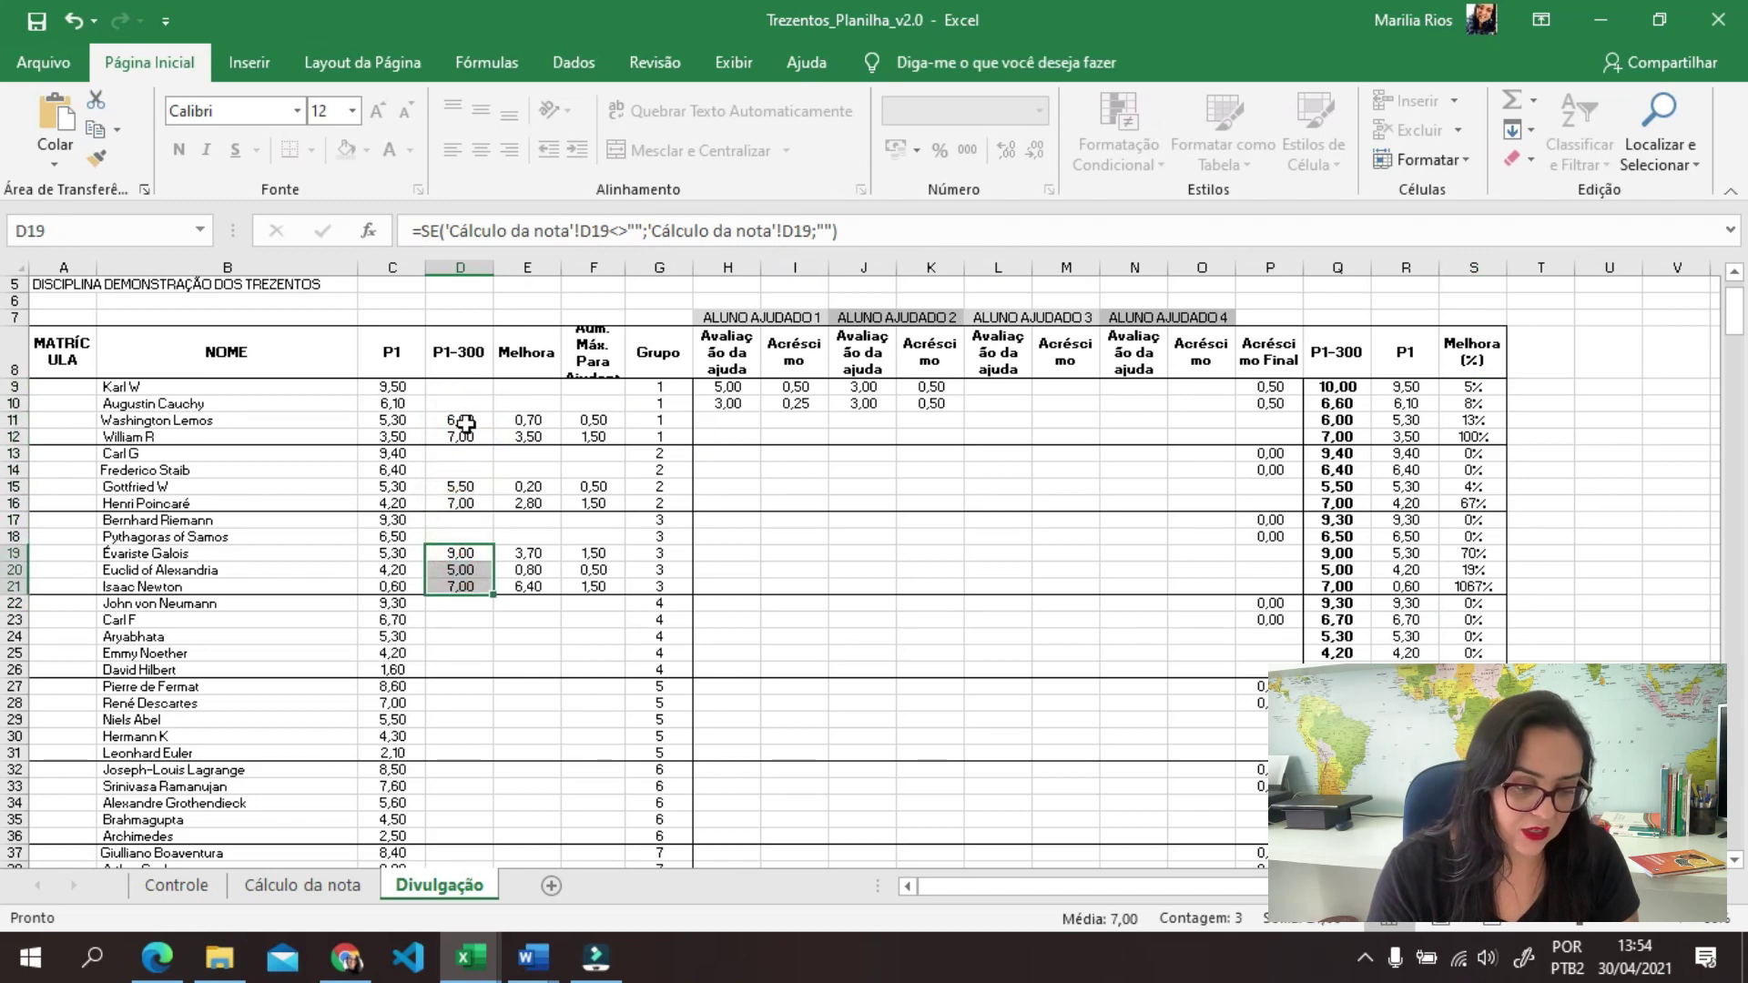
click(464, 634)
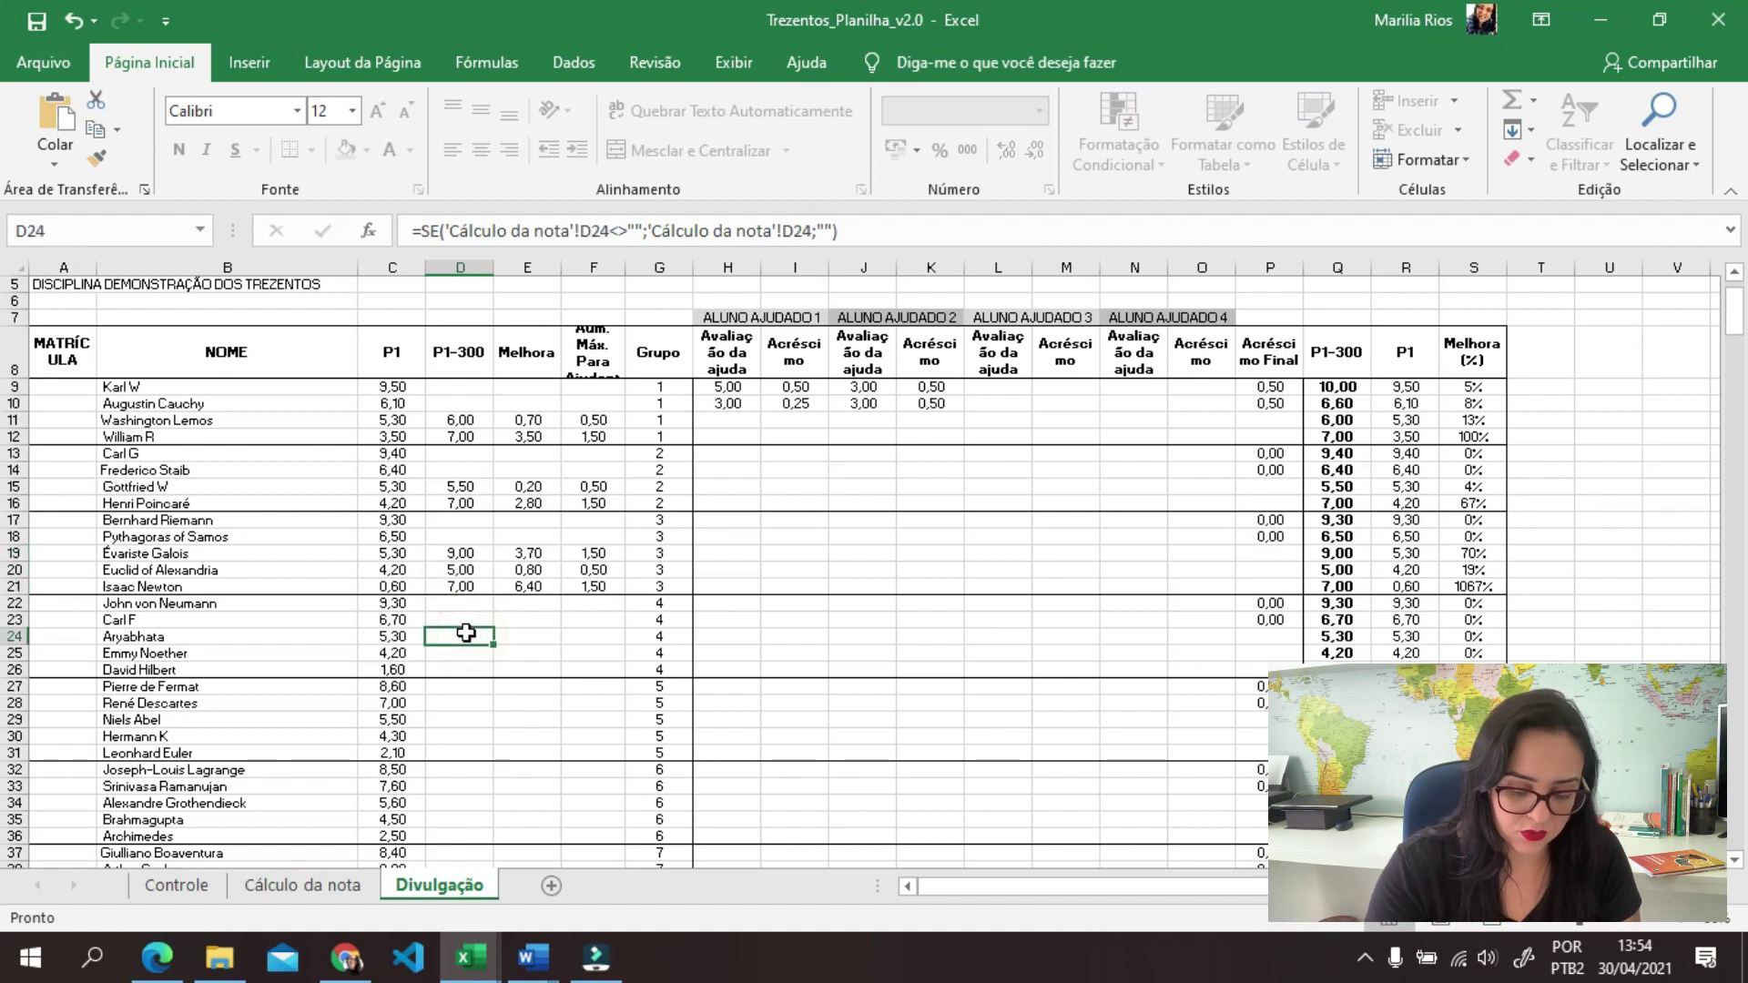
double_click(466, 633)
key(Return)
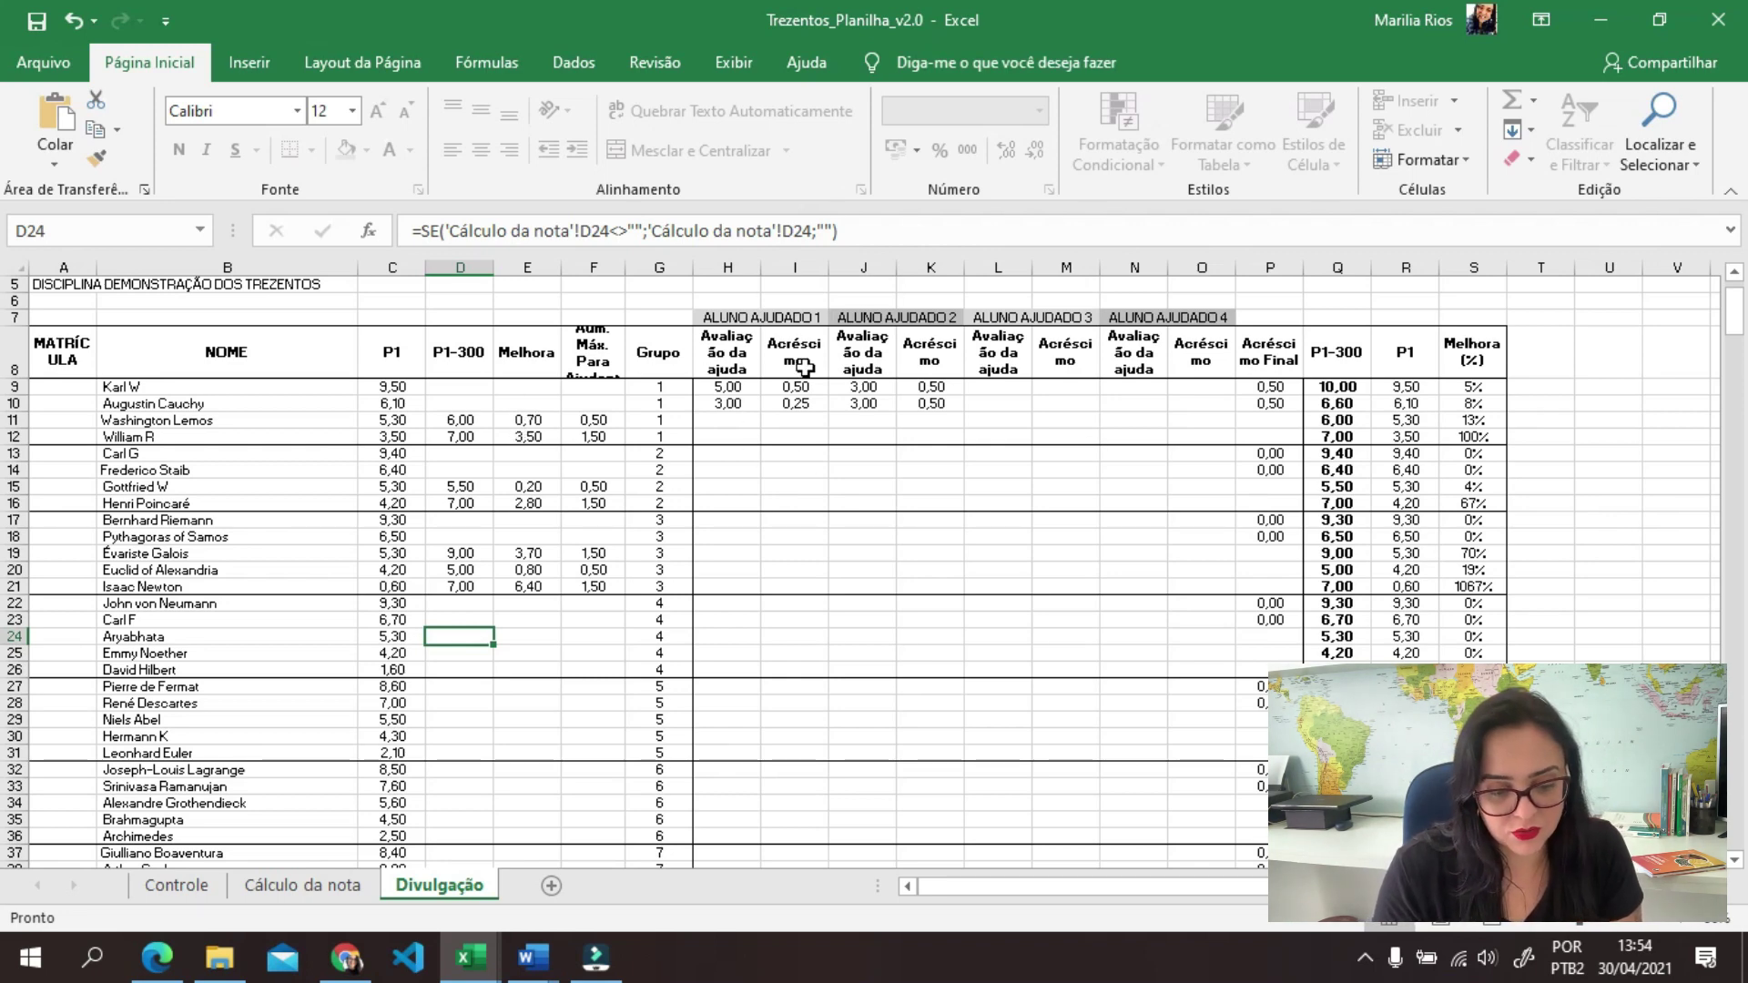
Review group 1's ratings on Divulgação and Cálculo da nota, and switch to the Word document Avaliação de grupos_ajudantes_P1B
drag(713, 318, 932, 398)
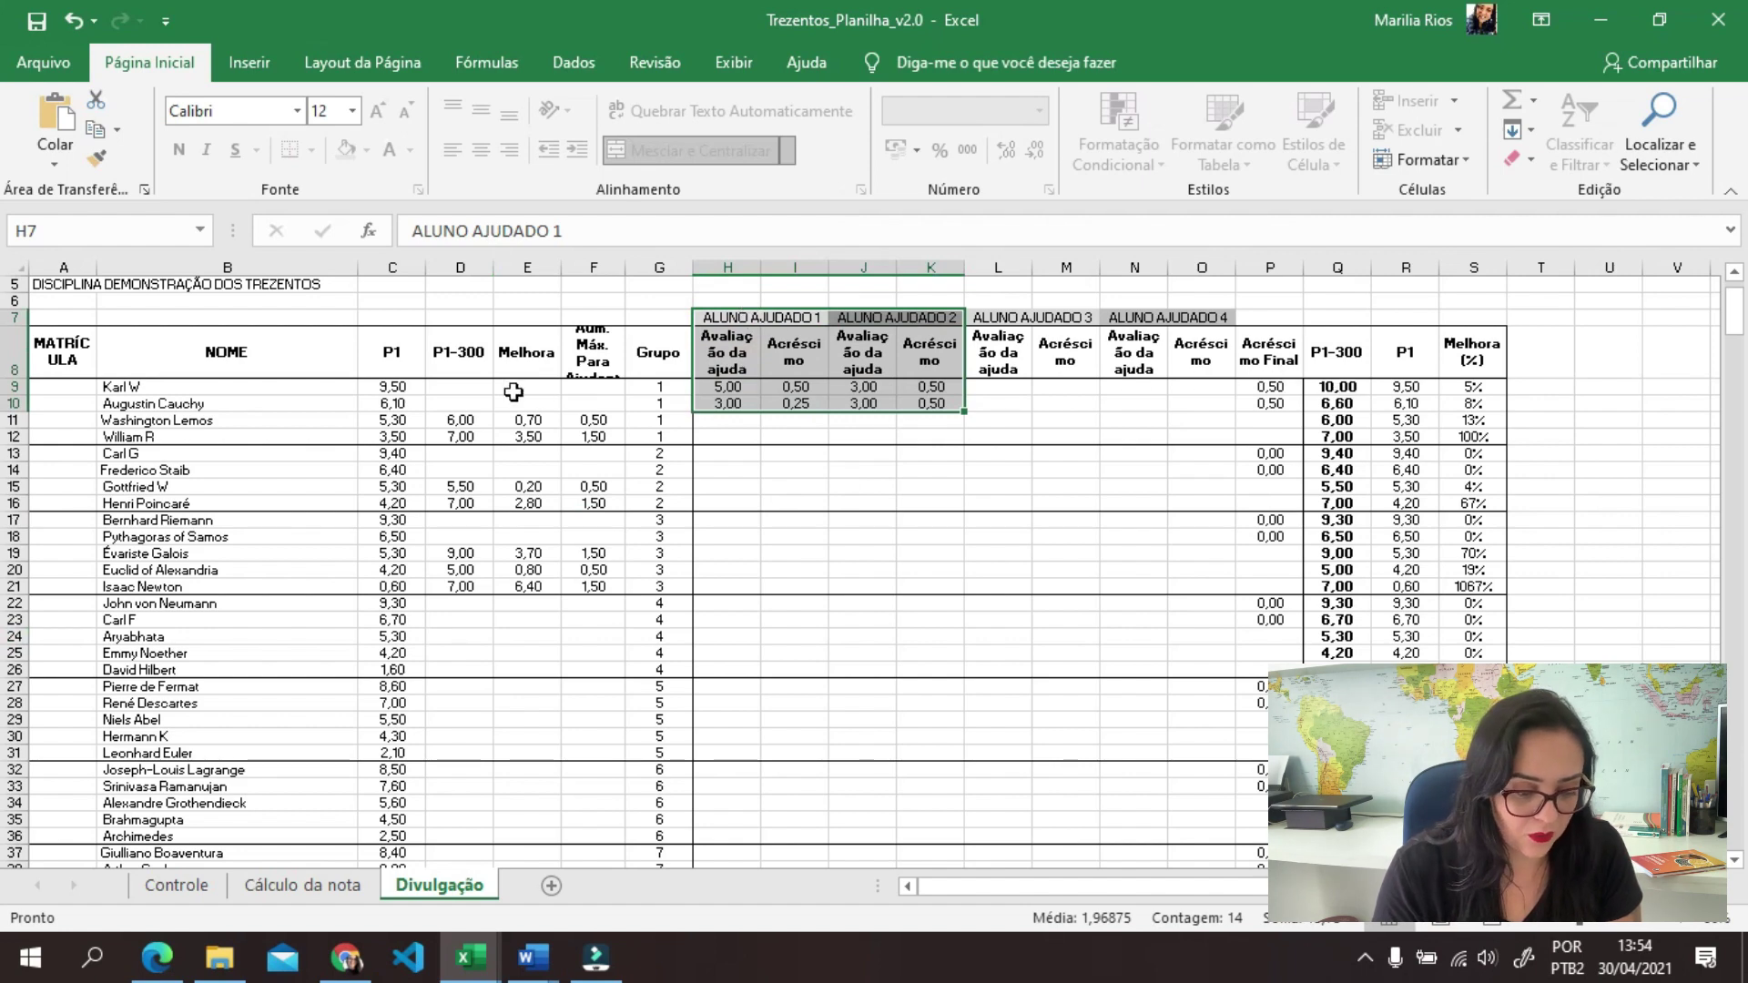
click(314, 887)
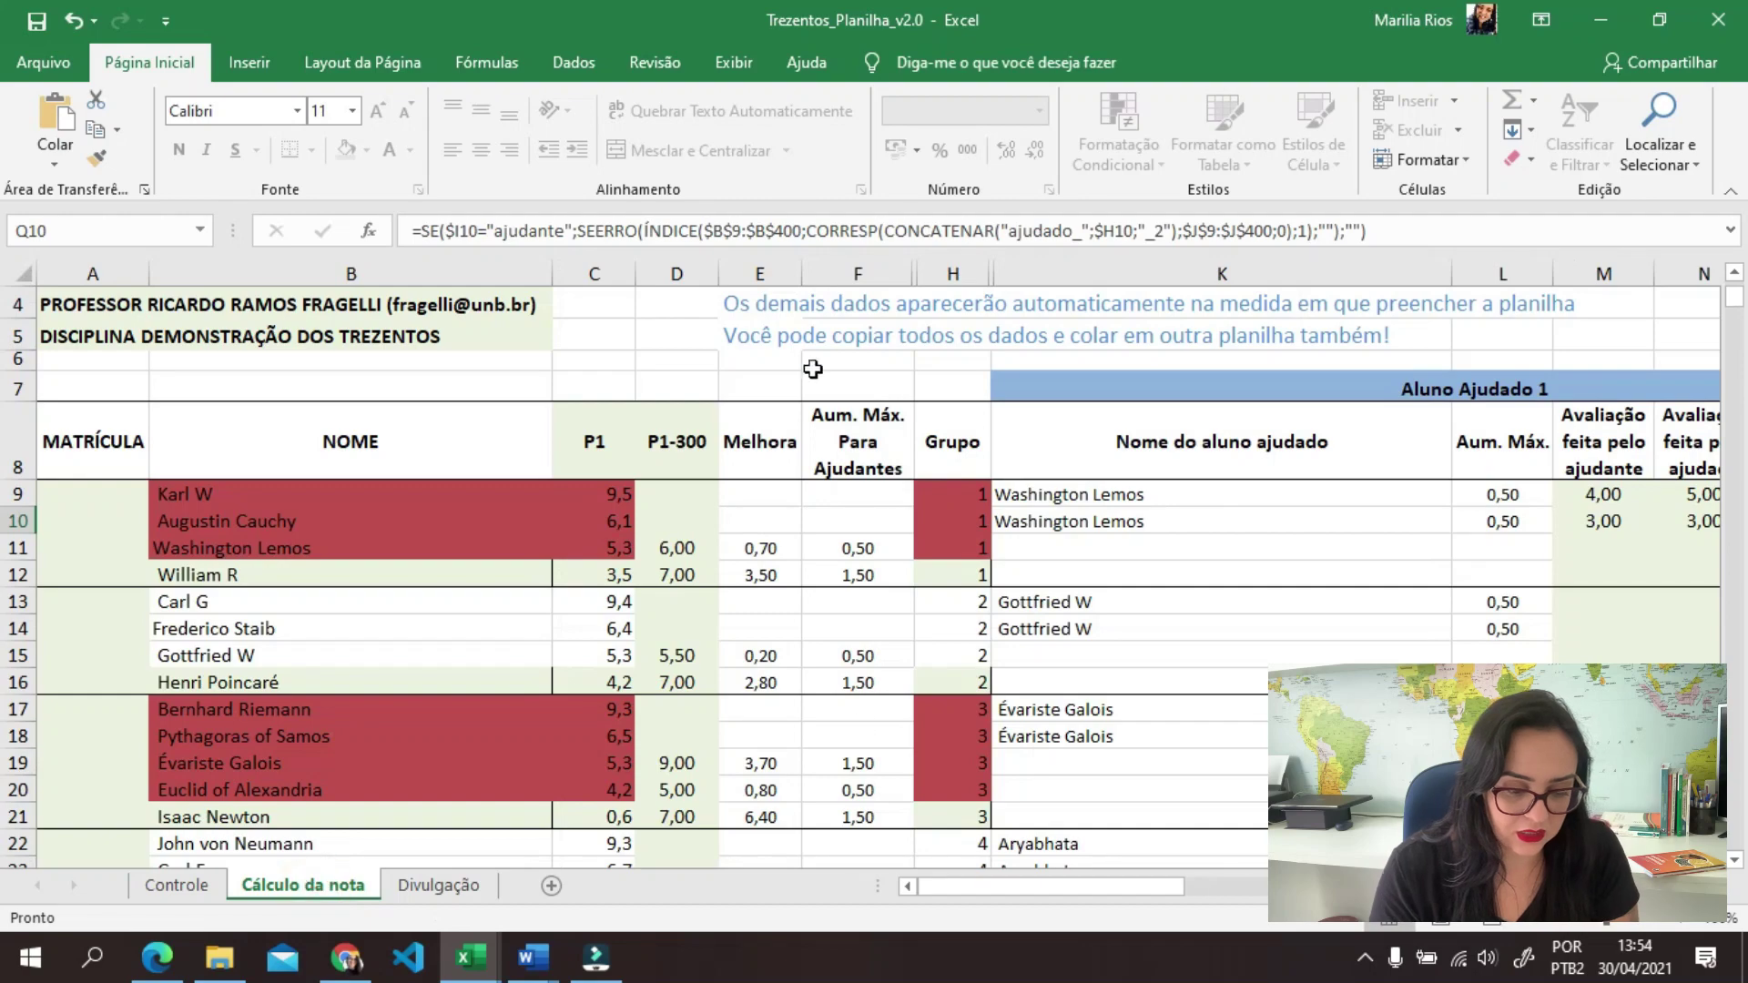
drag(1027, 895, 1048, 894)
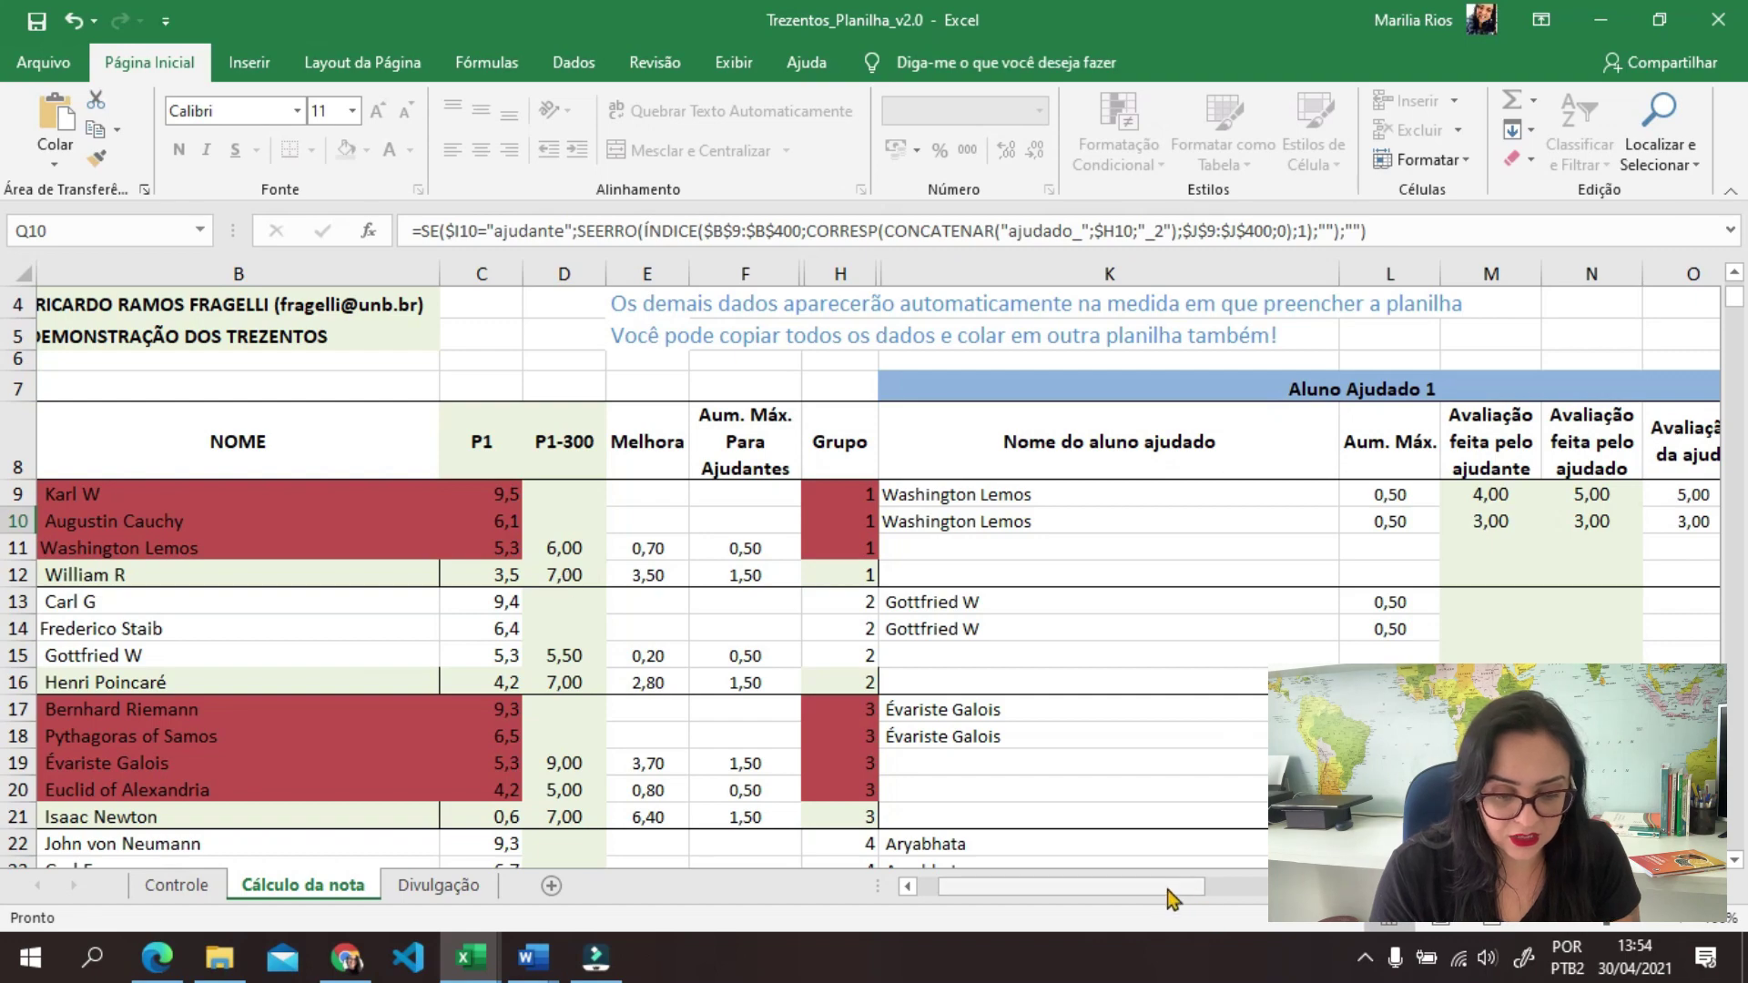
drag(1166, 888, 1229, 889)
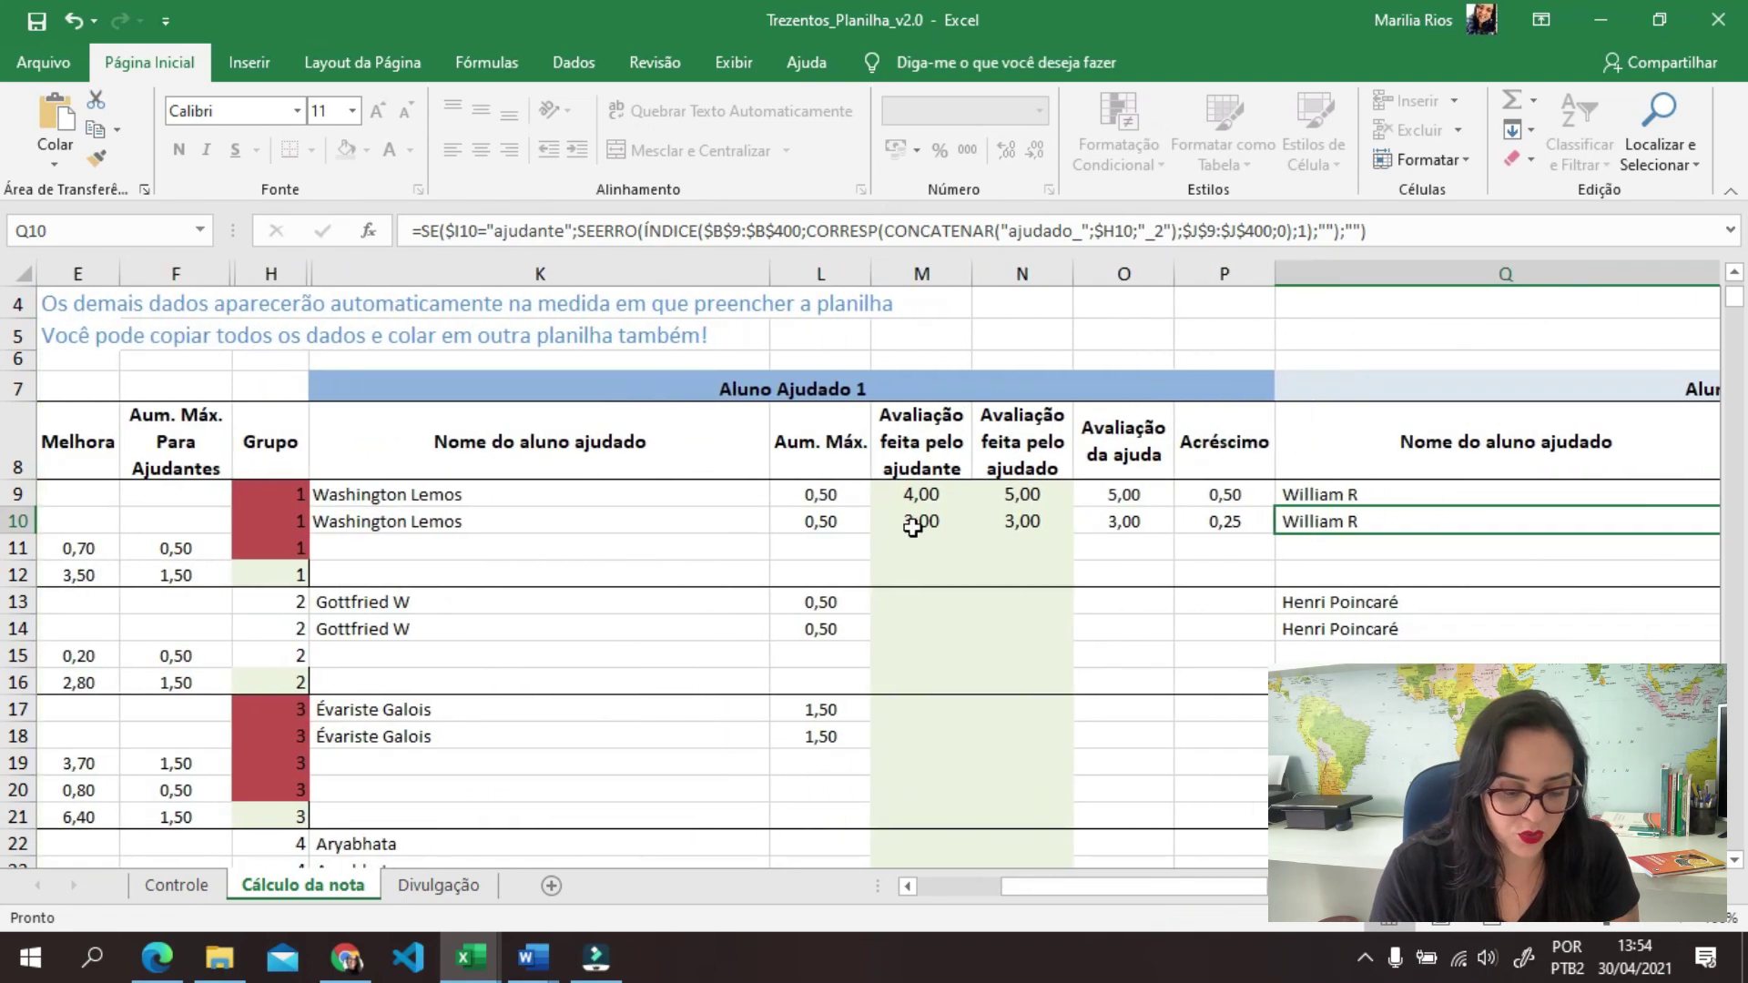
click(533, 955)
click(673, 823)
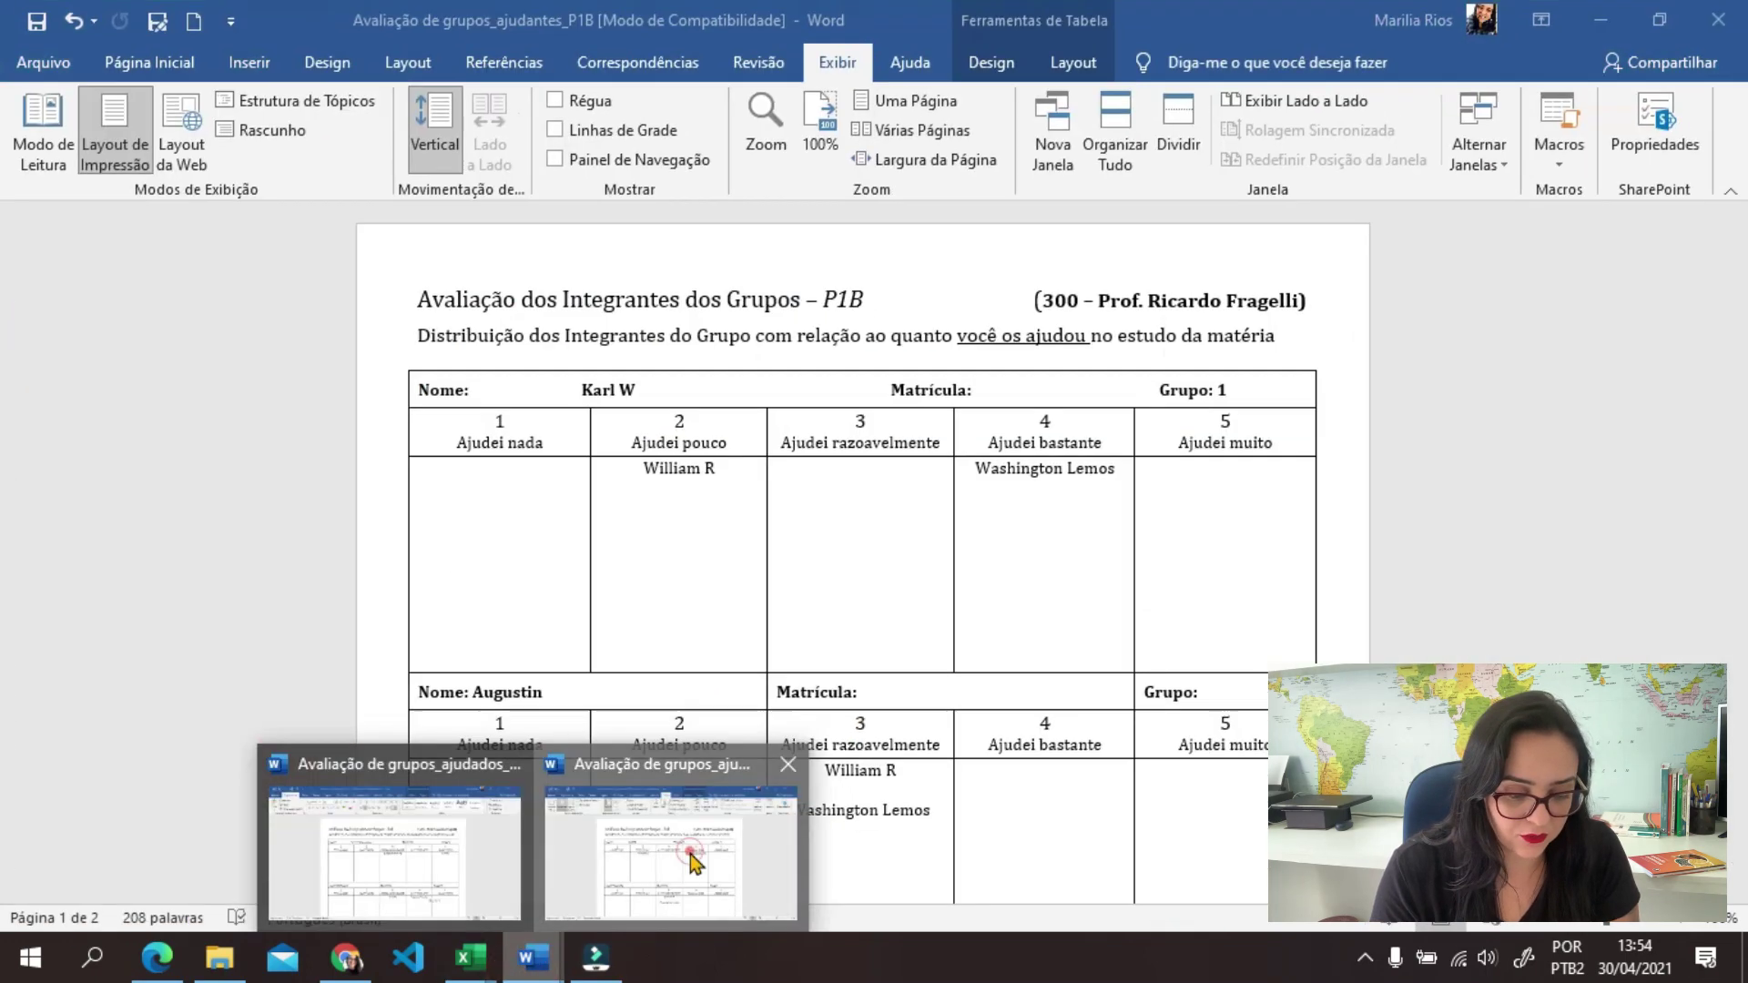